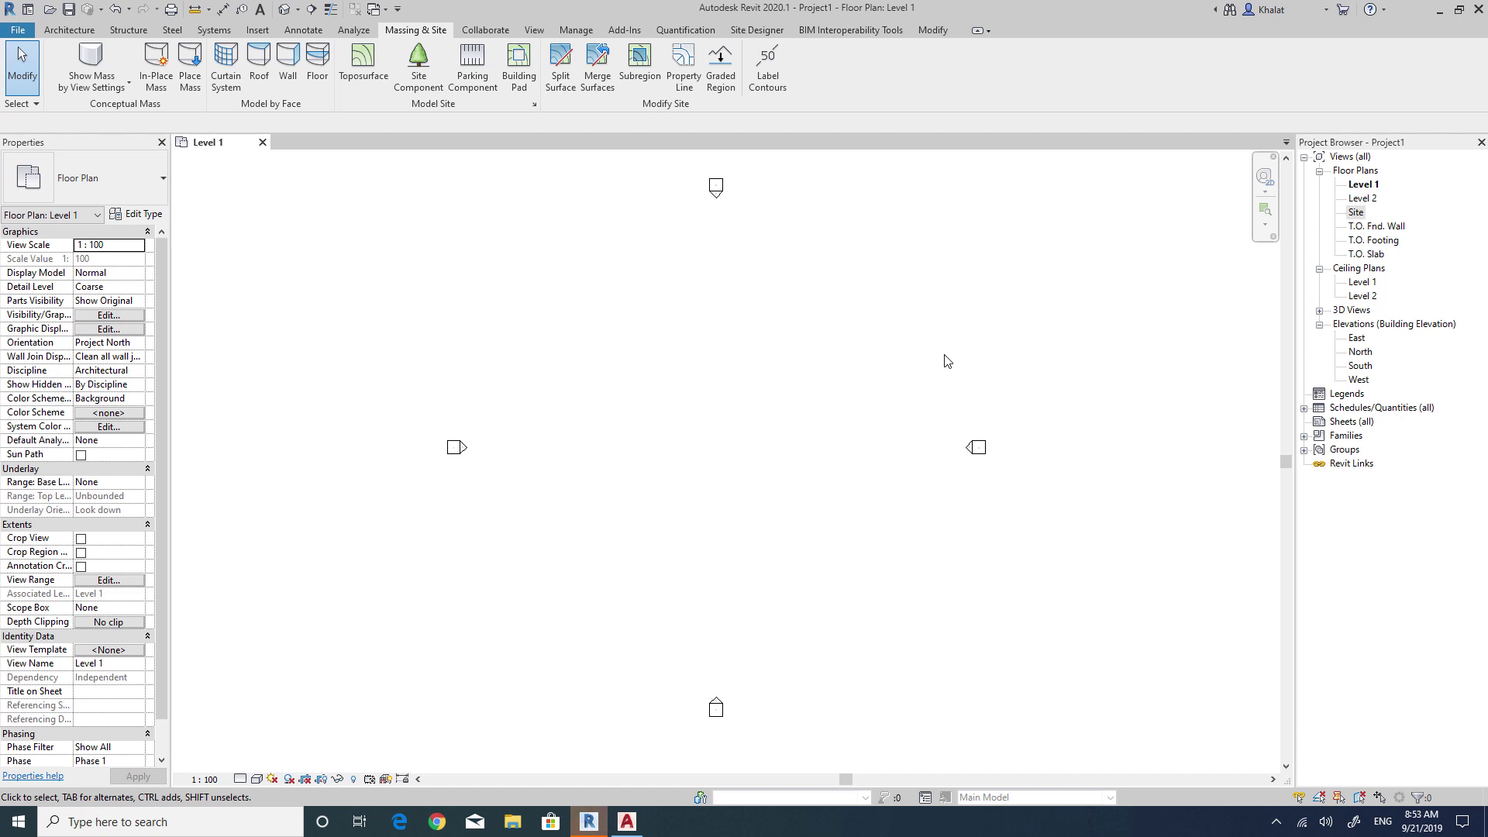
Open the default 3D view of the site, then bring up the AutoCAD fence detail drawing.
click(68, 31)
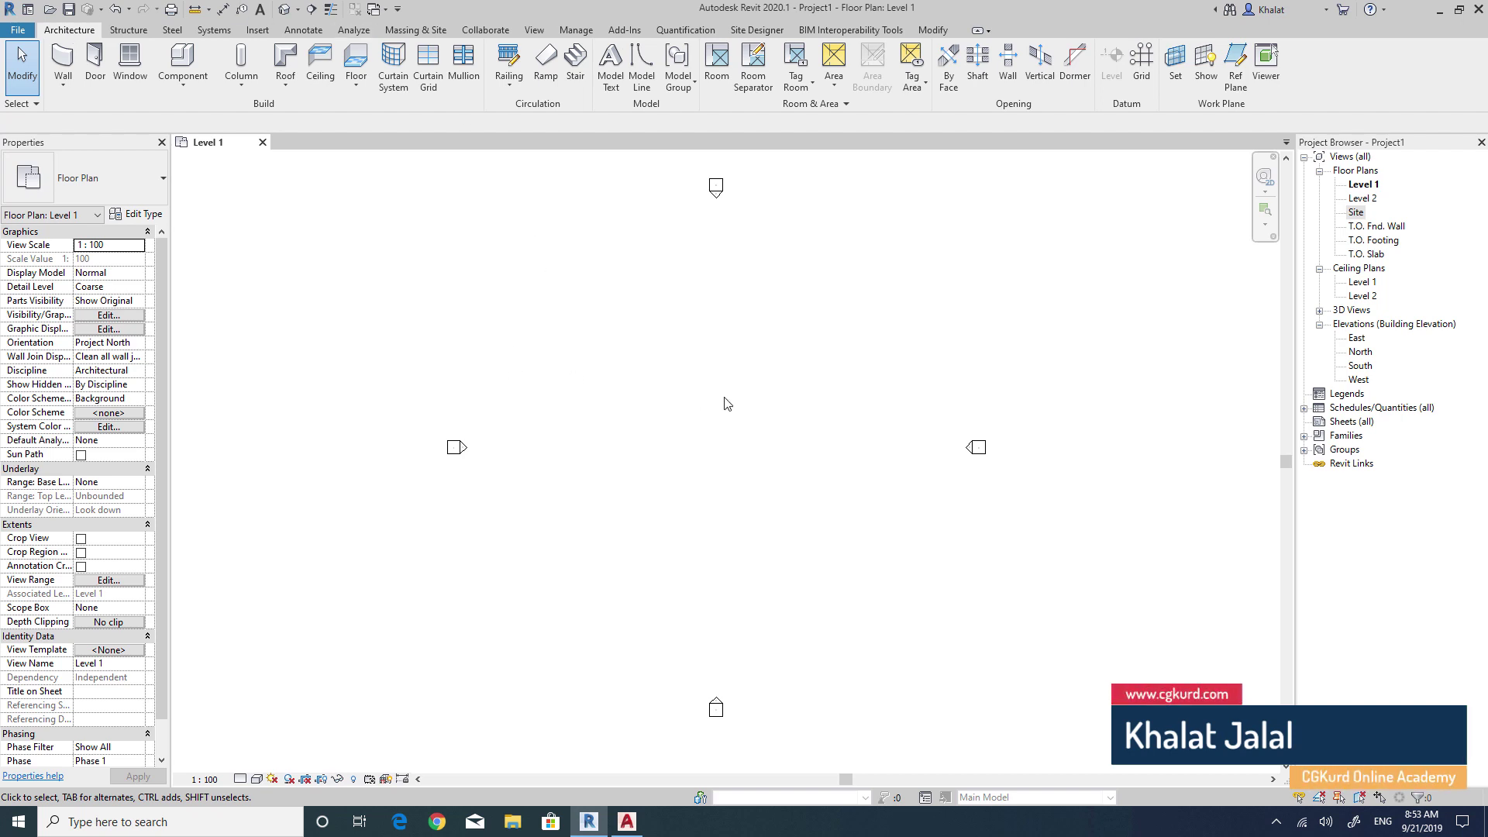
click(510, 89)
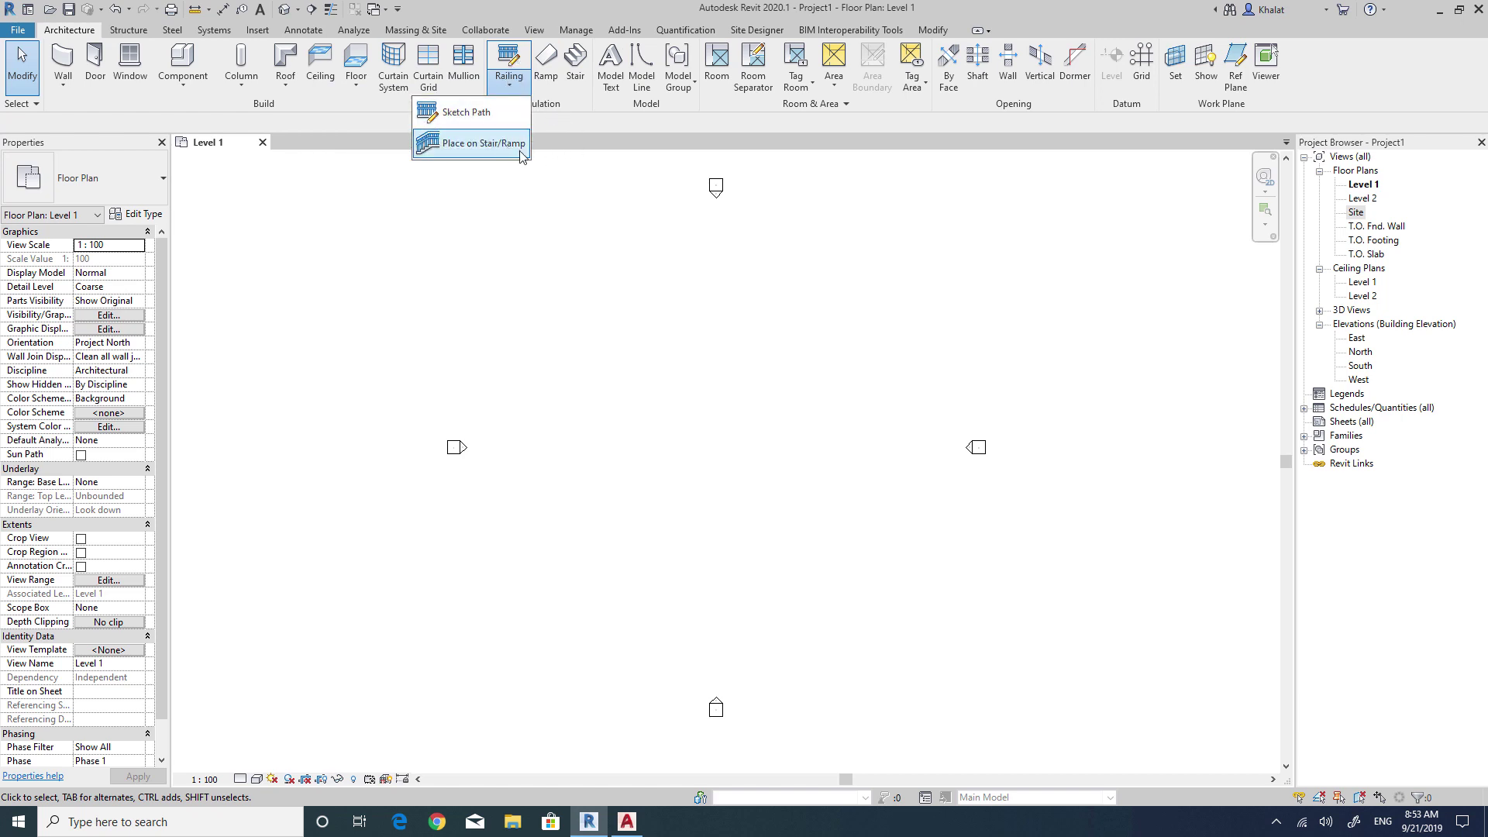
click(799, 344)
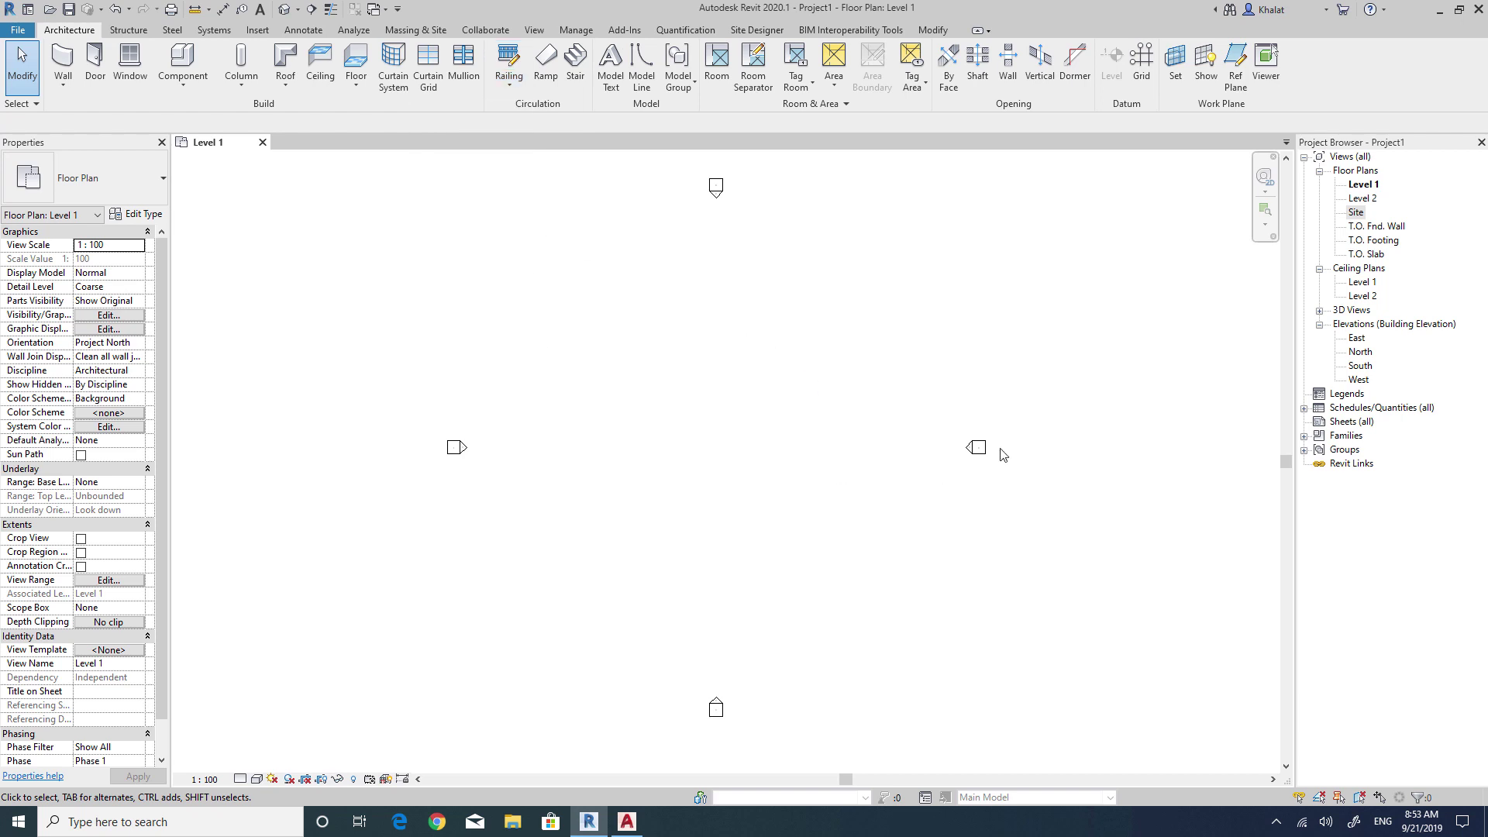
click(285, 9)
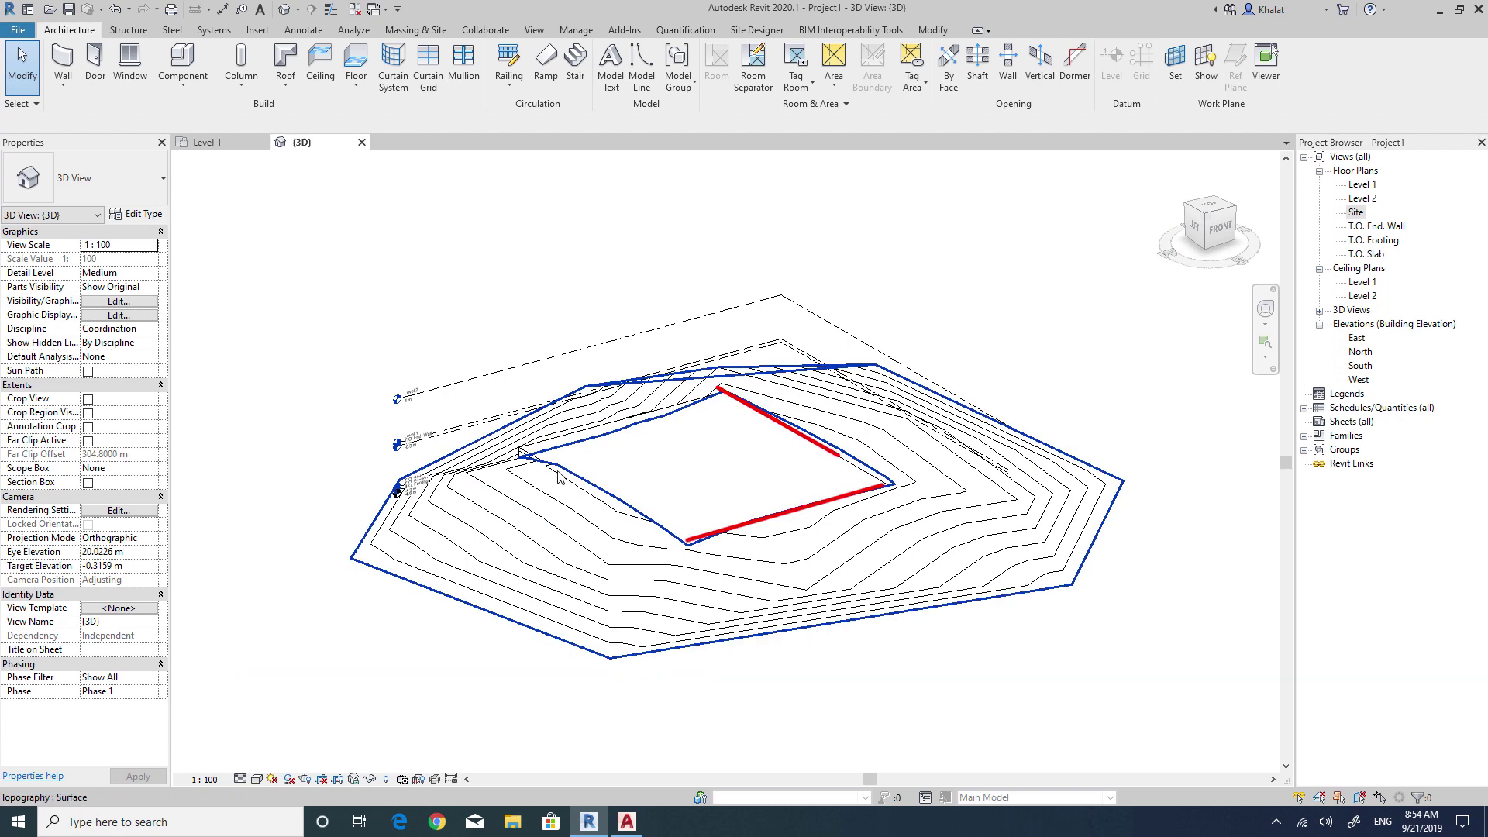
click(628, 823)
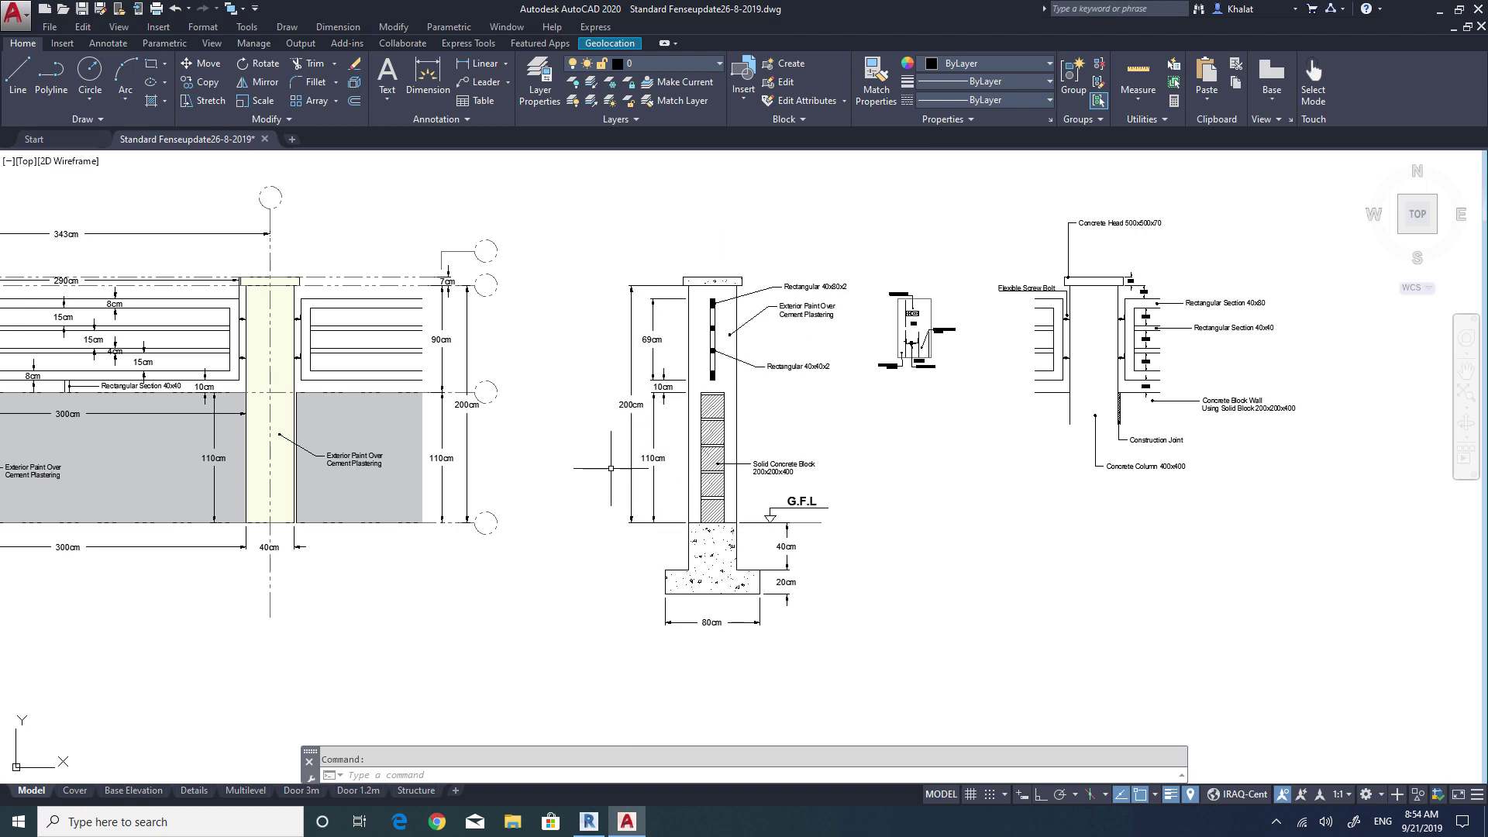
Pan and zoom the AutoCAD wall section to read its rail heights, then return to Revit.
mouse_move(426, 458)
middle_down()
mouse_move(856, 482)
mouse_move(924, 469)
middle_up()
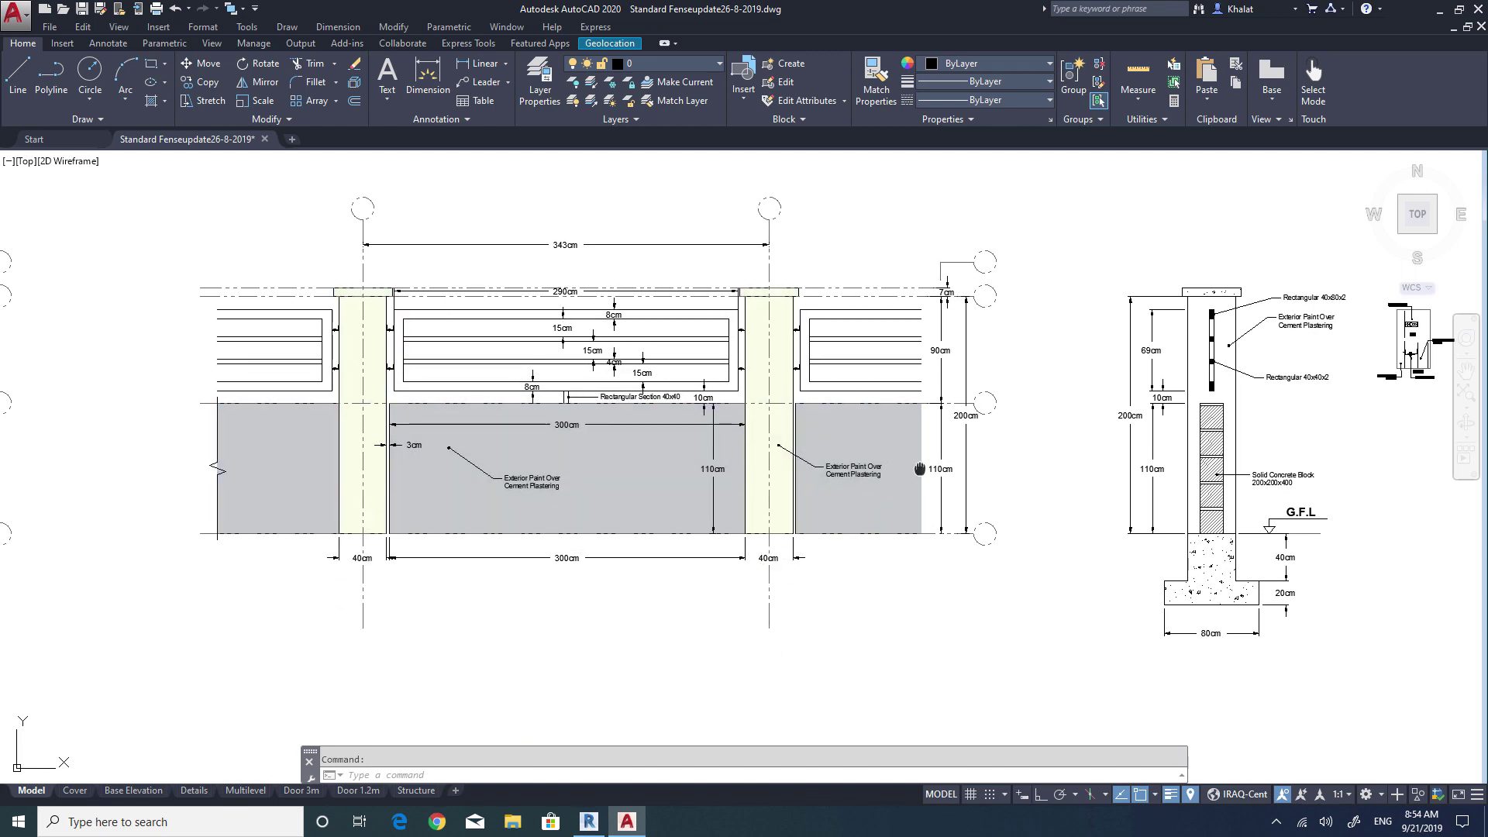
middle_drag(737, 422, 295, 424)
middle_drag(975, 465, 963, 462)
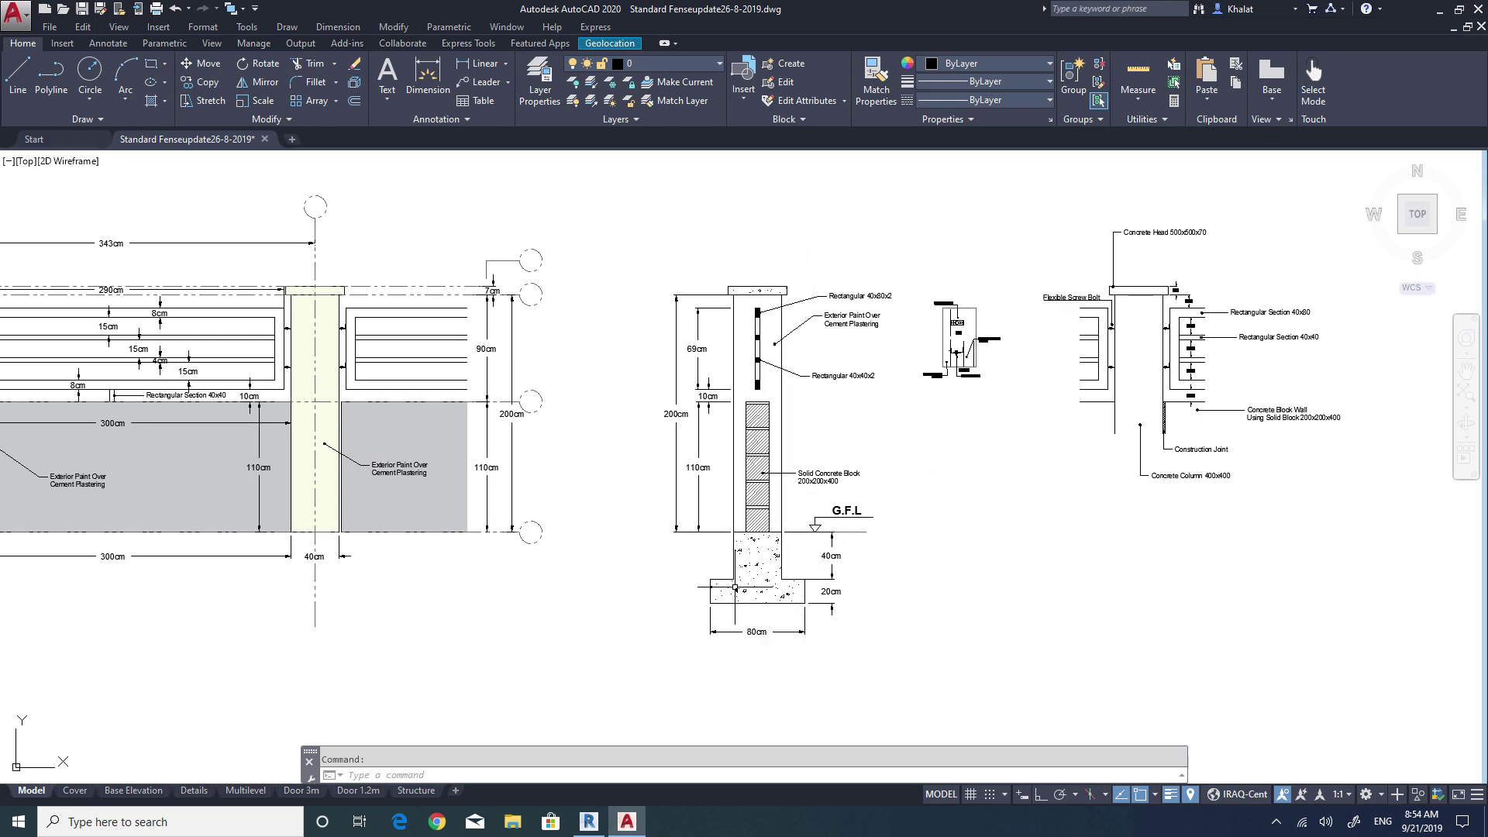
scroll(721, 446, up, 4)
middle_drag(690, 363, 681, 481)
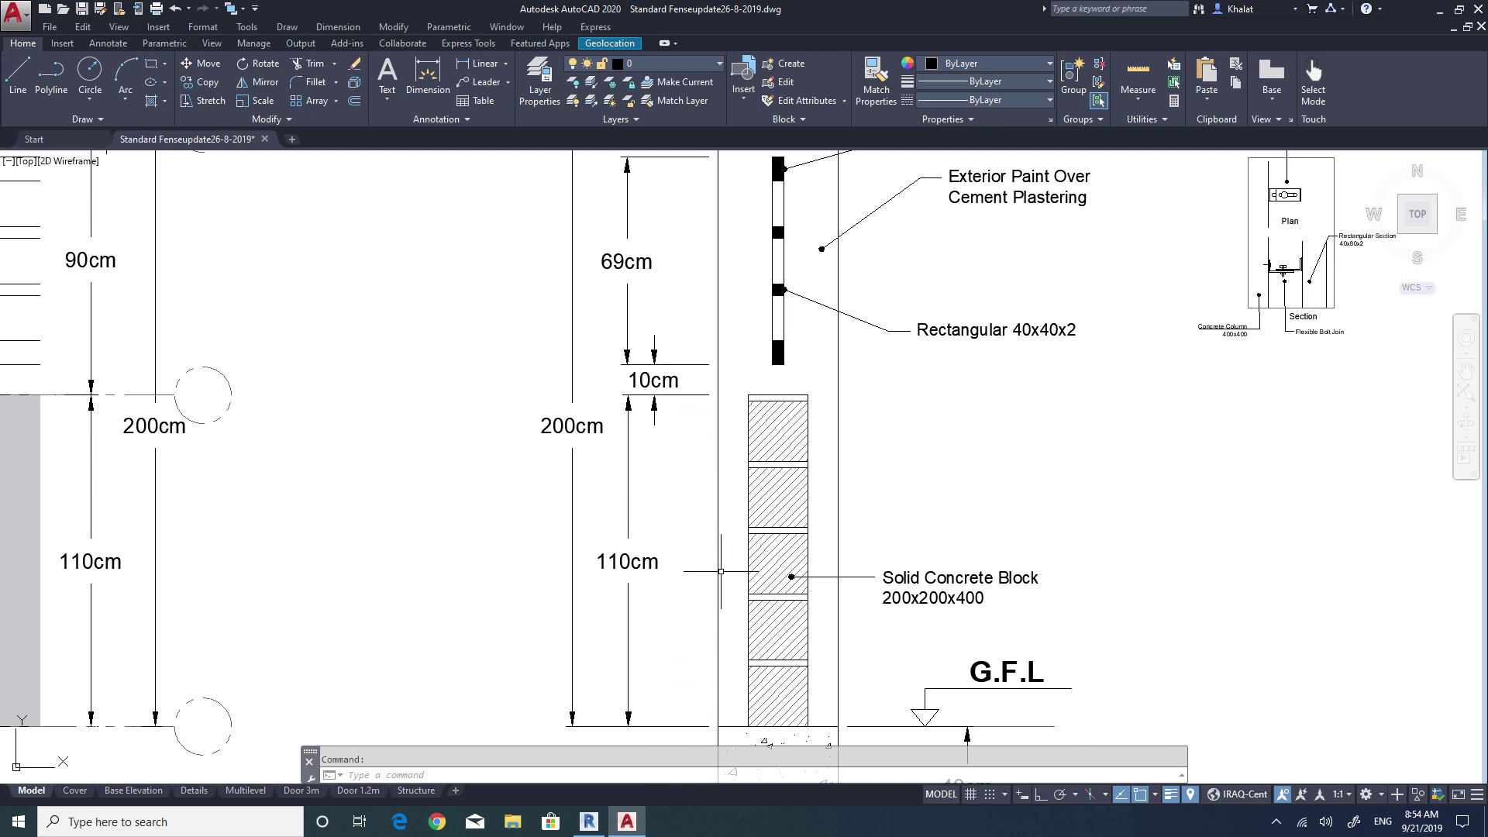
middle_drag(695, 425, 706, 470)
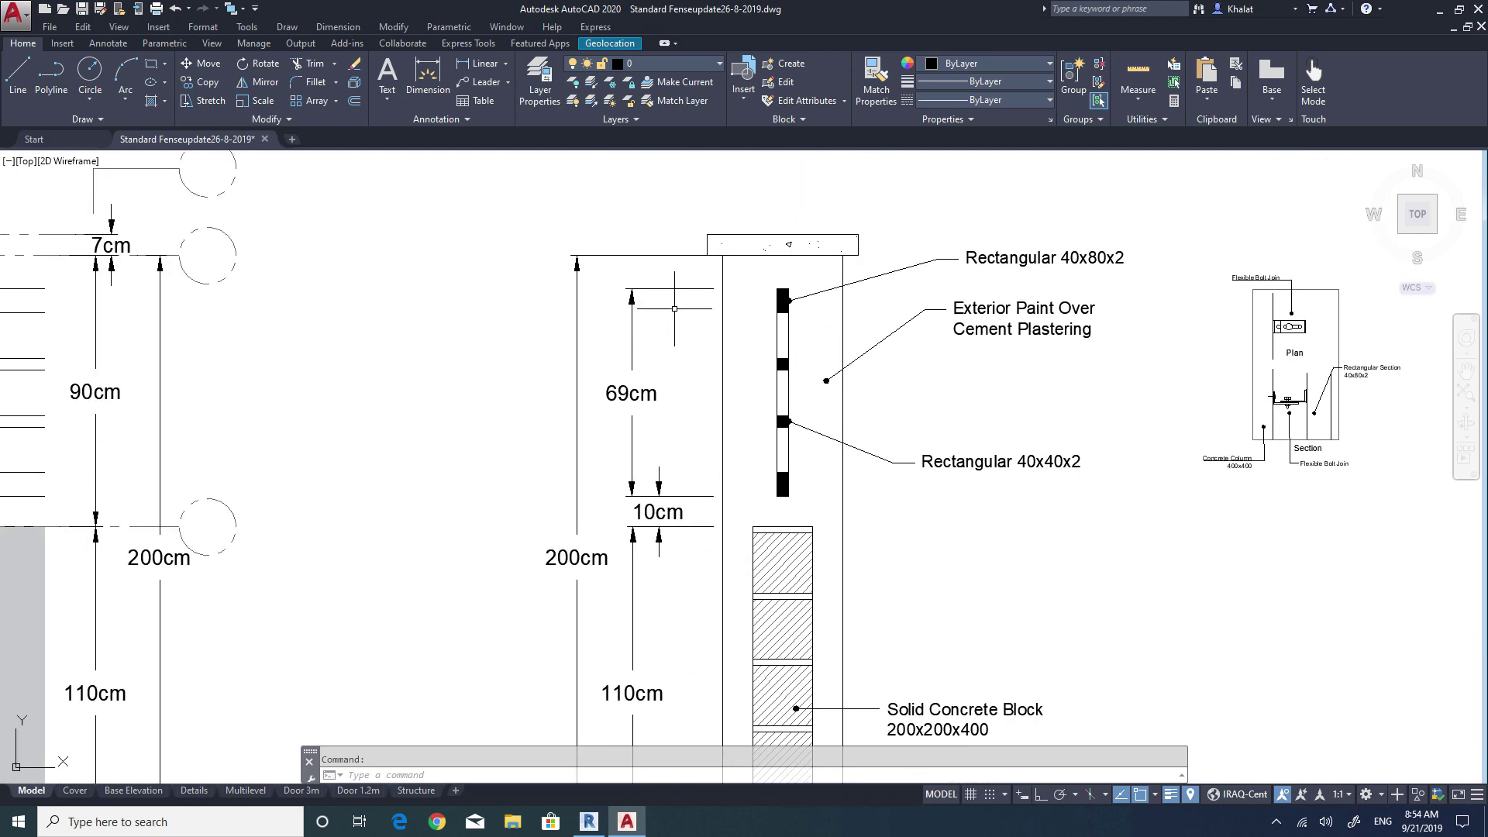
click(595, 822)
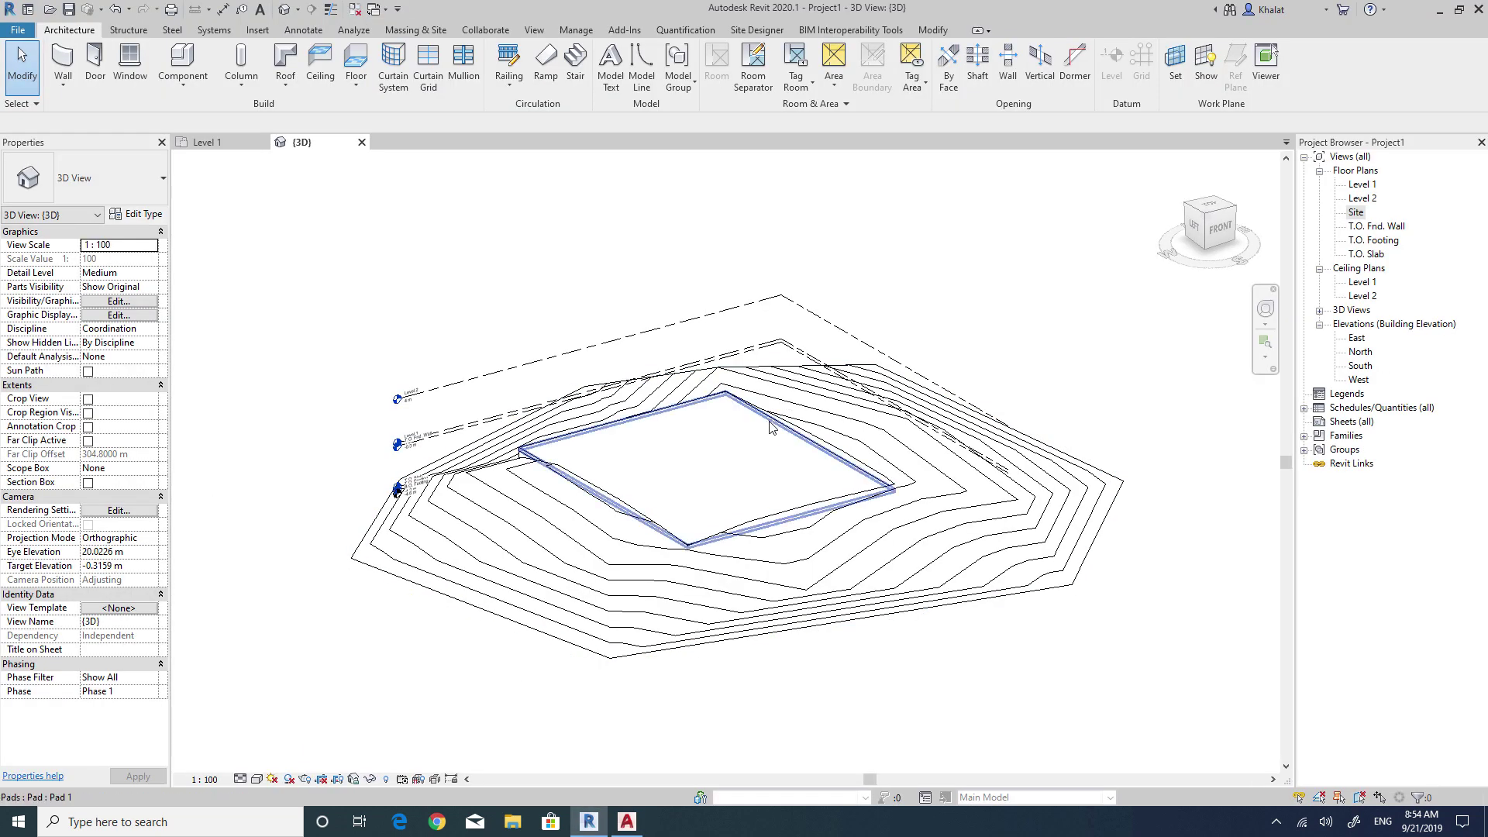
On Level 1, sketch a 900mm Pipe railing as two 24 m legs in an L, then view it in 3D.
double_click(1363, 184)
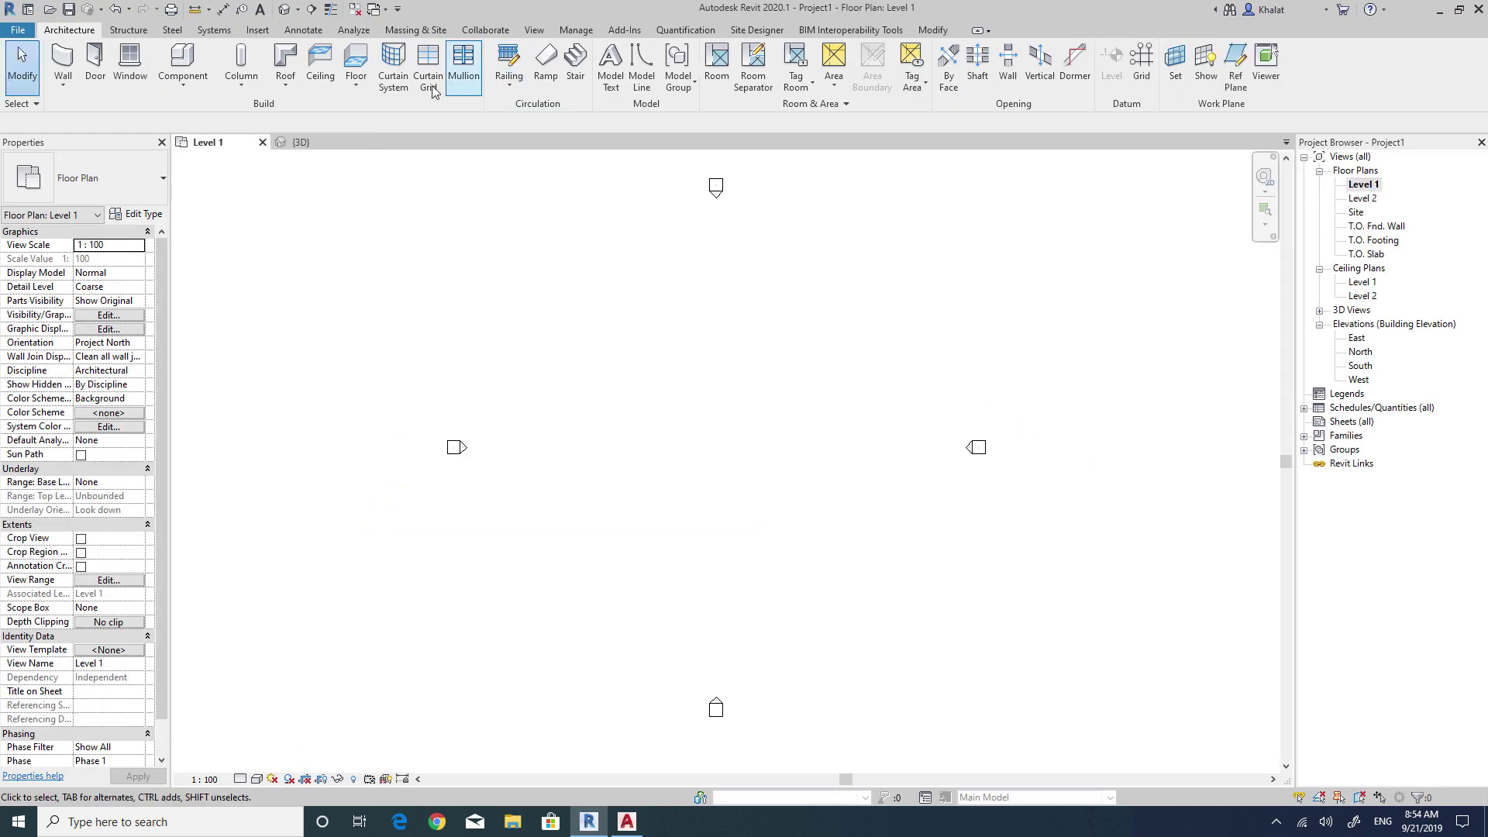
click(508, 62)
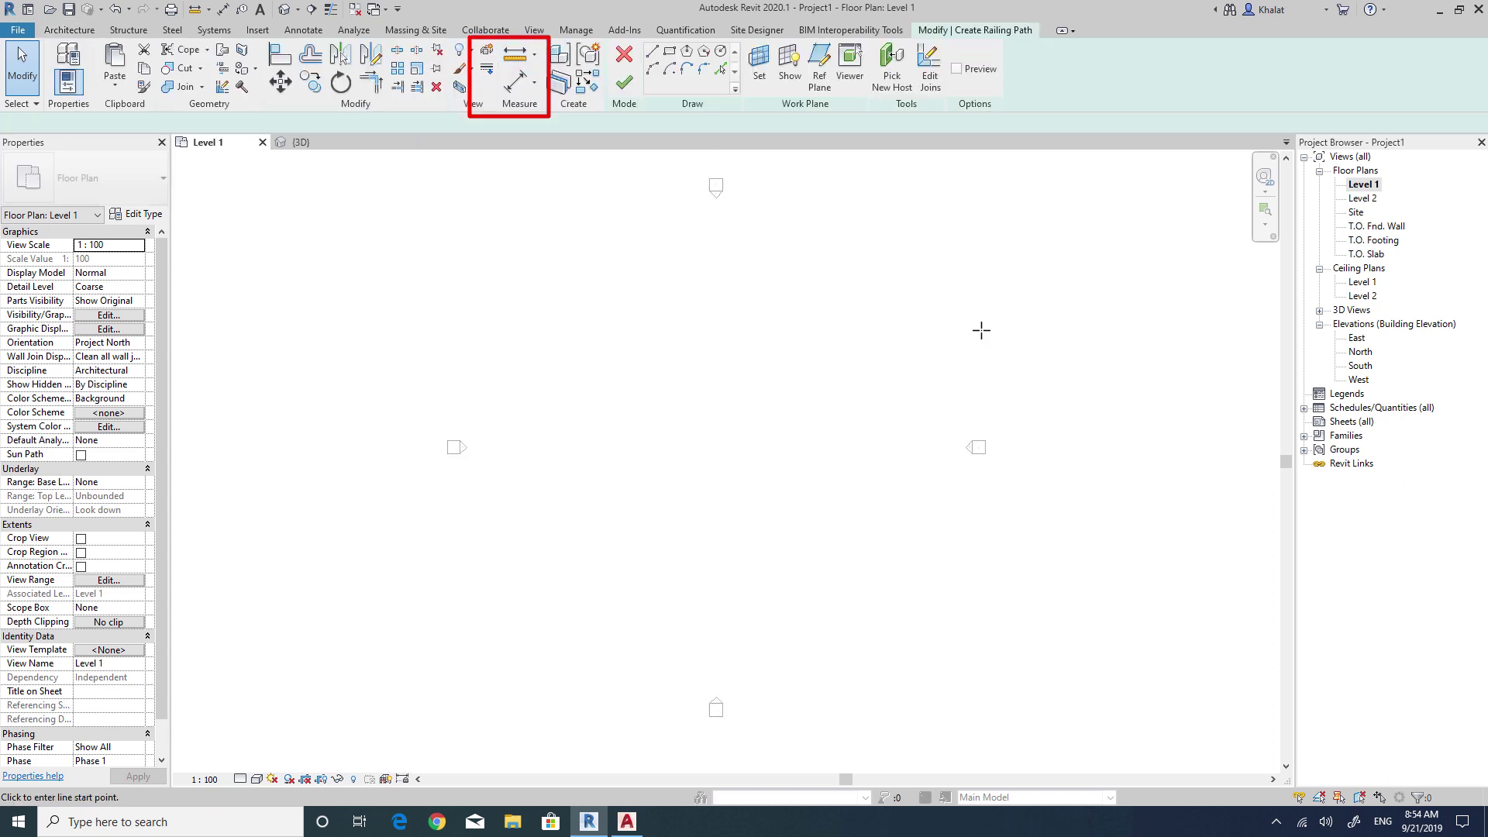
click(814, 283)
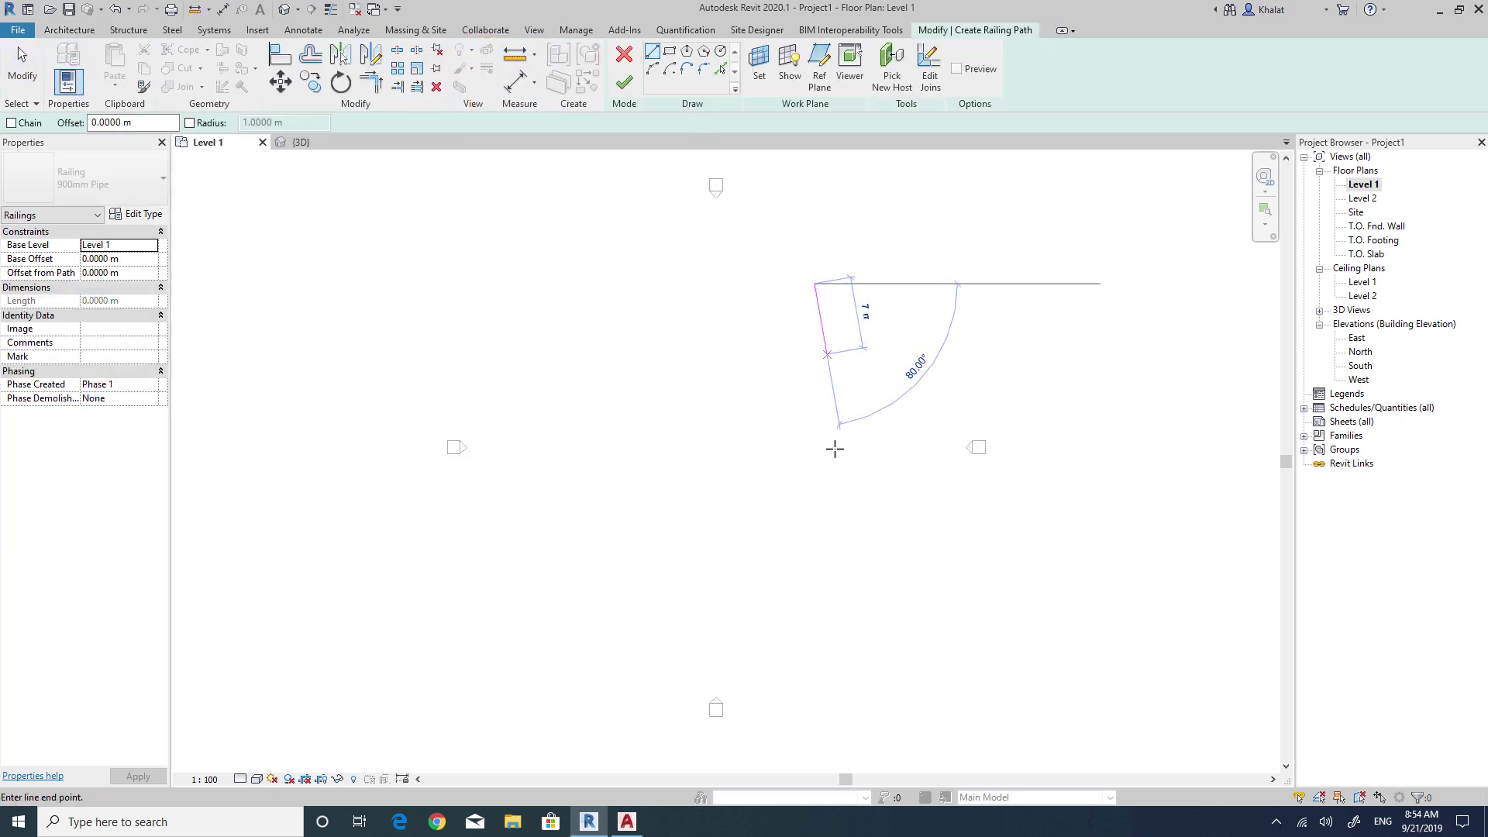
click(815, 530)
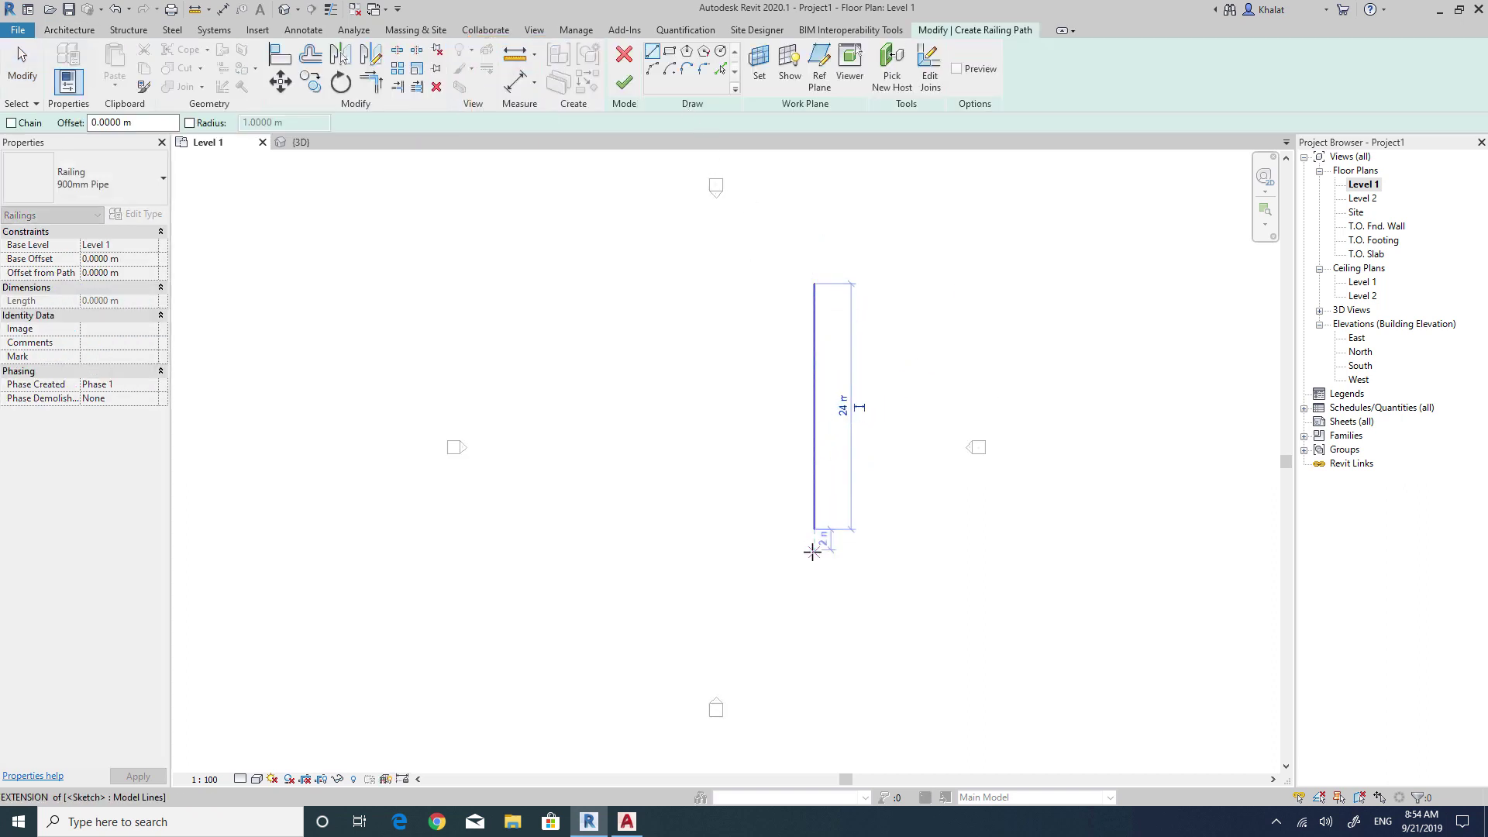
click(563, 536)
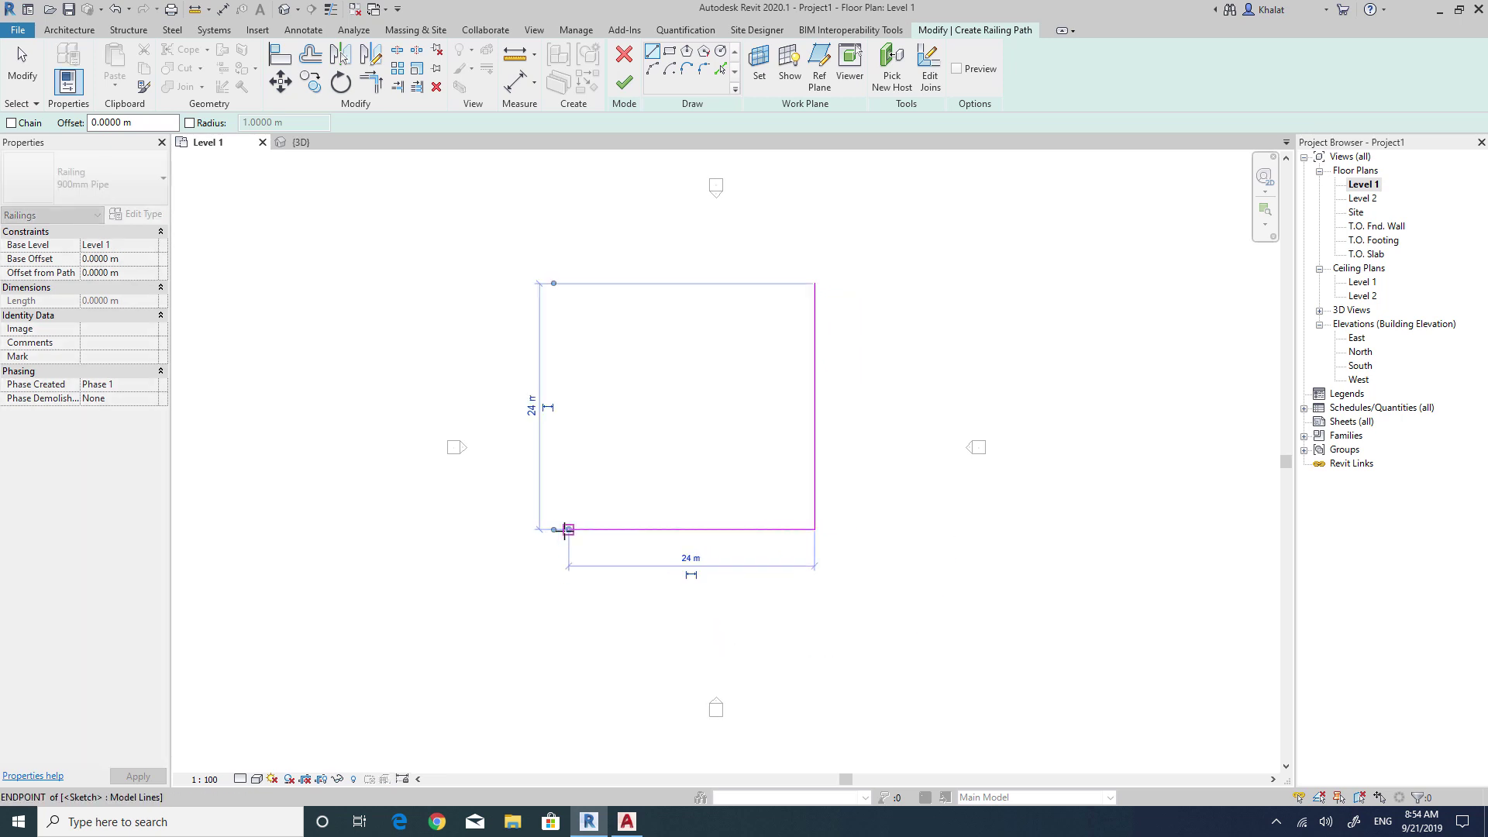
click(625, 87)
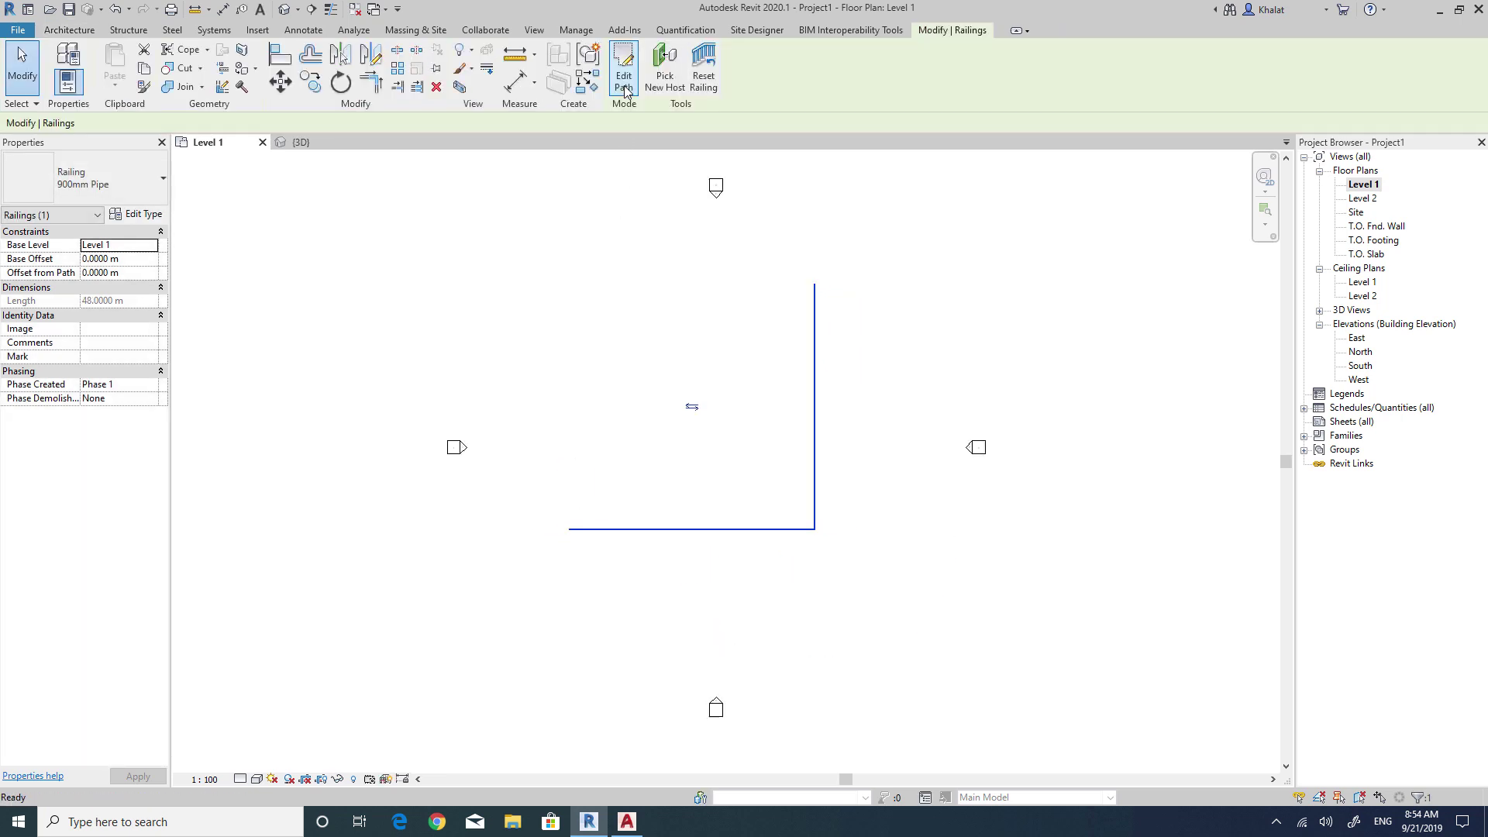
click(285, 10)
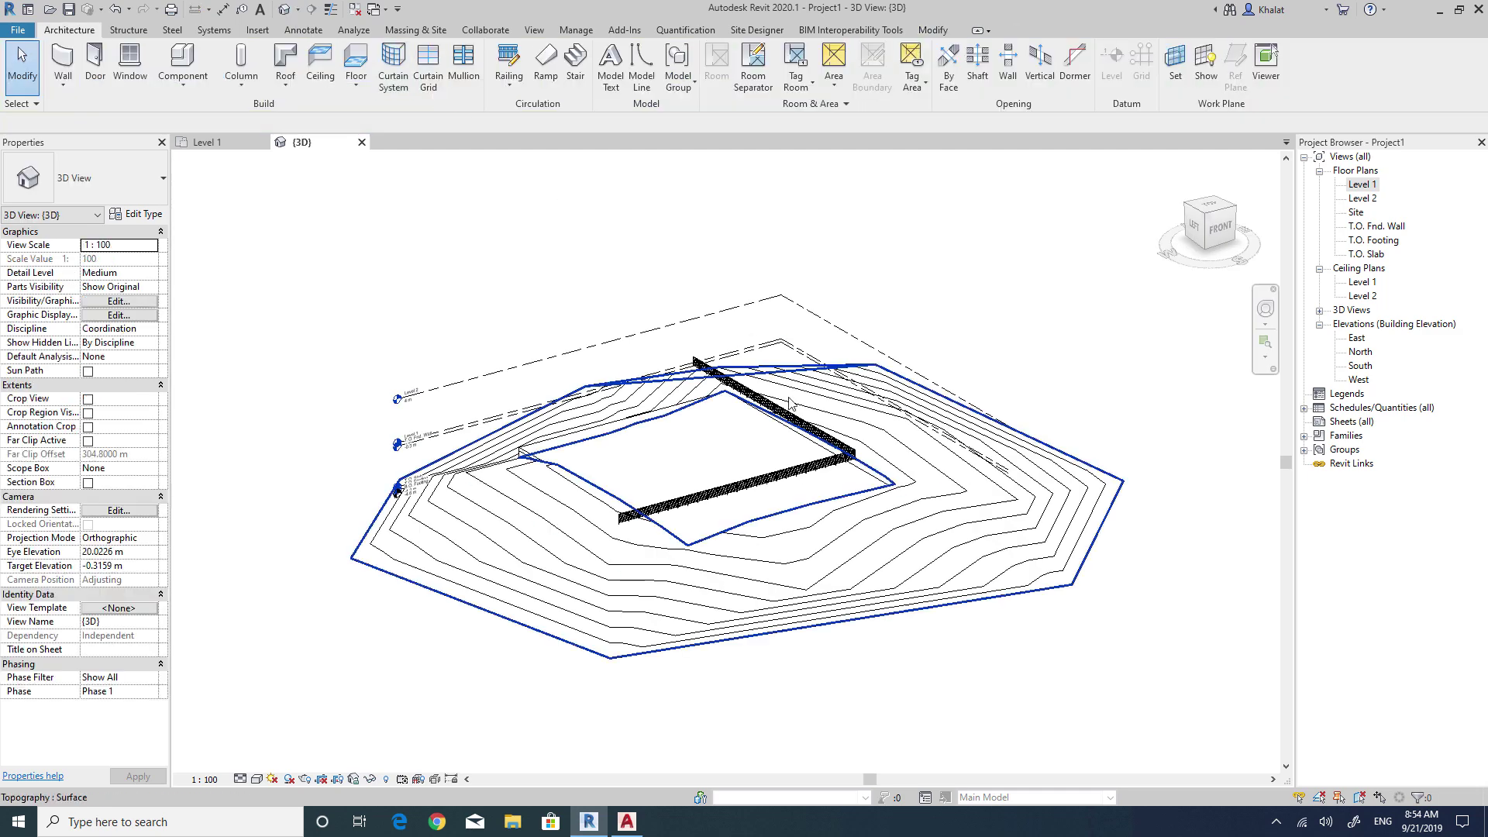
Select the railing and switch its type to 900mm Rectangular, then to Glass Panel - Bottom Fill.
scroll(860, 425, up, 2)
scroll(860, 425, up, 2)
click(861, 425)
scroll(814, 434, up, 2)
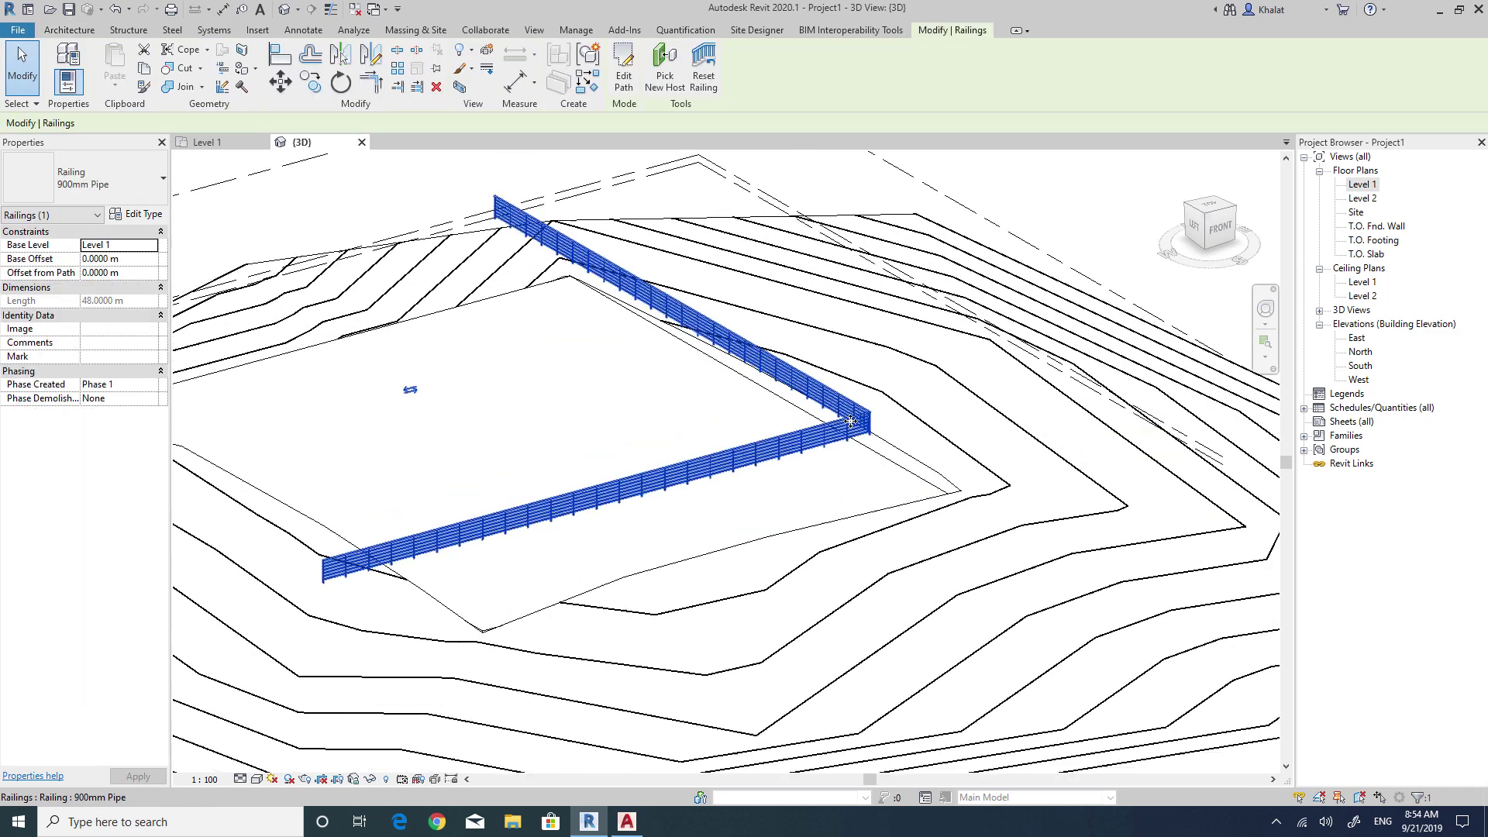
scroll(789, 444, up, 3)
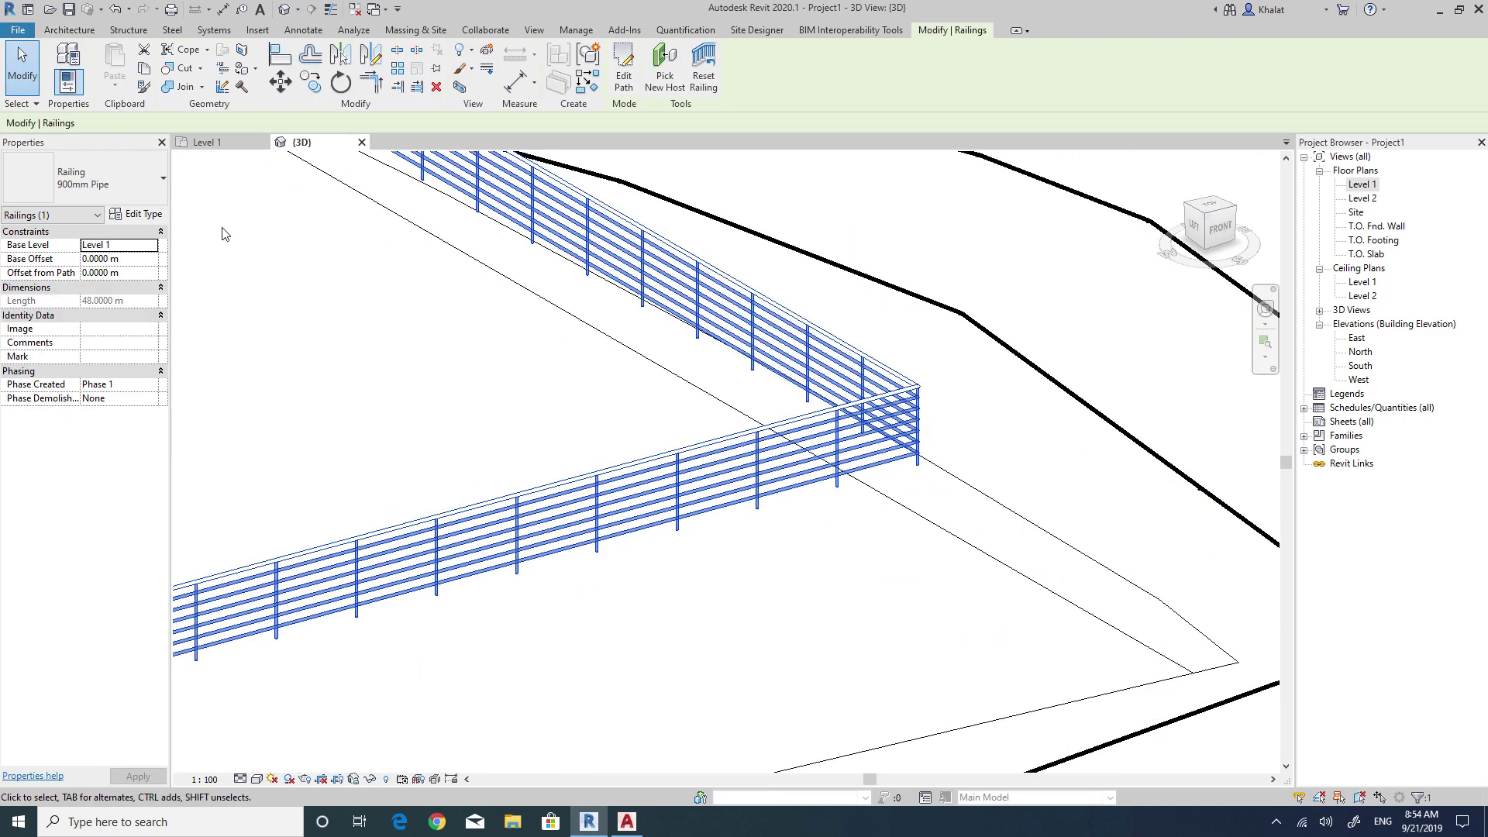
click(126, 182)
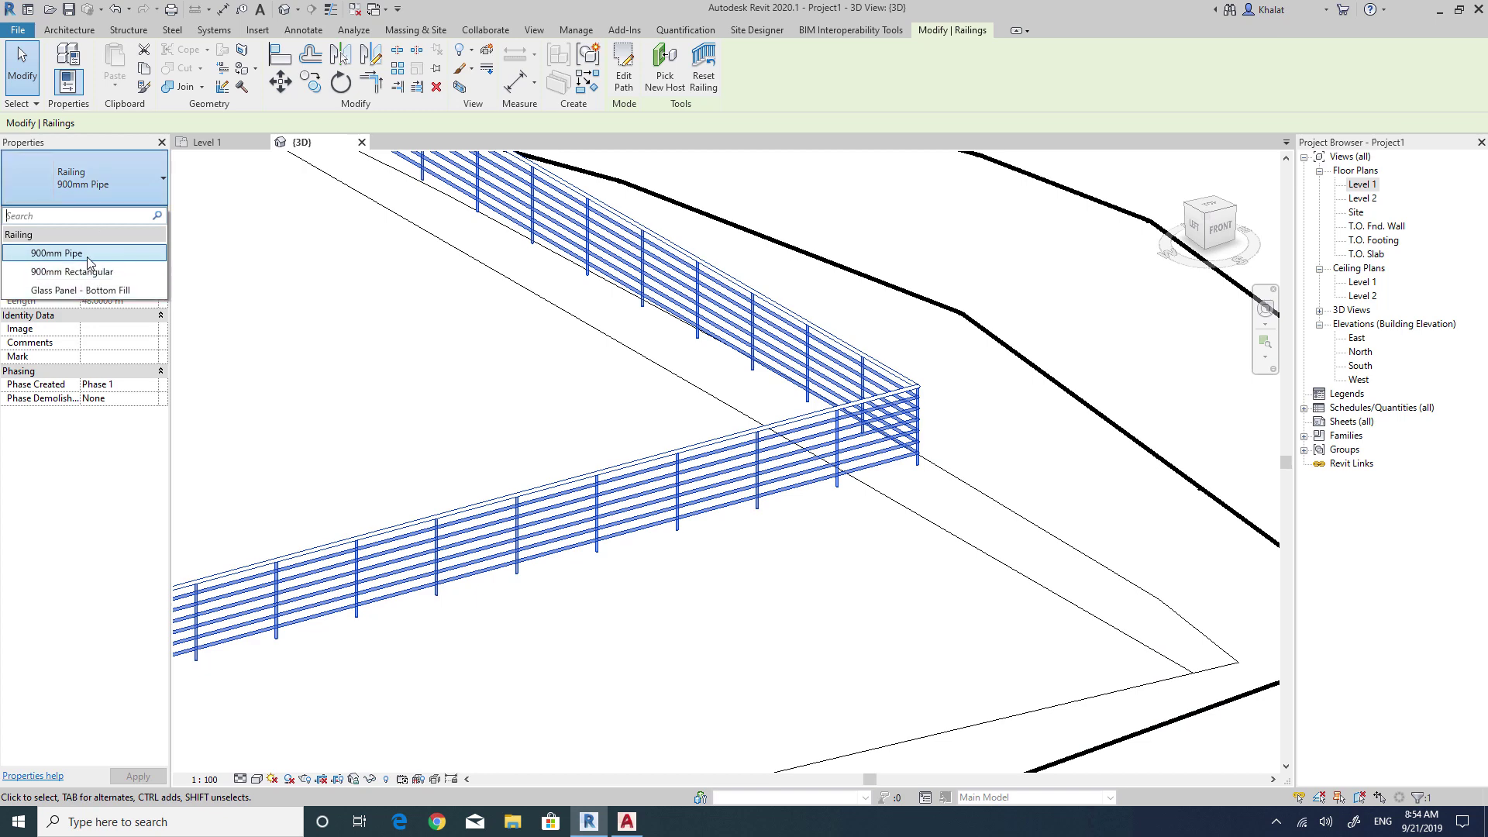
click(92, 271)
click(108, 180)
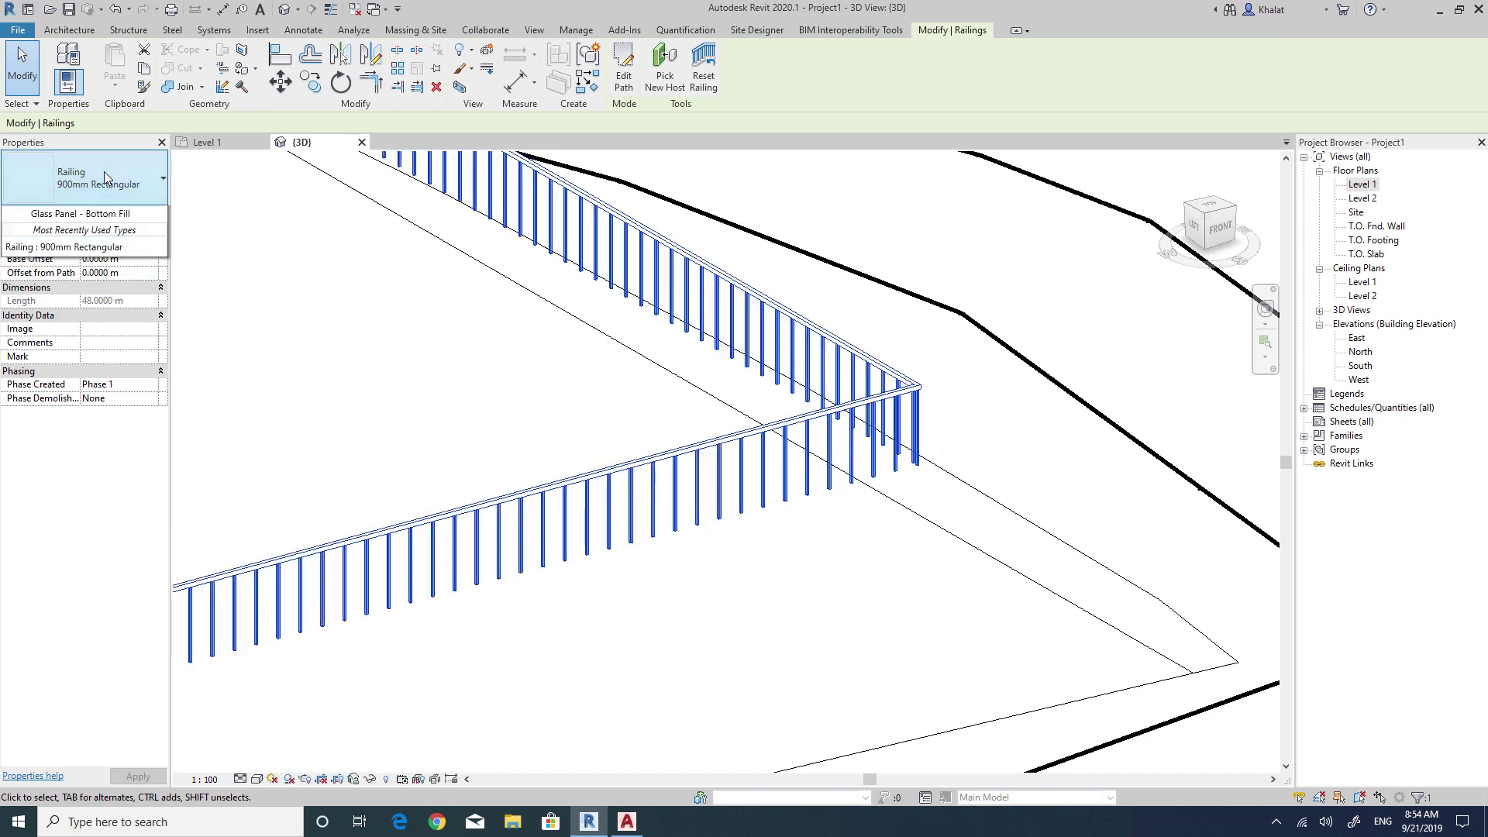
click(120, 296)
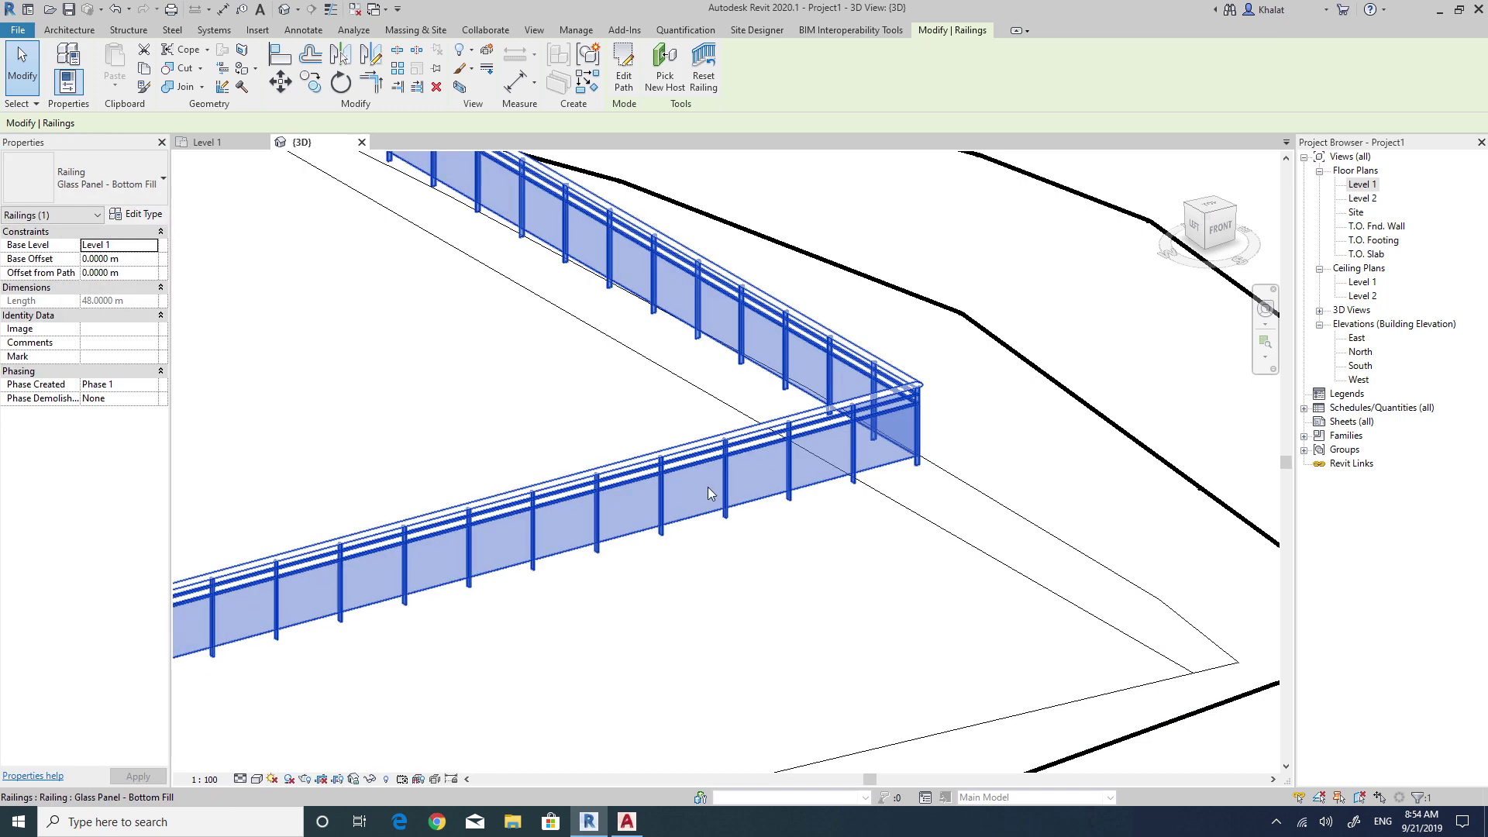
scroll(787, 436, down, 3)
scroll(826, 449, down, 1)
scroll(826, 449, down, 2)
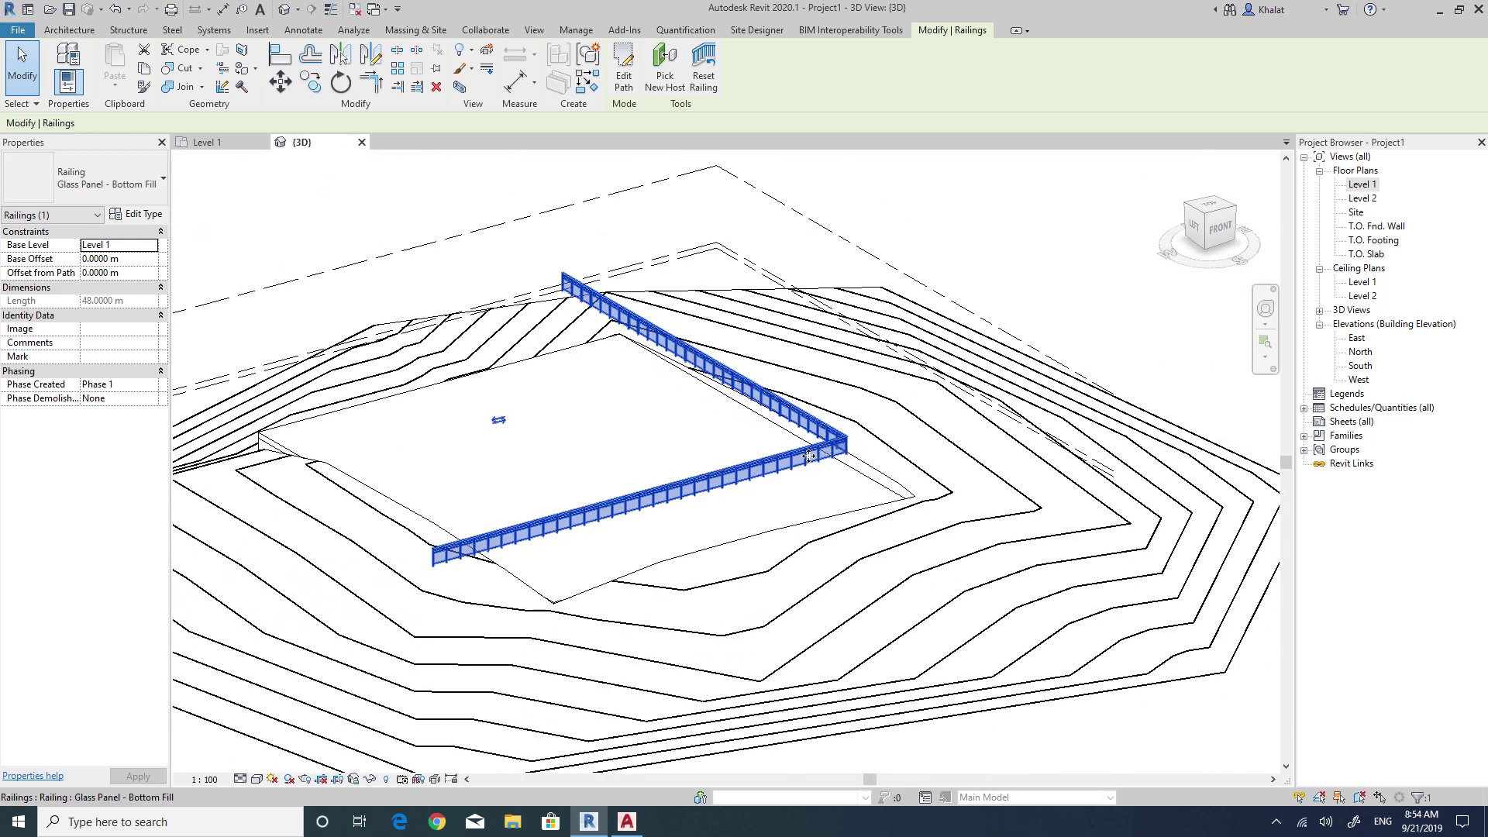
scroll(886, 527, up, 1)
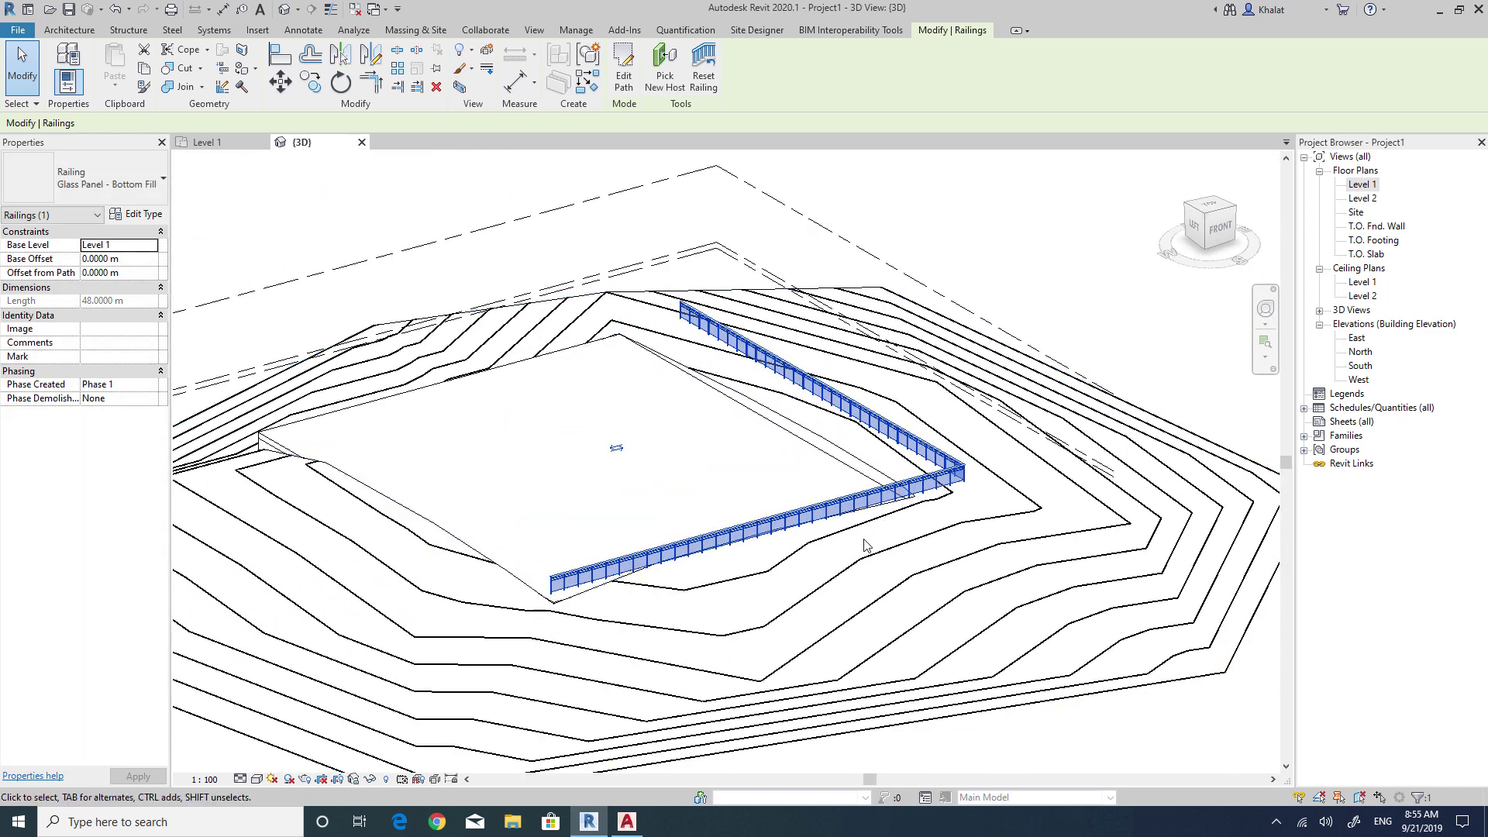
key(alt)
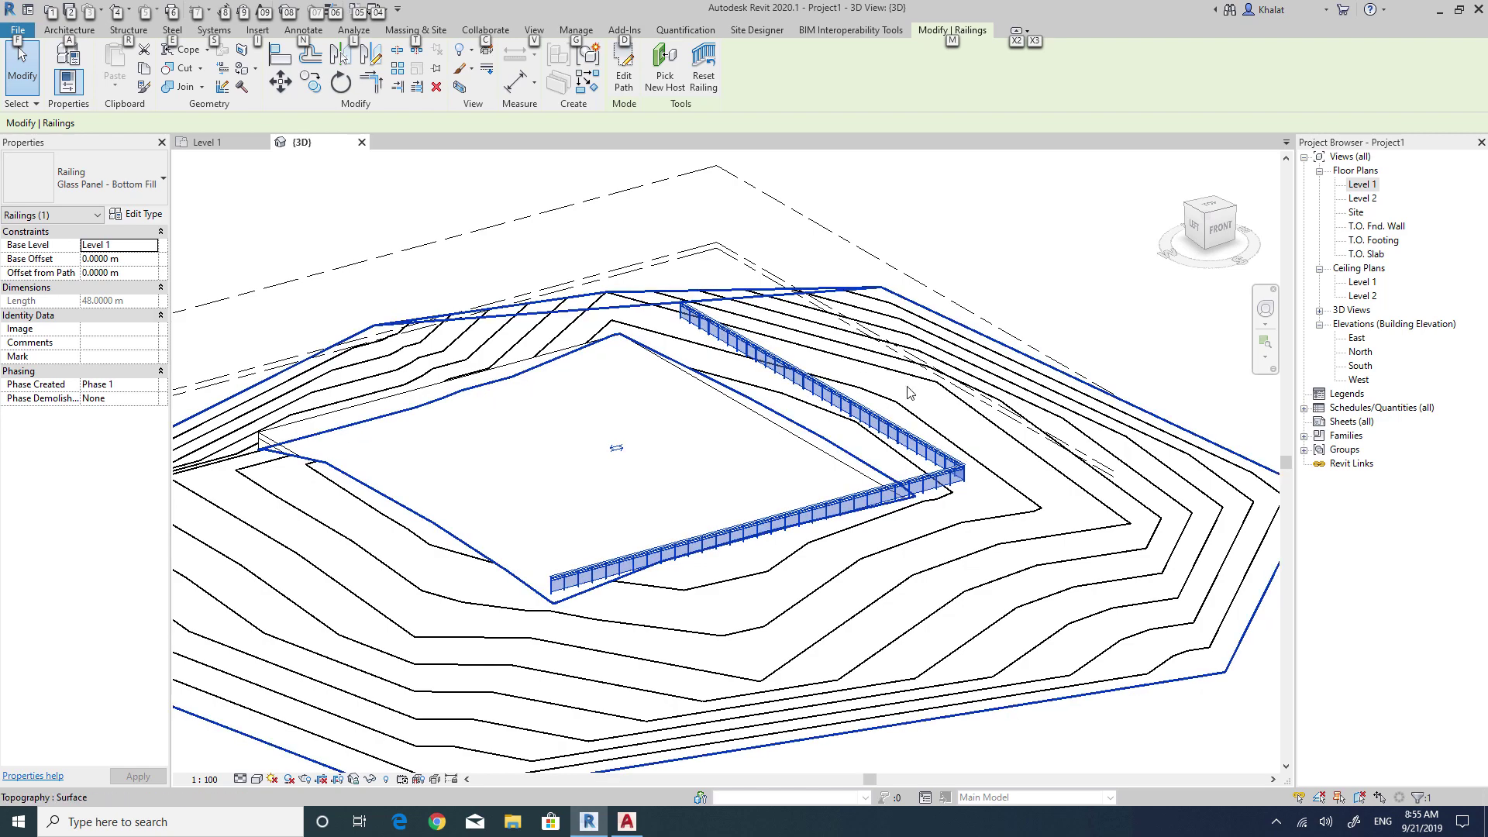
Rehost the railing onto the topography surface.
mouse_move(873, 564)
shift+middle_down()
mouse_move(953, 521)
mouse_move(844, 558)
mouse_move(921, 460)
mouse_move(840, 507)
mouse_move(853, 531)
mouse_move(747, 323)
shift+middle_up()
click(664, 70)
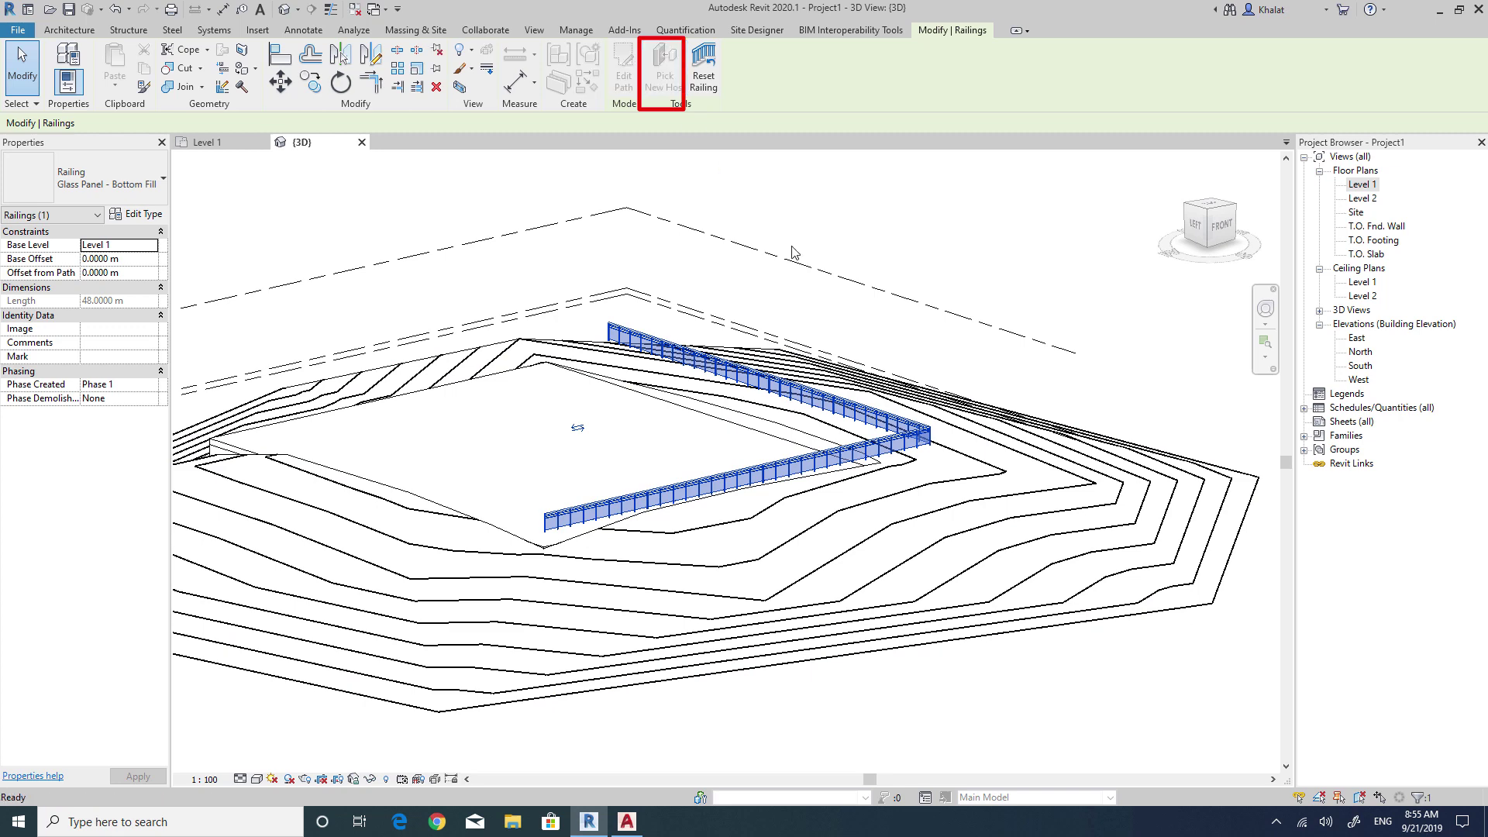
click(966, 481)
key(Escape)
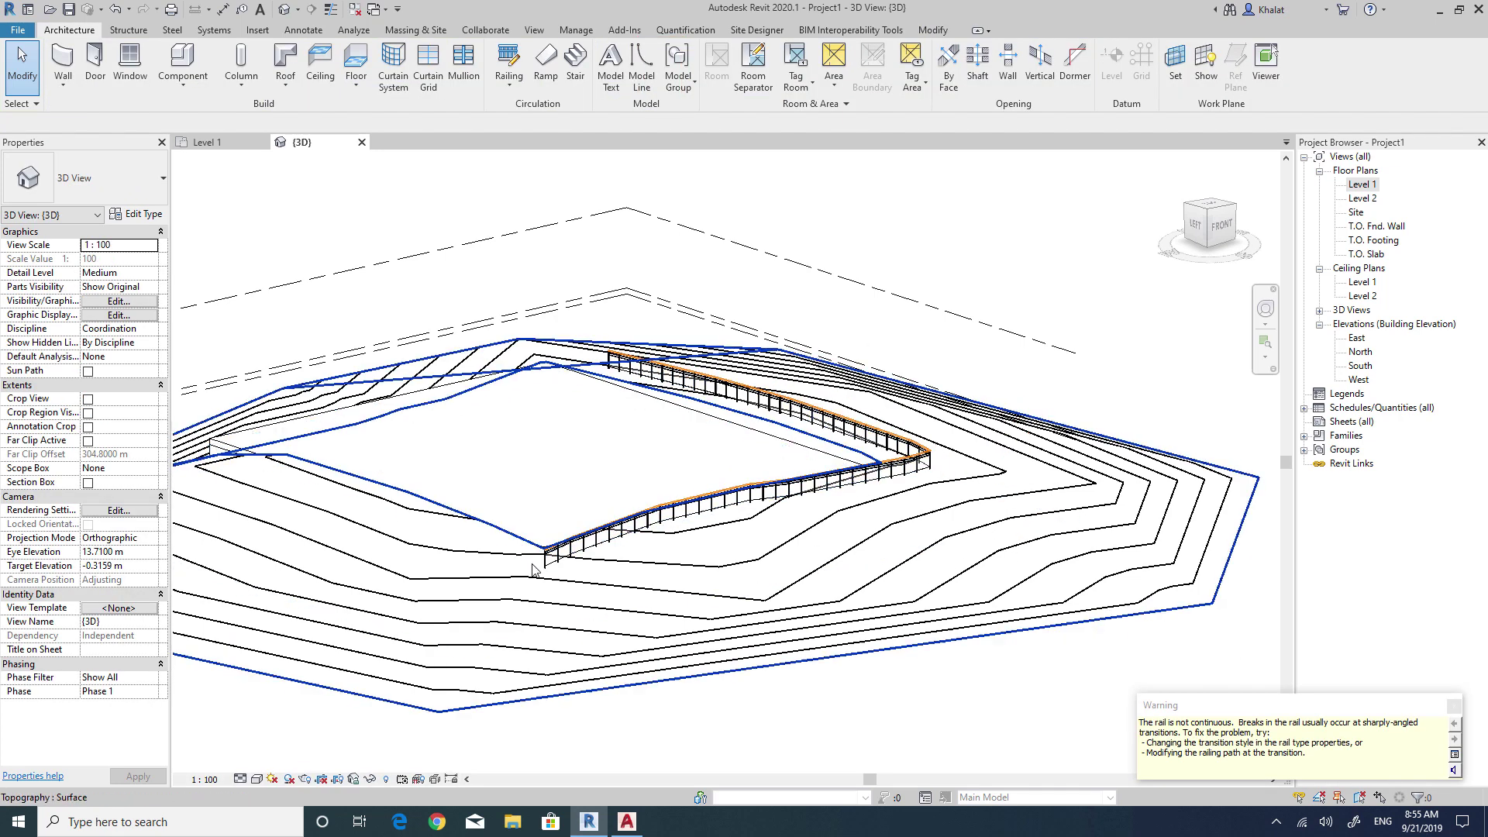
Orbit around the terrain-following railing, reselect it and zoom in on its corner.
mouse_move(863, 518)
shift+middle_down()
mouse_move(904, 517)
mouse_move(893, 500)
shift+middle_up()
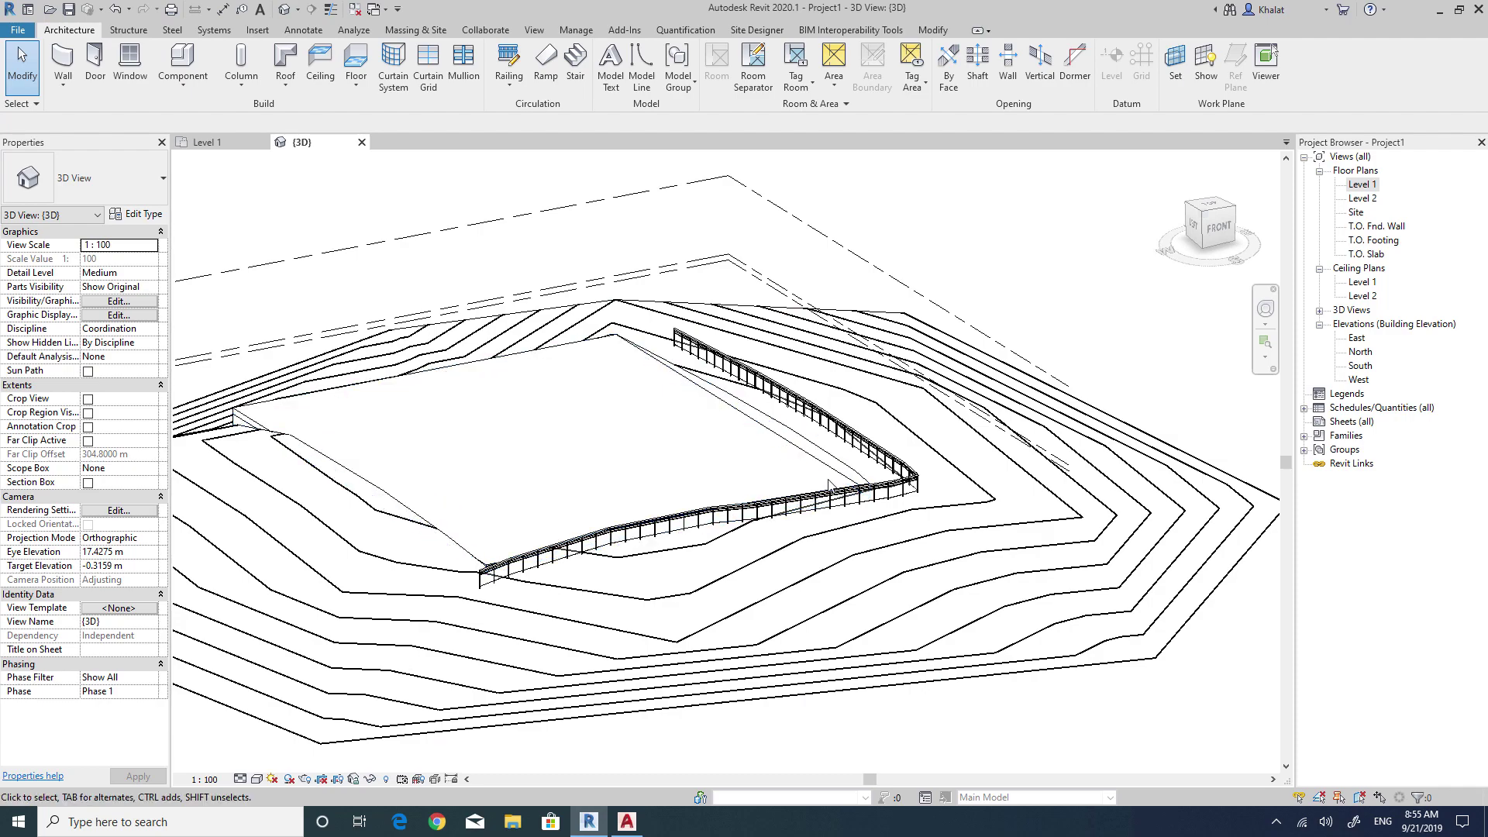
shift+middle_drag(844, 496, 759, 415)
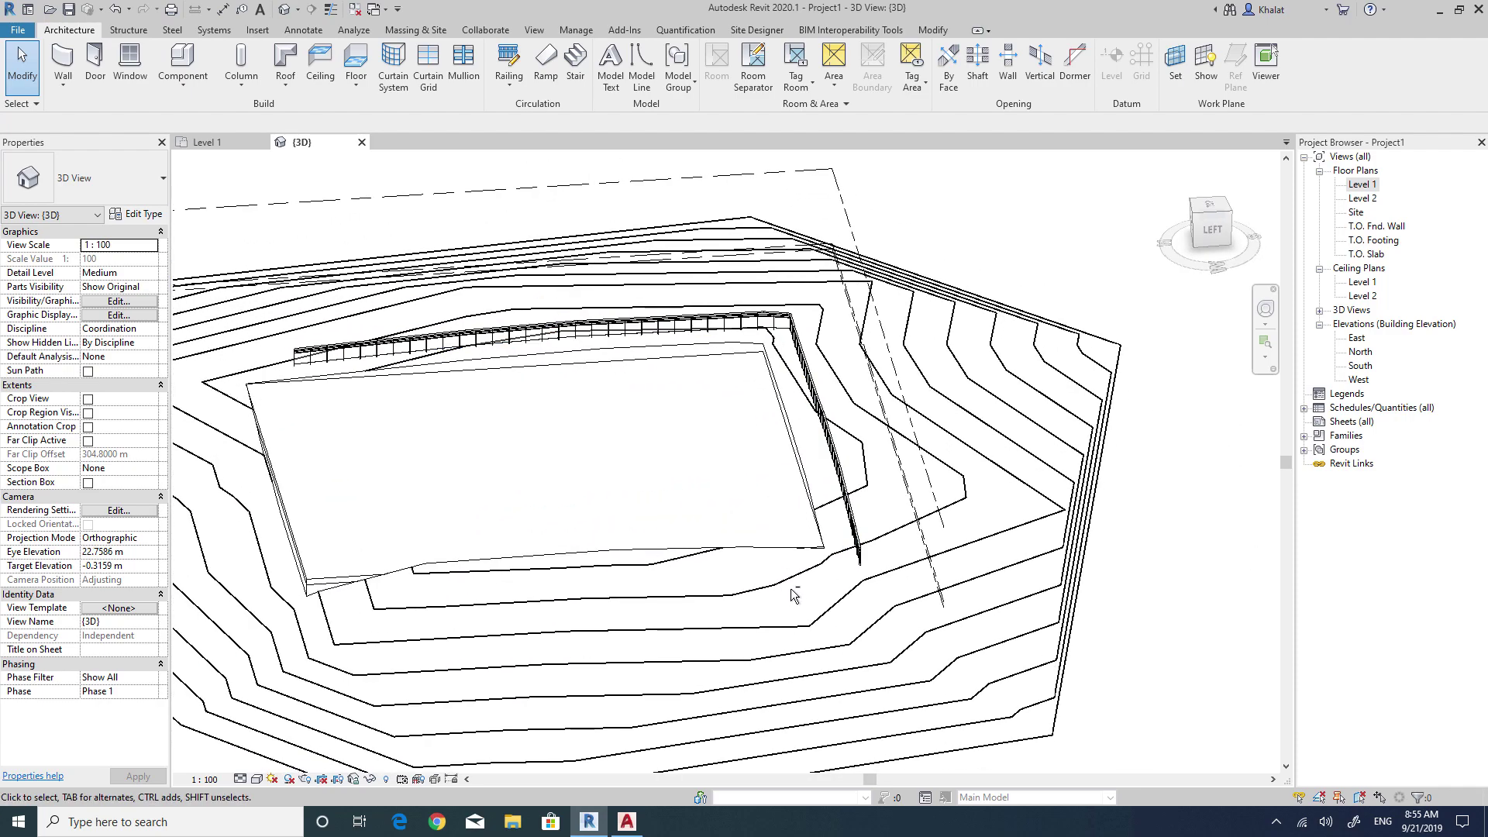
shift+middle_drag(936, 413, 893, 496)
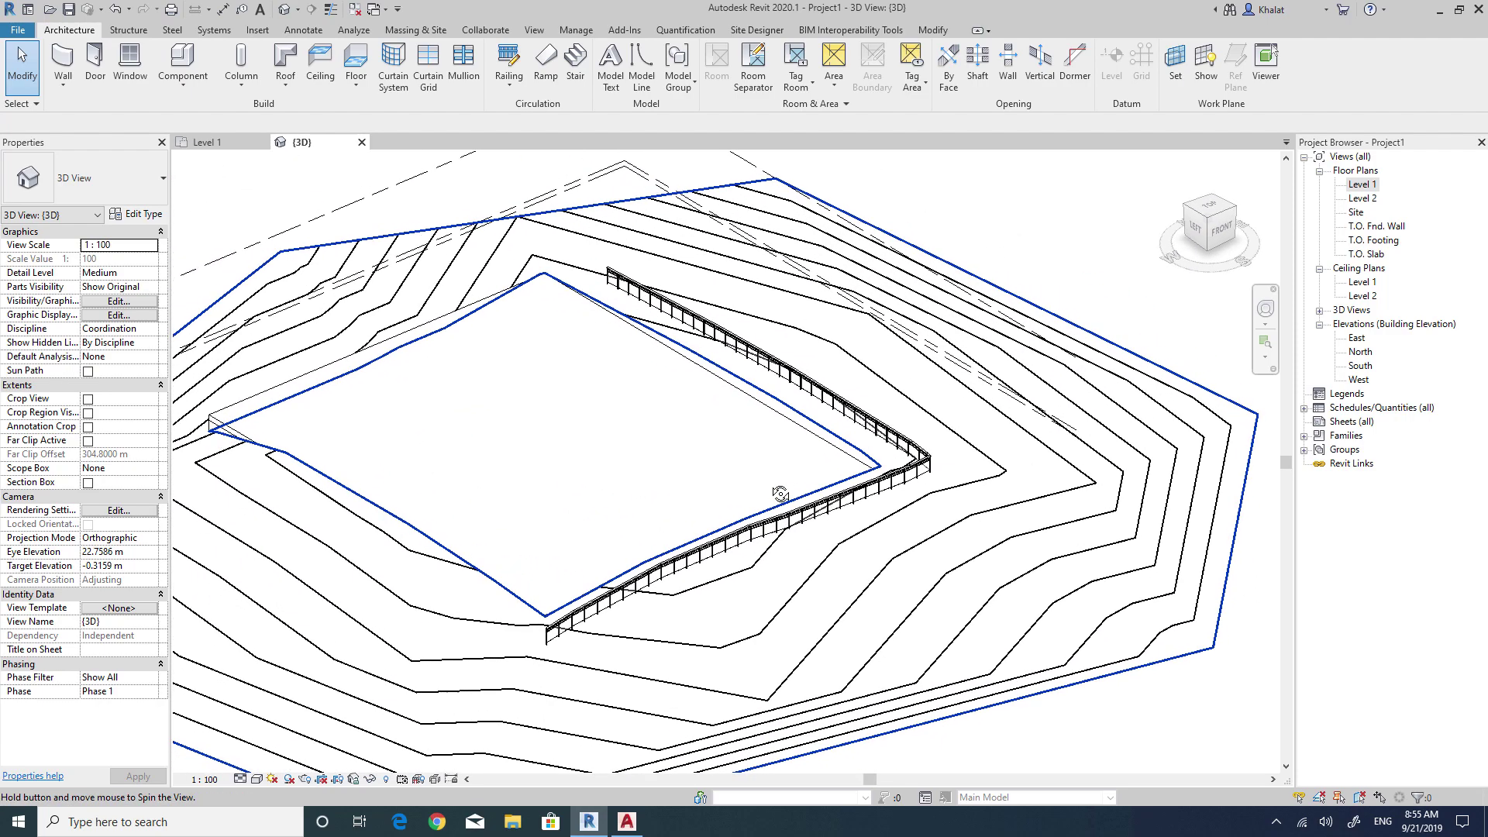
click(901, 492)
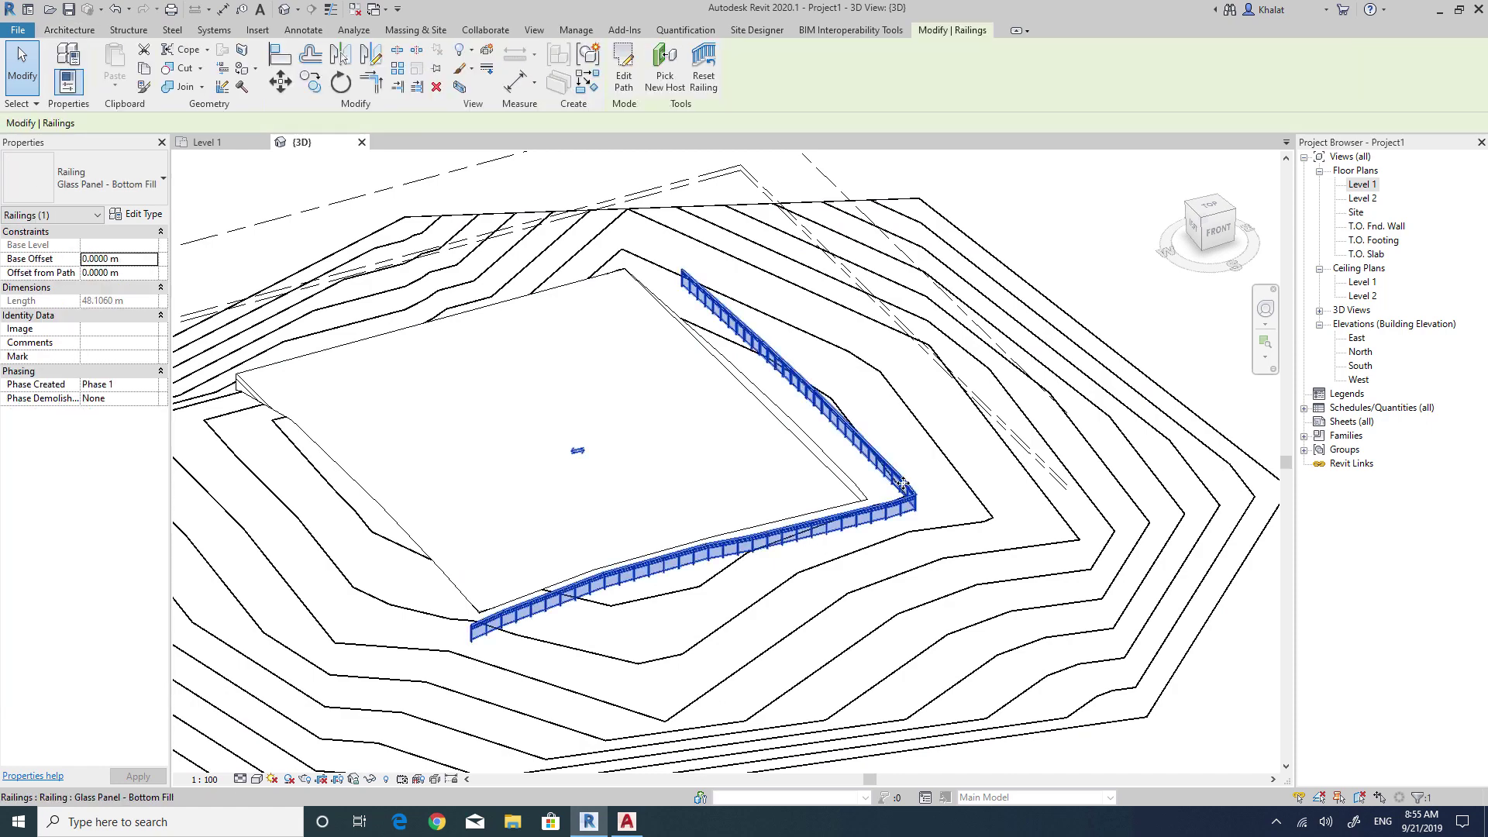
scroll(895, 500, up, 2)
scroll(890, 509, up, 2)
scroll(890, 509, down, 2)
shift+middle_drag(957, 504, 959, 448)
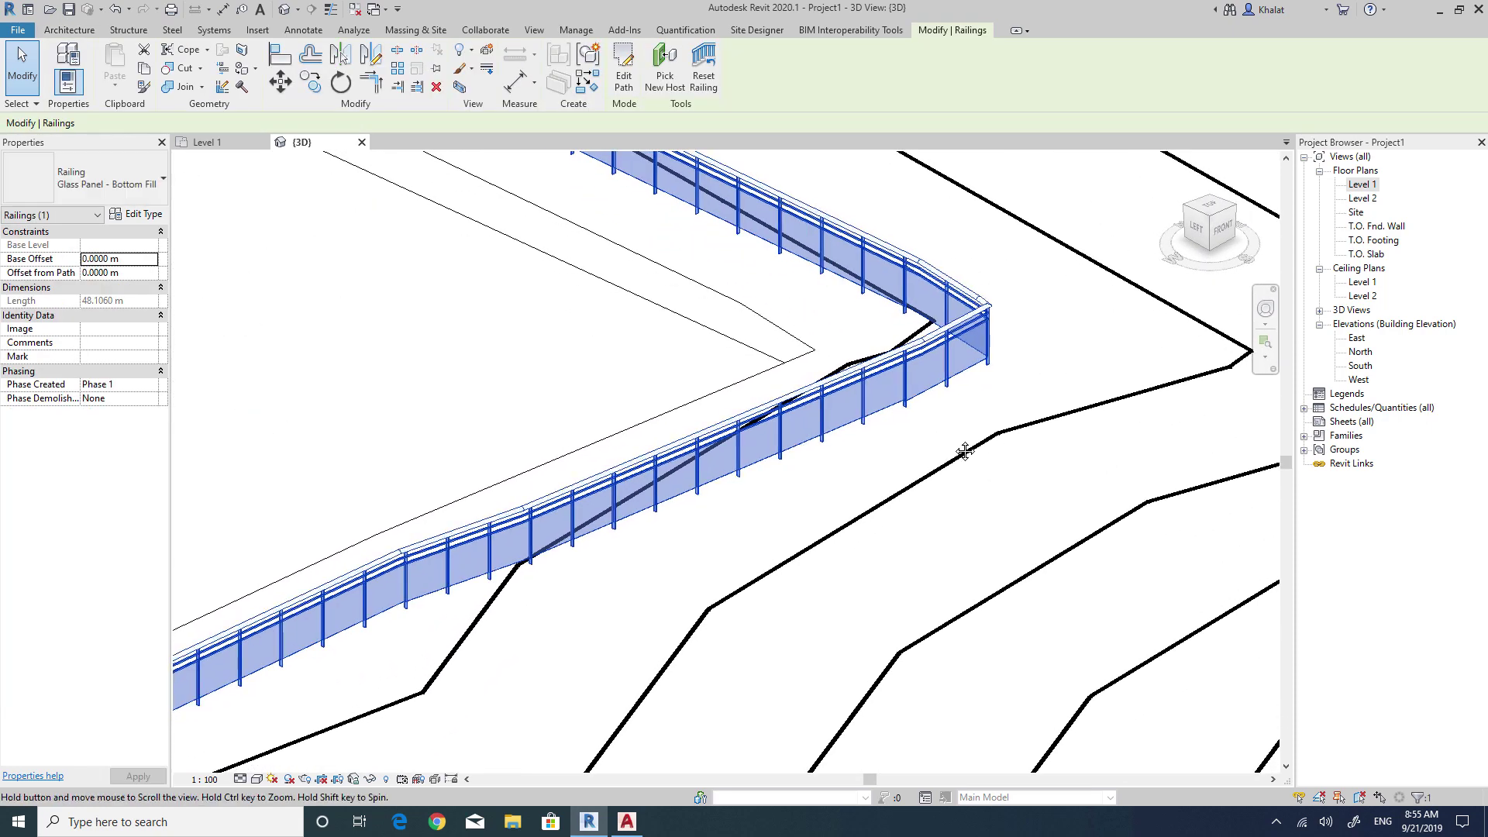
scroll(960, 449, up, 2)
Duplicate the Glass Panel - Bottom Fill type as a new railing type named 'Our Fence'.
click(157, 223)
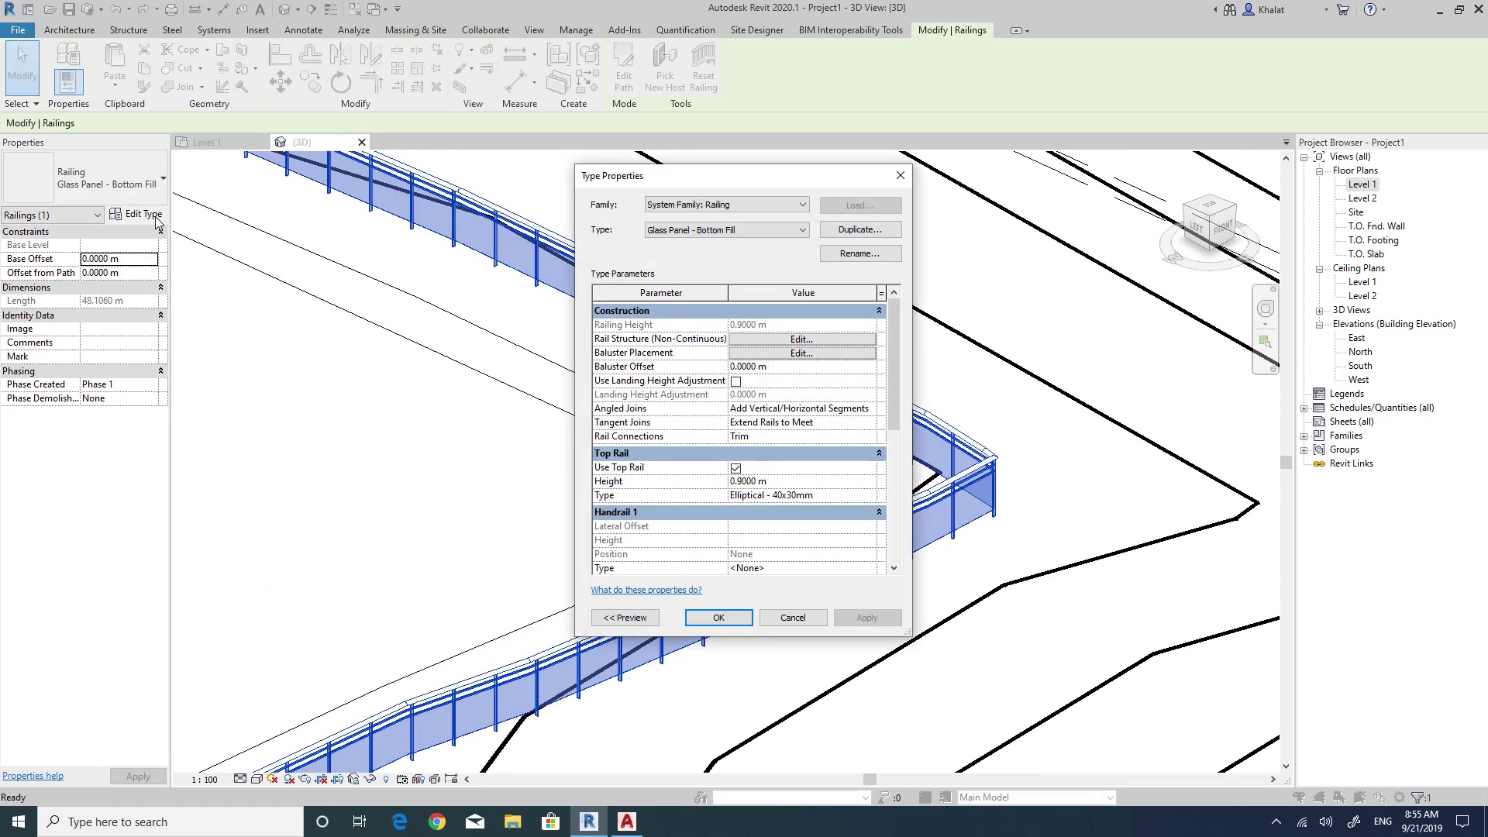
drag(732, 182, 682, 185)
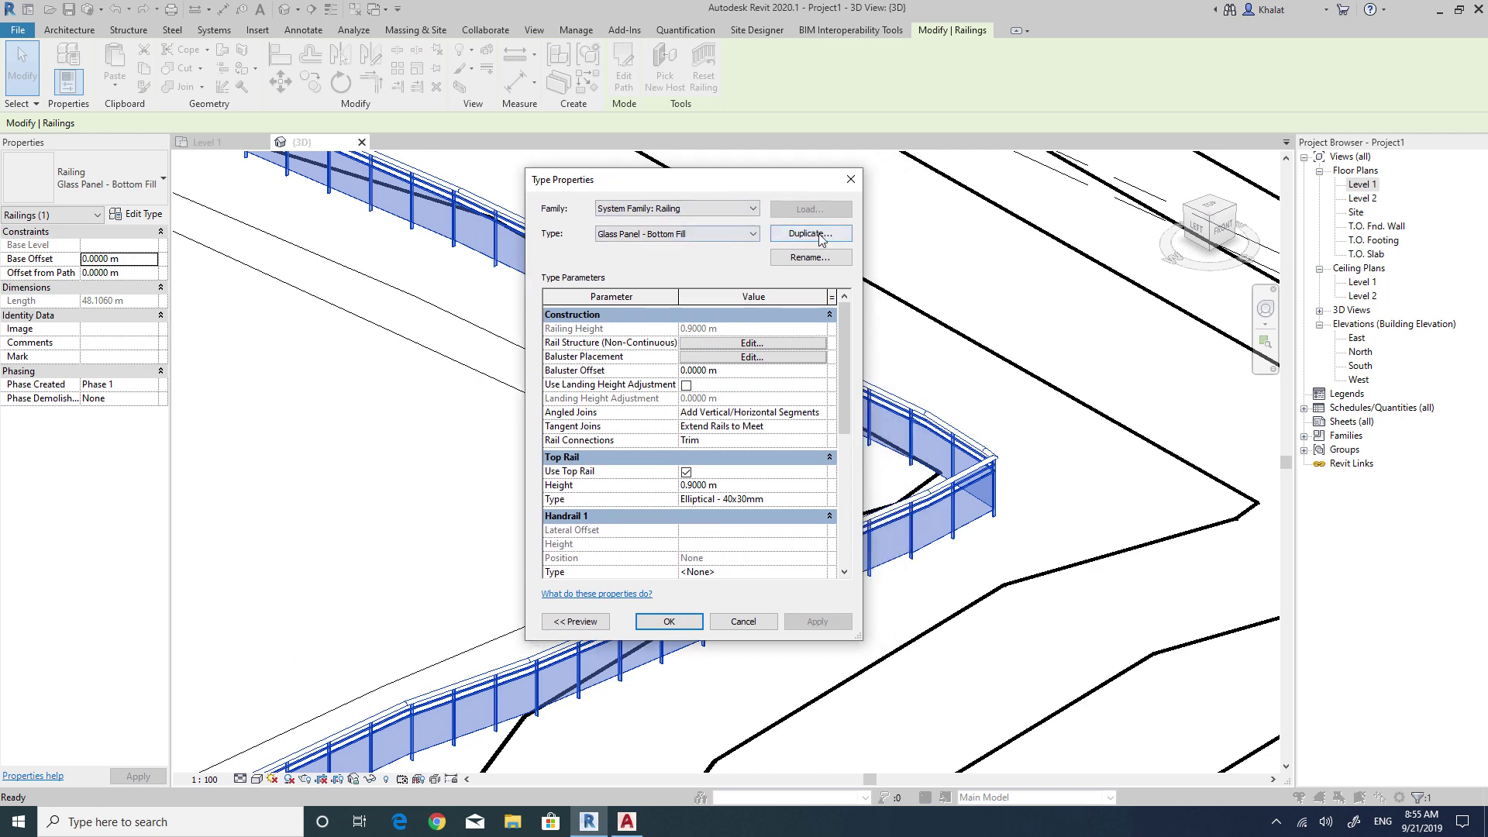
click(799, 238)
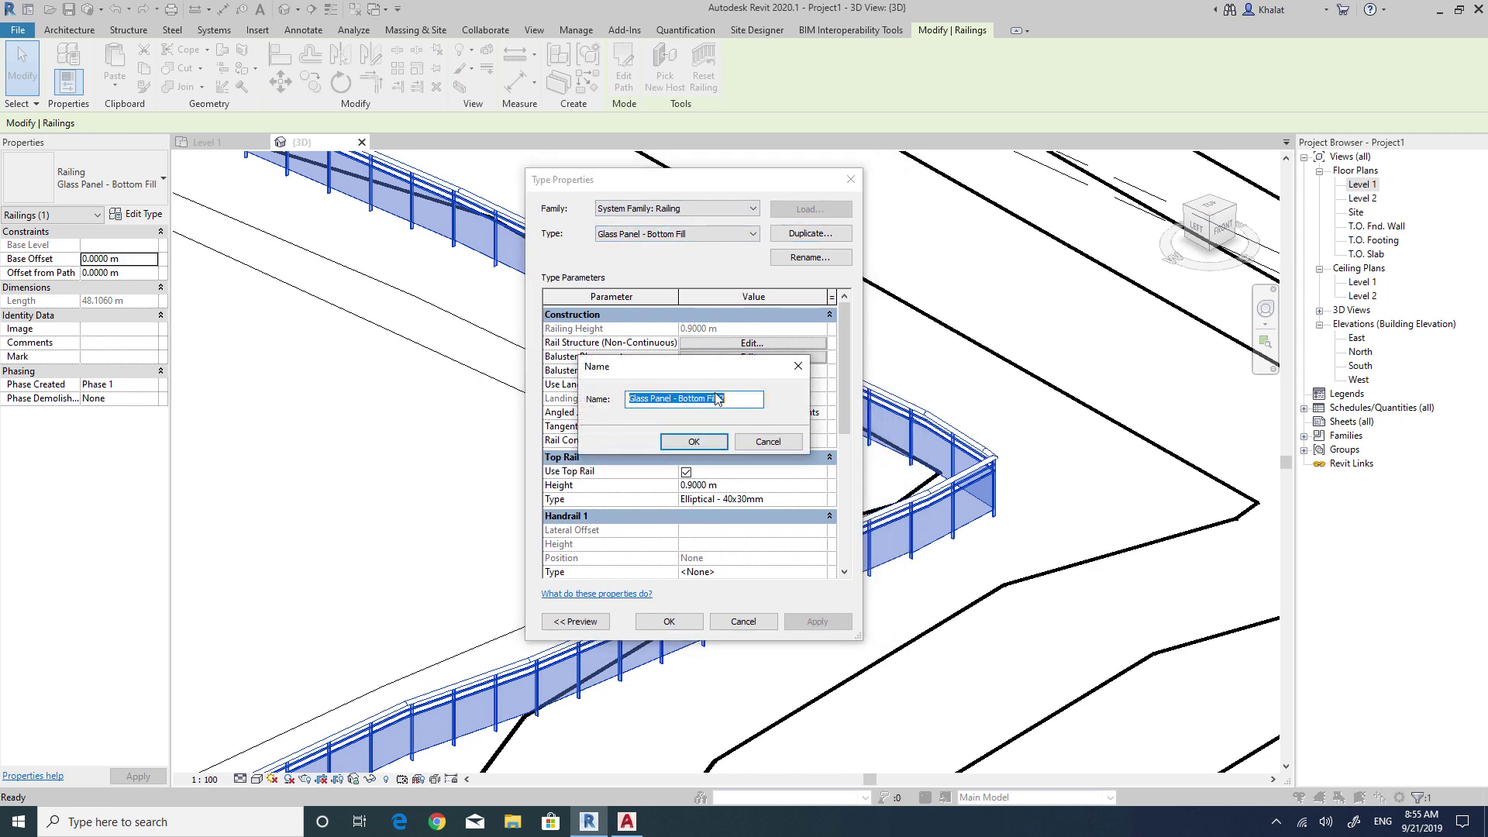
text(Our Fence)
click(718, 437)
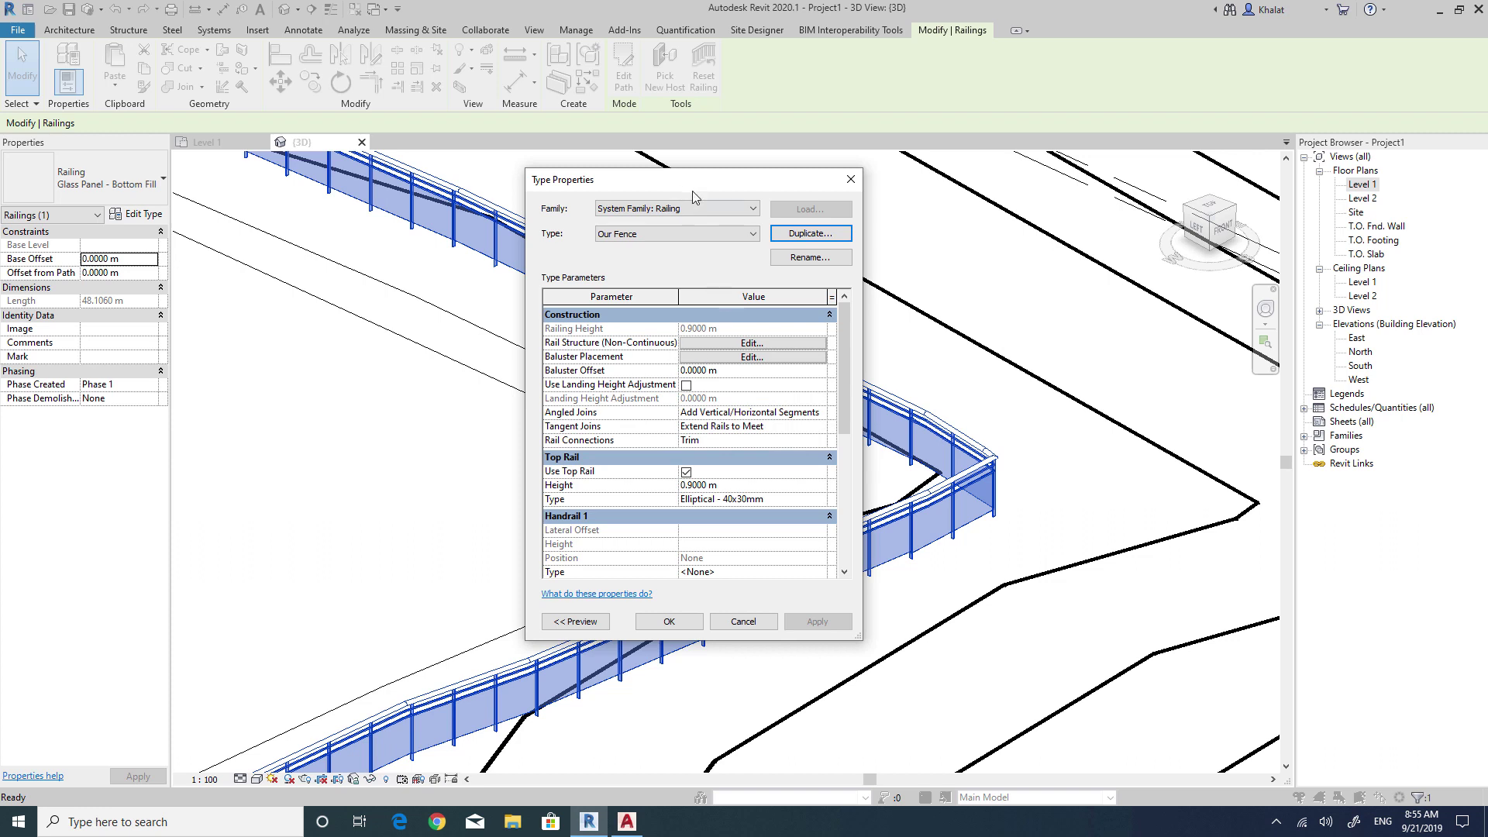
drag(693, 197, 442, 174)
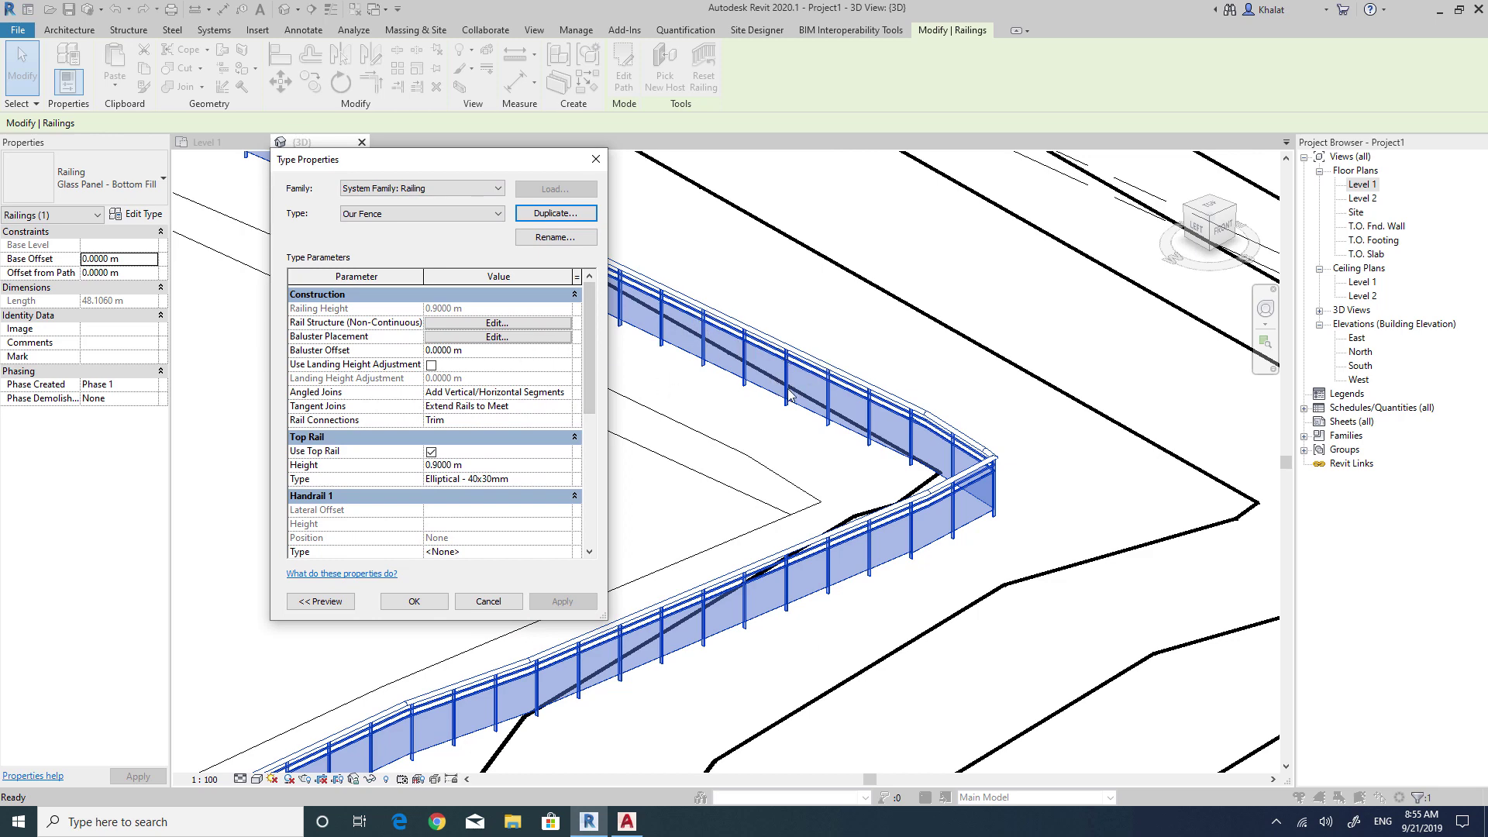
Review Our Fence's baluster placement and rail structure (rails at 0.8000 m and 0.7000 m) without changes.
click(508, 339)
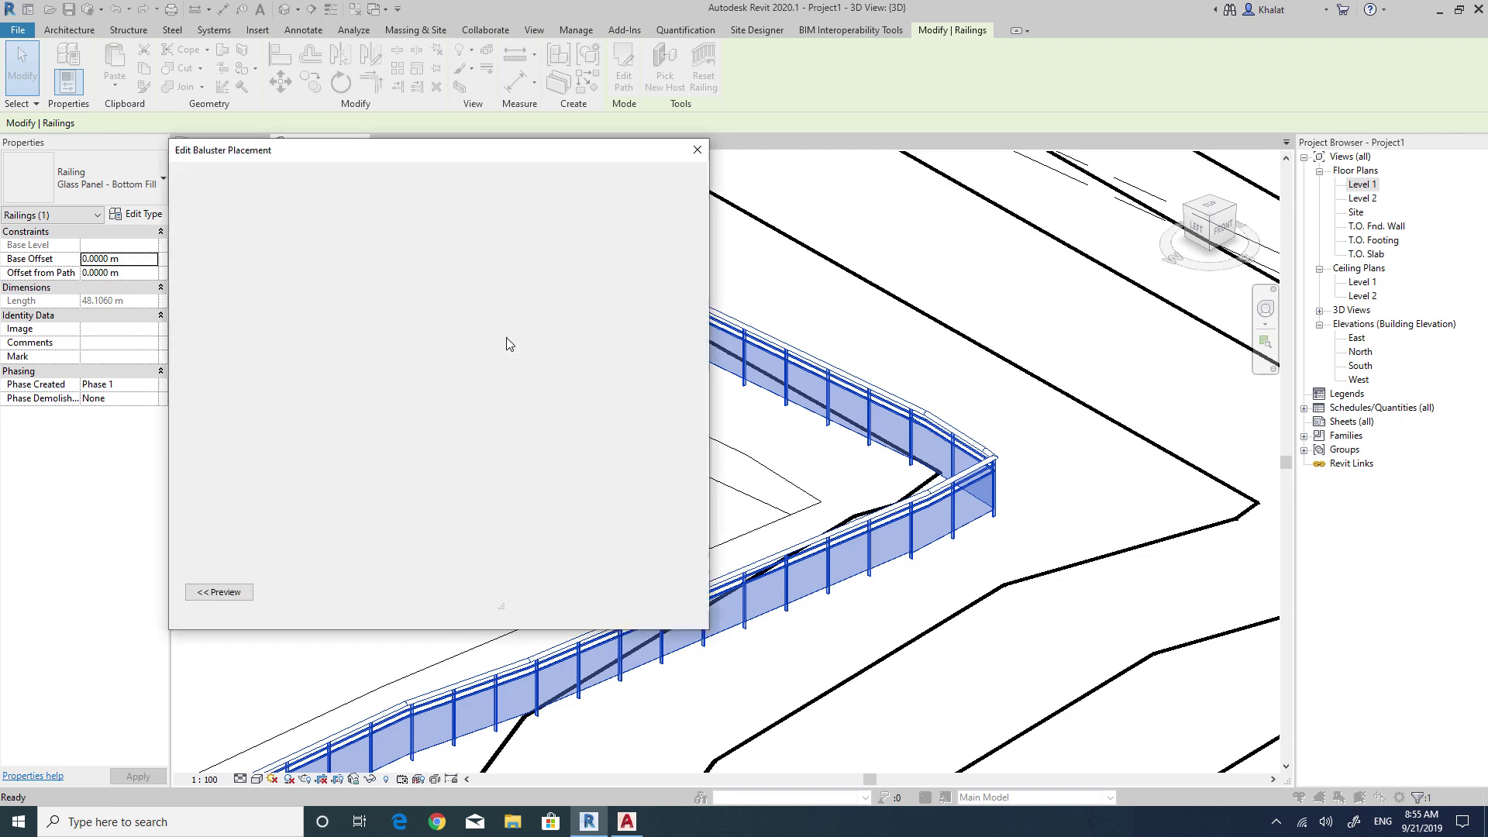
drag(465, 150, 404, 124)
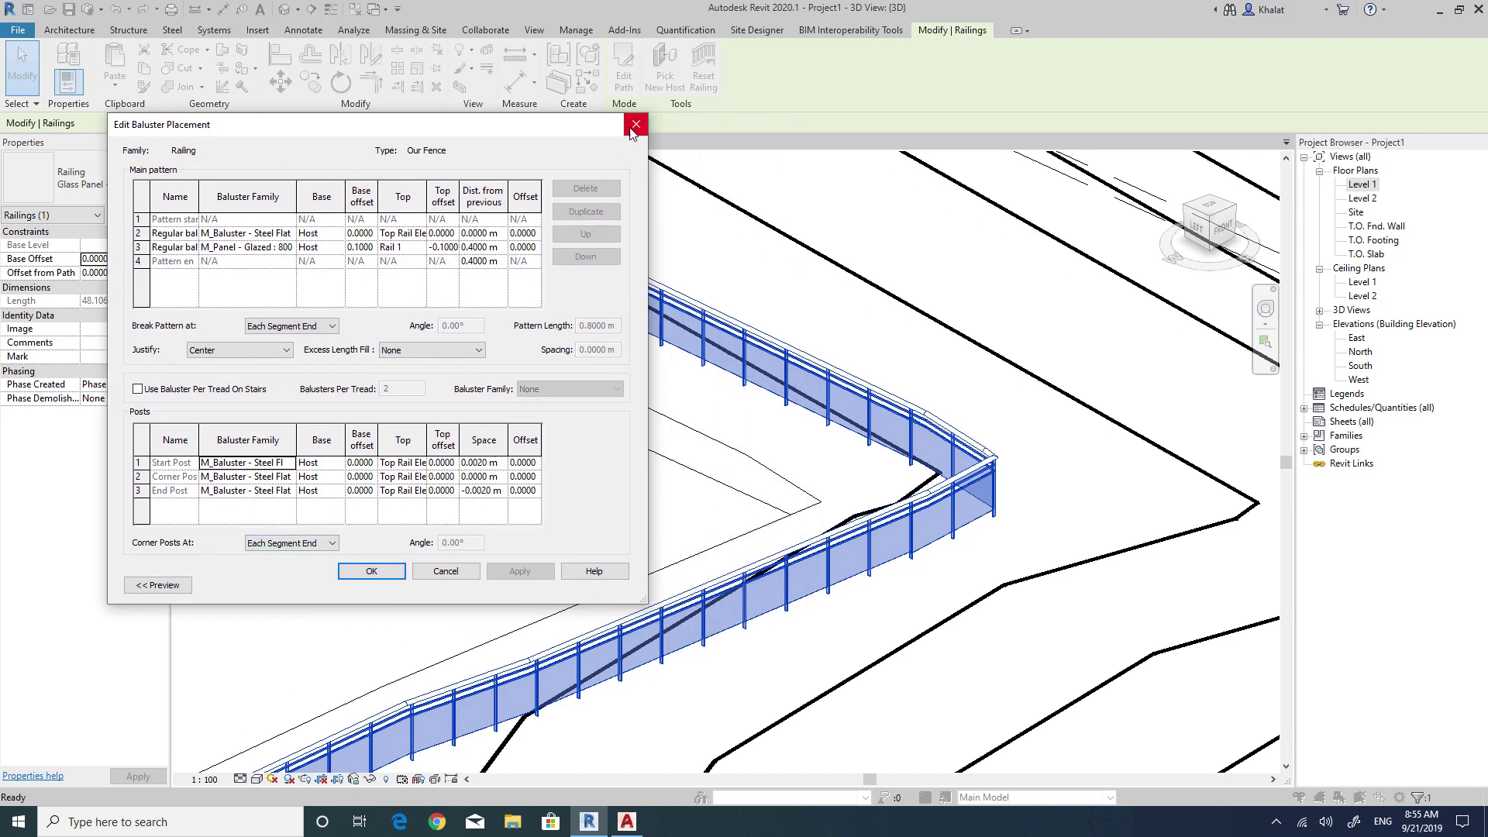
click(635, 125)
click(450, 298)
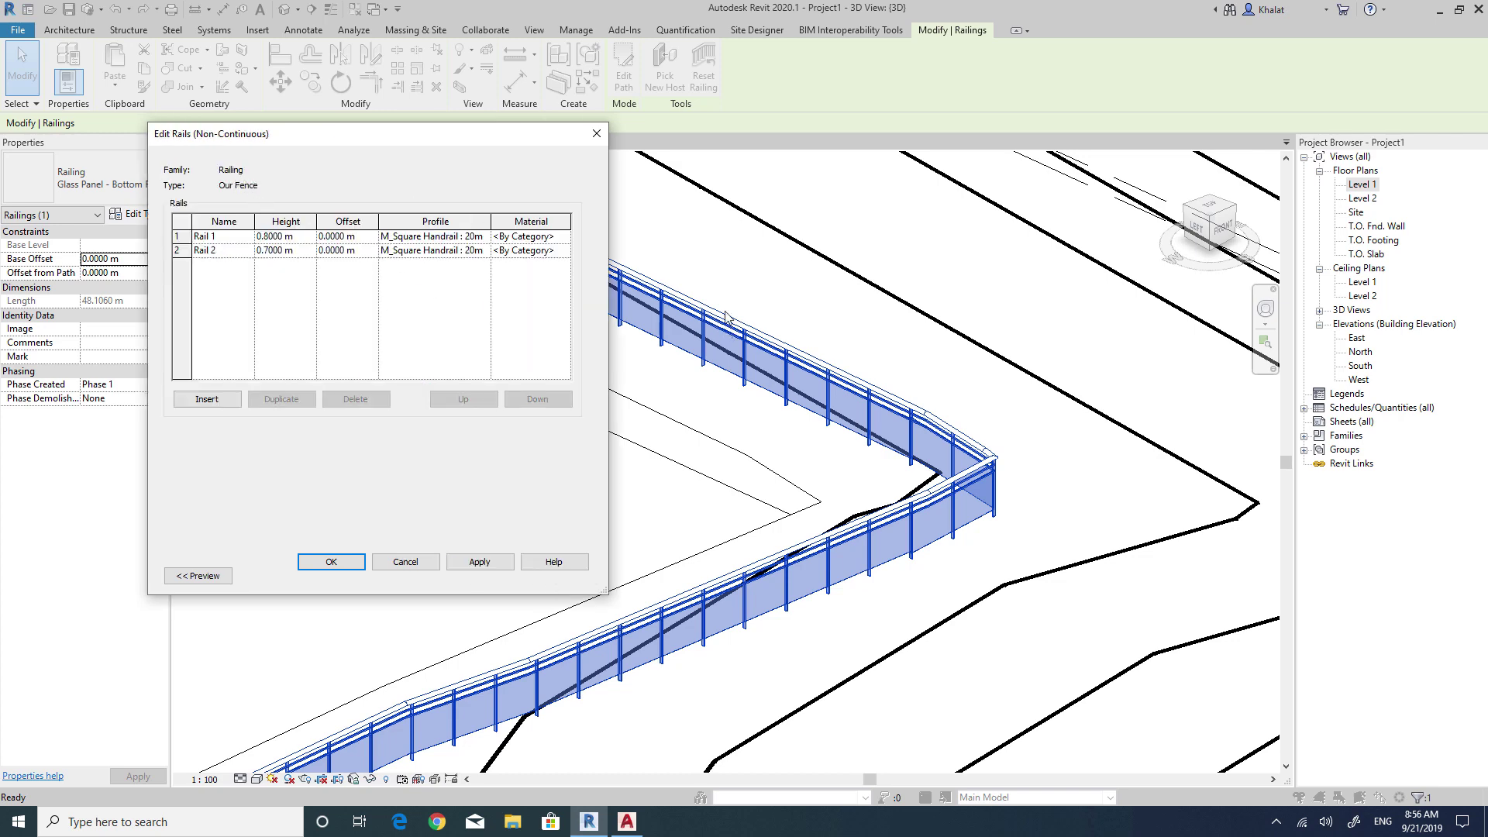
drag(336, 139, 438, 138)
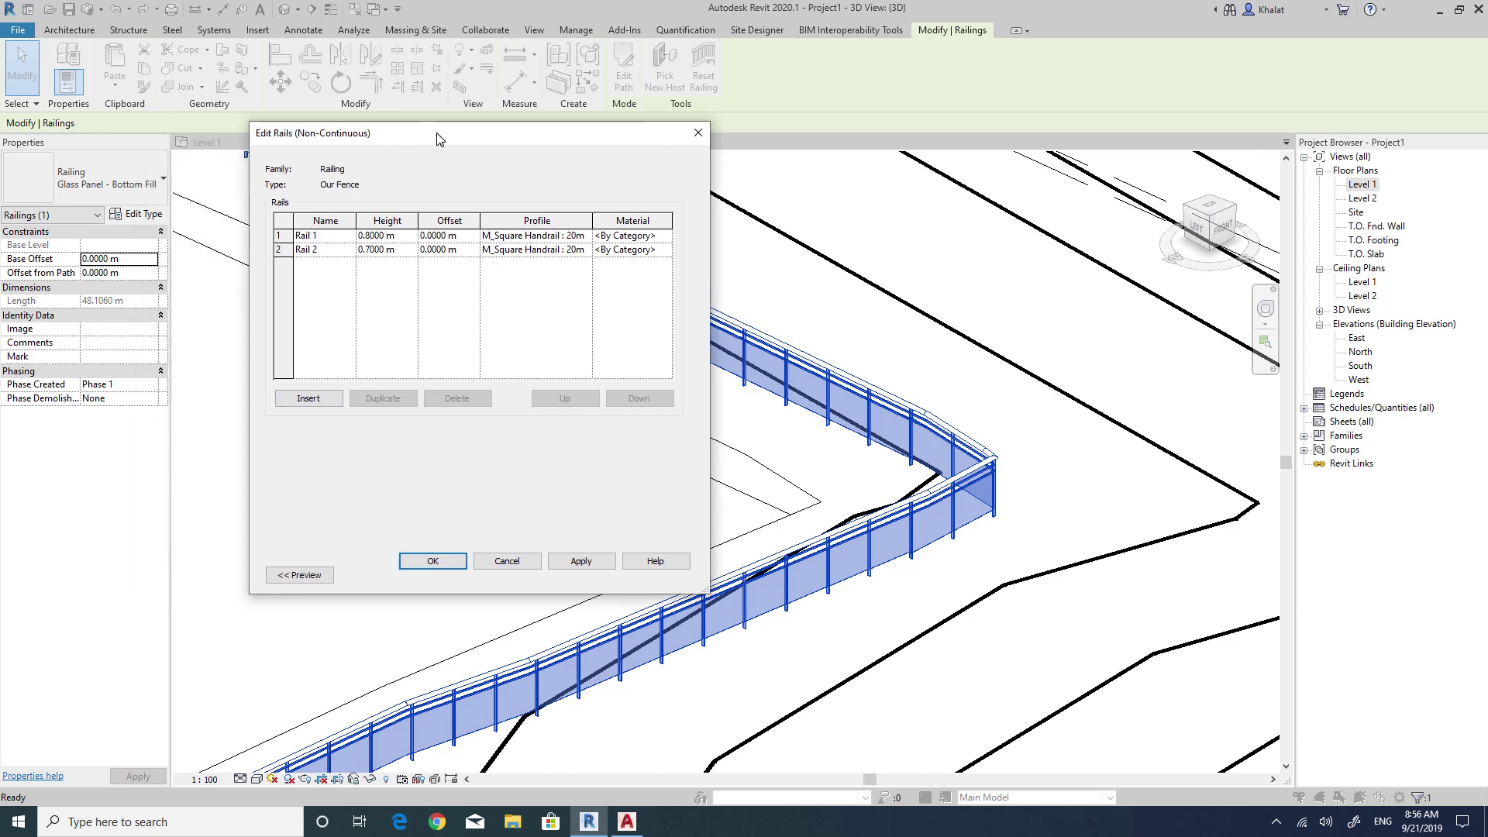
click(459, 560)
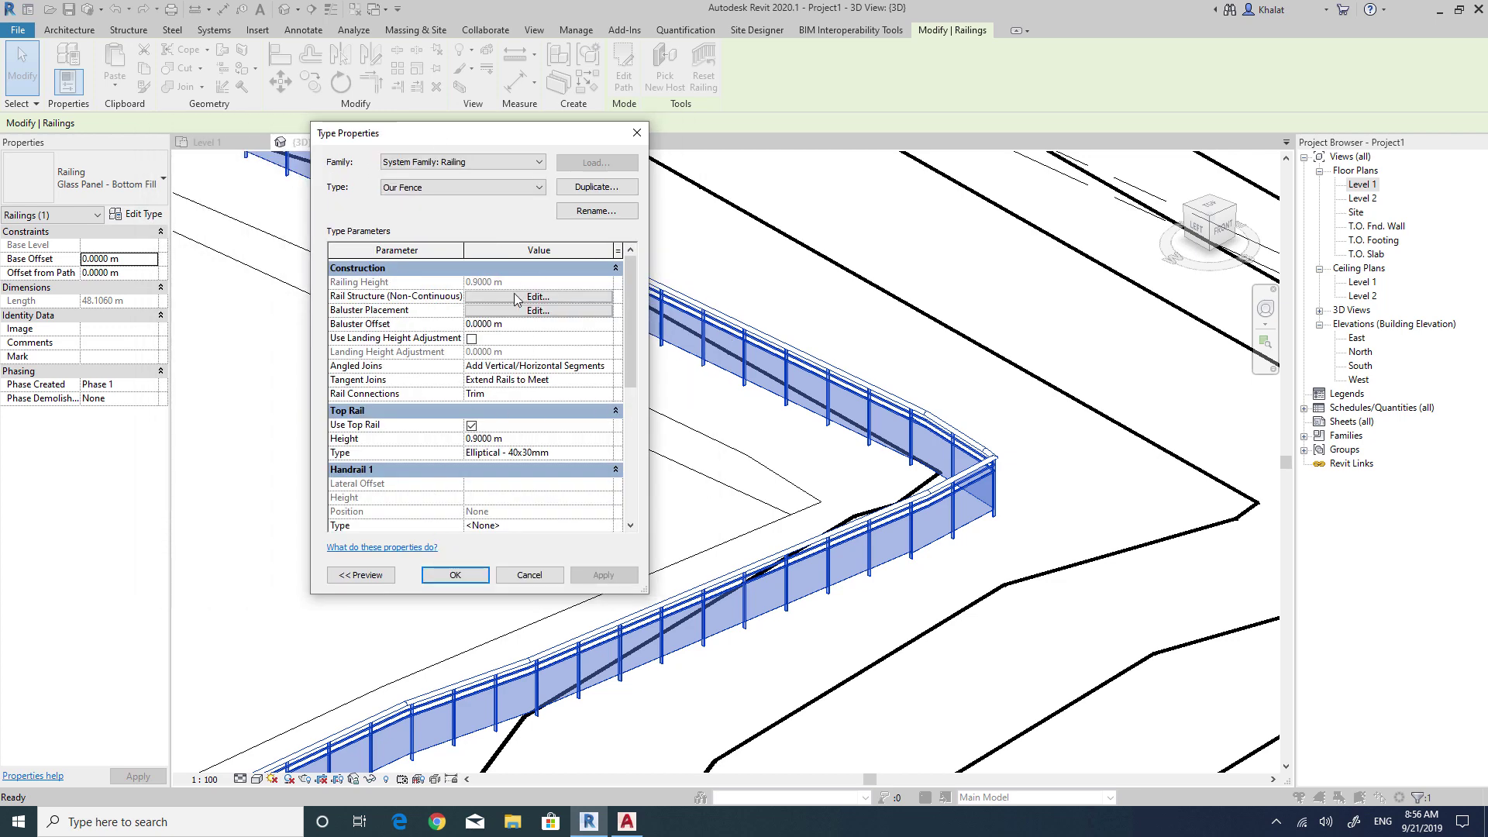
click(627, 823)
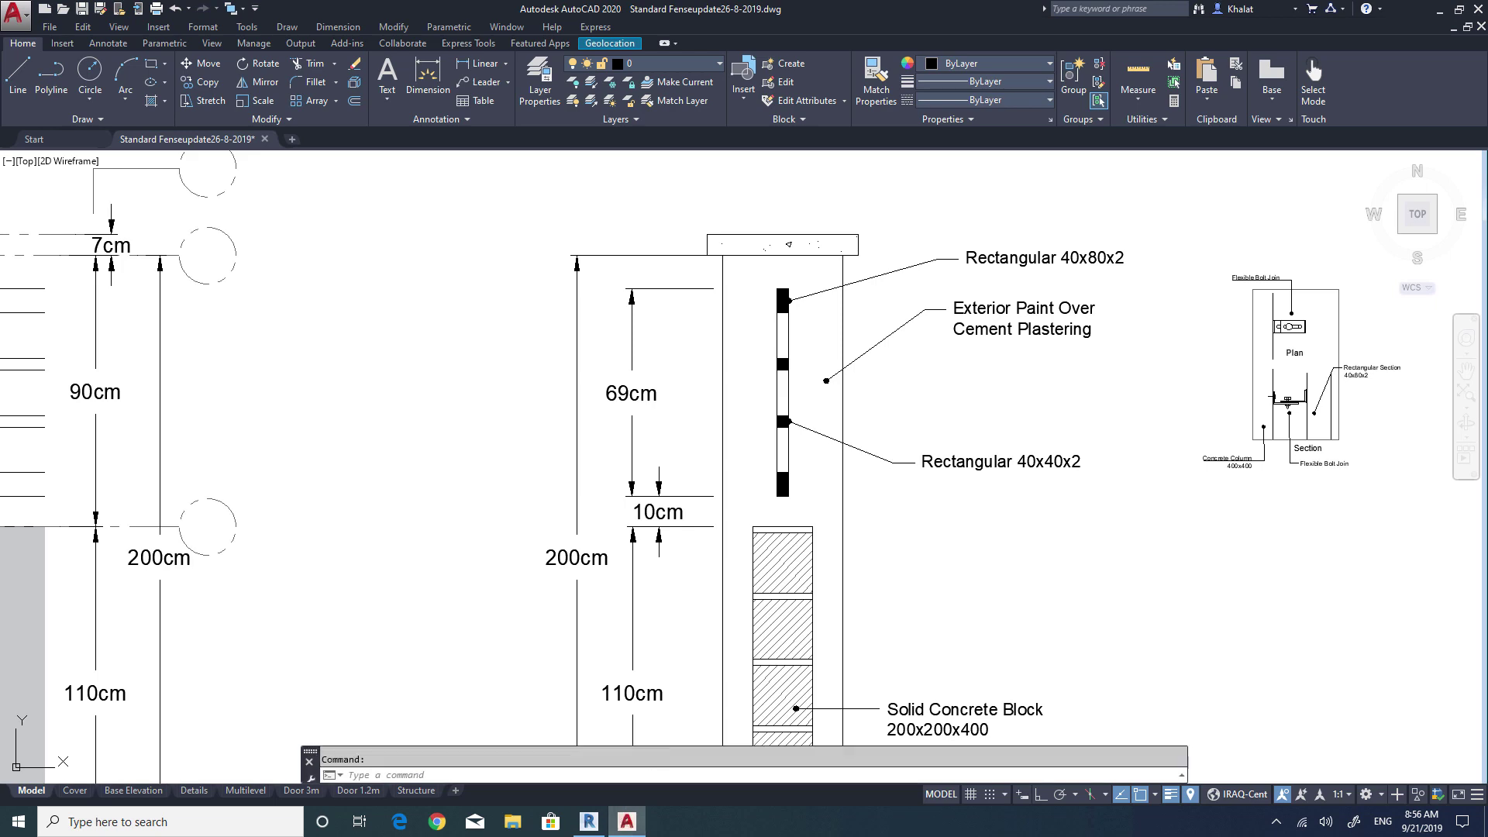
In AutoCAD, add a 20cm linear dimension across the column width above the concrete blocks.
middle_drag(867, 391, 841, 236)
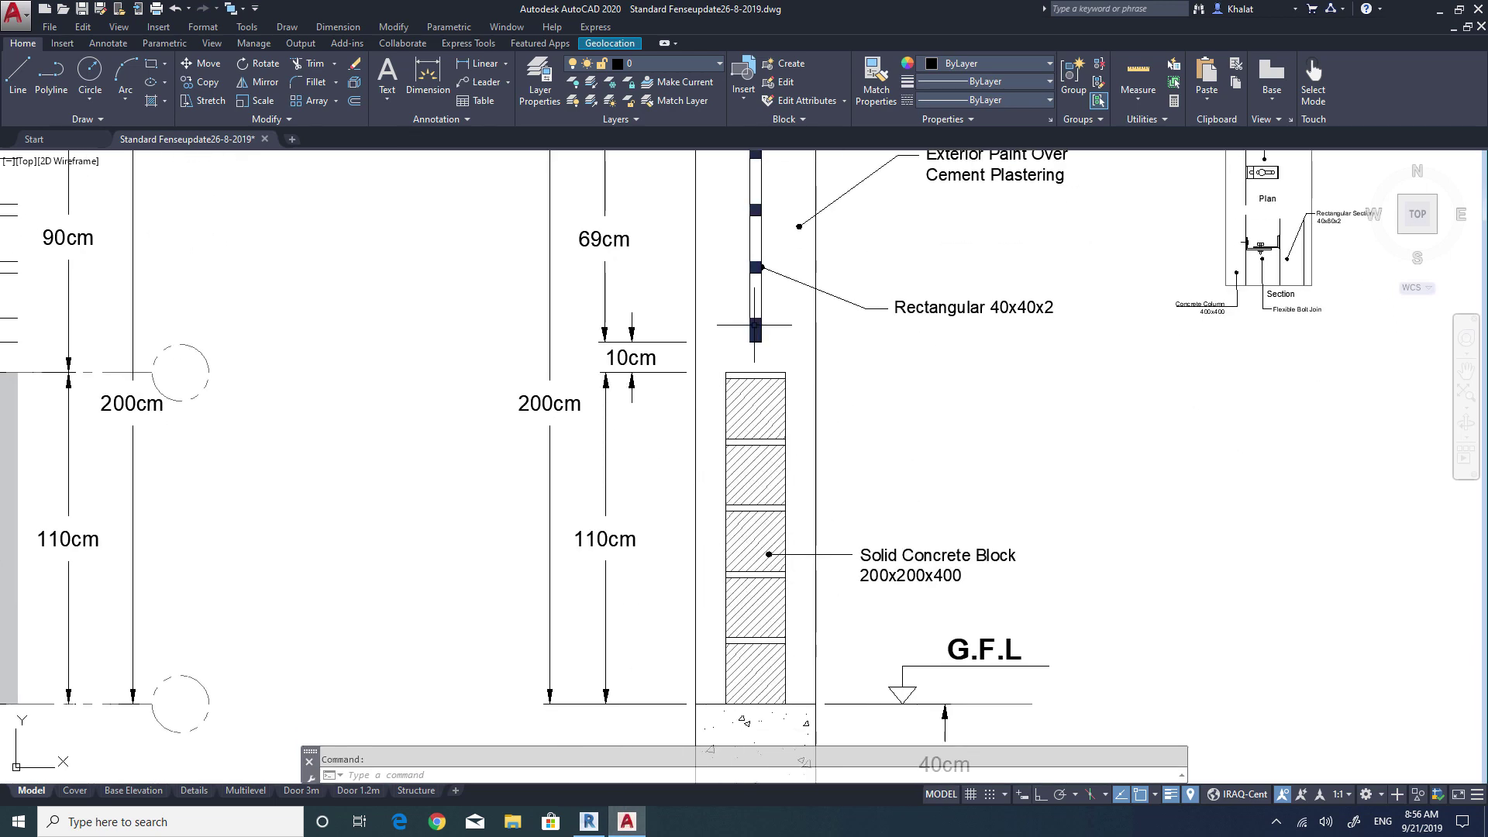
click(482, 63)
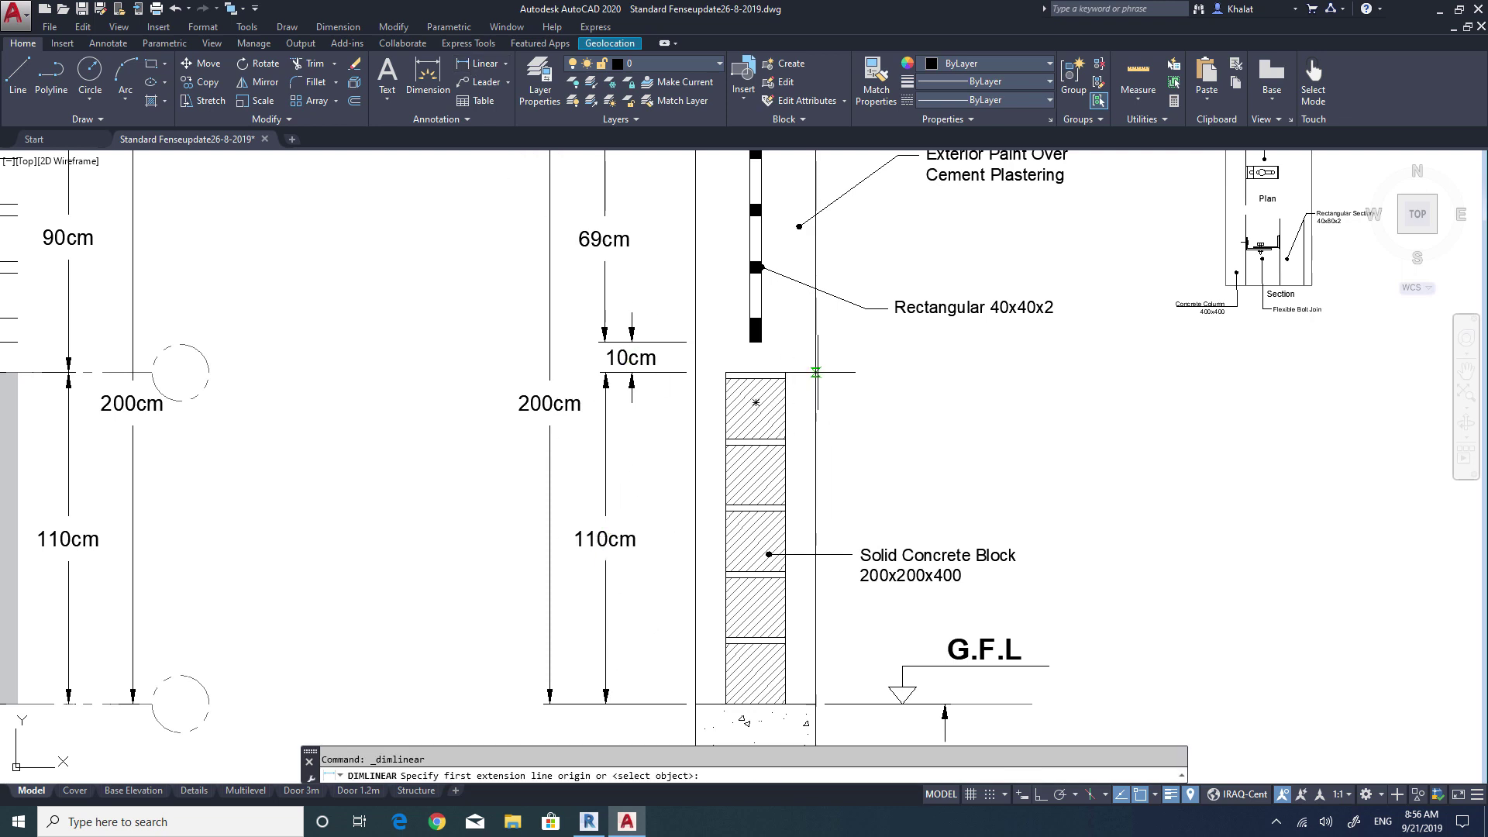
click(785, 373)
click(727, 373)
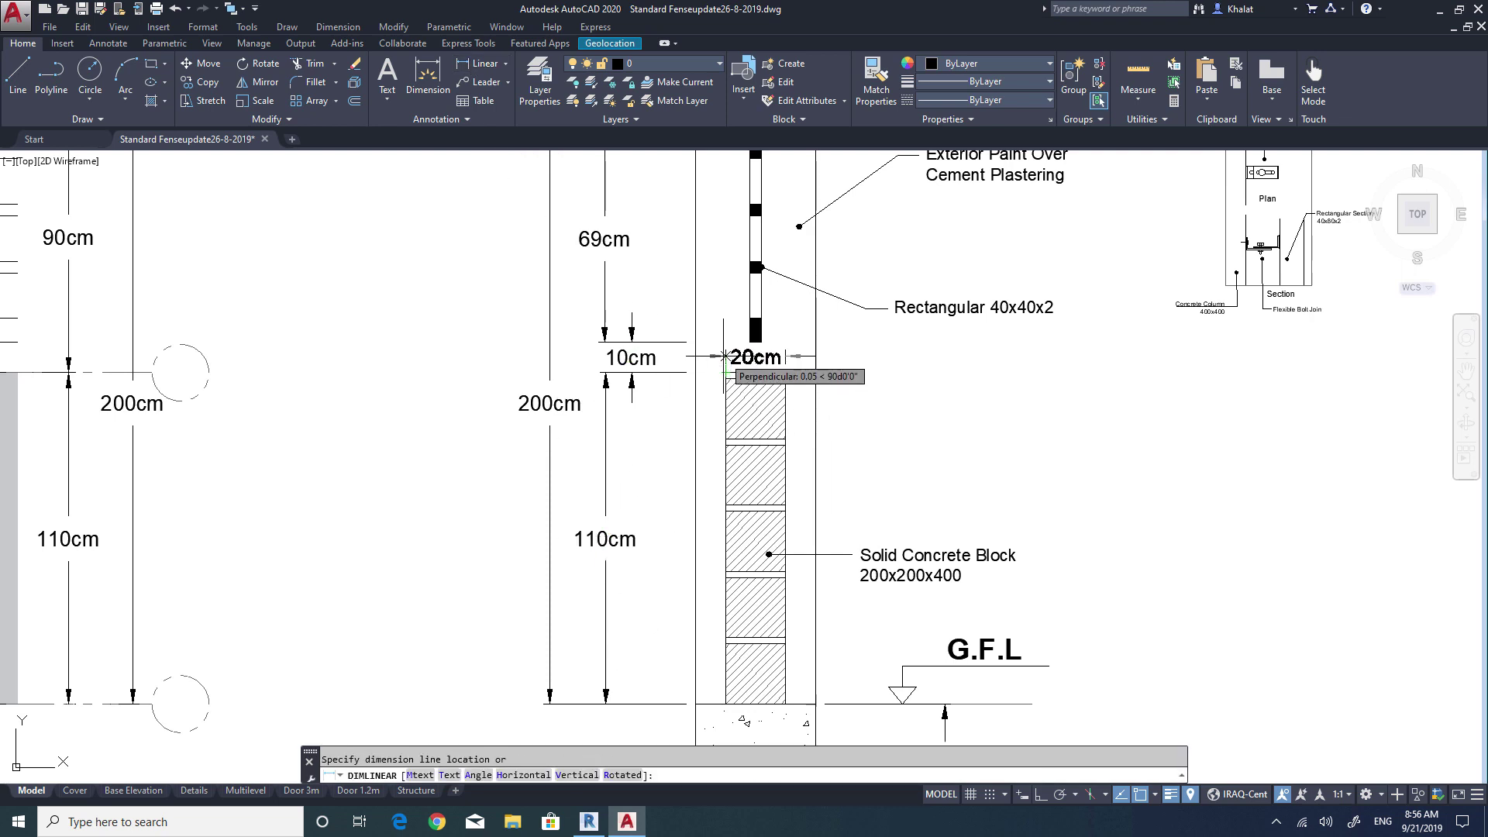
click(724, 356)
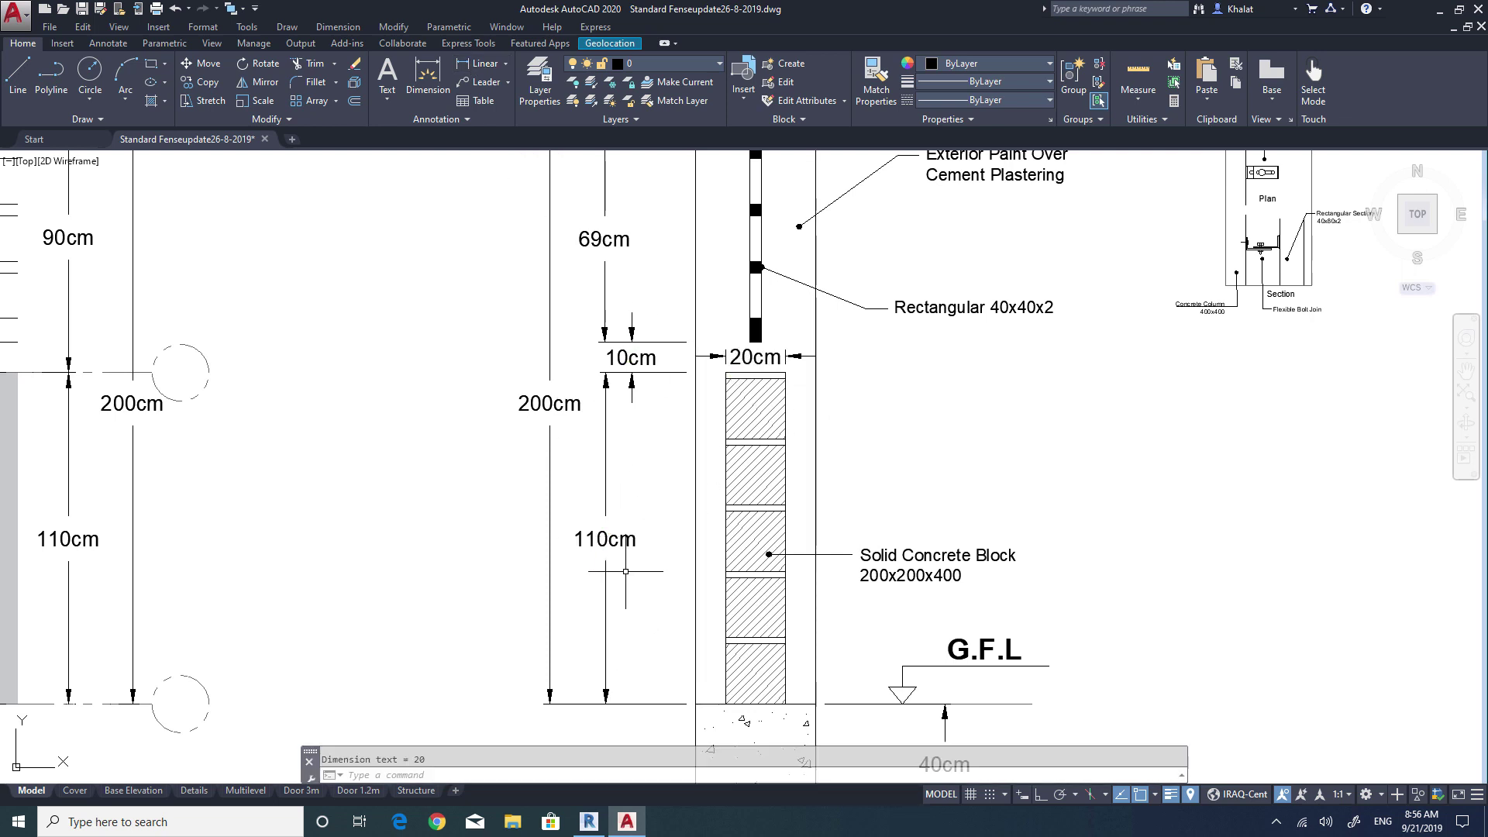
Back in Revit, cancel Our Fence's type properties and bring up the File menu.
click(590, 826)
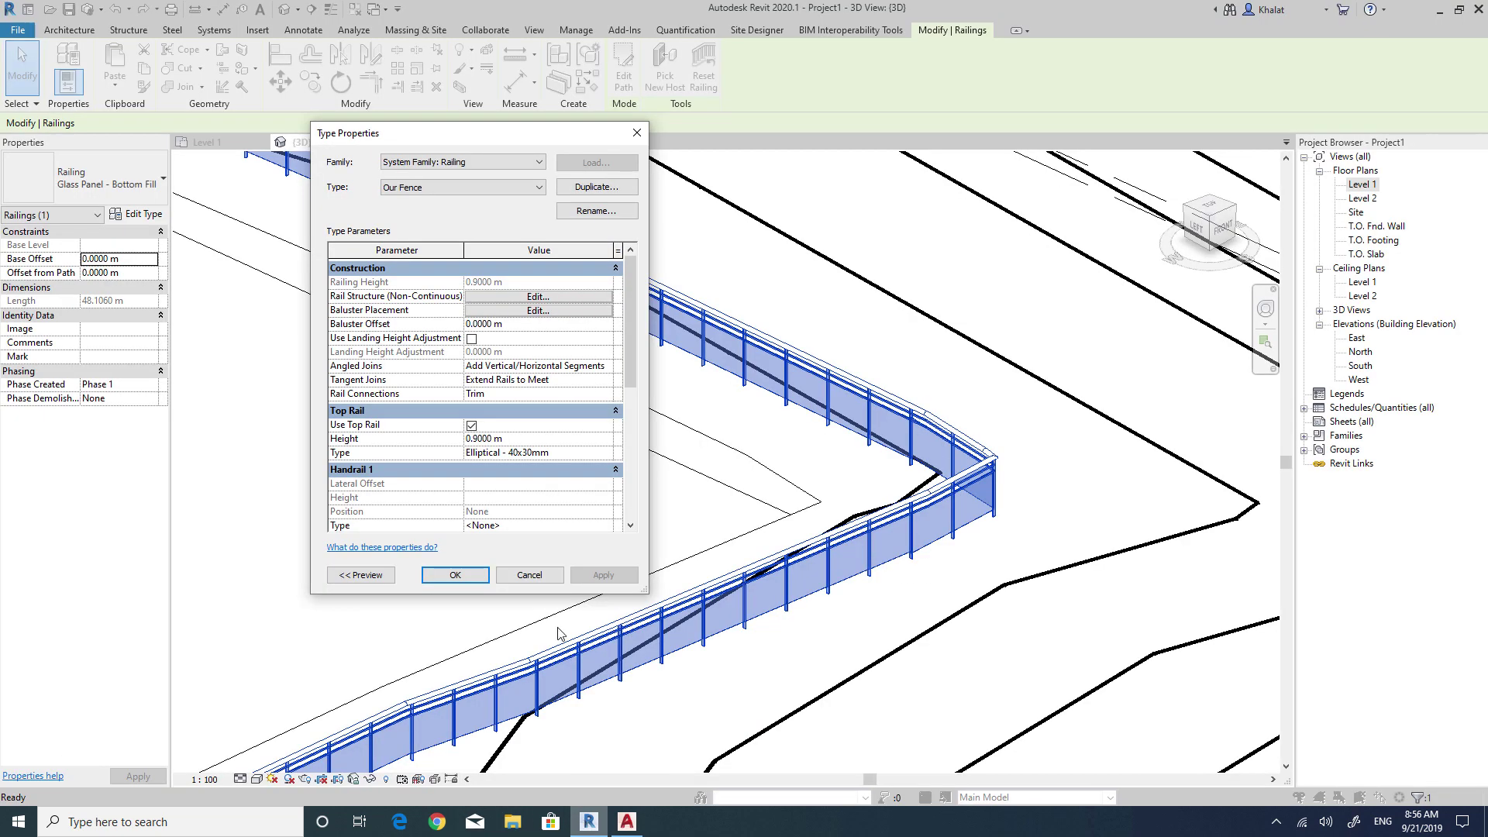
click(530, 575)
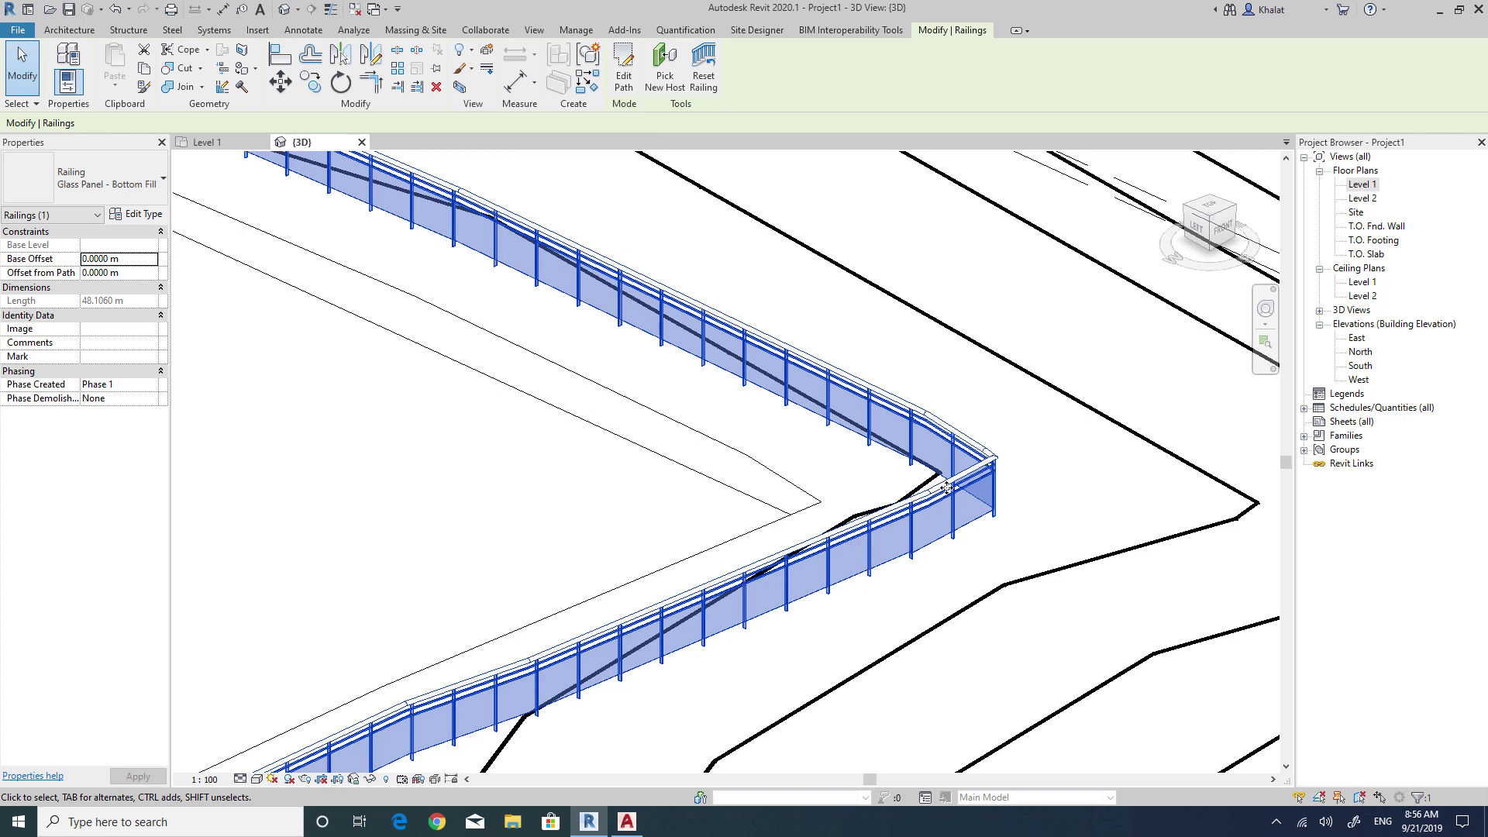
click(17, 30)
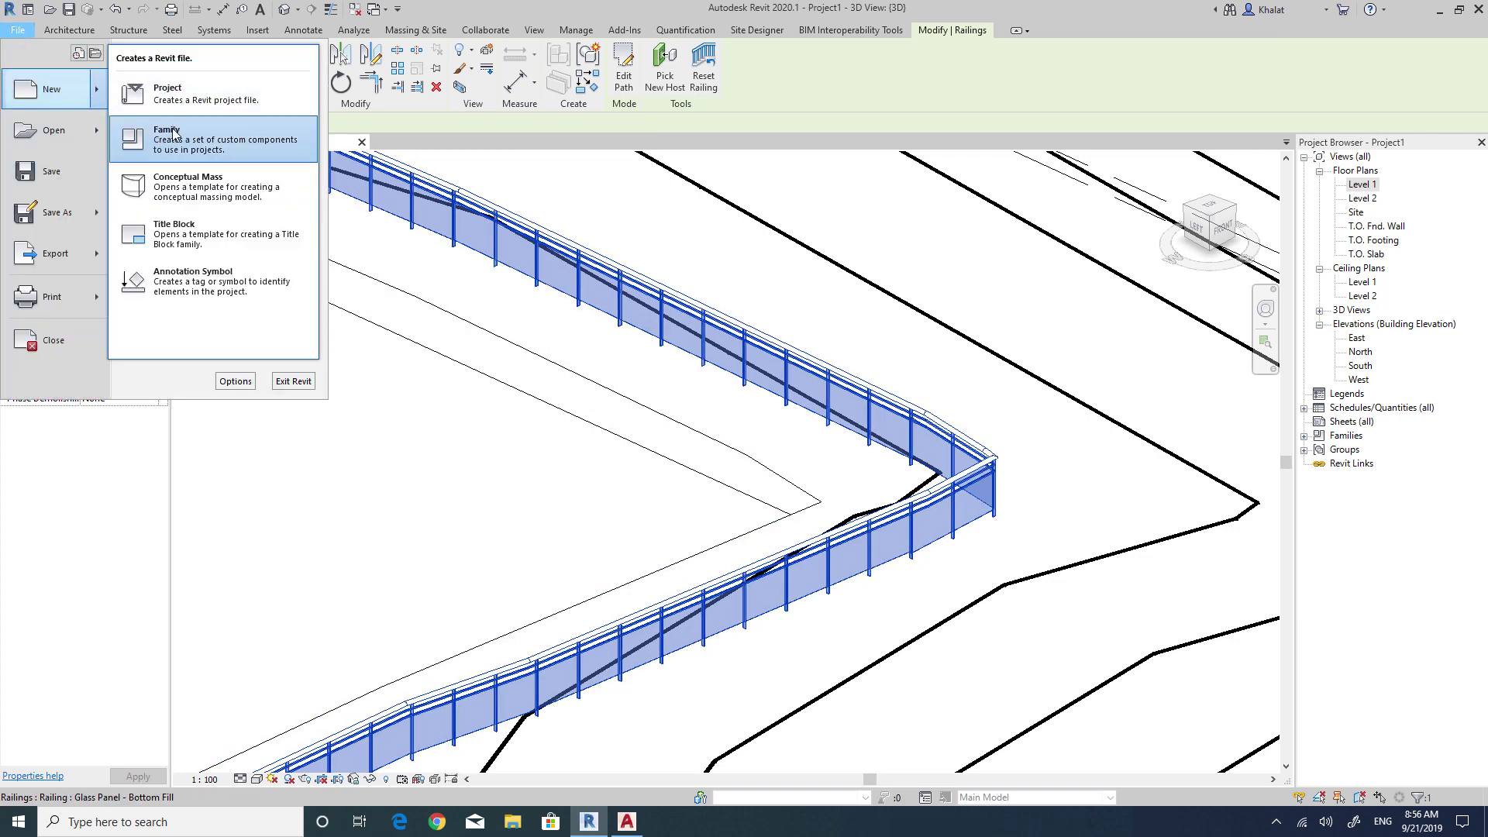
Create a new family from the Metric Profile.rft template.
key(Escape)
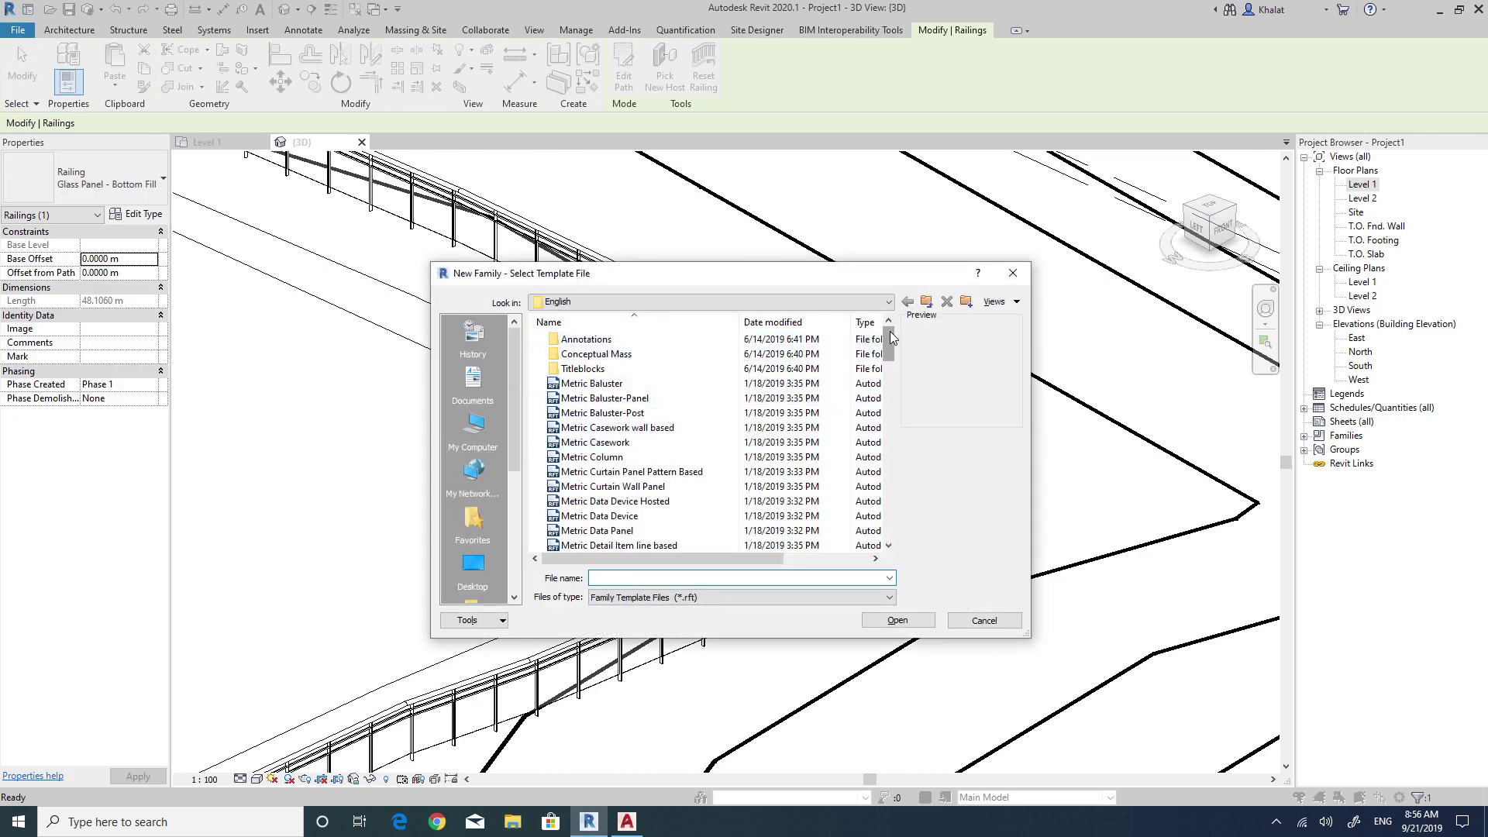
drag(890, 334, 885, 453)
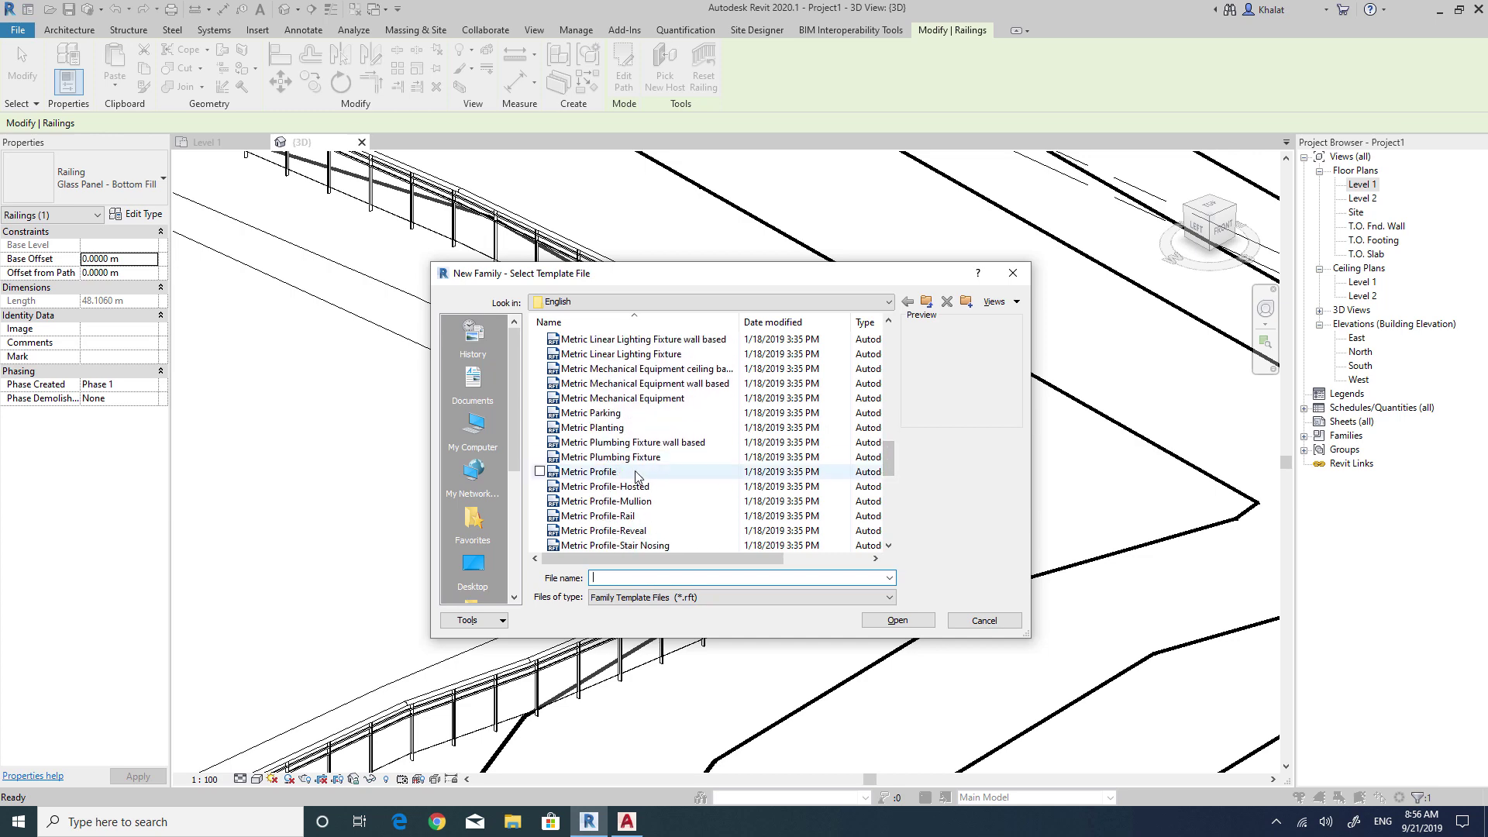
click(634, 472)
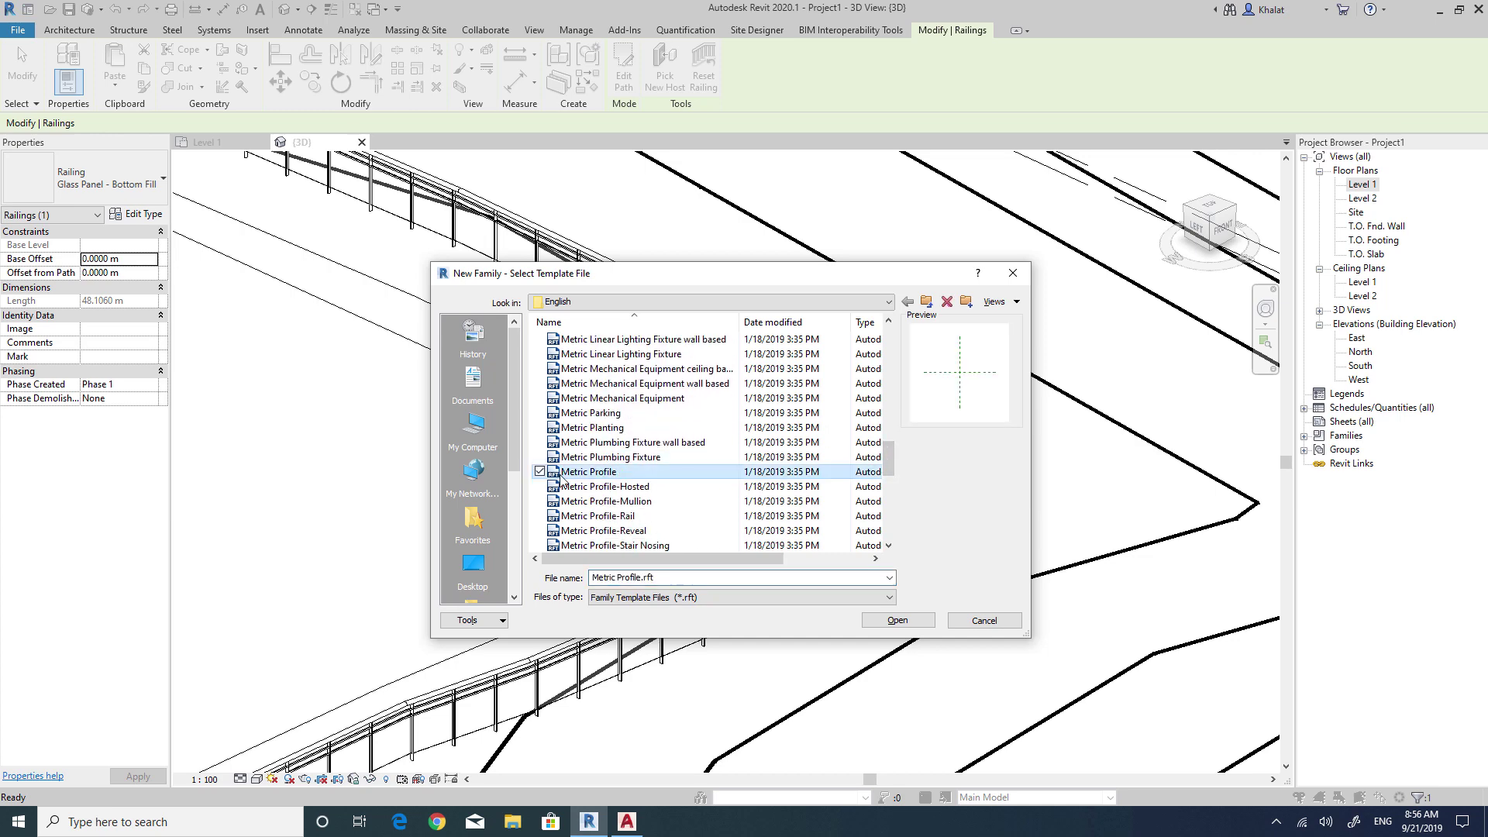
click(896, 621)
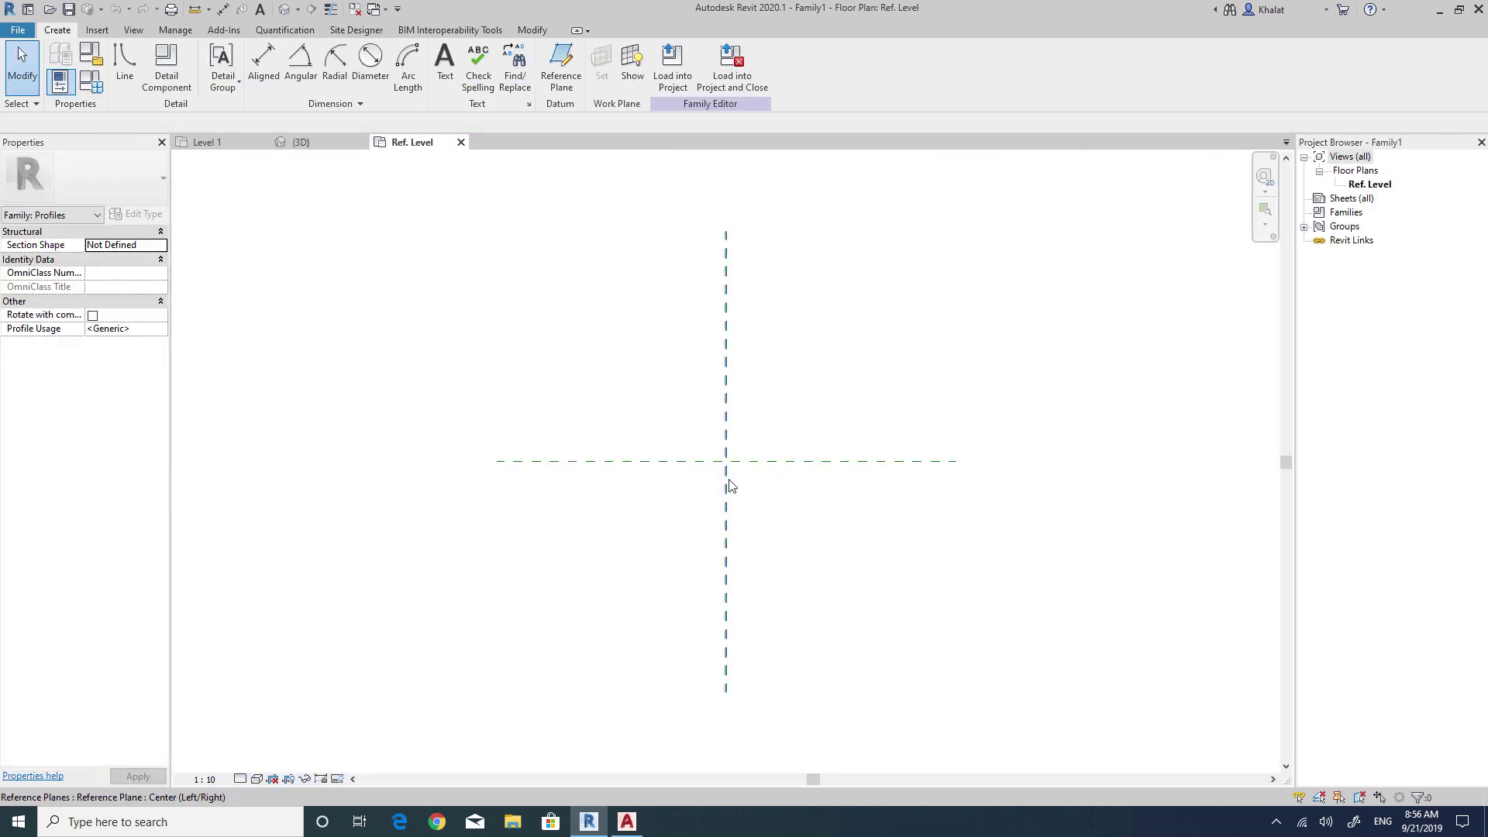
Draw a 220 by 540 rectangular profile from the centre reference planes' intersection and zoom in on it.
click(849, 463)
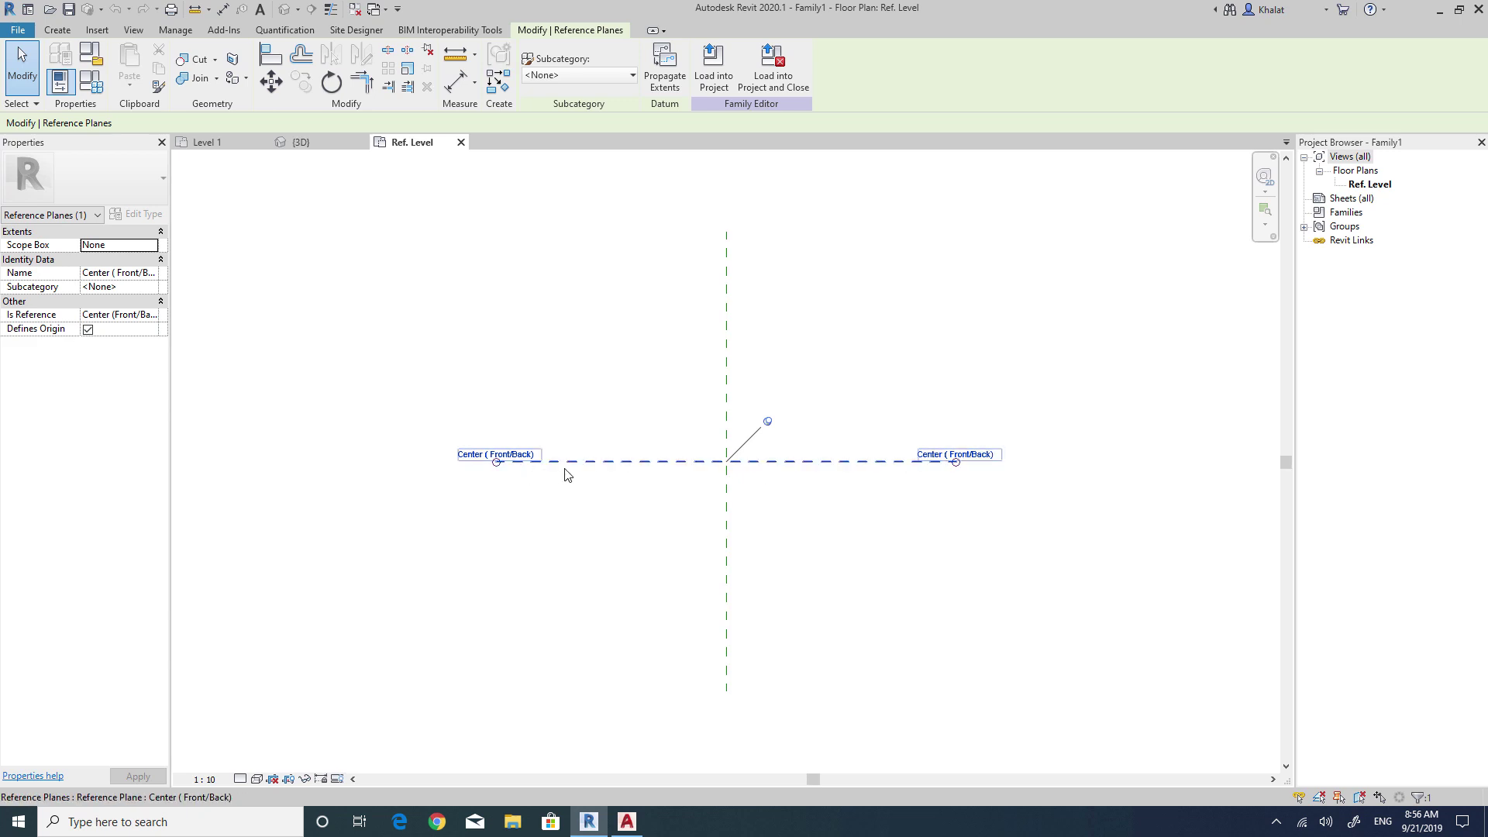
key(Escape)
click(729, 364)
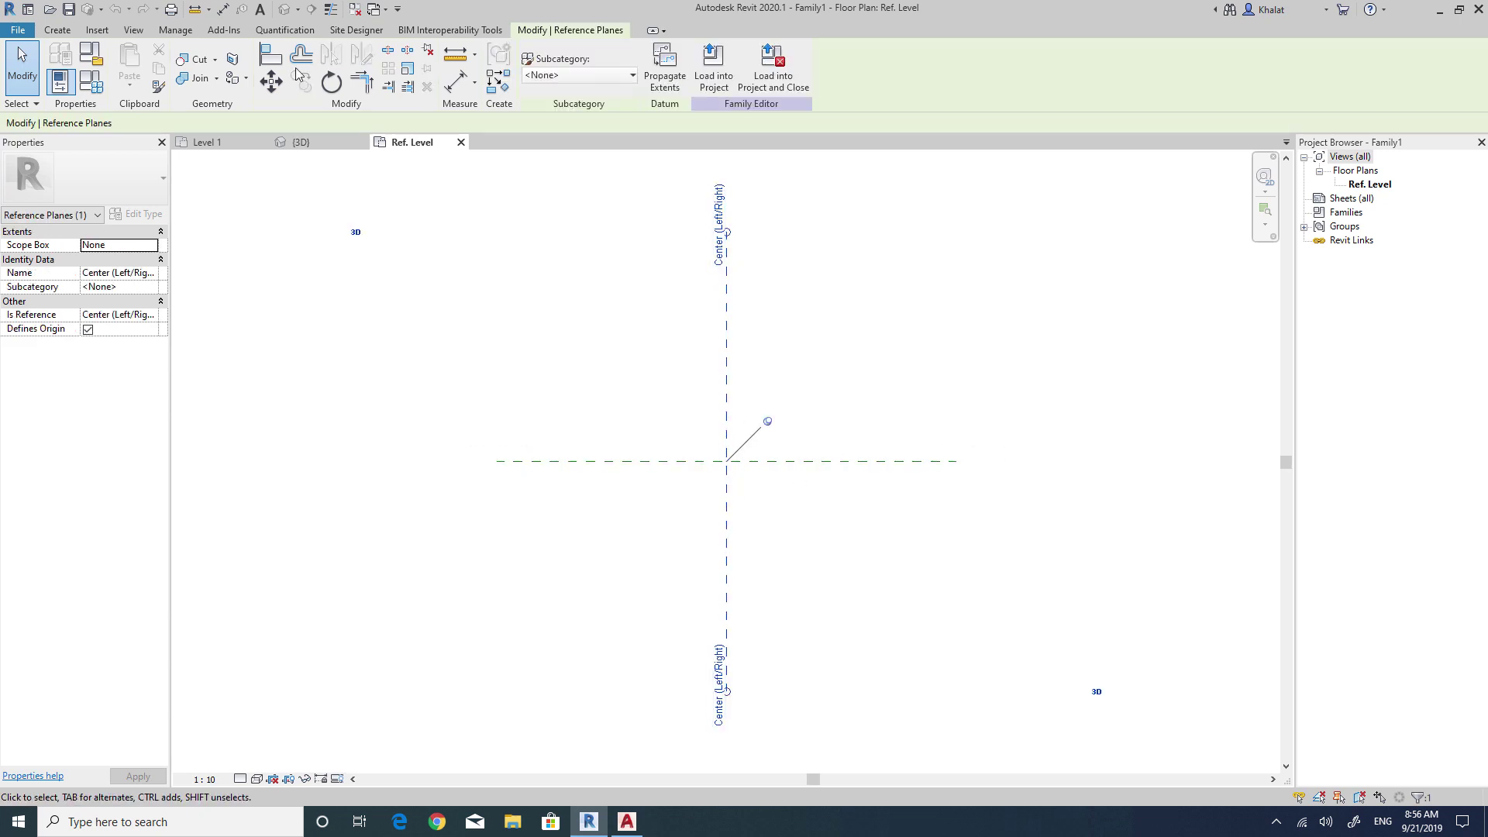
click(57, 29)
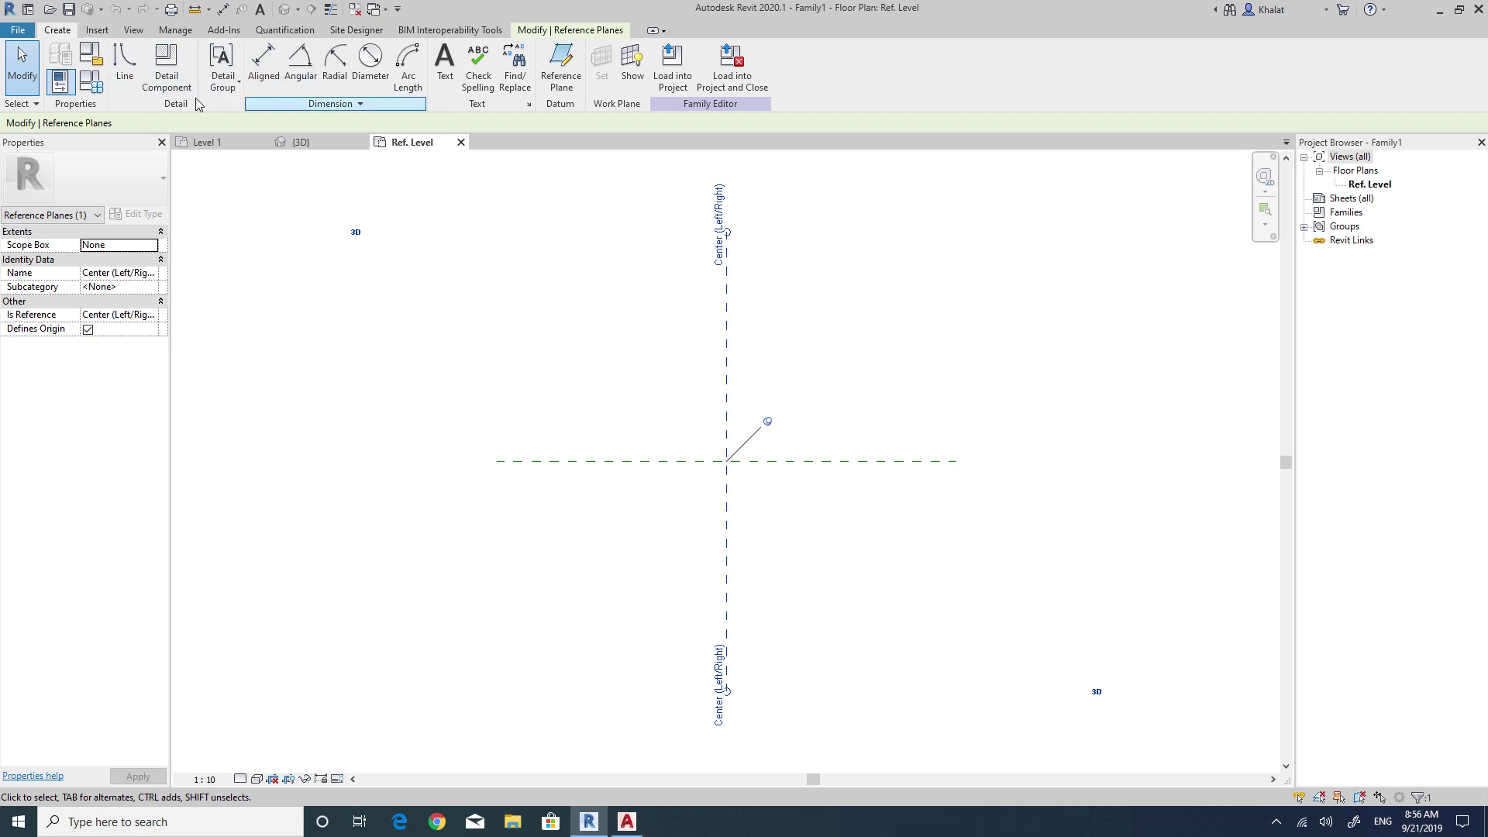
click(124, 63)
click(547, 51)
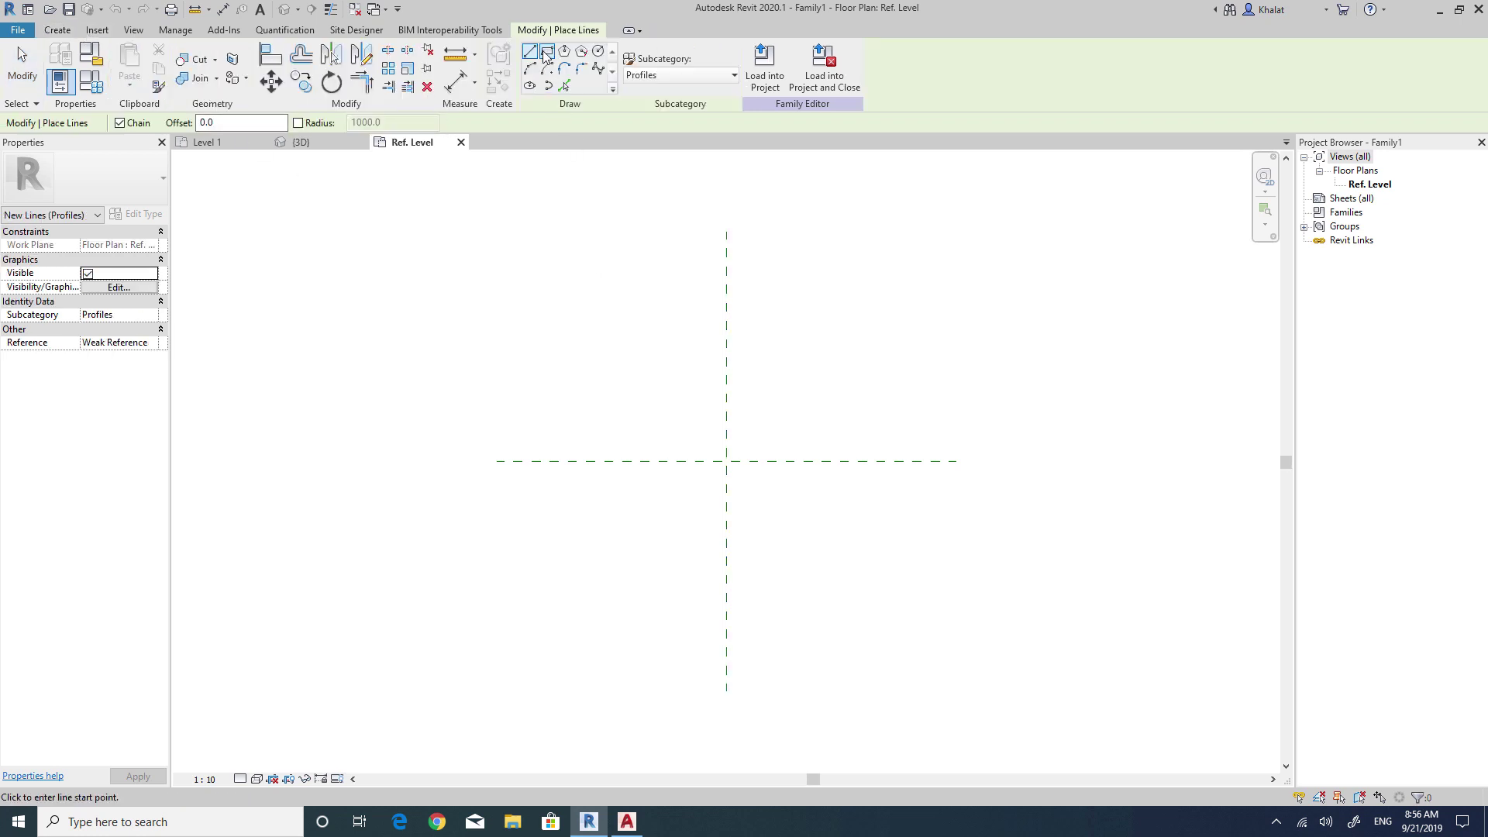
click(690, 462)
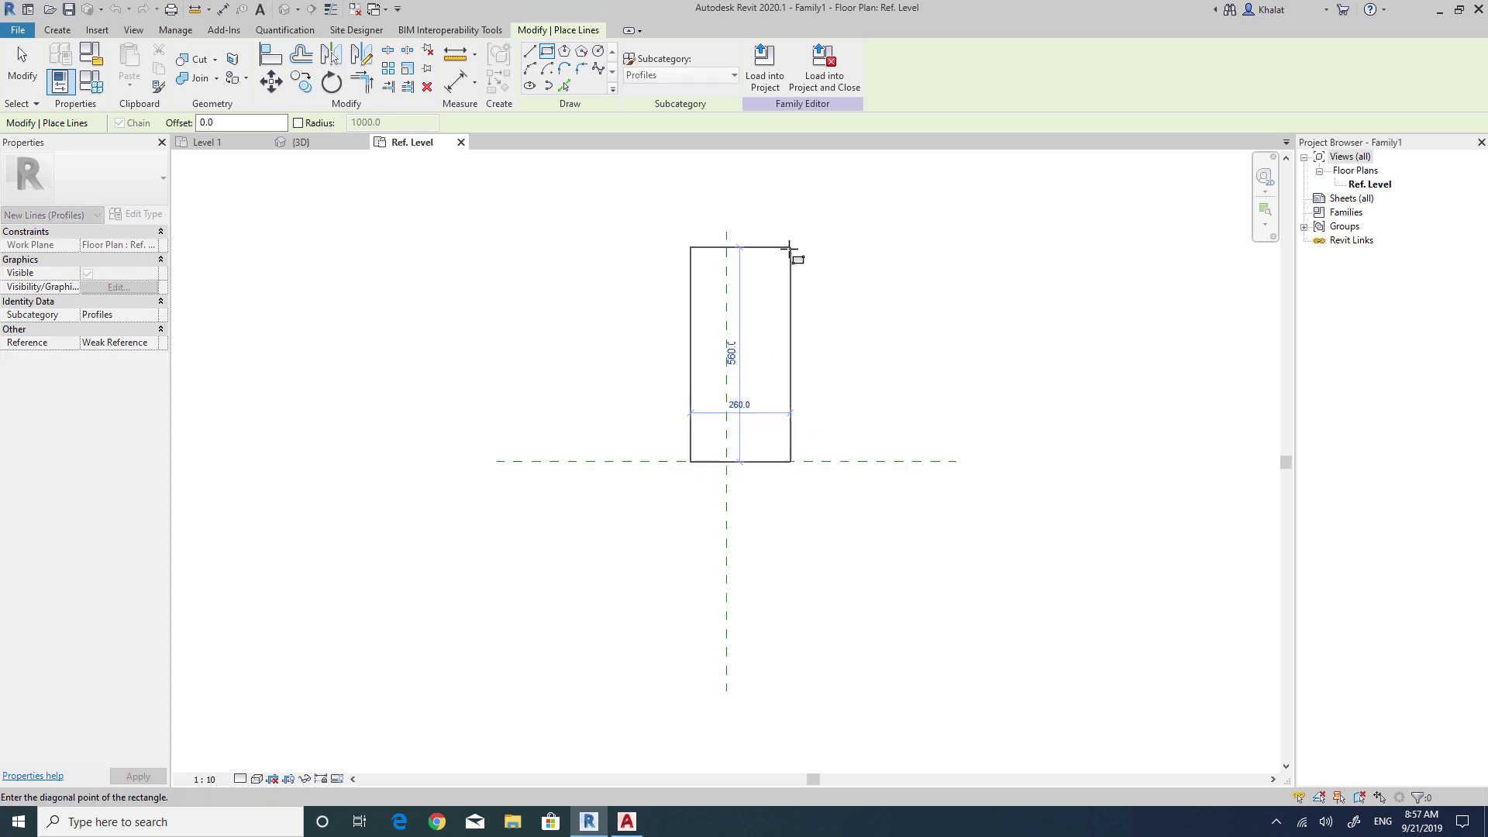
click(775, 255)
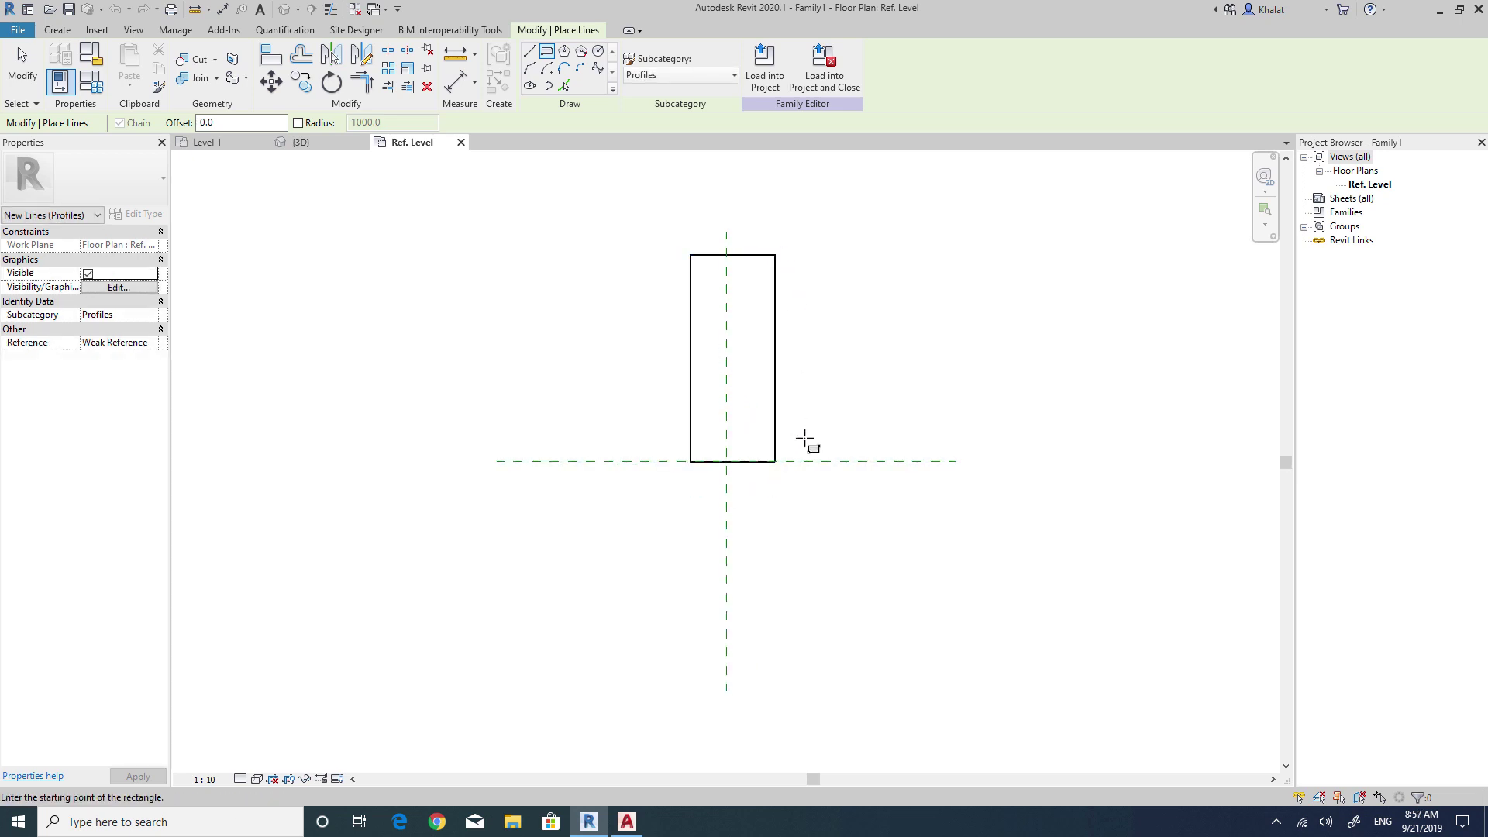
key(Escape)
key(Escape)
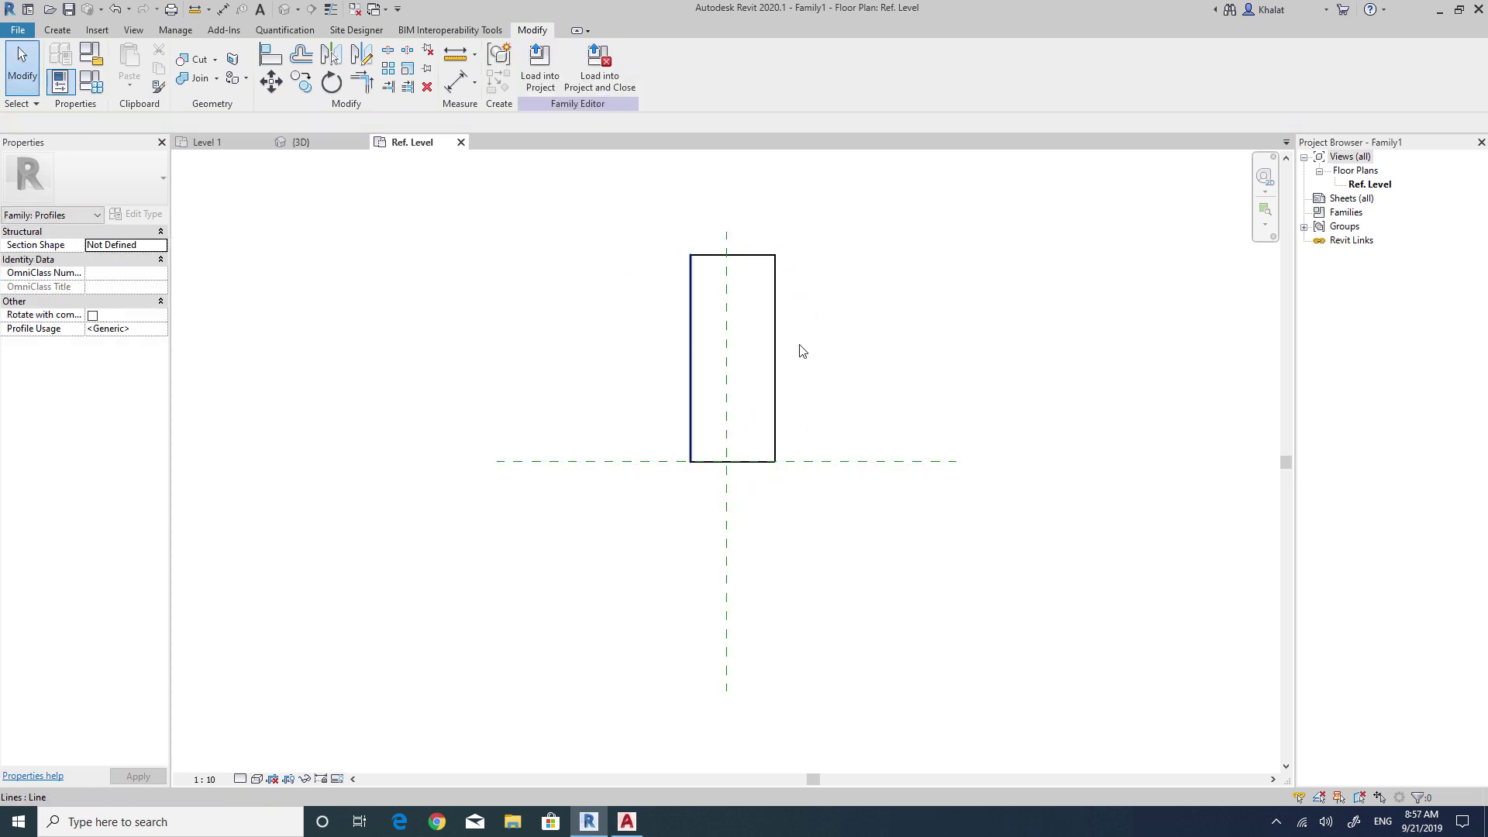
click(775, 306)
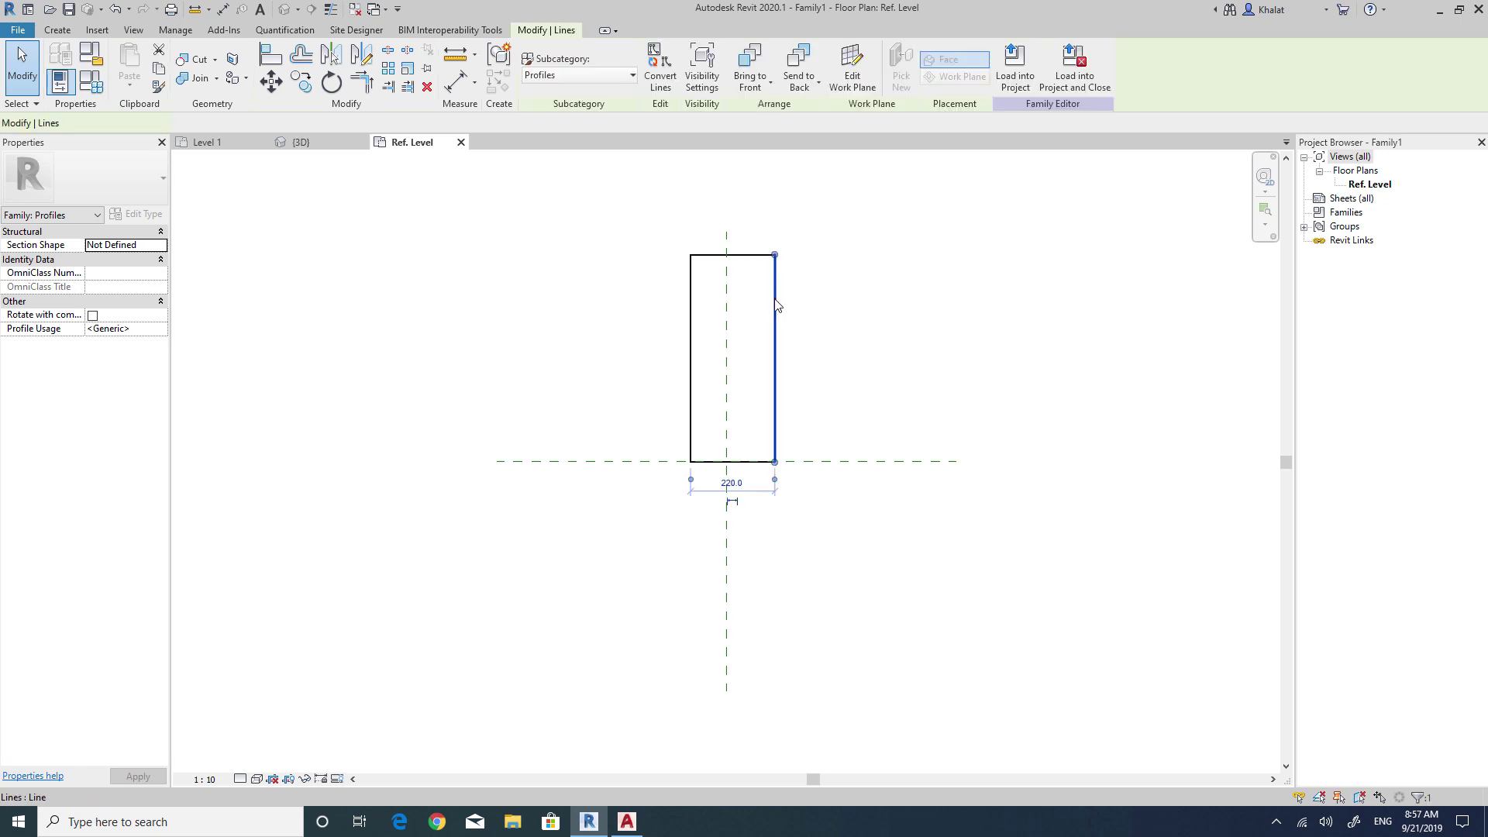
scroll(775, 481, up, 3)
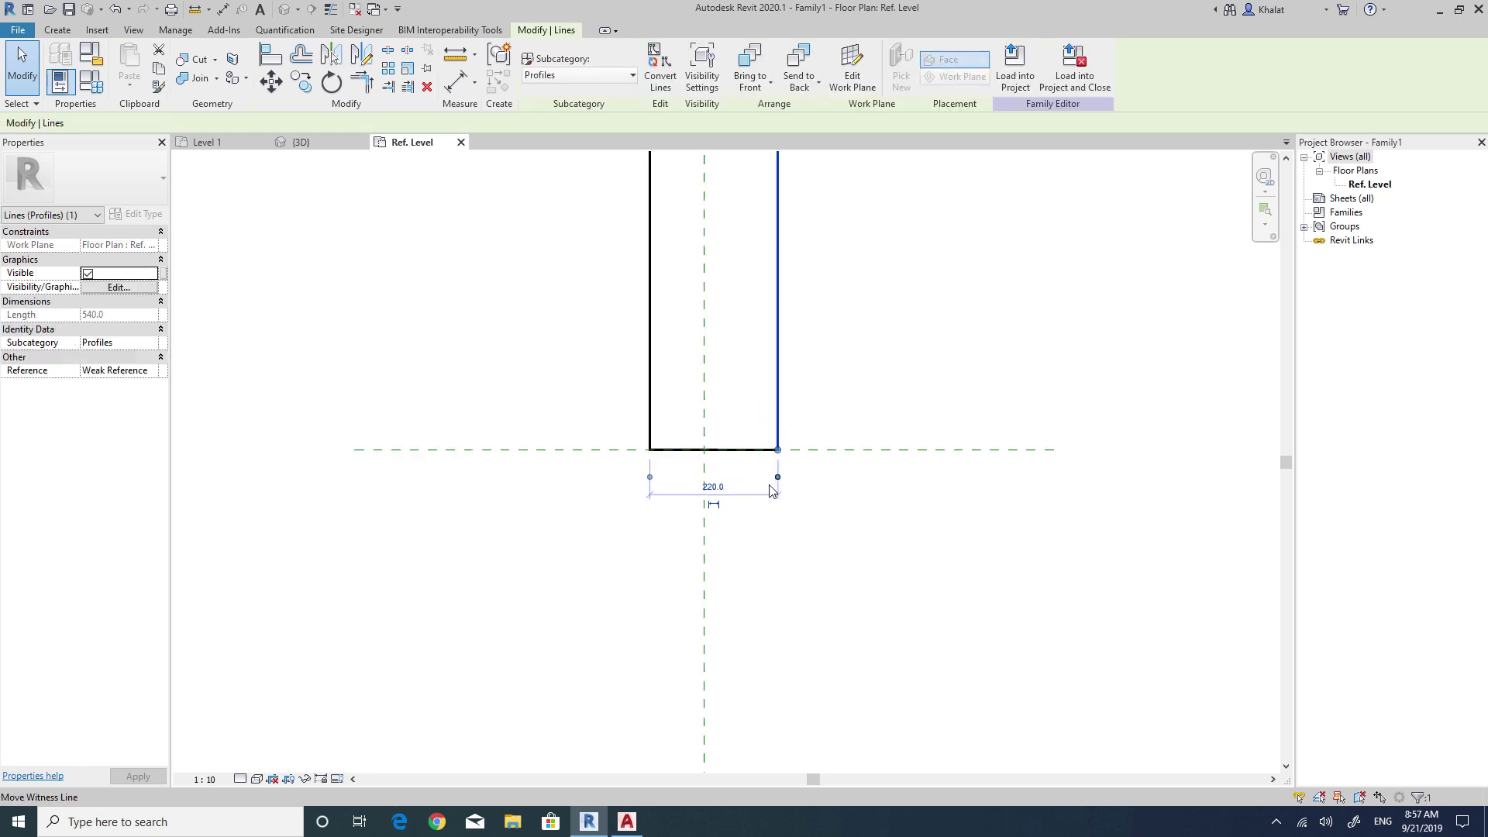
middle_drag(806, 369, 774, 579)
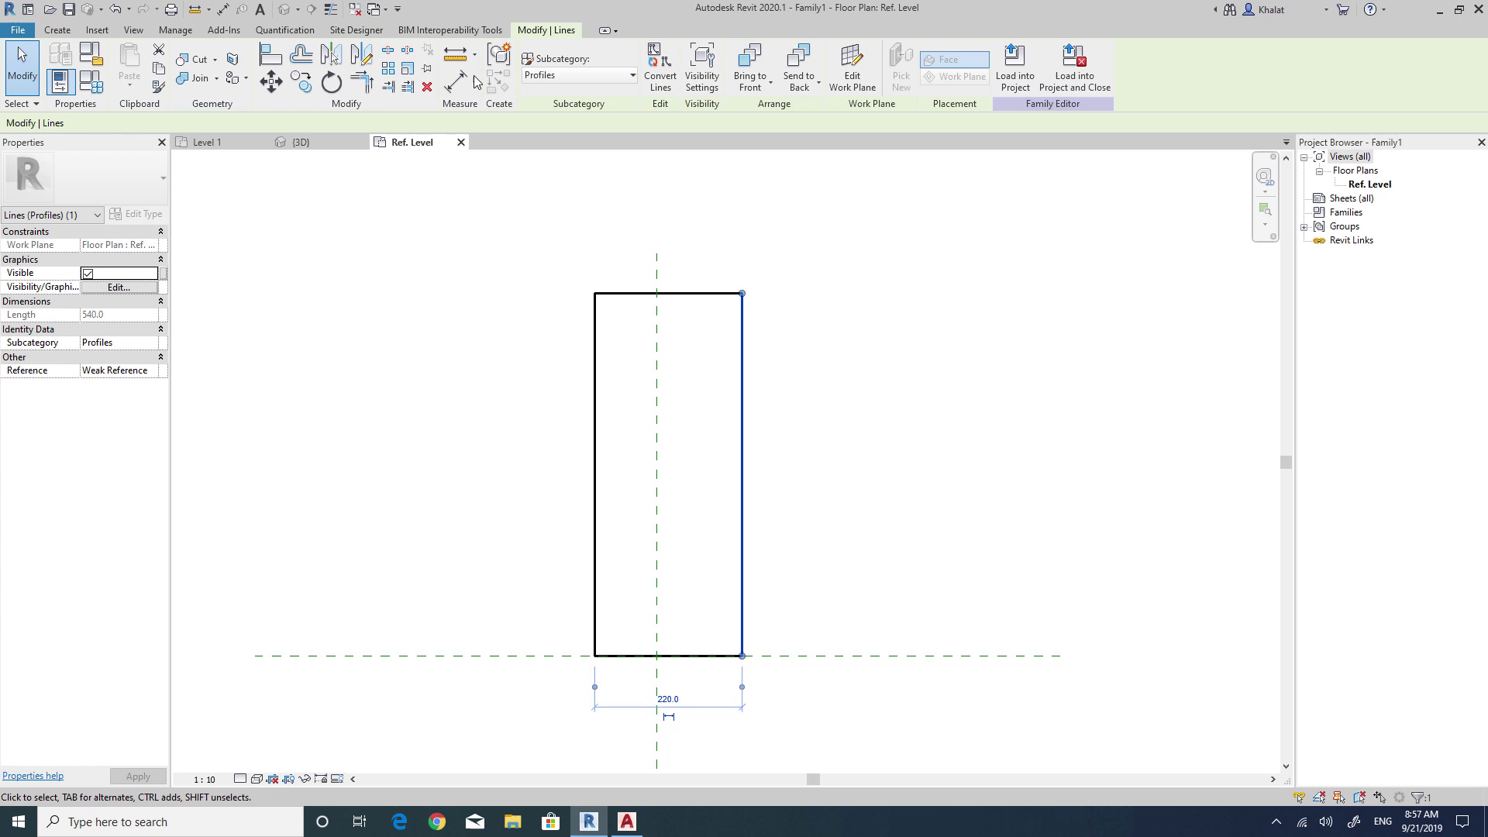
Dimension the right edge 100 from the centre plane and set the profile width to 200.
click(223, 9)
click(743, 309)
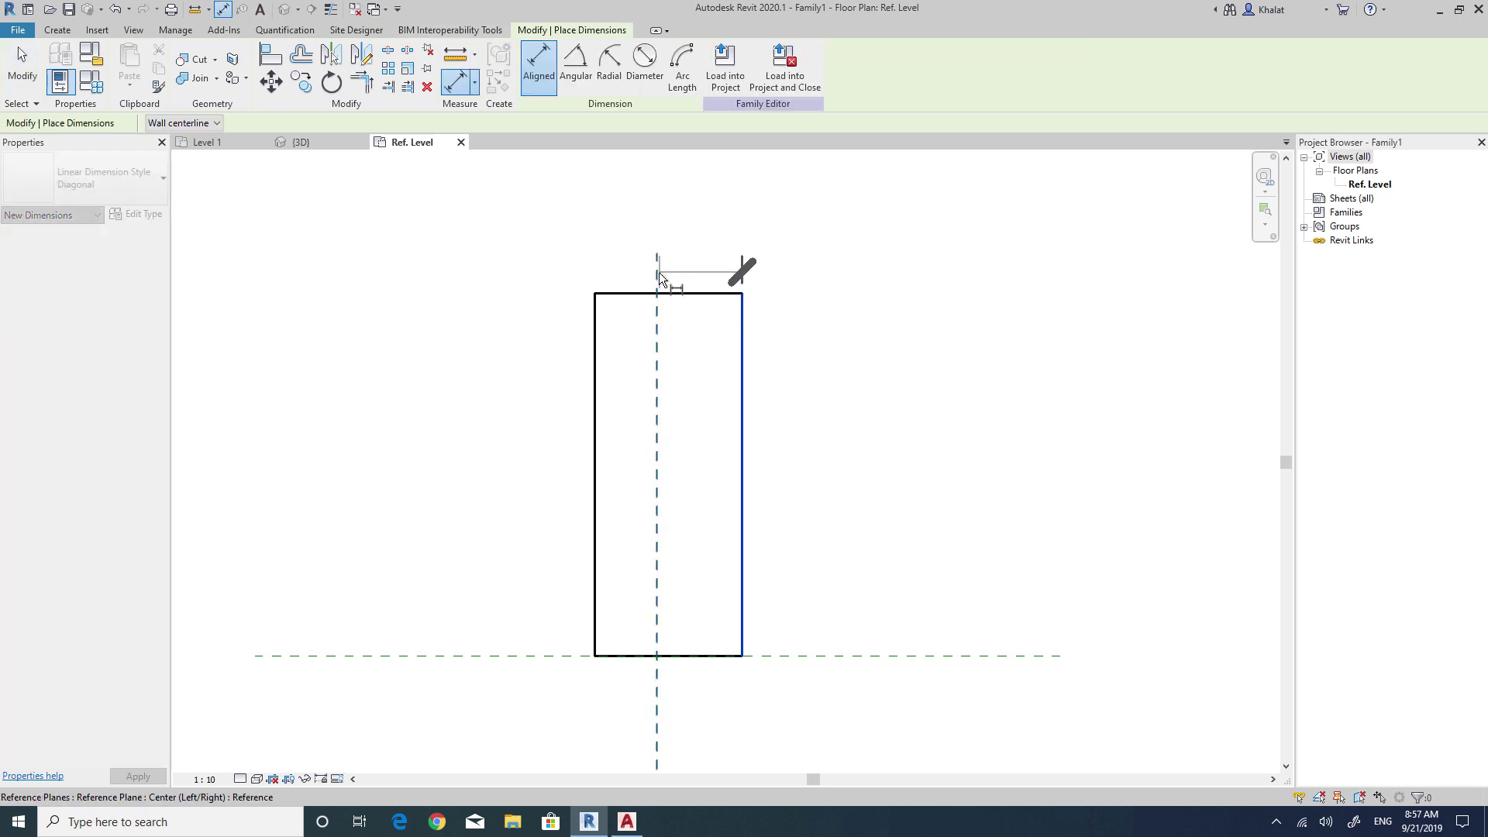
click(660, 277)
click(725, 232)
key(Escape)
key(Escape)
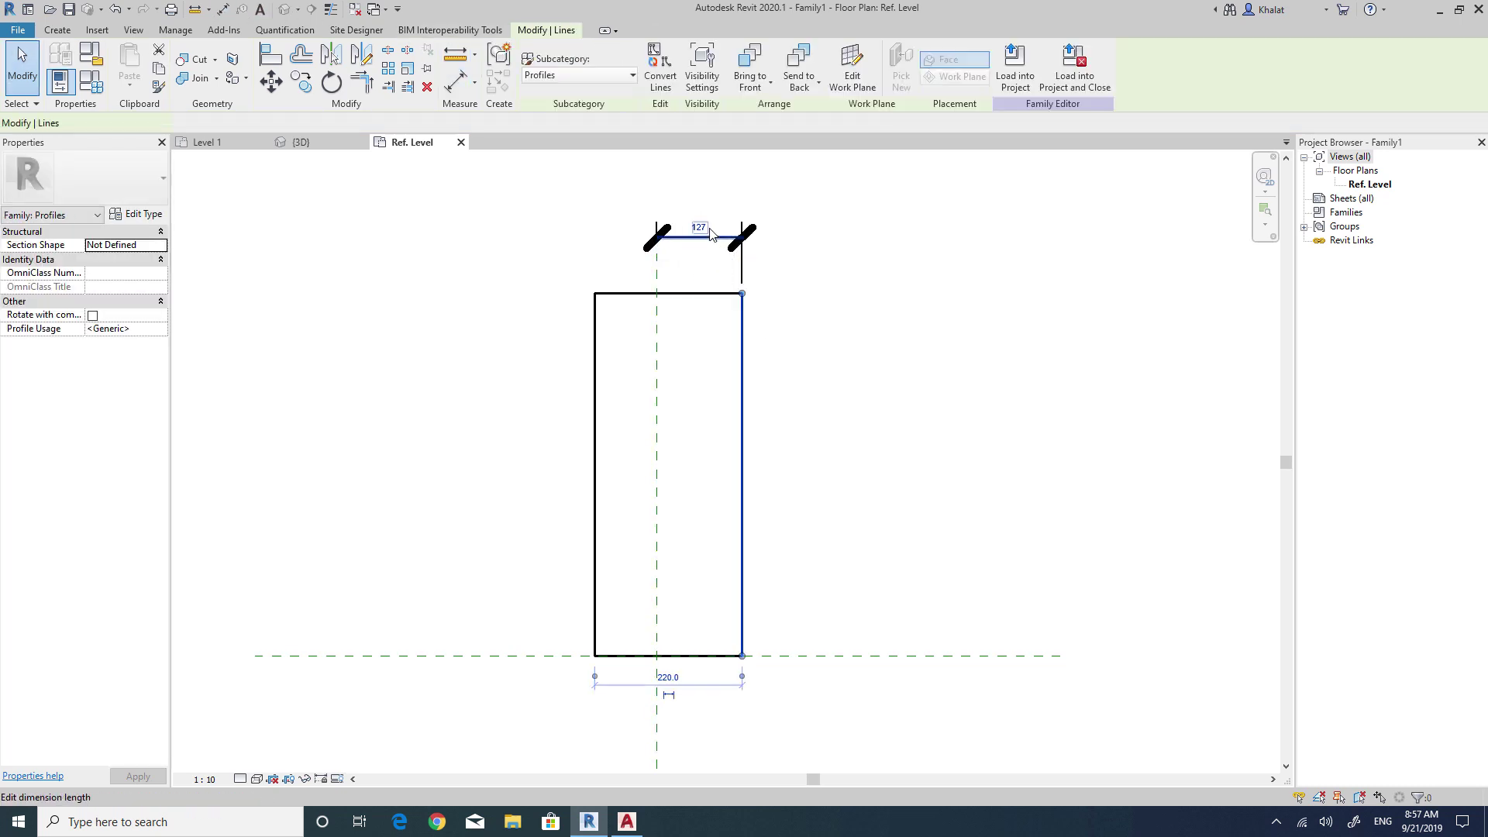
click(703, 230)
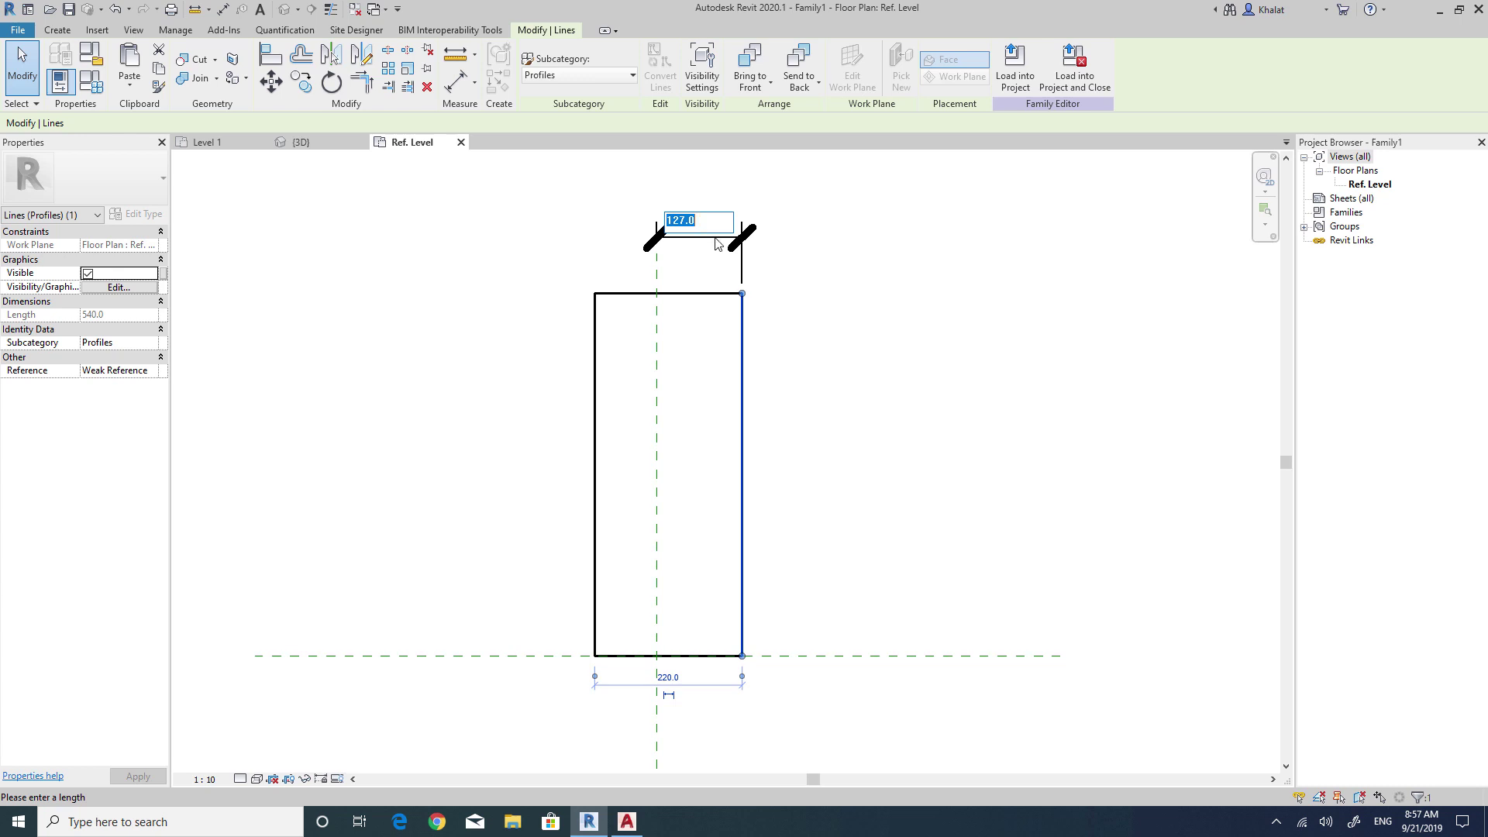
text(100)
key(Return)
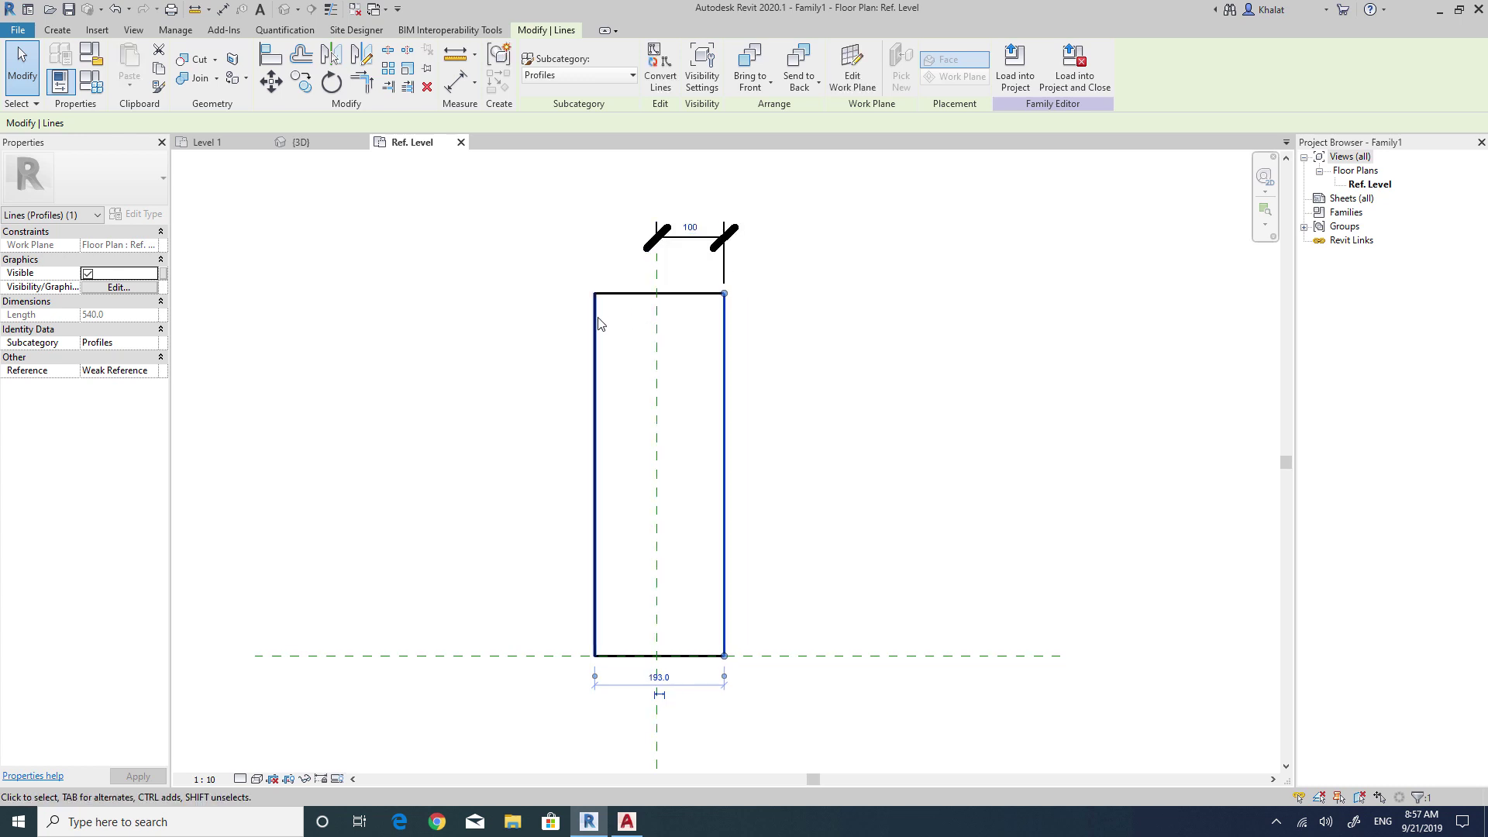
click(598, 324)
click(664, 258)
text(2)
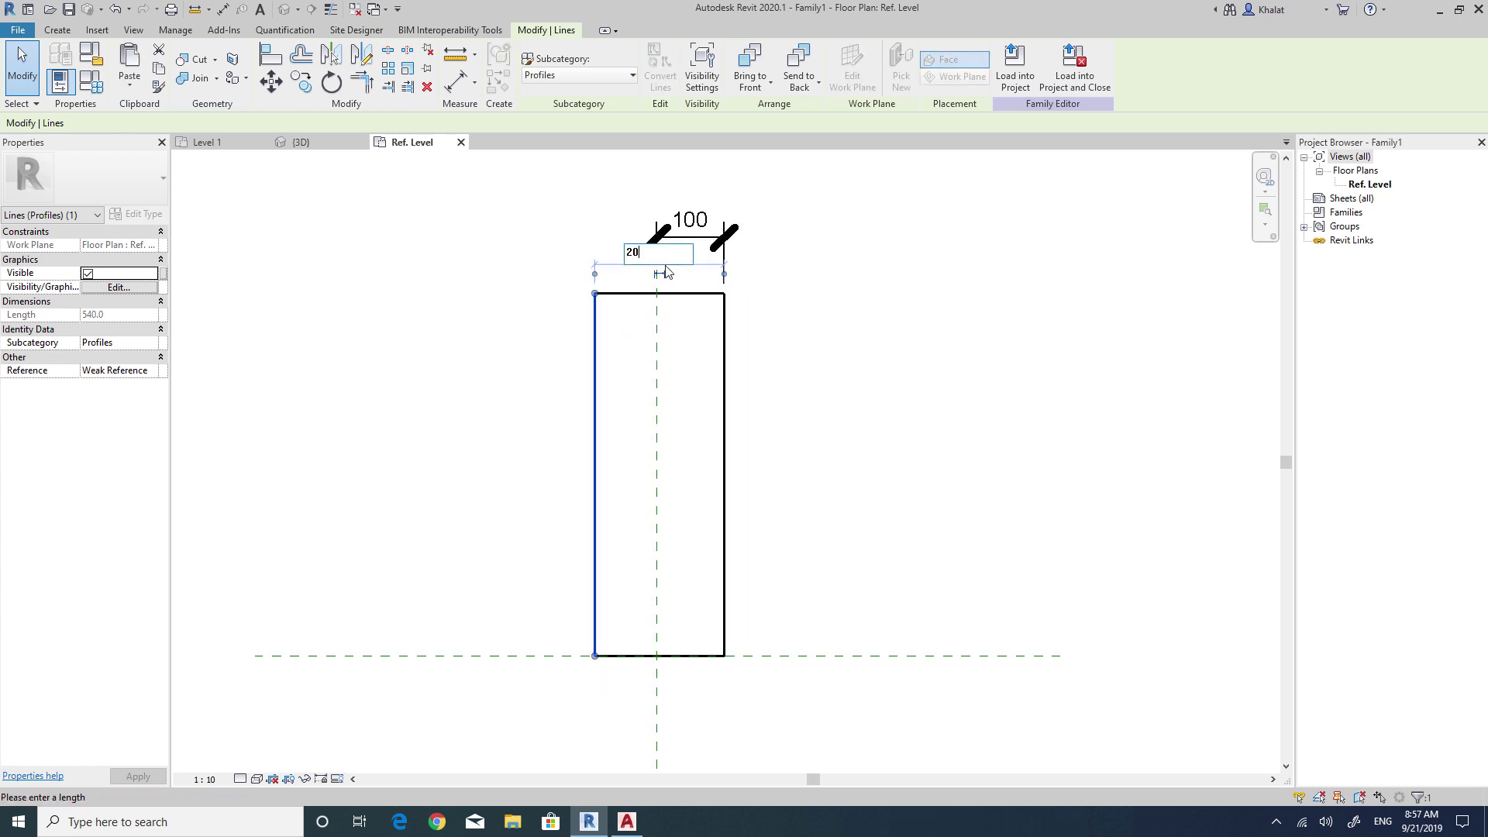
text(0)
key(Return)
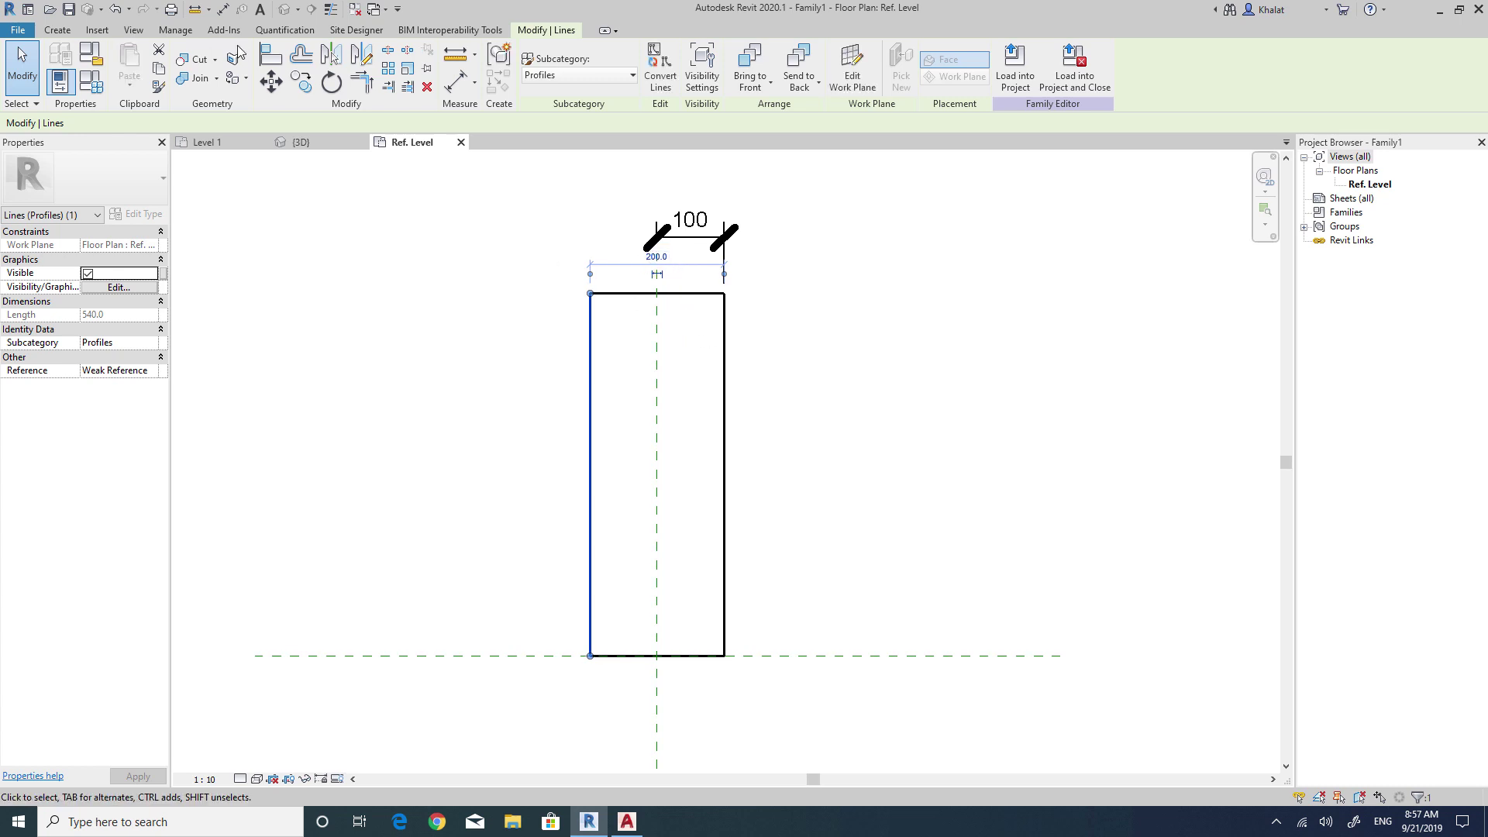
Add a height dimension to the profile and set it to 1100.
click(222, 9)
click(695, 655)
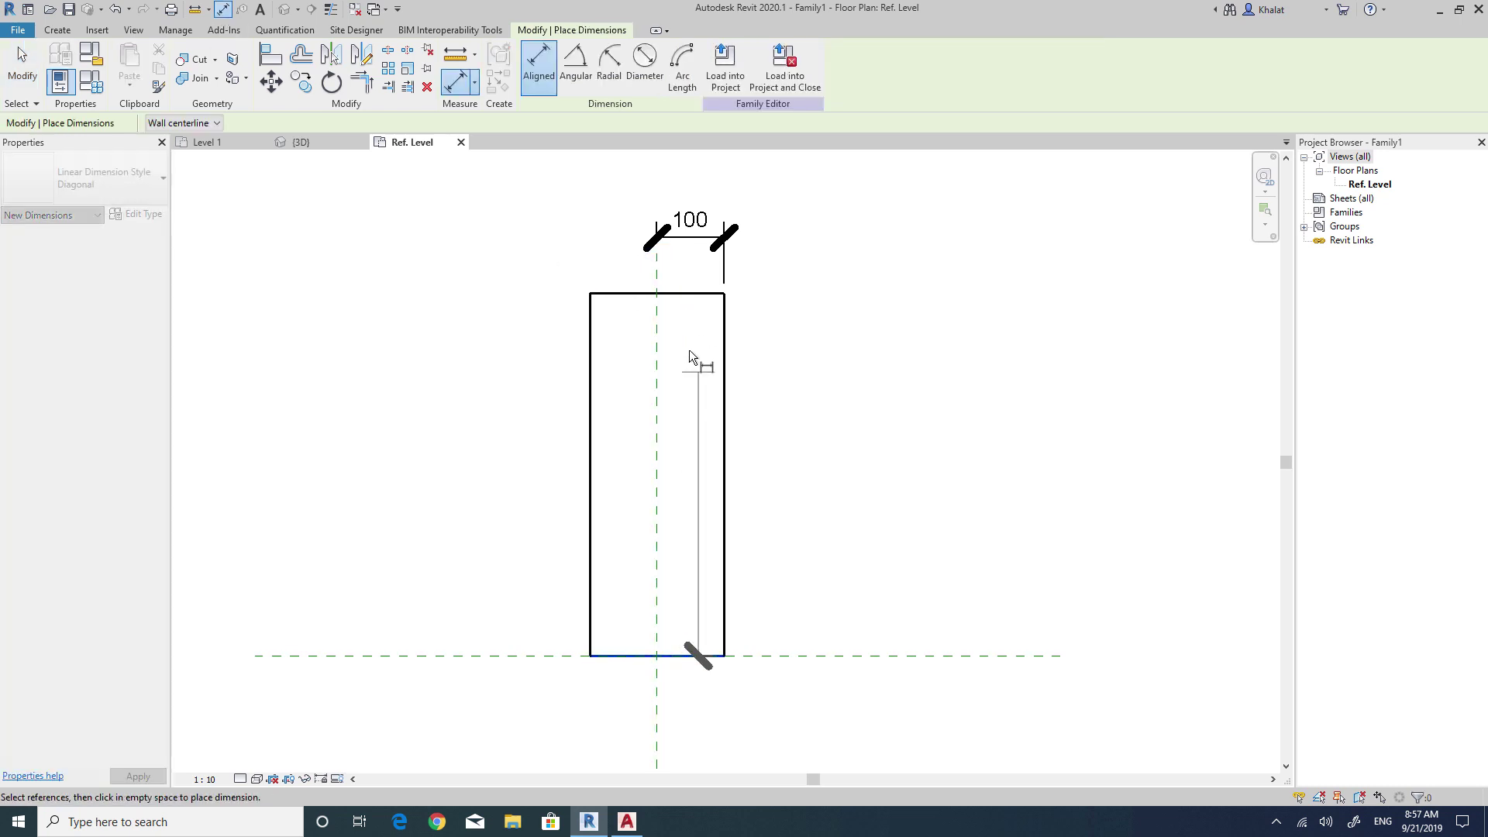
click(684, 293)
click(839, 341)
key(Escape)
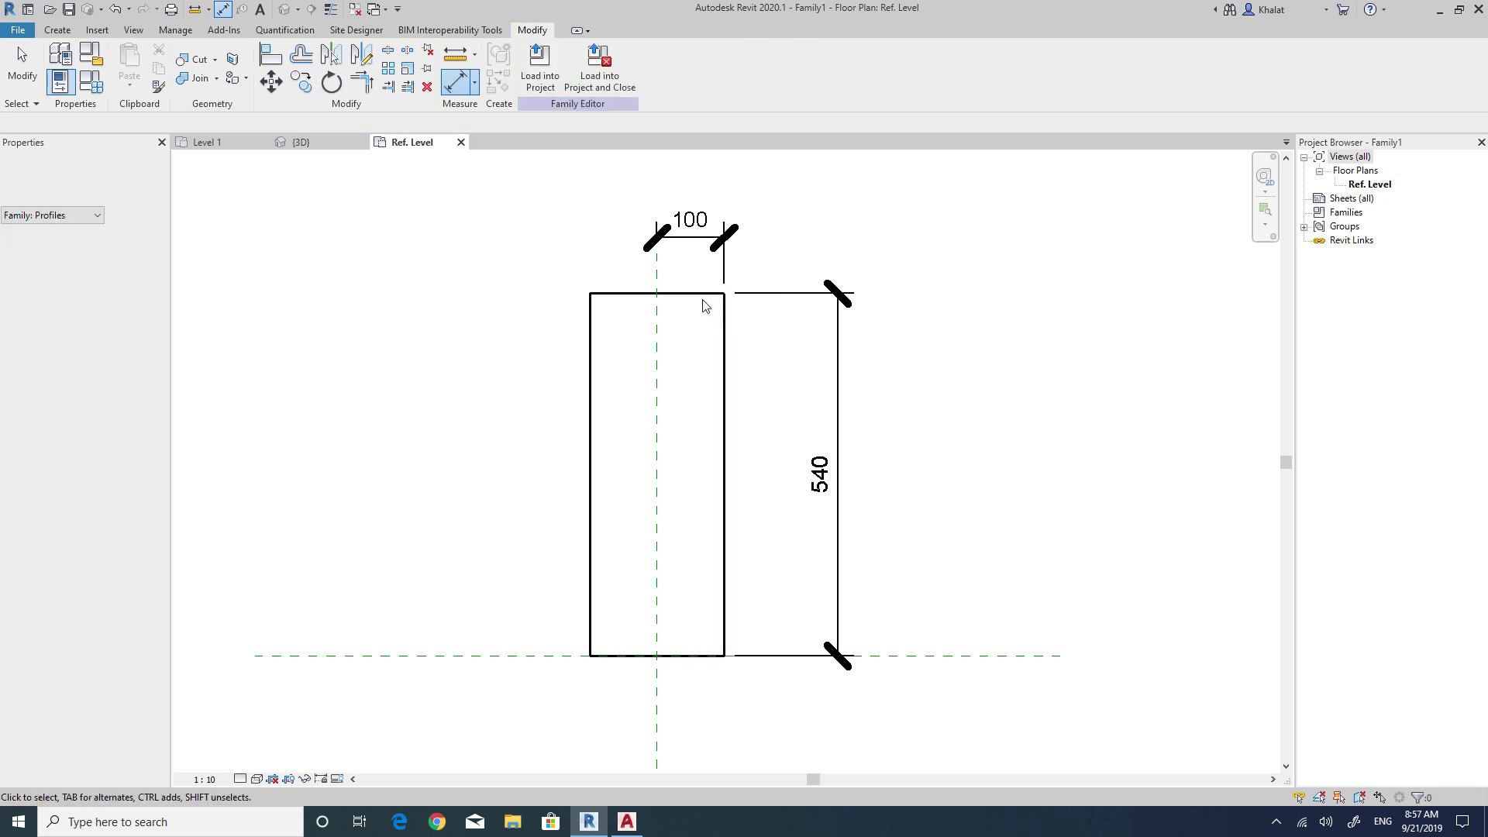
click(704, 299)
click(820, 474)
text(1100)
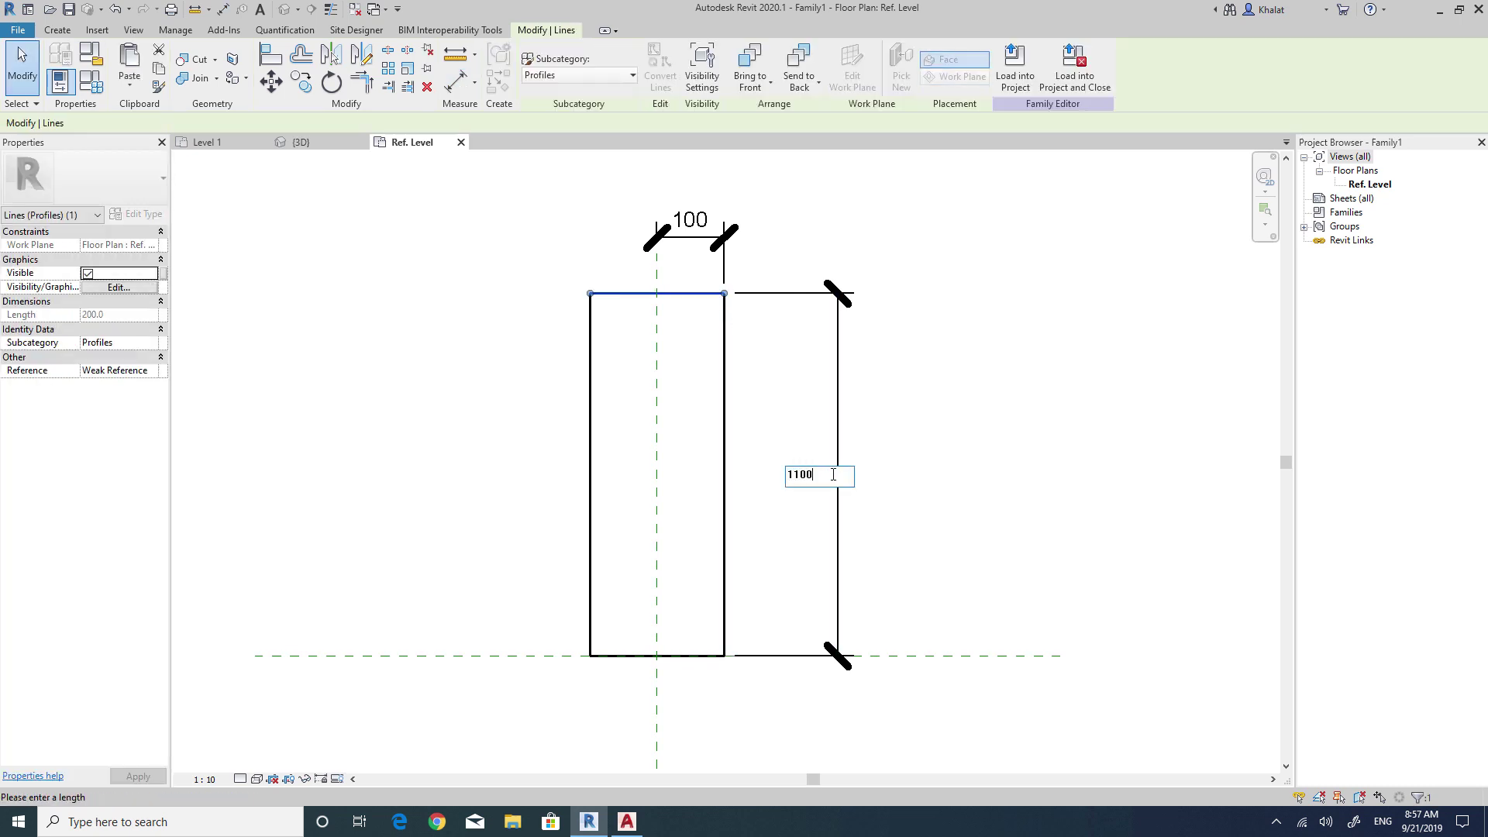
key(Return)
scroll(822, 422, down, 2)
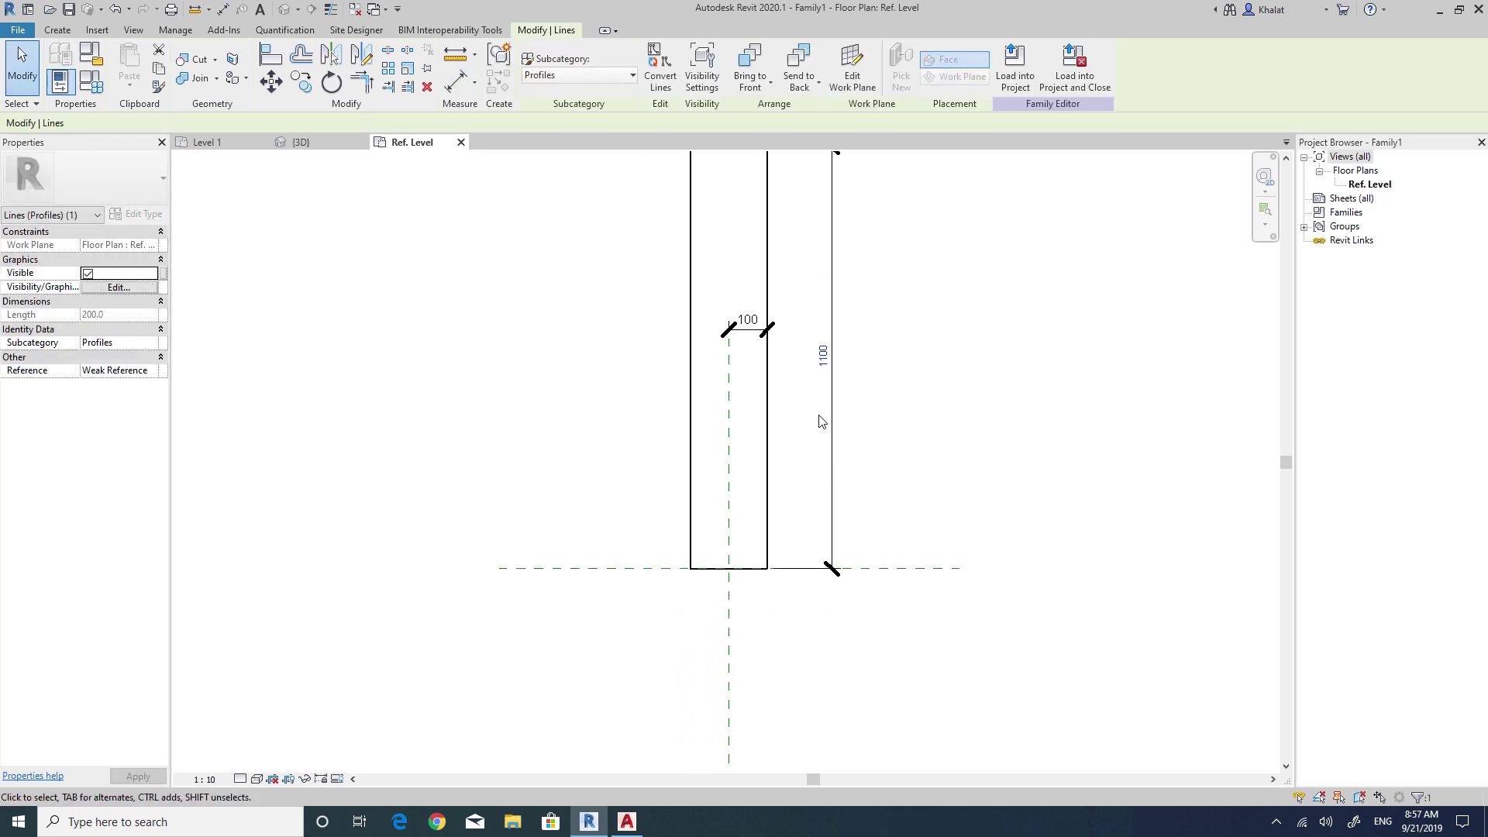
scroll(845, 422, down, 1)
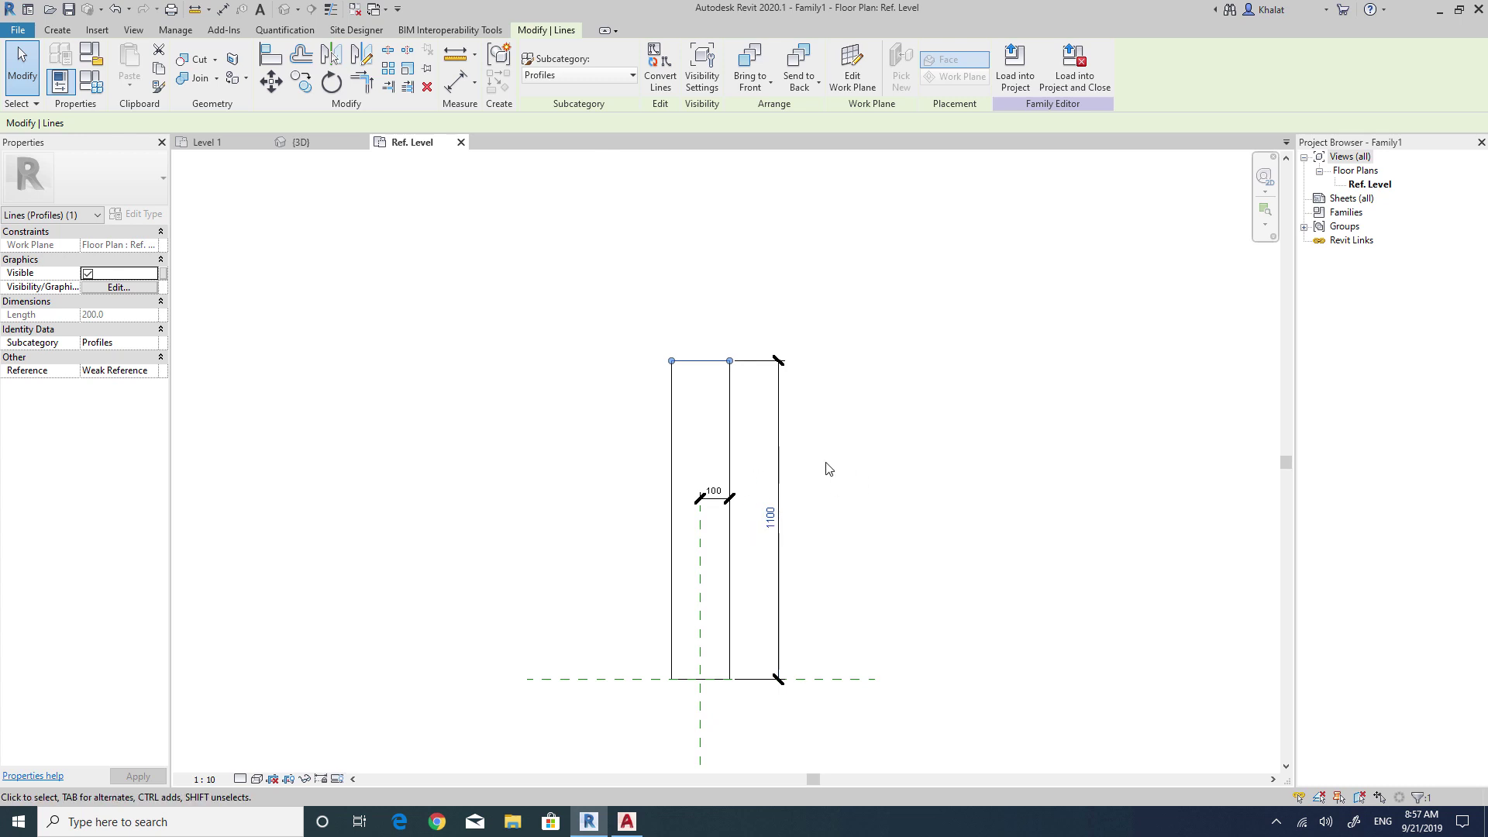
click(832, 413)
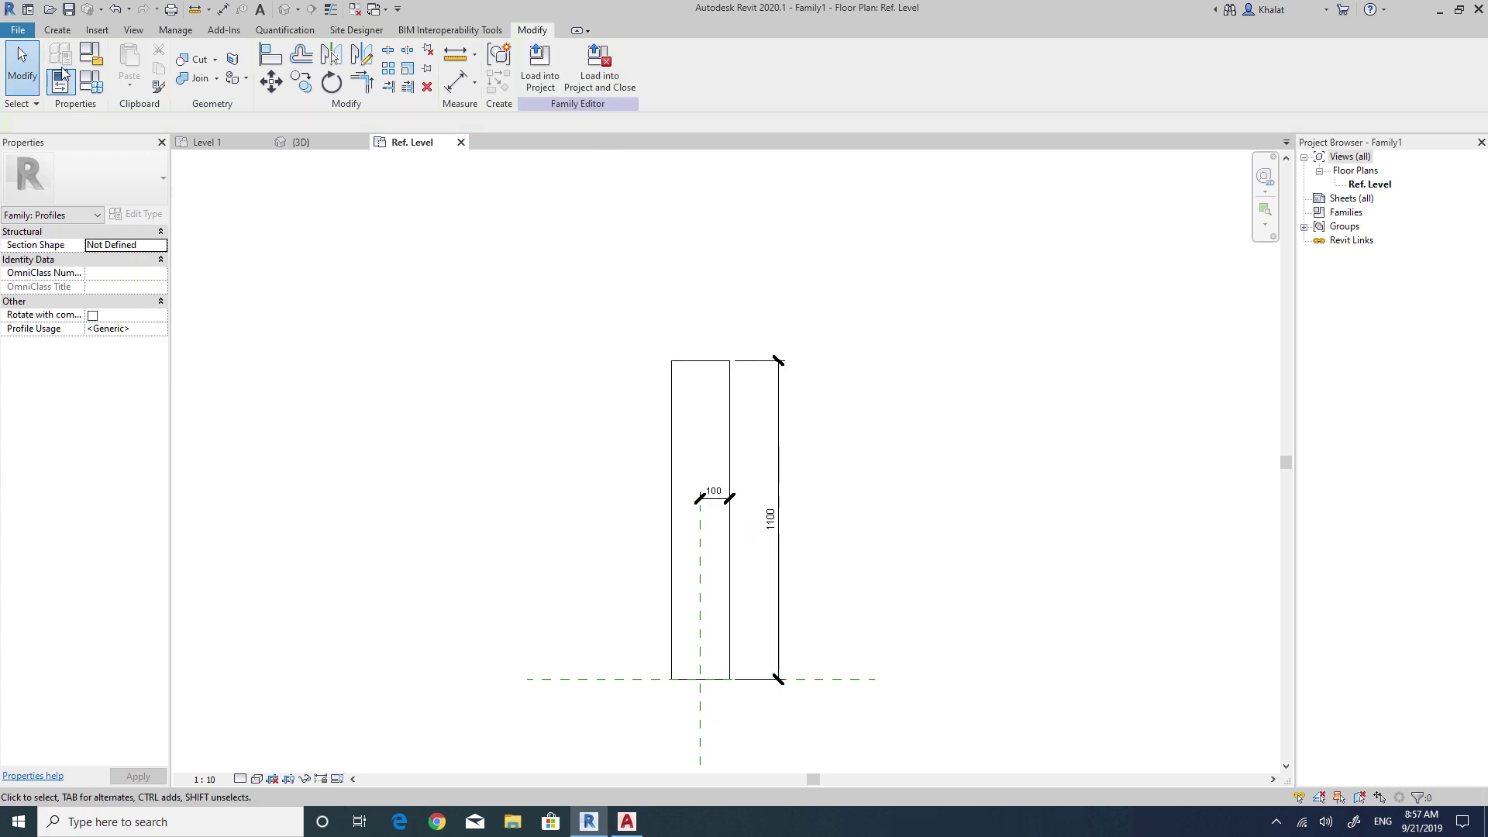
Save the profile family as Wall_base in the Fence folder, then return to the Level 1 plan.
click(17, 29)
mouse_move(58, 212)
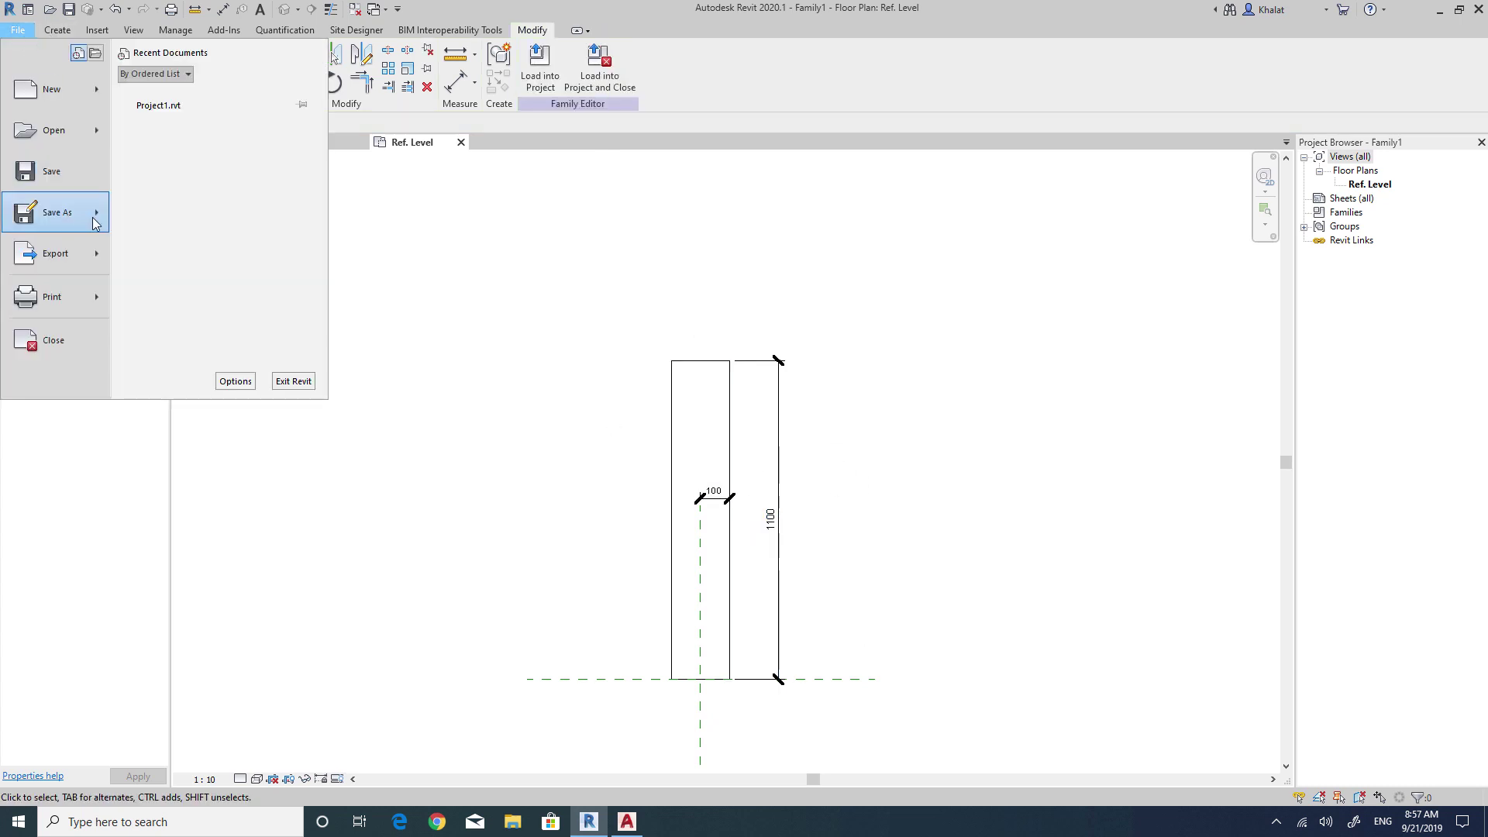
click(169, 205)
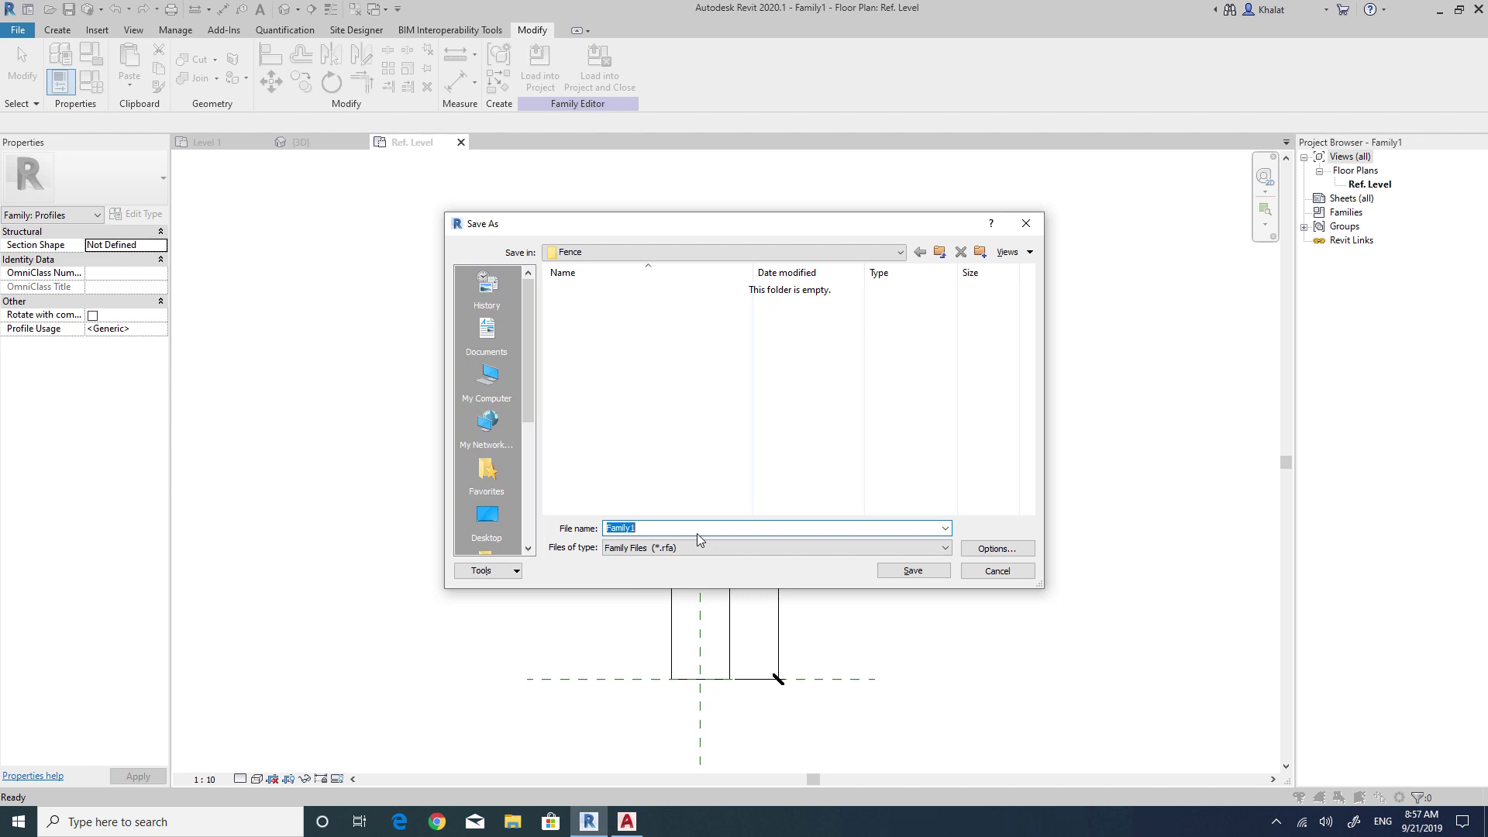
text(Wall_ba)
text(se)
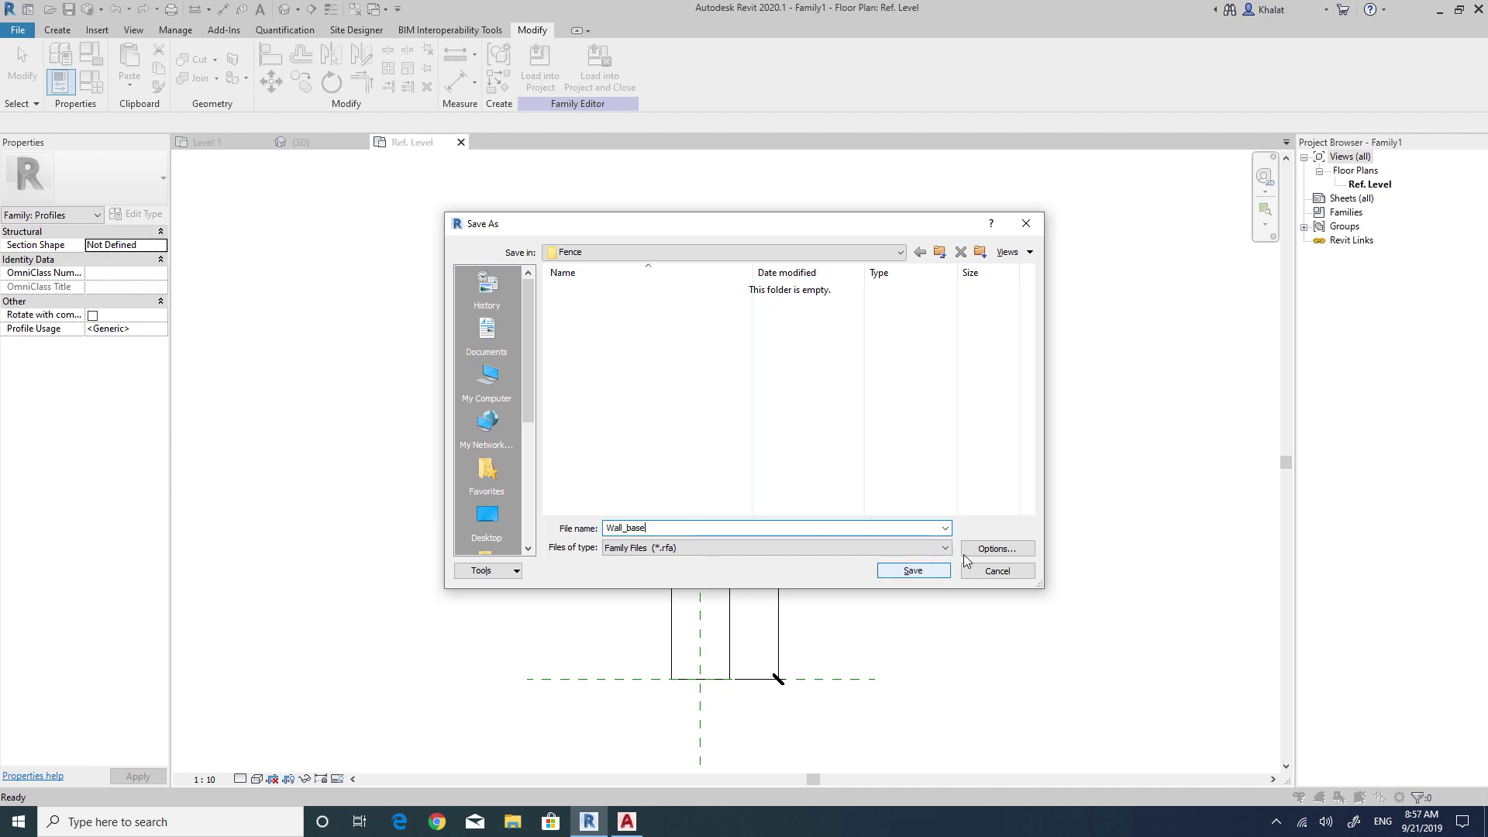
click(908, 571)
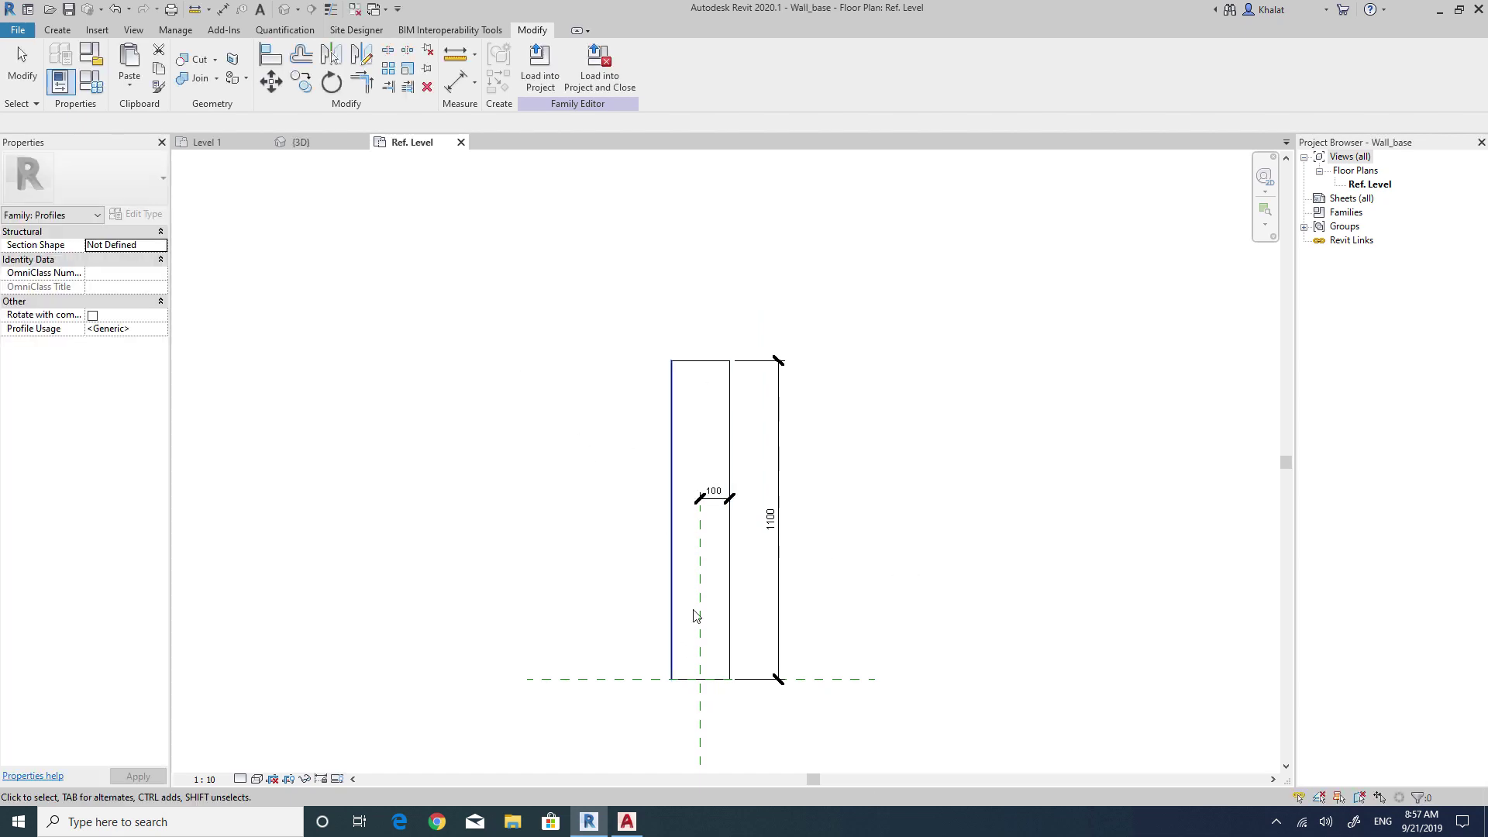
click(213, 144)
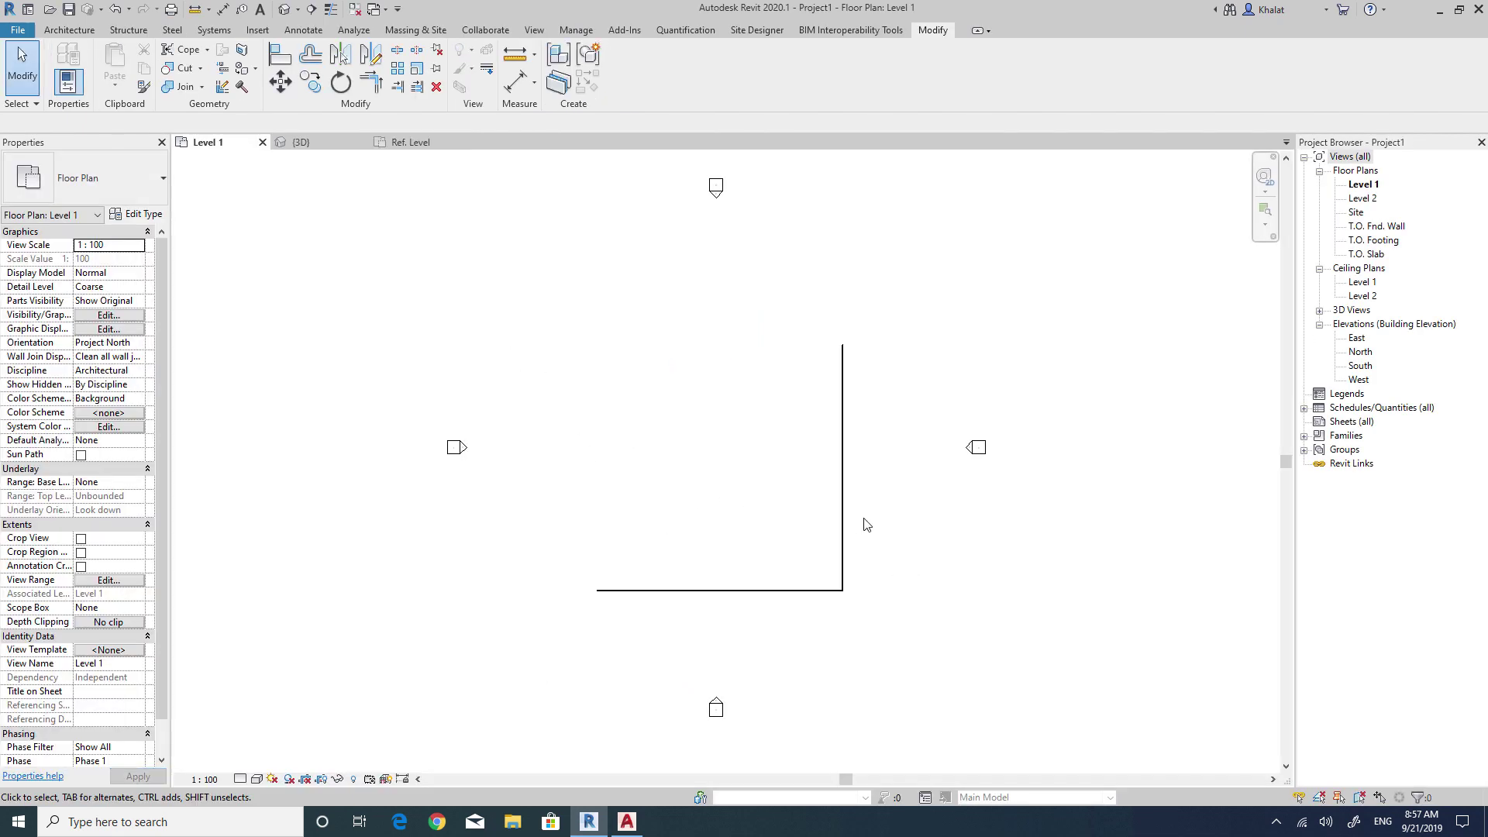
Duplicate the site railing's Glass Panel - Bottom Fill type as 'Our Fance'.
click(294, 144)
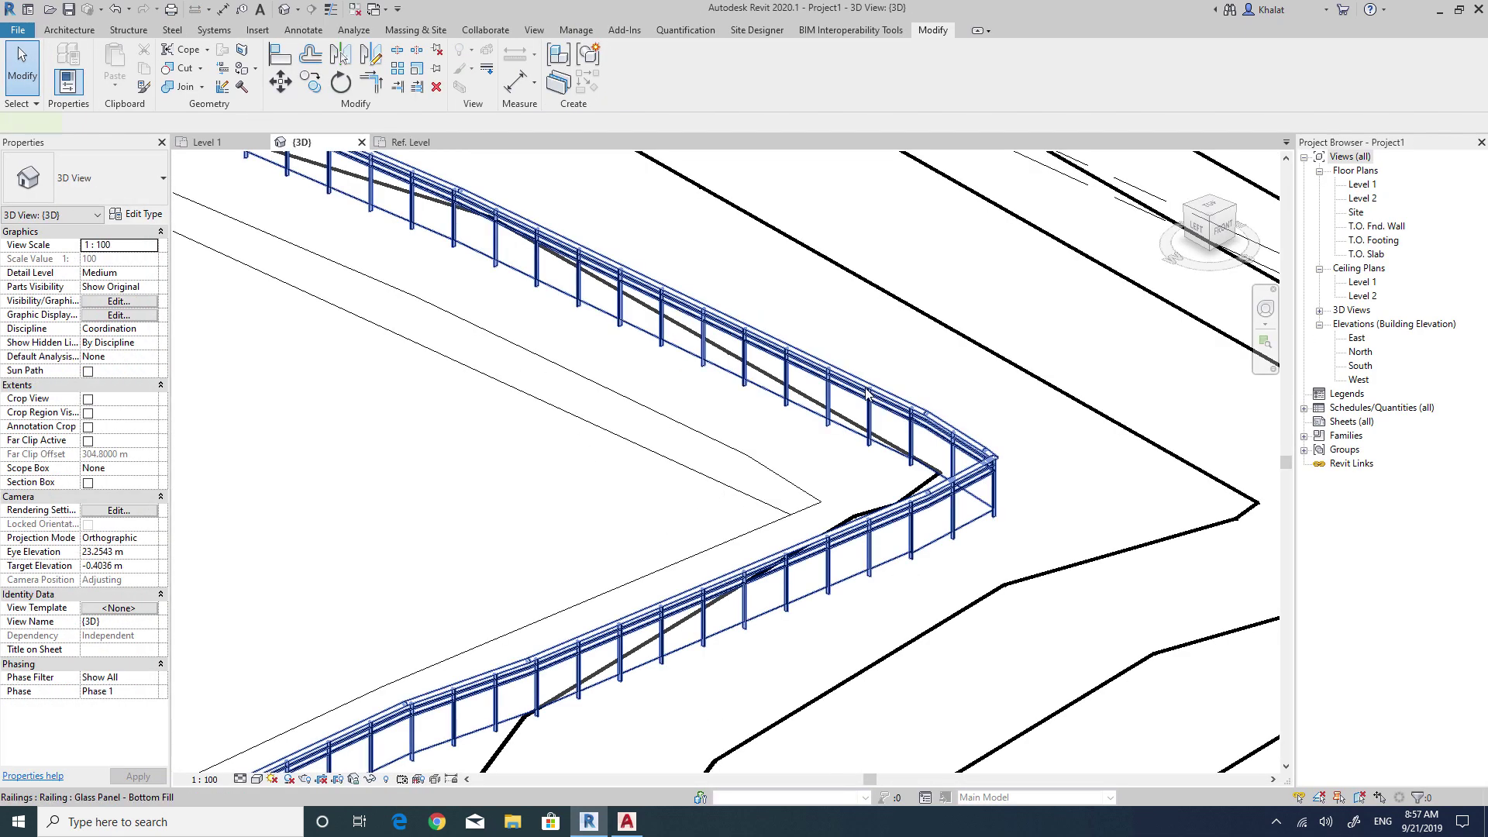
click(867, 394)
click(138, 214)
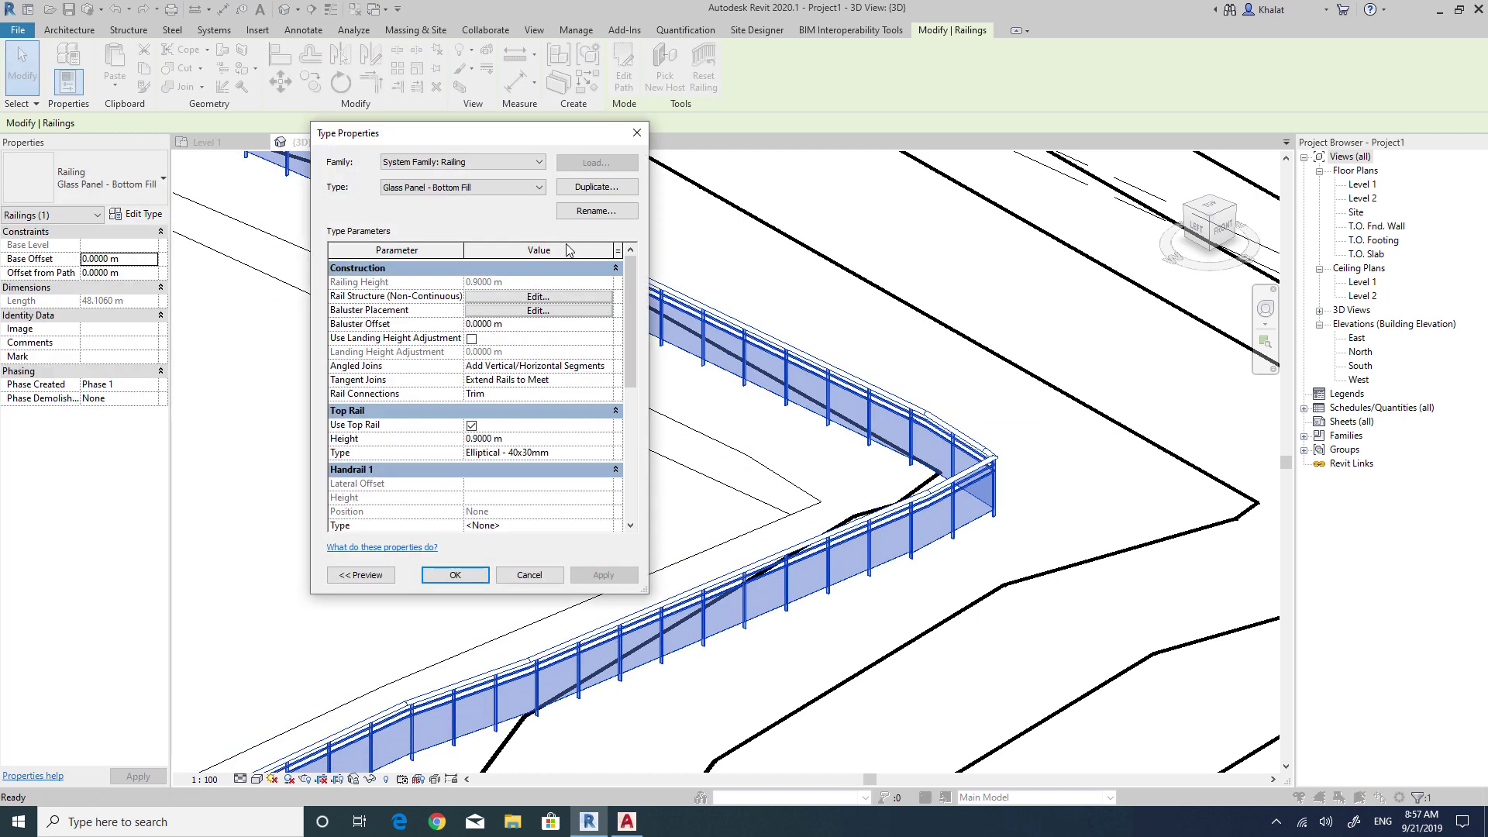
click(495, 187)
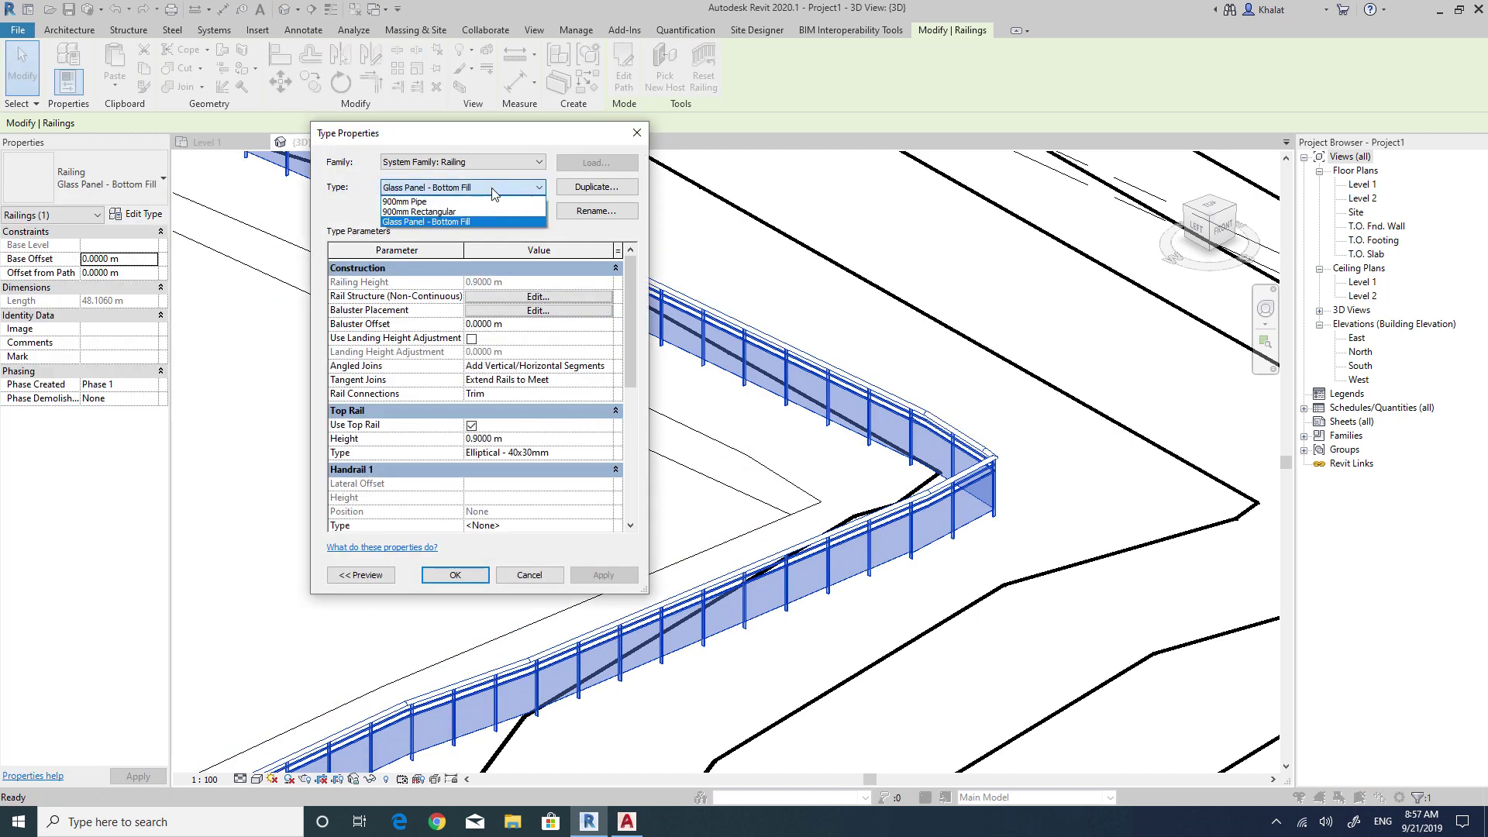
click(598, 187)
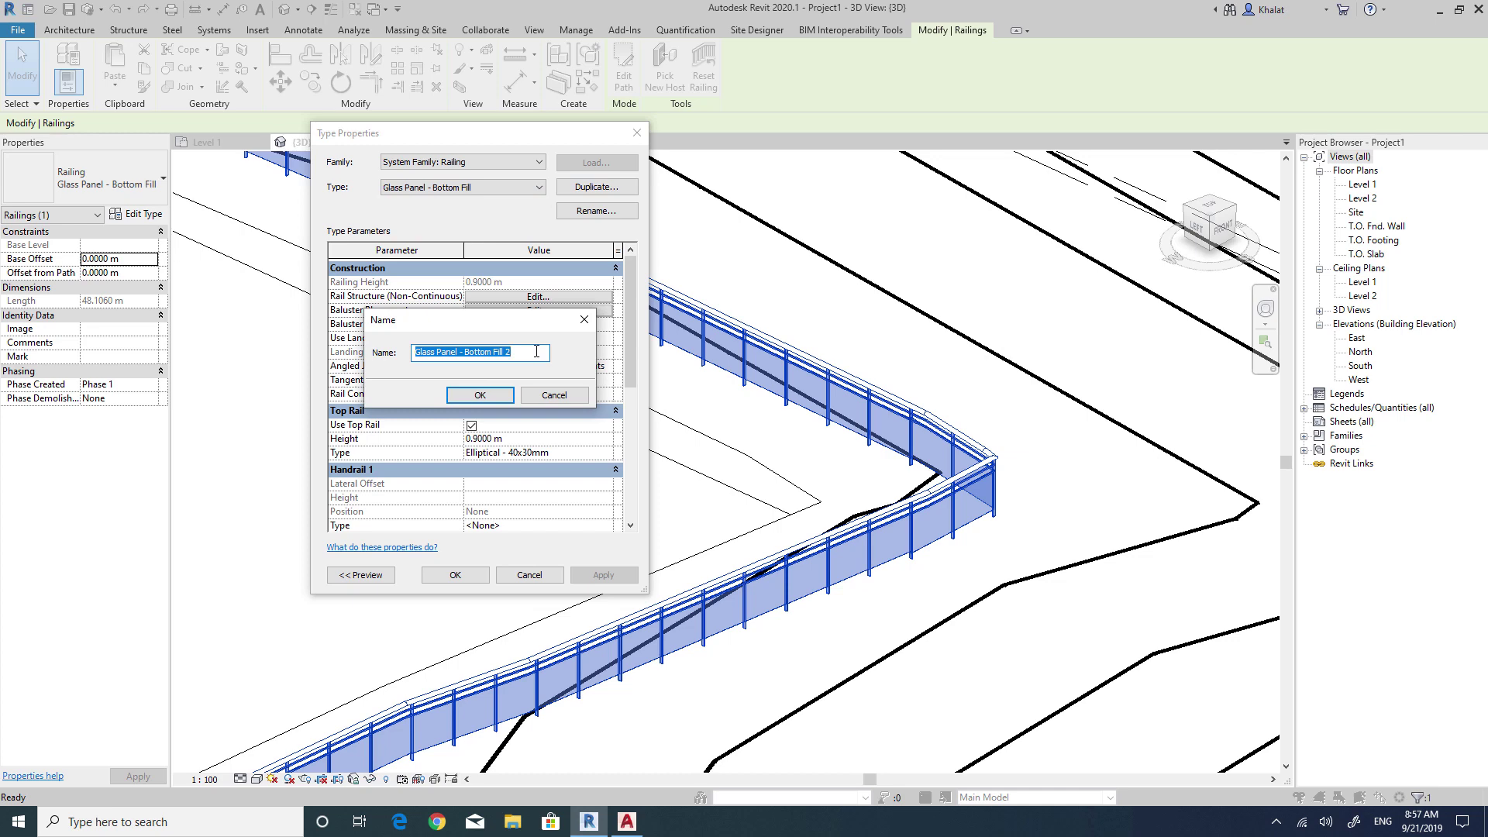
text(Our Fance)
click(497, 395)
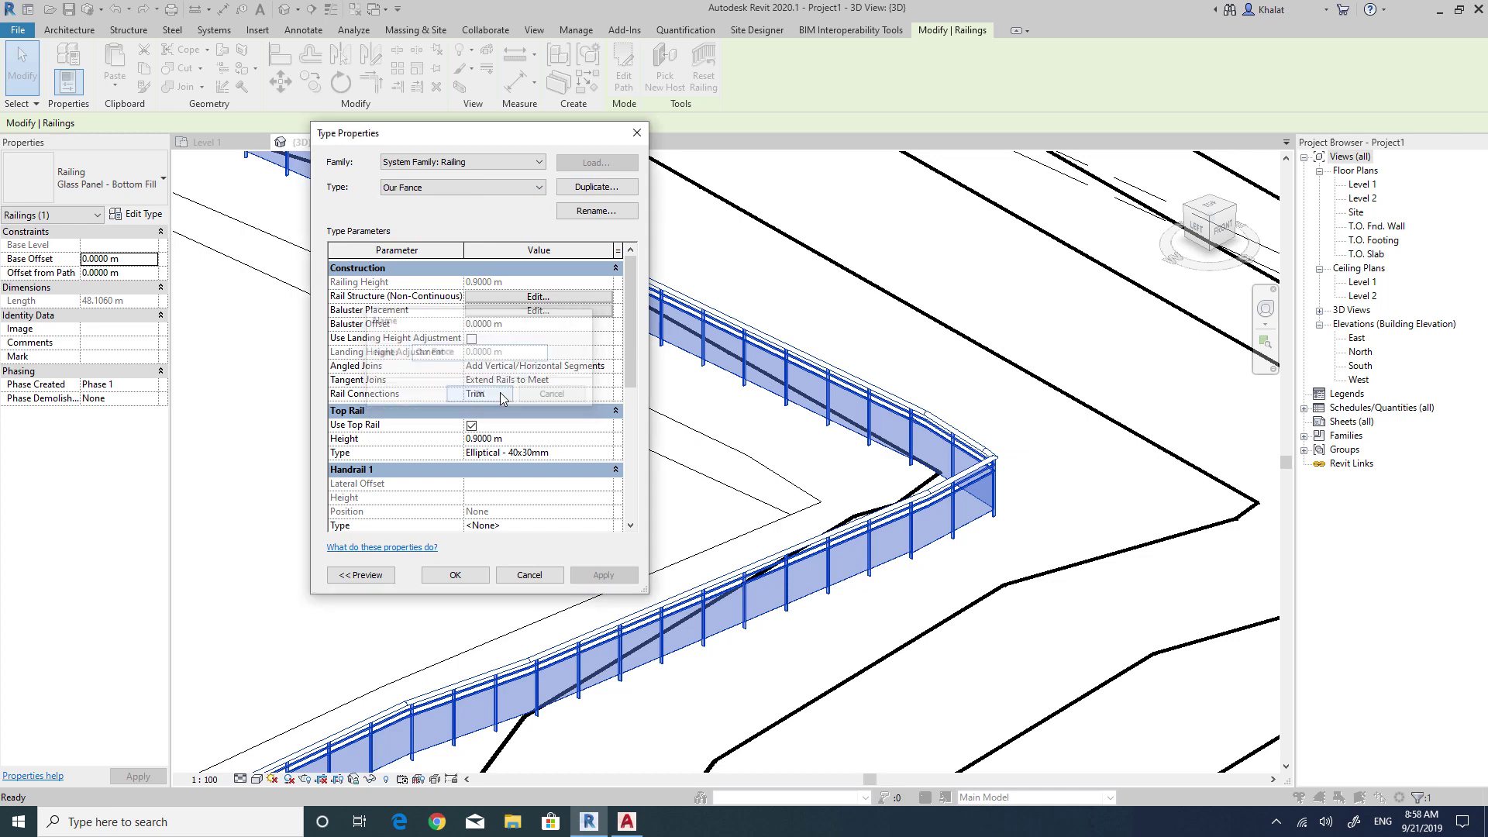
Replace Our Fance's two original rails with a single New Rail(1).
click(561, 299)
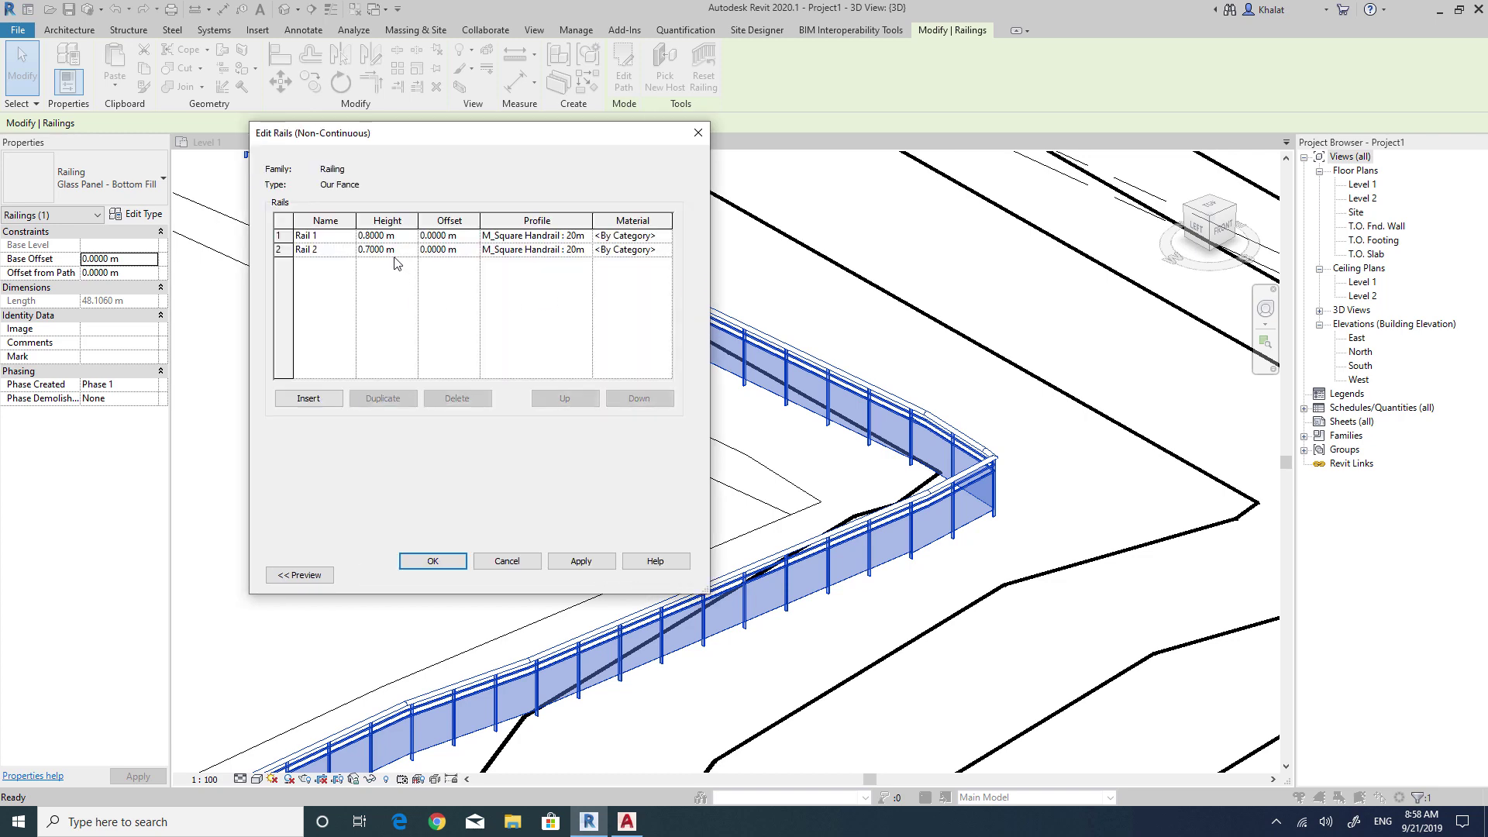
click(457, 398)
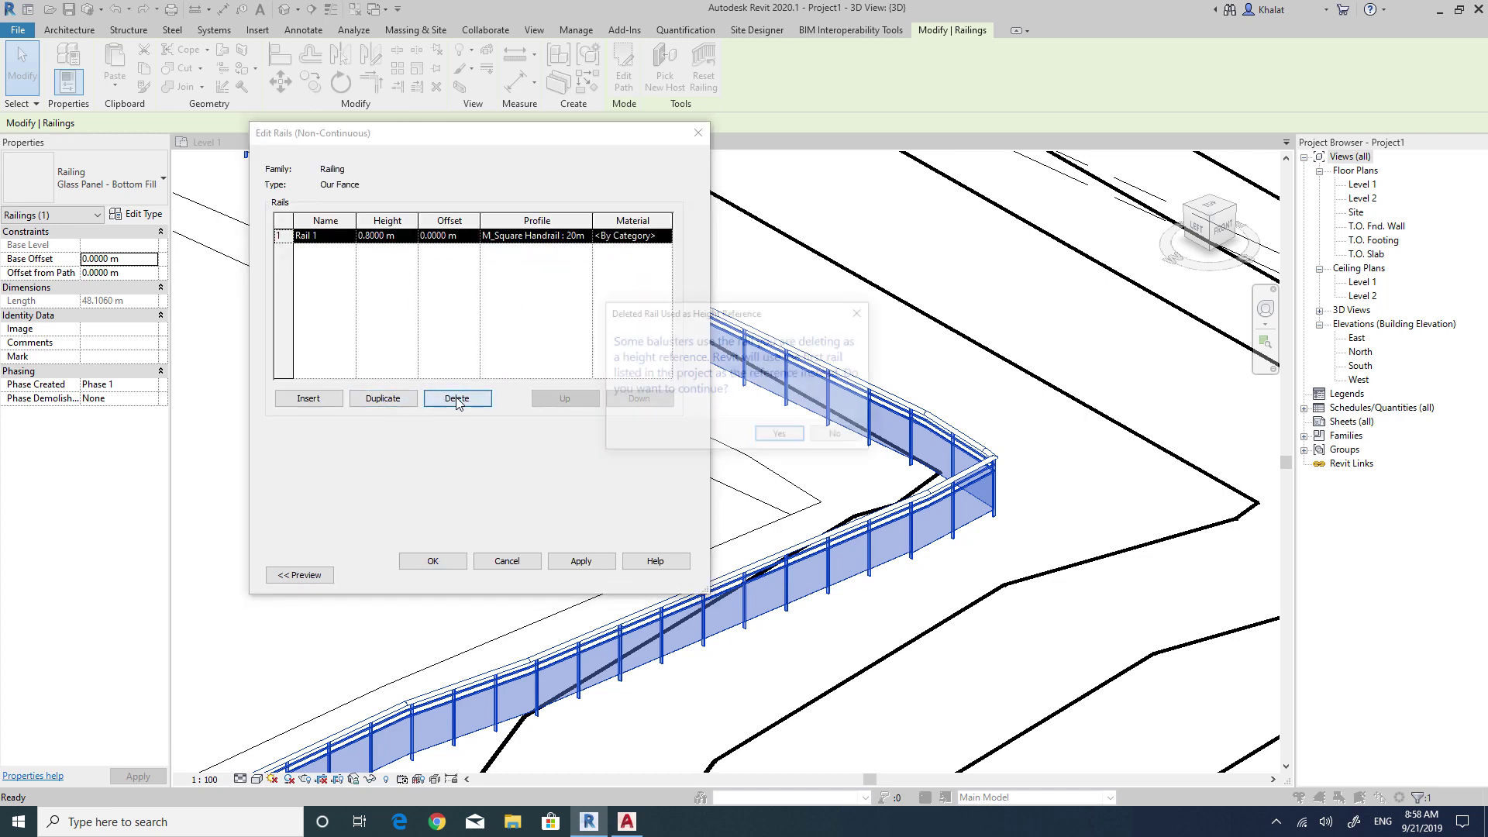
click(775, 431)
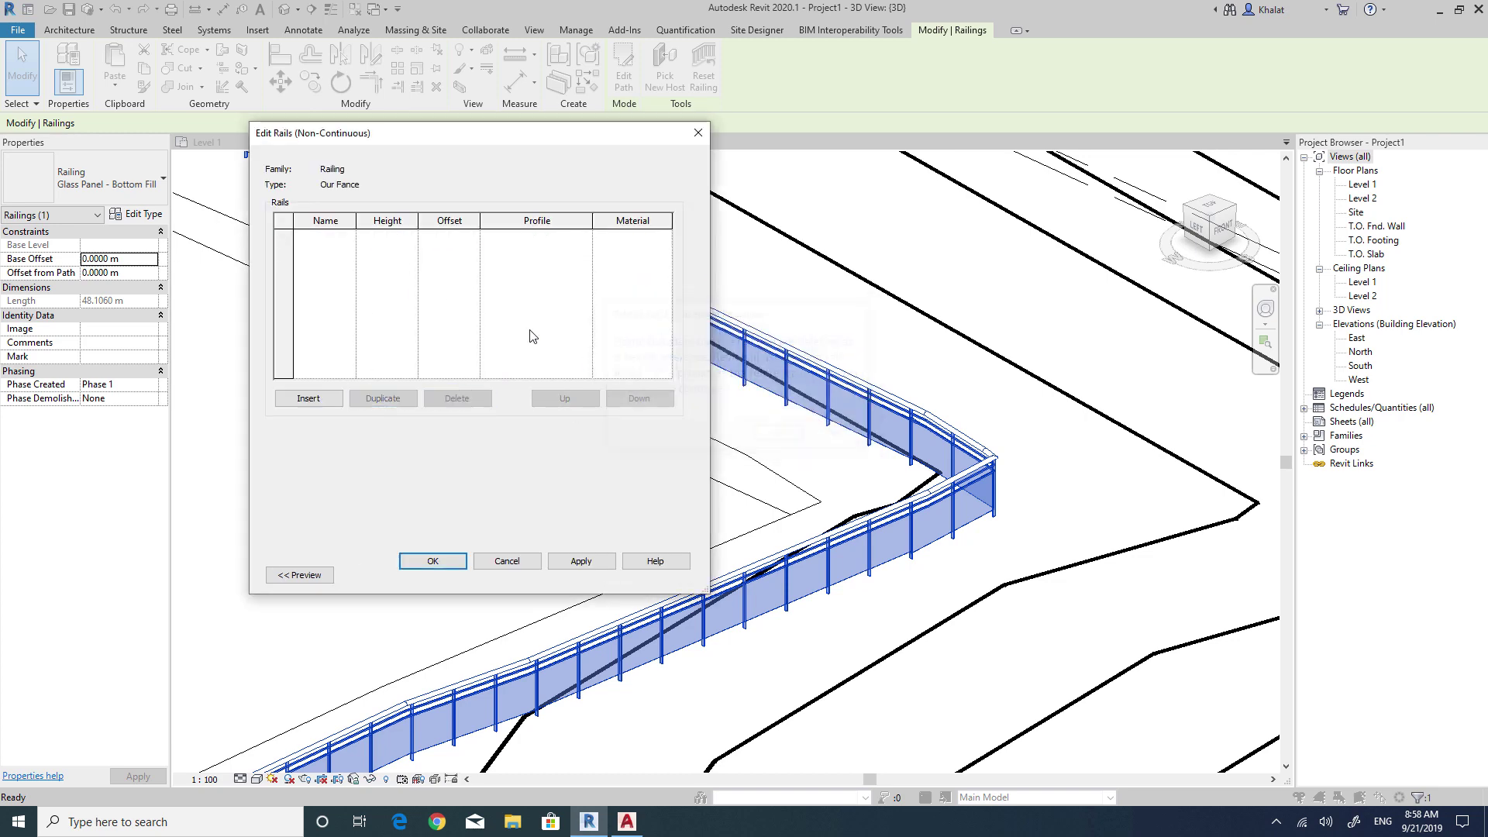
click(318, 399)
click(333, 236)
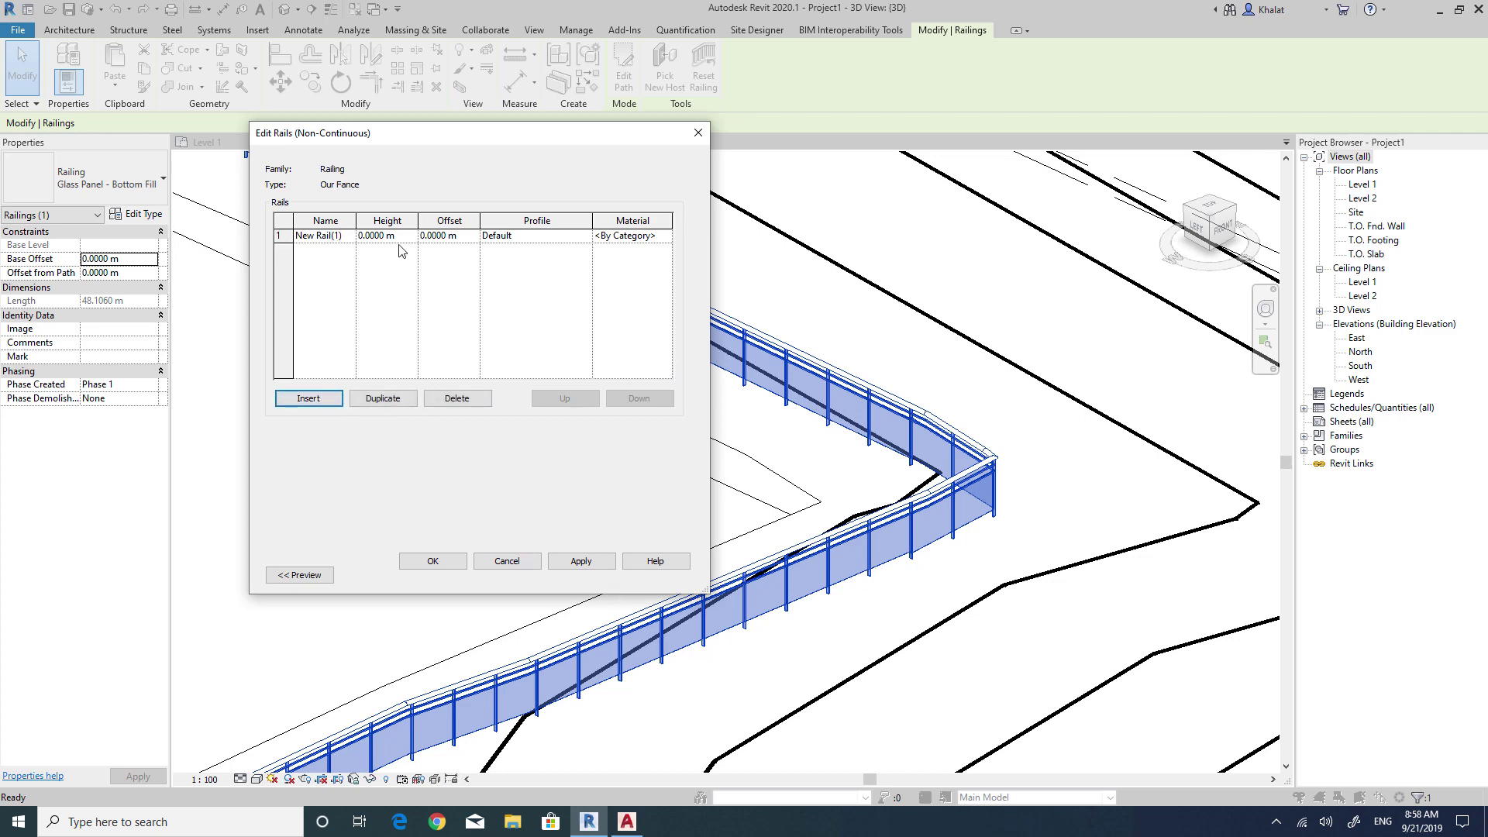
click(412, 564)
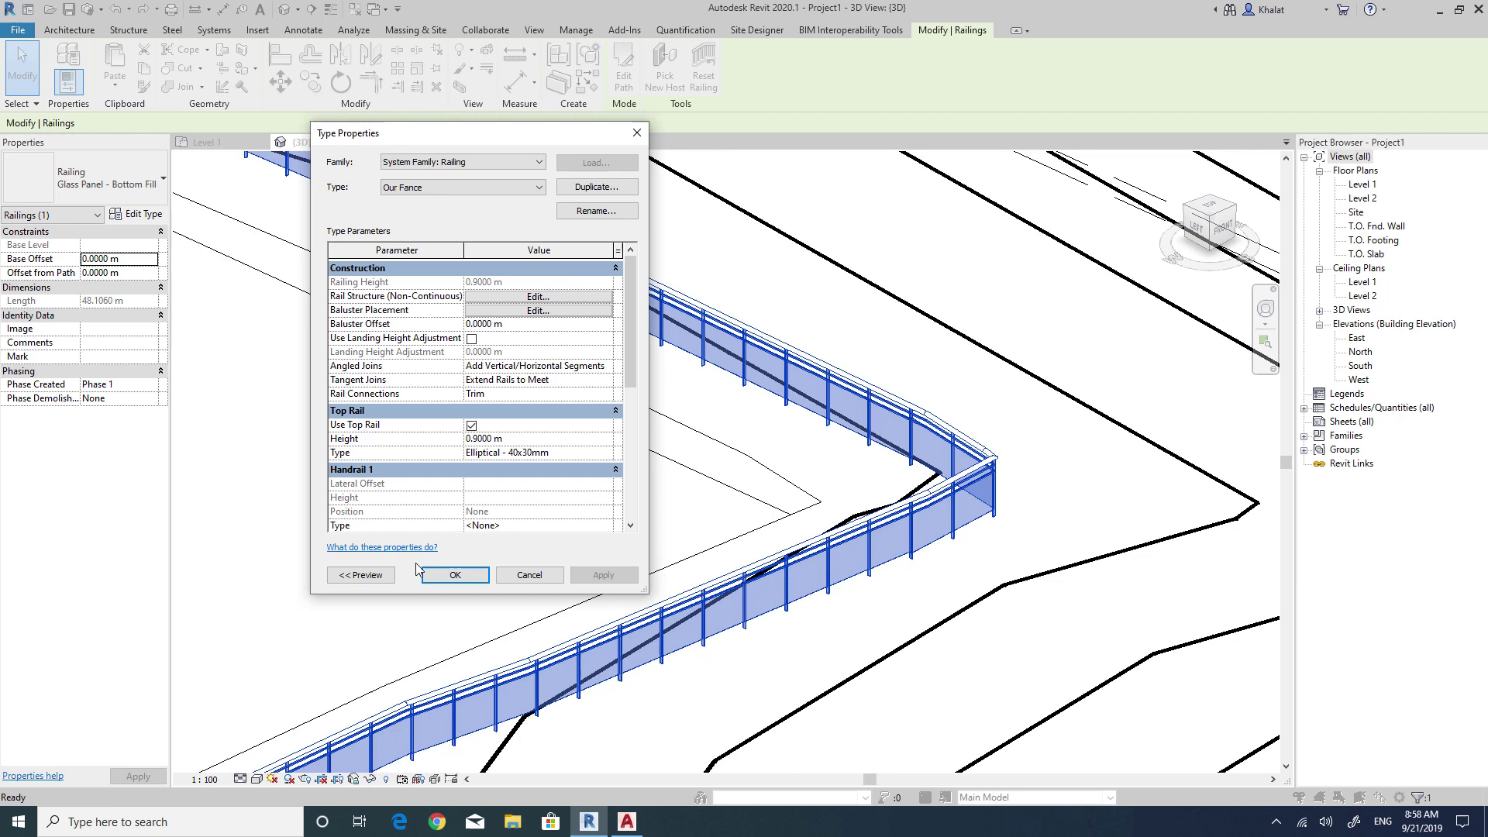
click(465, 574)
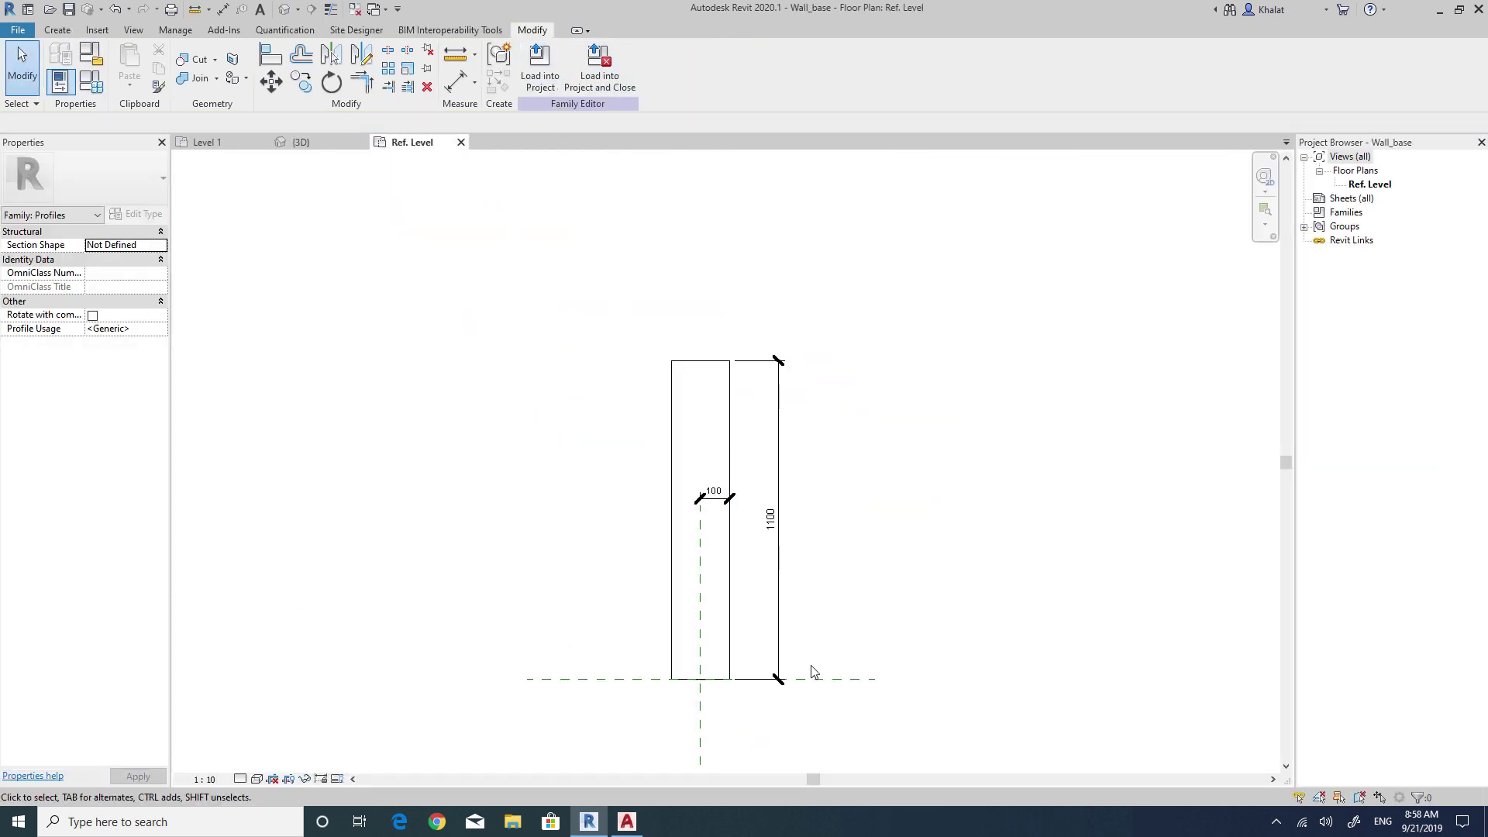
Load the Wall_base profile into the project and return to the 3D view.
click(540, 72)
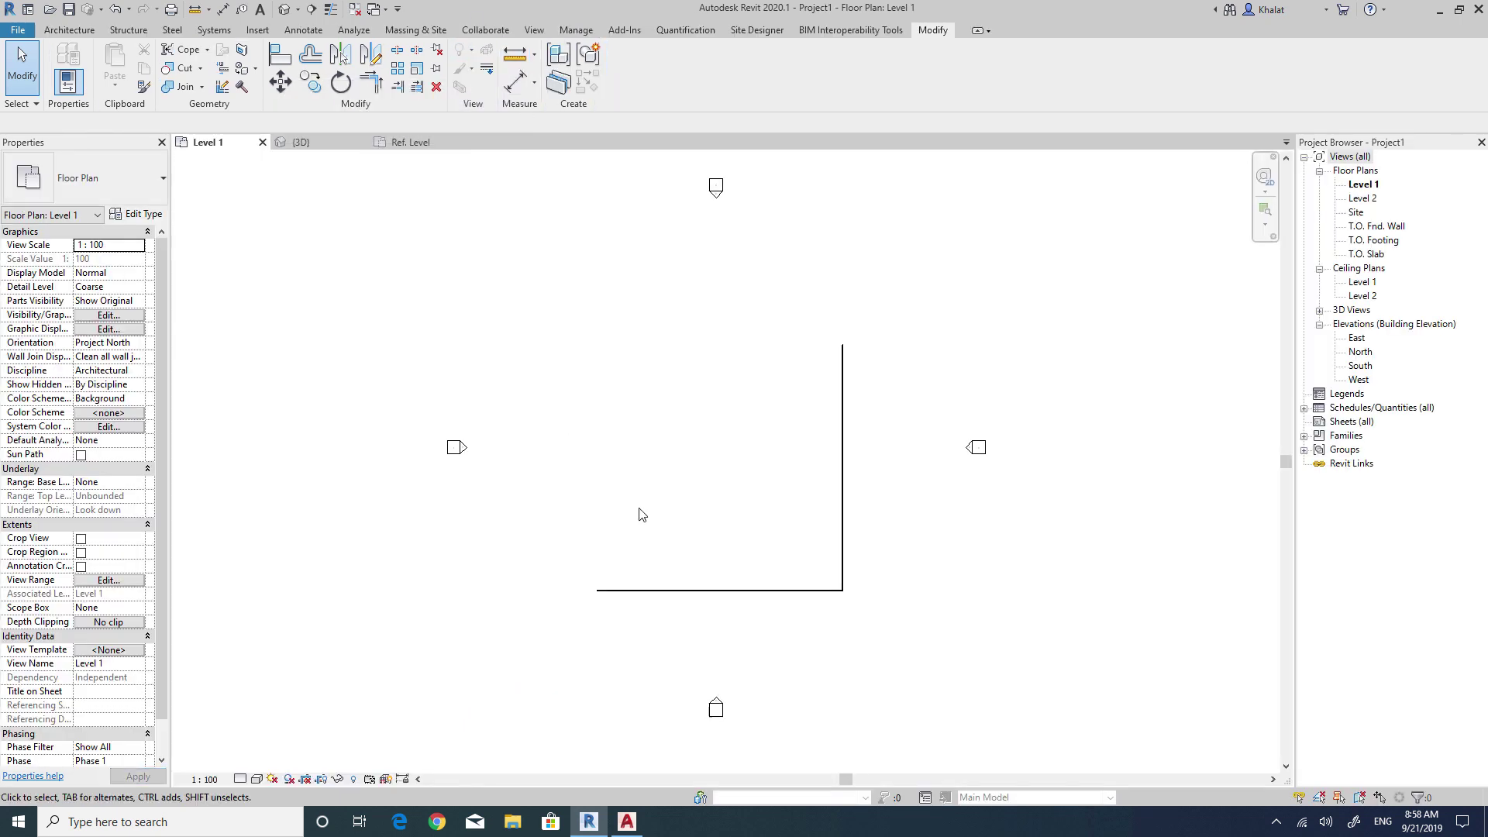
click(318, 145)
click(138, 214)
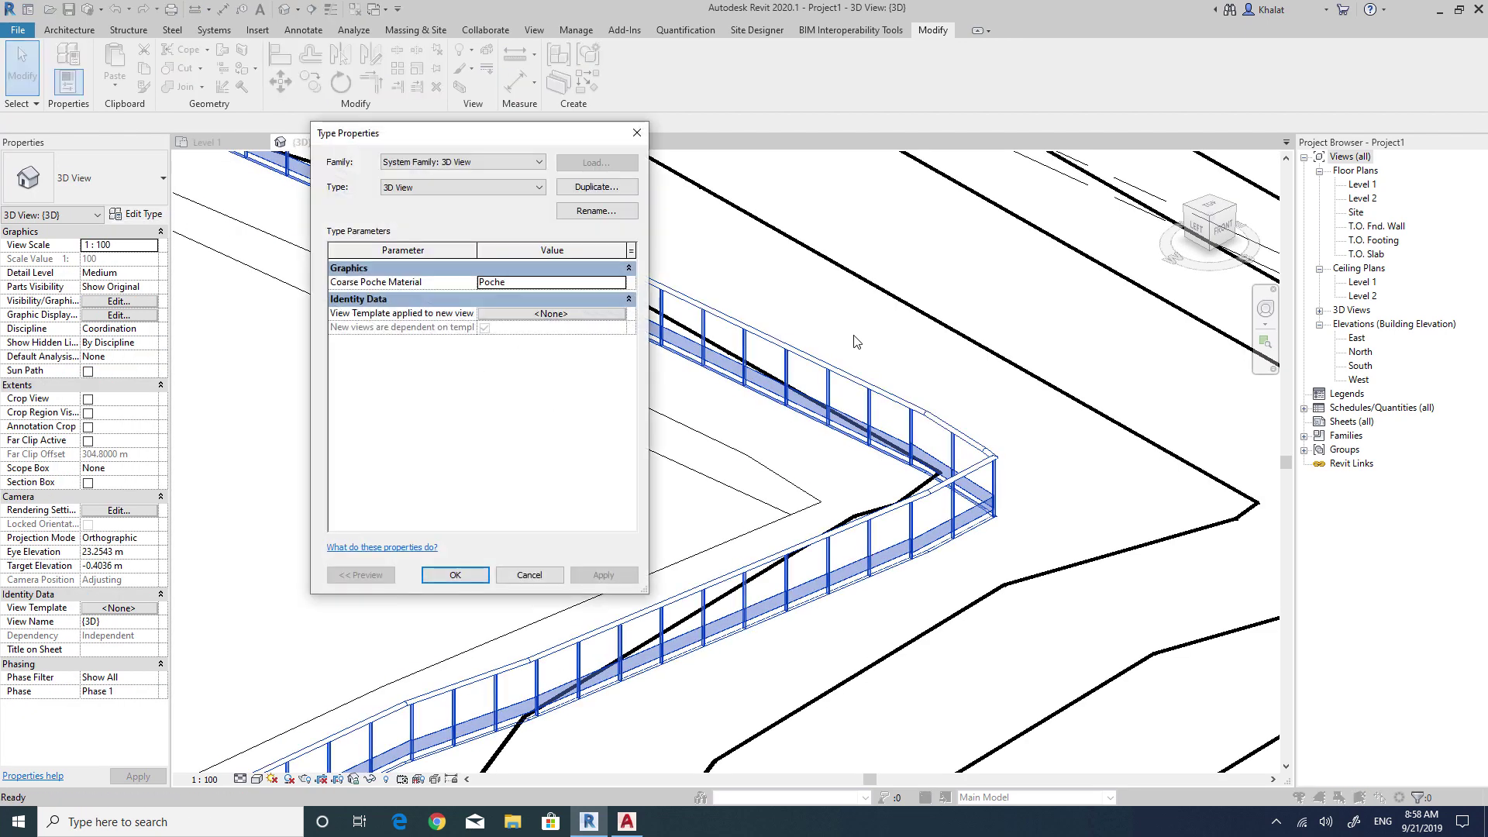
drag(462, 142, 403, 139)
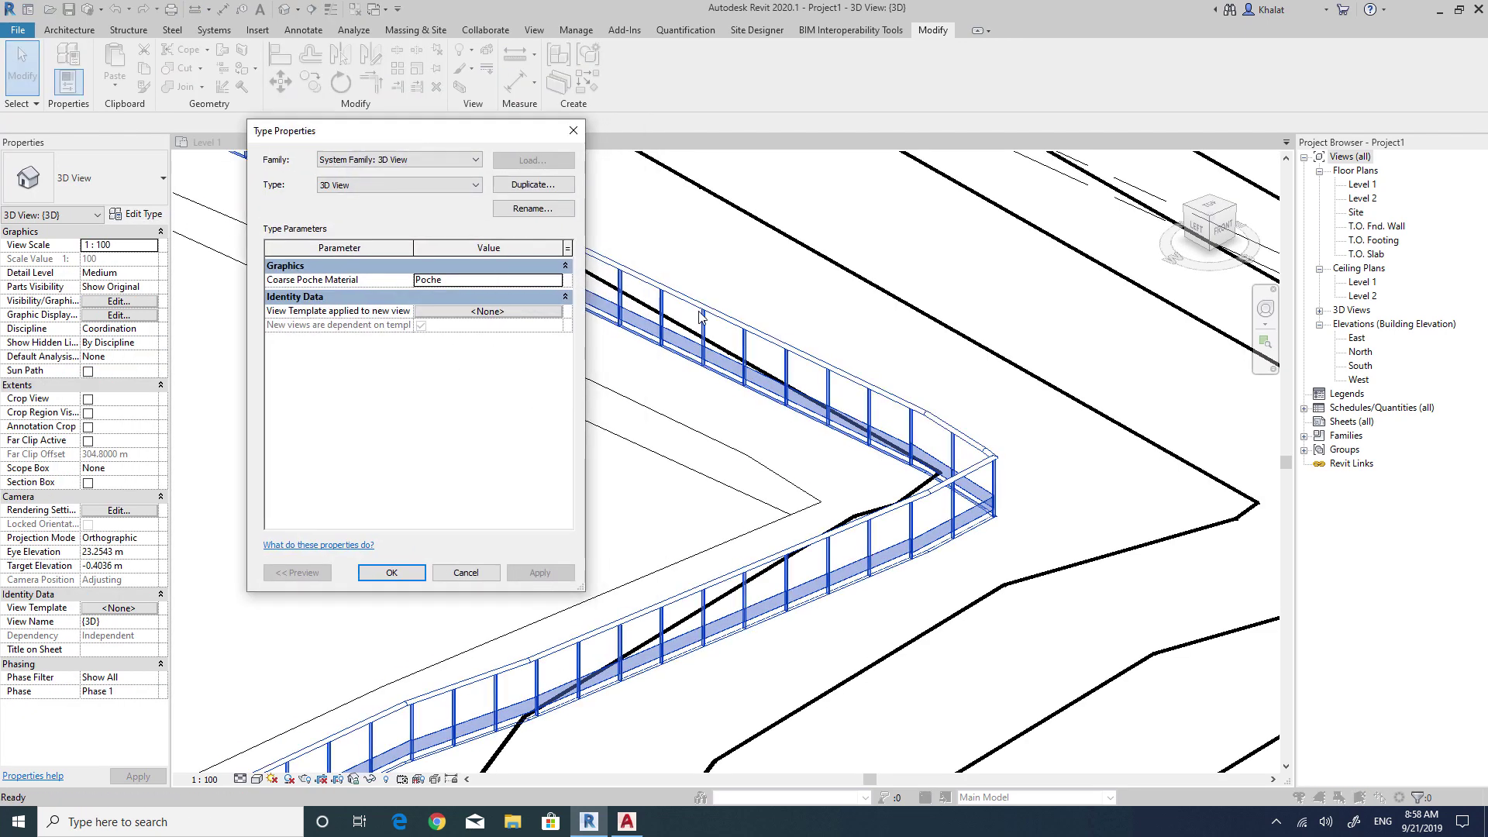
click(574, 131)
Set Our Fance's New Rail(1) profile to Wall_base : Wall_base and apply.
click(657, 289)
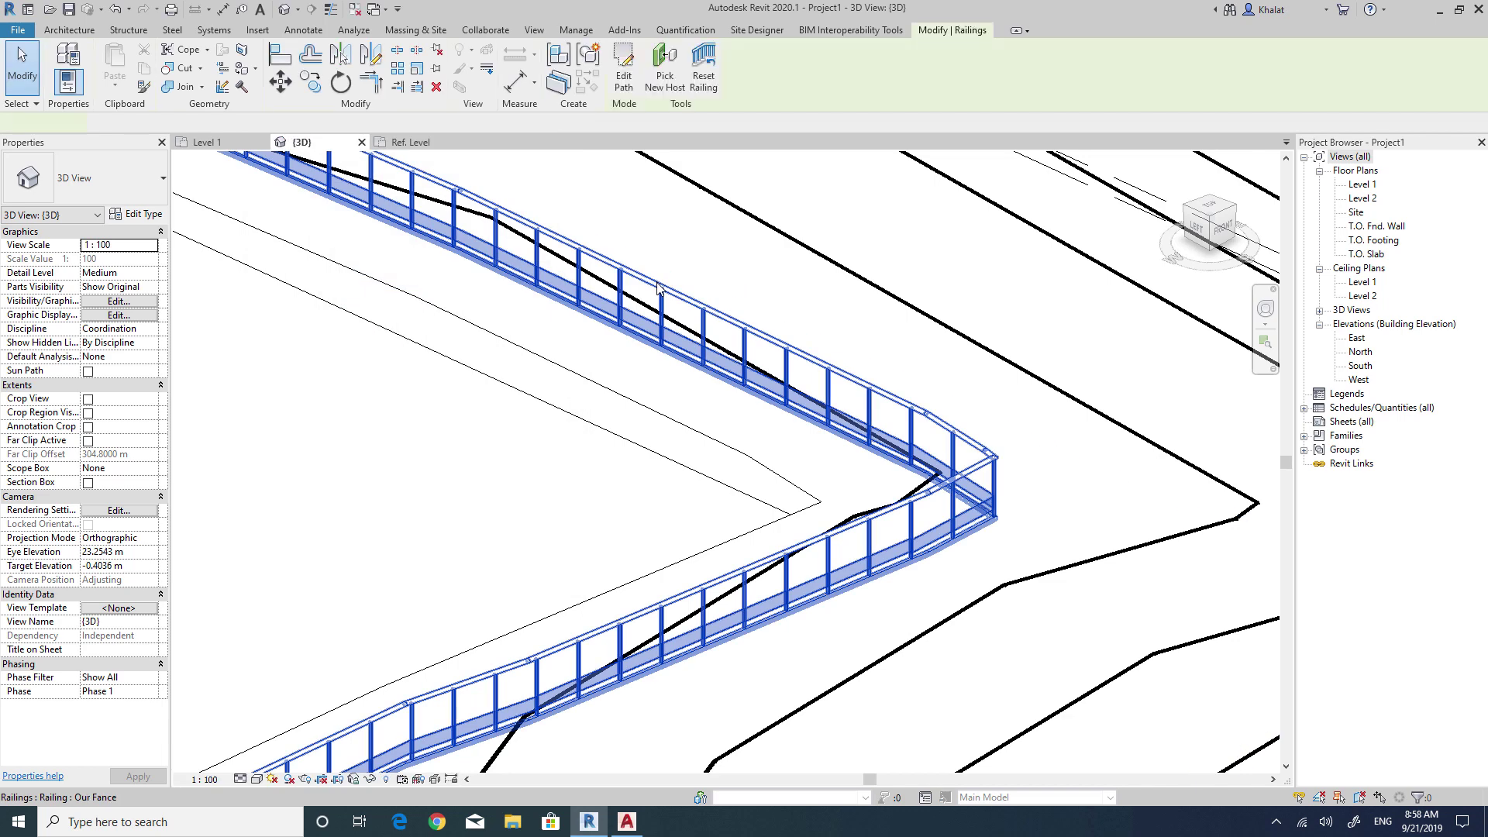
click(144, 214)
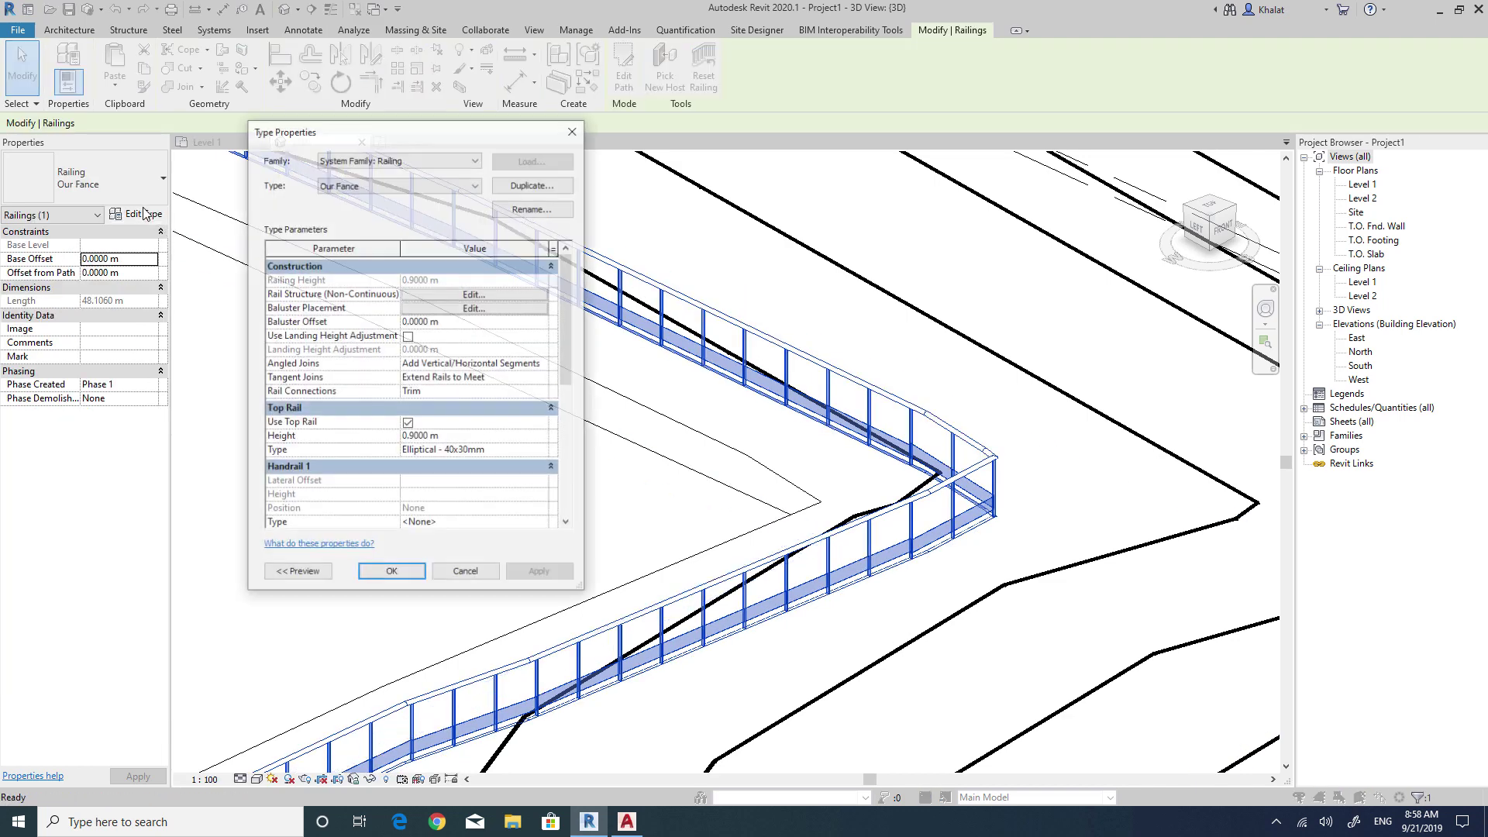
click(486, 296)
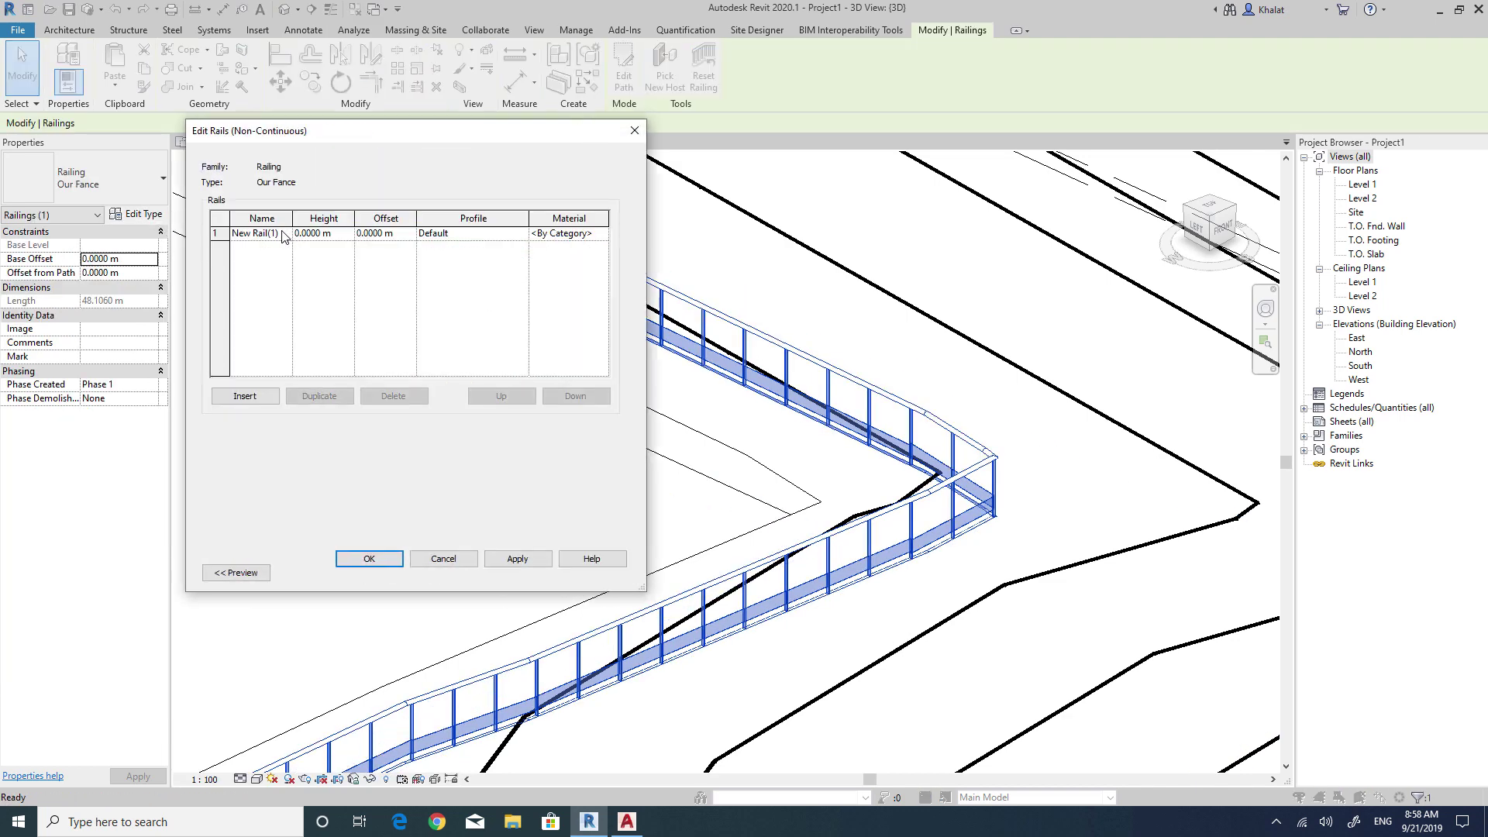
click(496, 235)
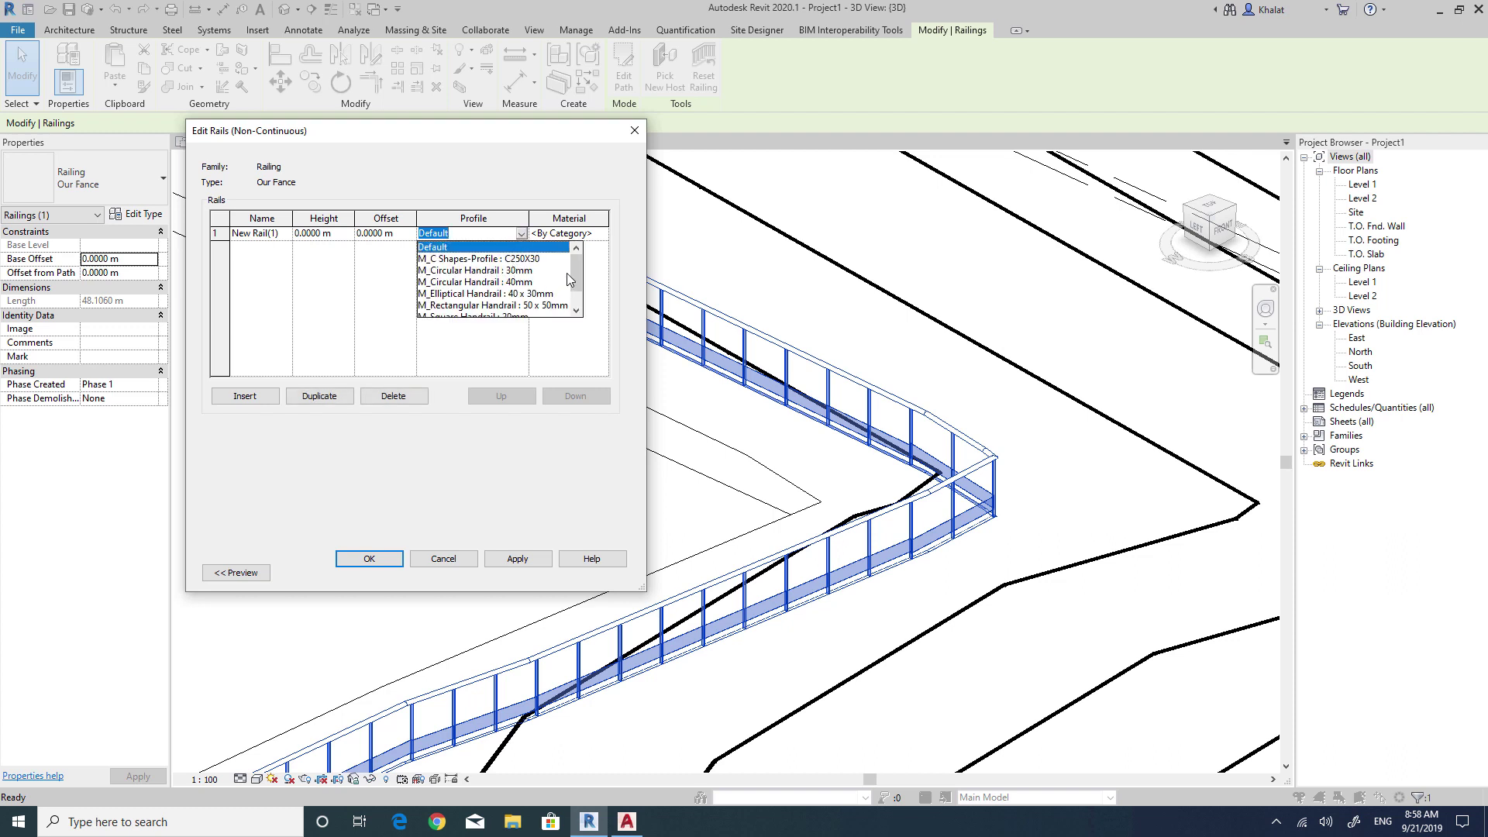
scroll(568, 279, down, 2)
click(465, 311)
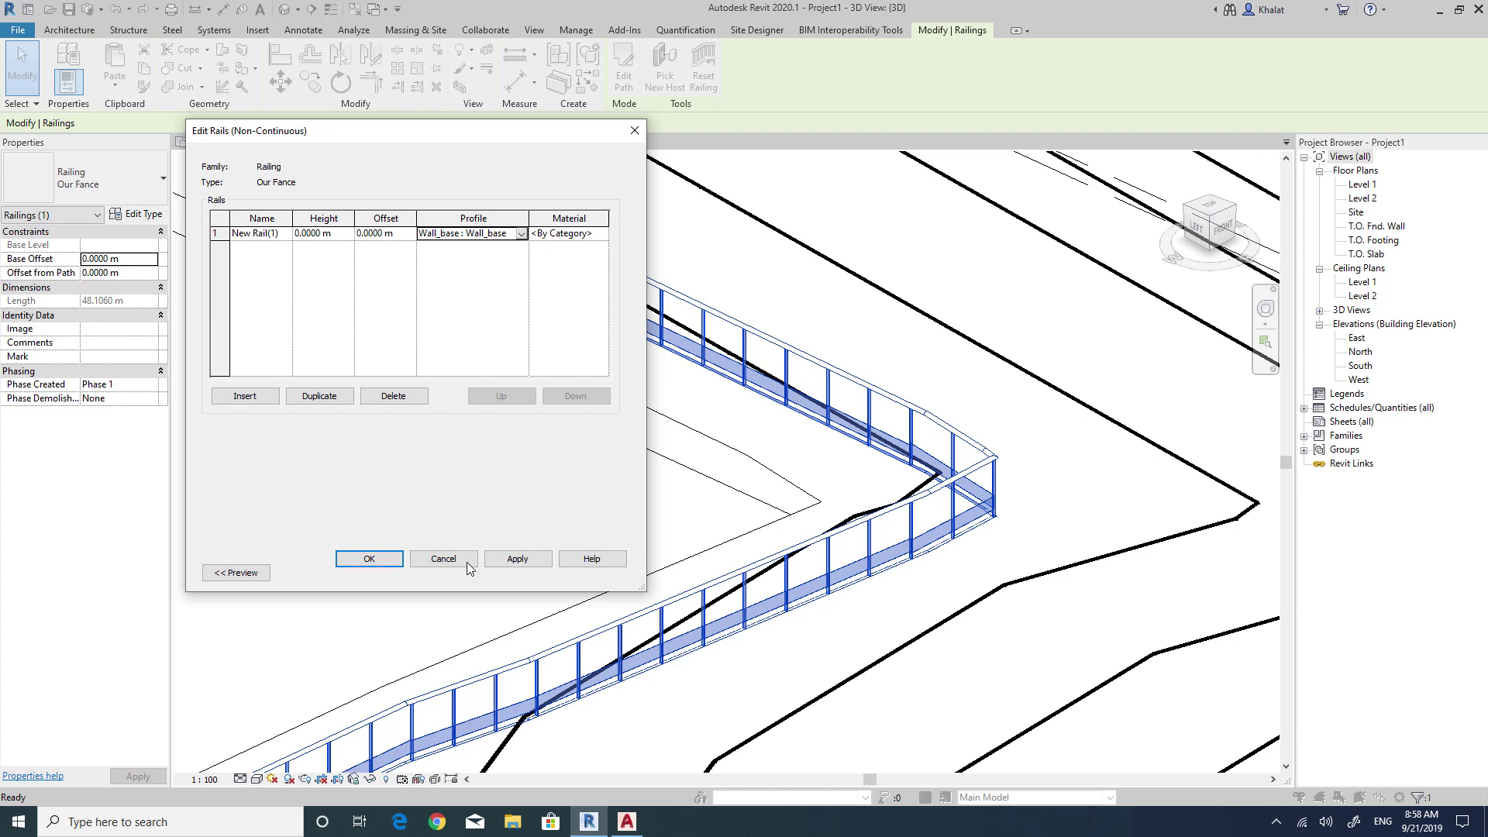
click(519, 559)
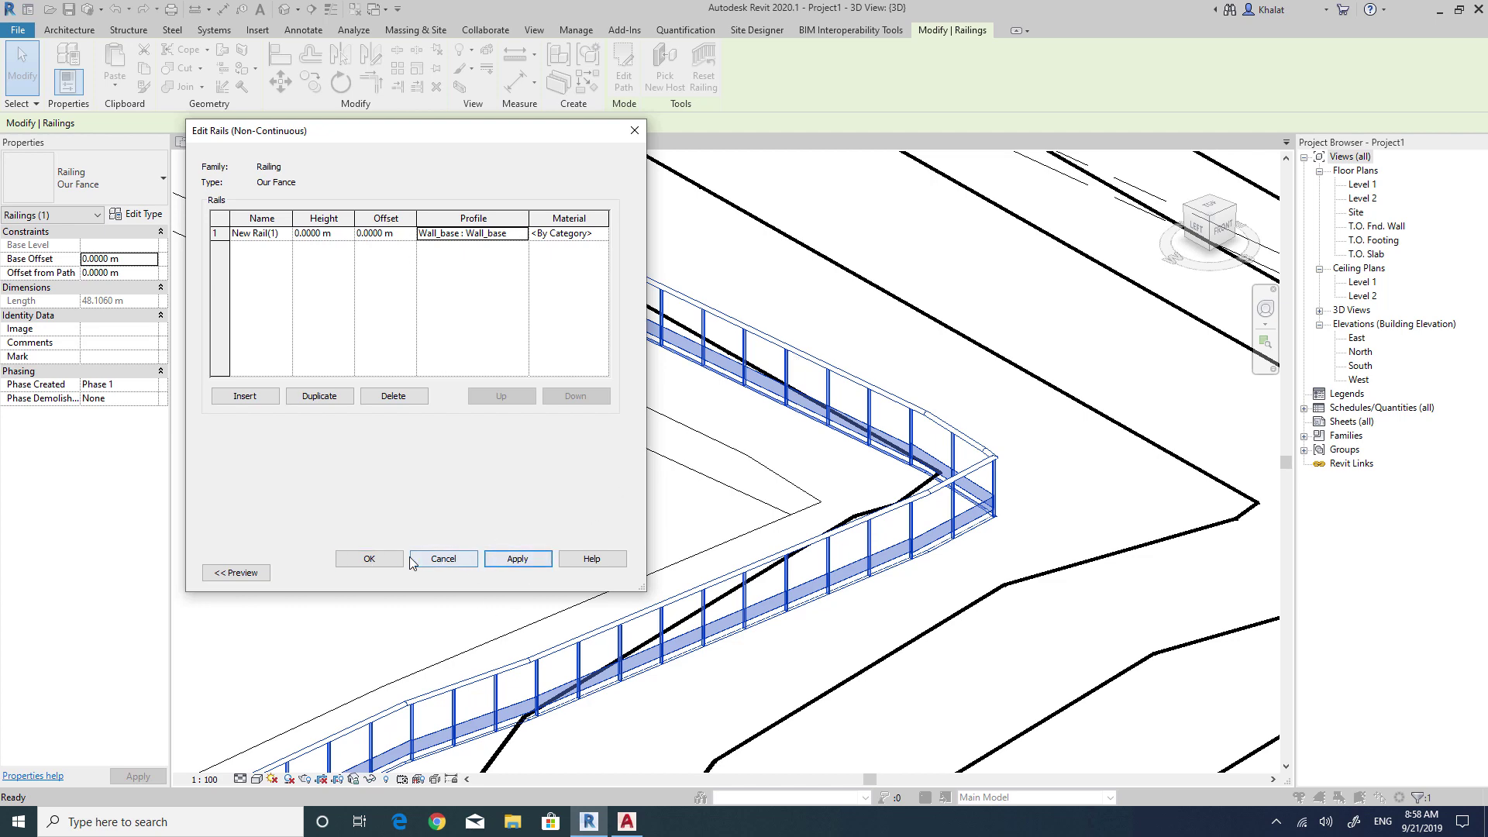
click(394, 562)
click(527, 578)
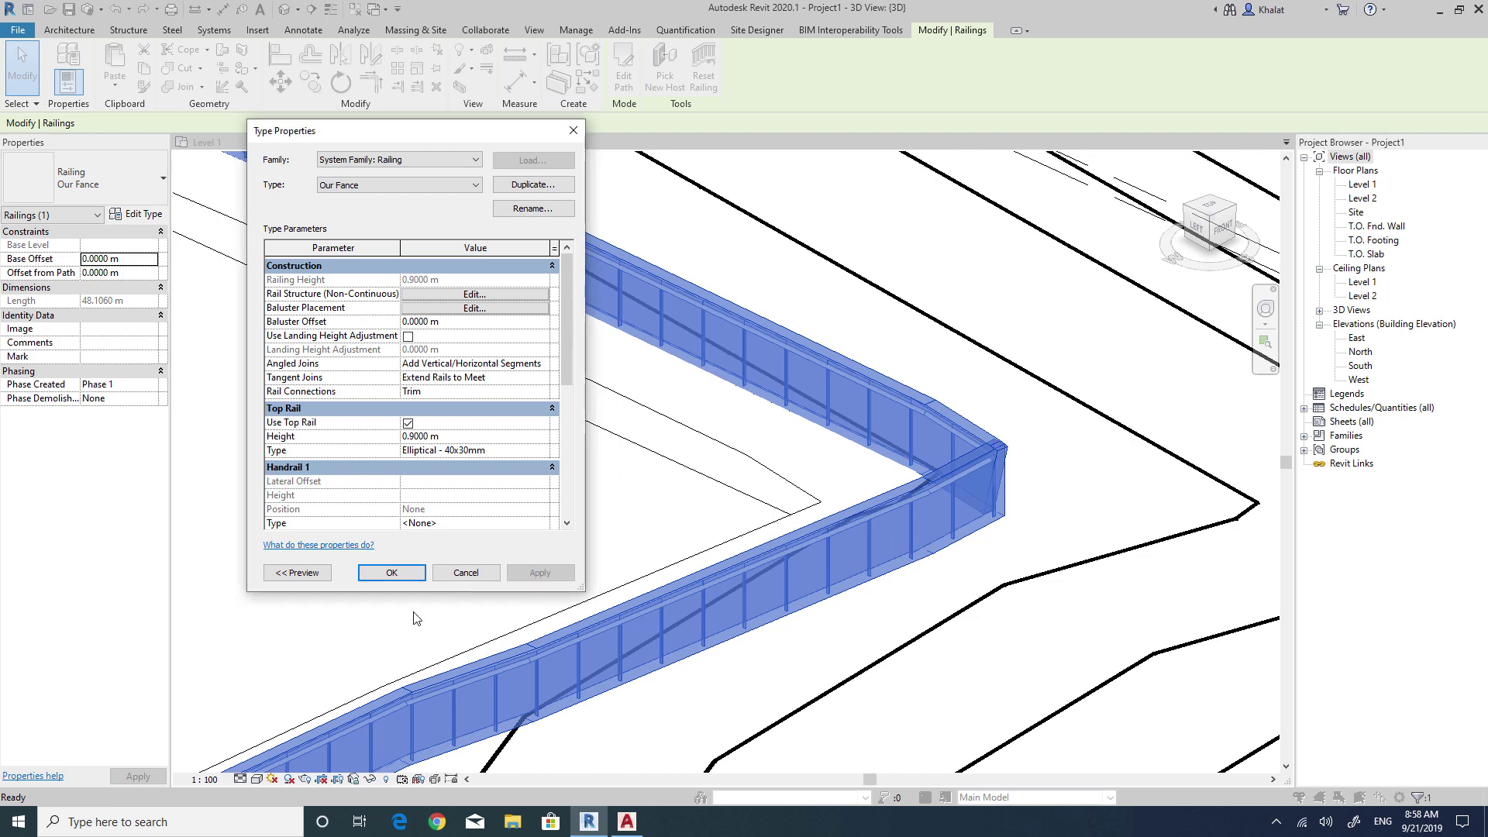
click(391, 572)
scroll(744, 465, down, 3)
Turn off Use Top Rail in the Our Fance type, dismissing the baluster warning.
scroll(744, 465, down, 2)
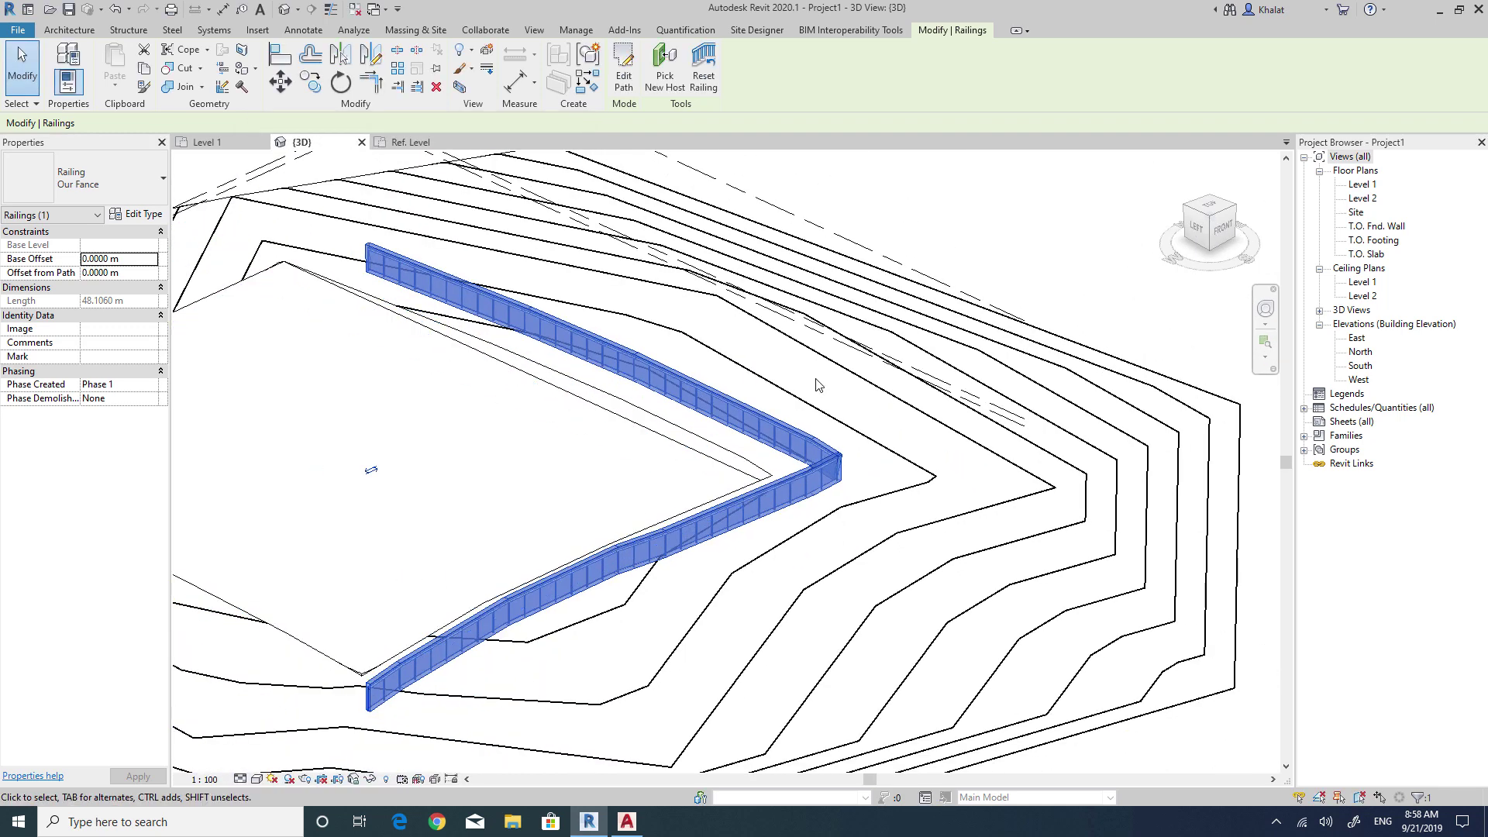
key(Escape)
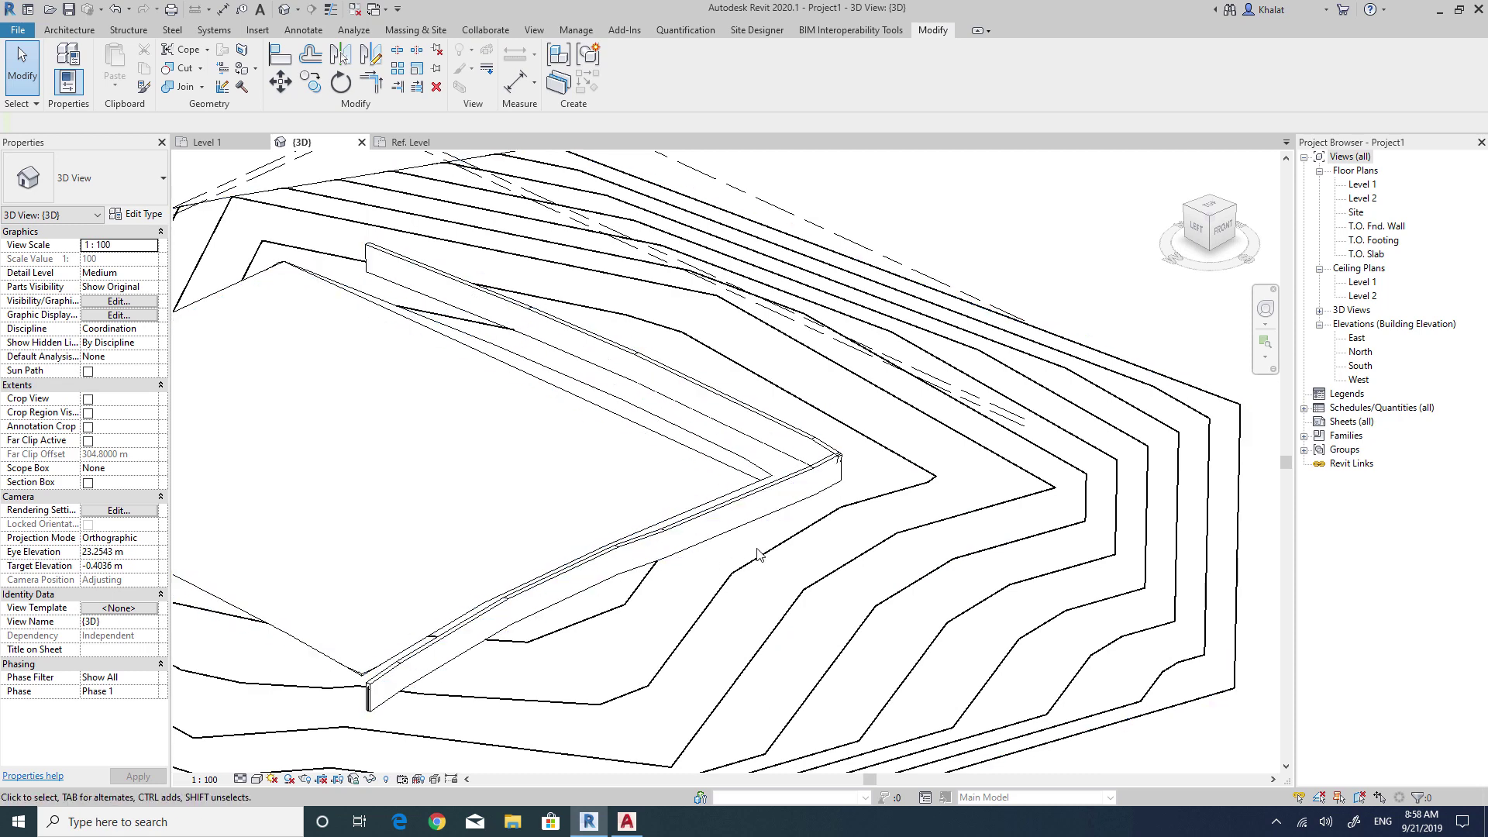
scroll(527, 310, up, 3)
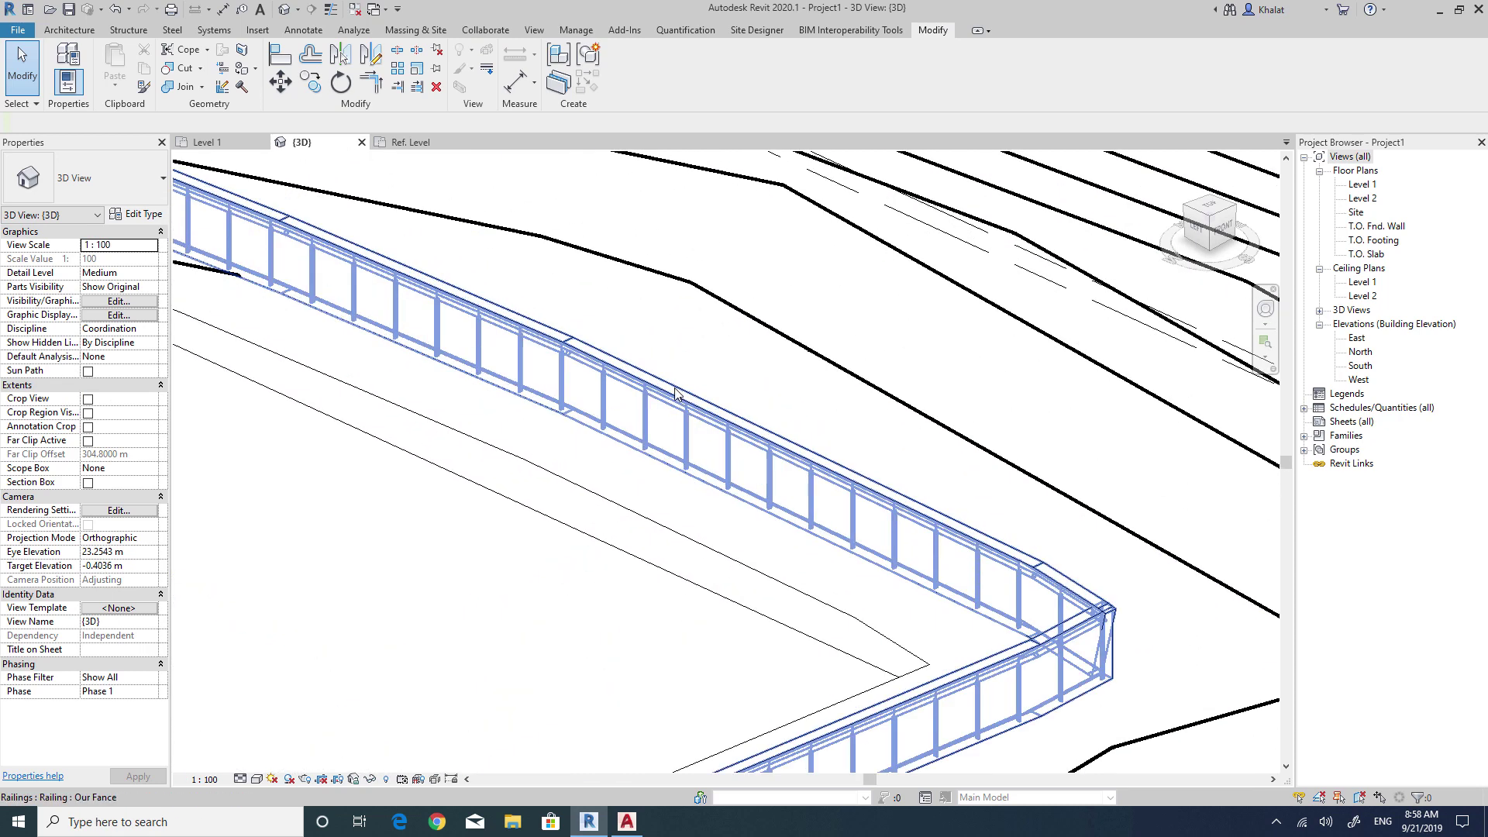
click(664, 395)
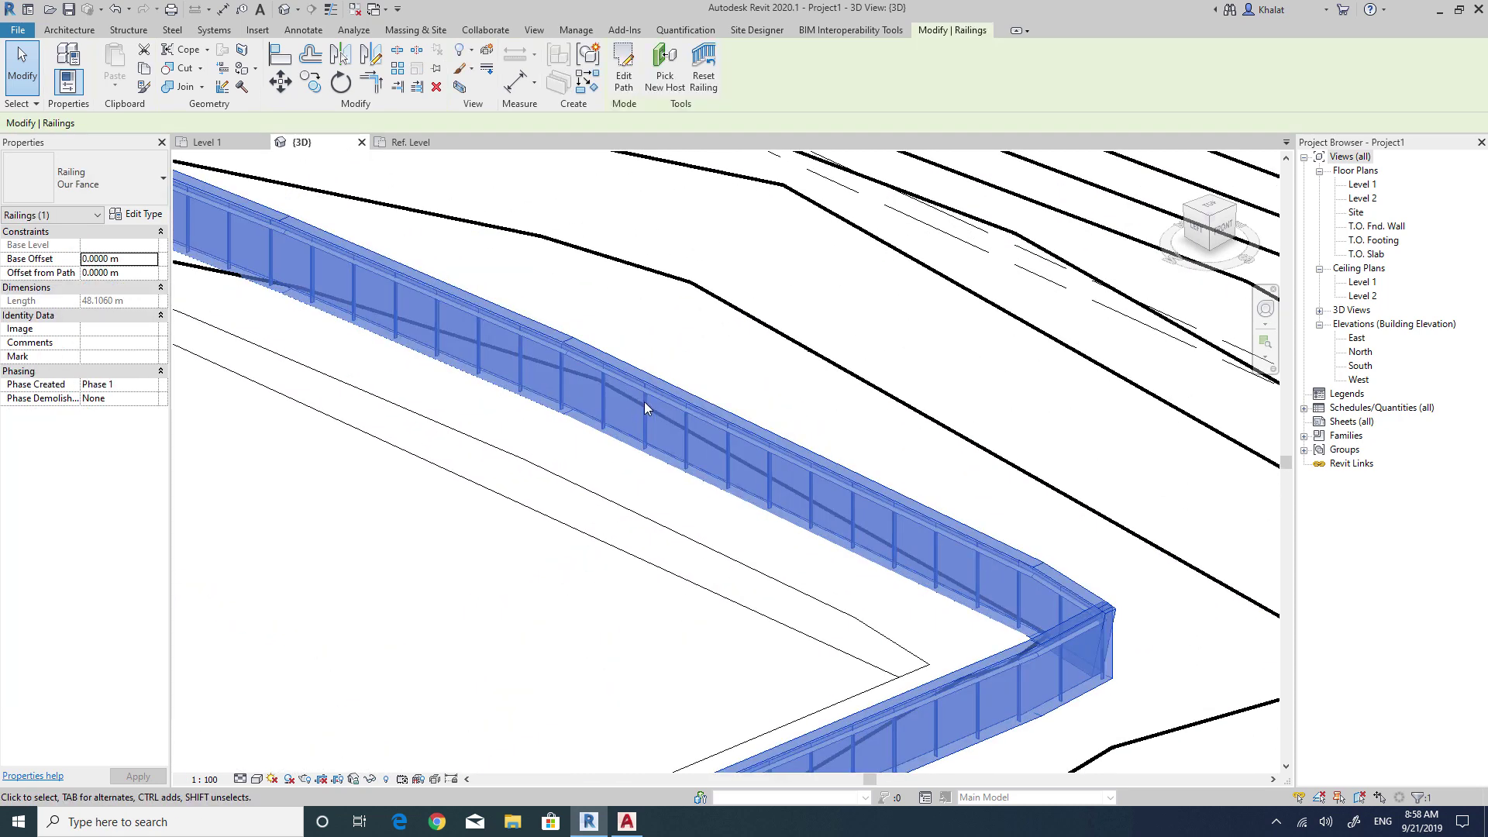
click(133, 217)
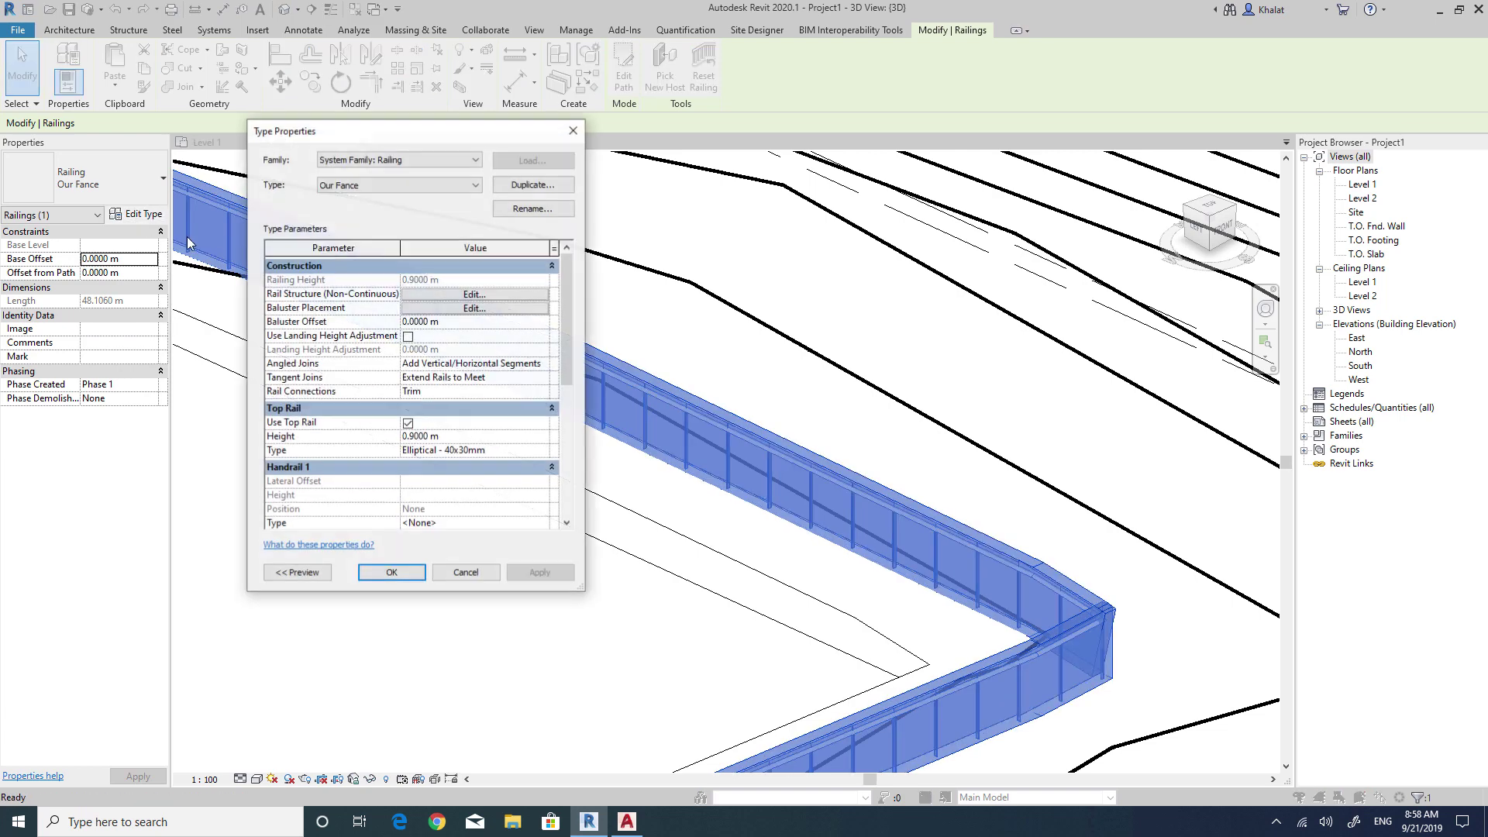
scroll(568, 358, down, 1)
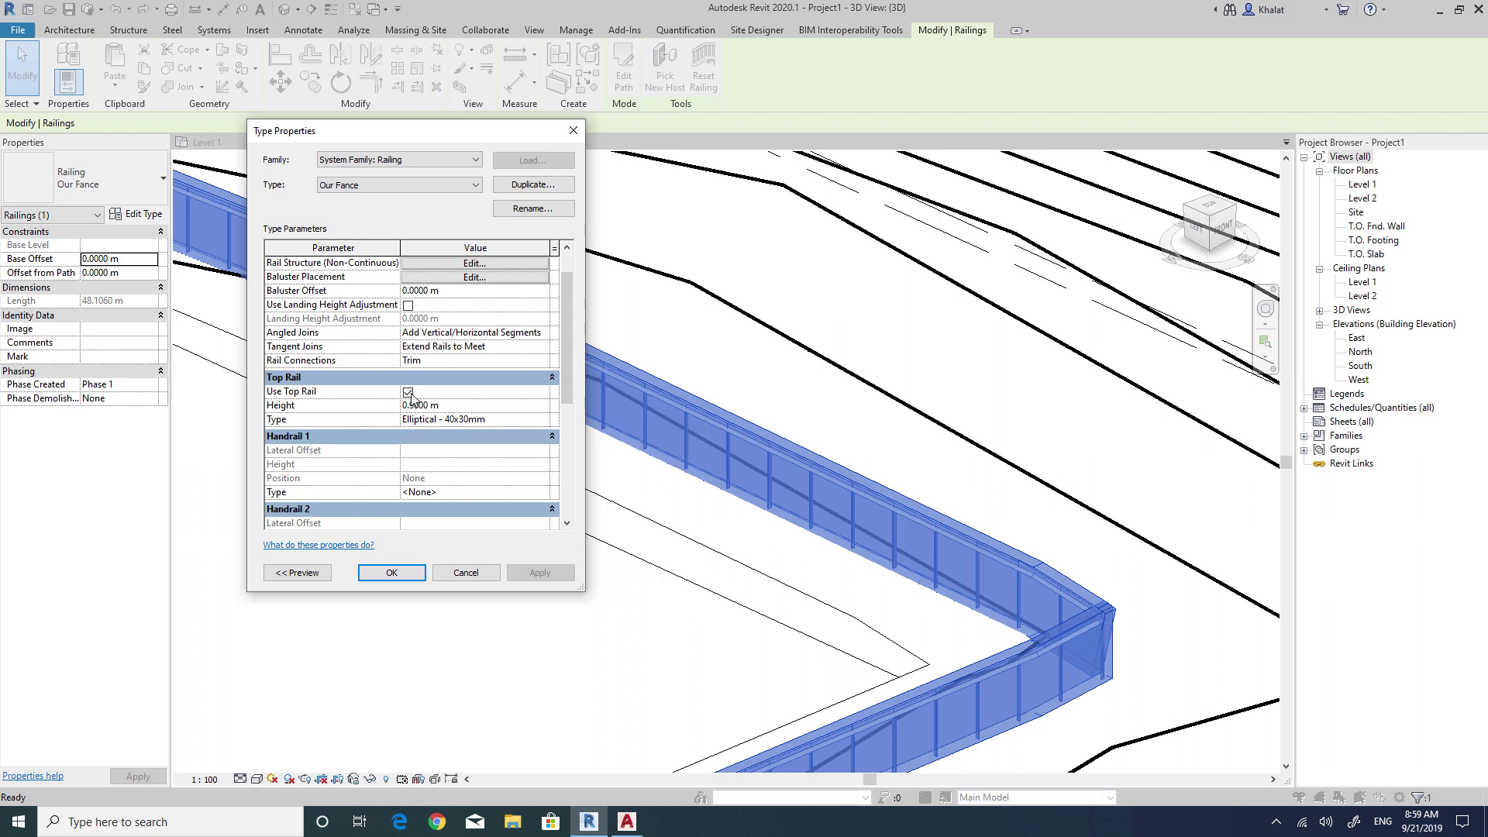
click(410, 394)
click(544, 578)
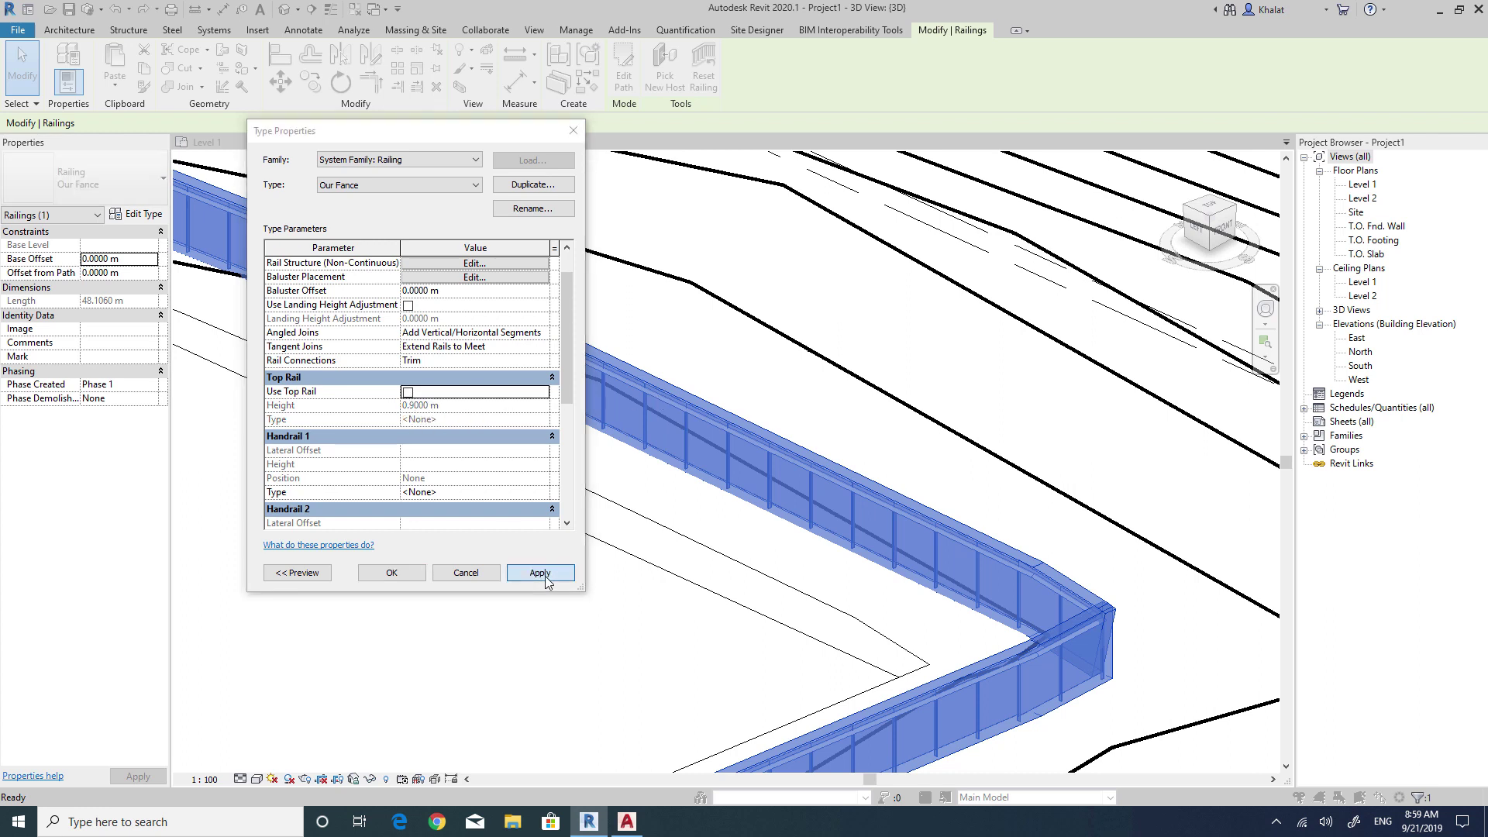
click(472, 417)
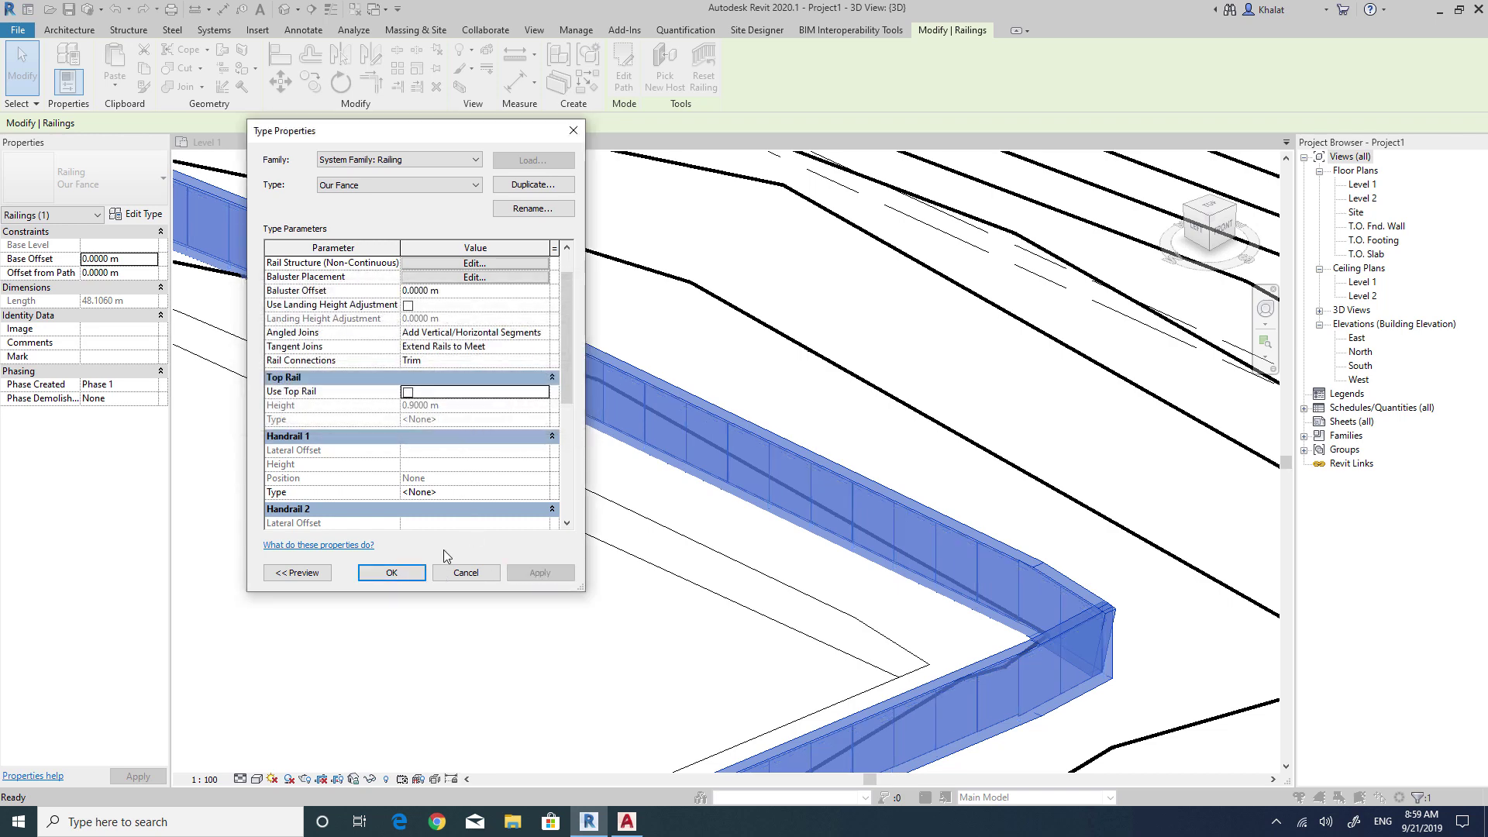
click(399, 580)
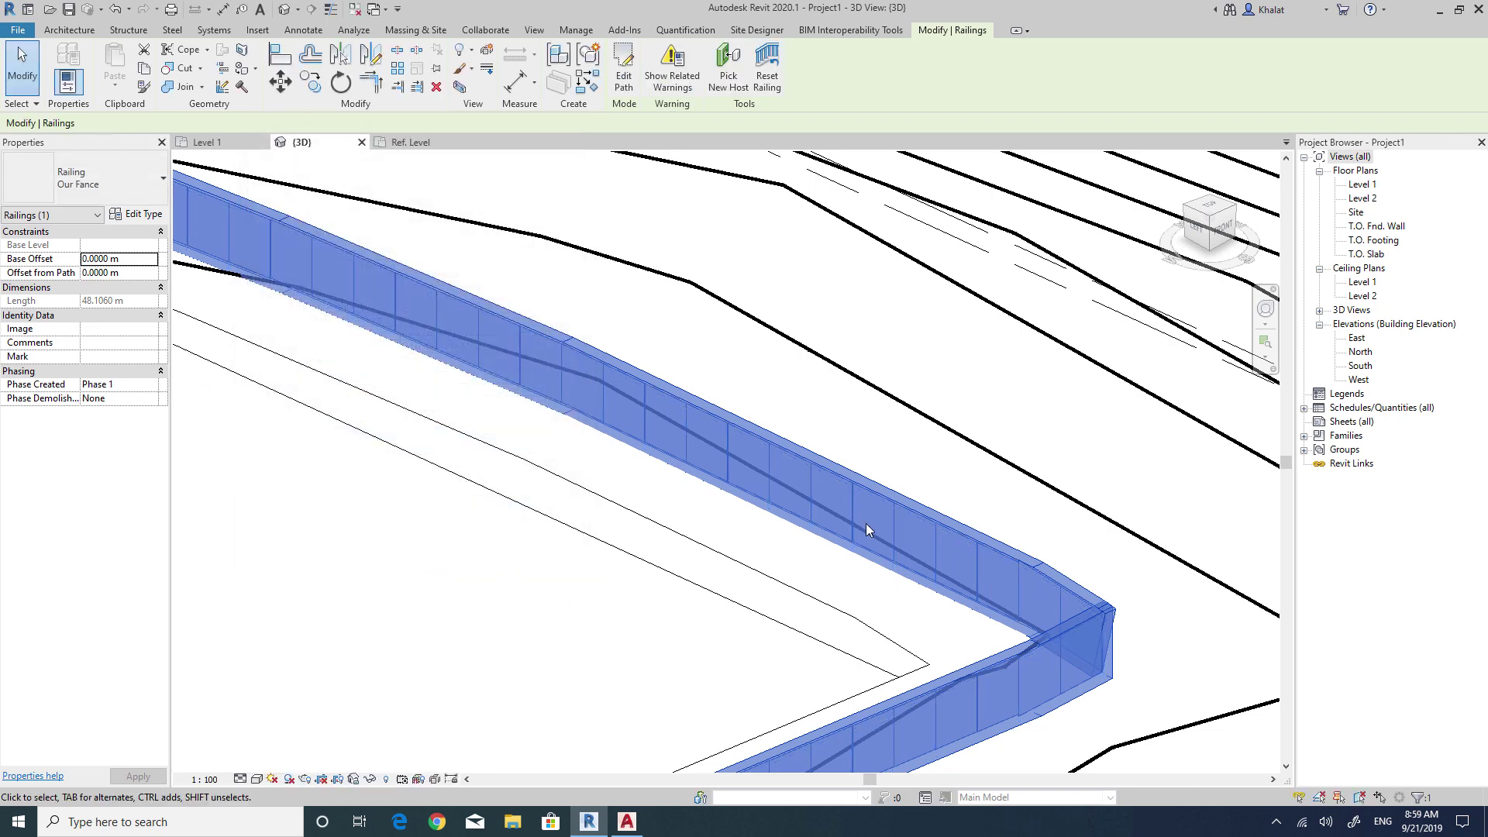
Rename Our Fance's single rail to Wall Base, then bring the AutoCAD fence detail forward.
click(950, 491)
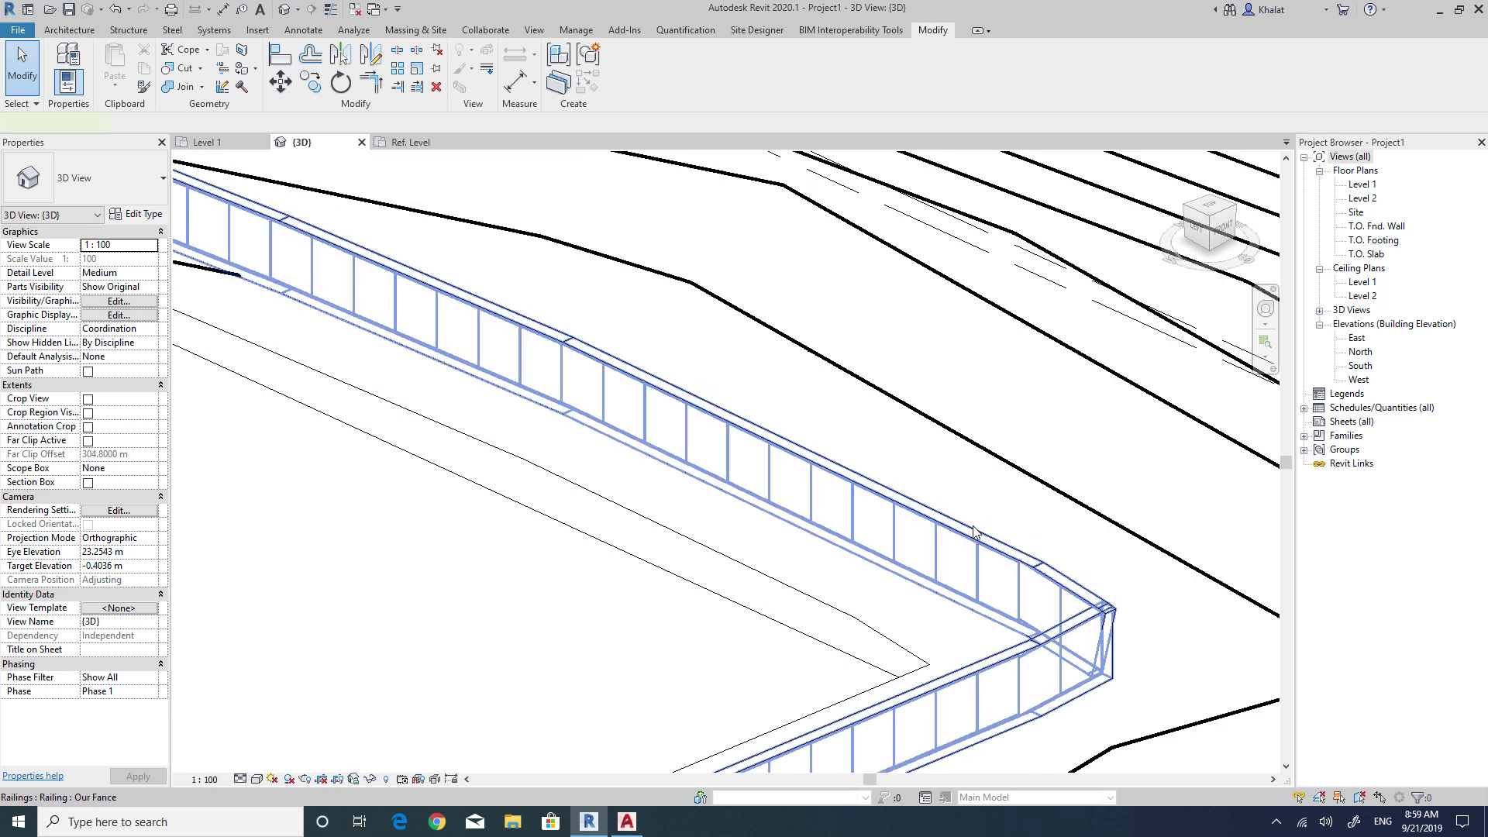
click(975, 531)
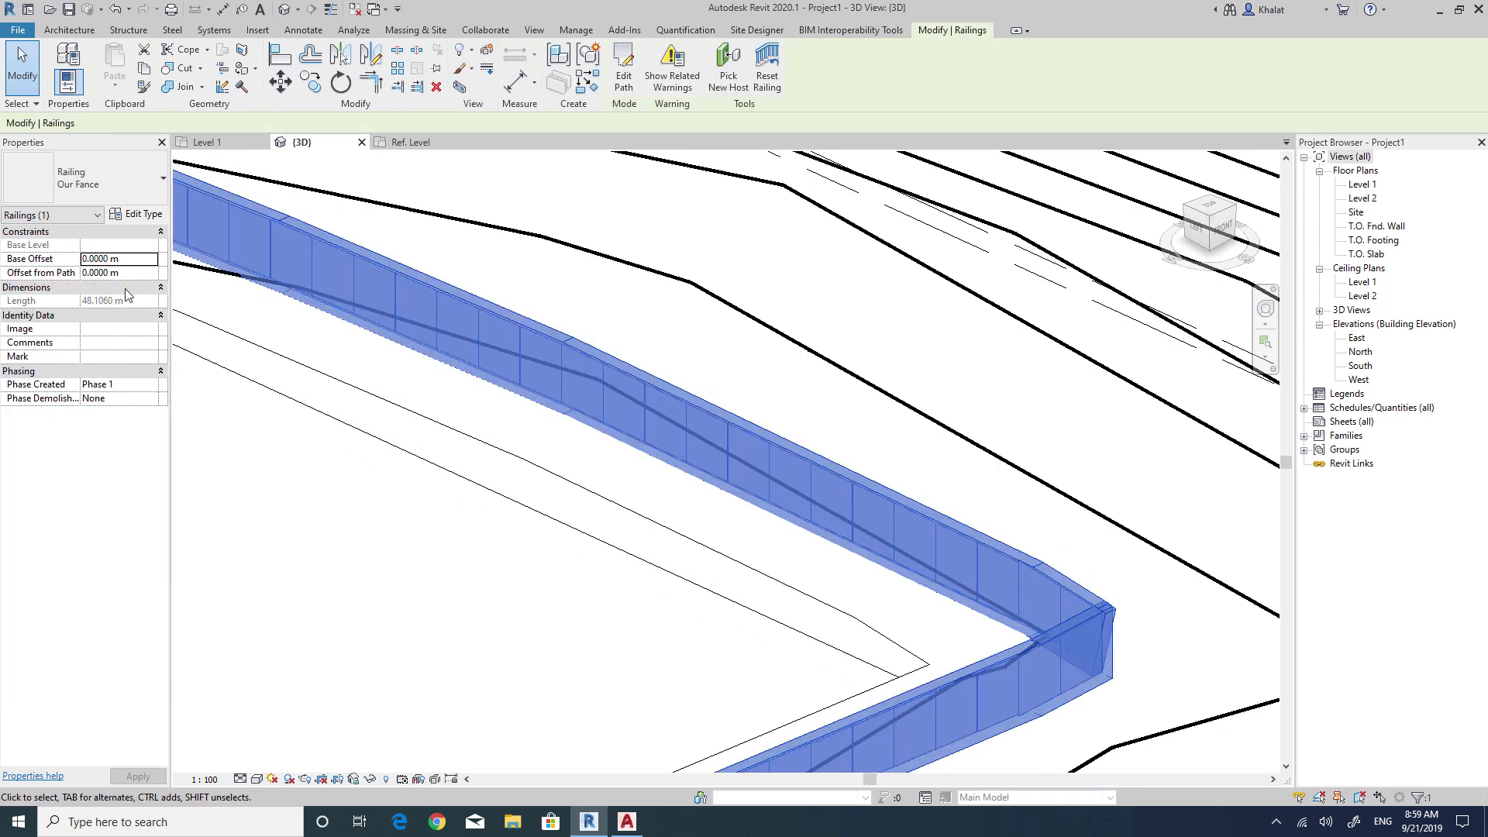
click(136, 215)
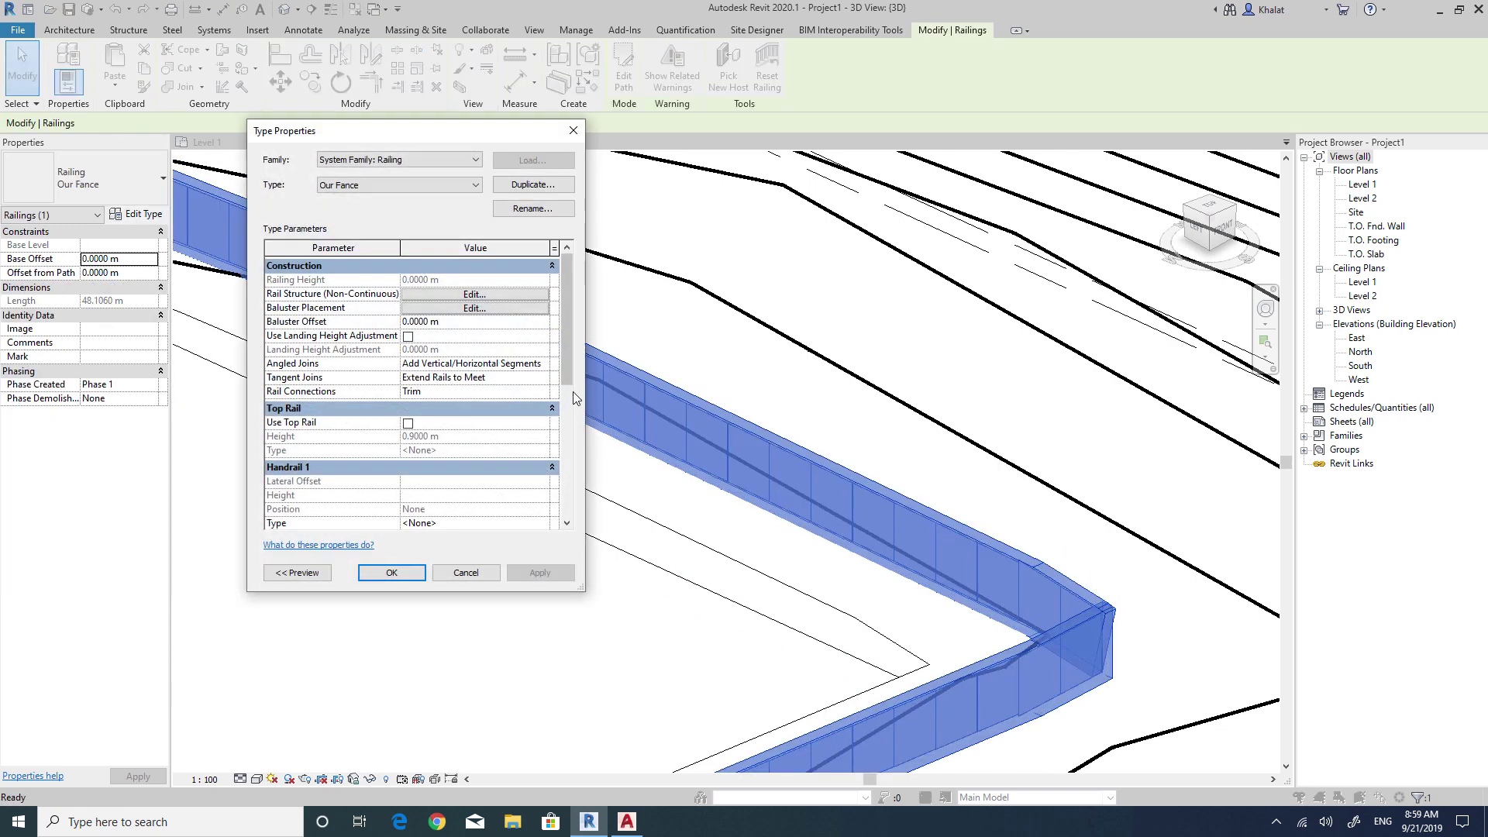
scroll(569, 361, down, 1)
scroll(569, 361, up, 1)
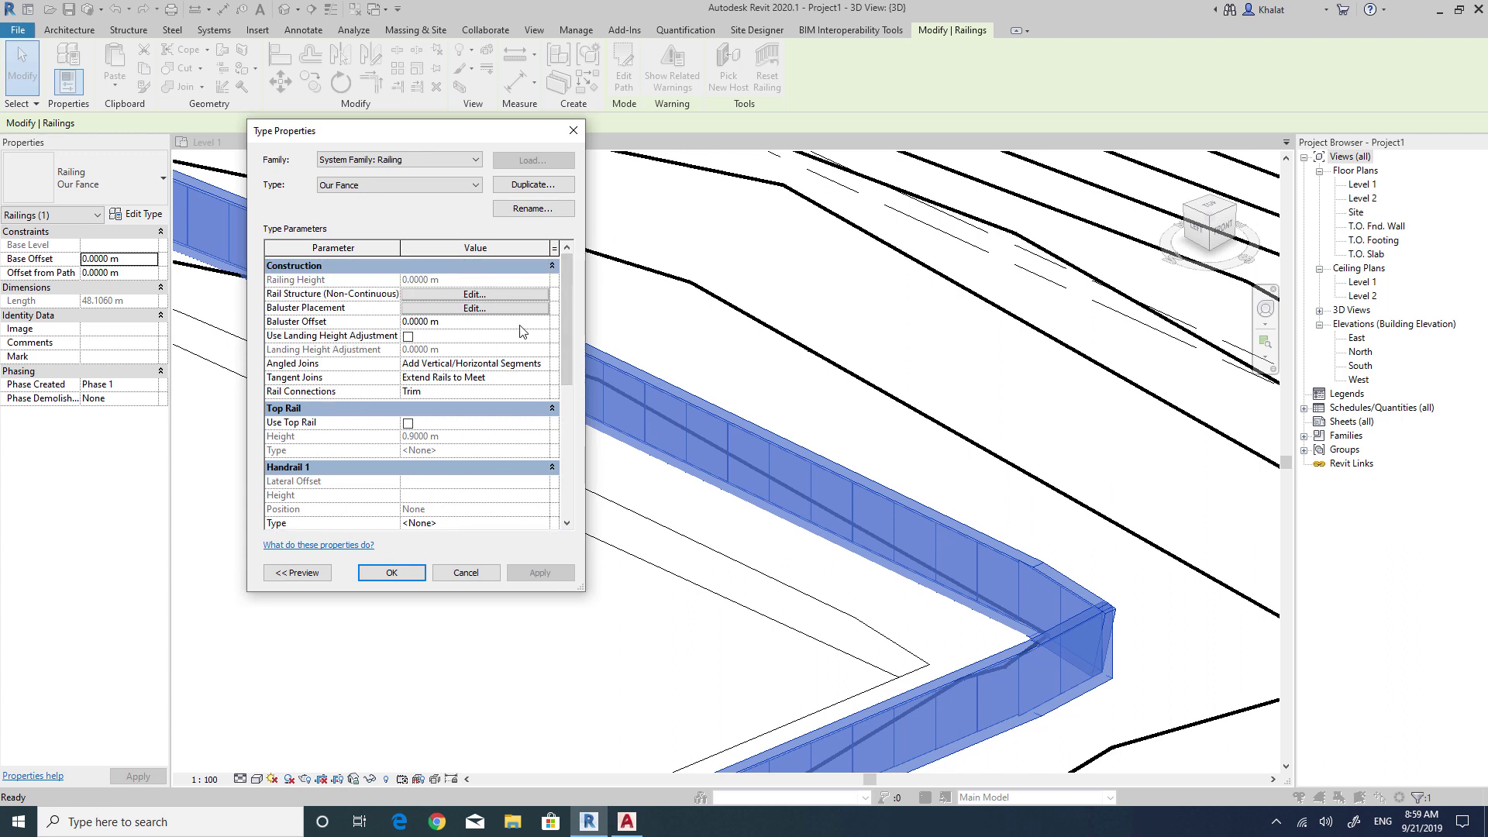
click(500, 296)
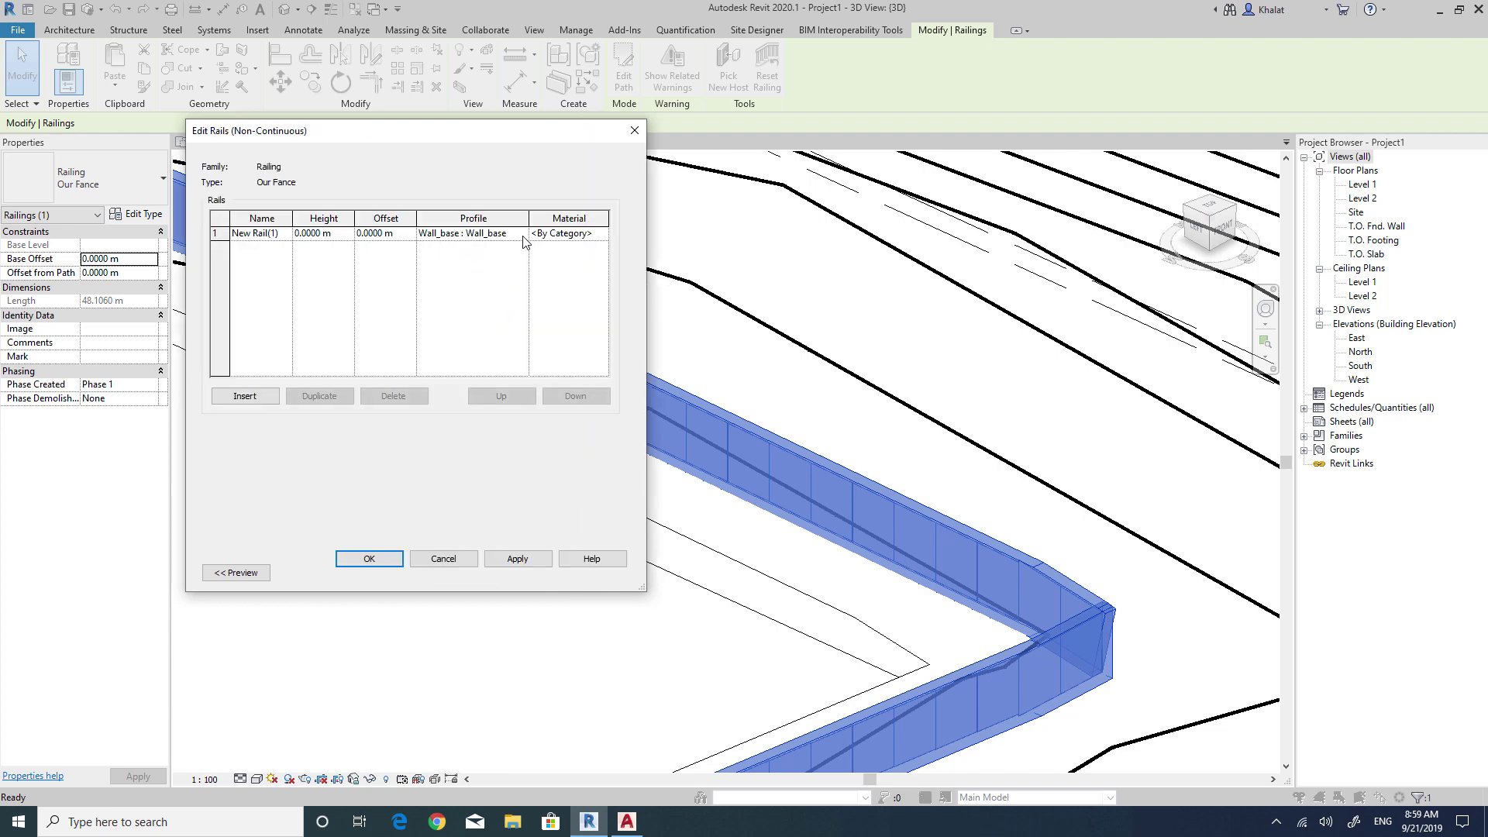
click(273, 235)
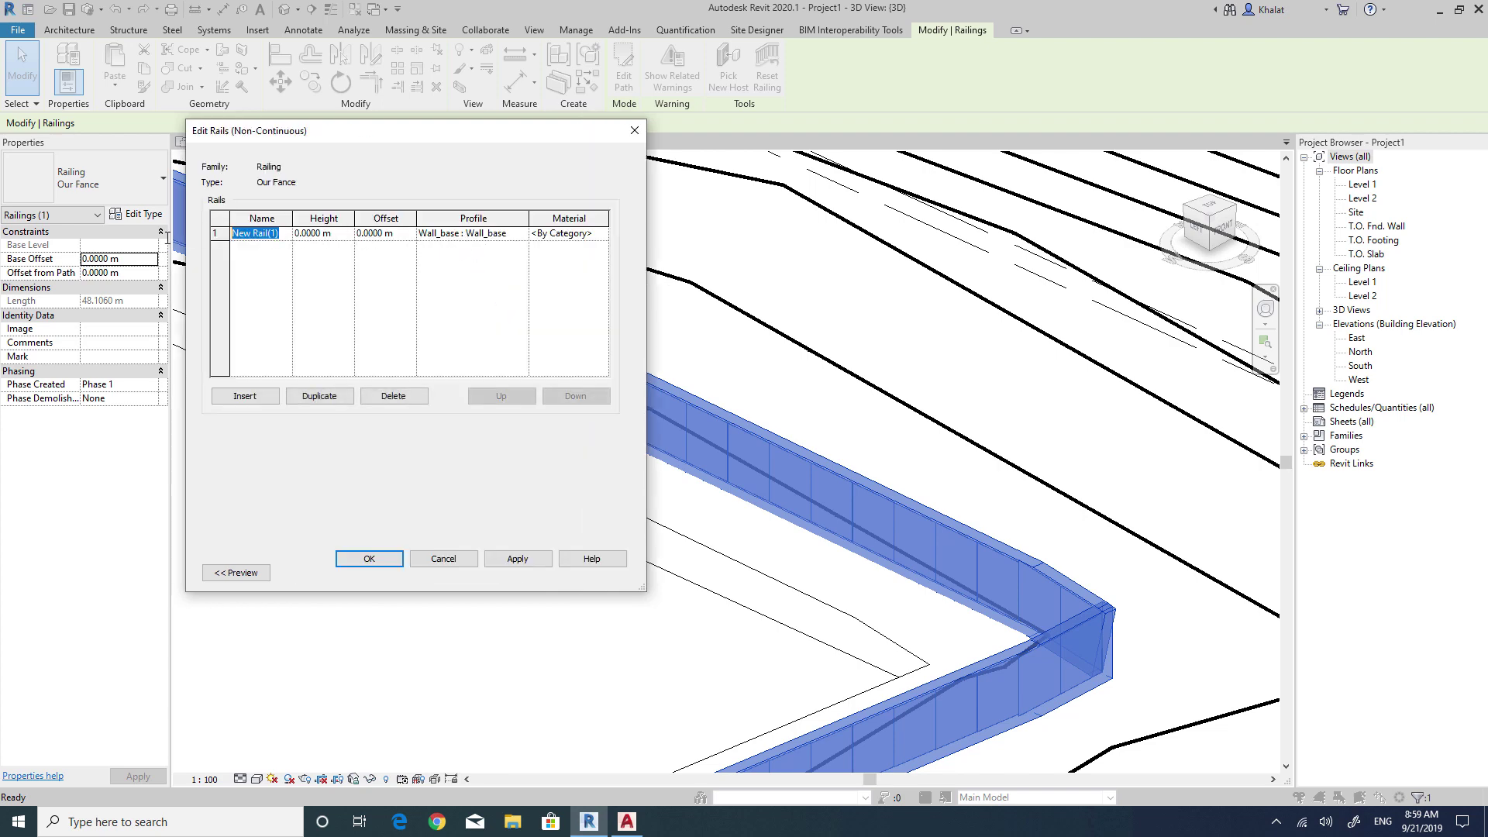
text(Wall Base)
click(371, 559)
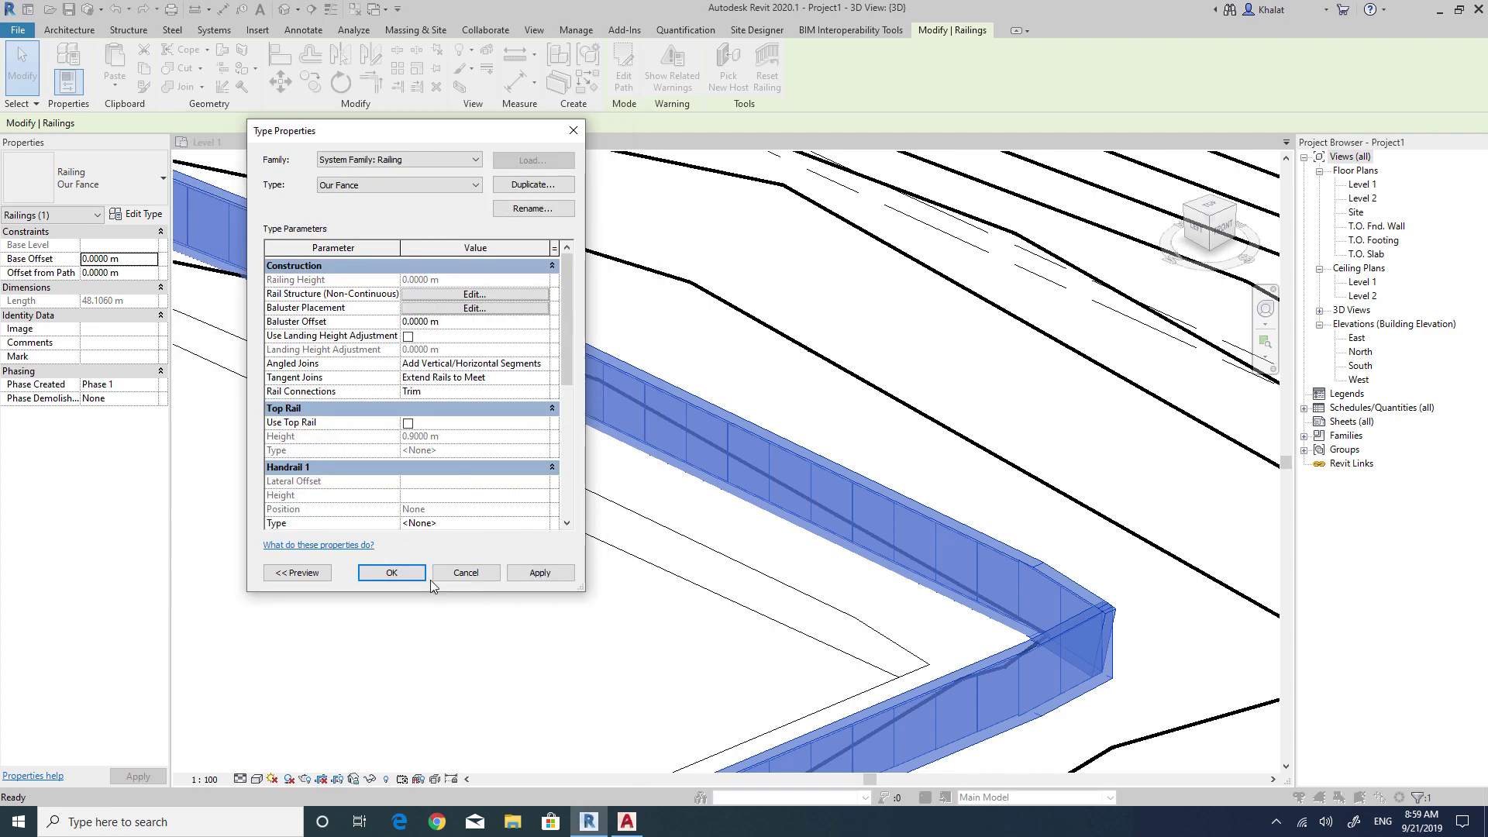
click(391, 567)
click(626, 823)
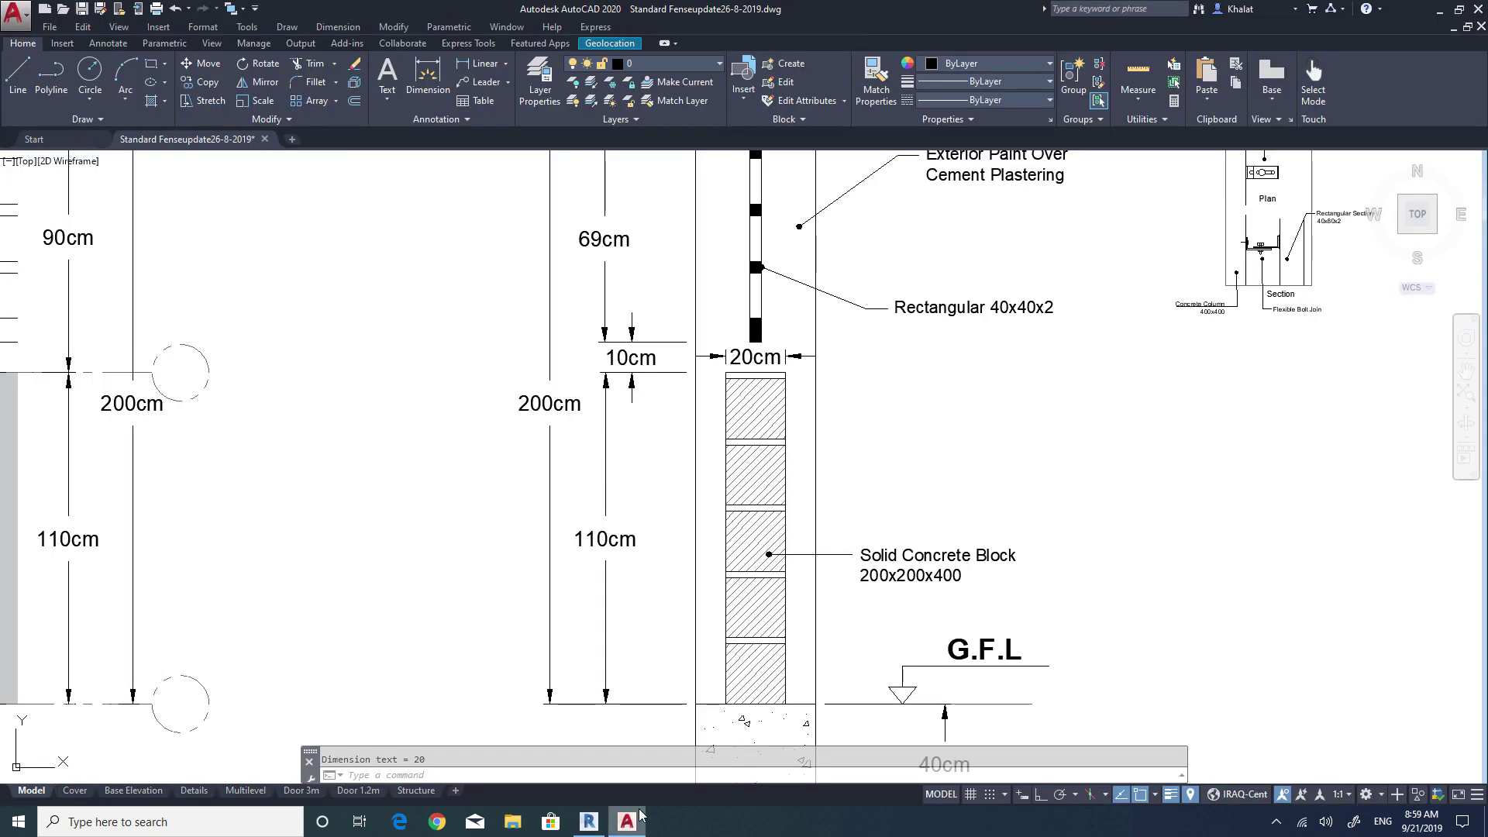
Add an 8cm linear height dimension on the lower rail block of the fence section.
middle_drag(755, 372, 700, 465)
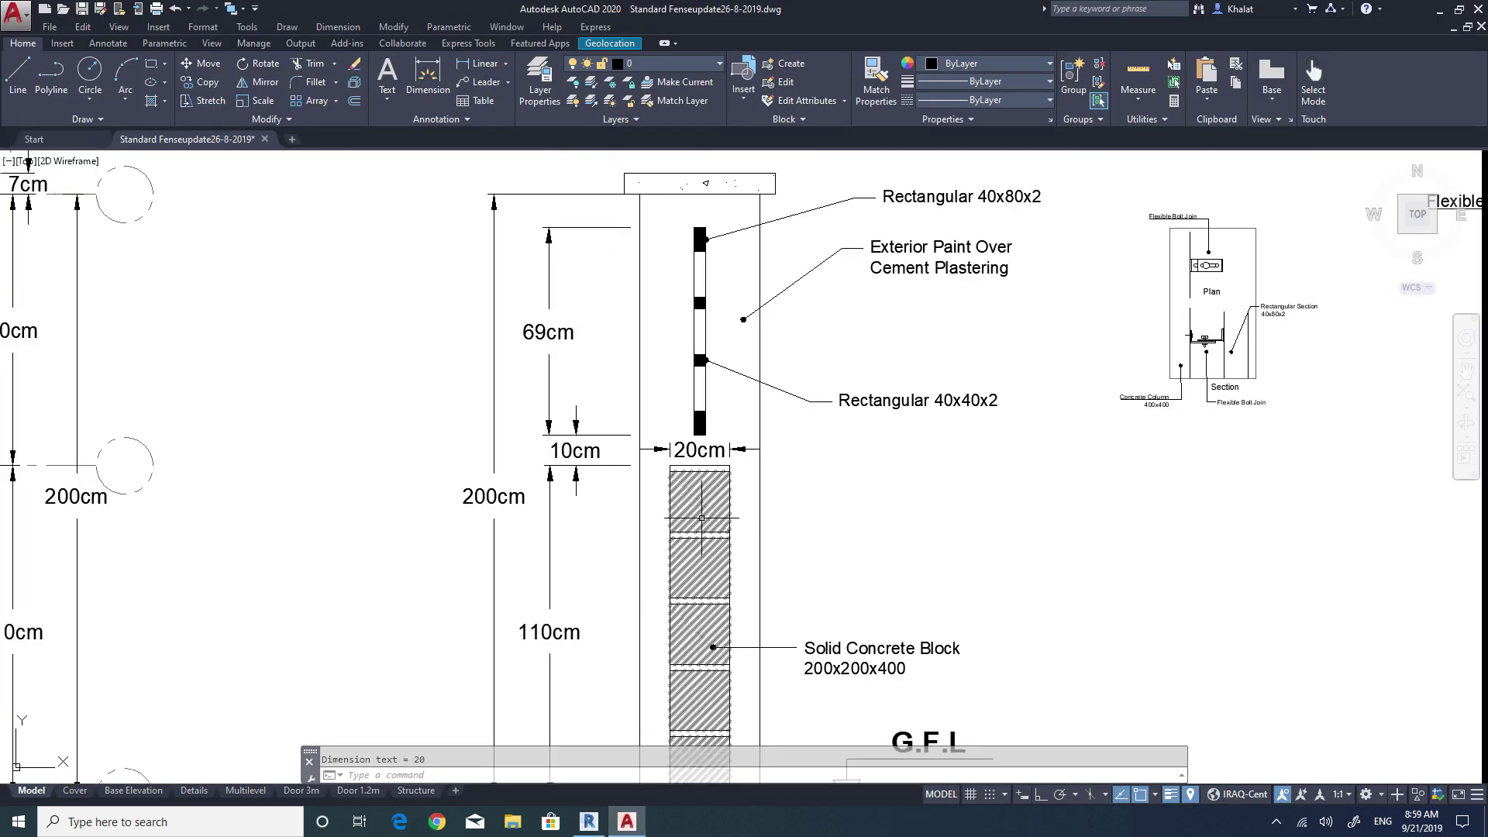
scroll(687, 436, up, 2)
scroll(688, 436, up, 5)
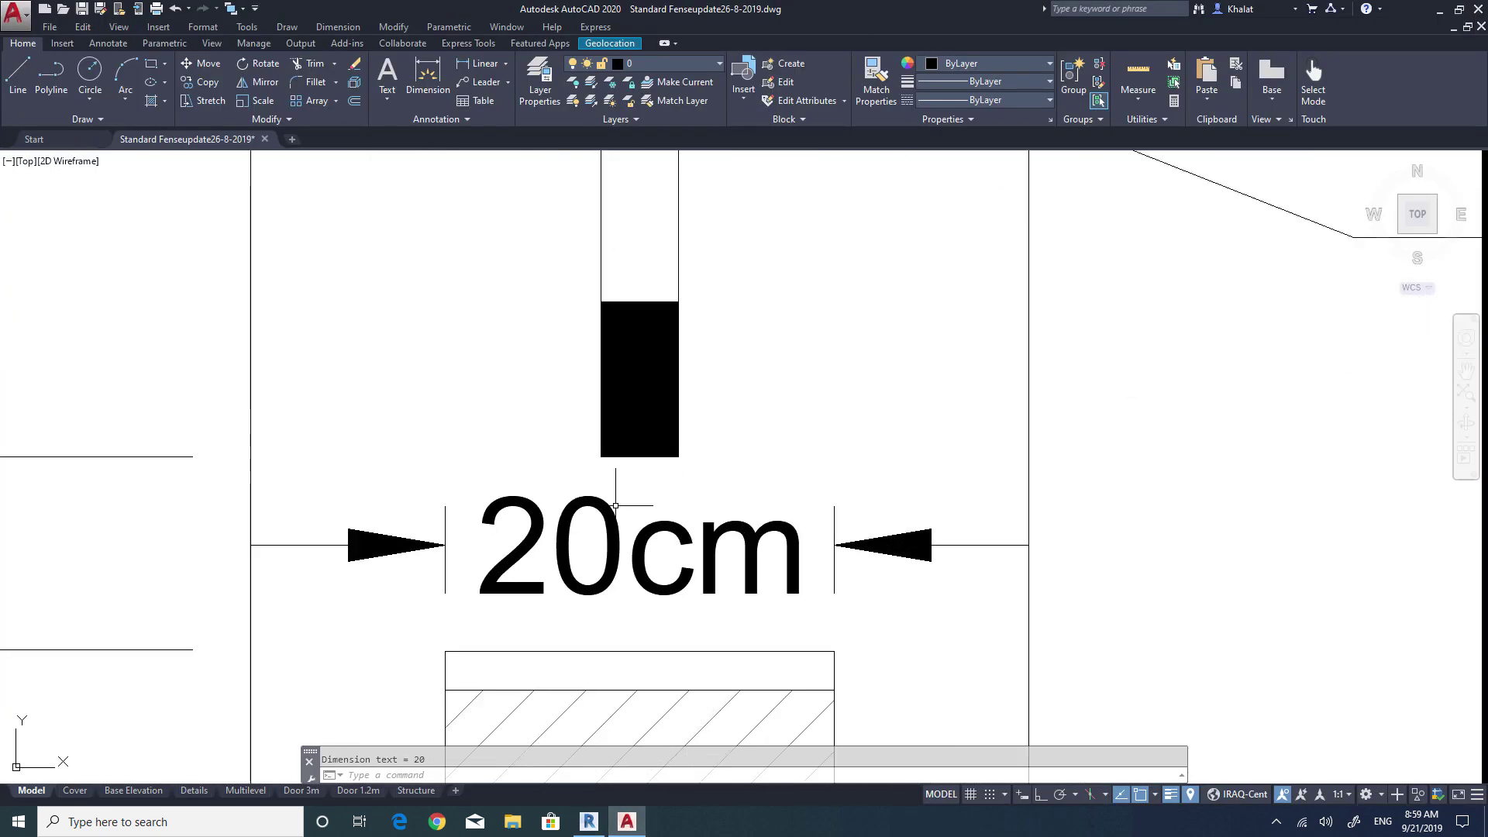
scroll(624, 481, down, 2)
scroll(635, 515, down, 4)
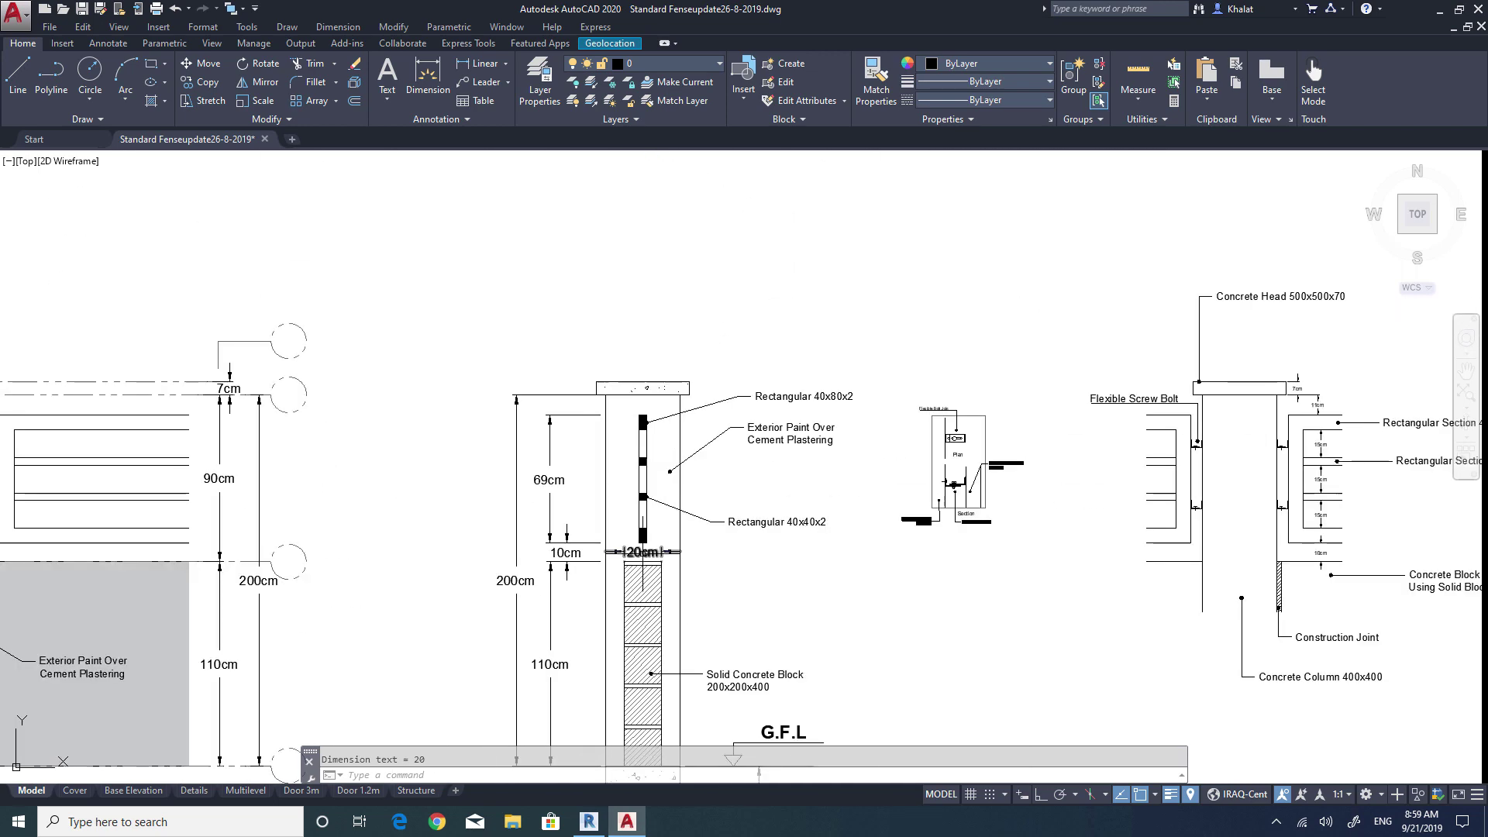
scroll(651, 449, up, 1)
scroll(664, 372, up, 4)
scroll(615, 618, up, 1)
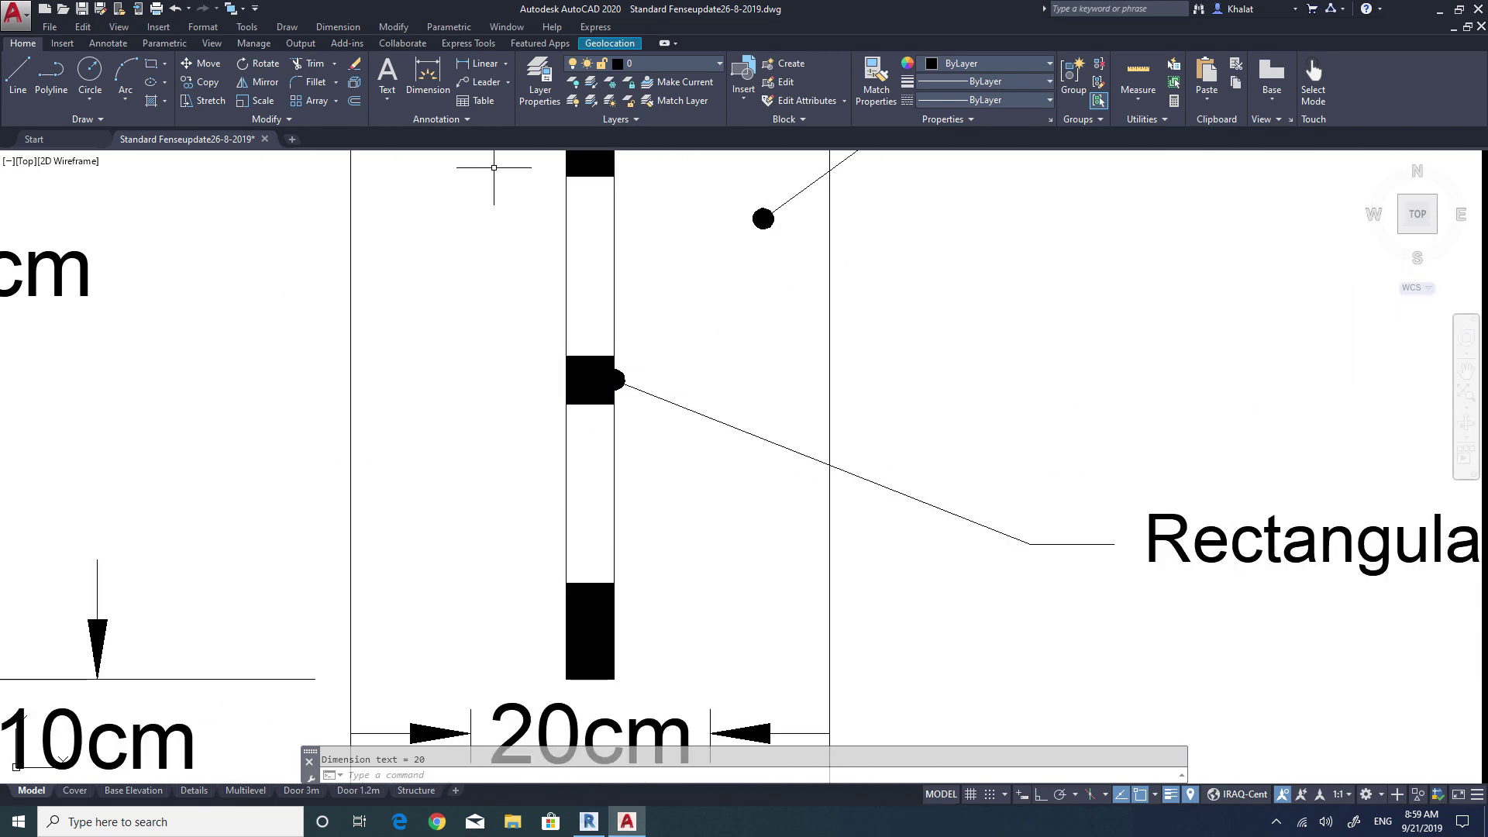
click(481, 64)
click(614, 583)
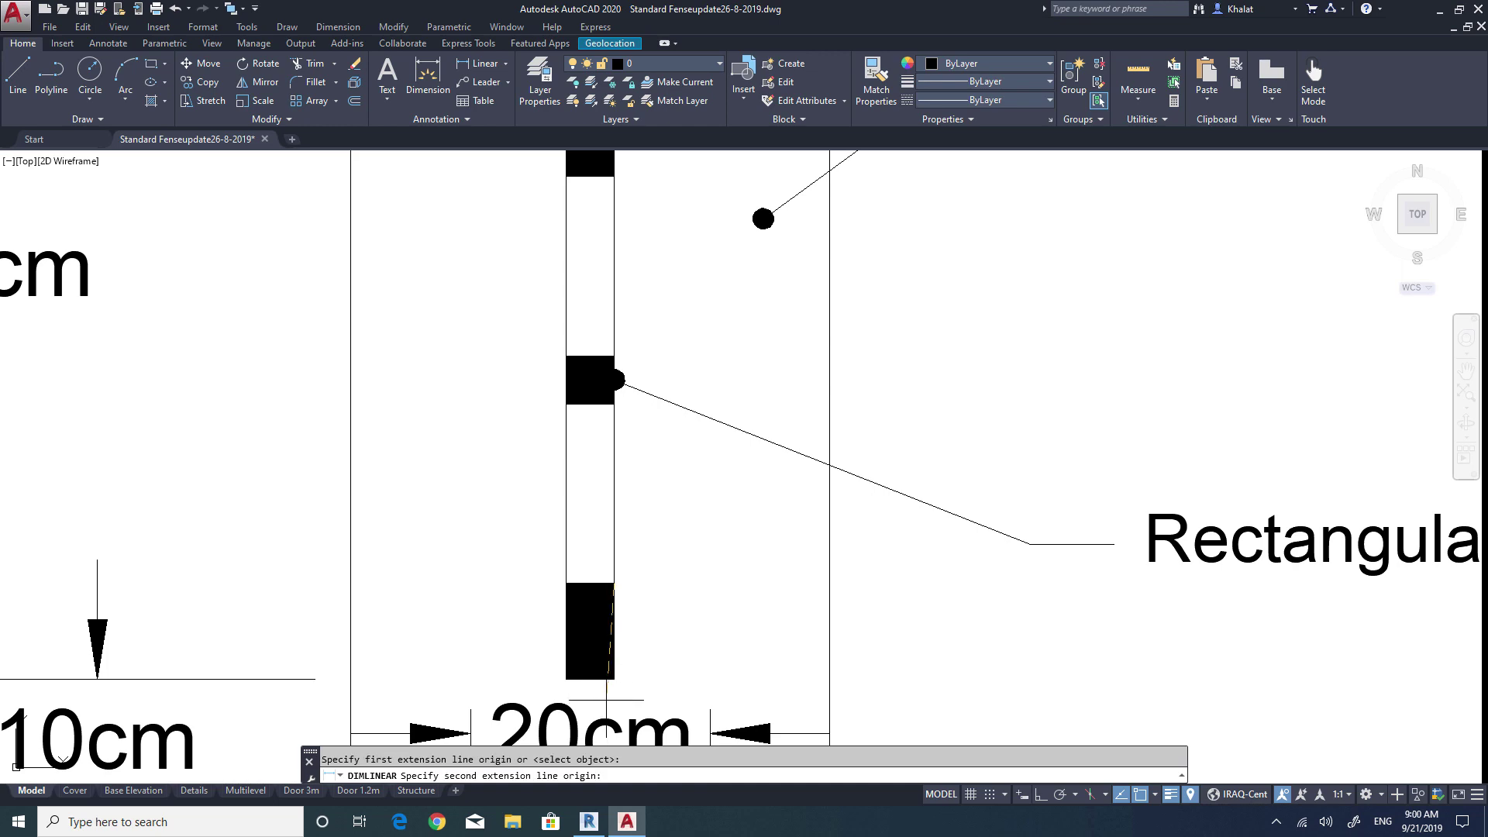
click(613, 679)
click(698, 631)
Add a 4cm width dimension on the rail block, then return to Revit.
key(Return)
click(614, 582)
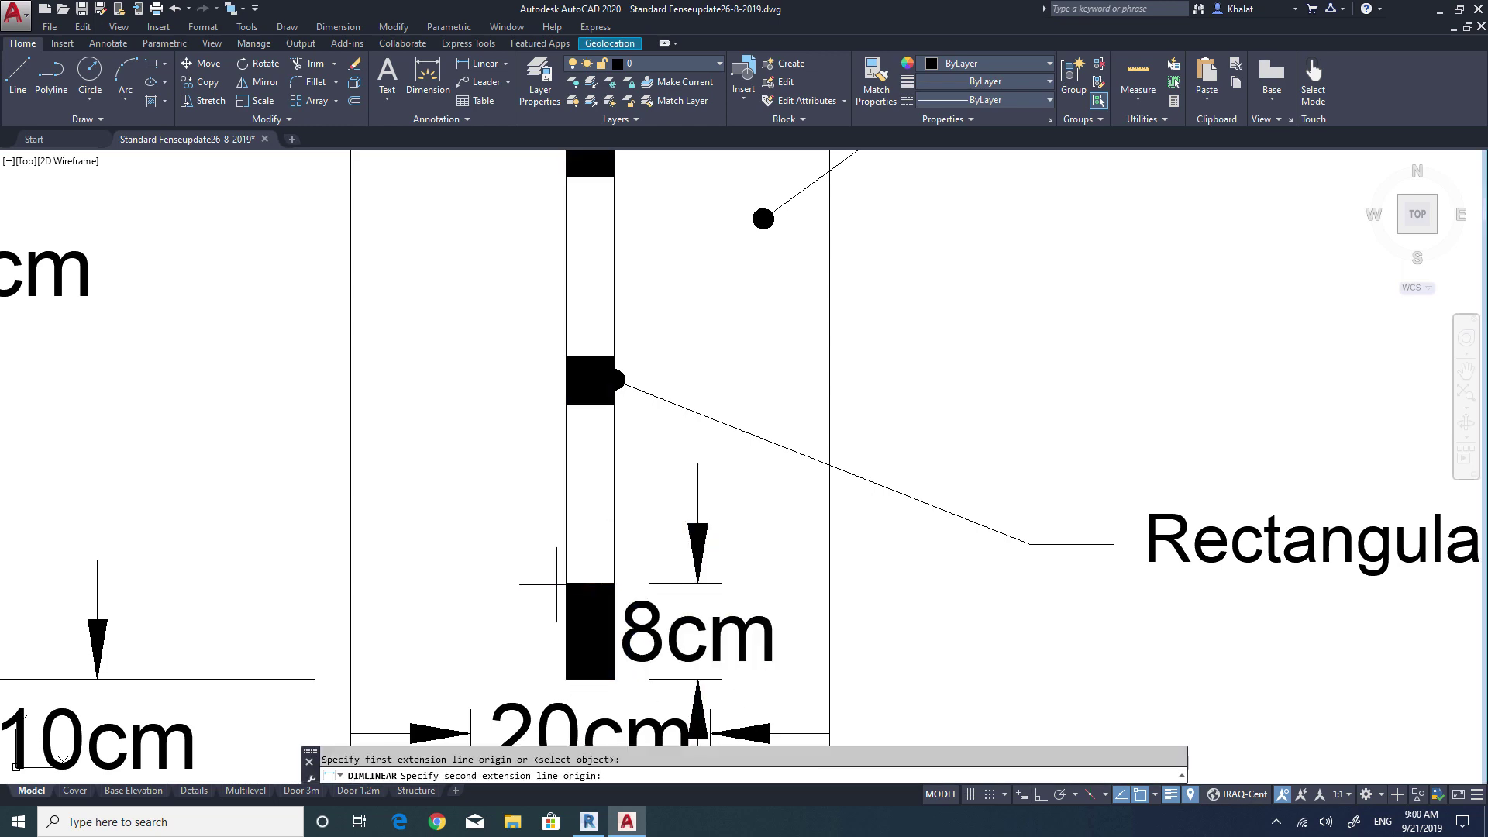
click(566, 583)
click(643, 496)
middle_drag(644, 607, 647, 457)
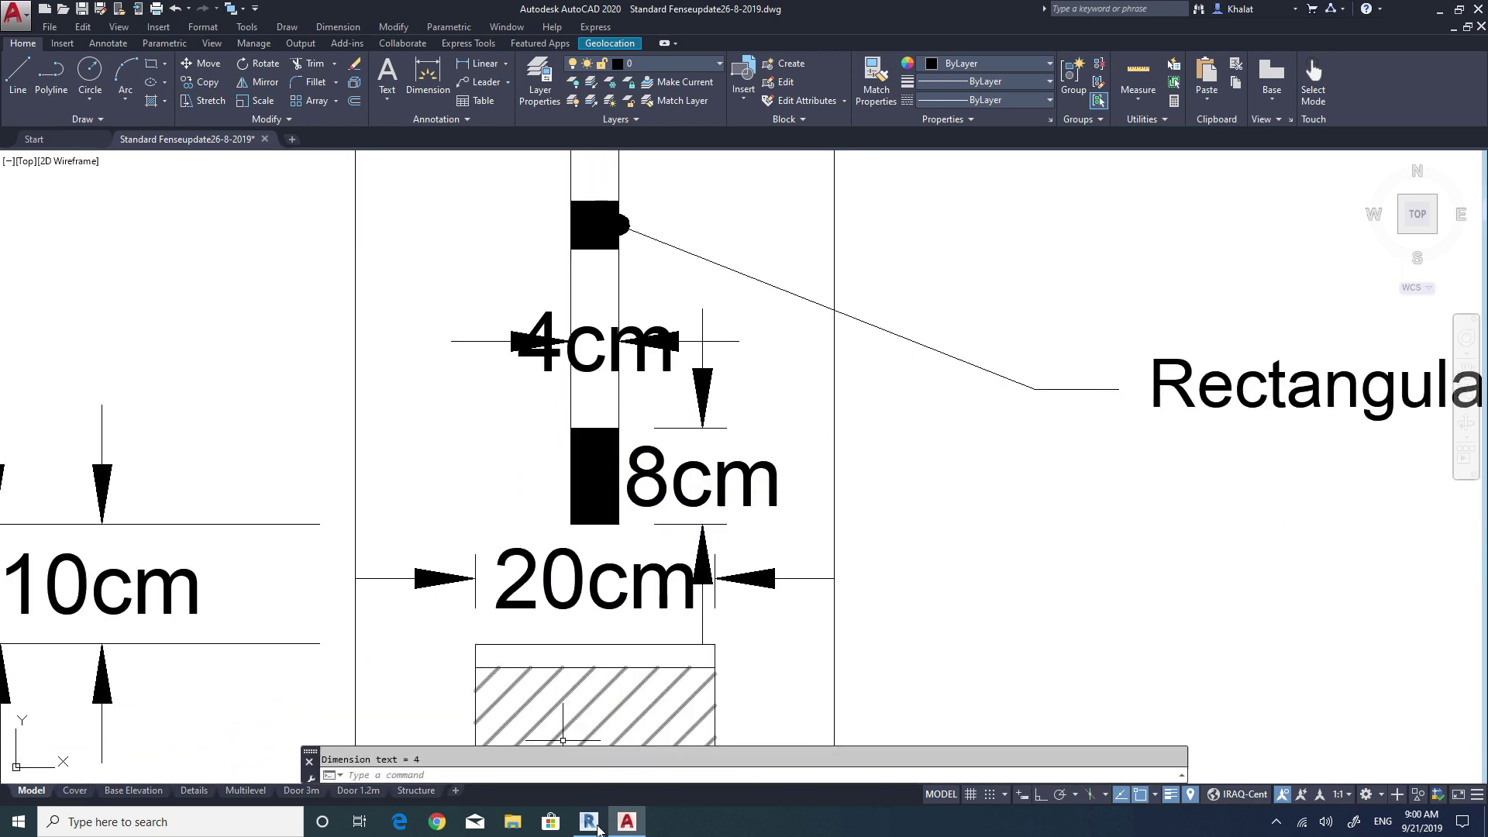
click(589, 821)
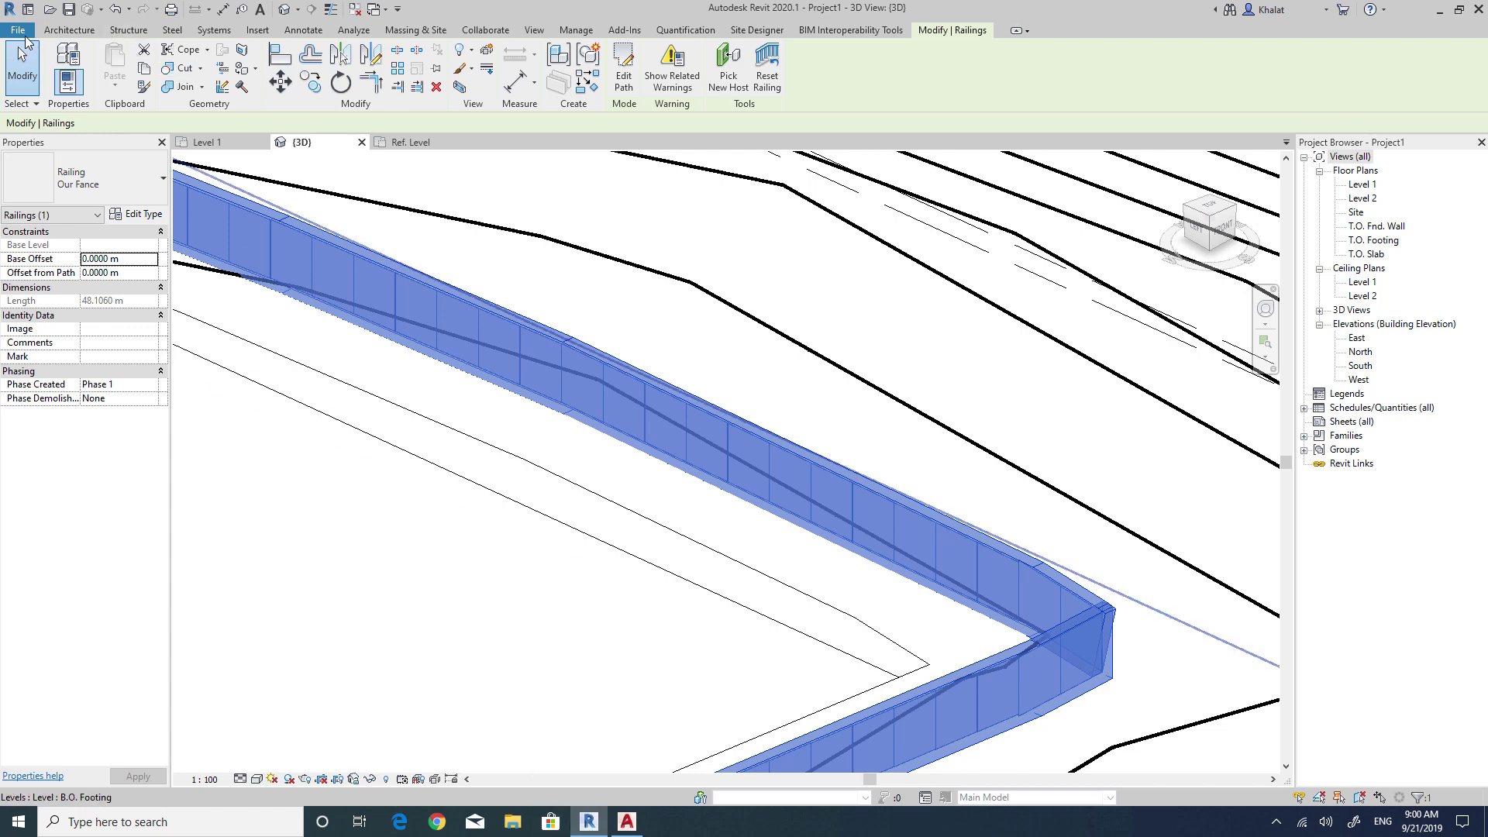
Create a new family from the Metric Profile template.
click(19, 31)
mouse_move(52, 90)
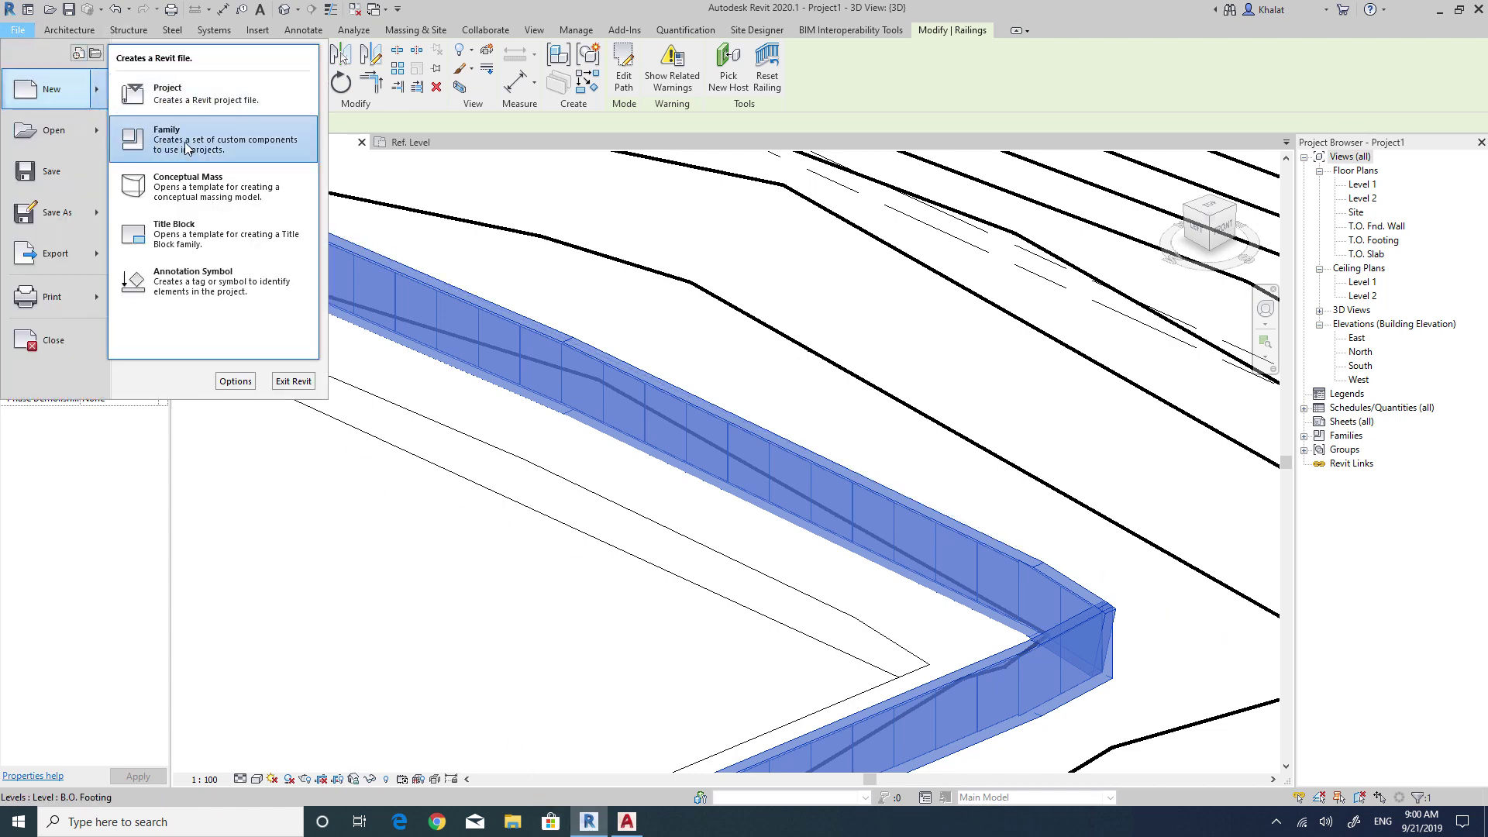
click(171, 128)
scroll(726, 432, up, 4)
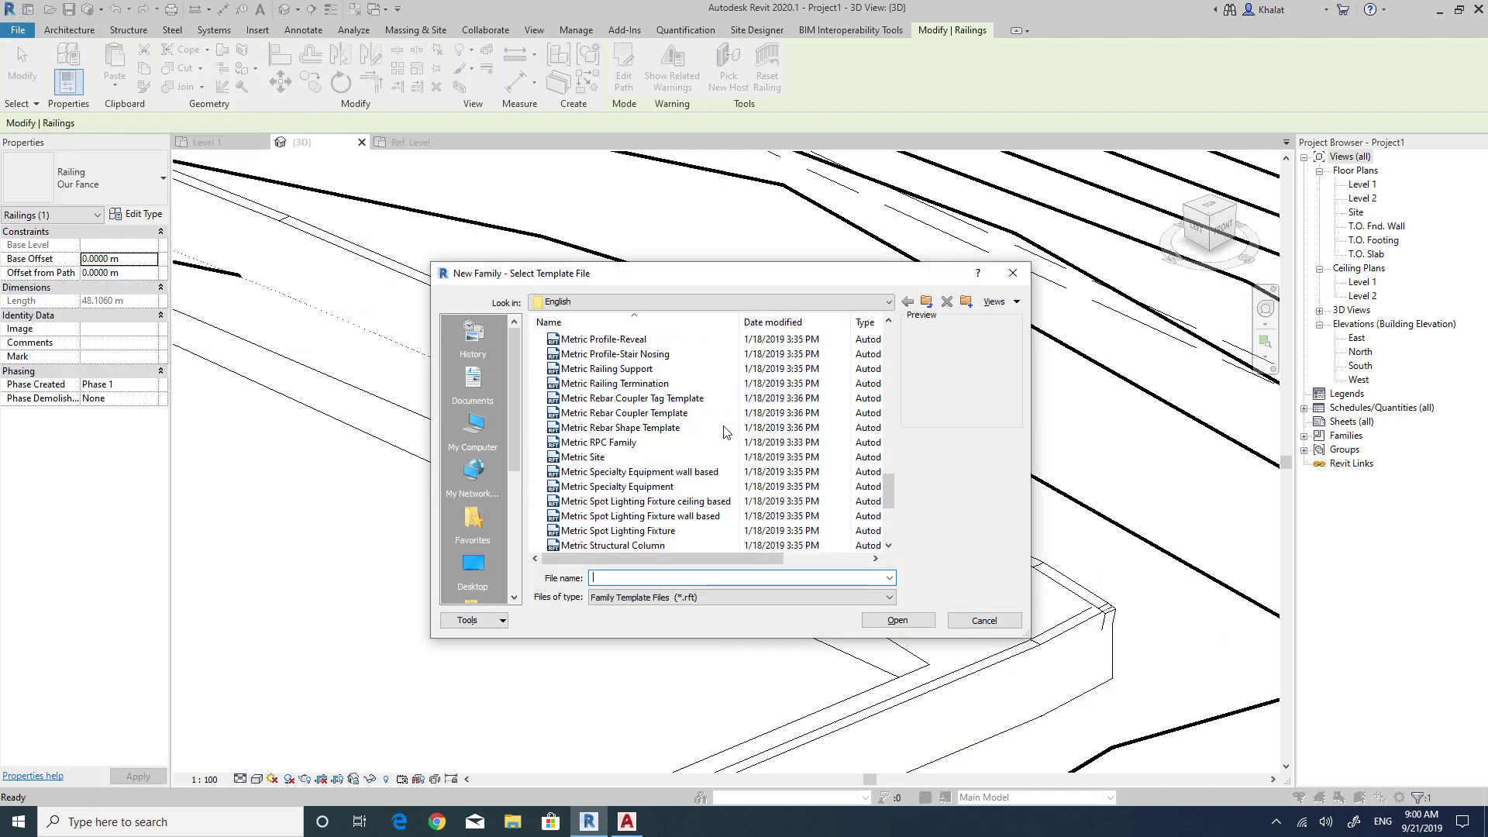
scroll(726, 431, up, 2)
double_click(576, 372)
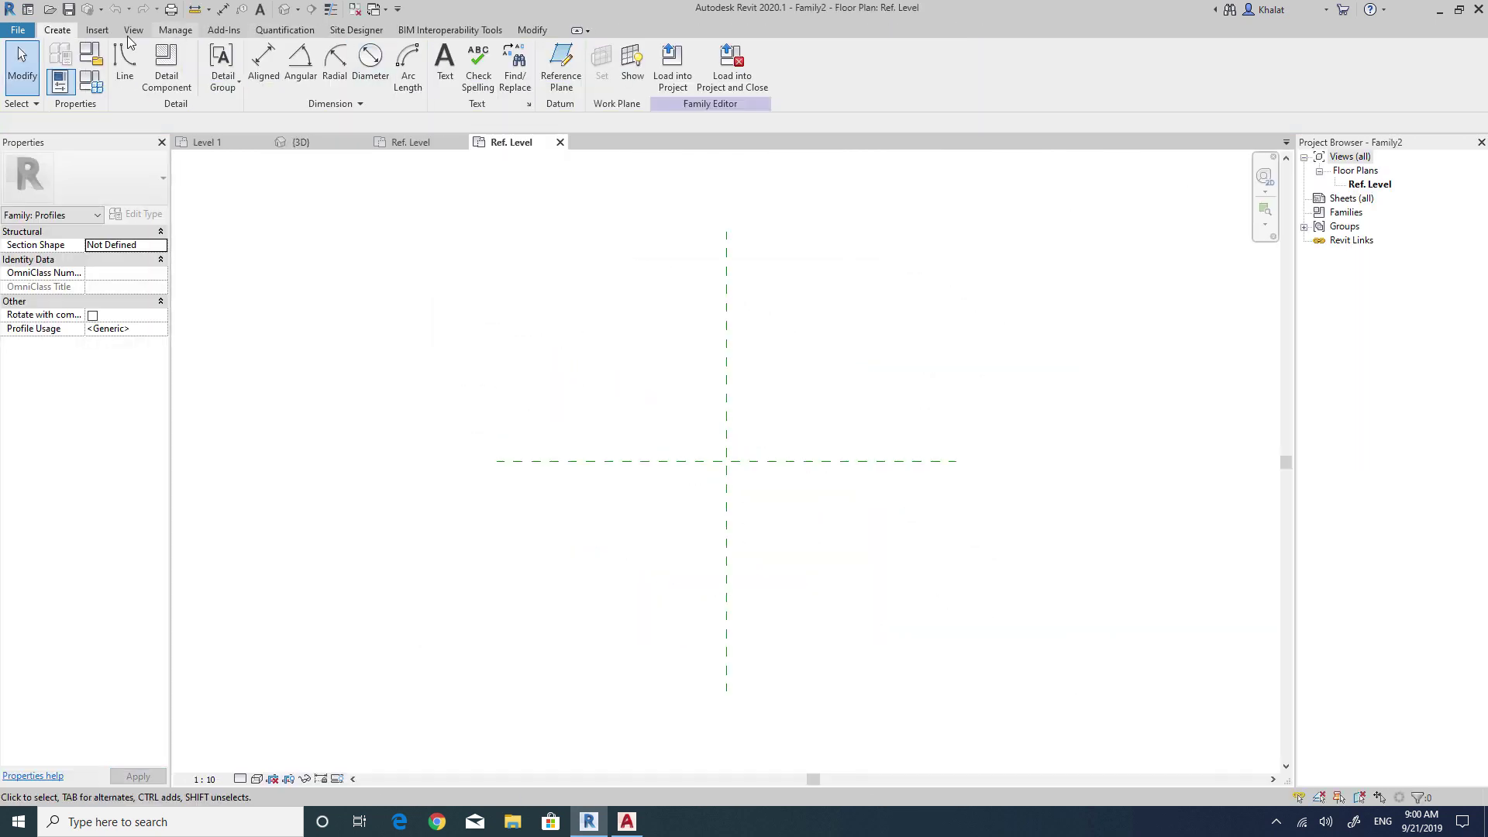
Draw a rectangle starting at the reference-plane intersection.
click(123, 62)
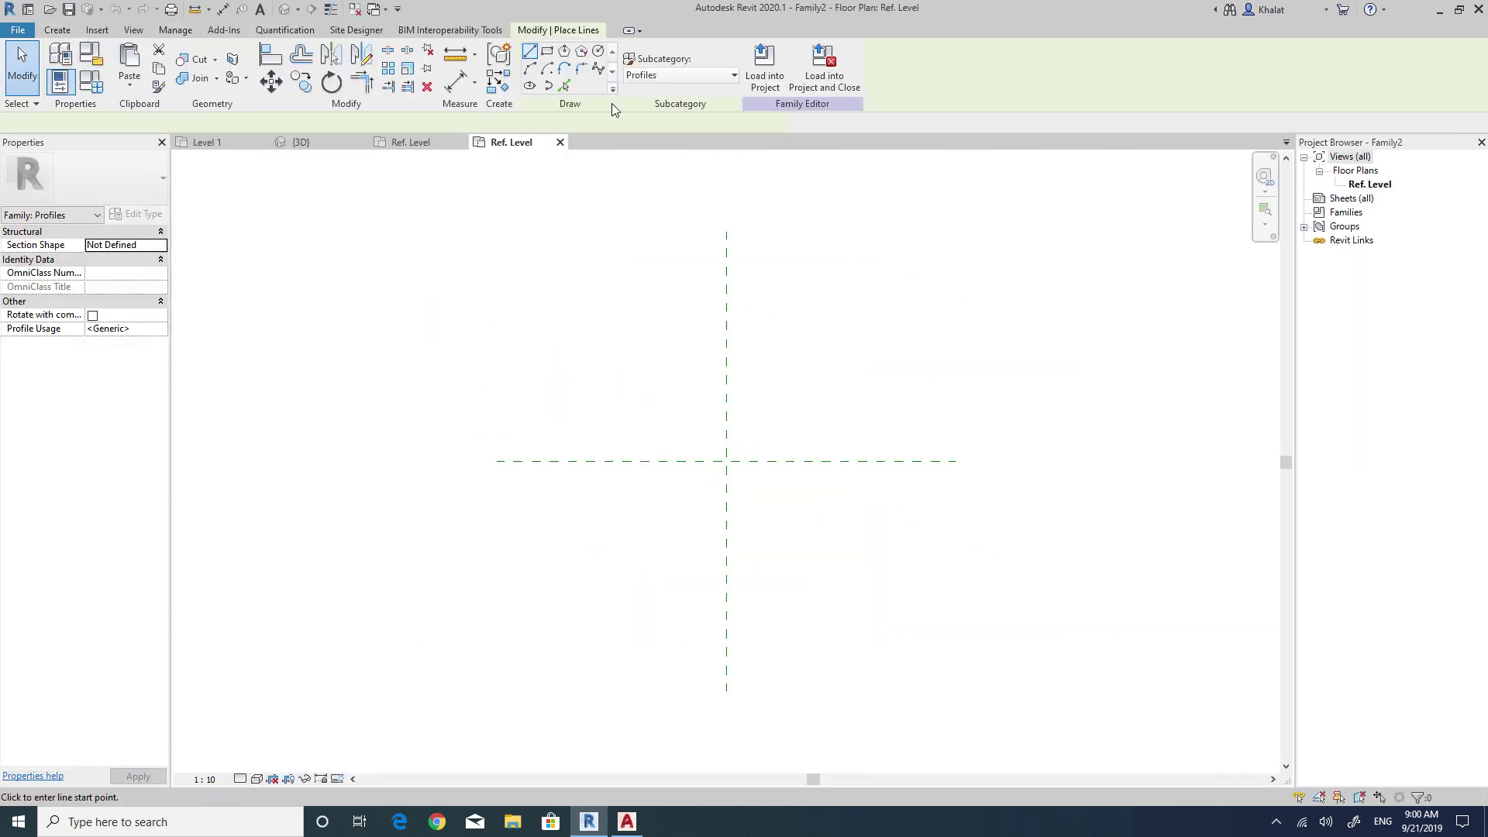
click(707, 463)
click(753, 392)
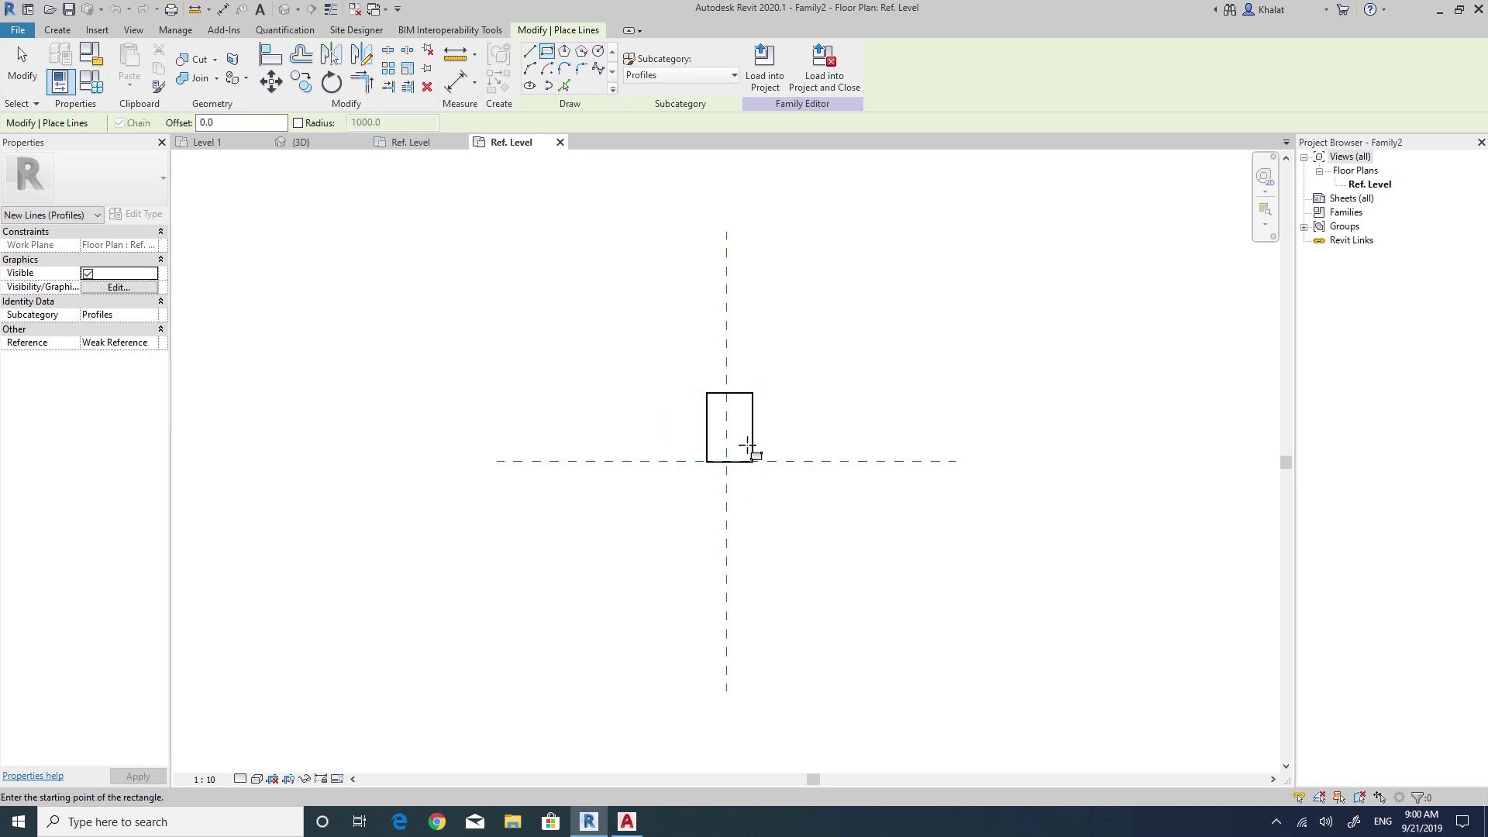
scroll(729, 395, up, 1)
scroll(732, 397, up, 5)
middle_drag(764, 432, 654, 441)
scroll(651, 438, down, 1)
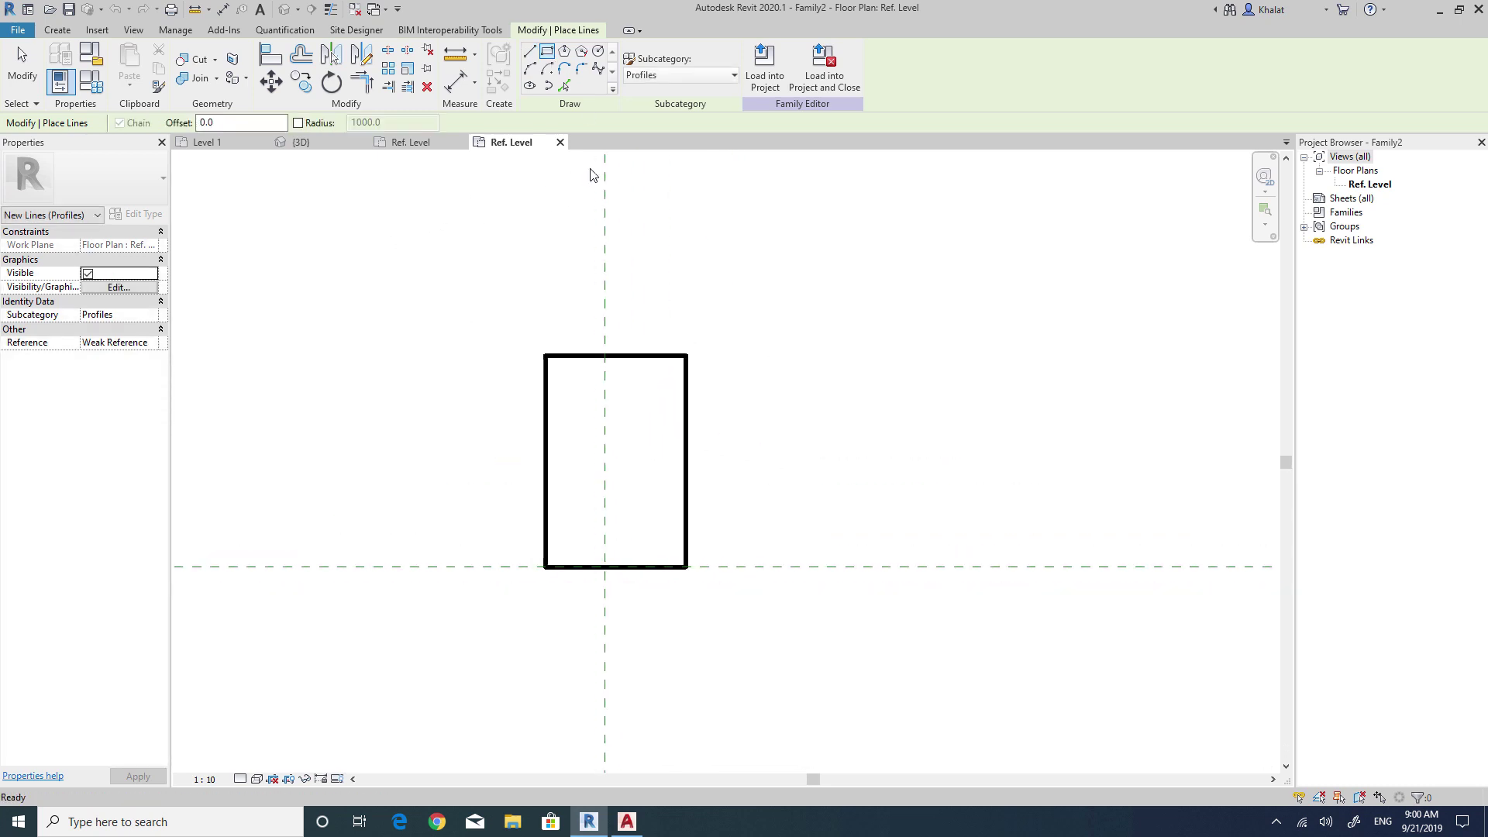
key(Escape)
Dimension the rectangle's right edge from the centre plane and set it to 20.
click(223, 9)
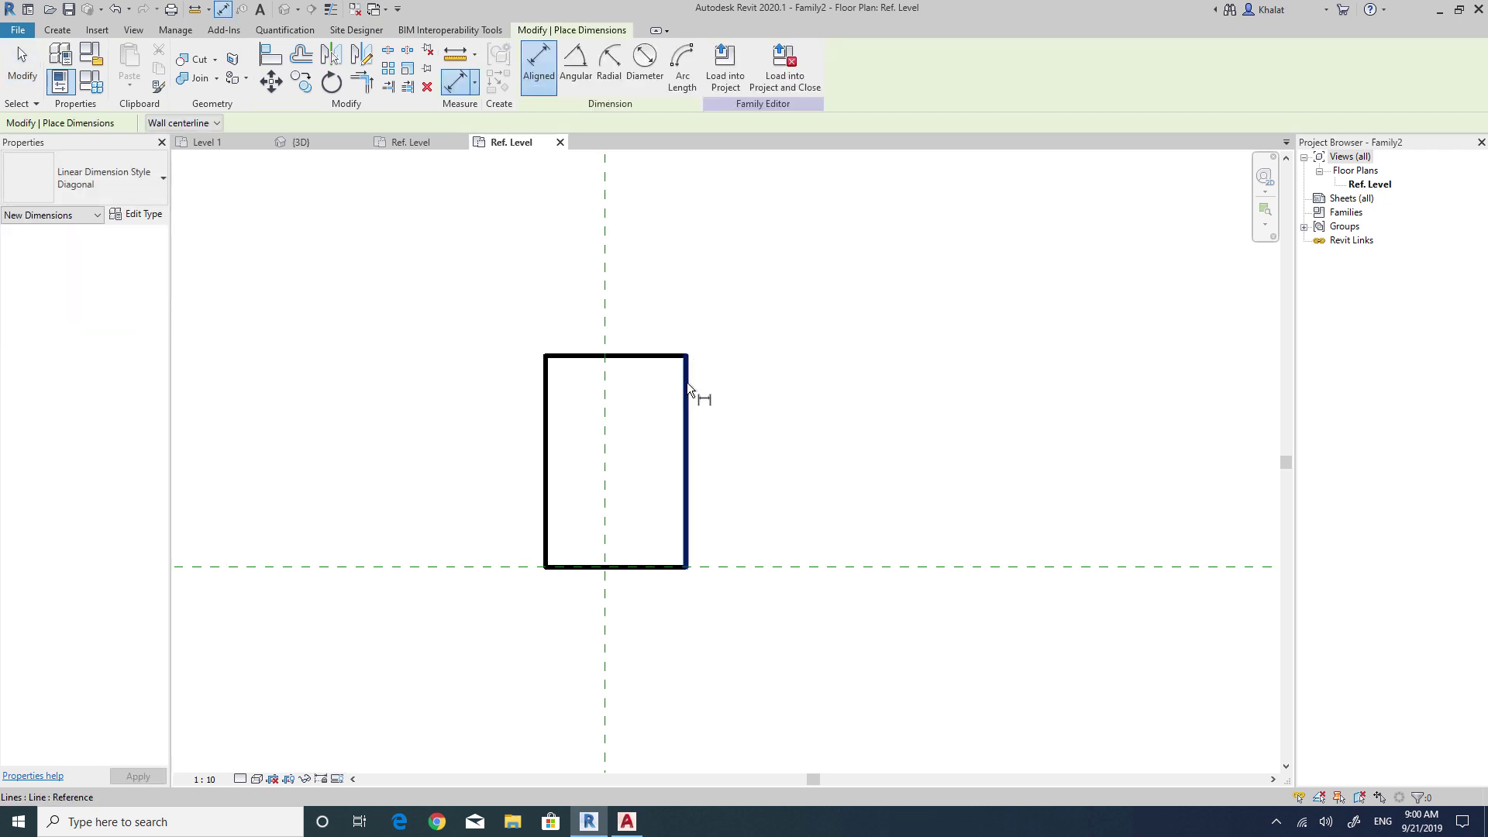
click(686, 383)
click(633, 282)
key(Escape)
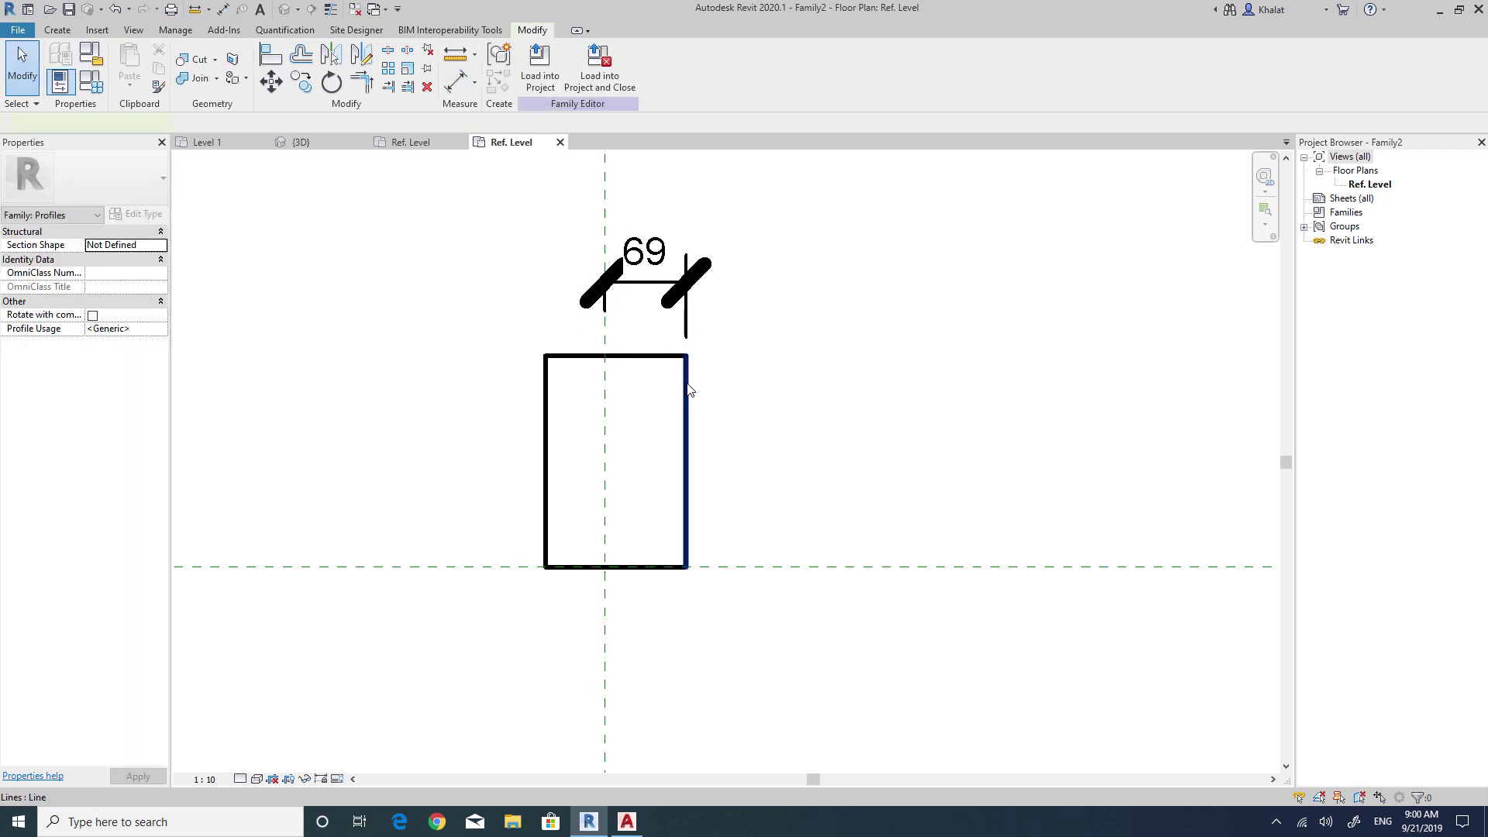
click(686, 434)
click(645, 256)
key(Return)
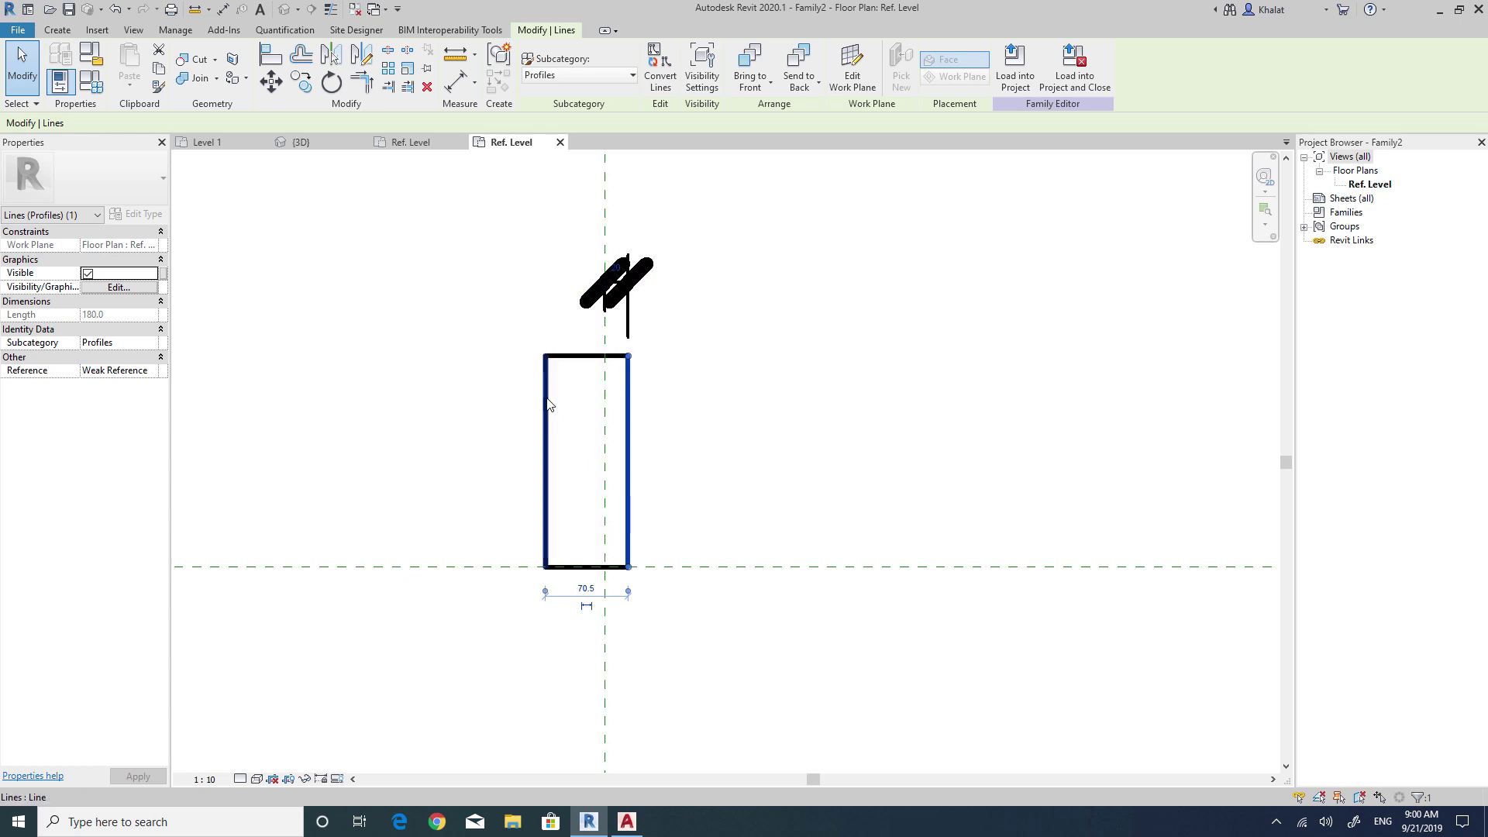
Set the rectangle width to 40 and height to 80, then delete the helper dimension.
click(547, 404)
click(587, 320)
text(40)
key(Return)
click(674, 395)
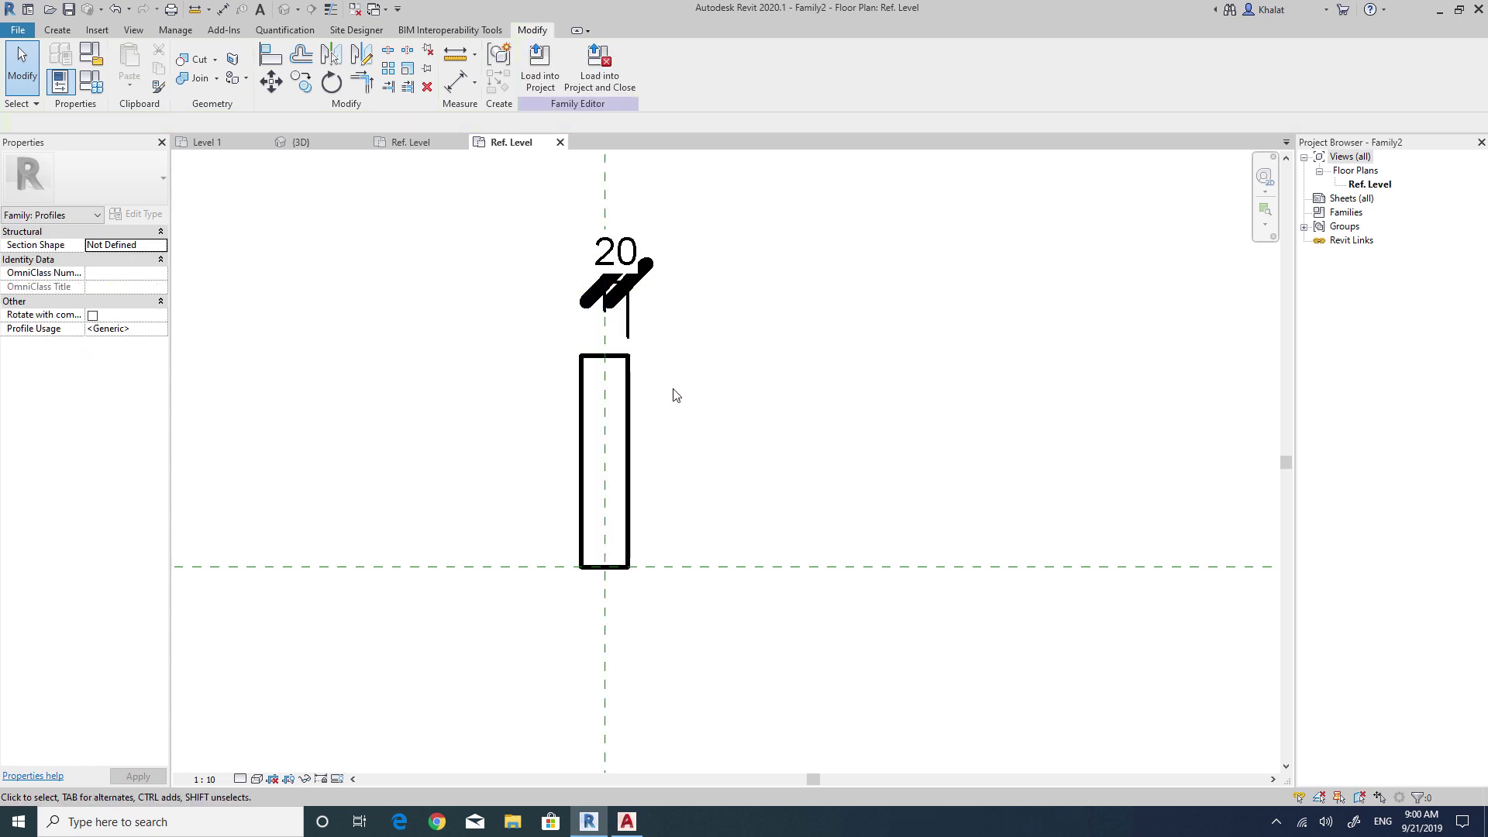
click(614, 359)
click(653, 463)
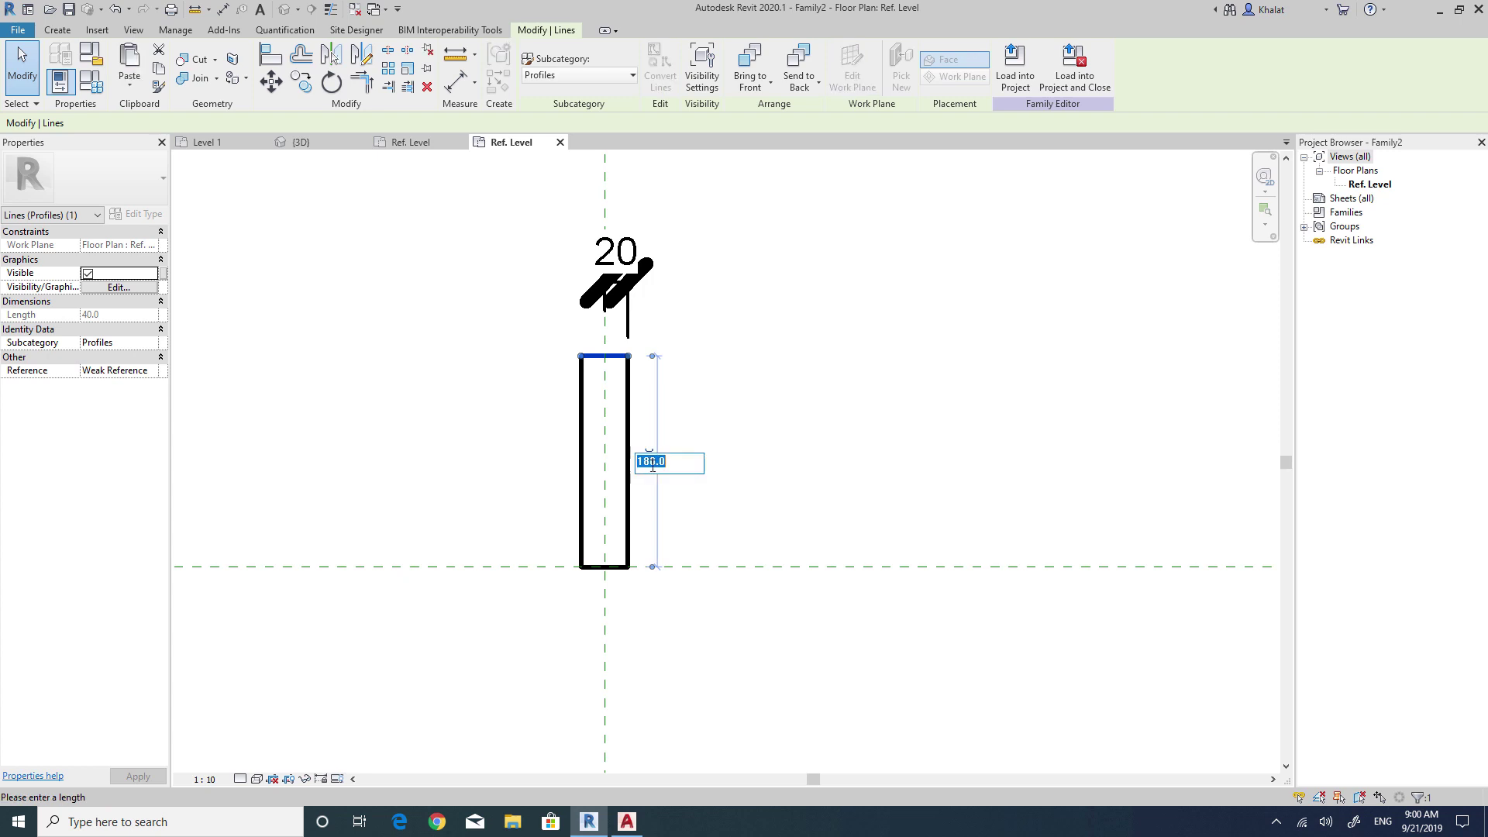
text(80)
key(Return)
click(651, 532)
click(639, 271)
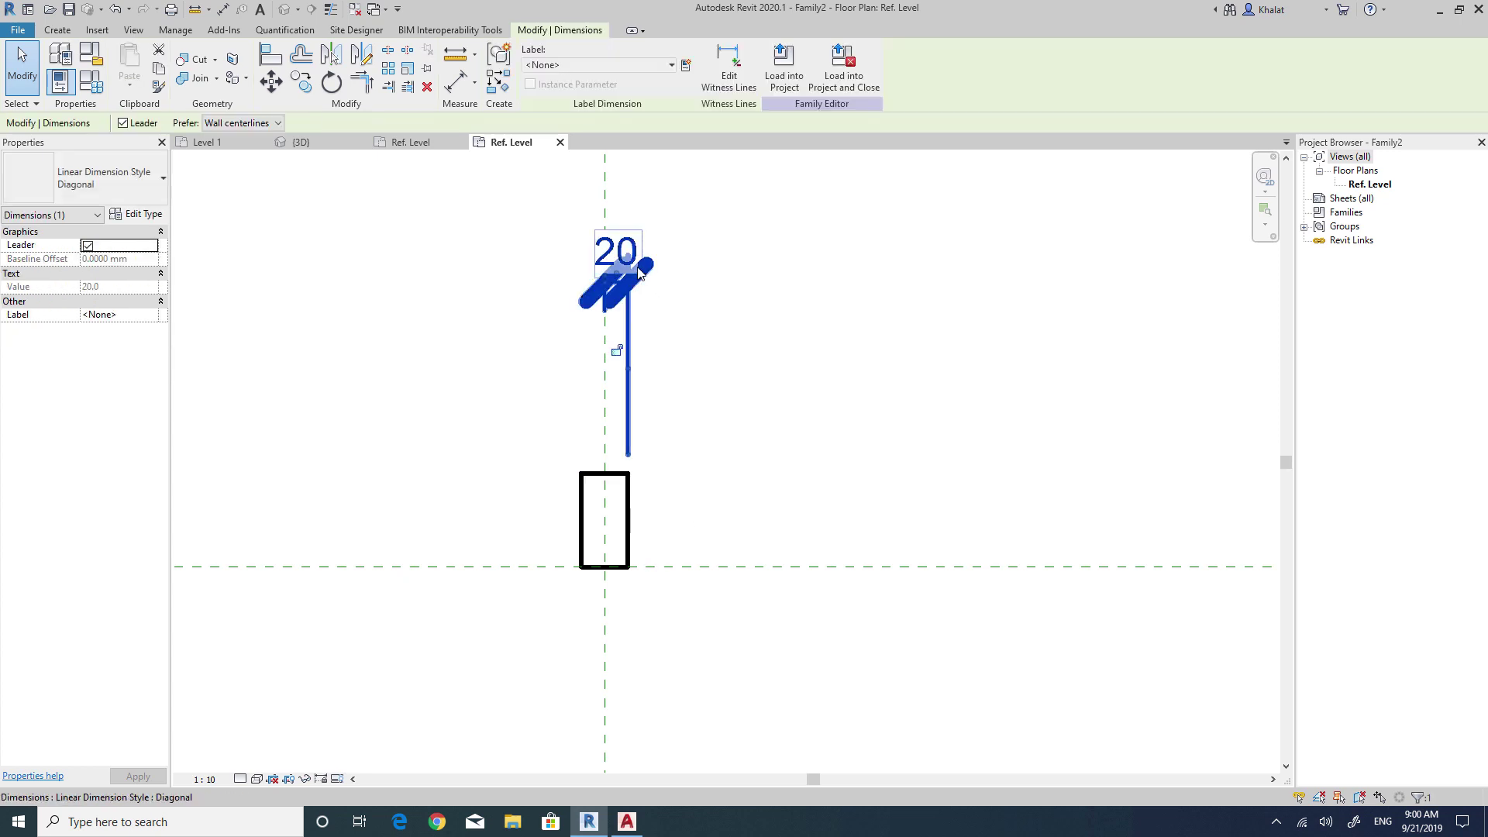
key(Delete)
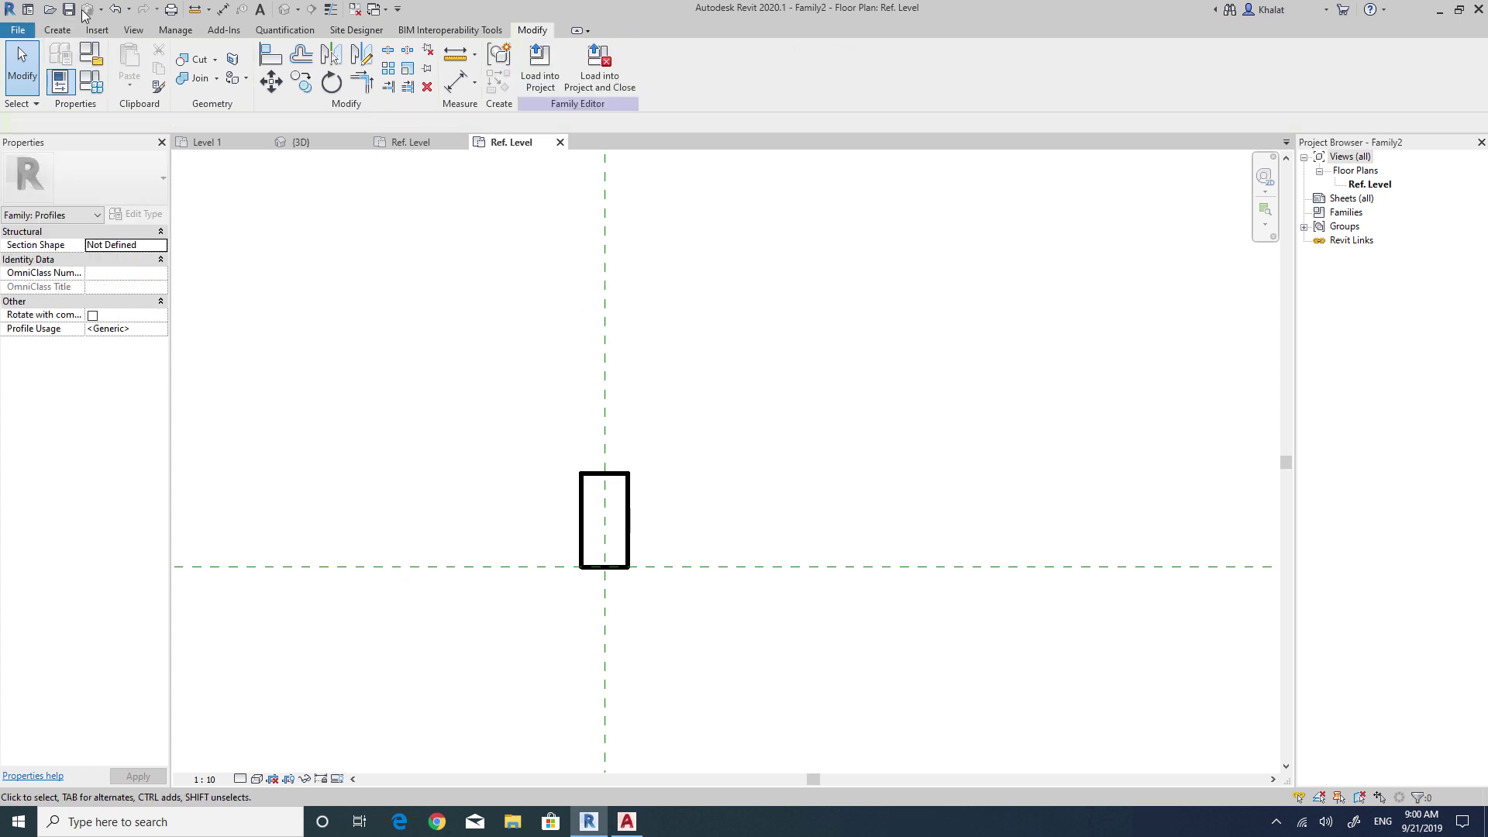
Save the profile as Pkrofile 80x40 and load it into Project1.rvt.
click(69, 10)
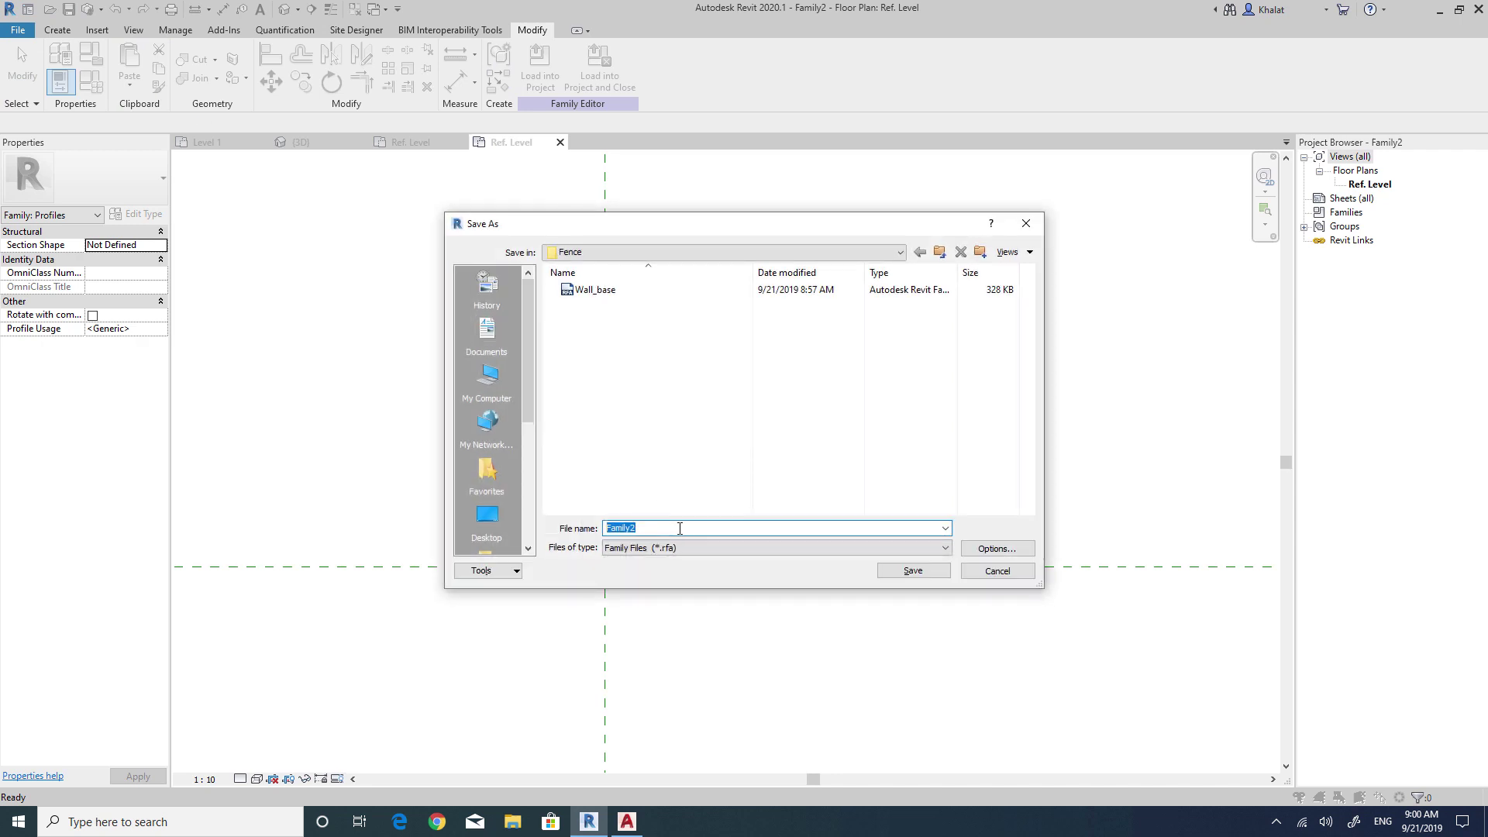
text(Pkrofile 80x40)
key(Return)
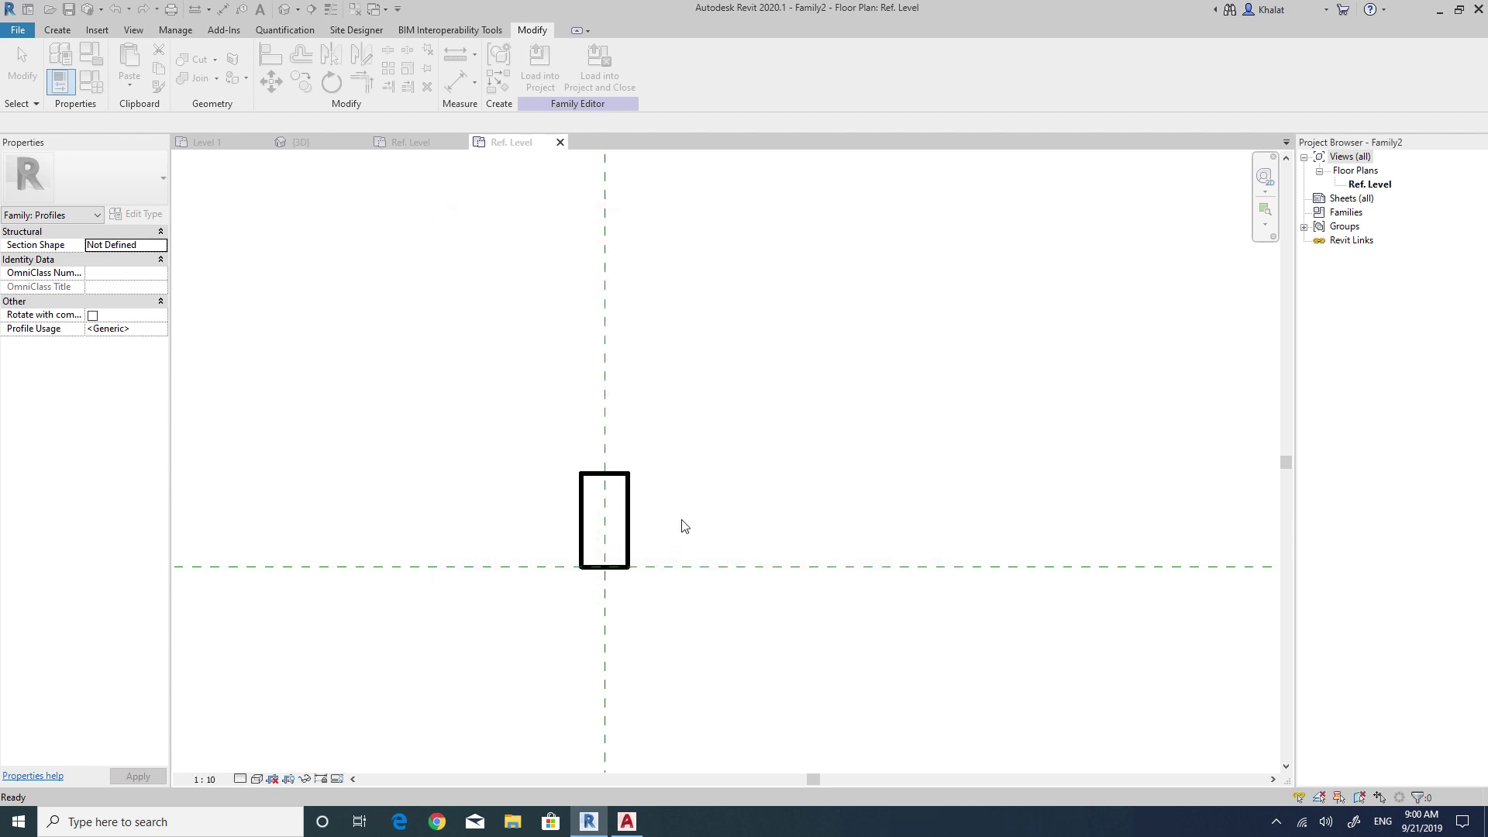
click(540, 66)
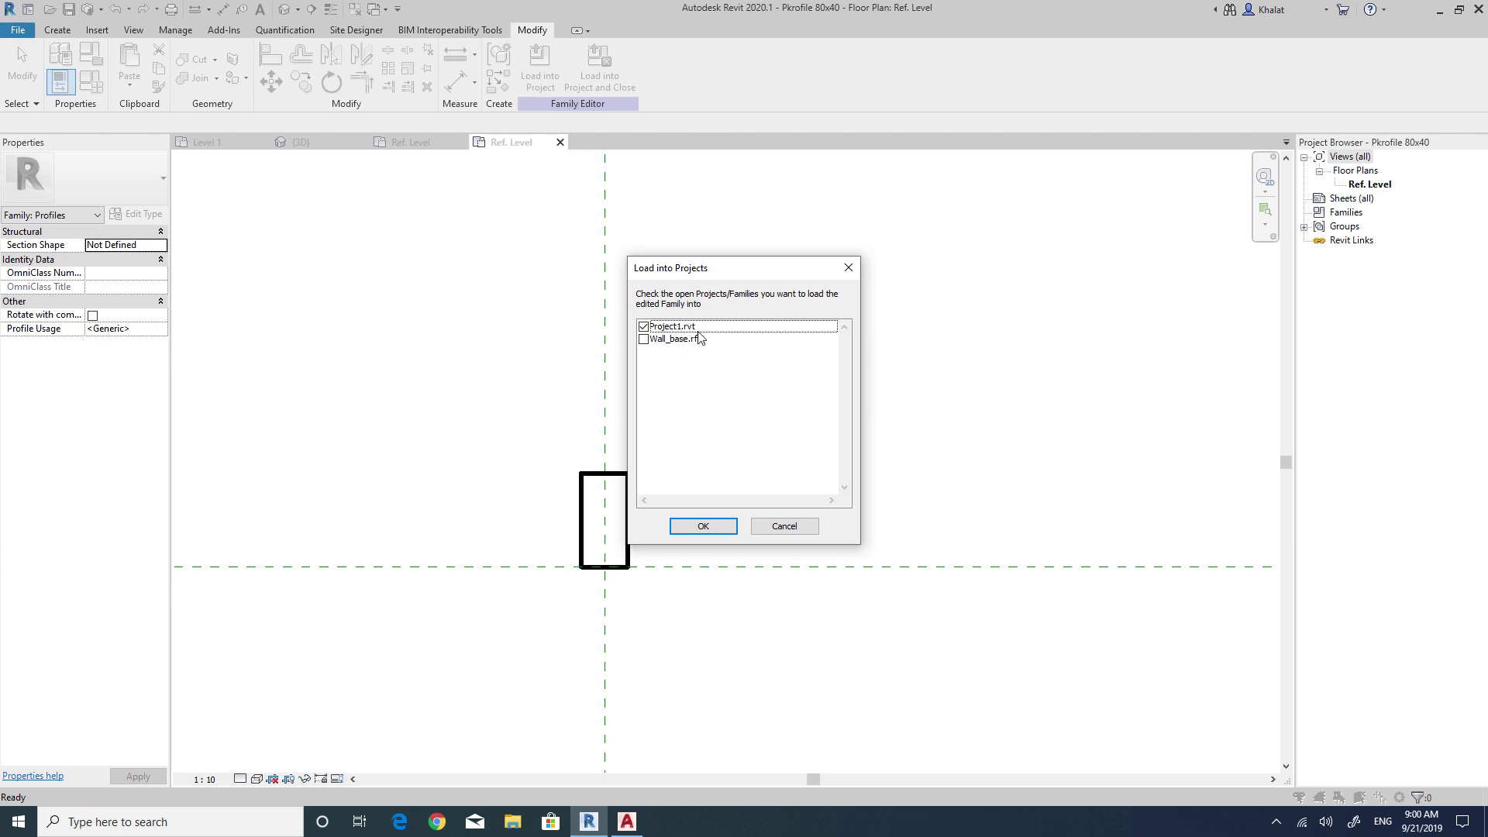
click(703, 529)
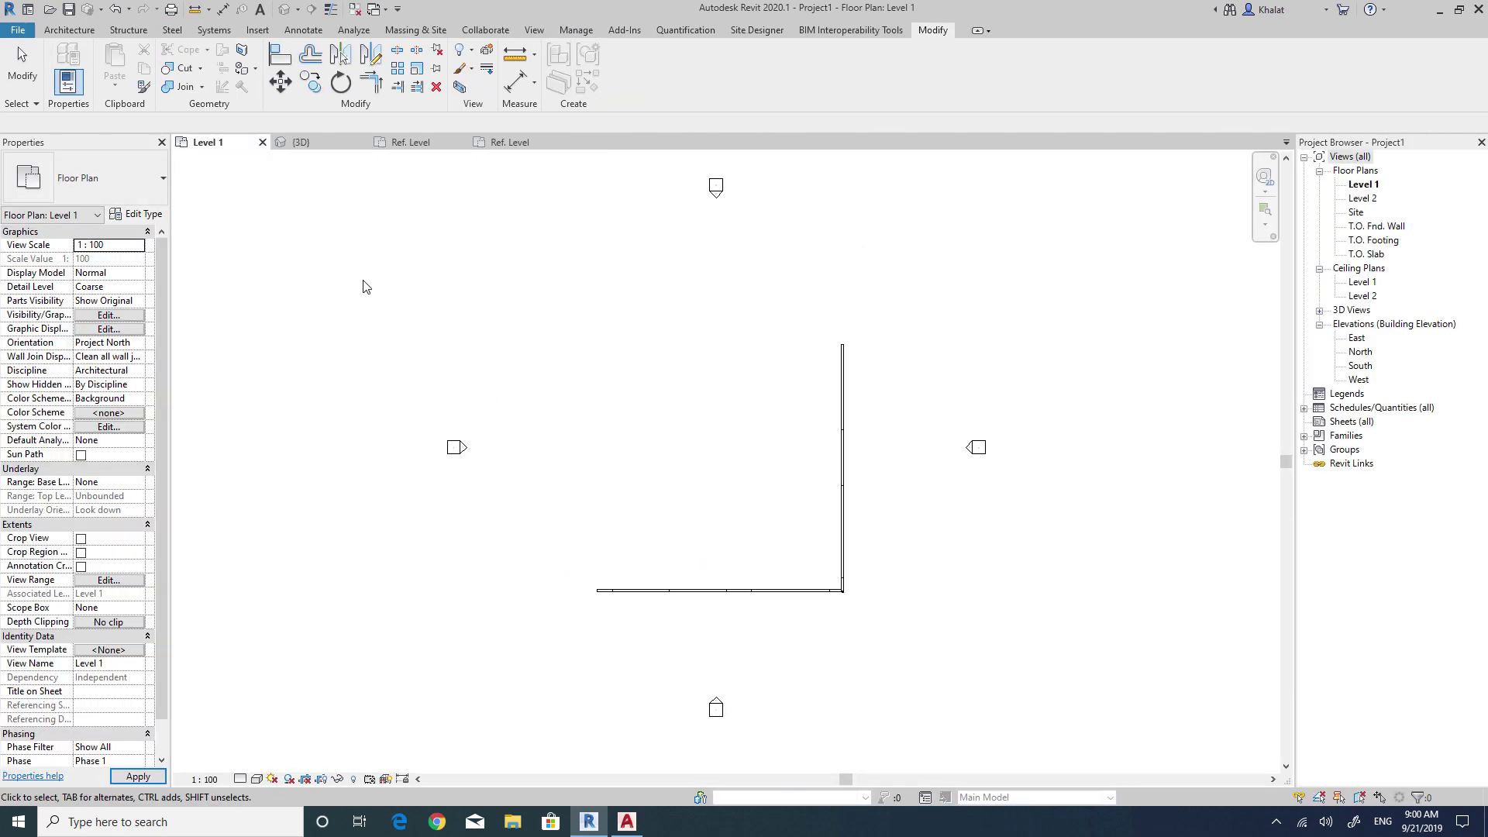
Select the Our Fance railing in 3D and open its rail structure settings.
click(283, 11)
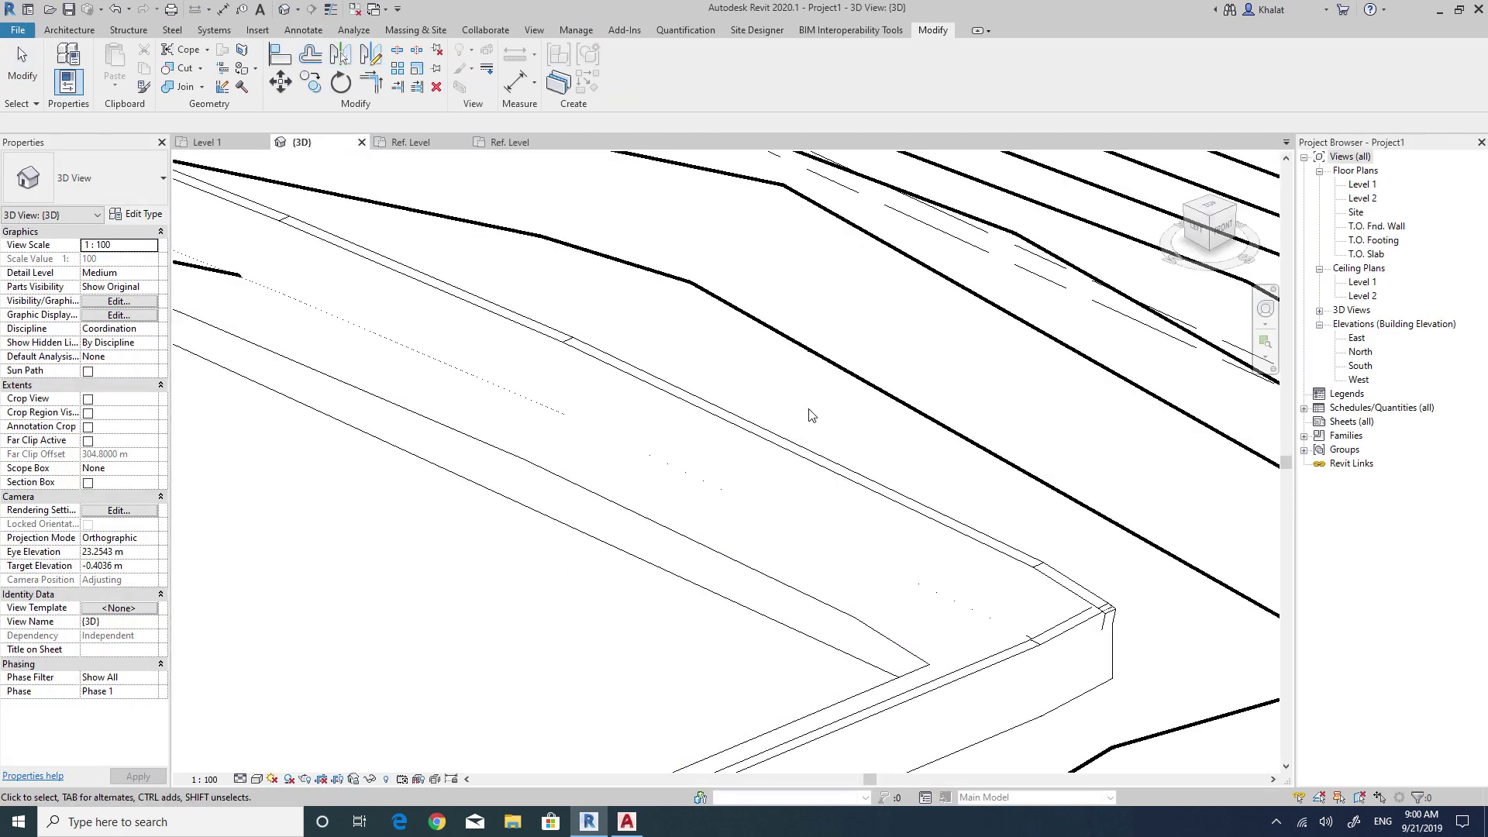
click(198, 206)
click(144, 214)
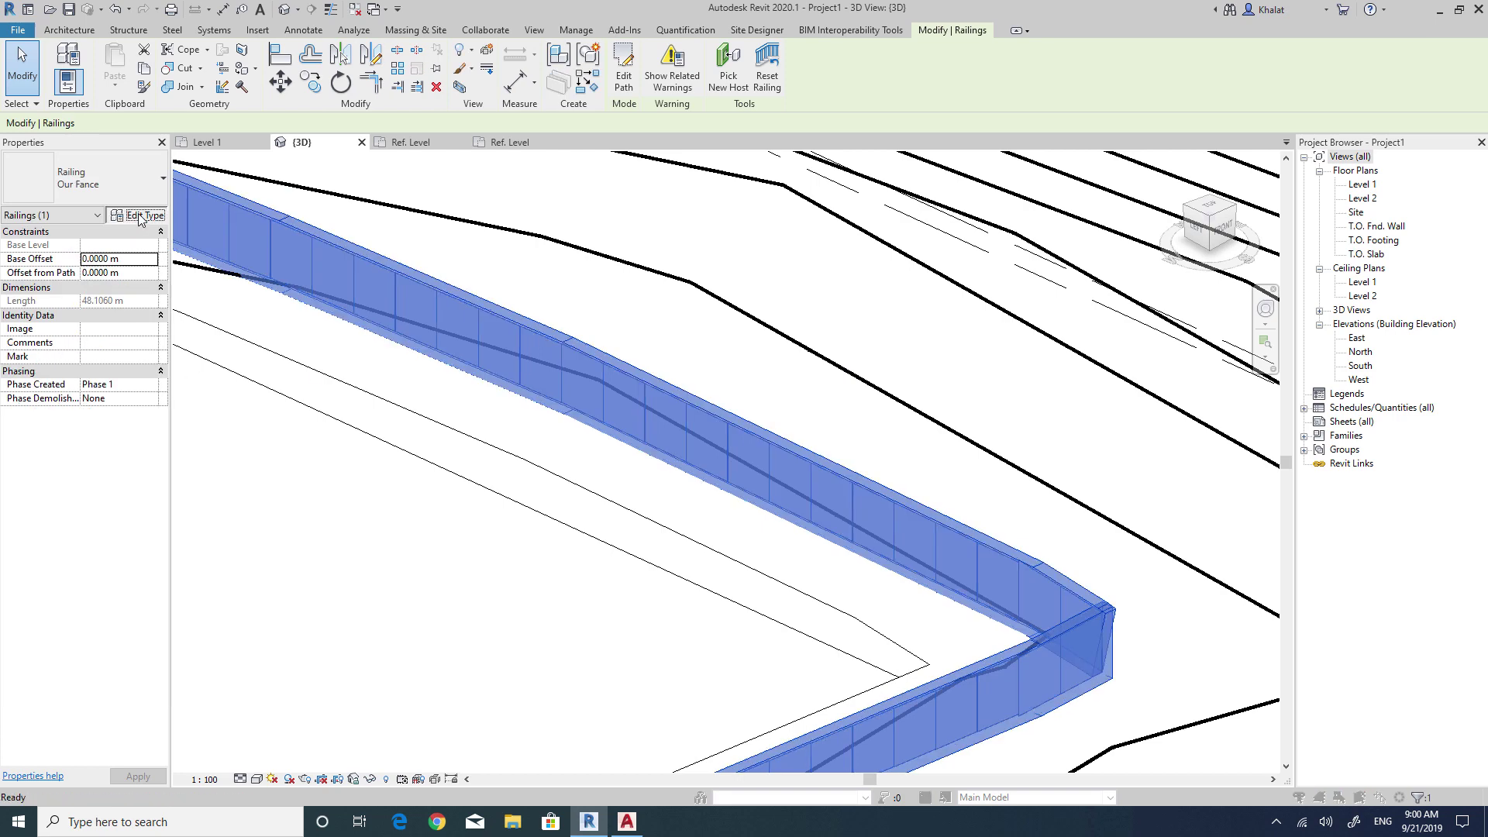
click(446, 296)
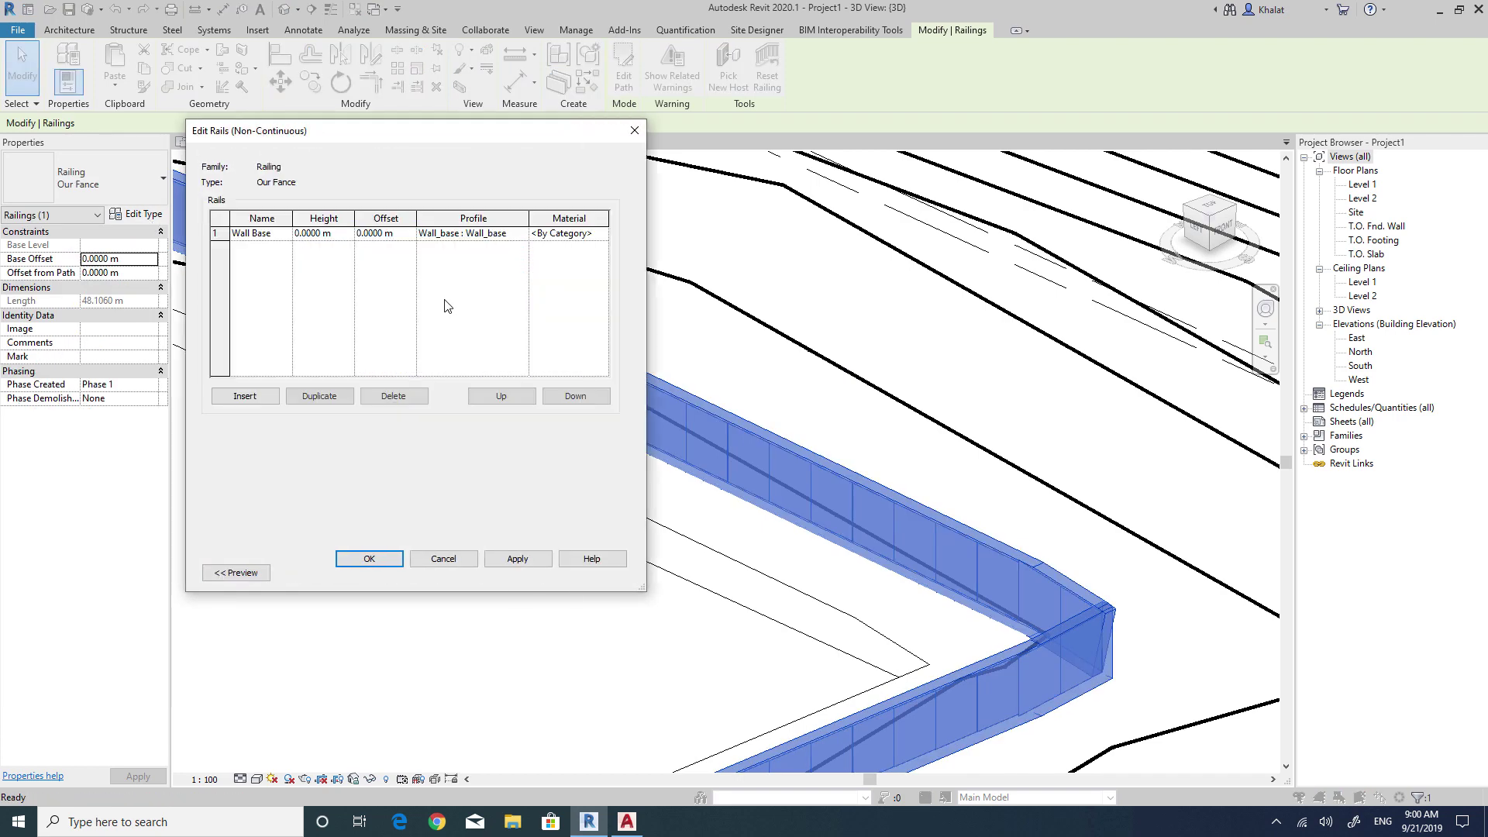
Insert a new rail named Profile 80x40 using the Pkrofile 80x40 profile.
click(245, 396)
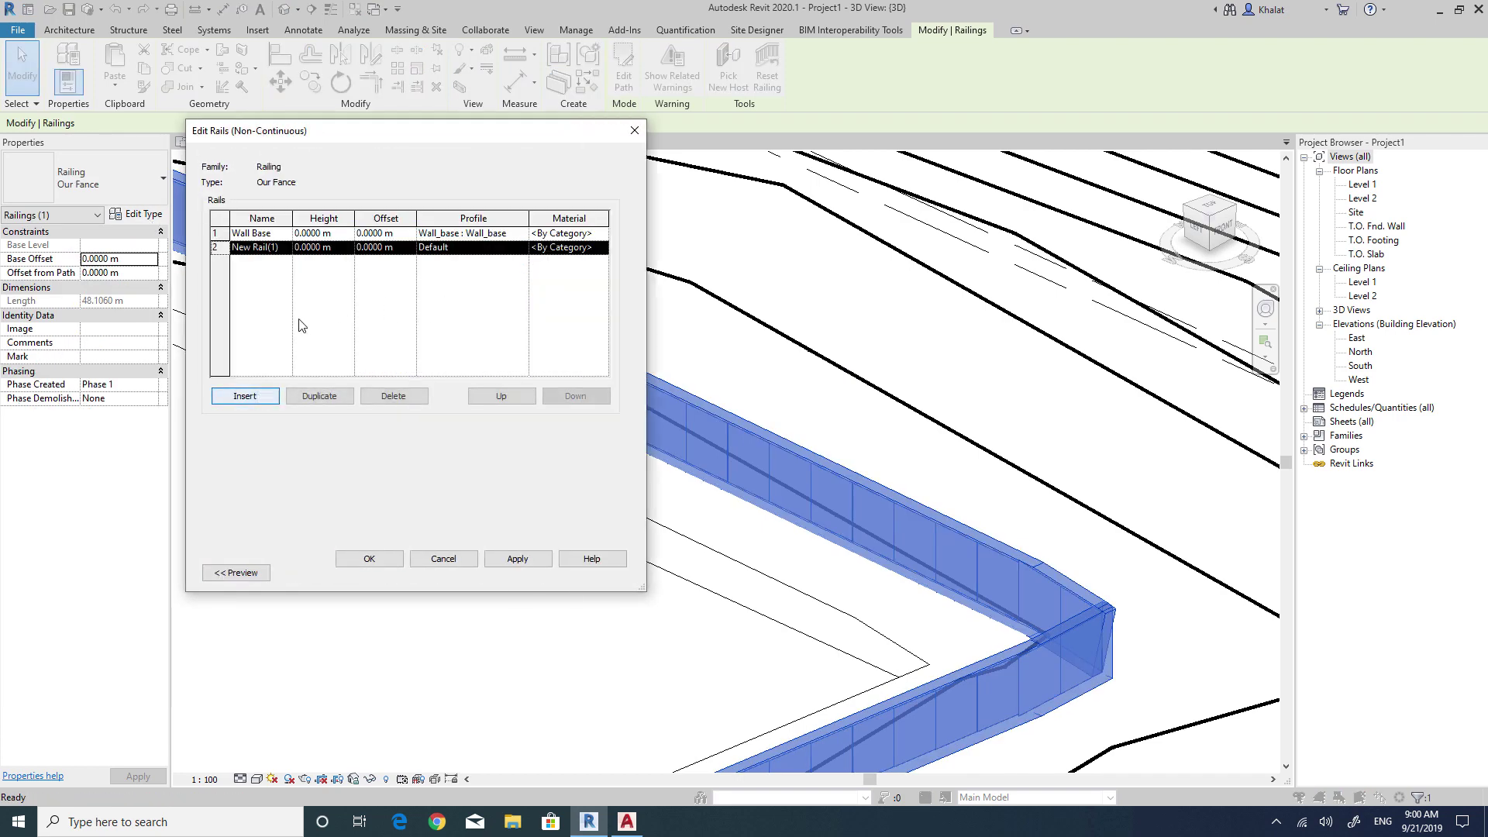
click(284, 247)
text(Profile 80x40)
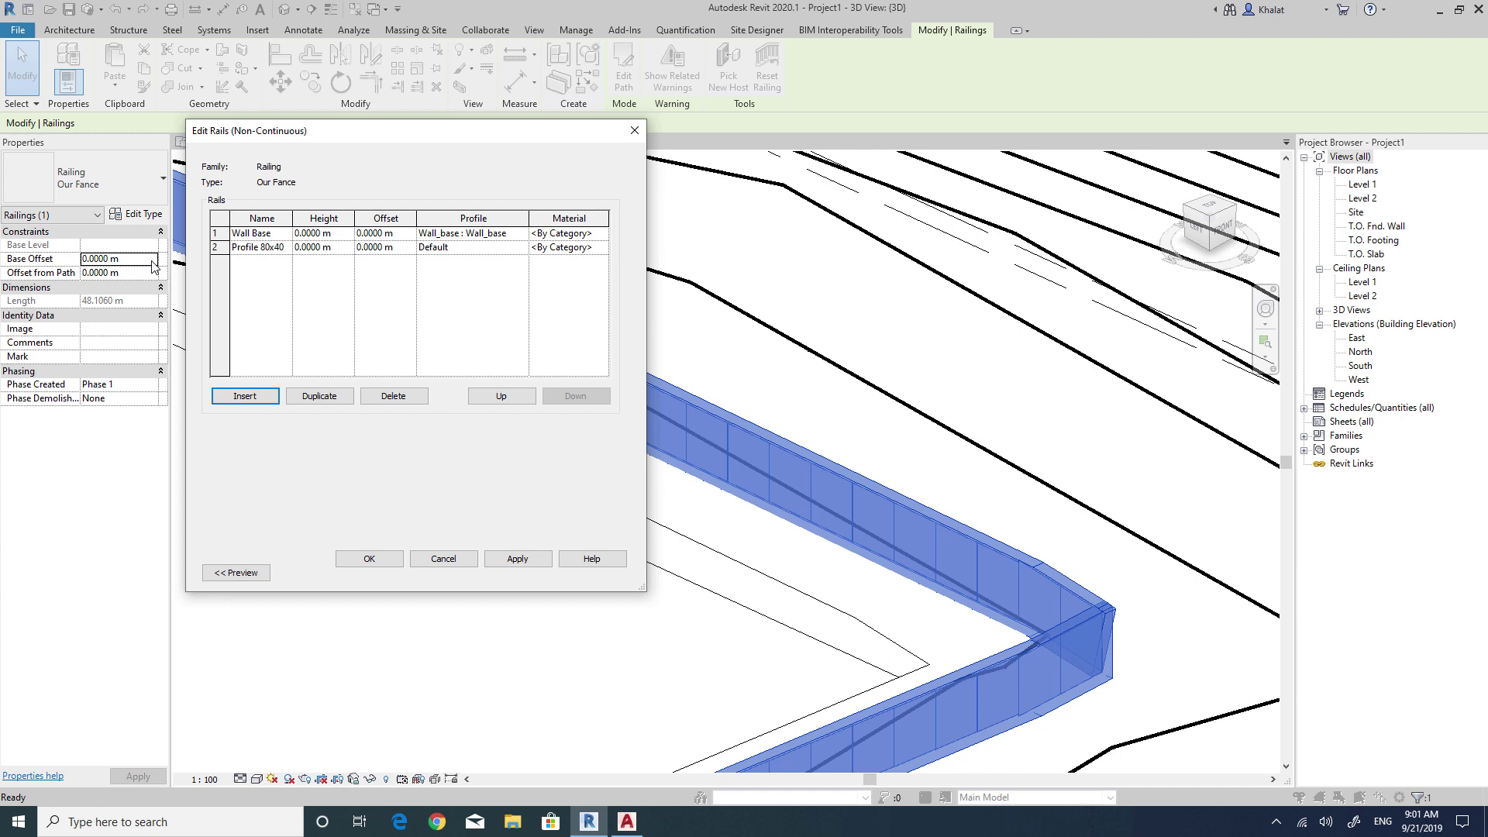
click(470, 247)
click(521, 247)
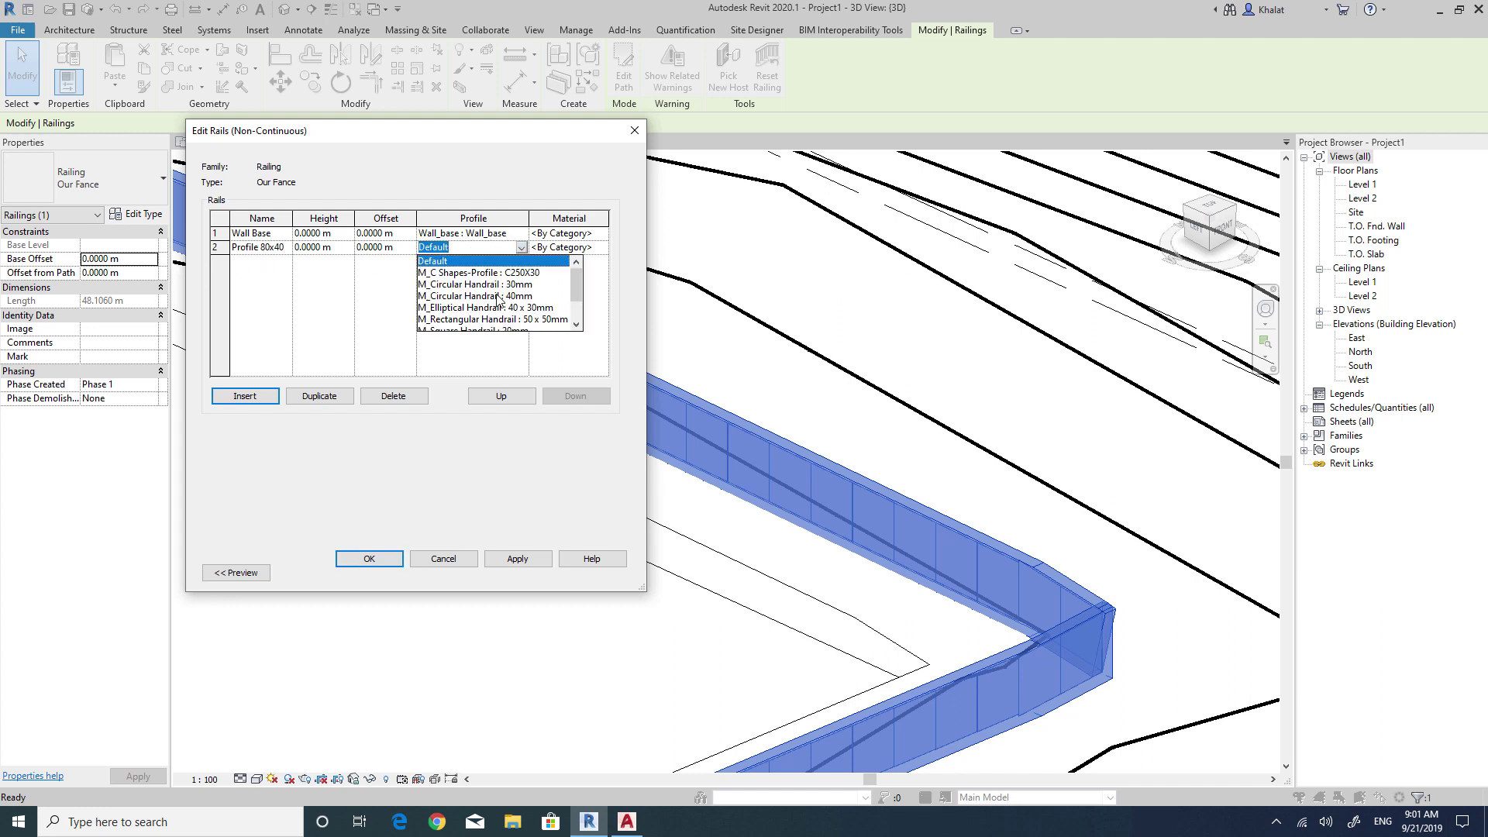
click(518, 559)
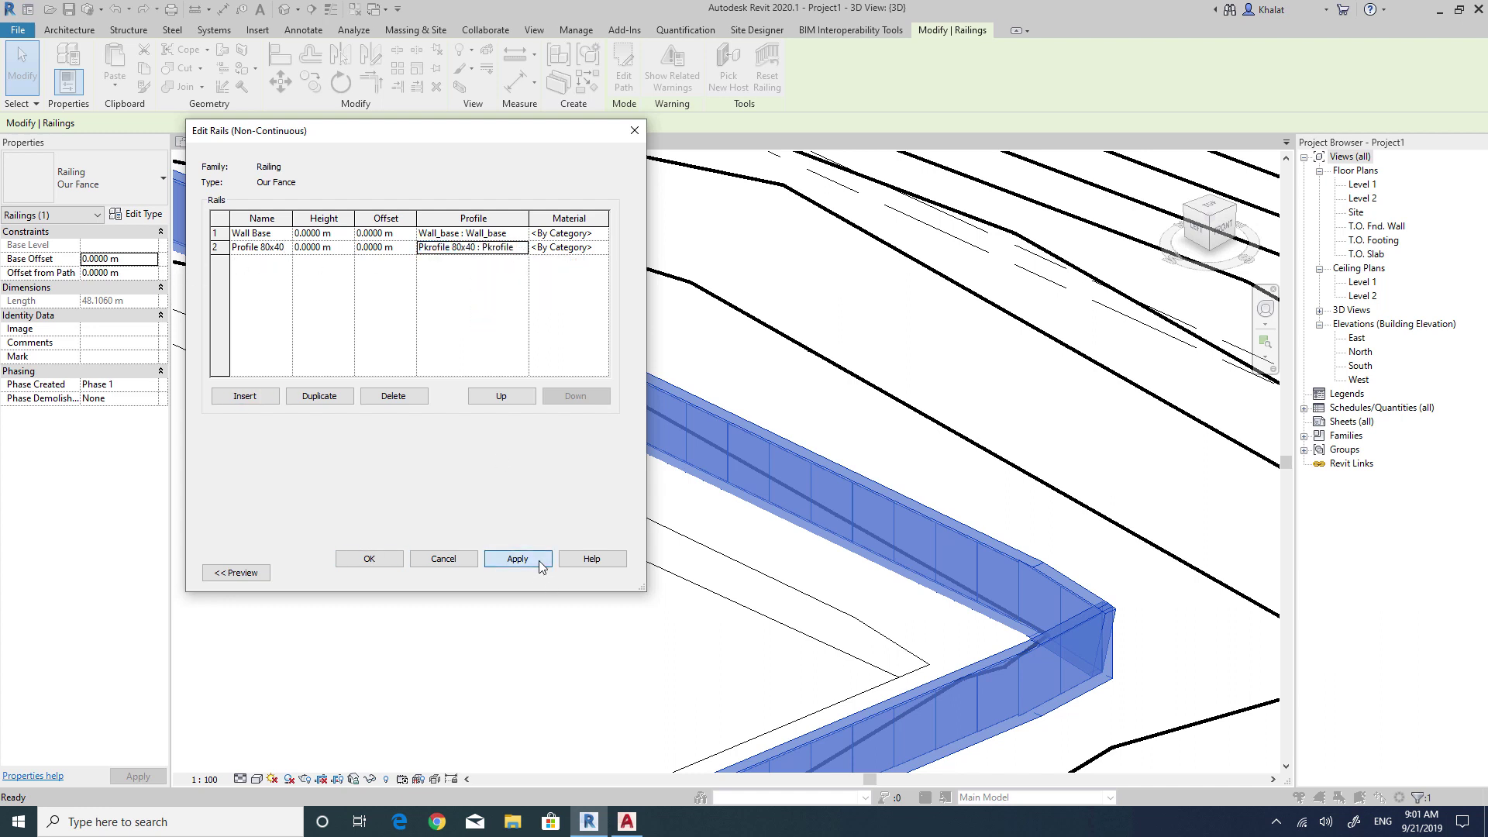
Set the Profile 80x40 rail height to 1.2 m and apply the rail structure.
click(344, 253)
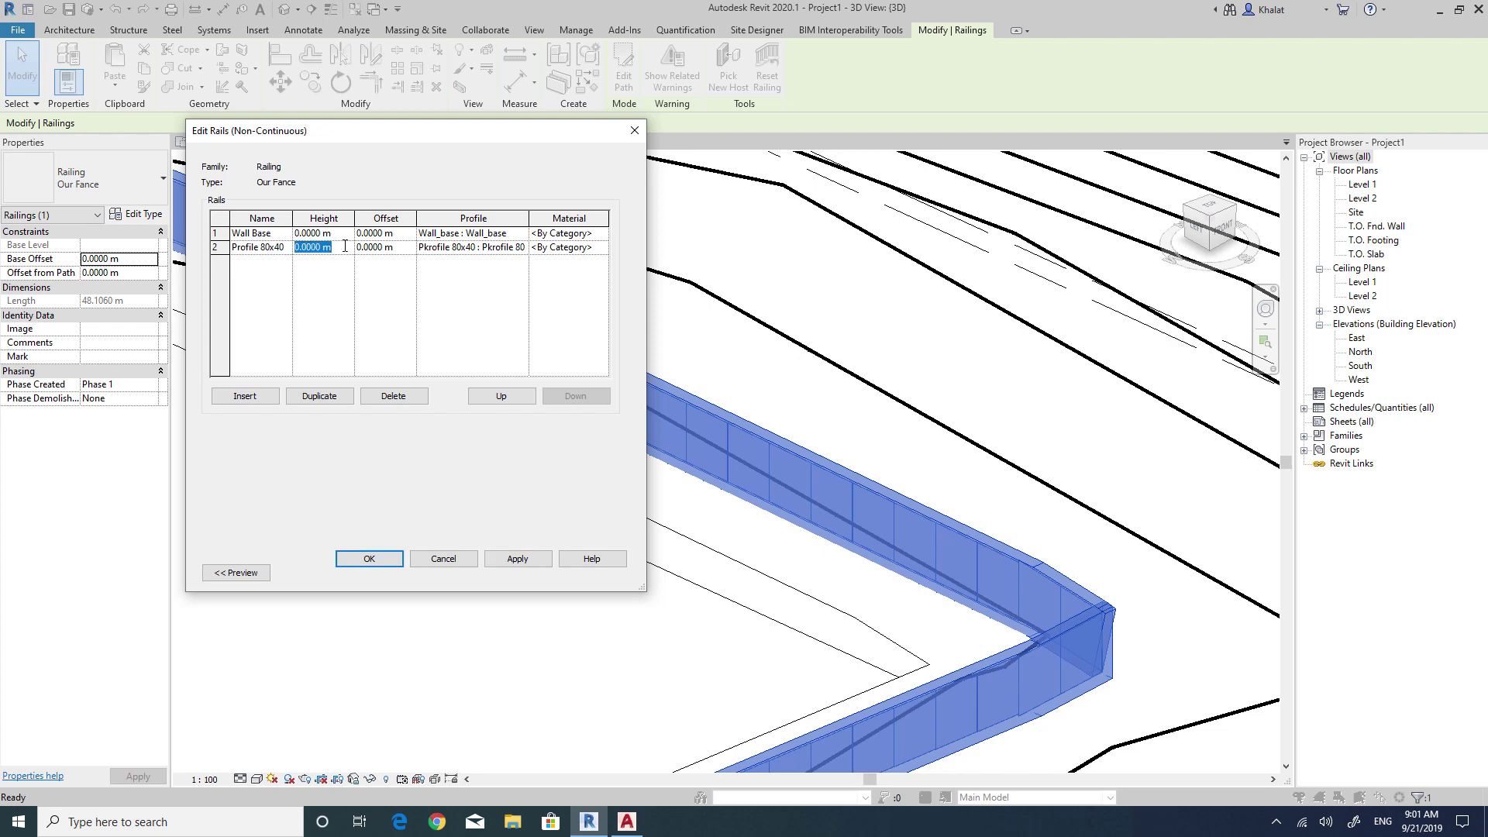
click(337, 233)
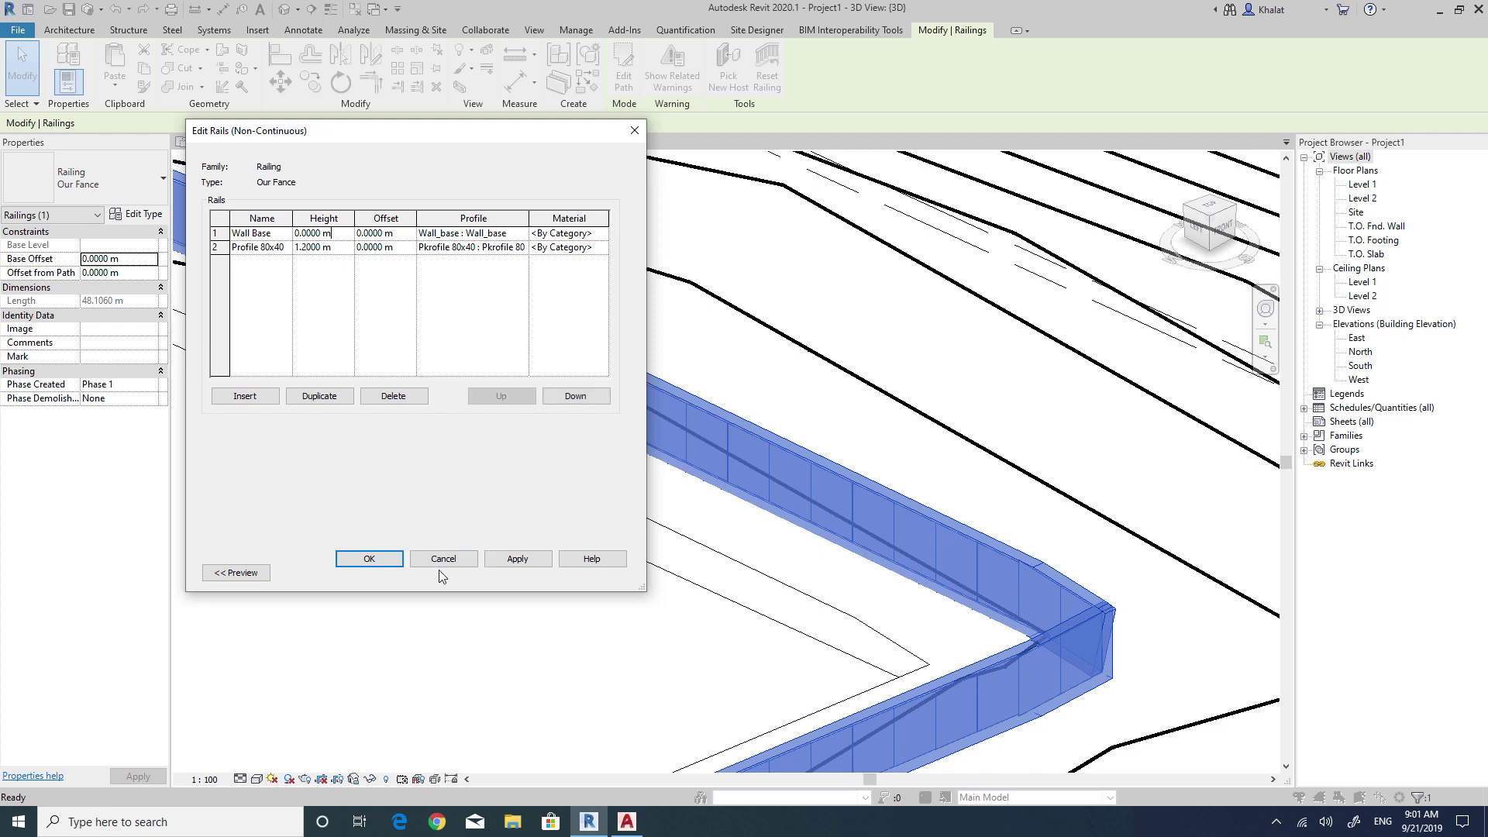
click(517, 559)
click(369, 561)
click(518, 572)
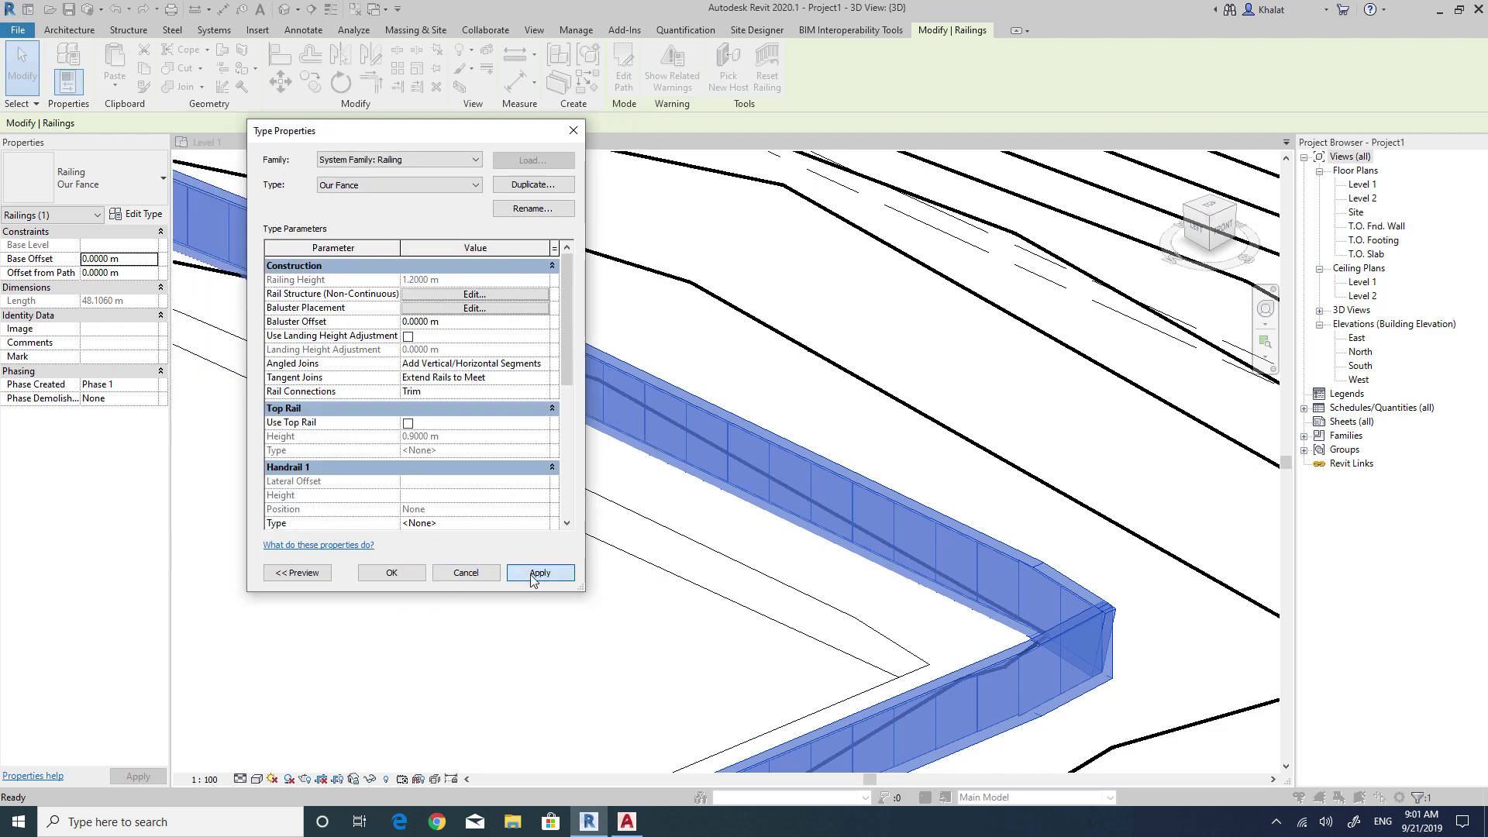
click(626, 821)
Add a 120cm linear dimension from ground level to the top of the block wall.
scroll(758, 197, down, 2)
scroll(758, 197, down, 2)
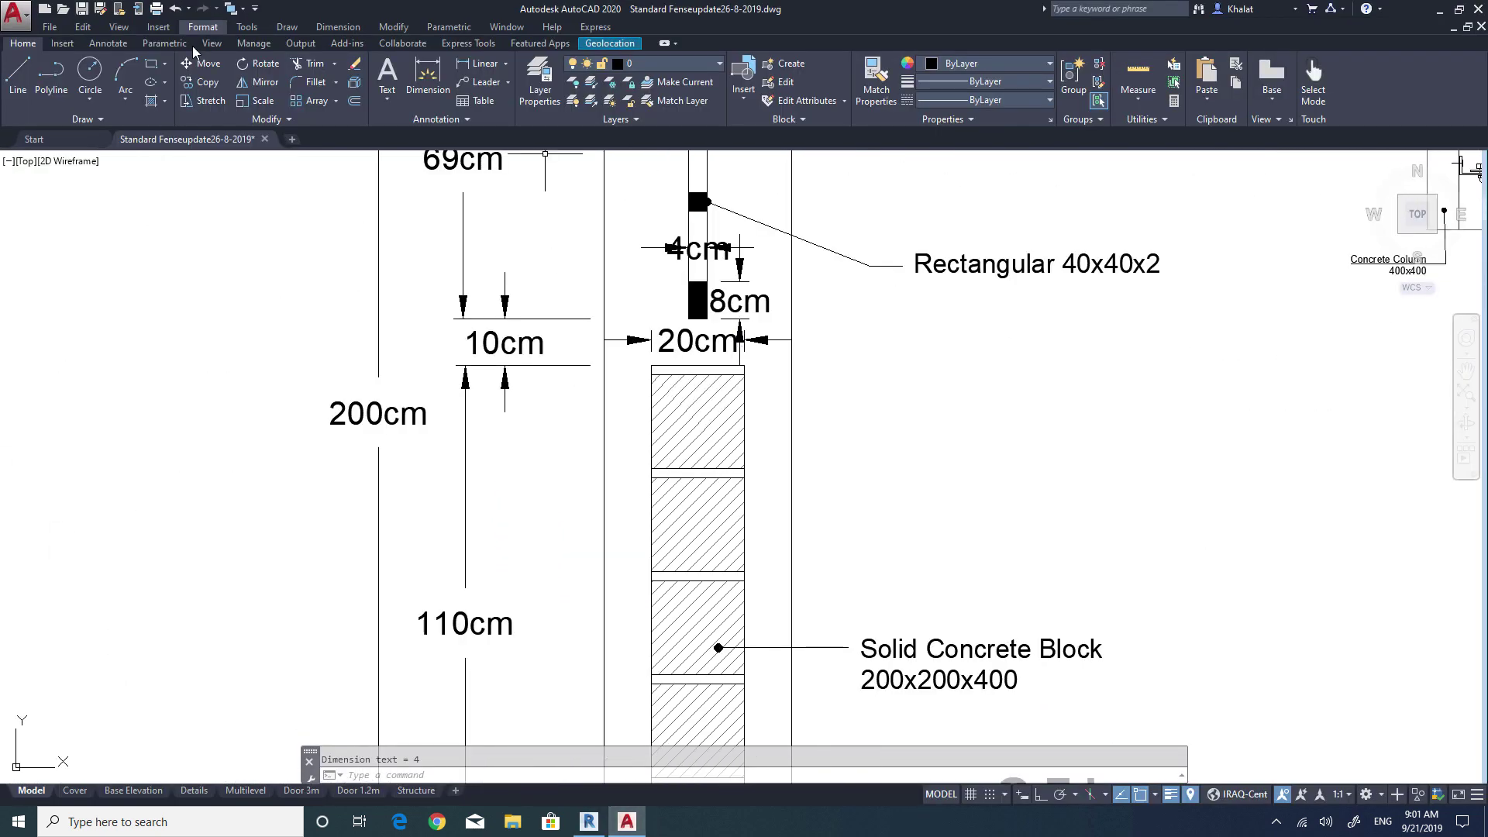
click(449, 62)
middle_drag(728, 535, 697, 371)
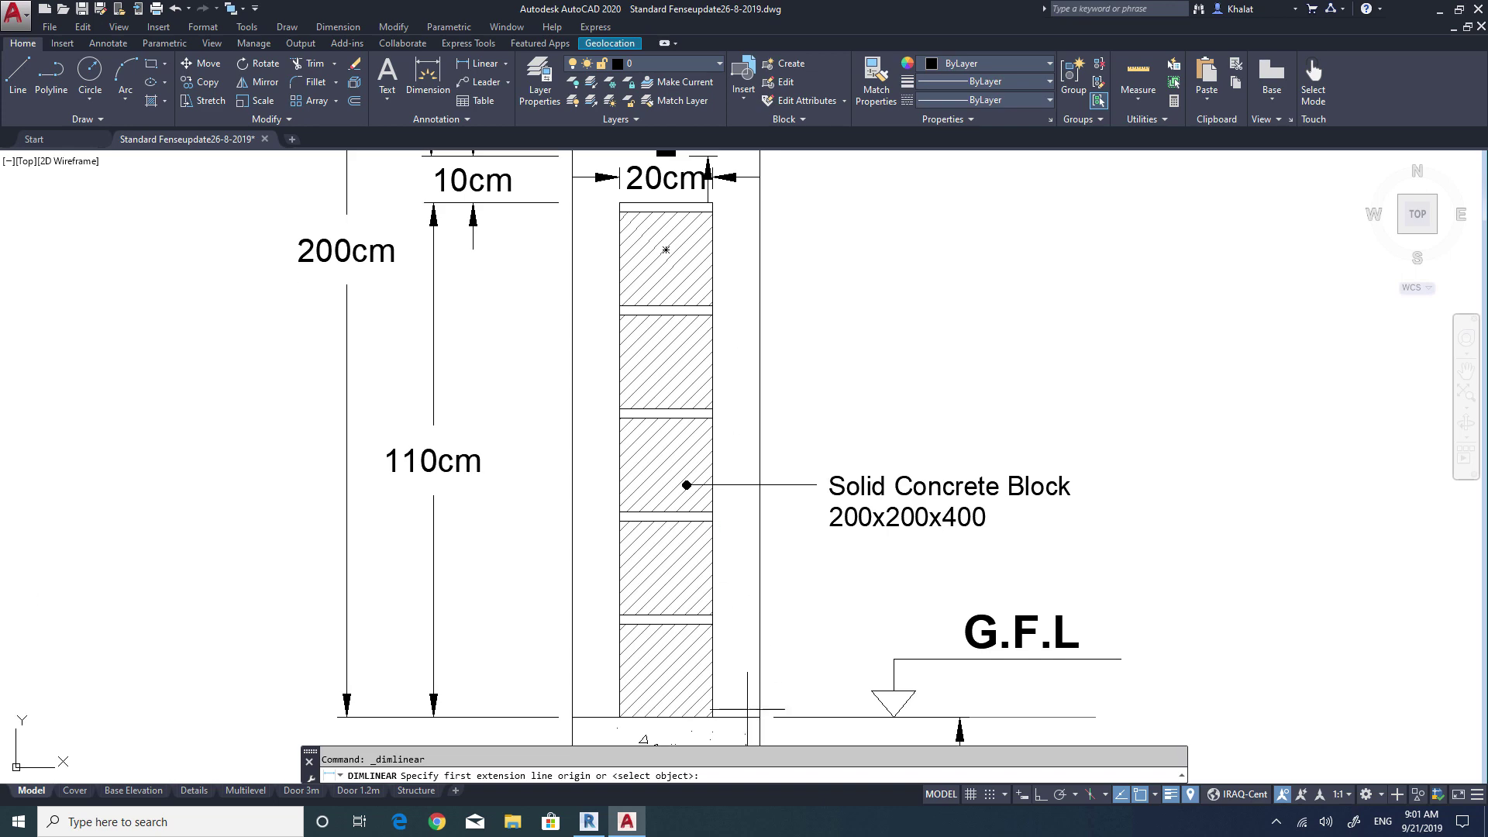
click(744, 717)
middle_drag(713, 186, 707, 345)
click(669, 314)
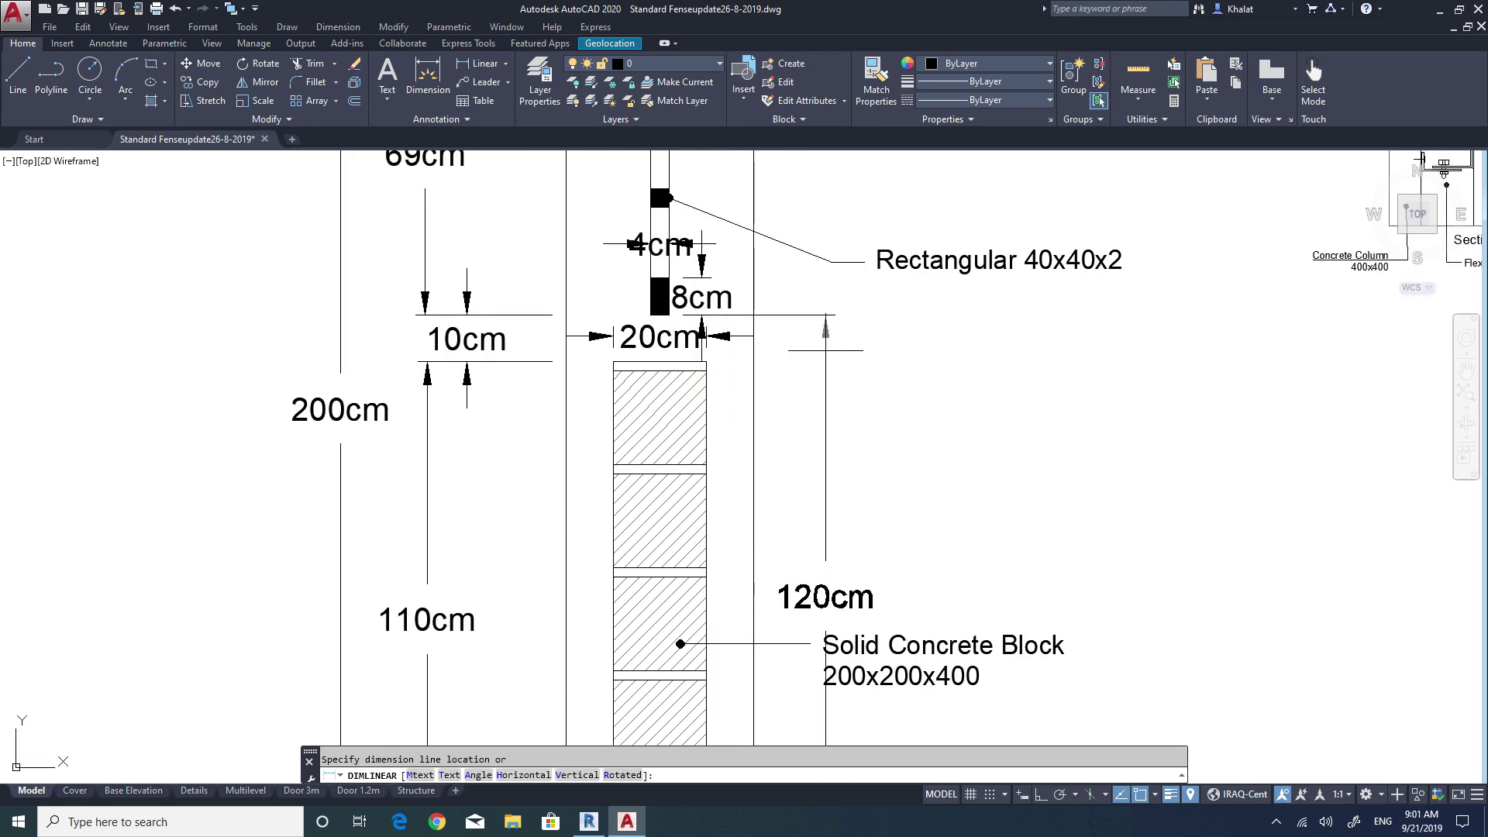
click(832, 542)
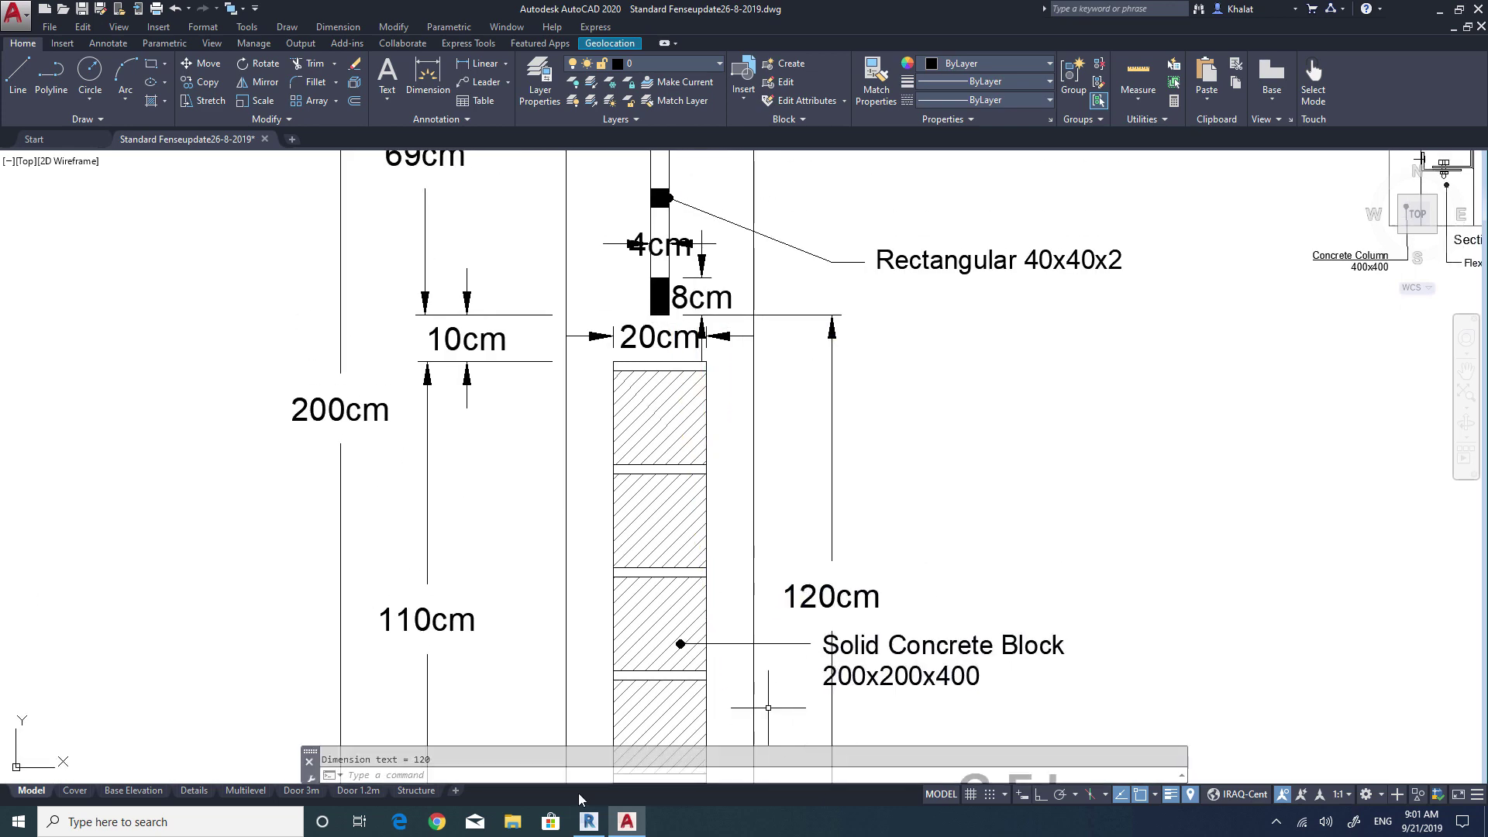
click(589, 822)
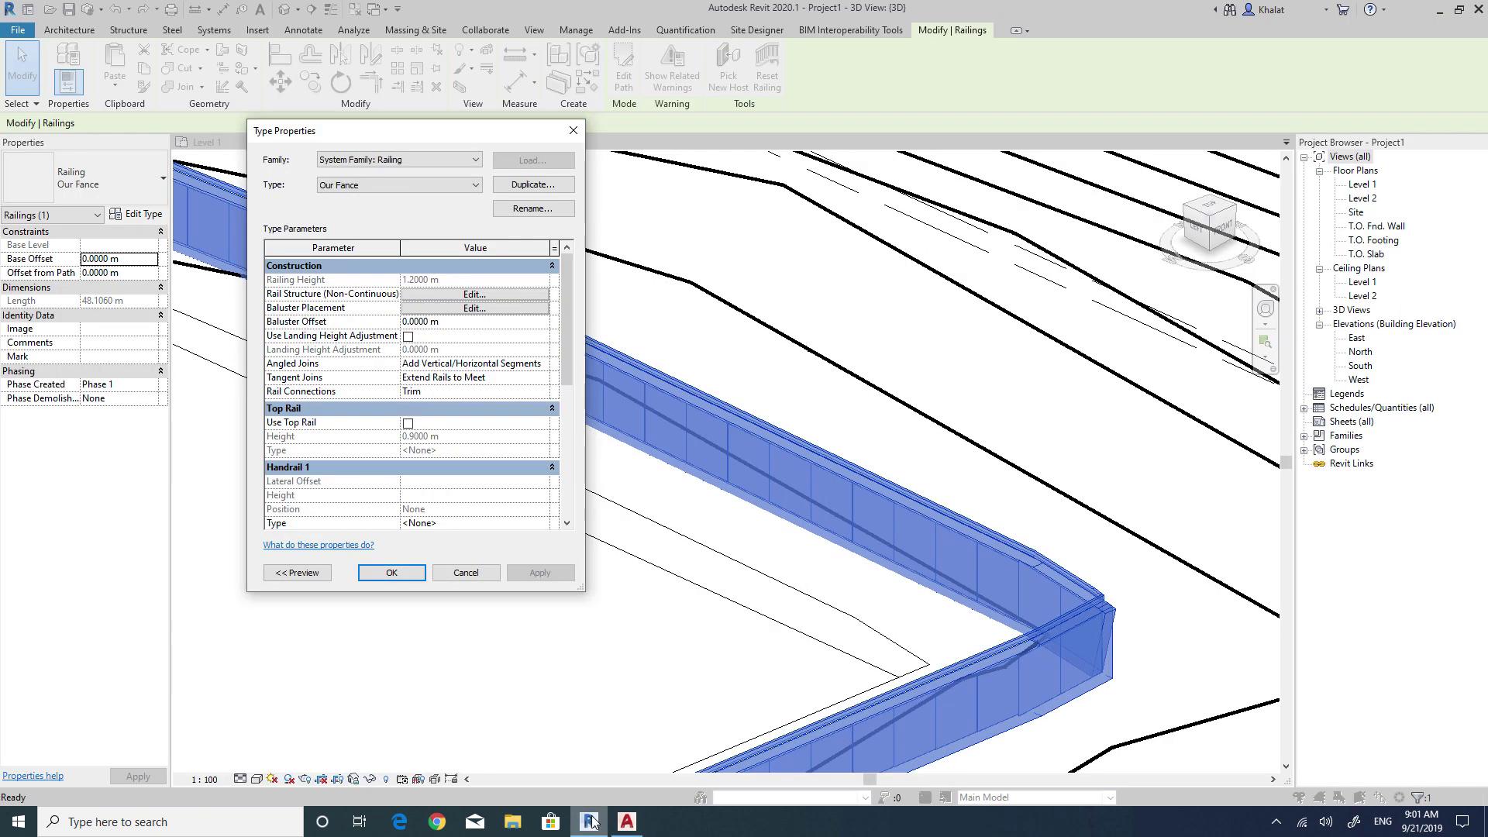
Reopen the rail structure and insert a third rail, New Rail(1).
click(473, 295)
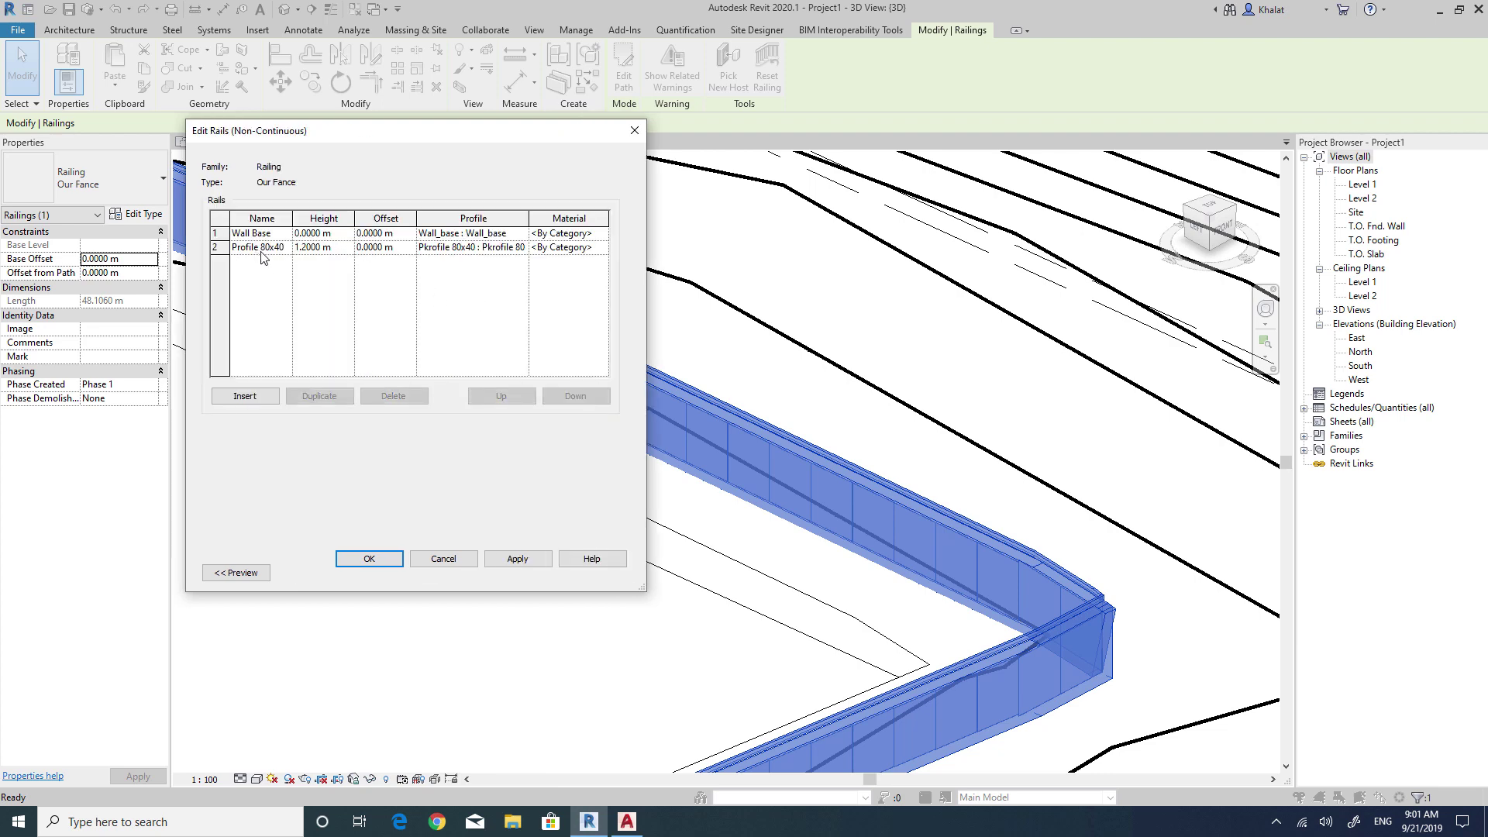
click(244, 396)
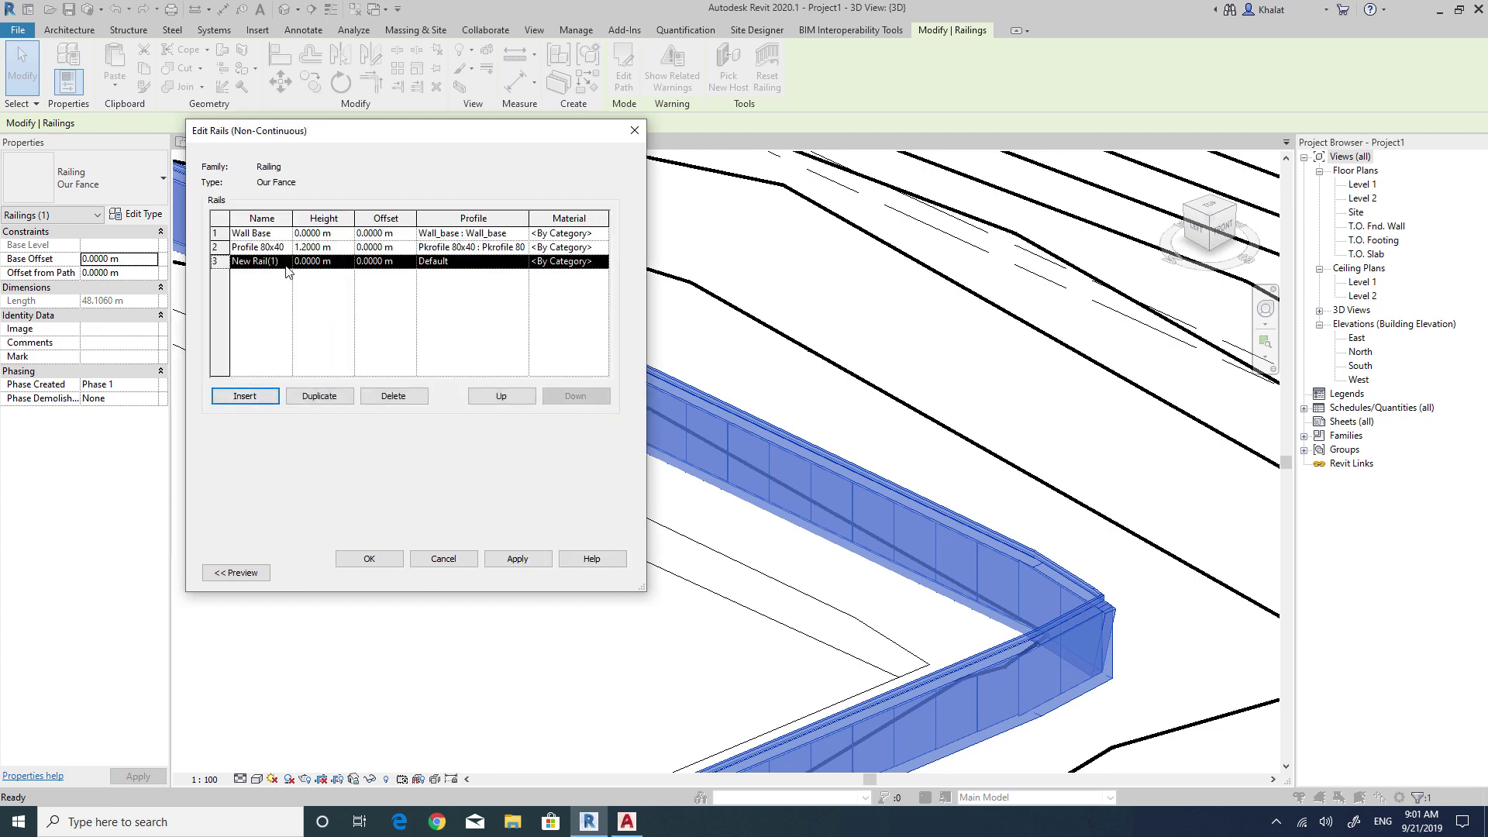
click(627, 822)
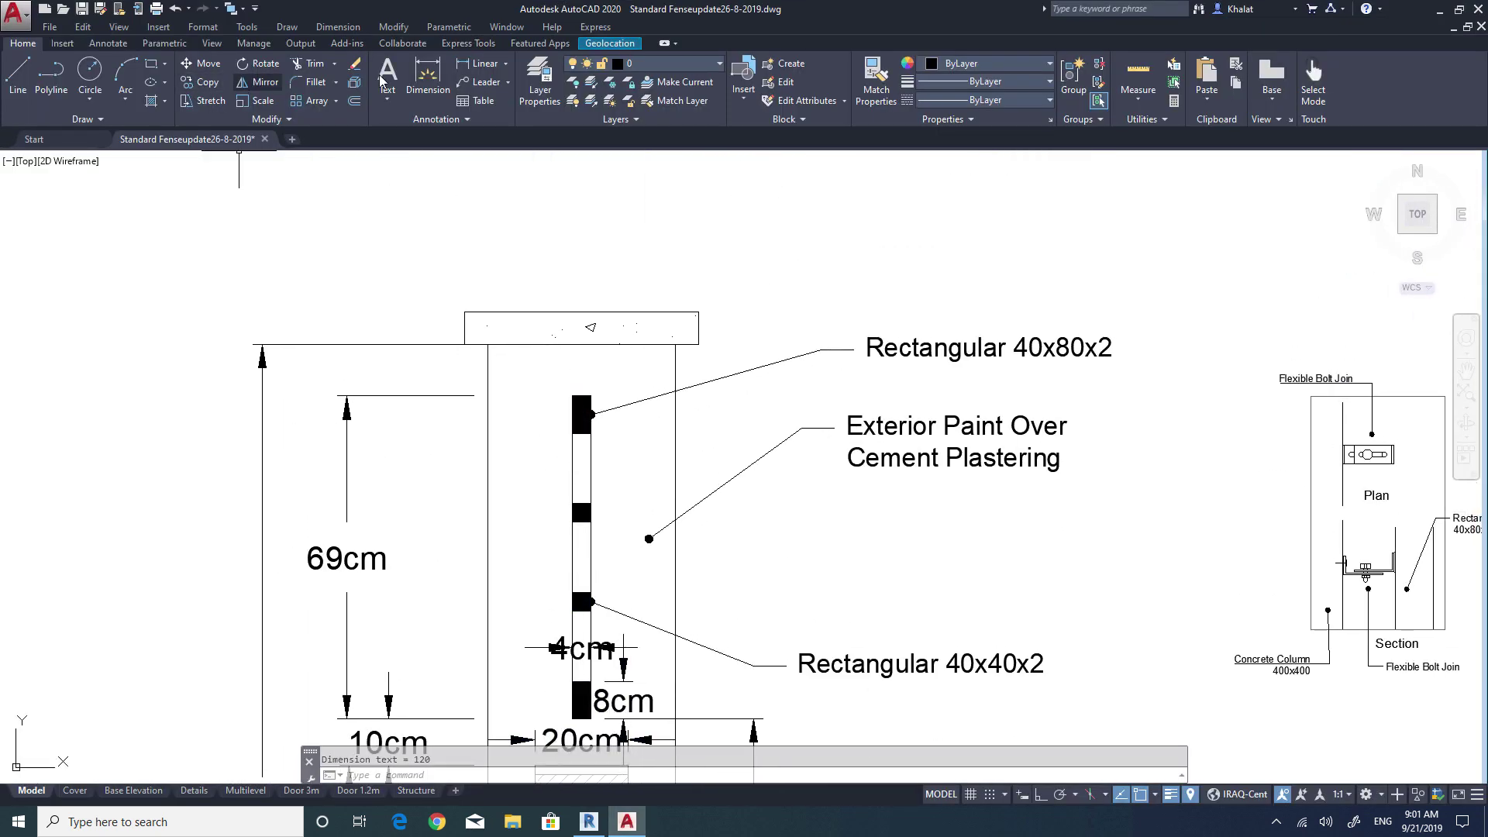
Add a 181cm linear dimension from the top rail down to ground floor level.
click(468, 72)
click(589, 407)
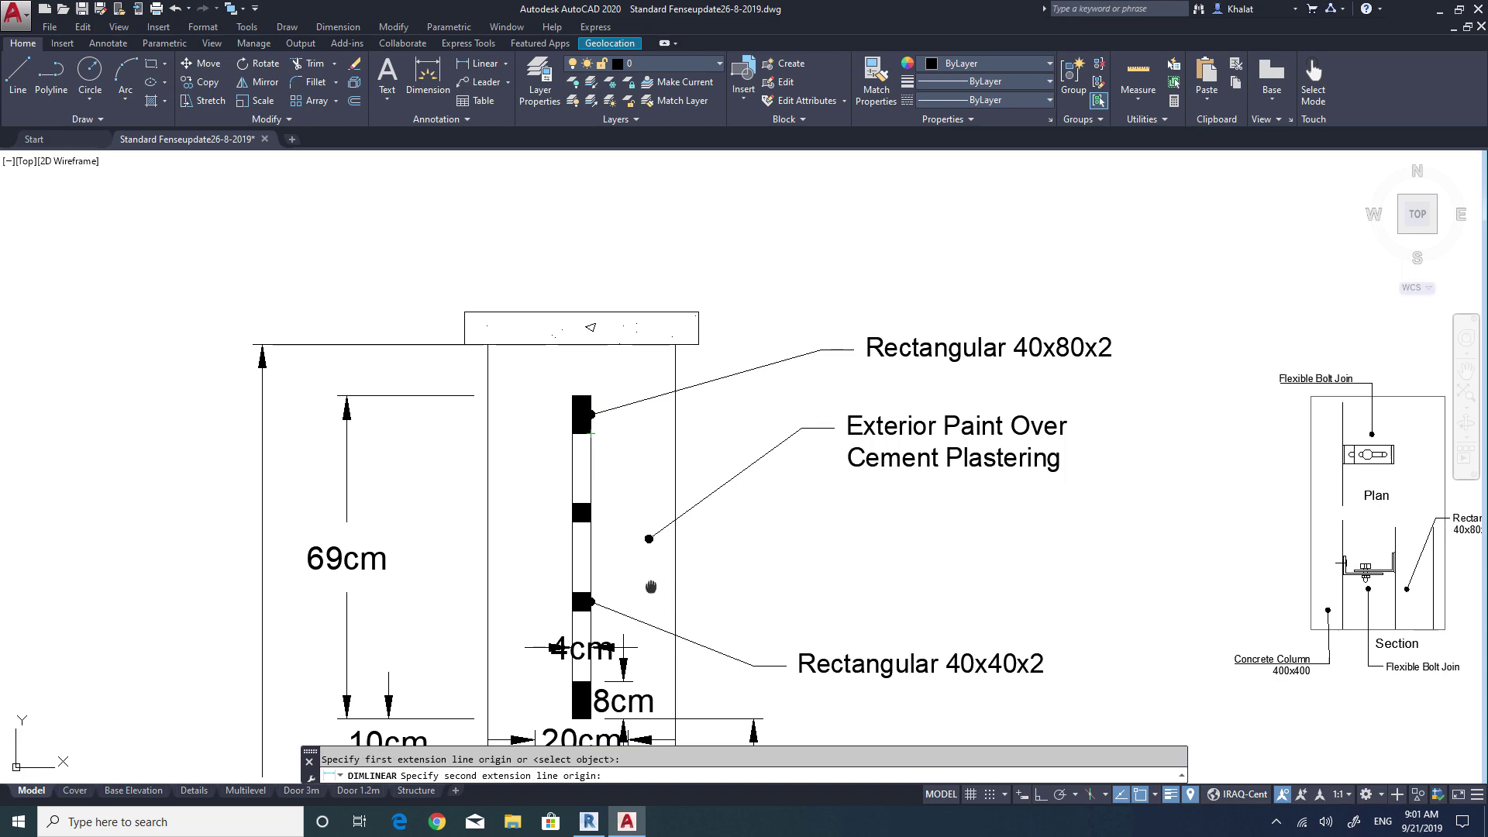
mouse_move(645, 744)
middle_down()
mouse_move(612, 418)
mouse_move(589, 348)
middle_up()
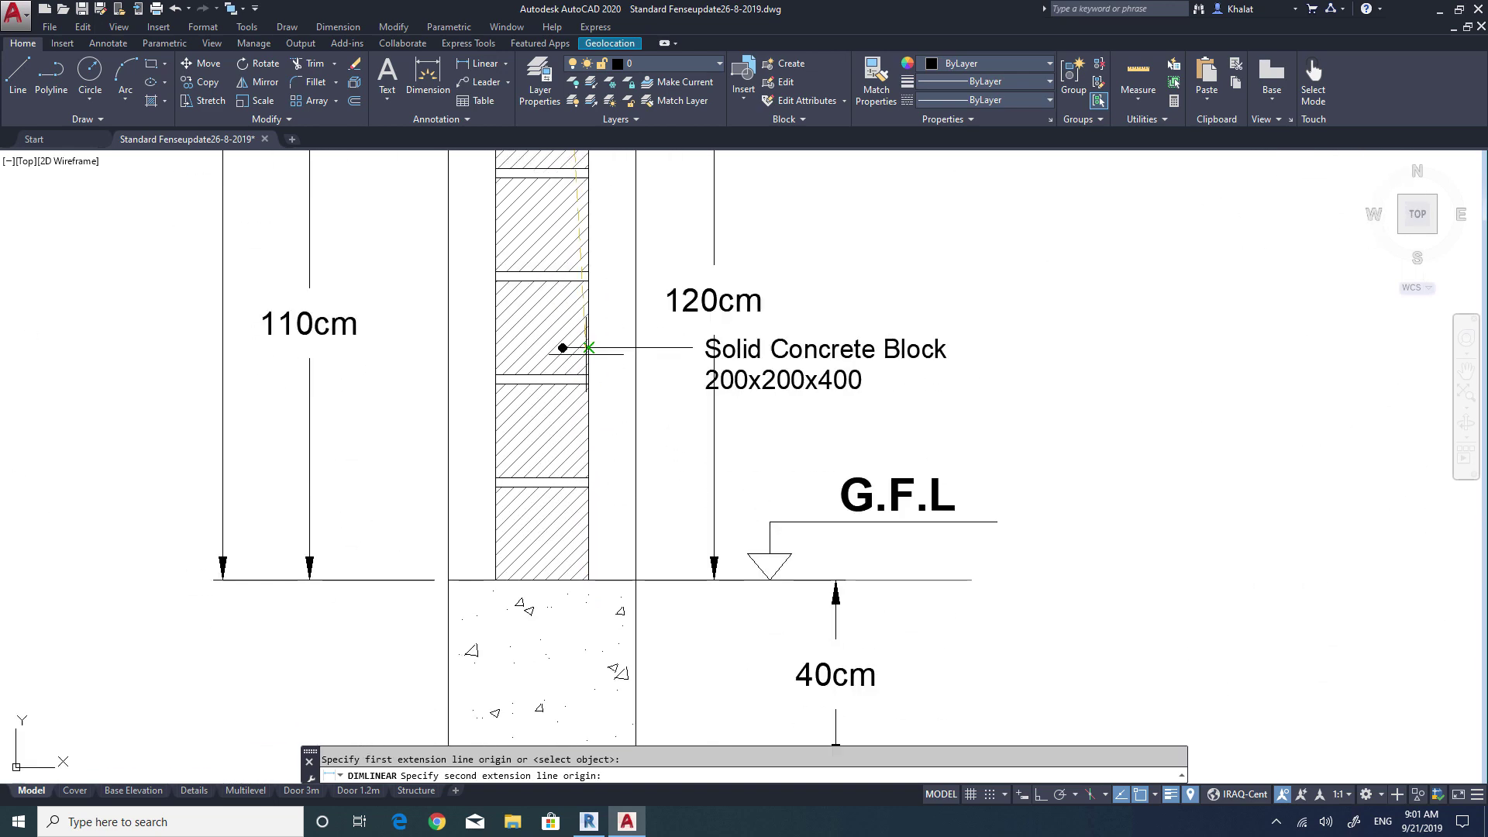
click(560, 580)
click(734, 295)
middle_drag(777, 259, 778, 277)
scroll(778, 277, down, 1)
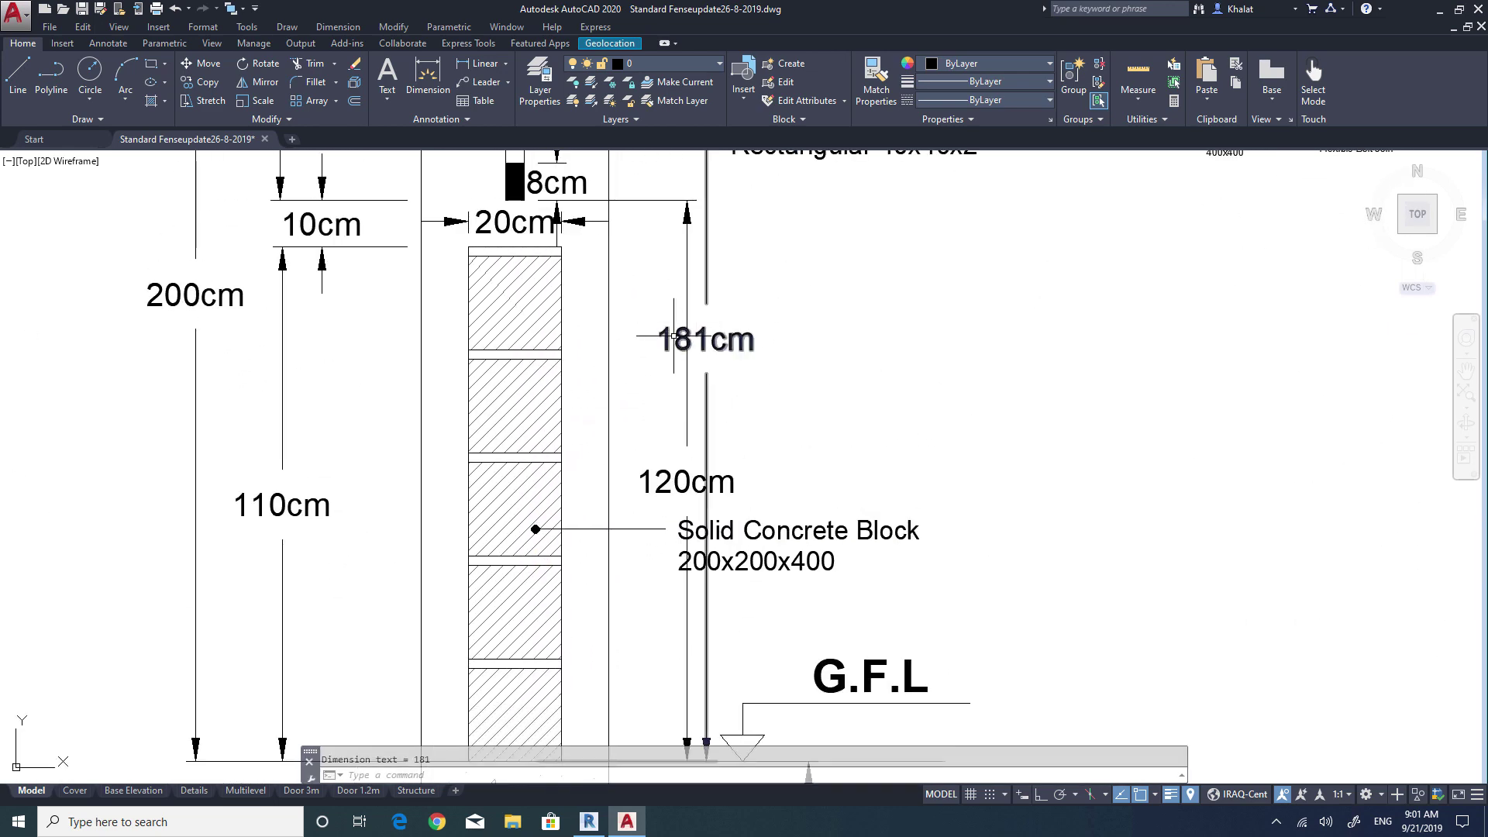
click(588, 822)
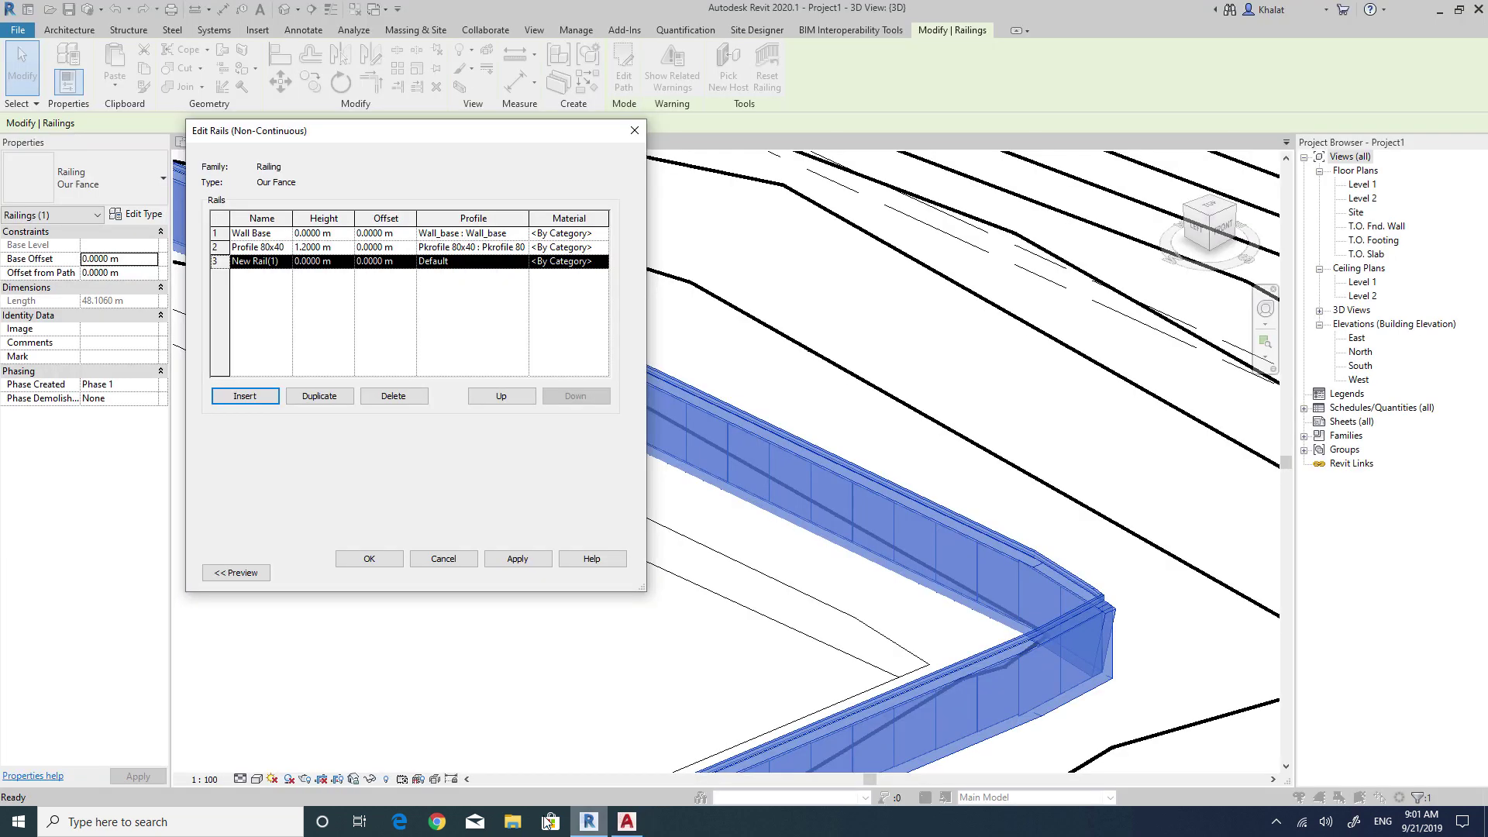
Give New Rail(1) a 1.81 m height and the Pkrofile 80x40 profile, and apply.
click(340, 263)
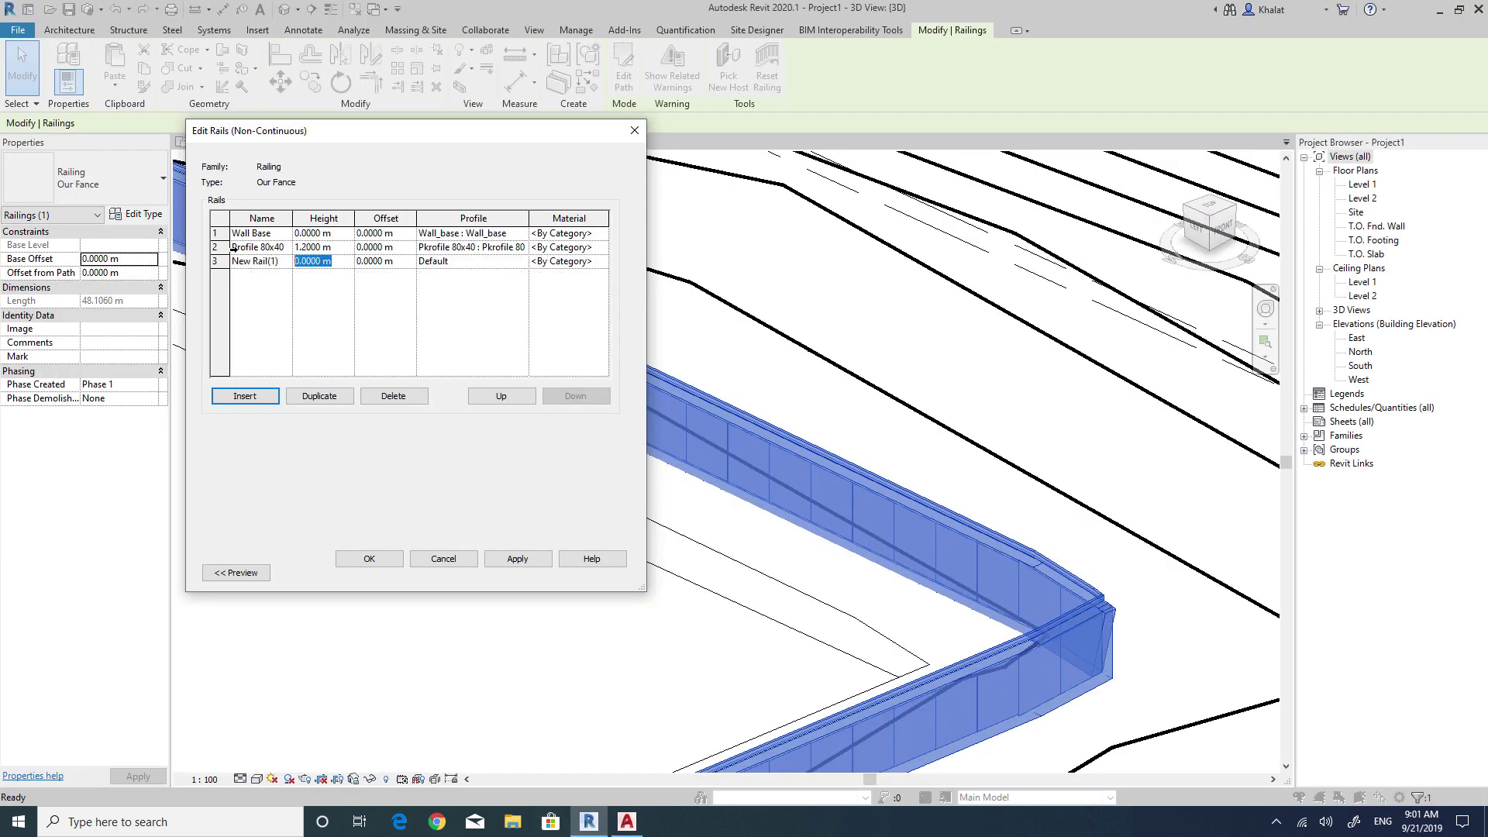
click(439, 264)
click(521, 262)
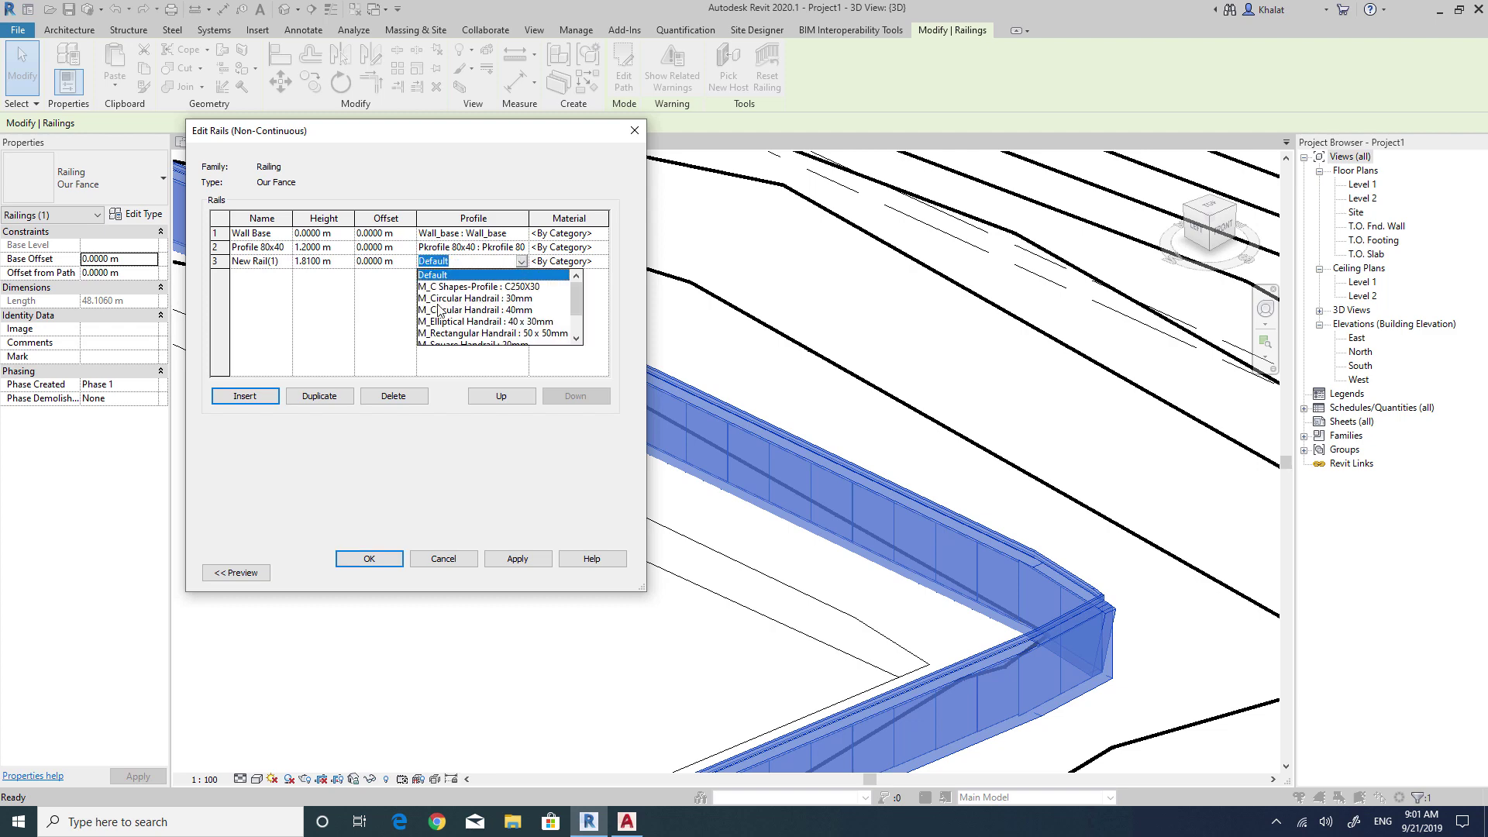
scroll(540, 328, down, 3)
click(525, 332)
click(528, 556)
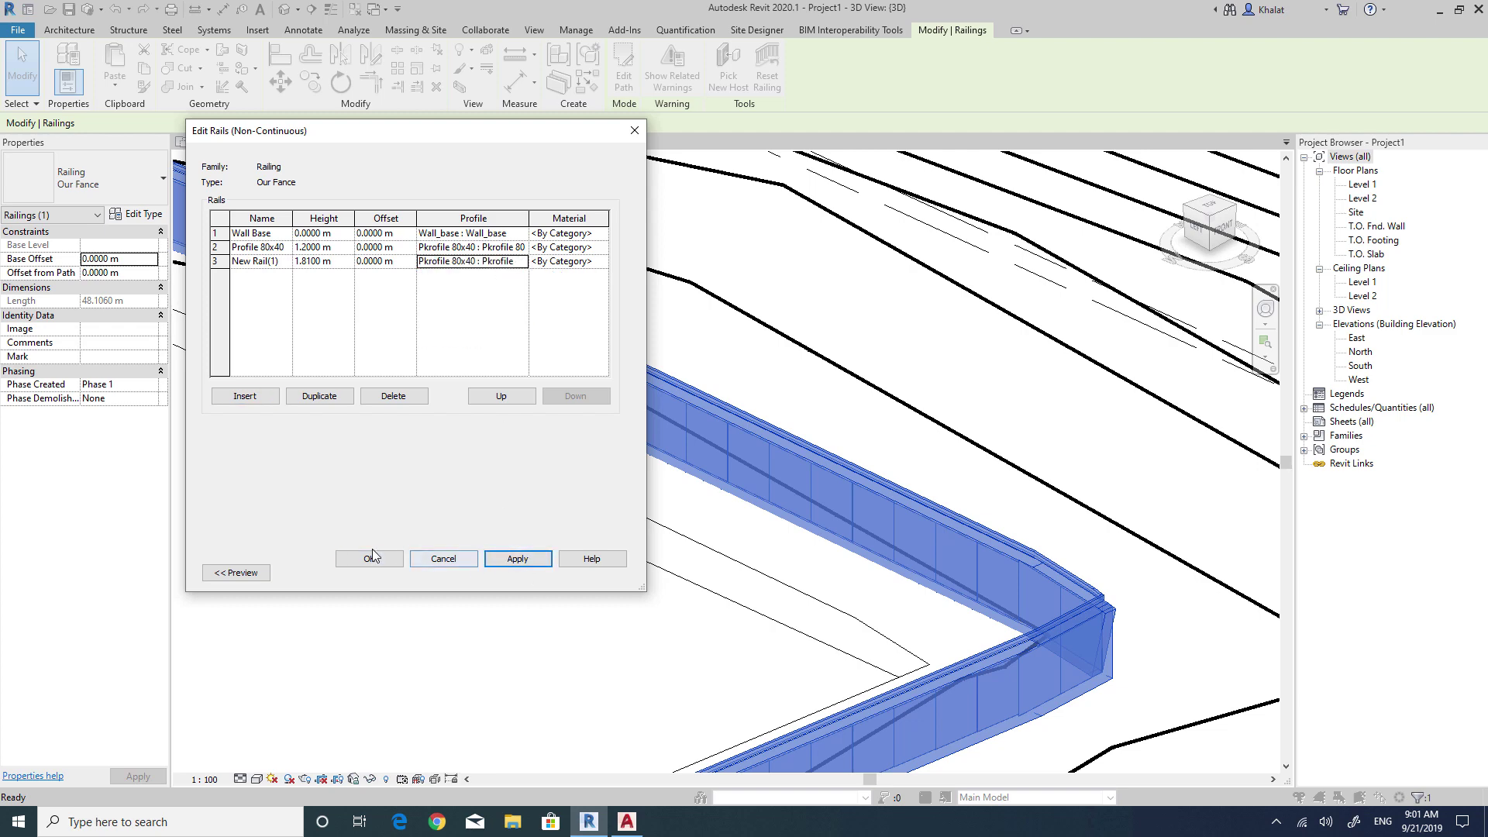
click(370, 556)
click(540, 572)
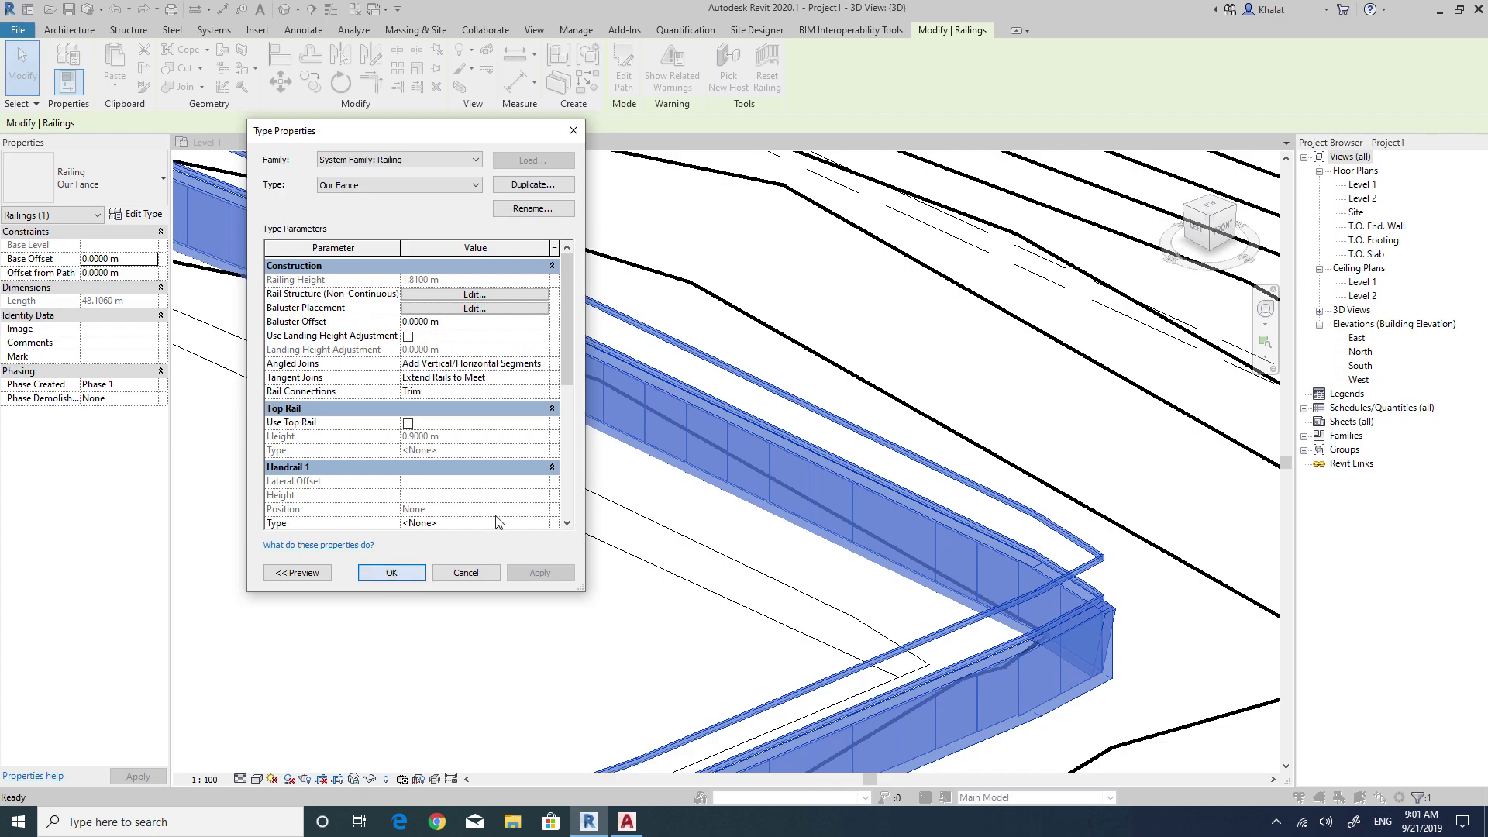
click(391, 572)
Orbit the 3D view to inspect the new top rail and reselect the railing.
click(880, 283)
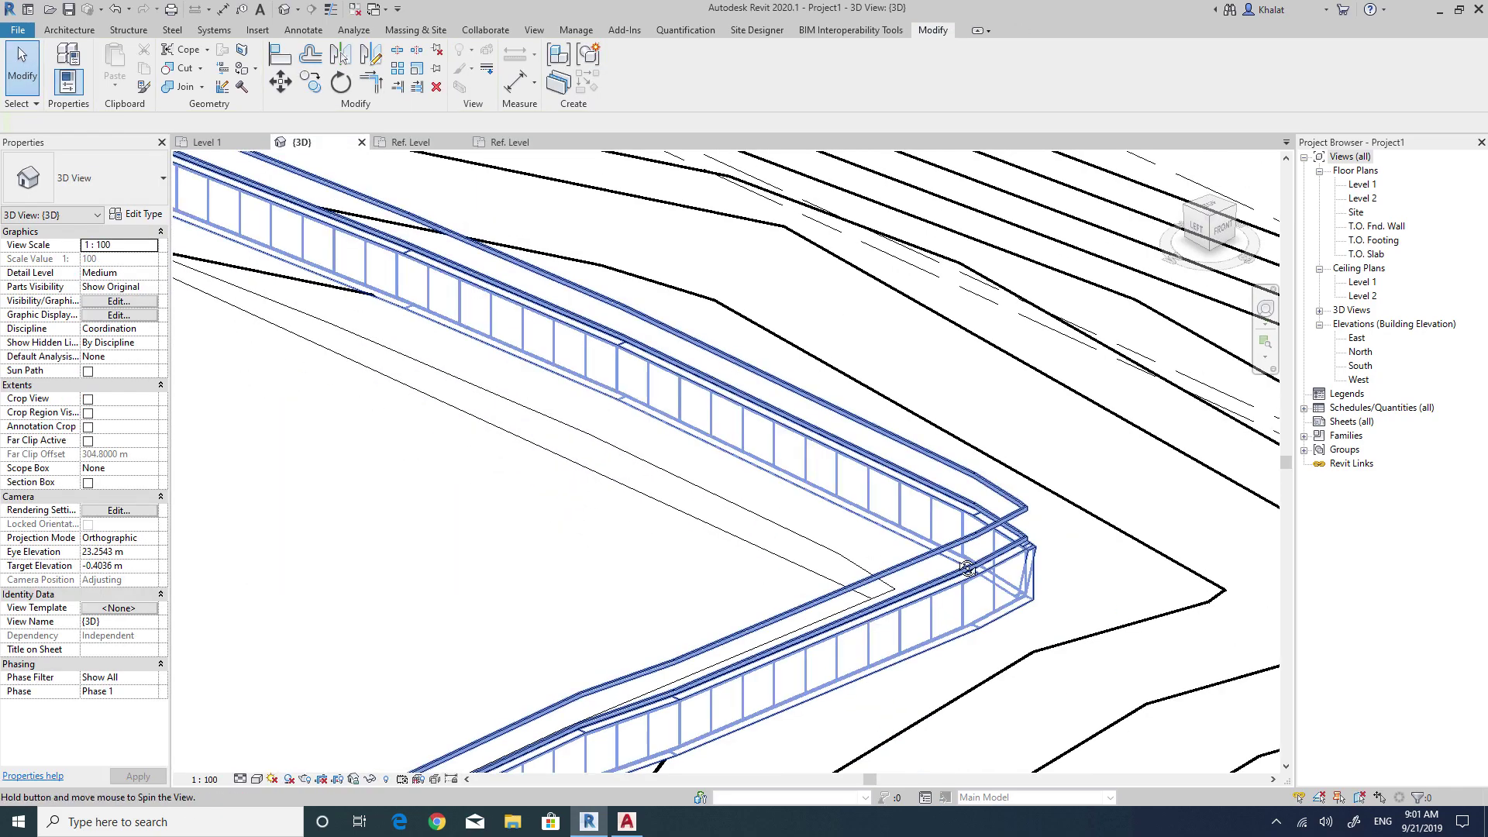
shift+middle_drag(871, 550, 476, 567)
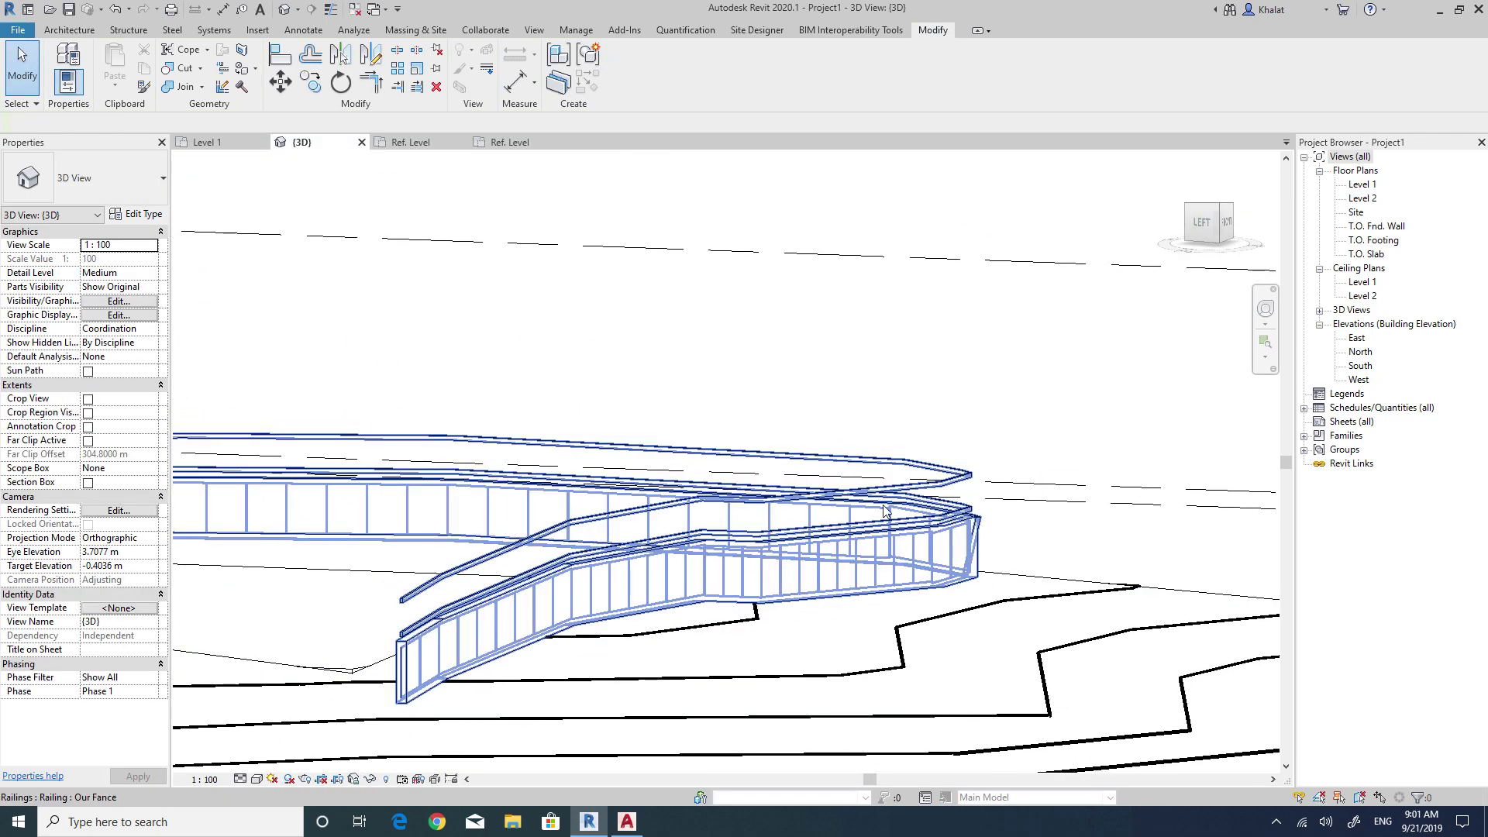
mouse_move(692, 572)
shift+middle_down()
mouse_move(690, 664)
mouse_move(737, 578)
shift+middle_up()
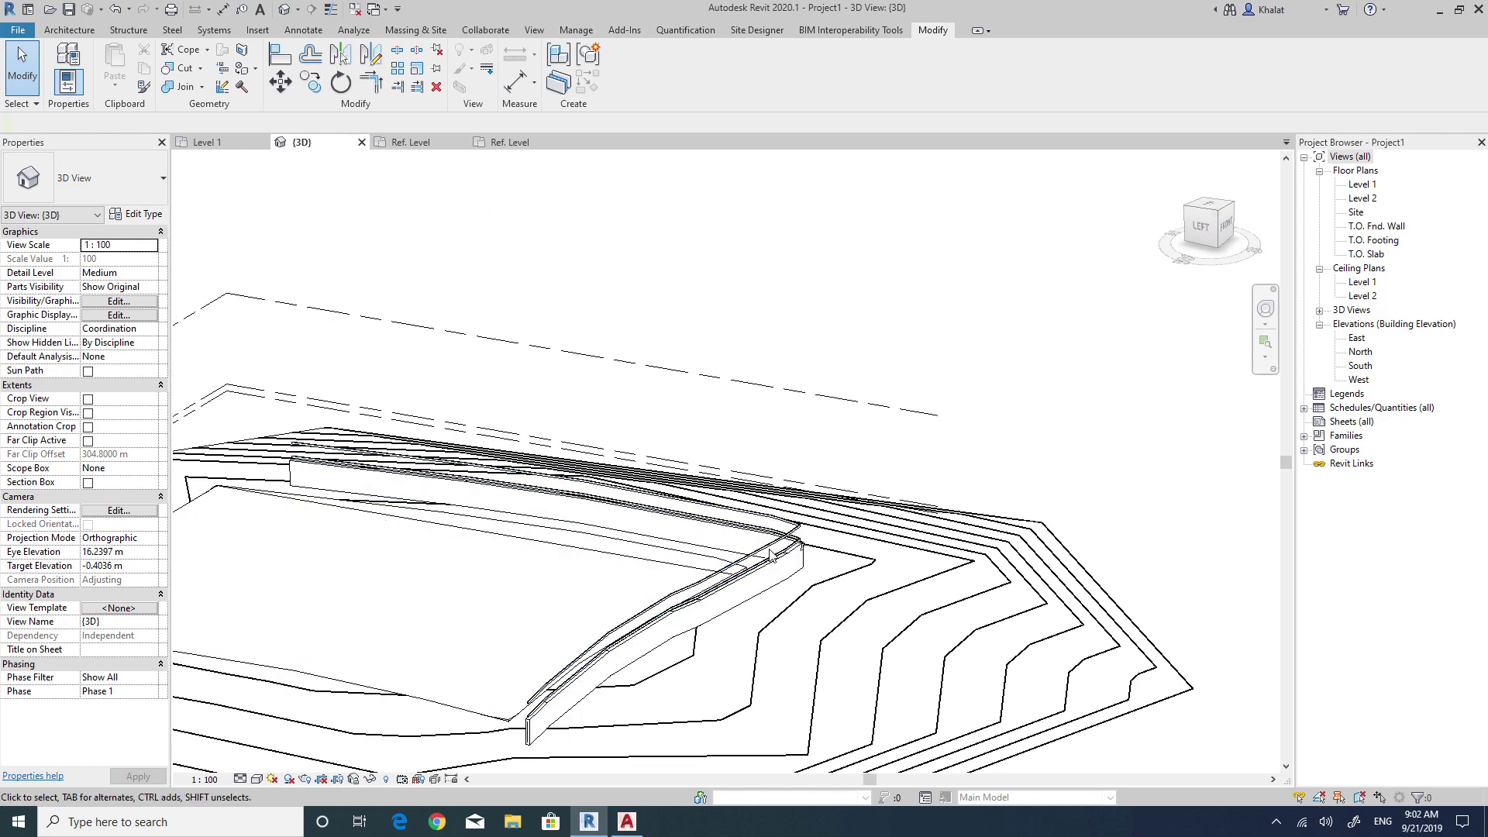
click(784, 533)
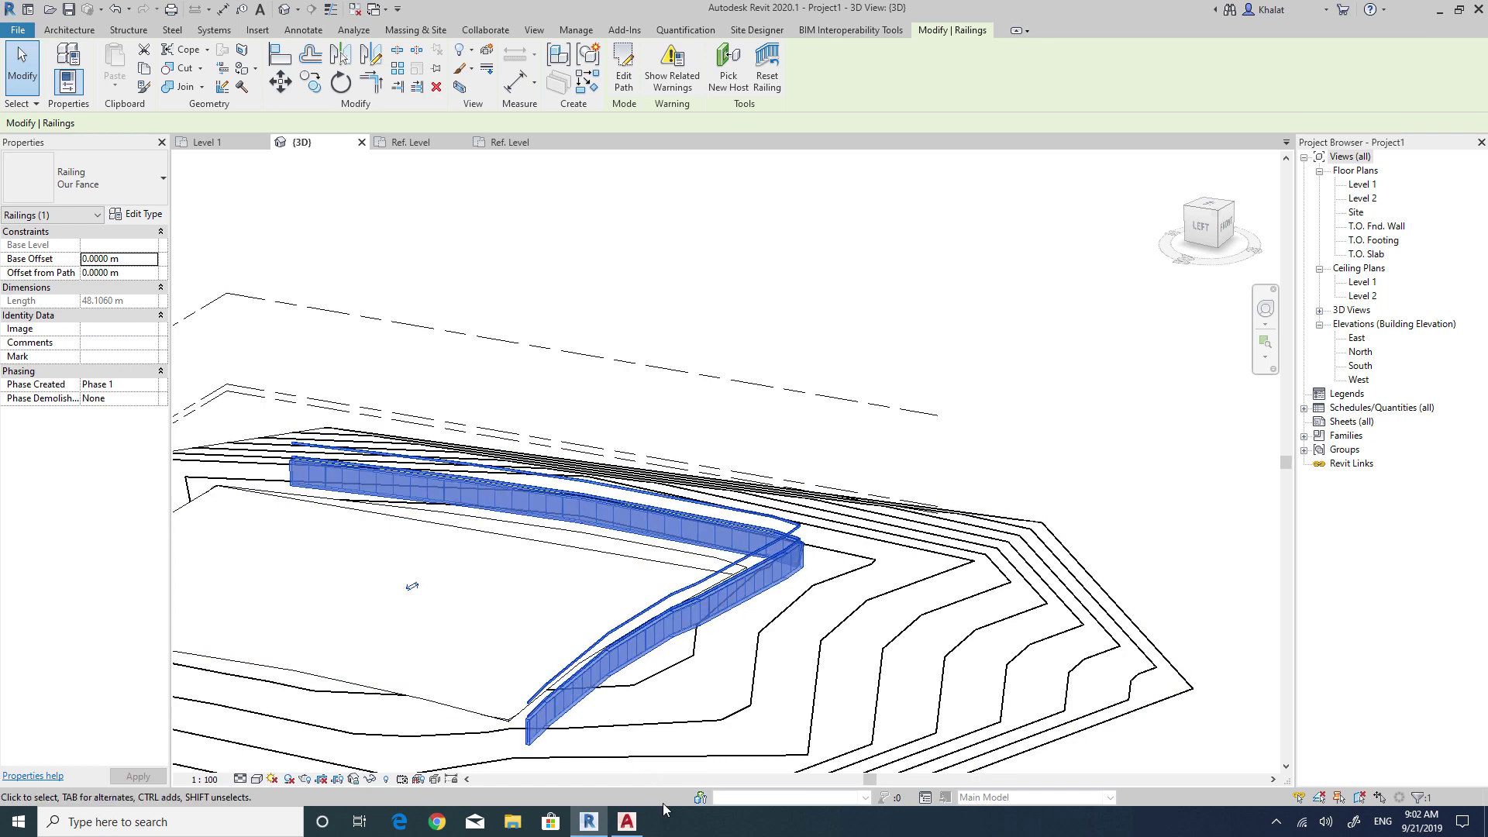
Dimension the lower rail's height above ground floor level as 143cm.
click(628, 822)
middle_drag(564, 245, 648, 567)
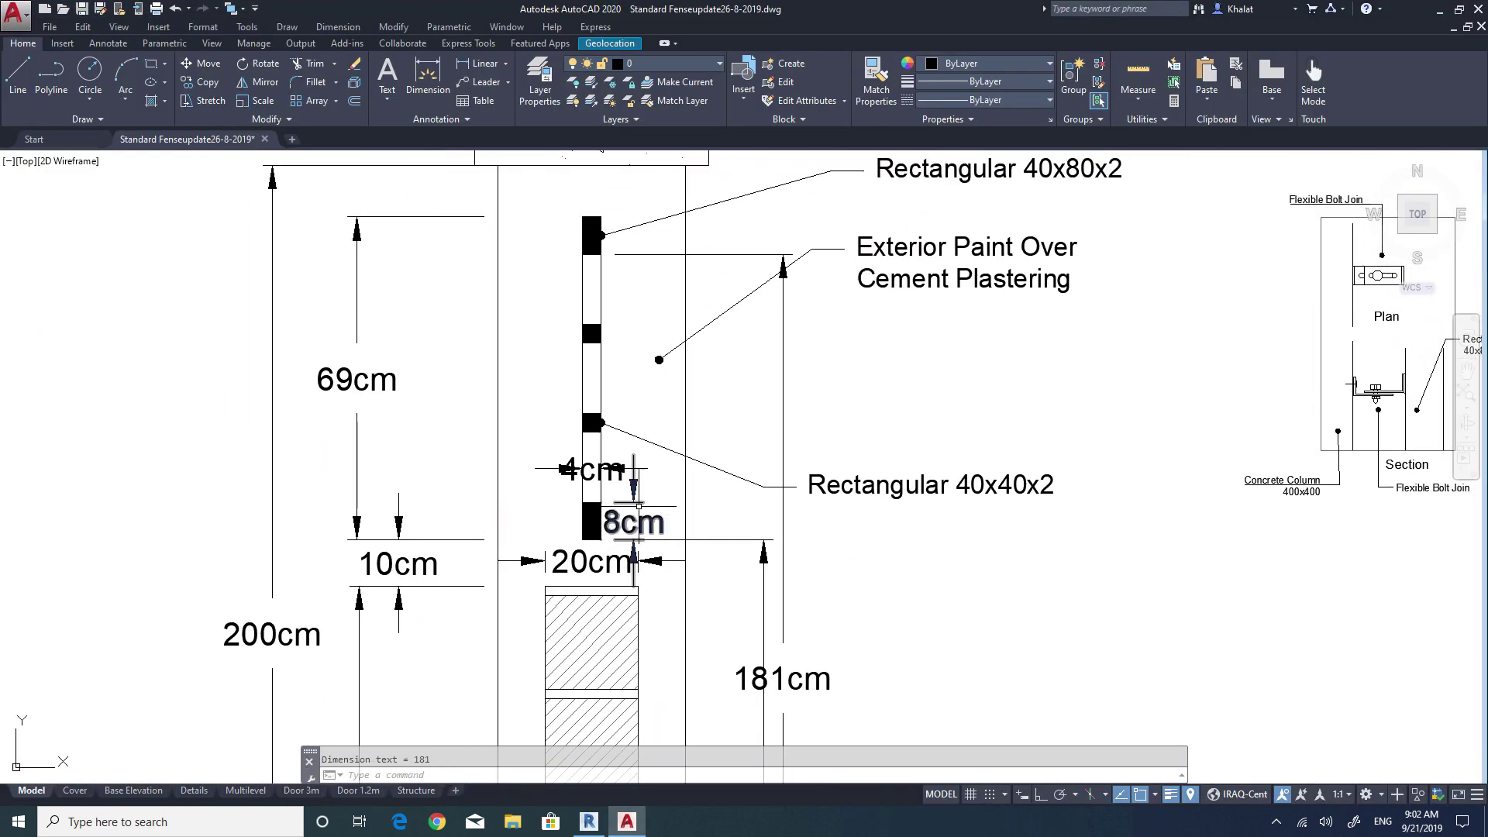
scroll(491, 305, up, 2)
click(480, 64)
click(574, 620)
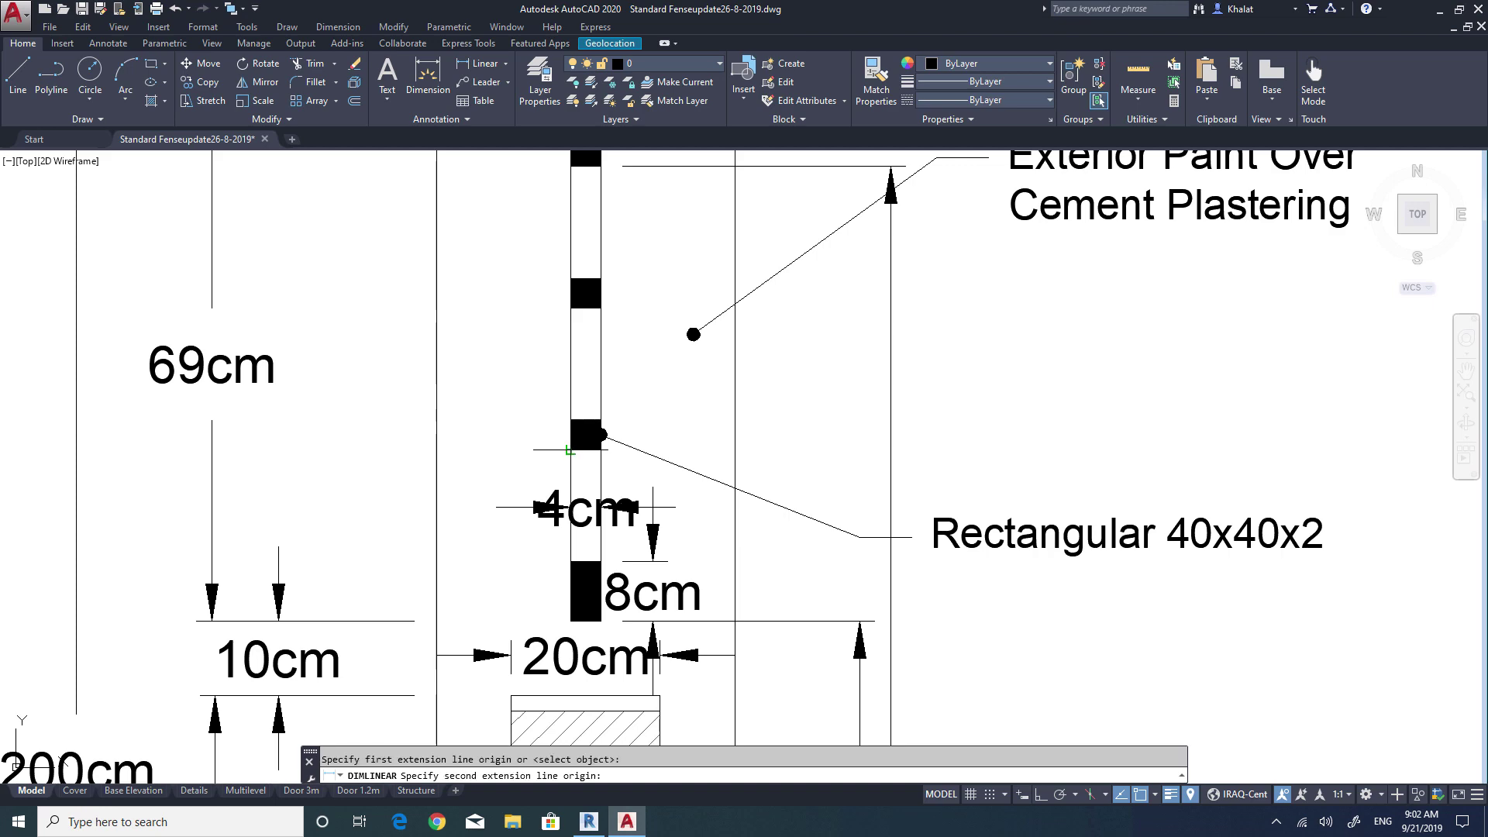
middle_drag(556, 563, 549, 248)
scroll(549, 248, down, 5)
click(559, 478)
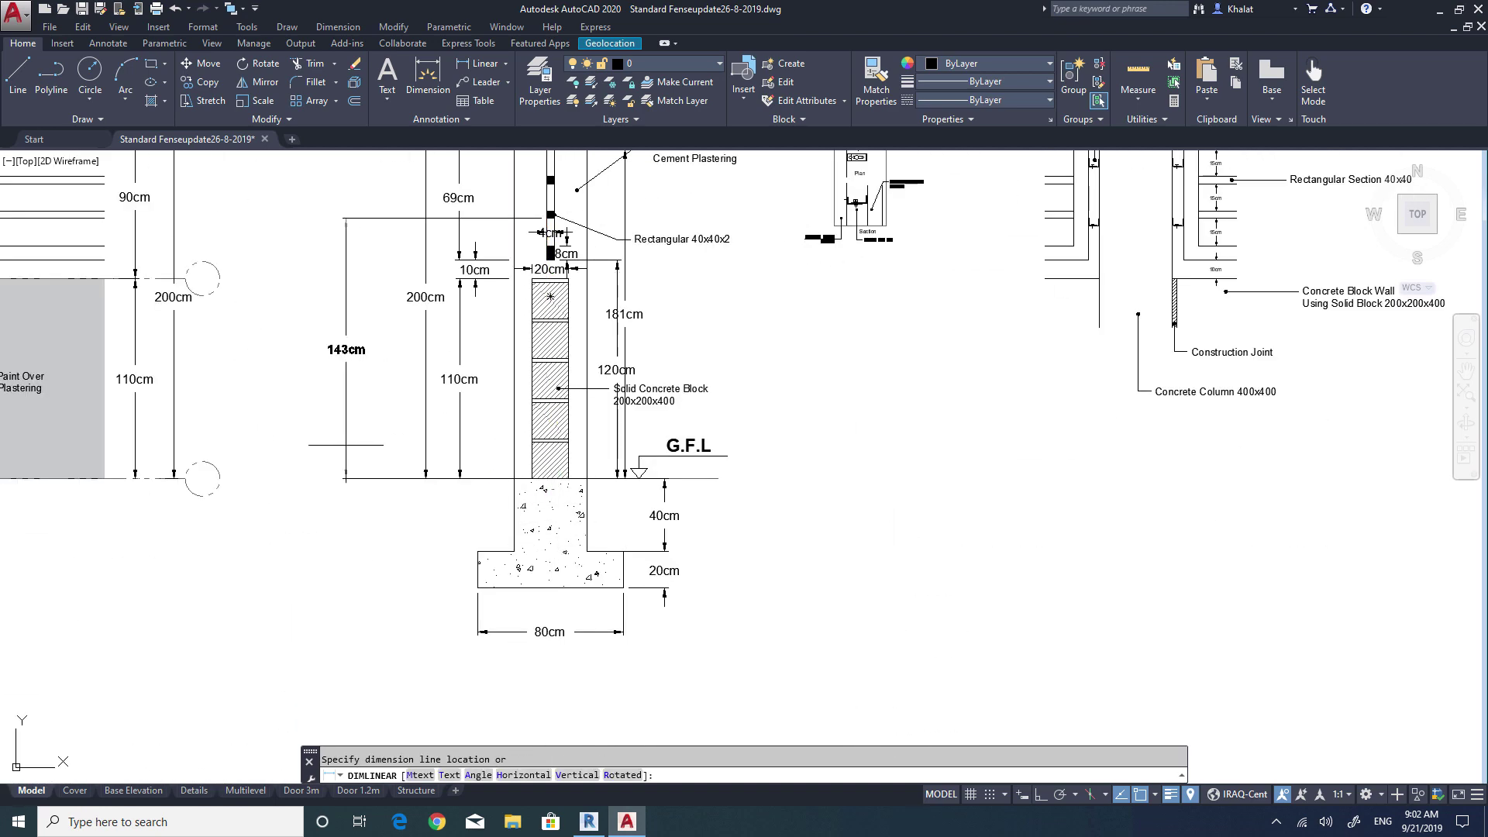
click(347, 348)
Dimension the next rail's height above ground floor level as 162cm.
middle_drag(548, 183, 548, 404)
key(Return)
click(548, 404)
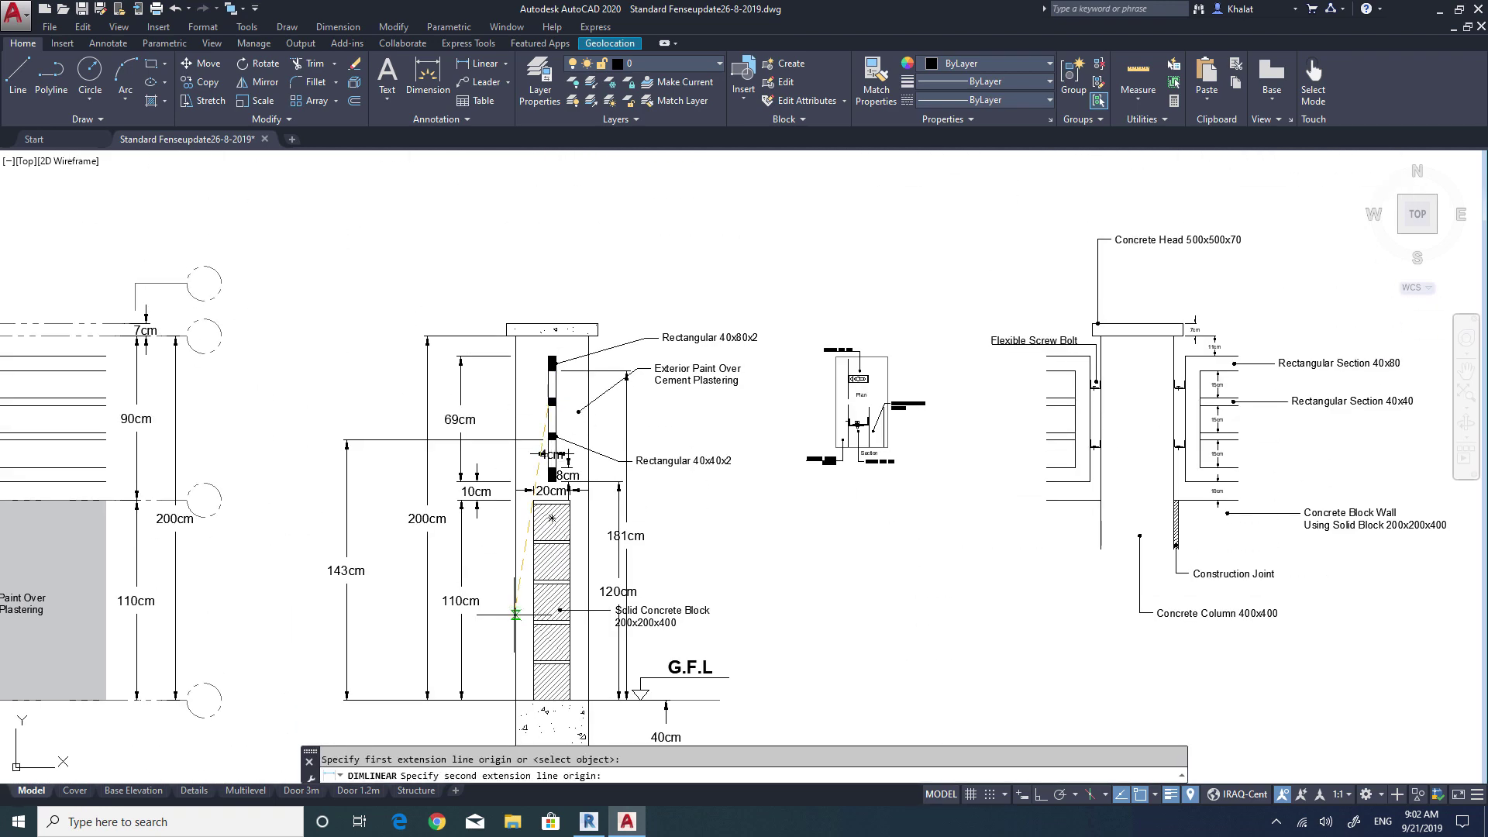
middle_drag(515, 614, 517, 375)
click(553, 461)
click(297, 412)
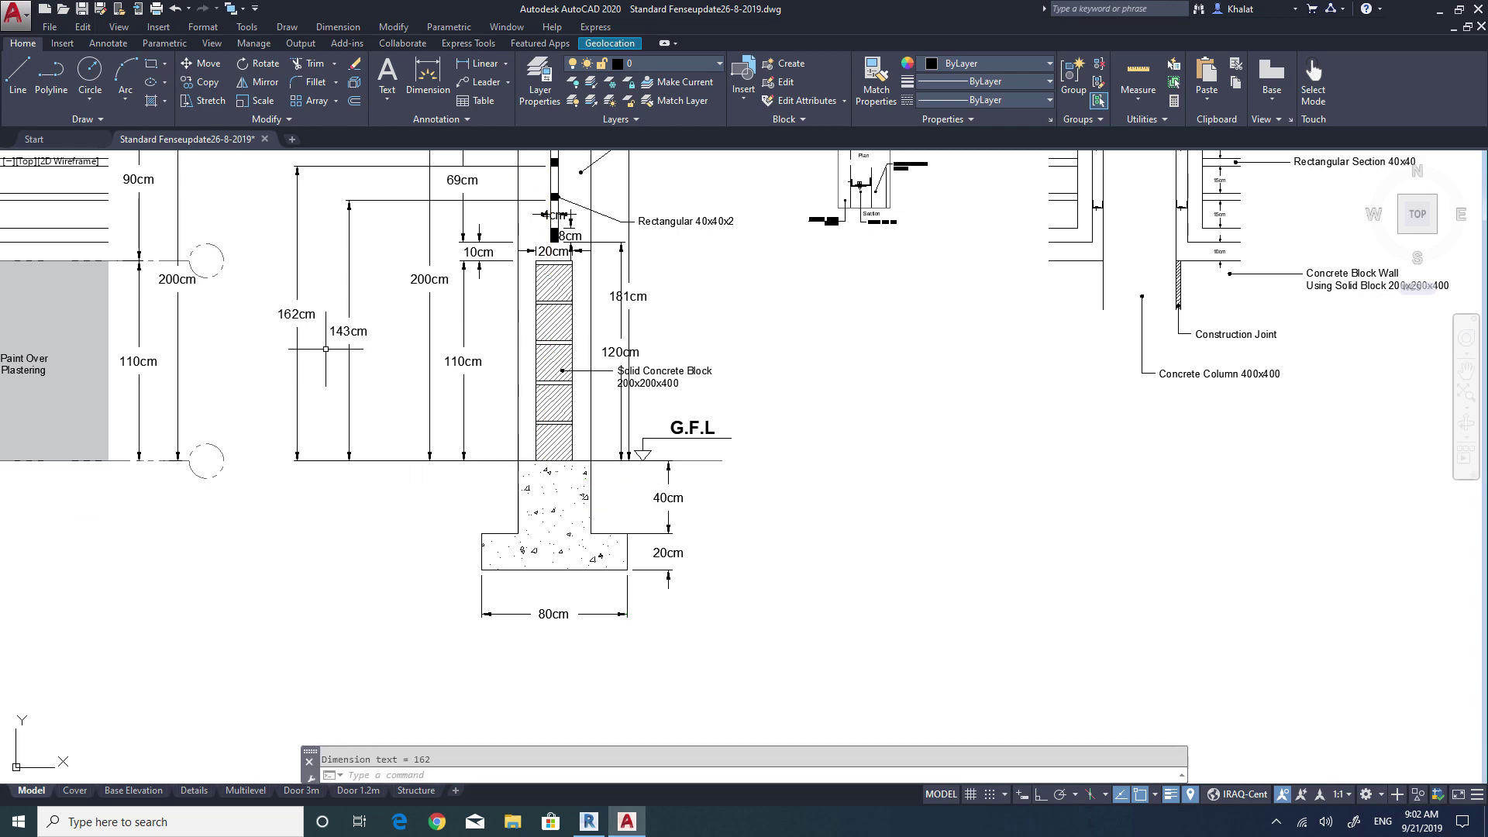
click(589, 822)
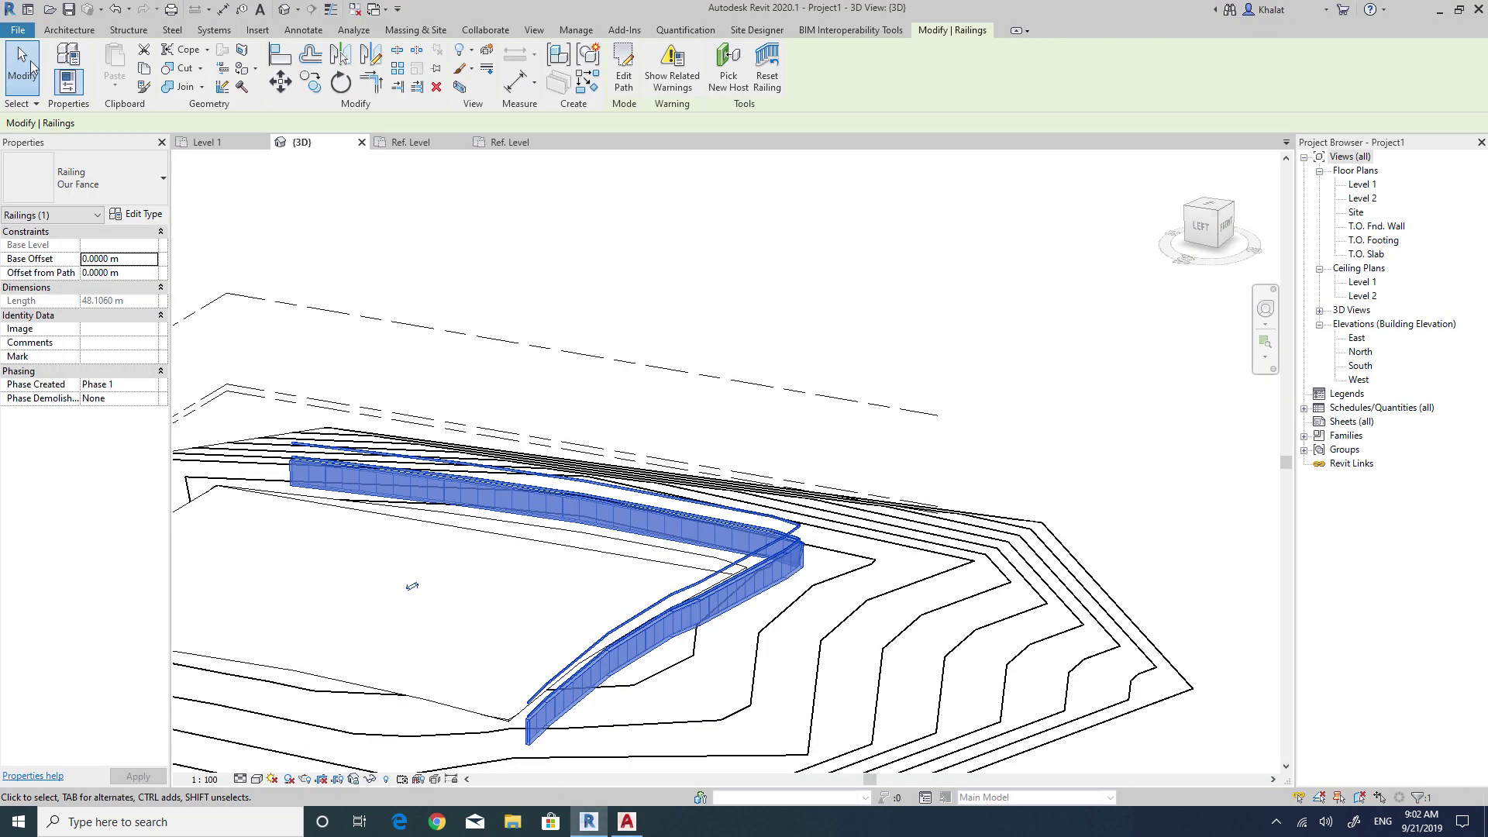
Start a new family from the Metric Profile template.
click(17, 29)
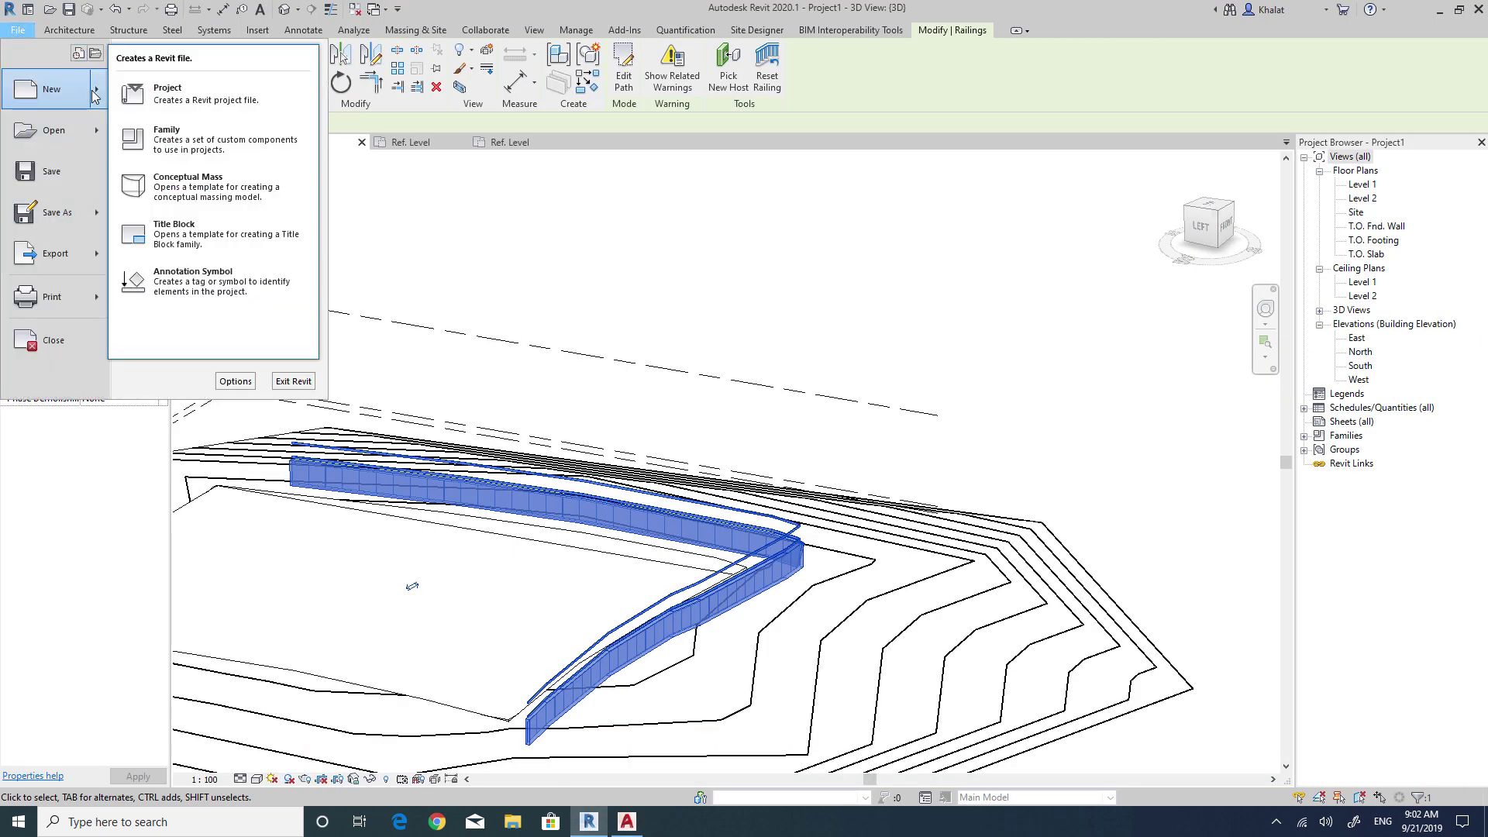
click(179, 138)
scroll(676, 426, down, 15)
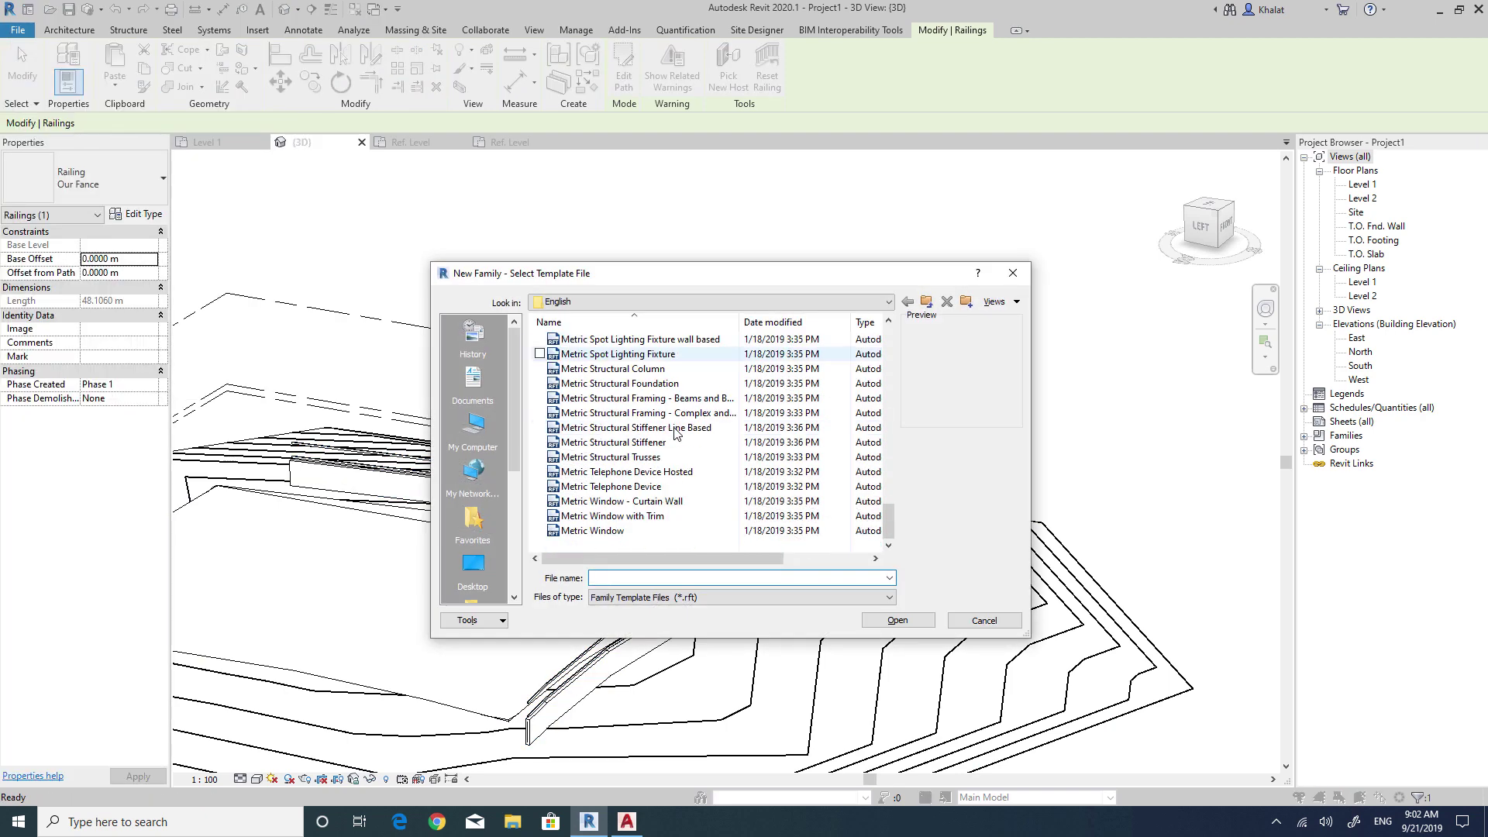
scroll(676, 430, up, 3)
scroll(676, 433, up, 1)
scroll(676, 433, up, 5)
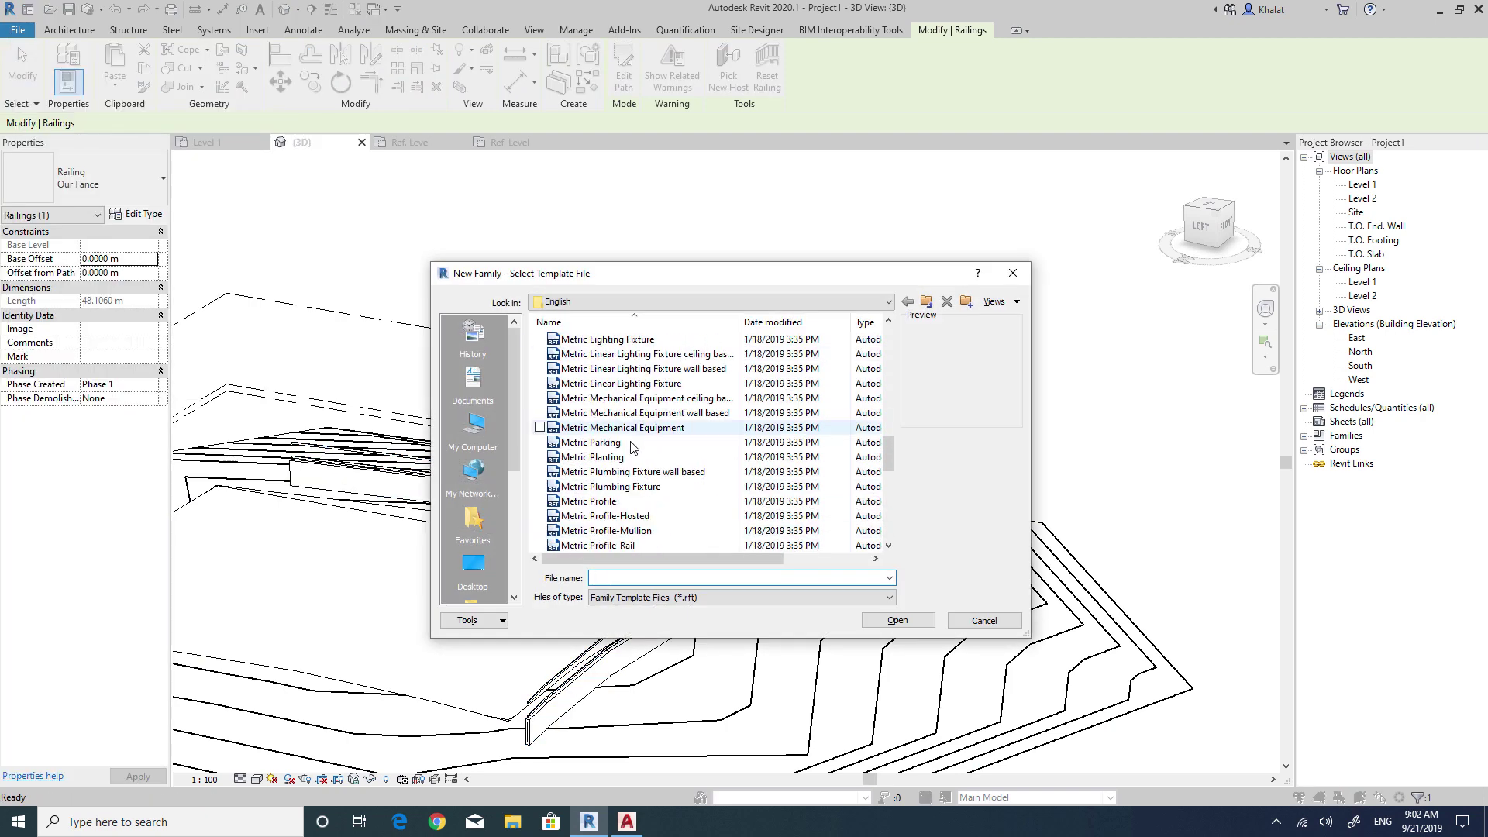
double_click(620, 502)
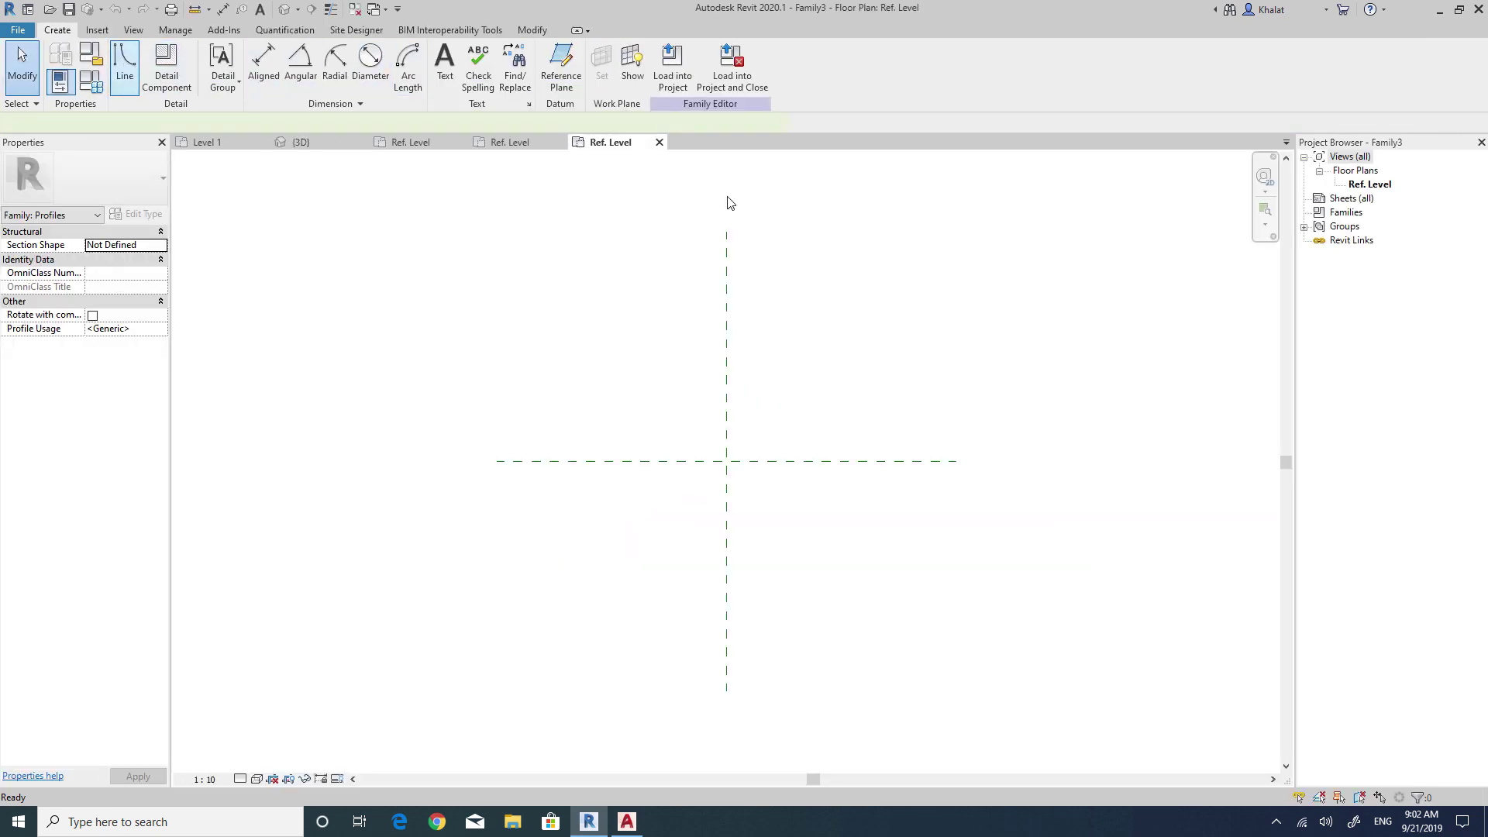
Draw a rectangle starting at the reference planes' intersection.
click(549, 56)
scroll(724, 489, up, 3)
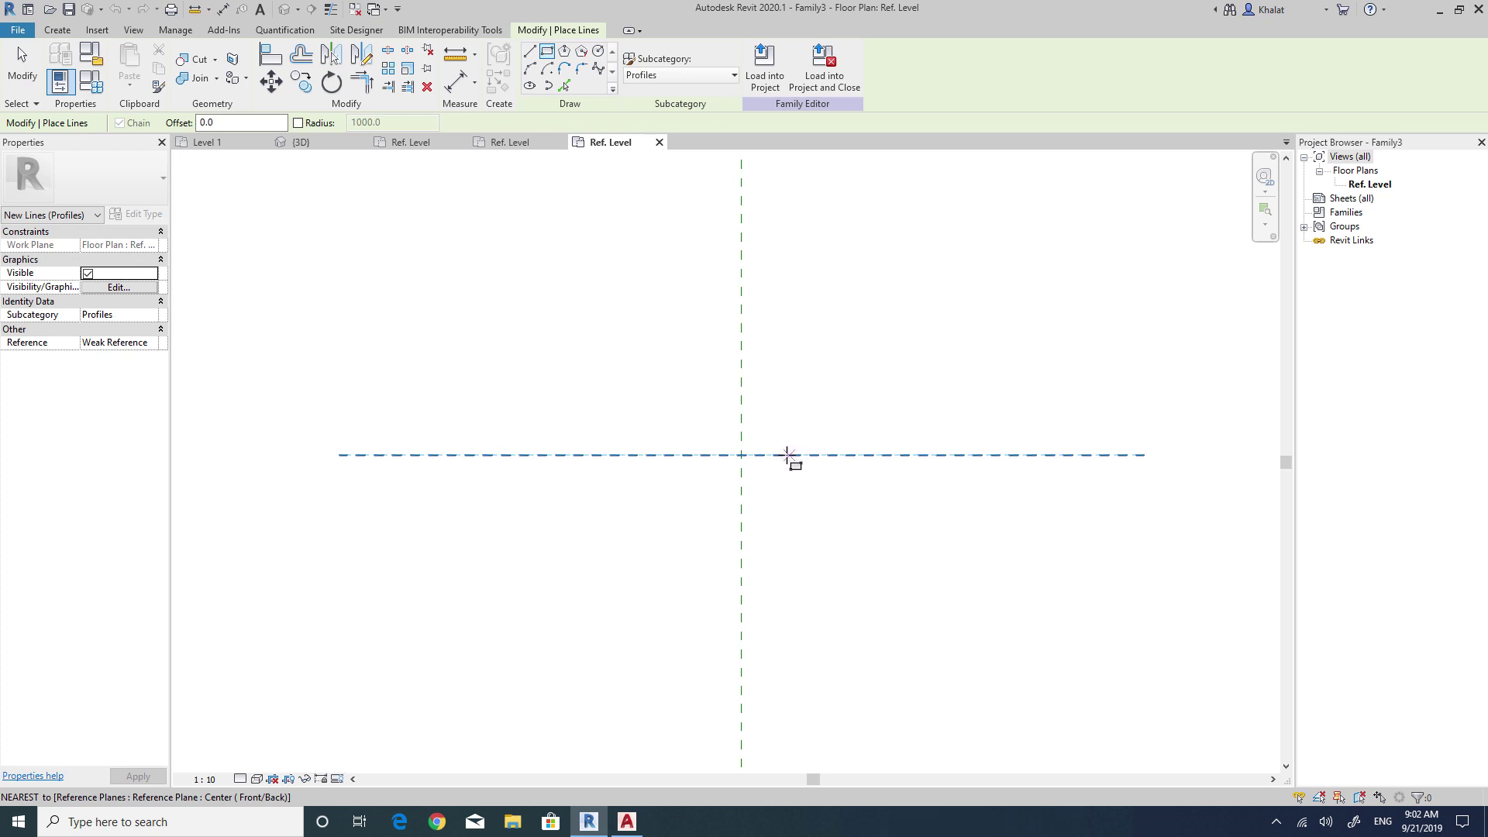
click(716, 455)
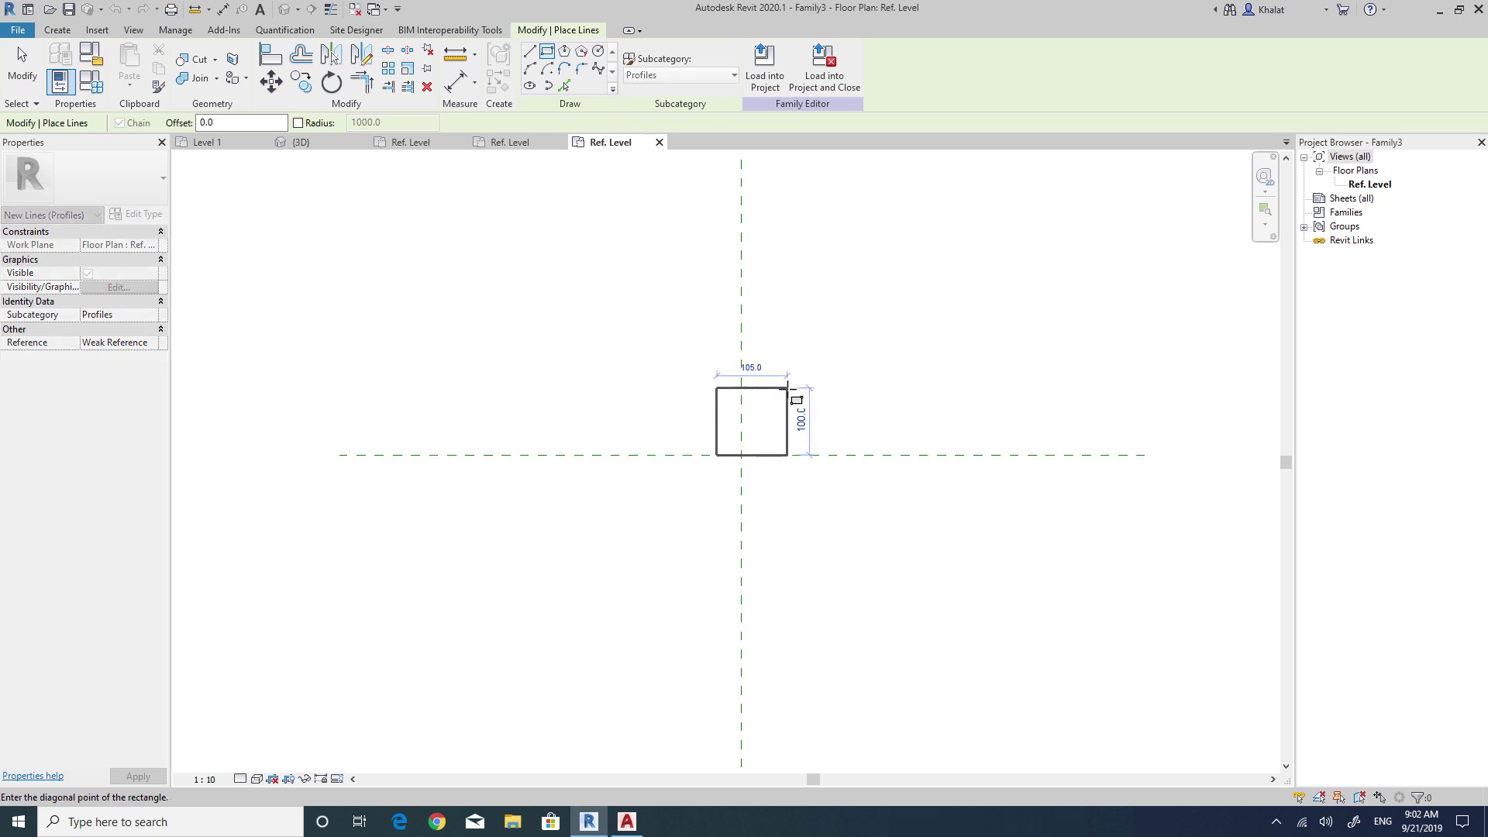
click(788, 388)
key(Escape)
key(Escape)
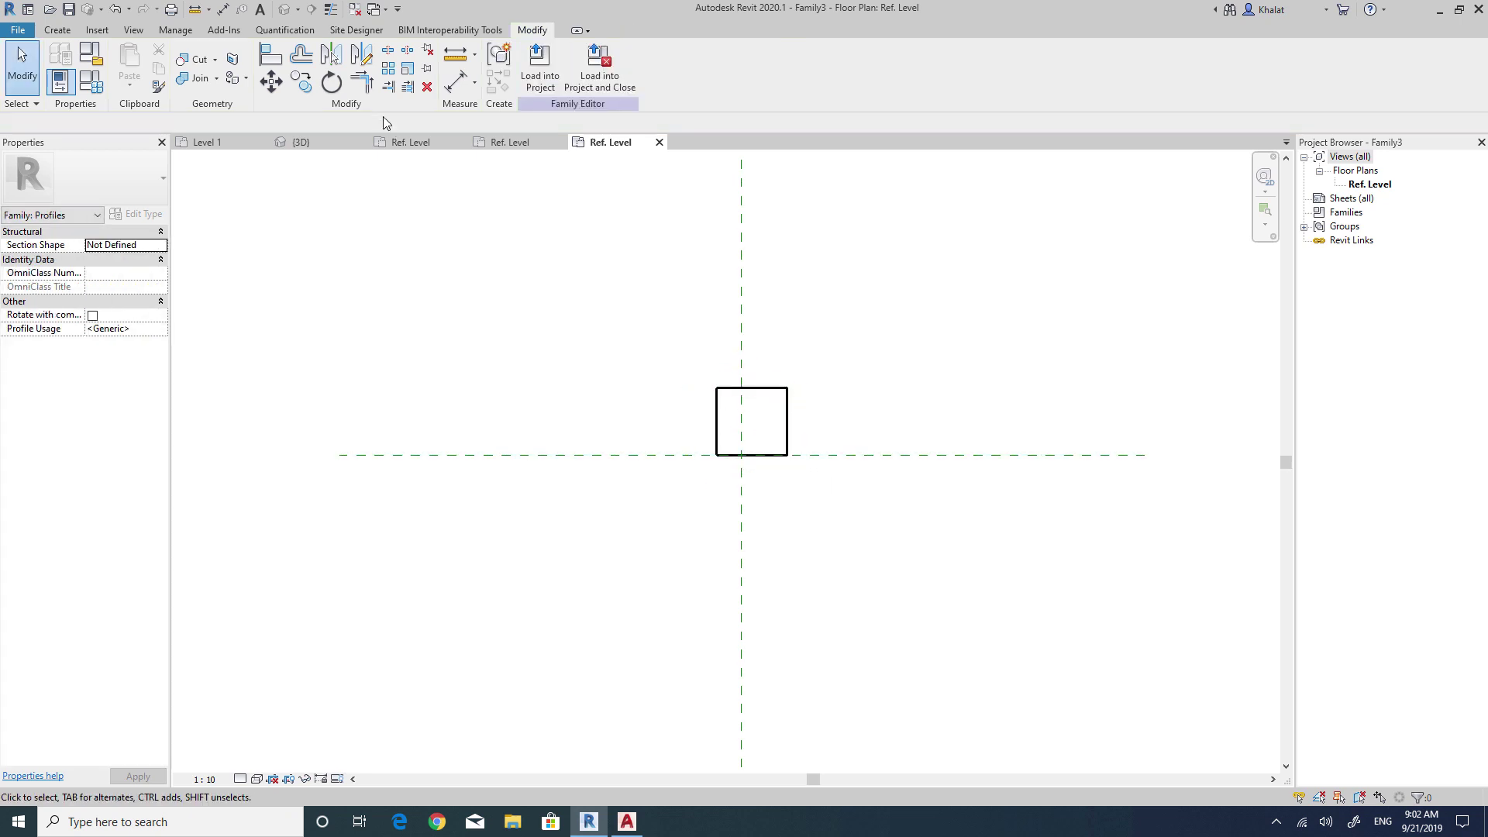
Dimension the right edge from the centre plane, change it to 20, then delete the dimension.
click(223, 11)
click(788, 396)
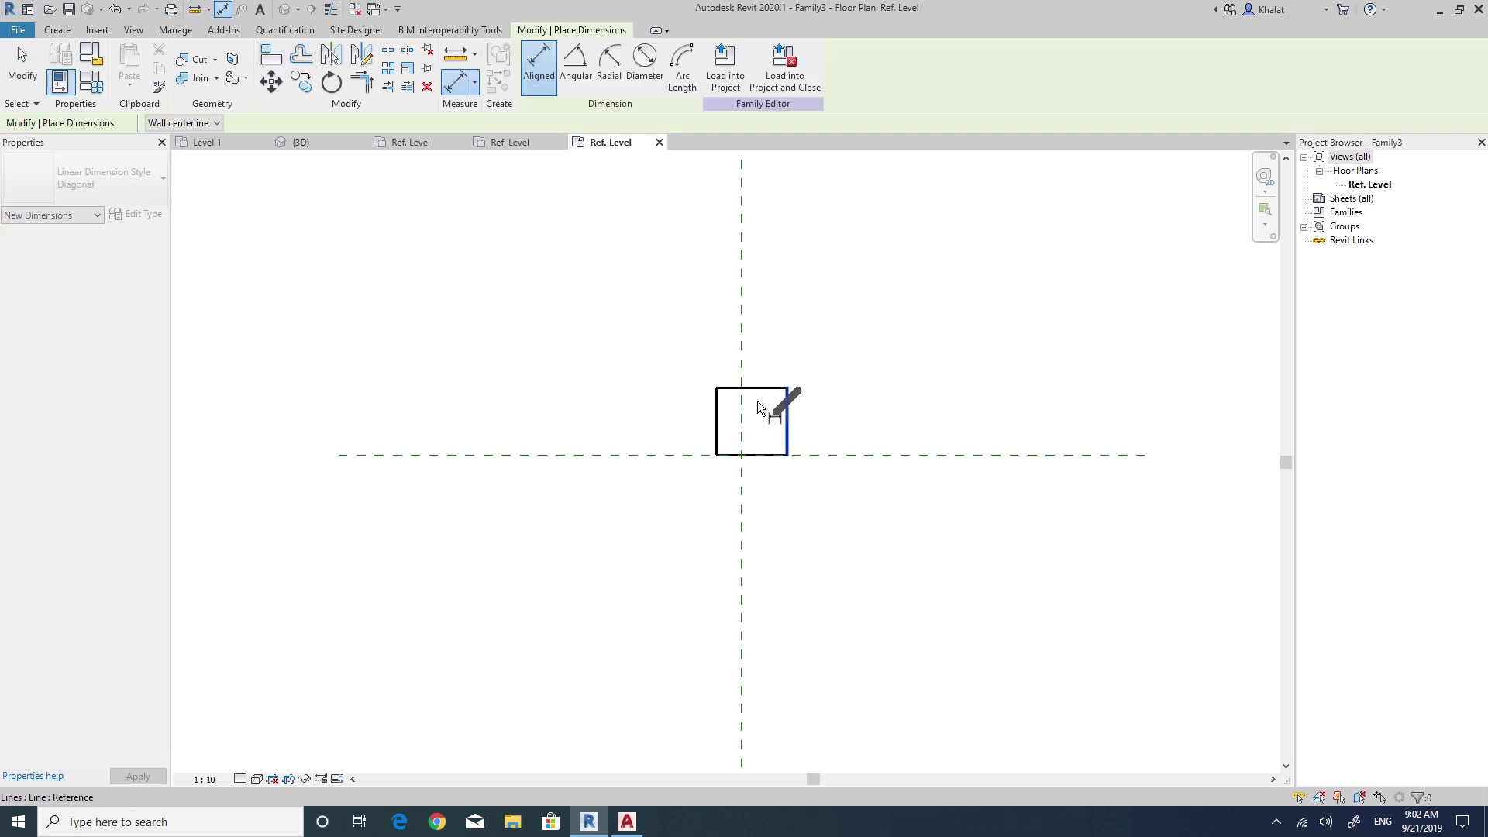
click(742, 402)
click(775, 324)
key(Escape)
key(Escape)
click(787, 418)
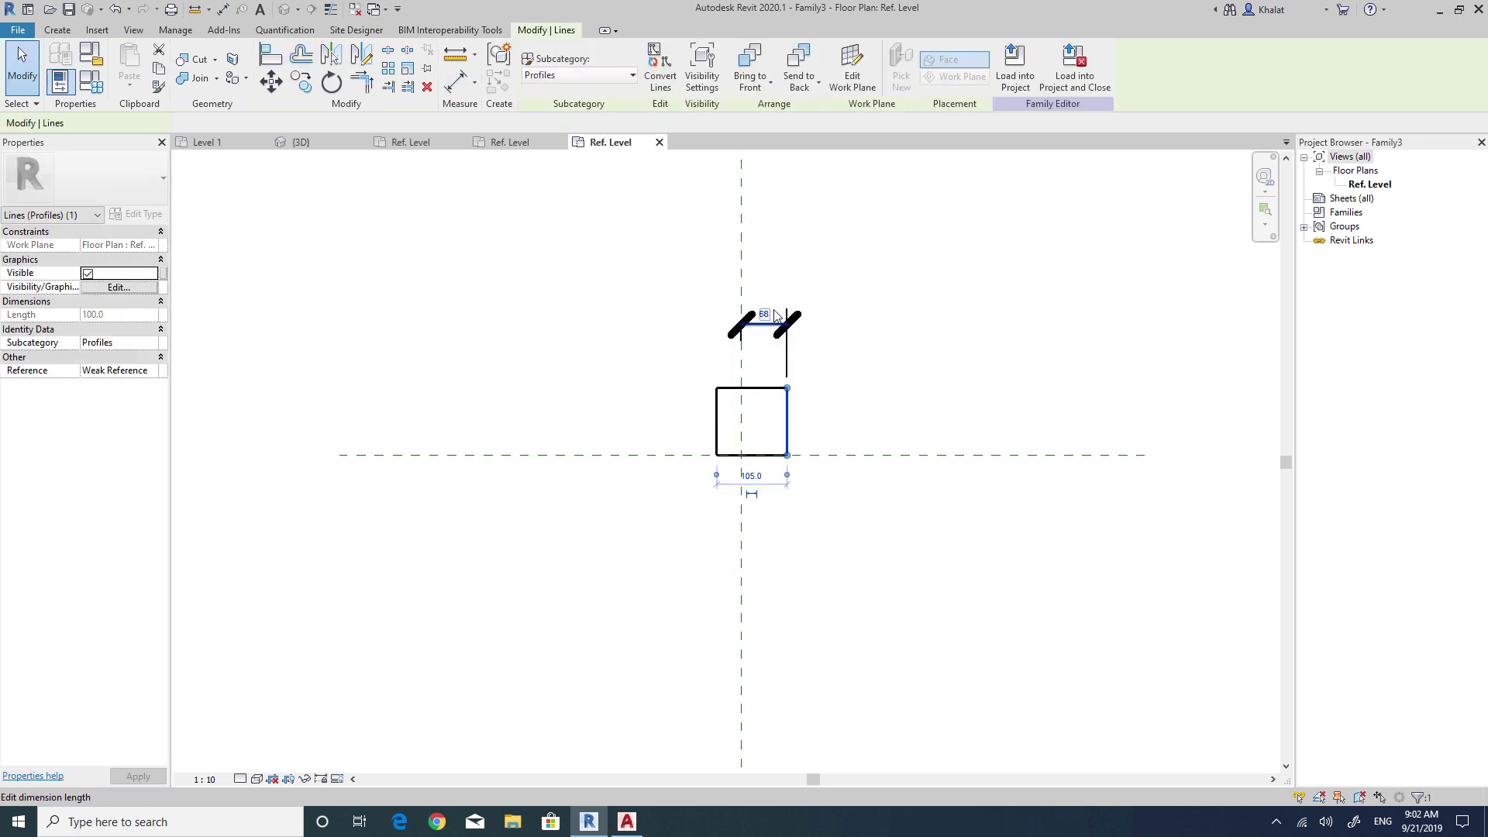
click(767, 308)
text(20)
key(Return)
key(Escape)
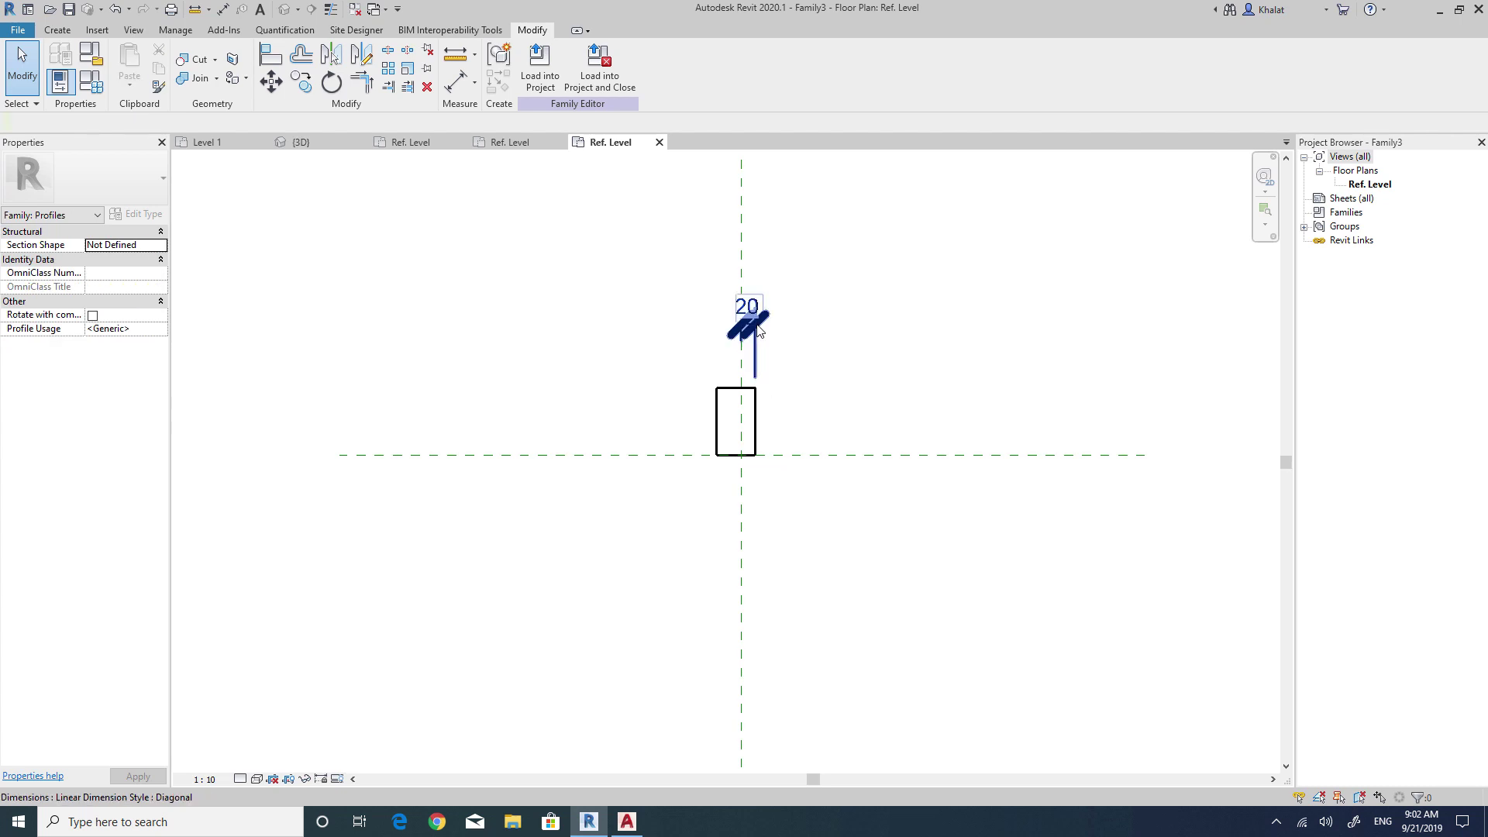
click(749, 329)
key(Delete)
Set the rectangle's width and height to 40 to make a square.
click(716, 403)
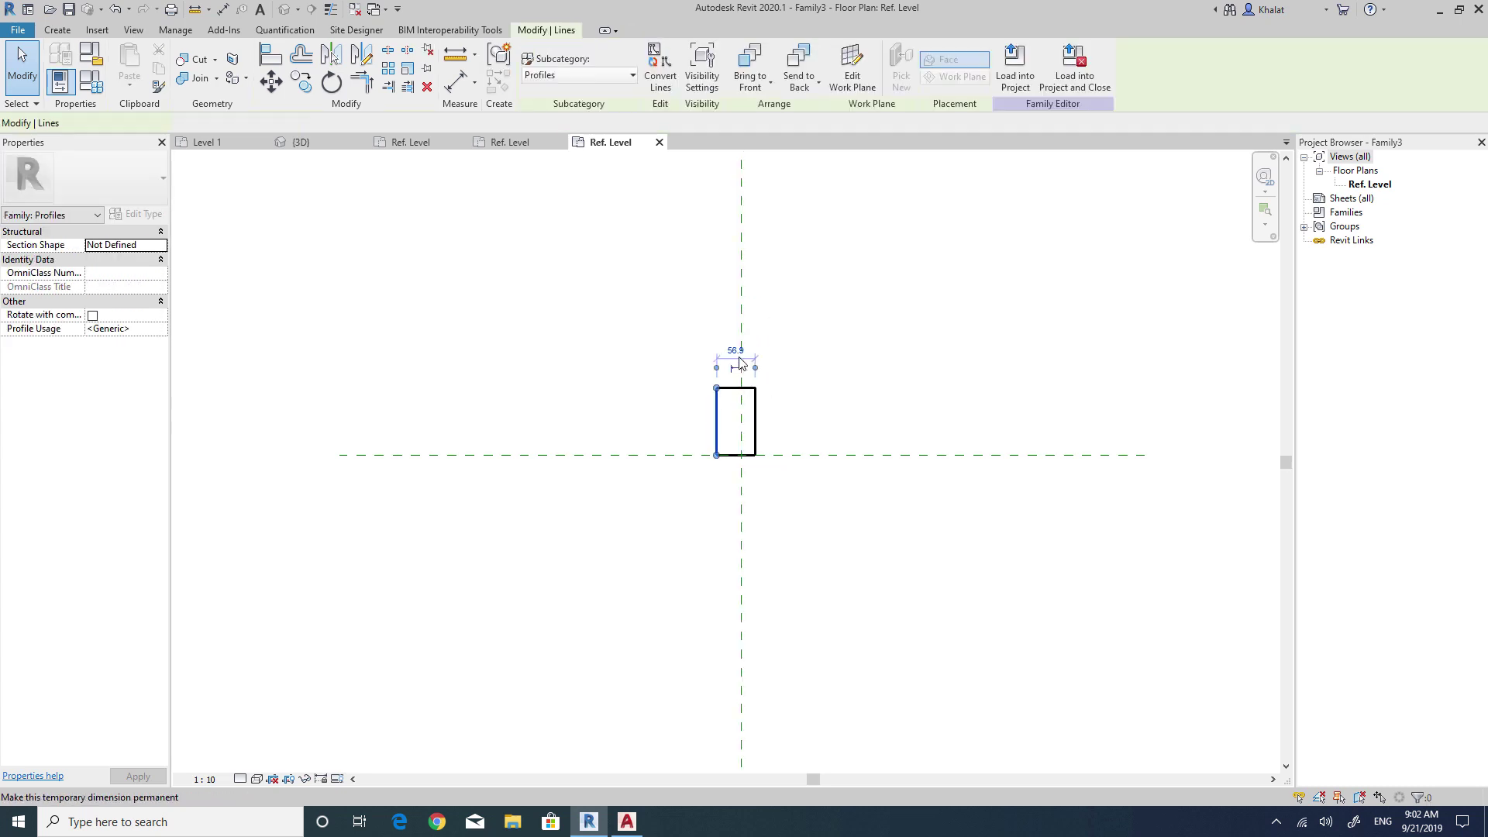
click(741, 350)
text(40)
key(Return)
click(804, 410)
click(741, 455)
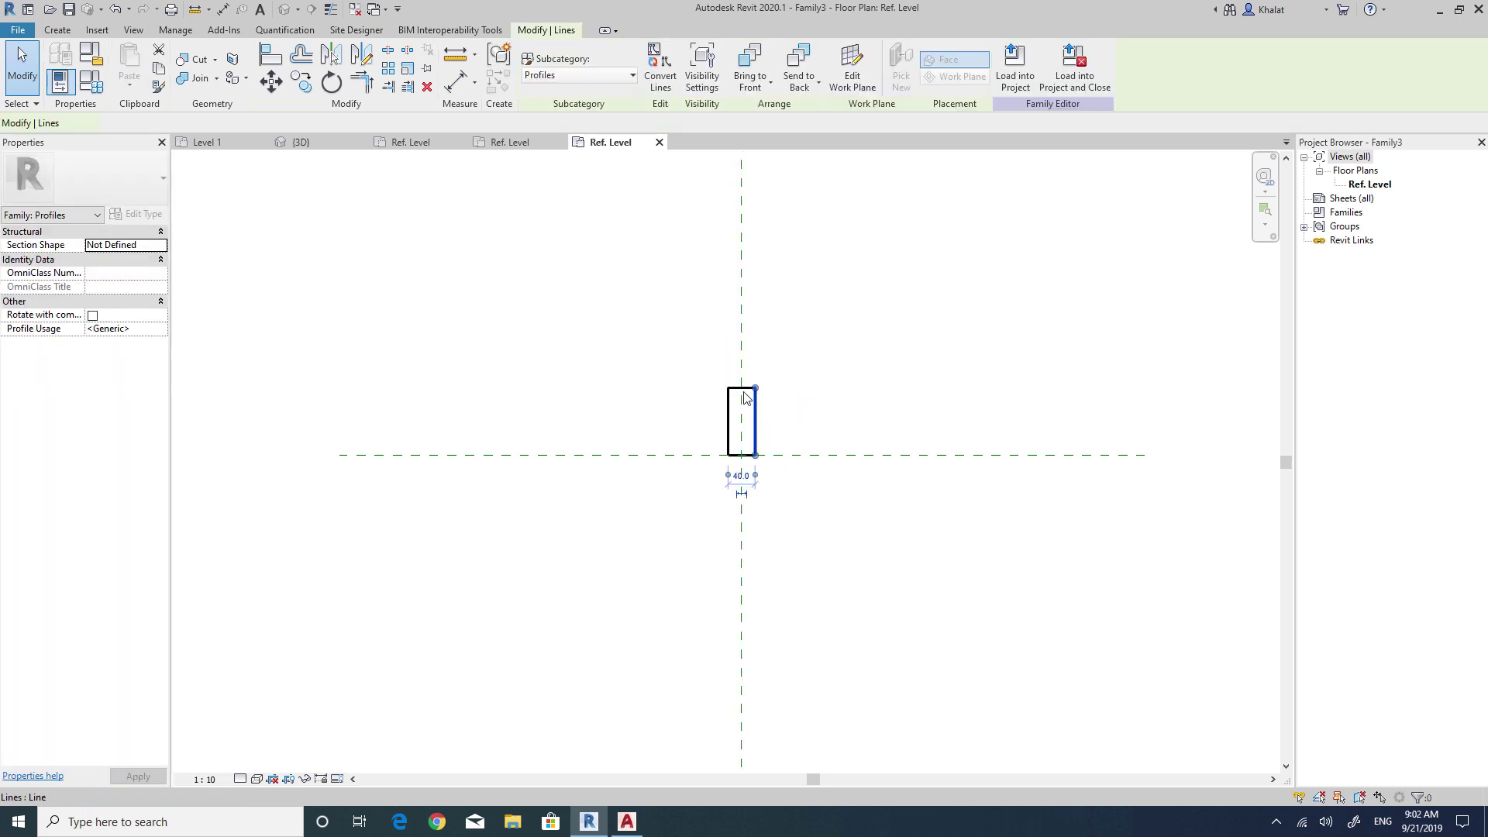
click(756, 422)
text(40)
key(Return)
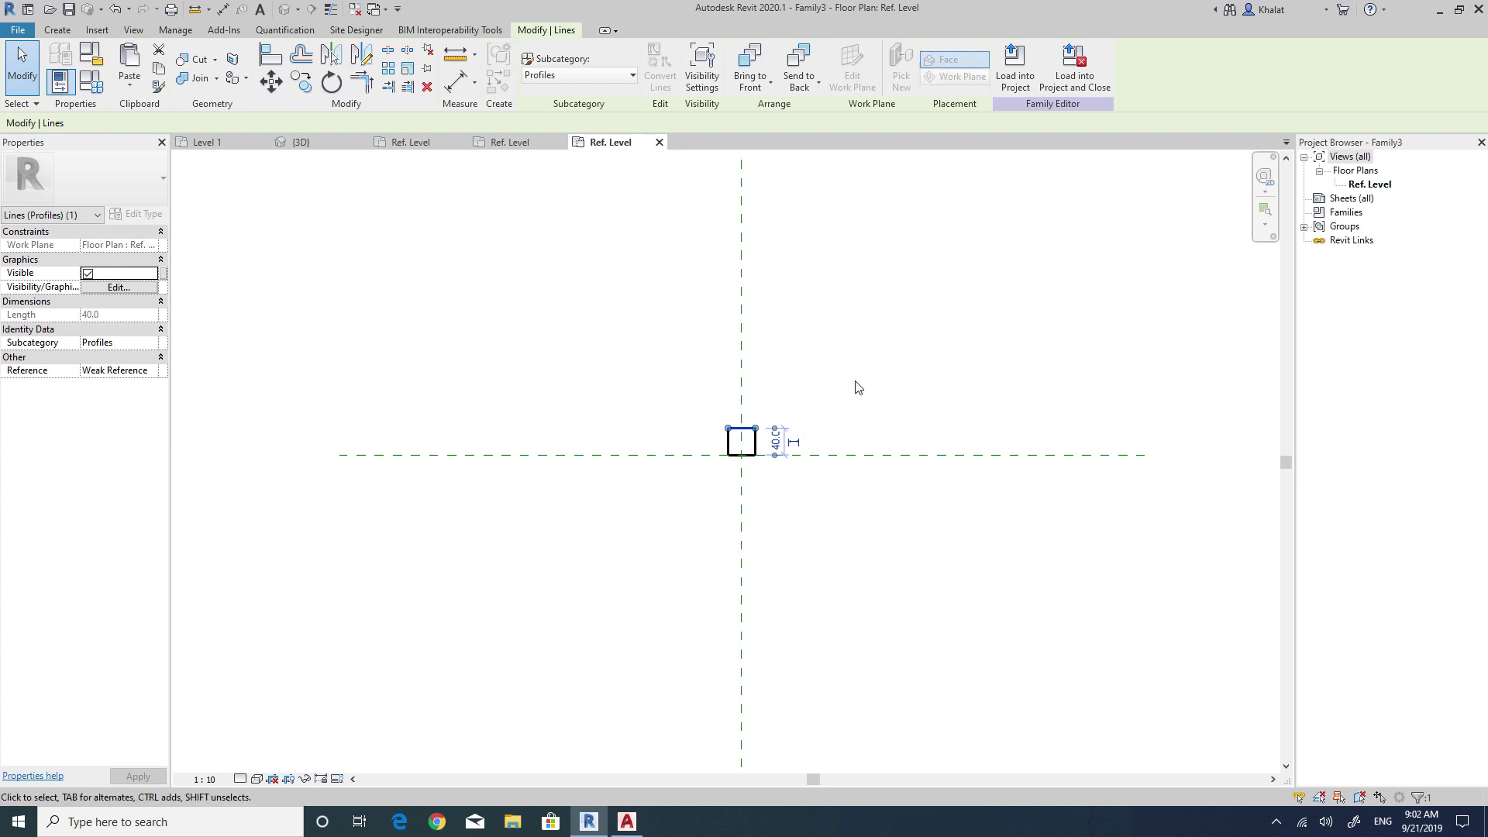
click(853, 387)
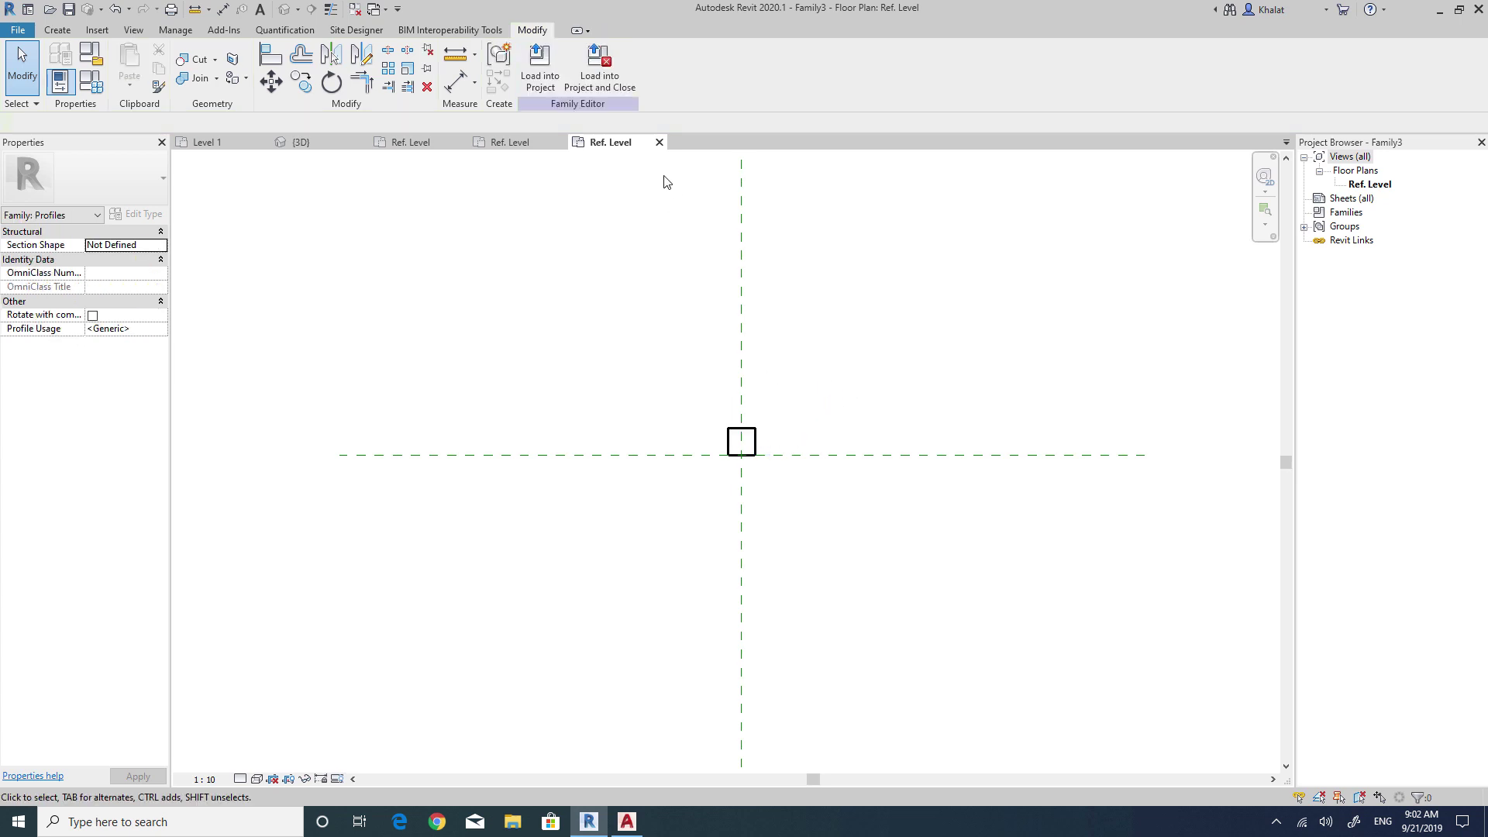
Save the square profile family as 'Profile 40x40'.
click(69, 9)
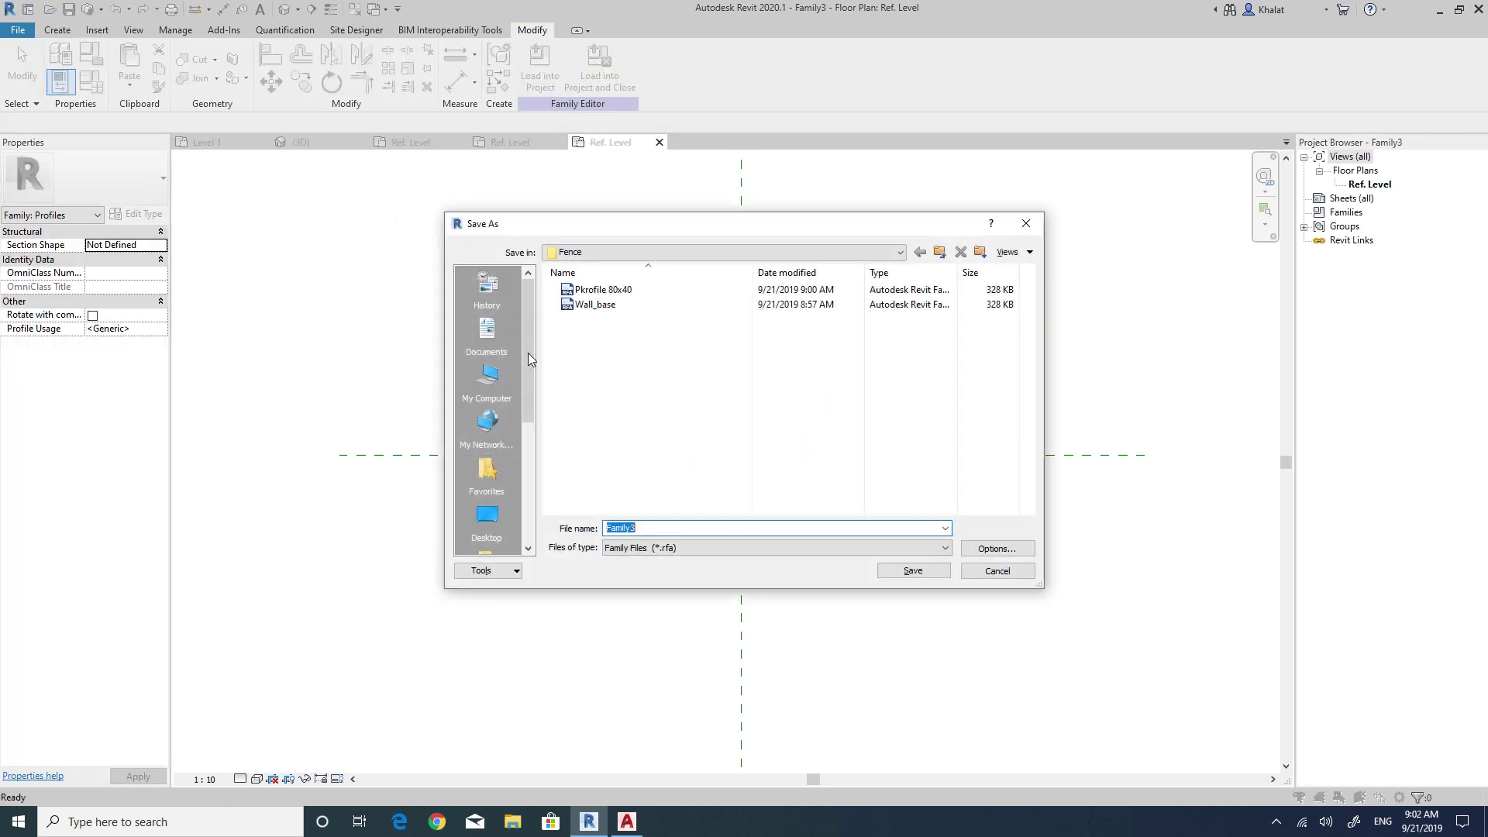
text(Pro)
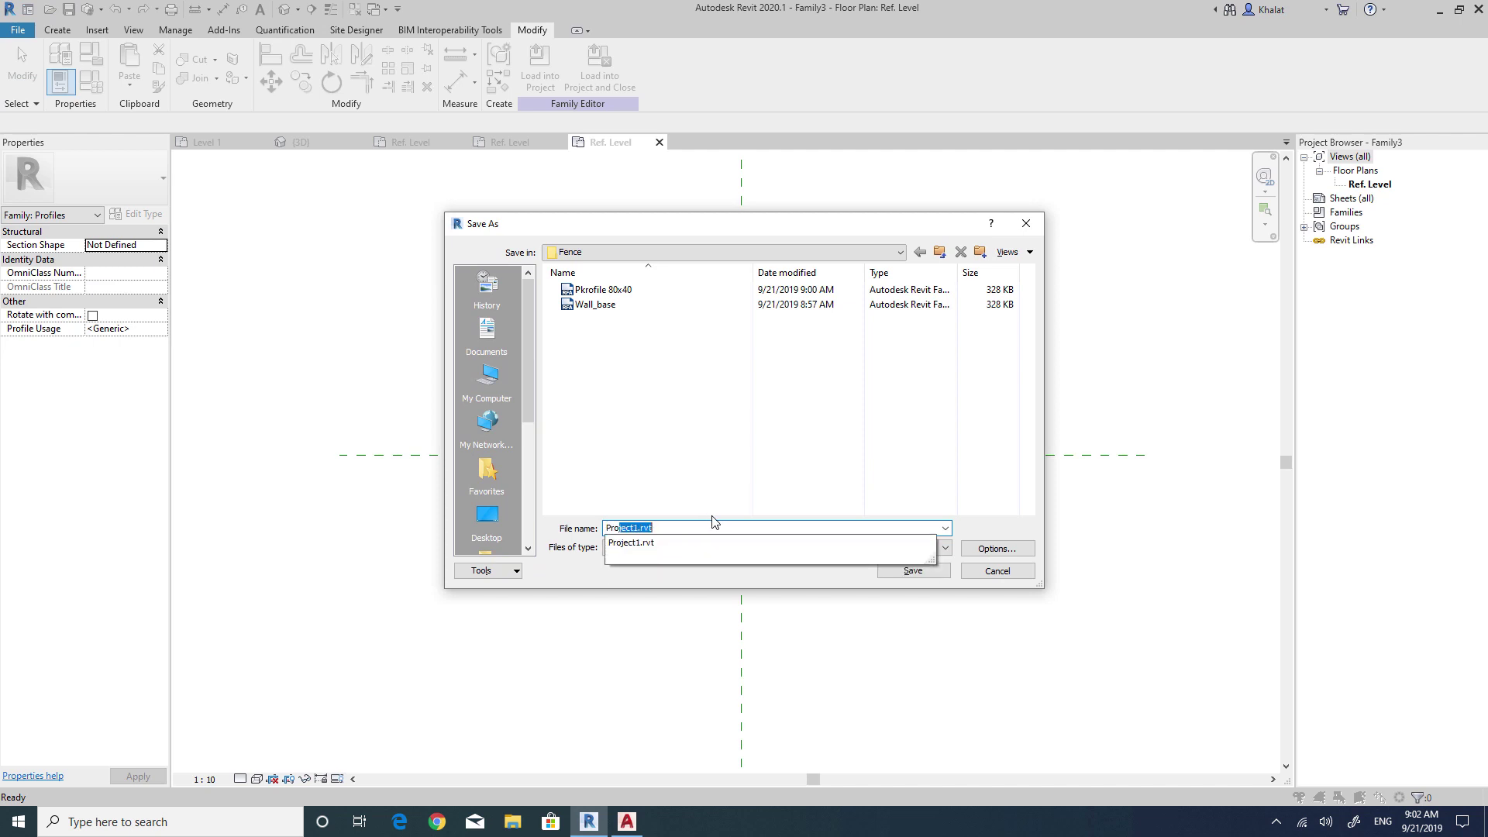
text(file 40x40)
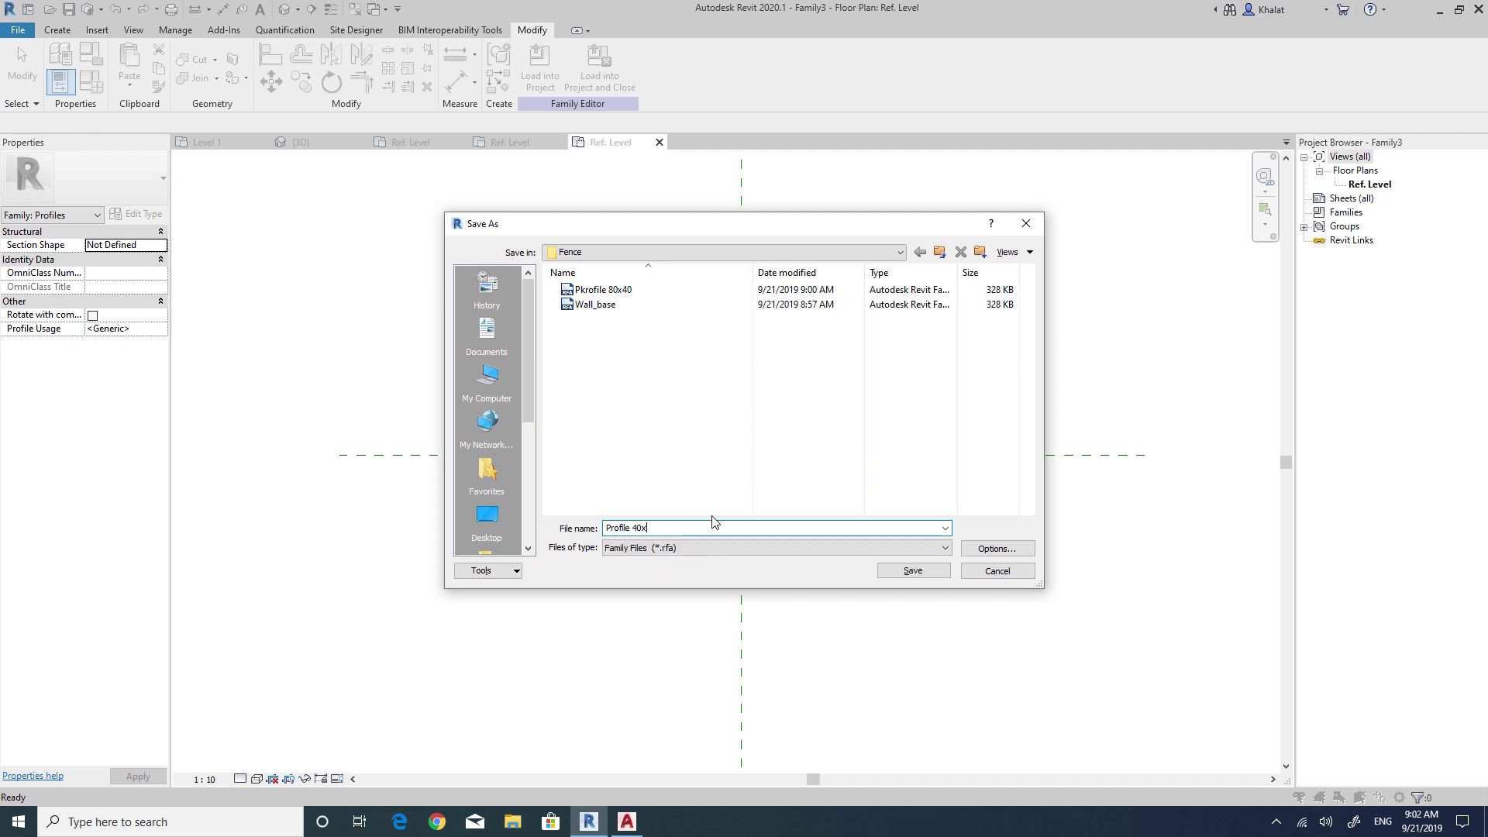
click(936, 572)
Load the profile into Project1 and select the Our Fance railing in 3D.
click(550, 81)
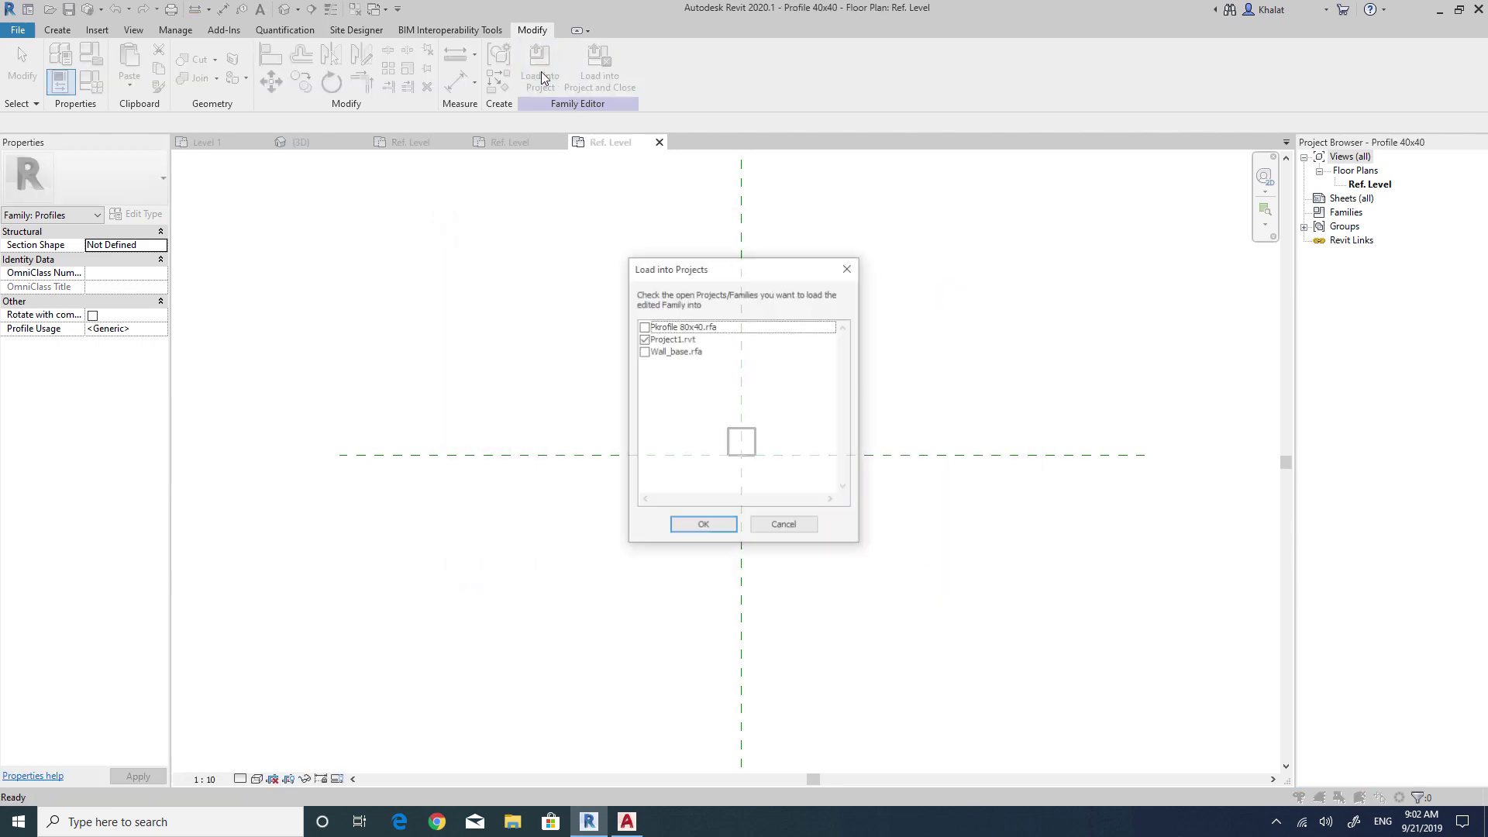
click(701, 527)
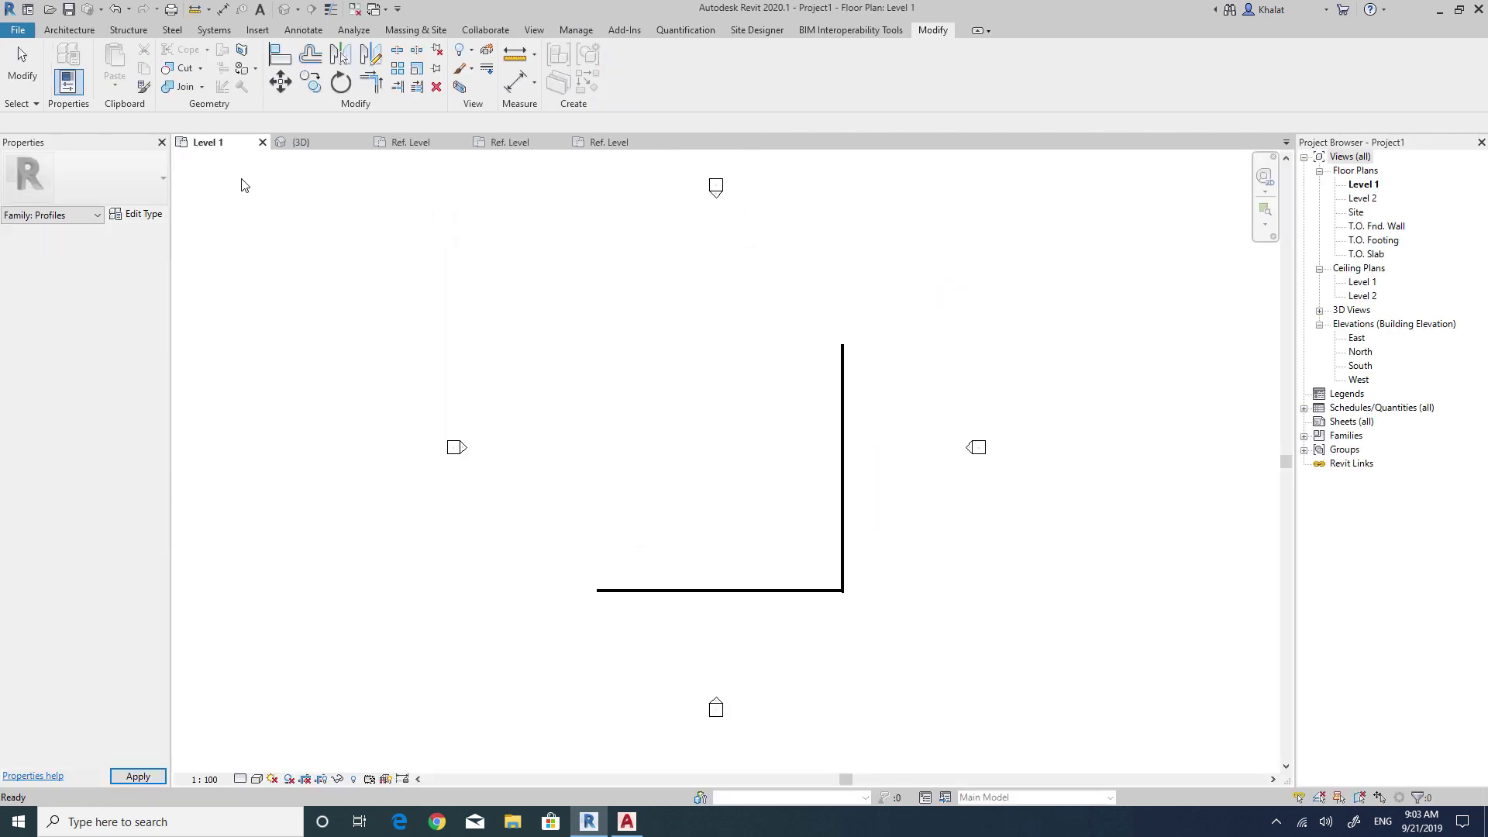
click(285, 9)
click(795, 535)
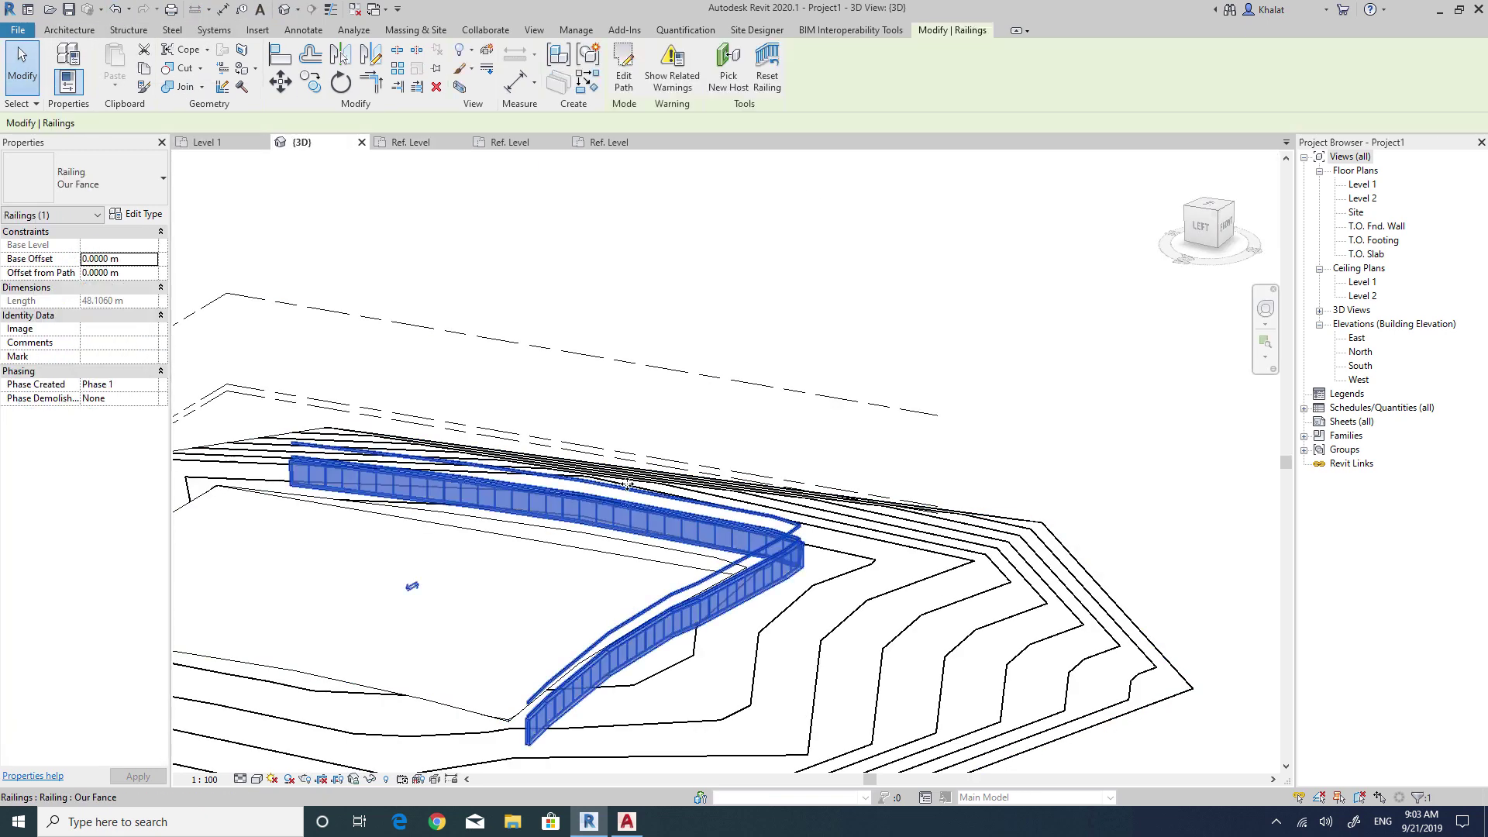
Insert two new rails into the Our Fance rail structure.
click(137, 214)
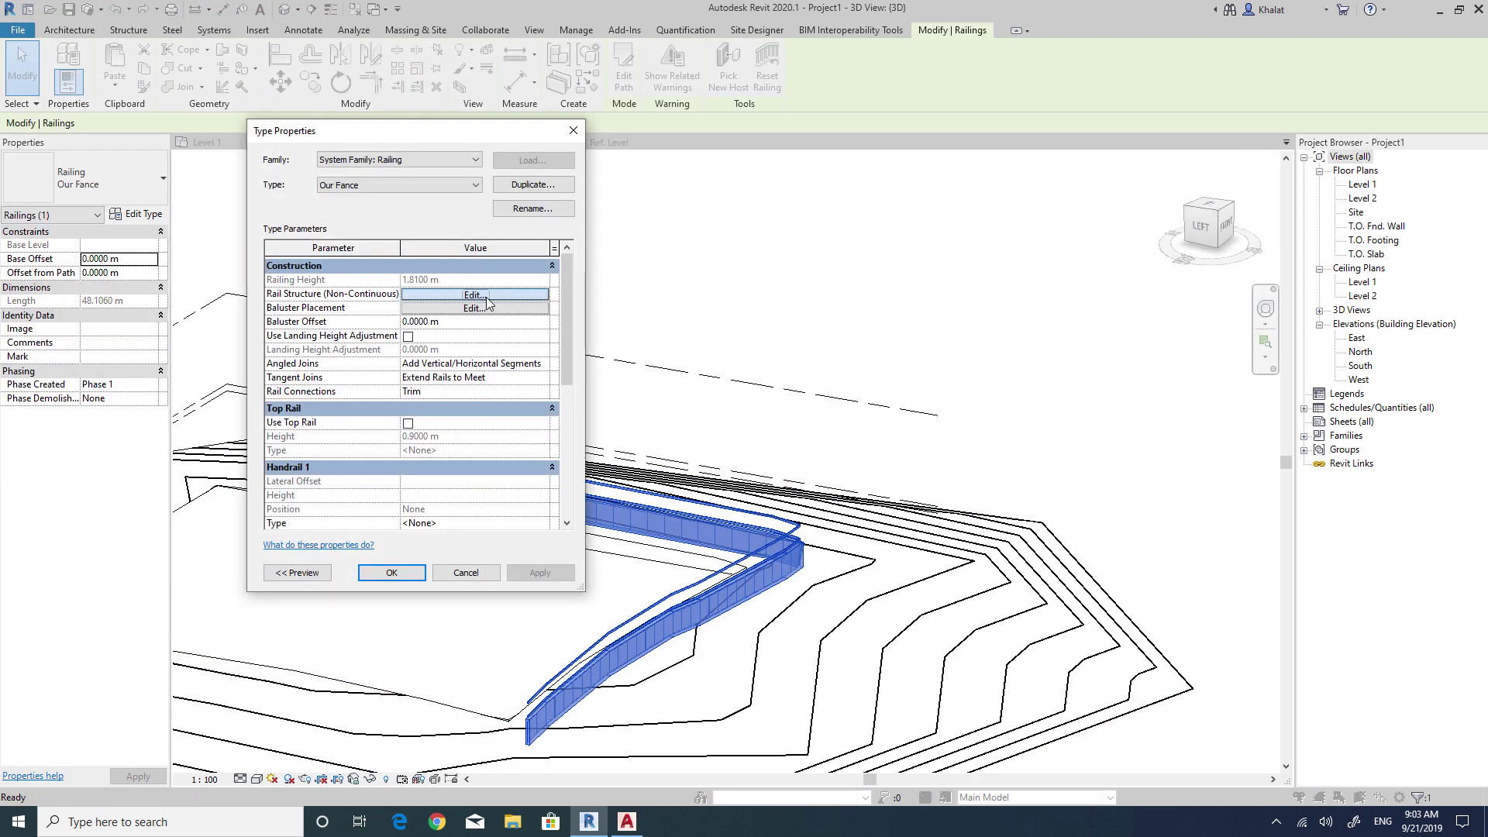
click(474, 295)
click(264, 399)
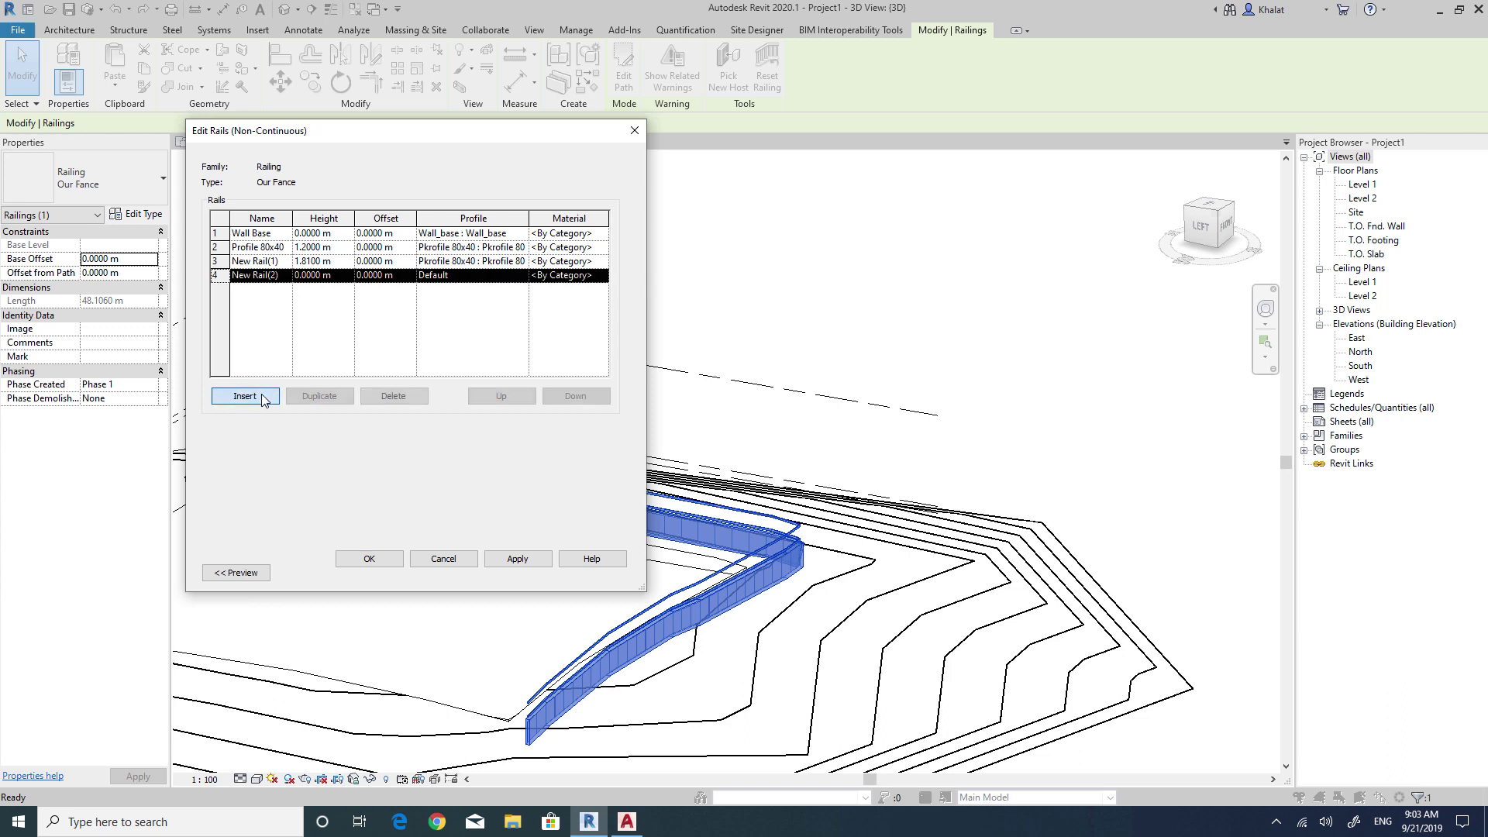
click(285, 264)
text(Profile 80x40)
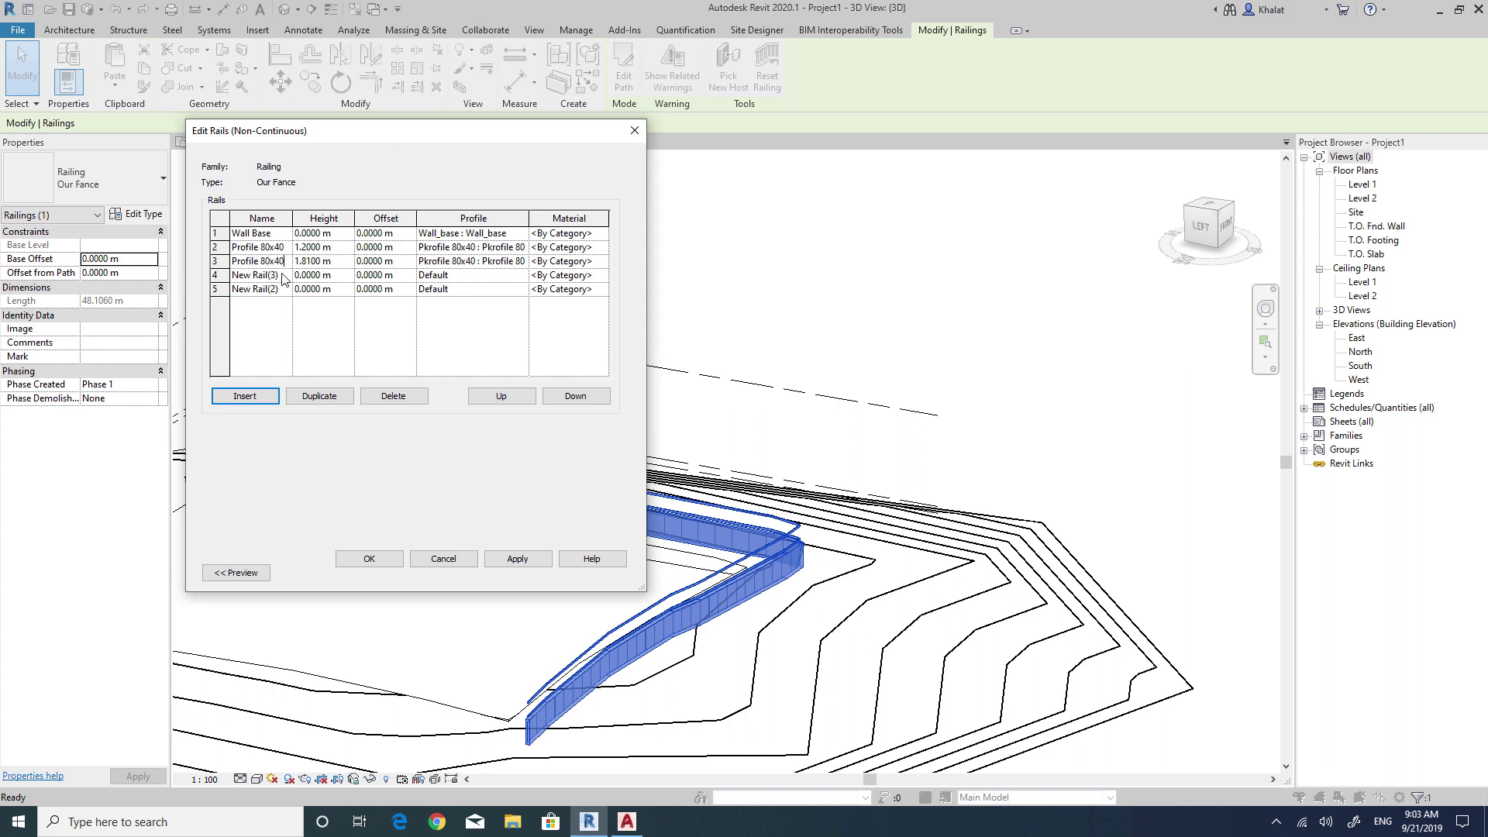
click(373, 311)
click(828, 419)
Rename rows 4 and 5 to Profile 40x40 and Profile 40x40 2.
drag(283, 278, 214, 276)
text(Profile 40x40)
click(282, 290)
drag(281, 289, 203, 286)
text(P)
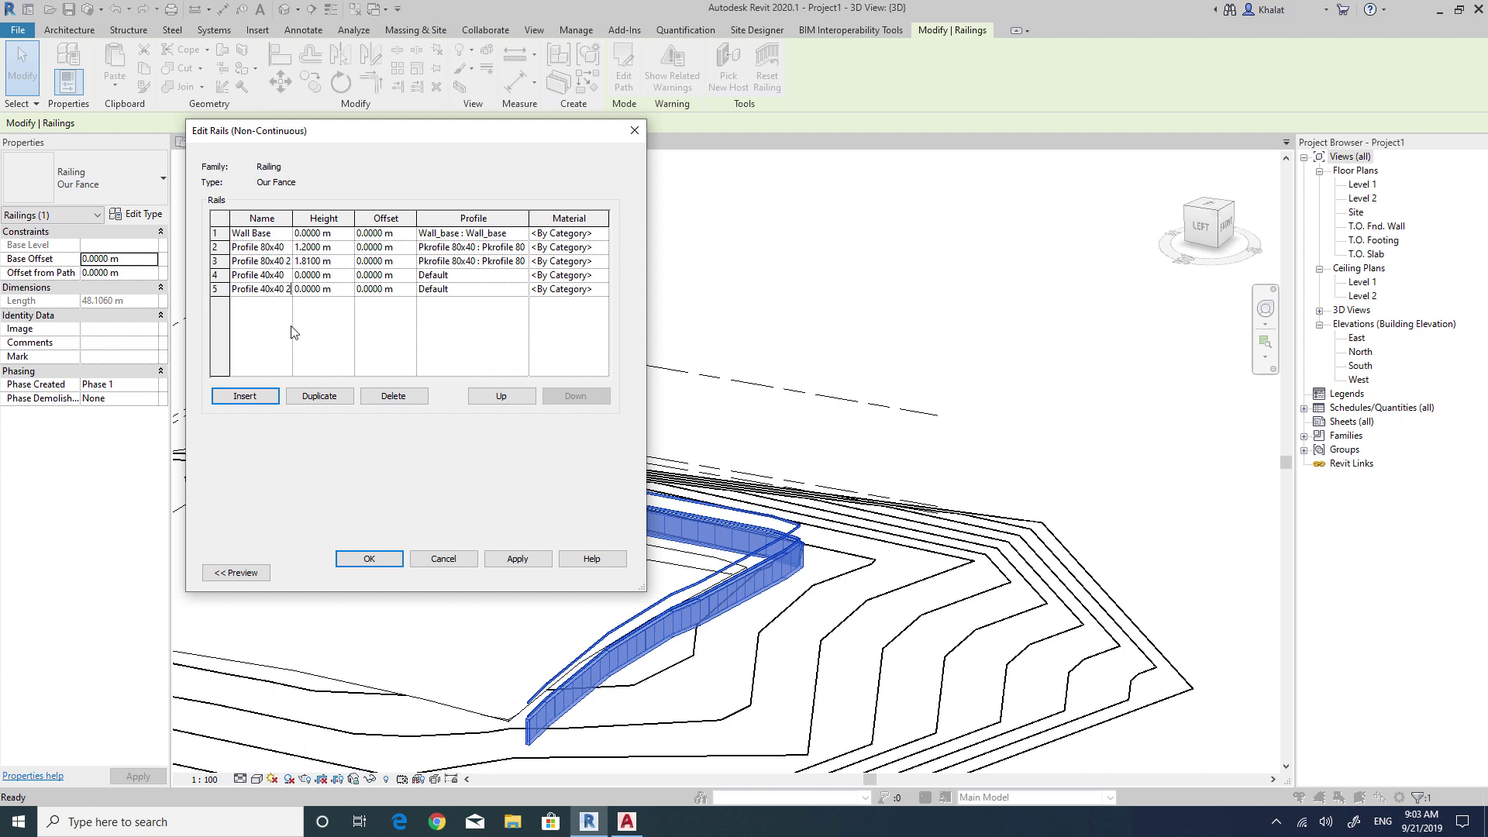
Assign the Profile 40x40 profile to rails in rows 4 and 5.
click(473, 275)
click(522, 275)
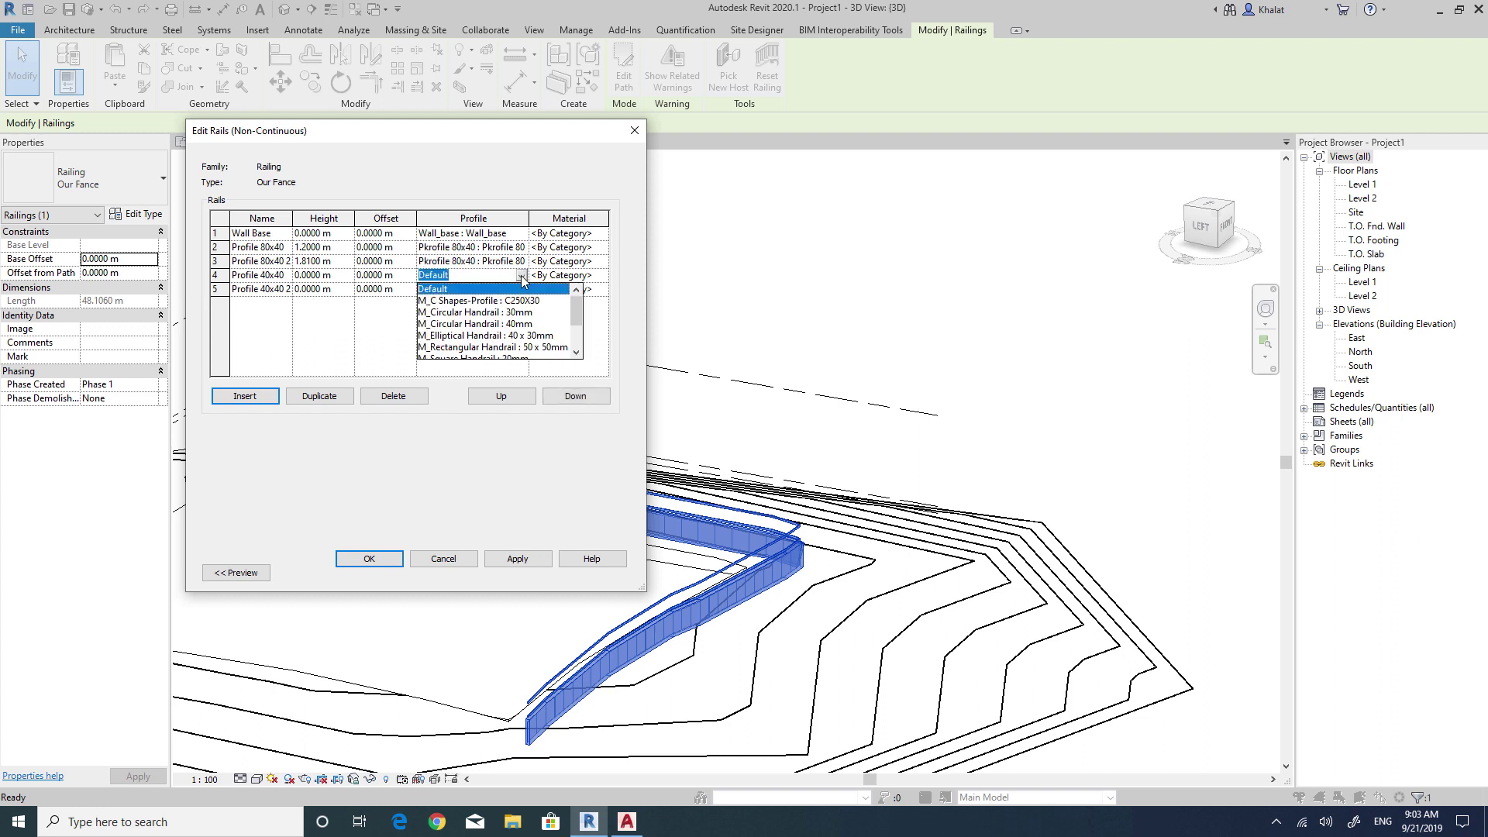
scroll(496, 326, down, 3)
scroll(496, 326, down, 3)
click(480, 340)
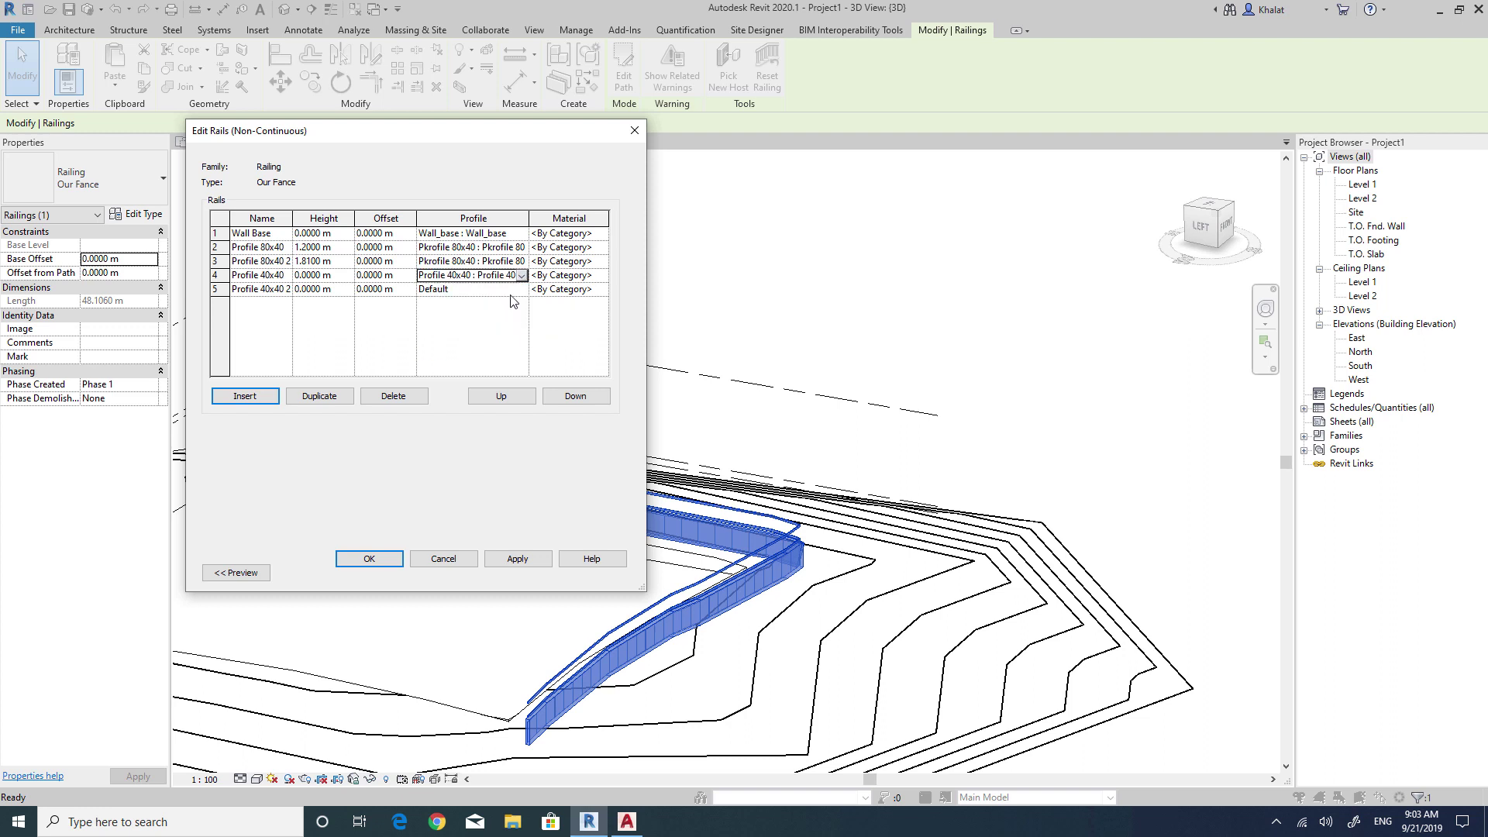
click(524, 291)
scroll(524, 359, down, 5)
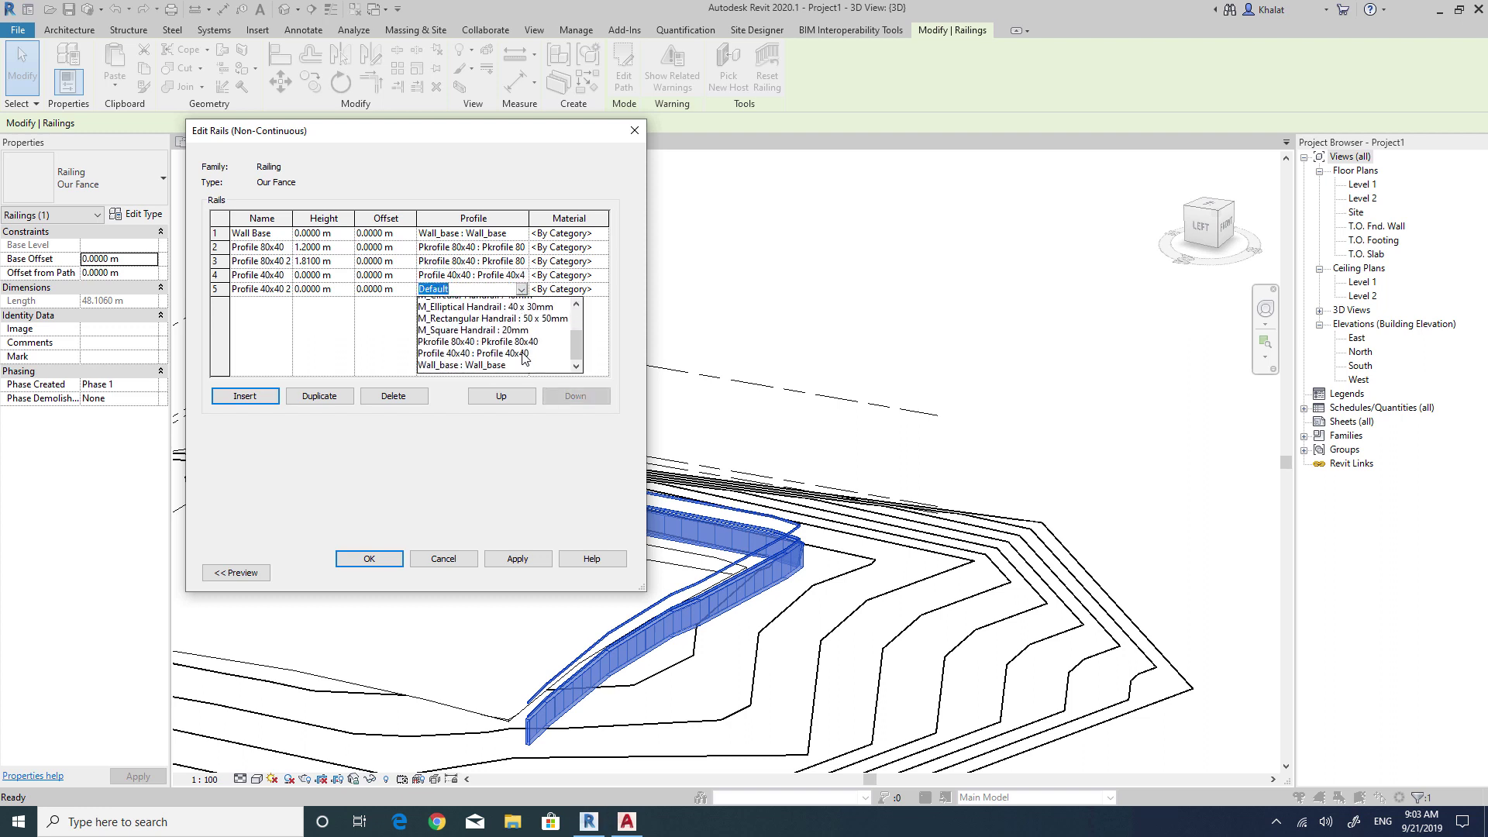
click(496, 341)
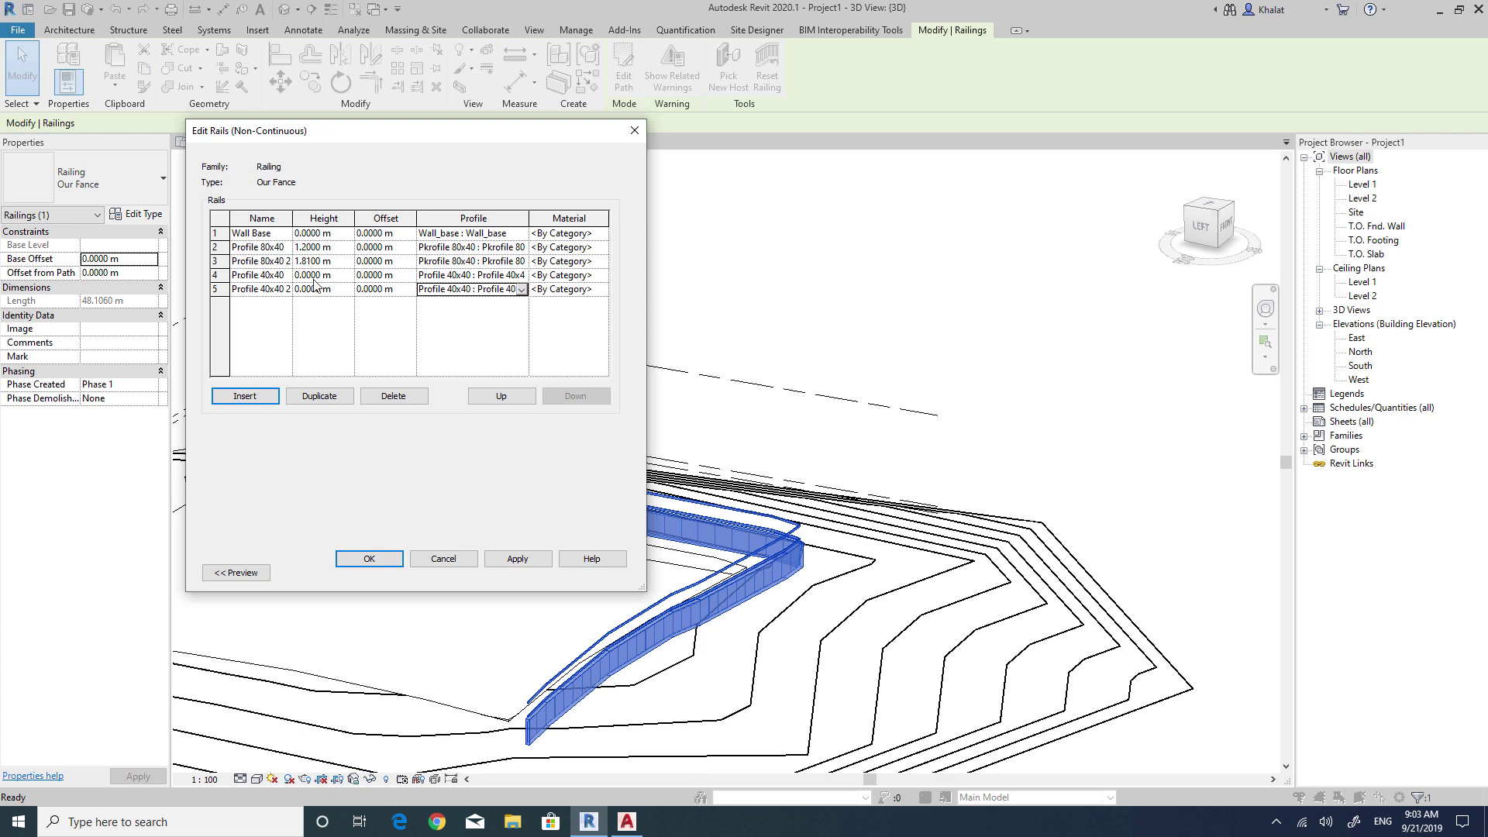
Set the two 40x40 rail heights to 1.43 m and 1.62 m and apply.
click(627, 822)
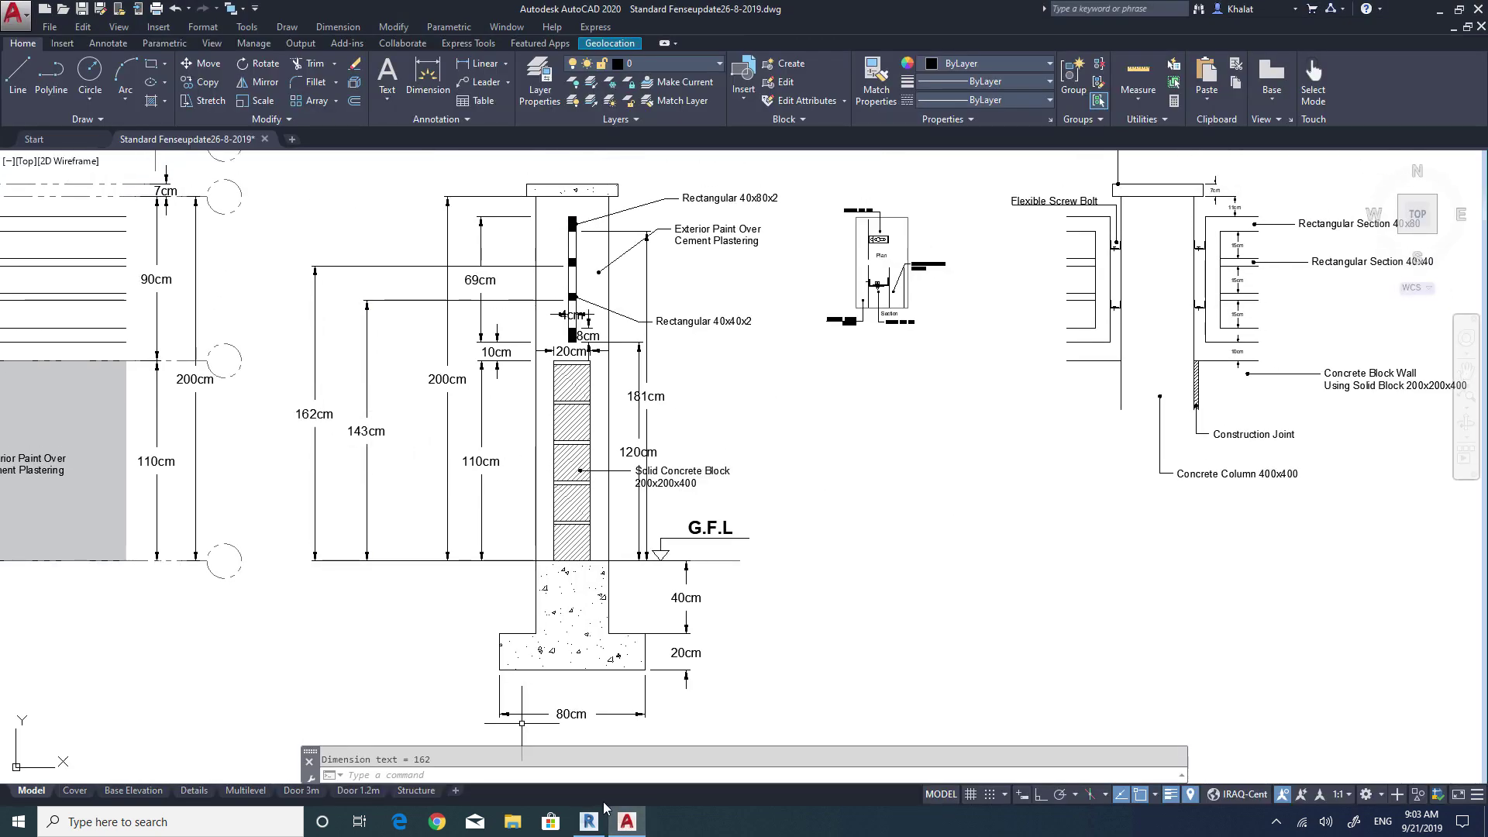
click(625, 823)
click(342, 278)
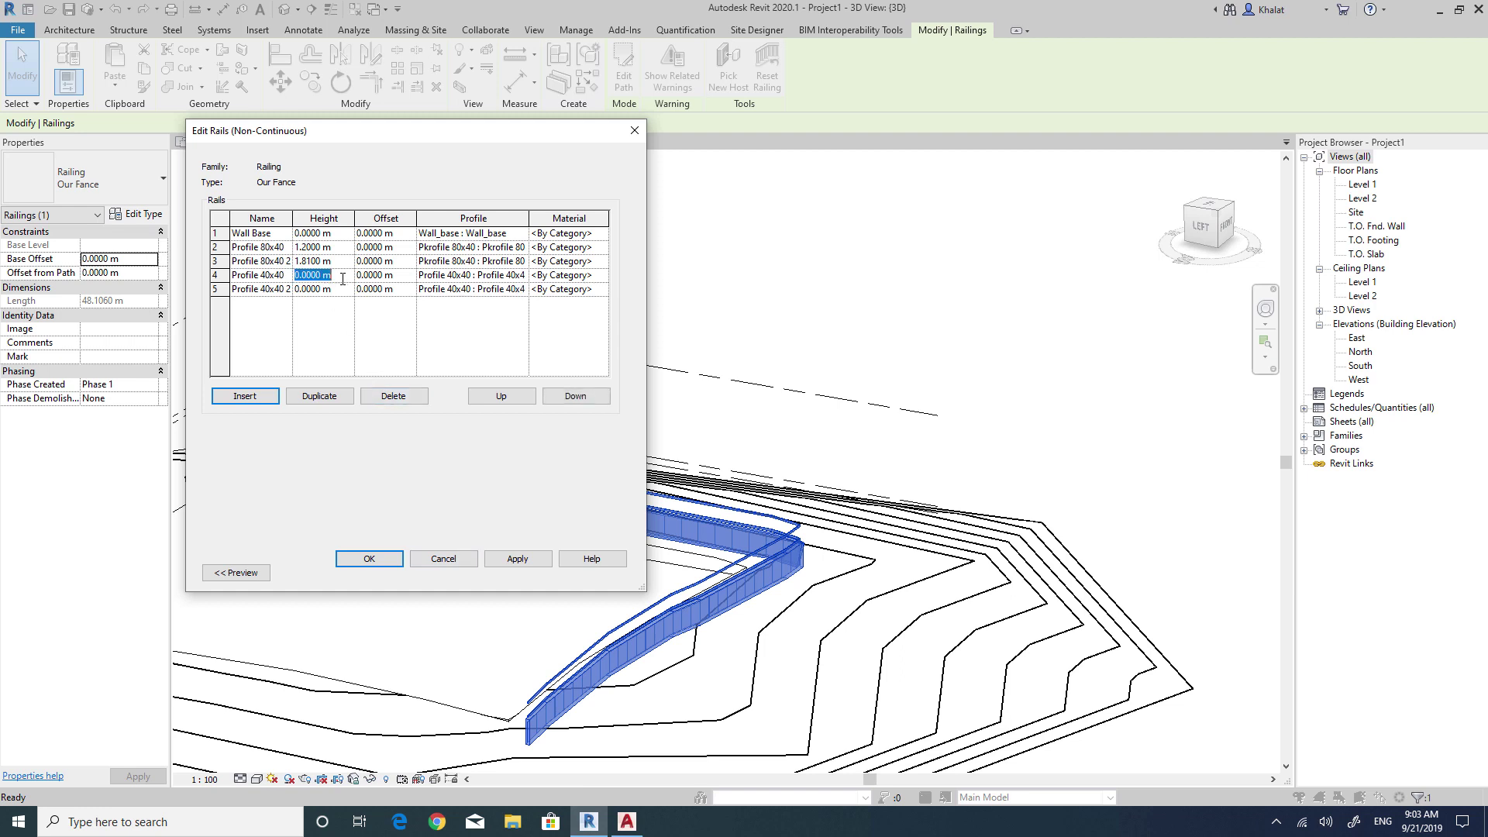
click(340, 293)
text(1.62)
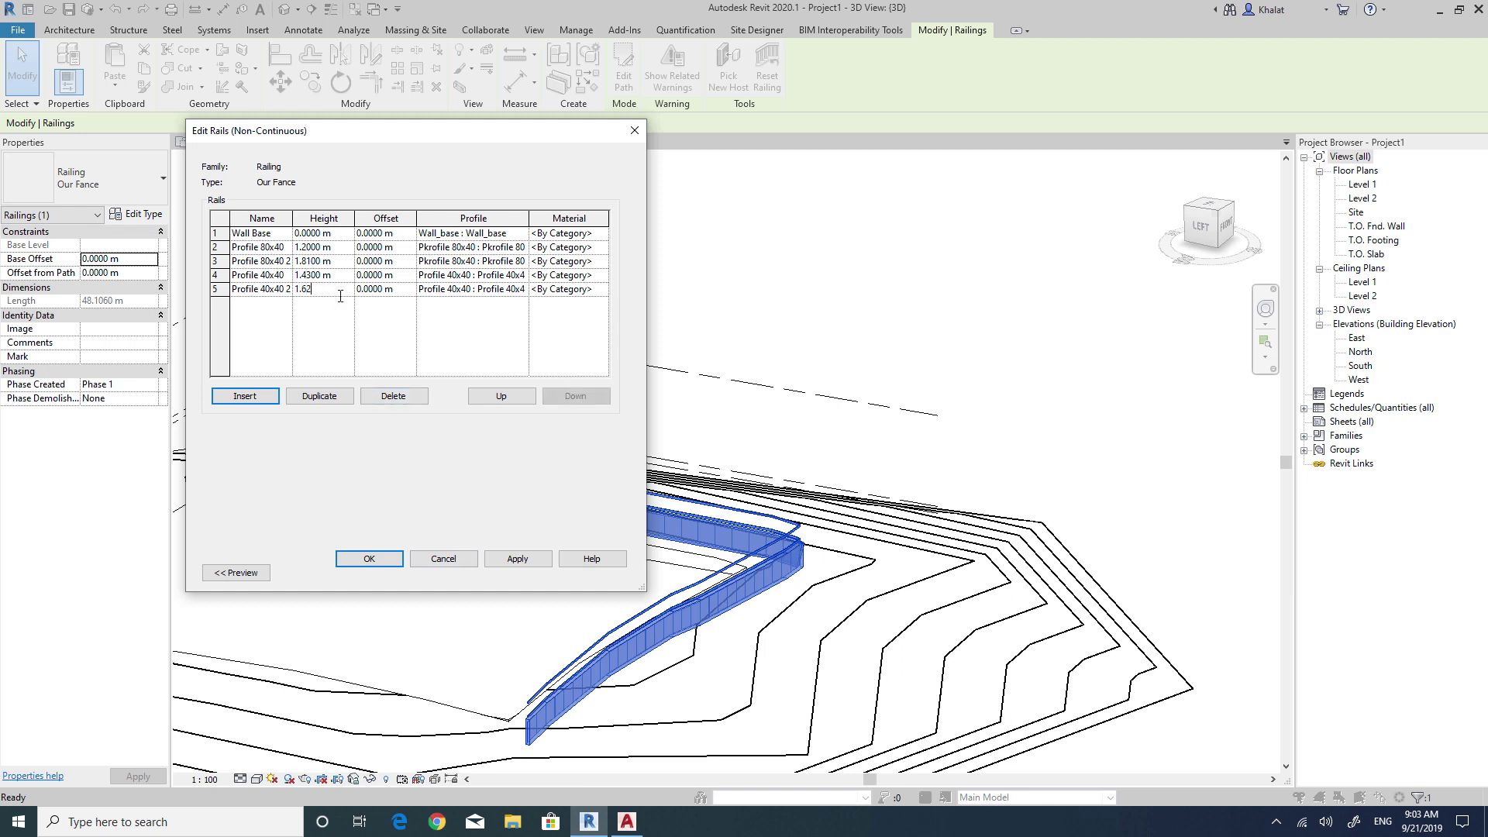
click(517, 559)
click(369, 558)
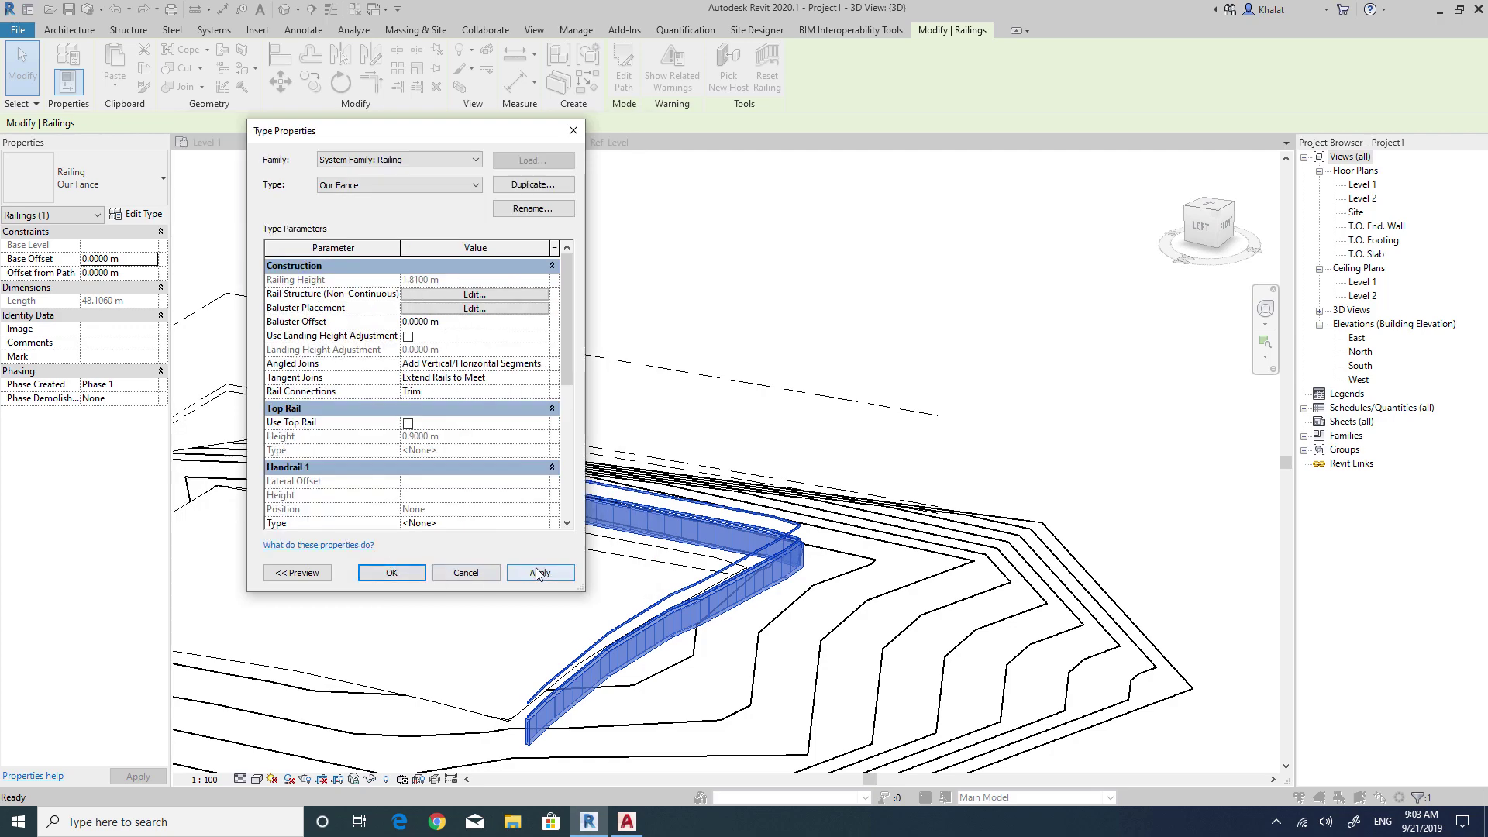
Apply the updated Our Fance railing type and orbit to a near-level side view of its rails.
click(540, 573)
click(416, 581)
scroll(558, 720, up, 2)
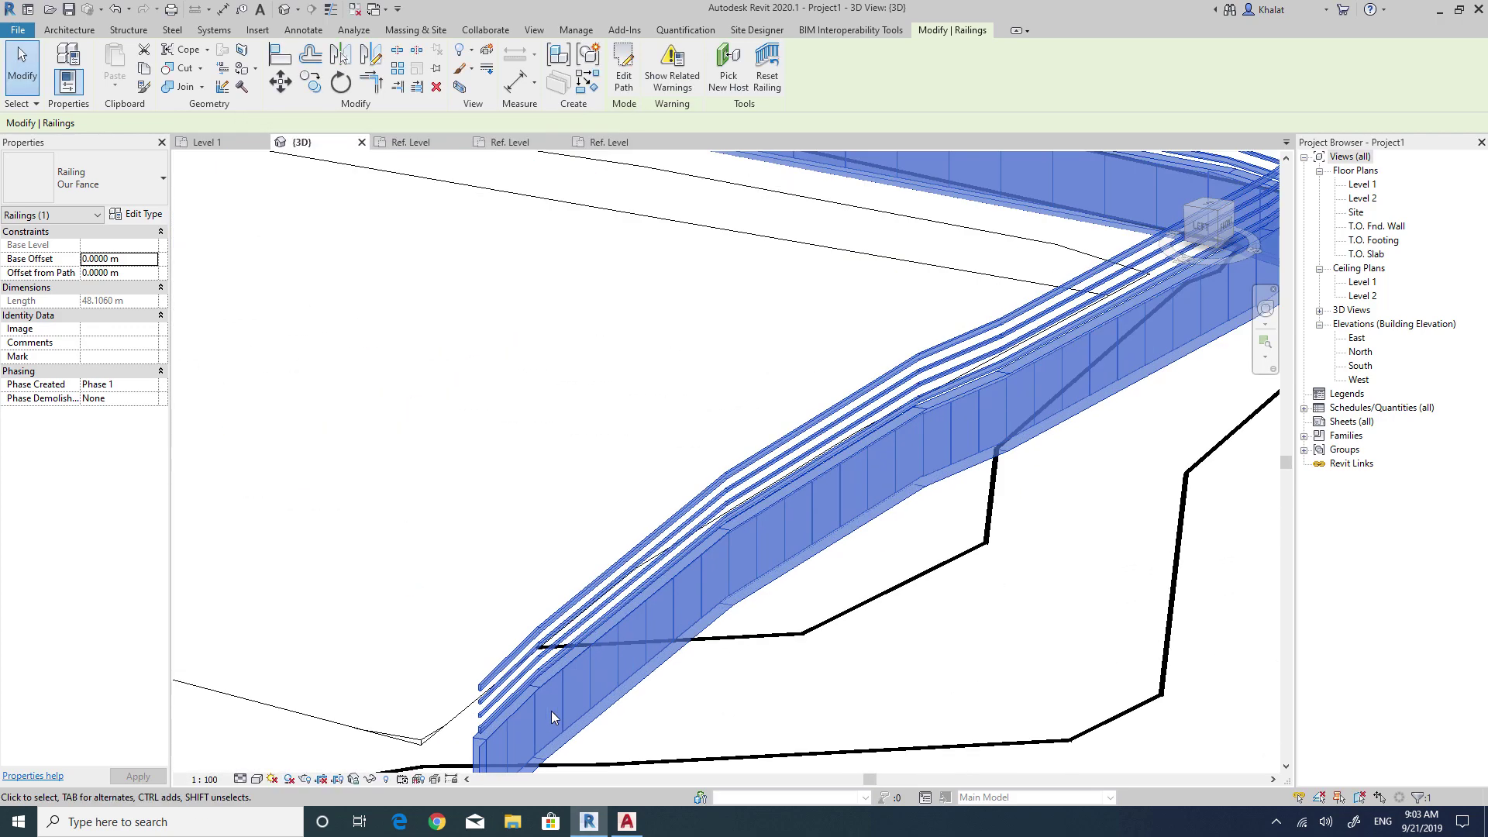
scroll(559, 720, up, 2)
mouse_move(559, 719)
shift+middle_down()
mouse_move(608, 618)
mouse_move(532, 618)
shift+middle_up()
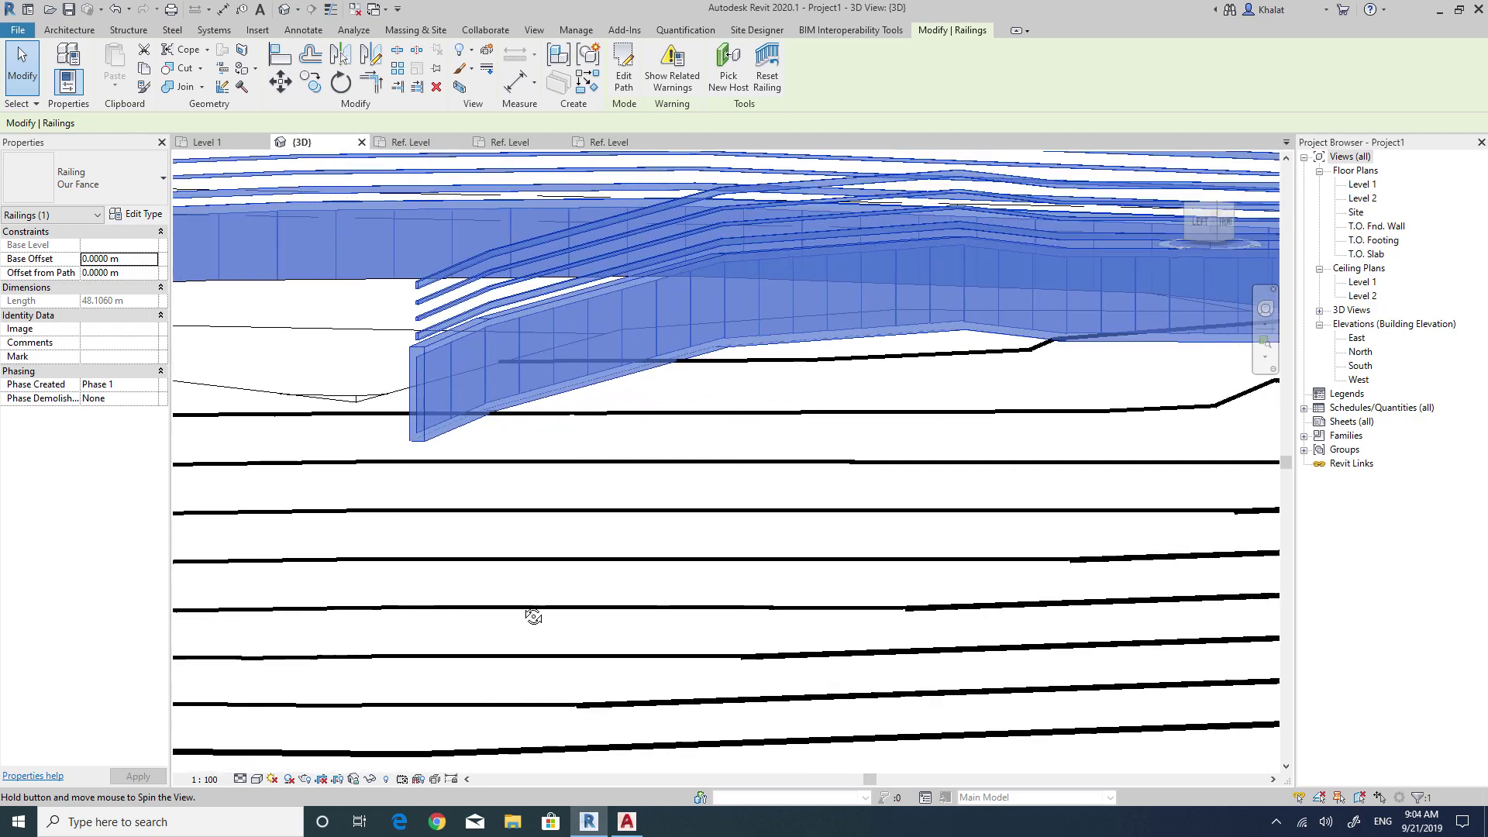
Compare the 40x40 rails with the AutoCAD fence detail, then view the railing from higher up.
click(589, 822)
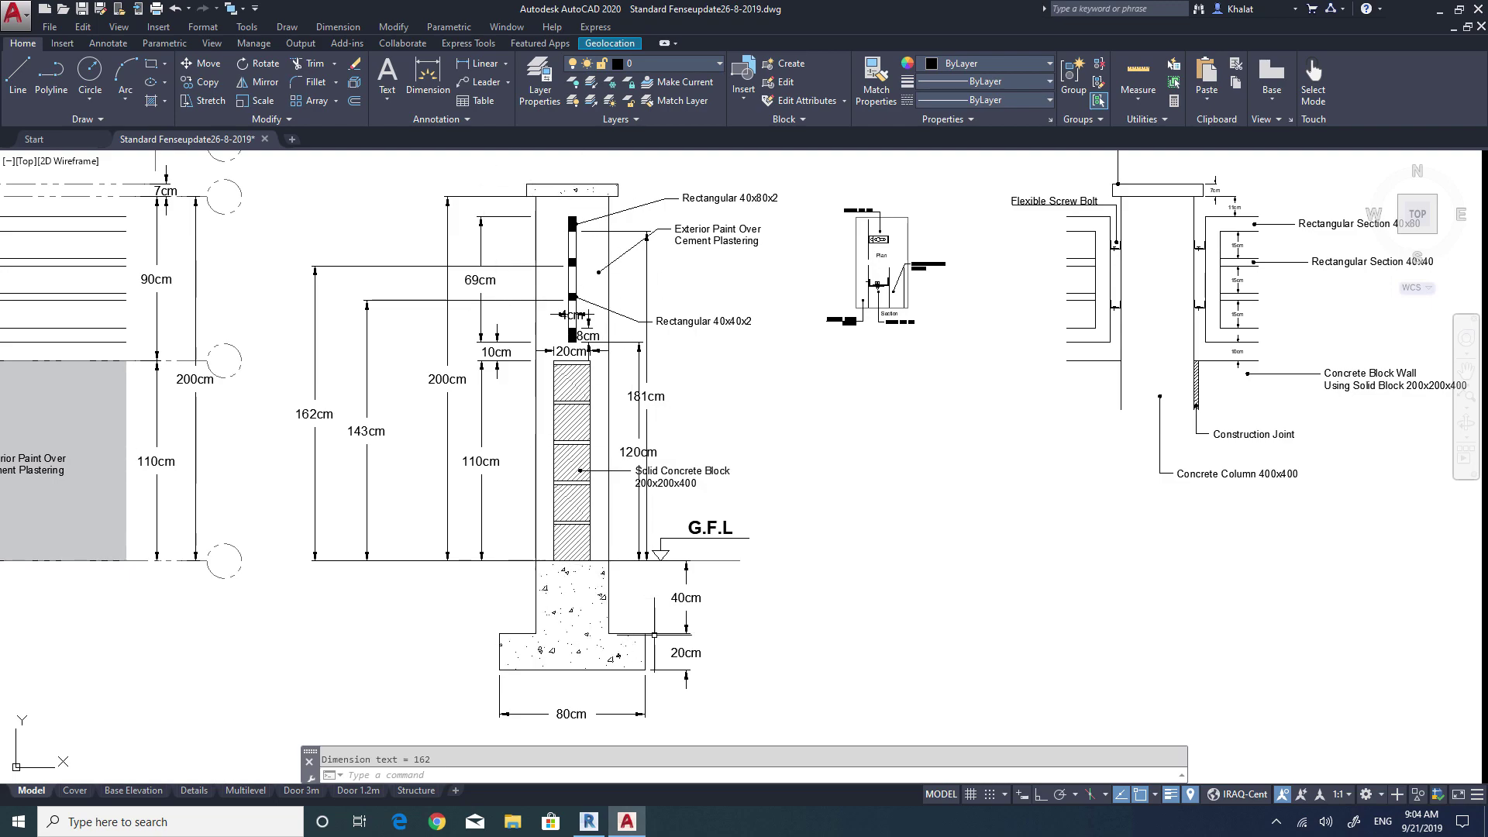
click(589, 821)
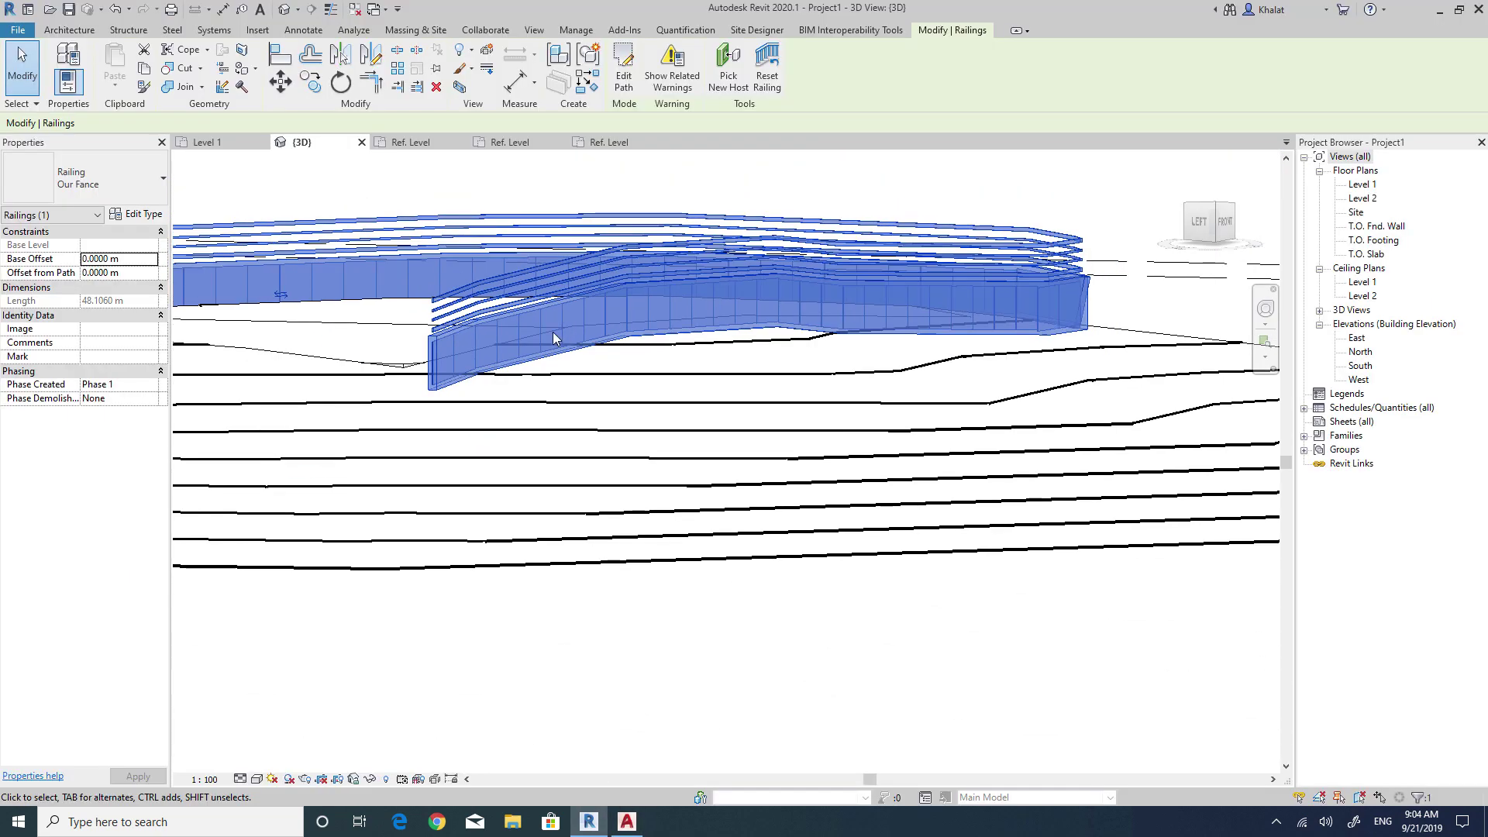
shift+middle_drag(429, 365, 496, 434)
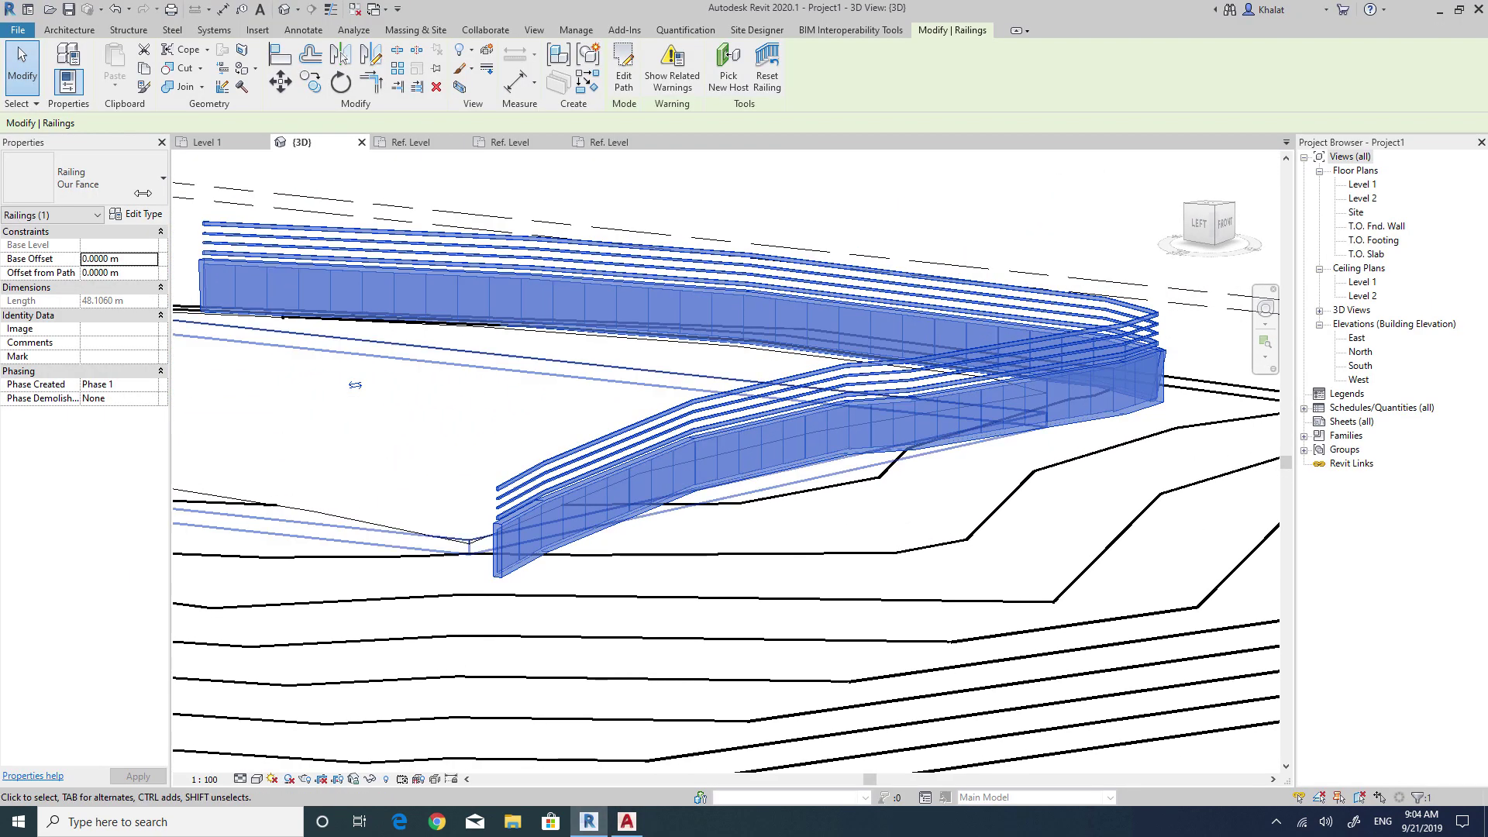
click(17, 31)
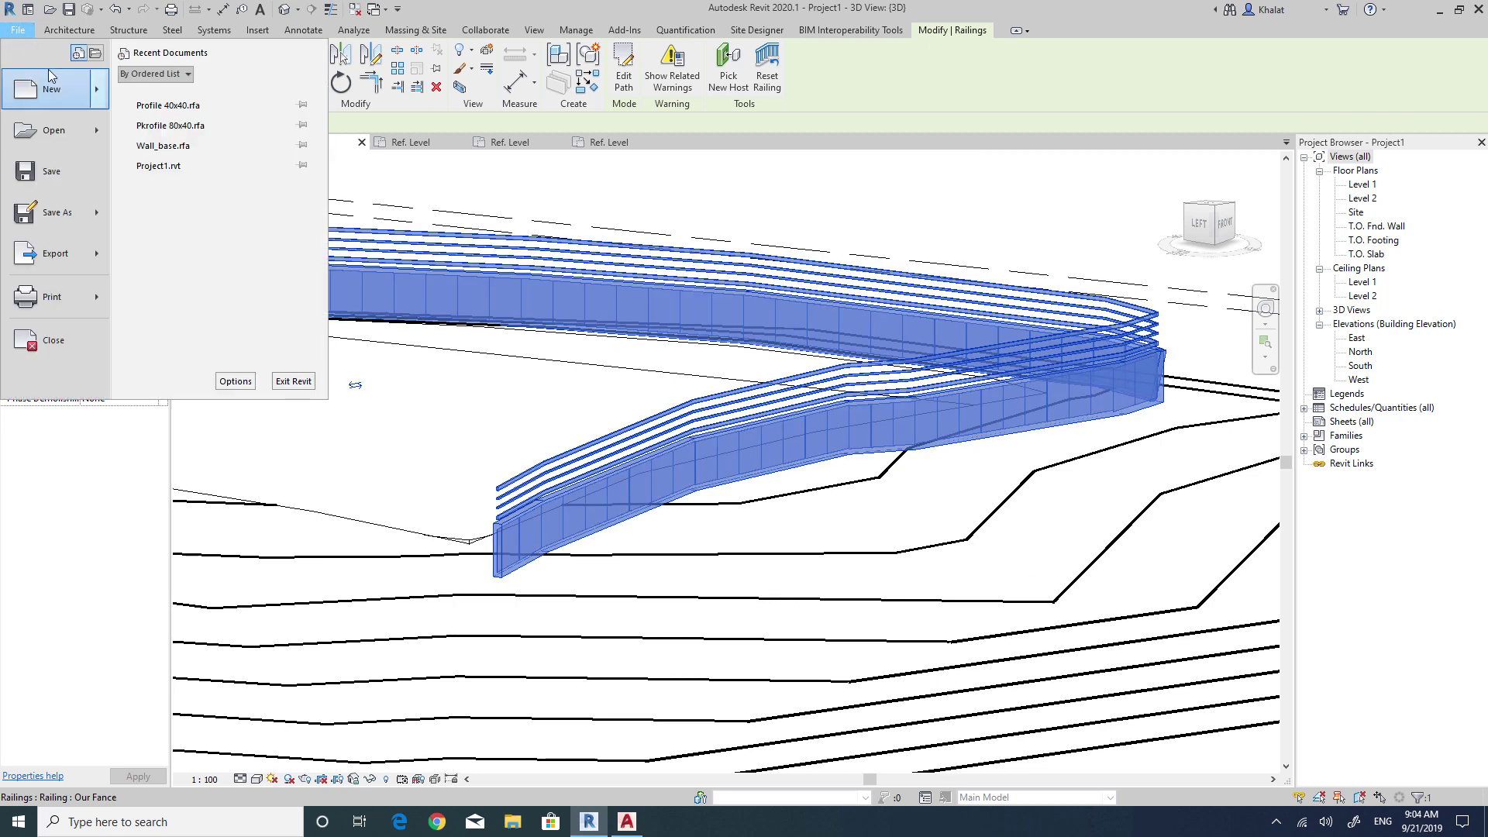
mouse_move(51, 90)
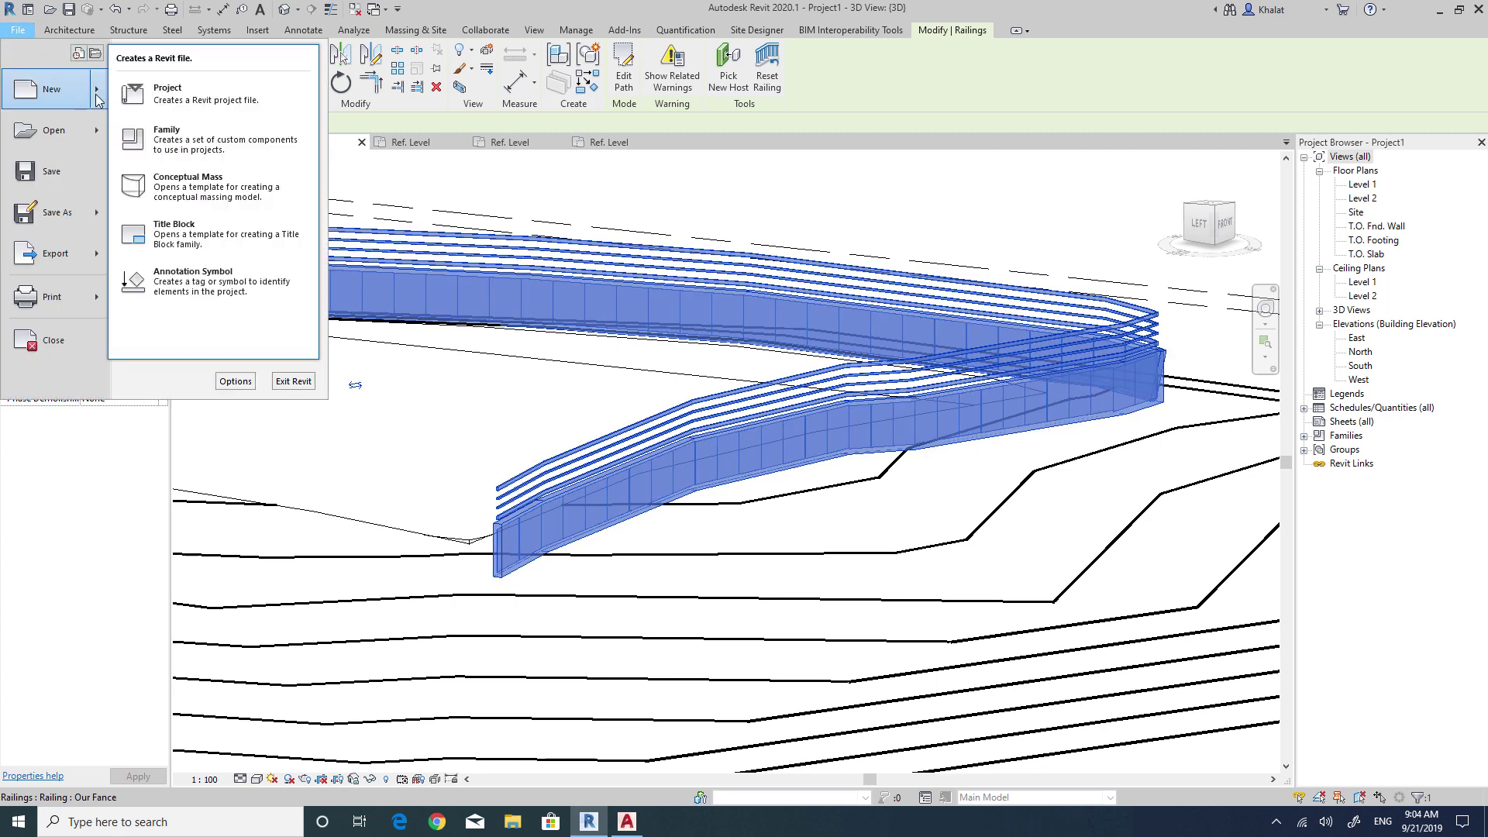
Start a new family and pick the Metric Baluster.rft template.
click(147, 138)
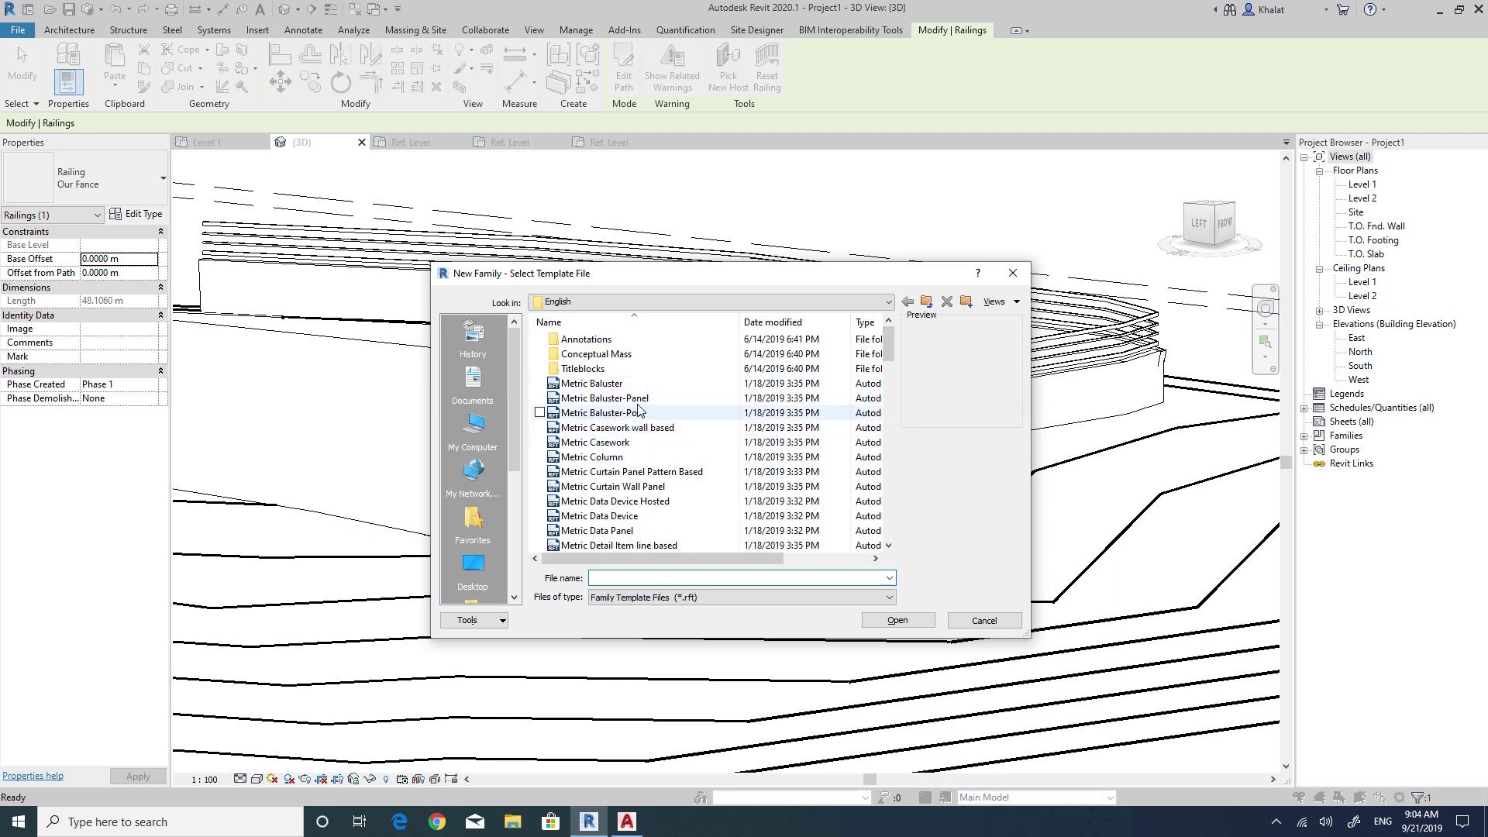
click(646, 386)
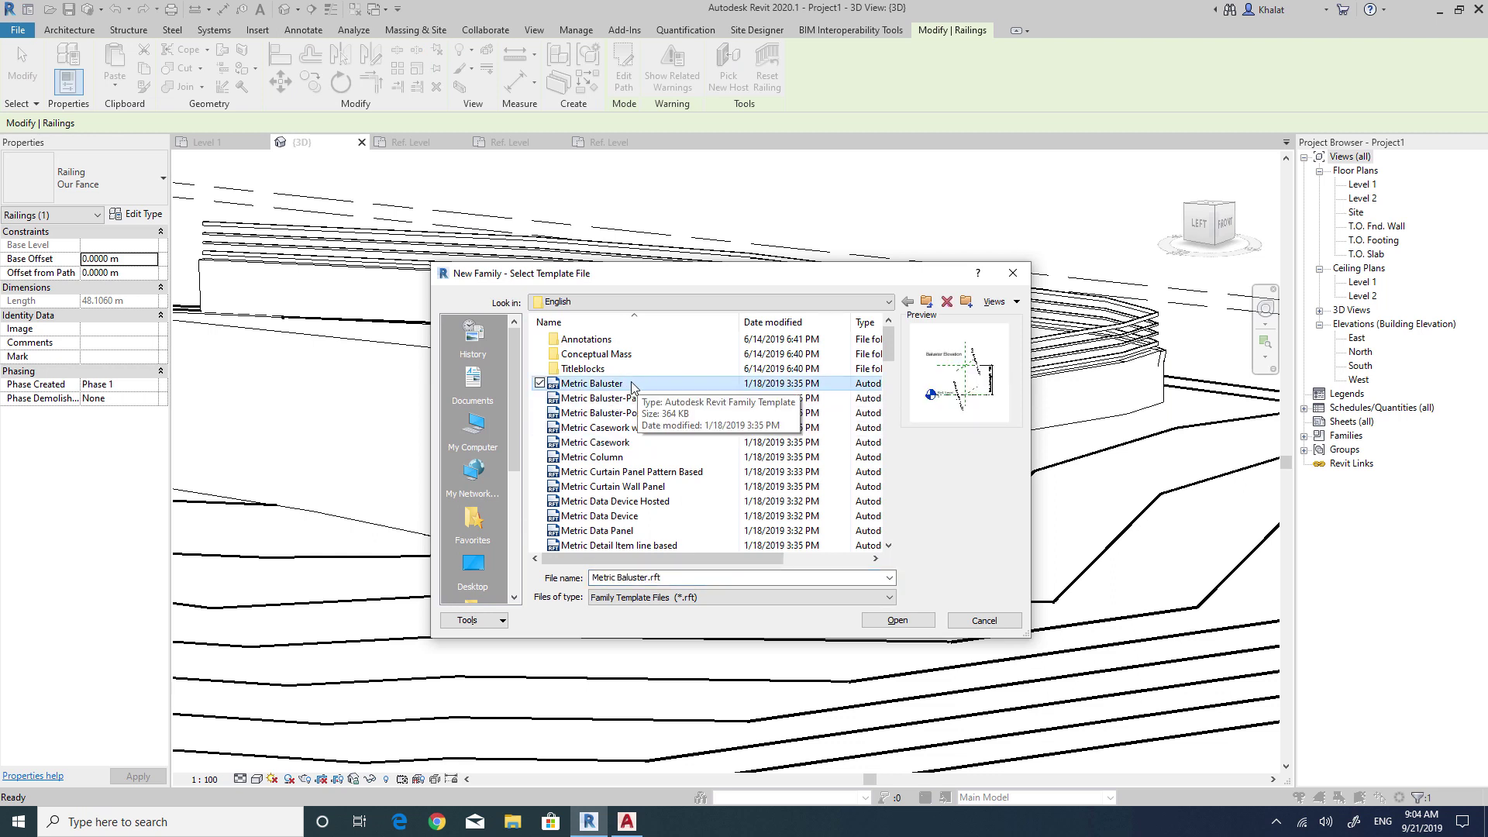
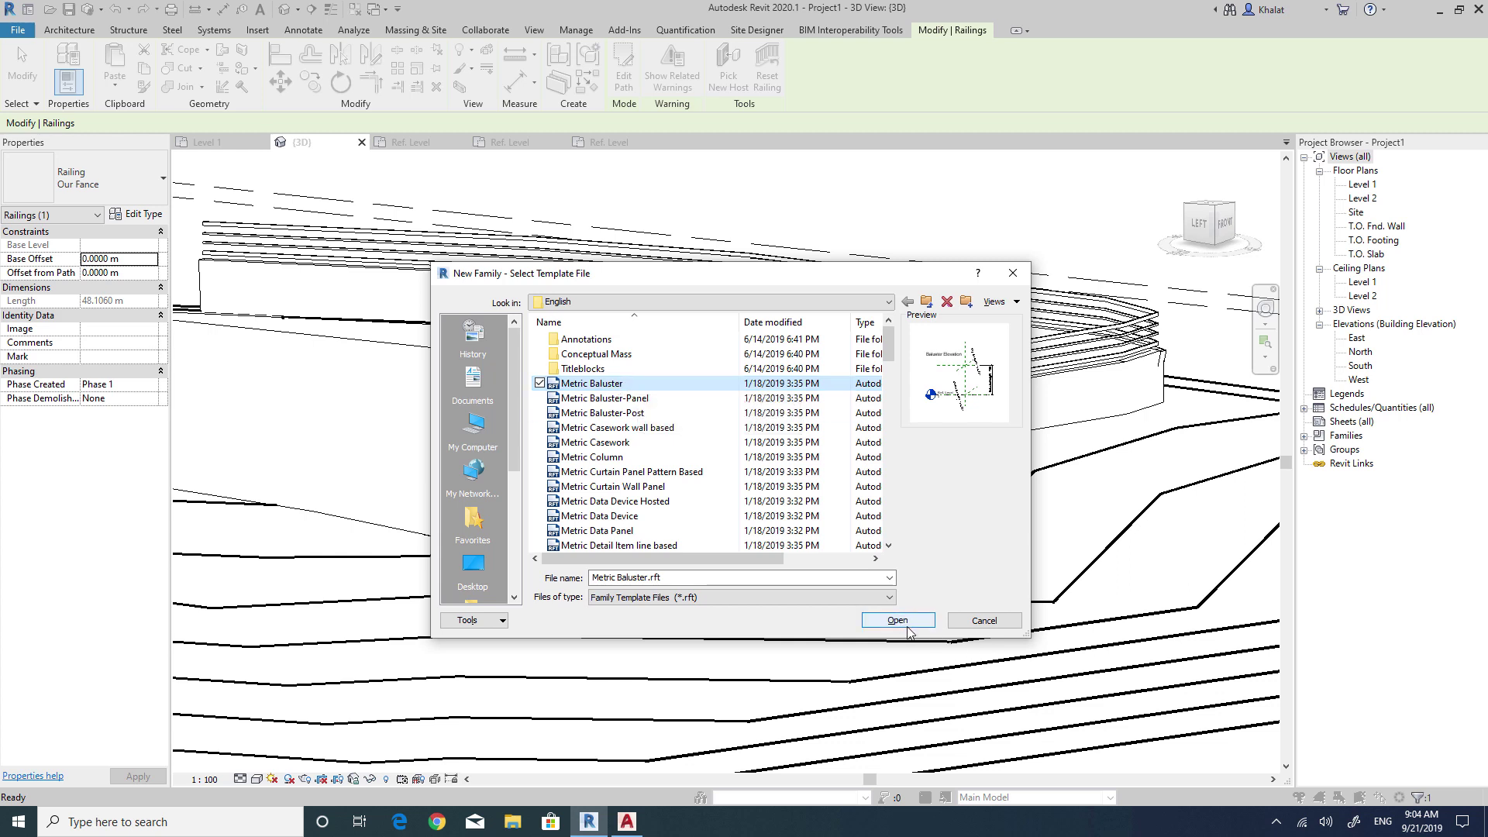
Create a new family from the Metric Baluster-Post template.
click(627, 415)
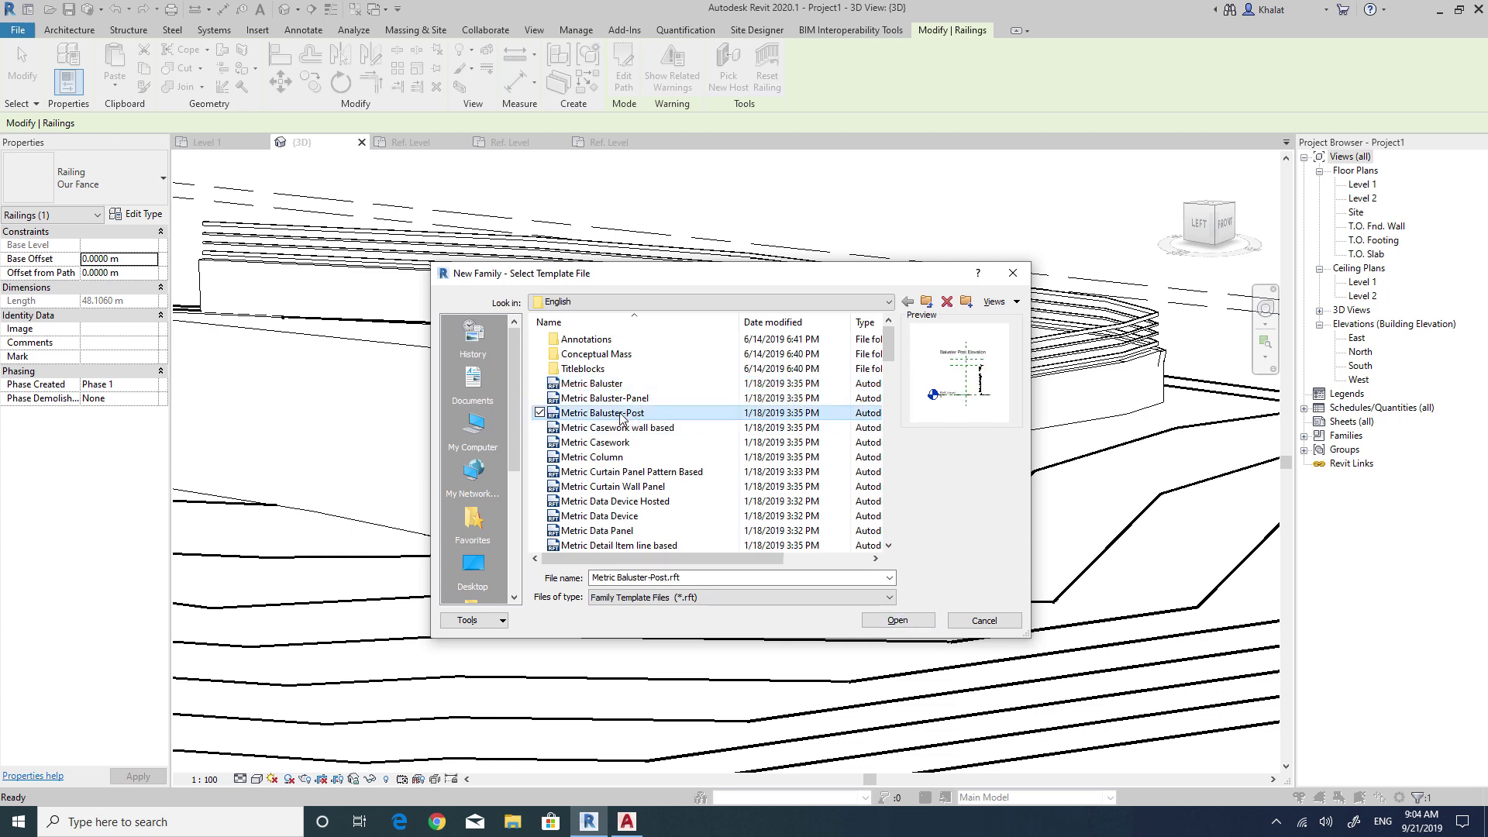
click(891, 620)
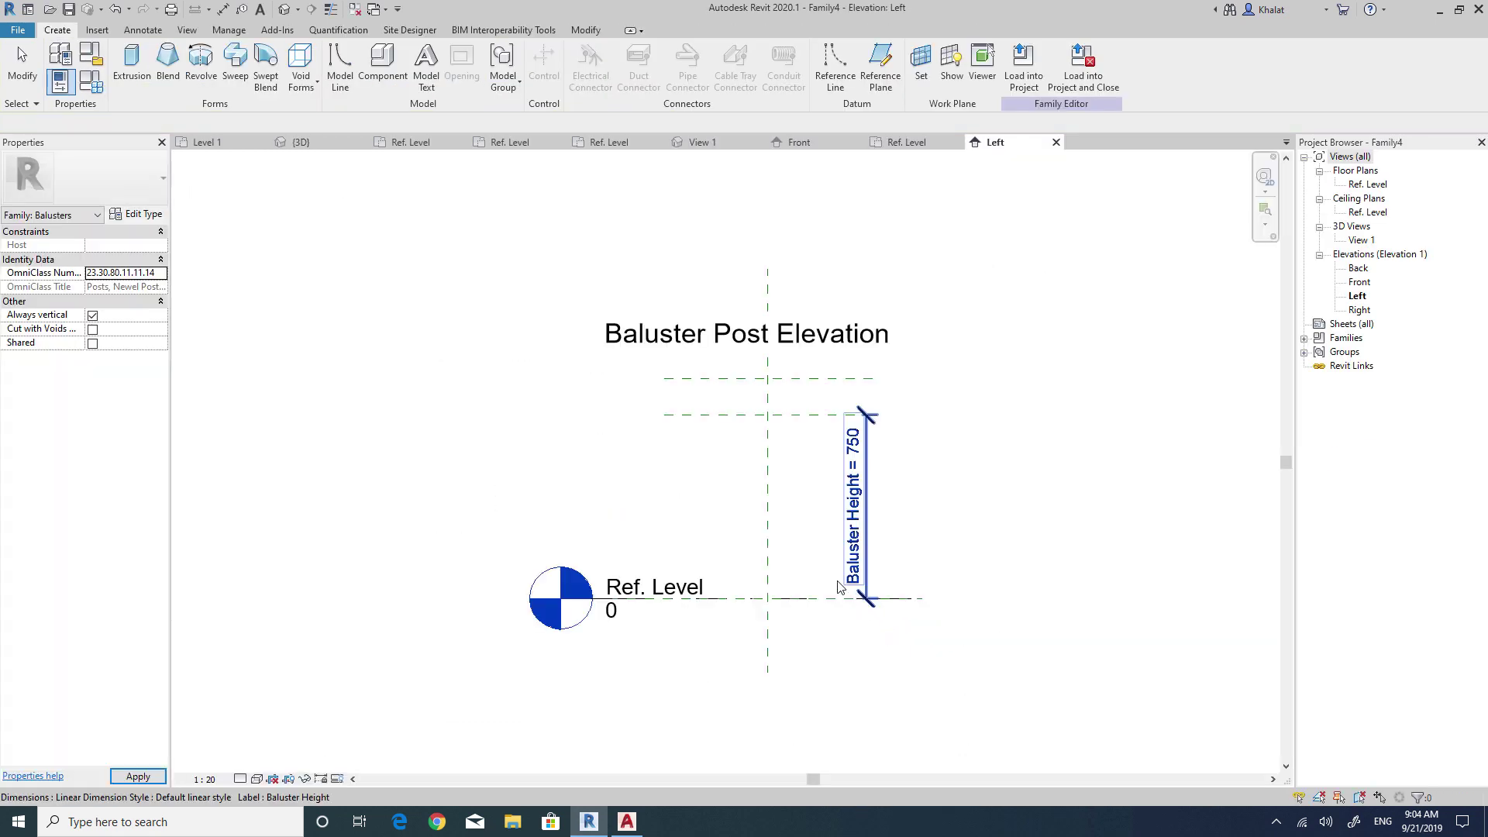
middle_drag(907, 488, 713, 480)
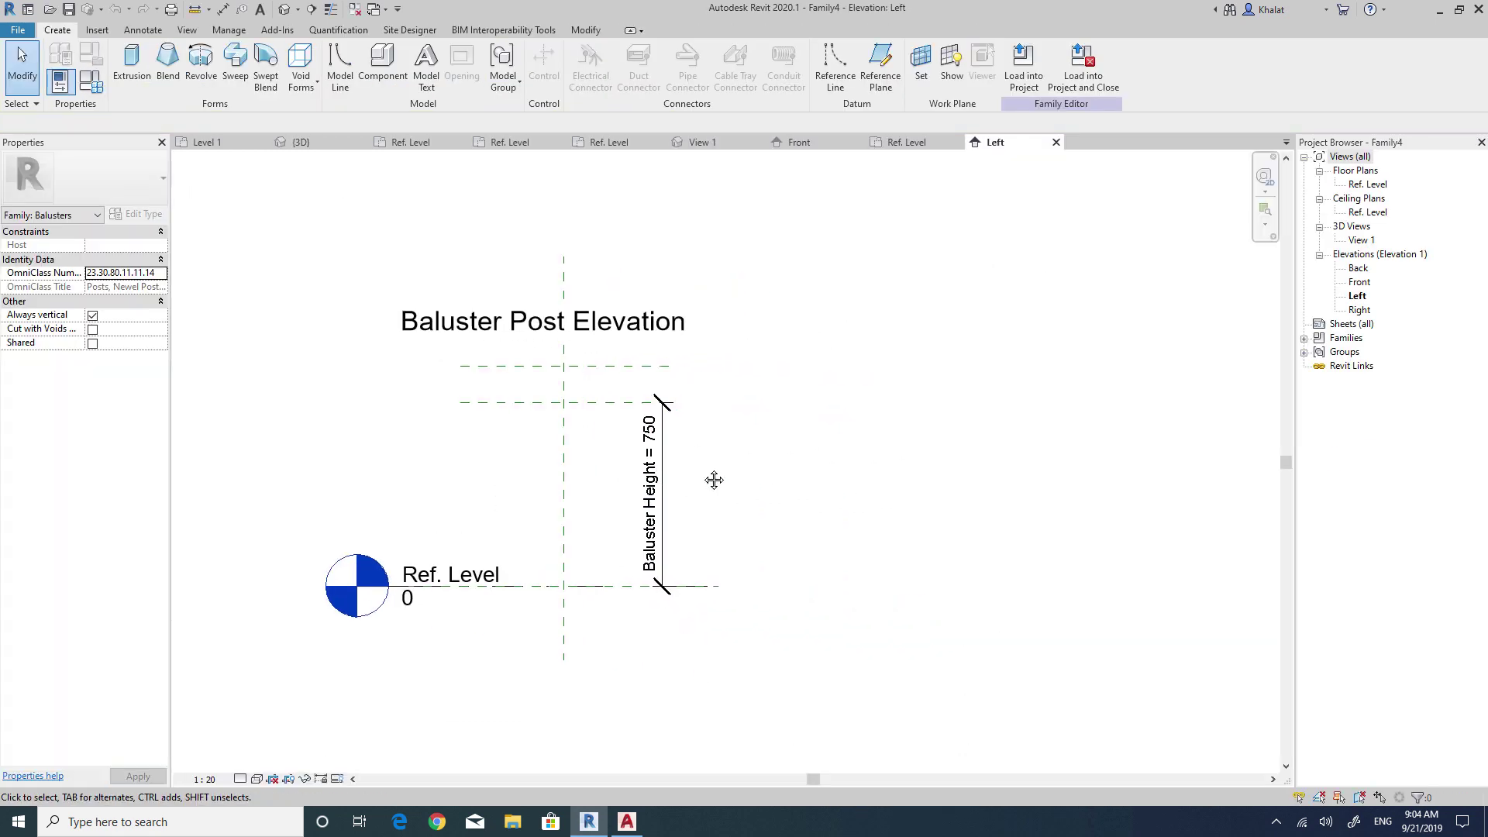
Check the Top of Post and Top reference planes, then open the Ref. Level floor plan.
click(593, 367)
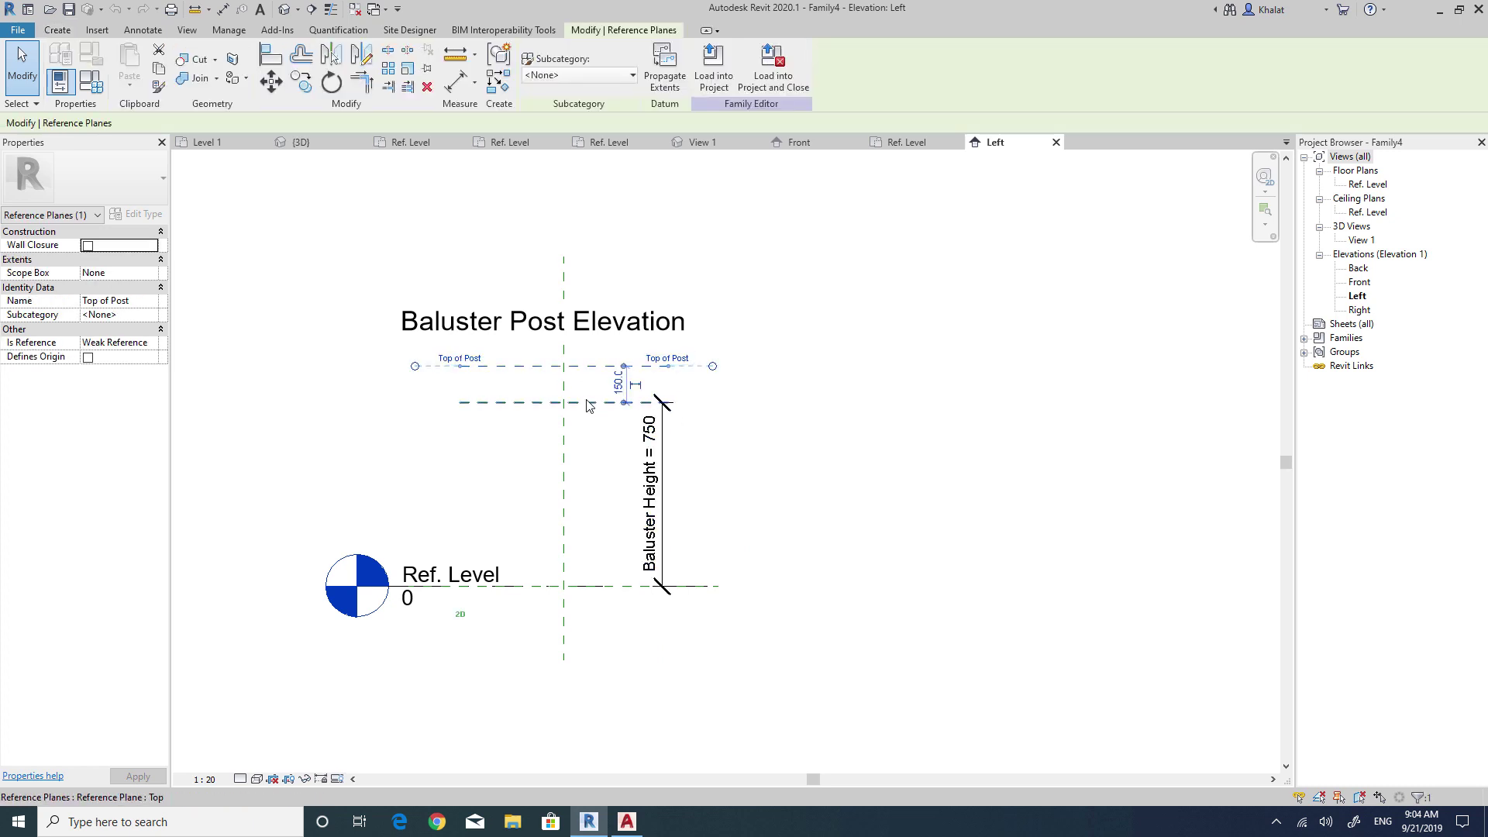
click(589, 403)
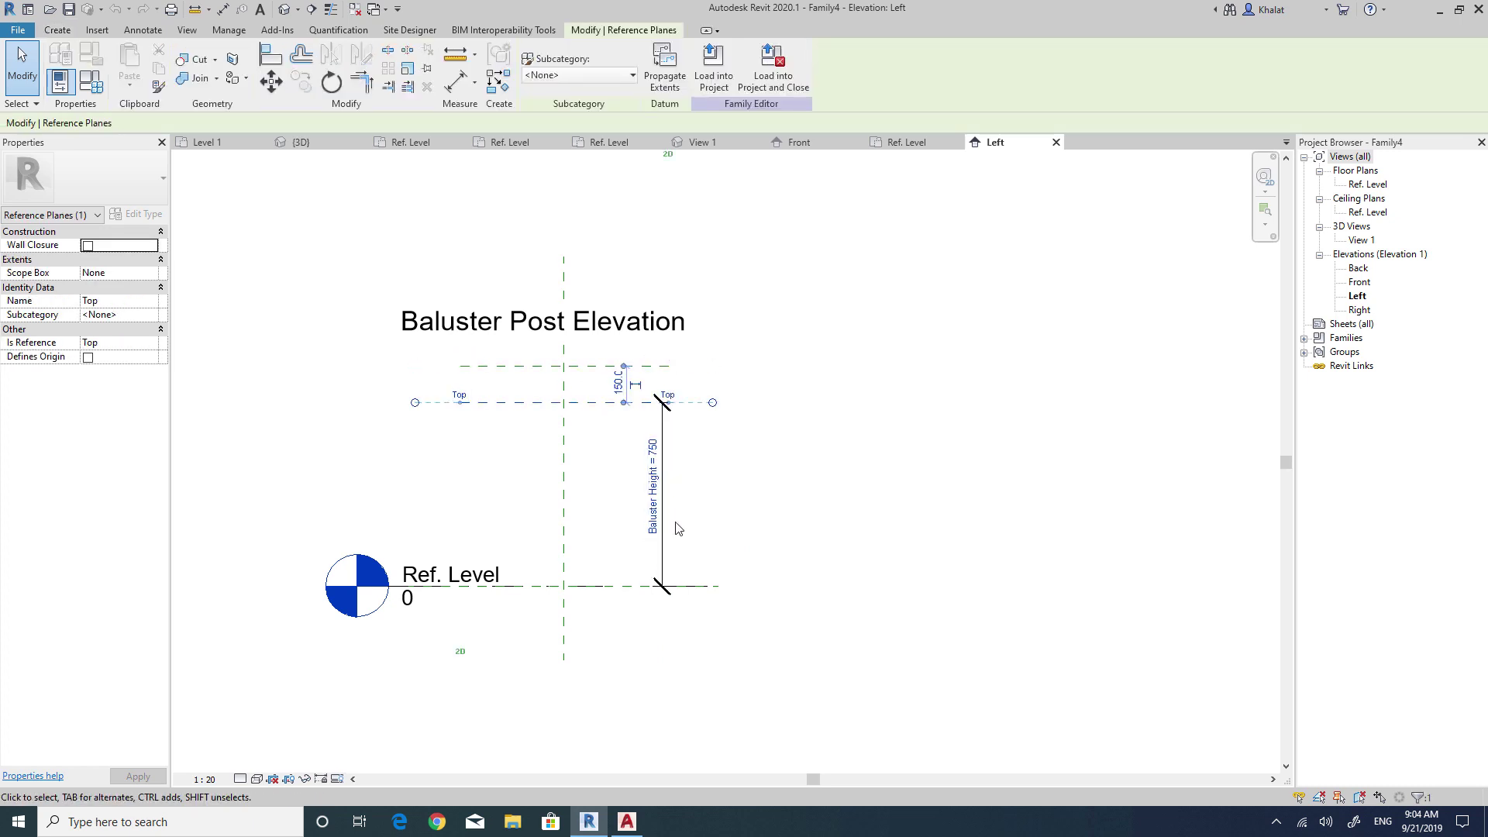
click(847, 499)
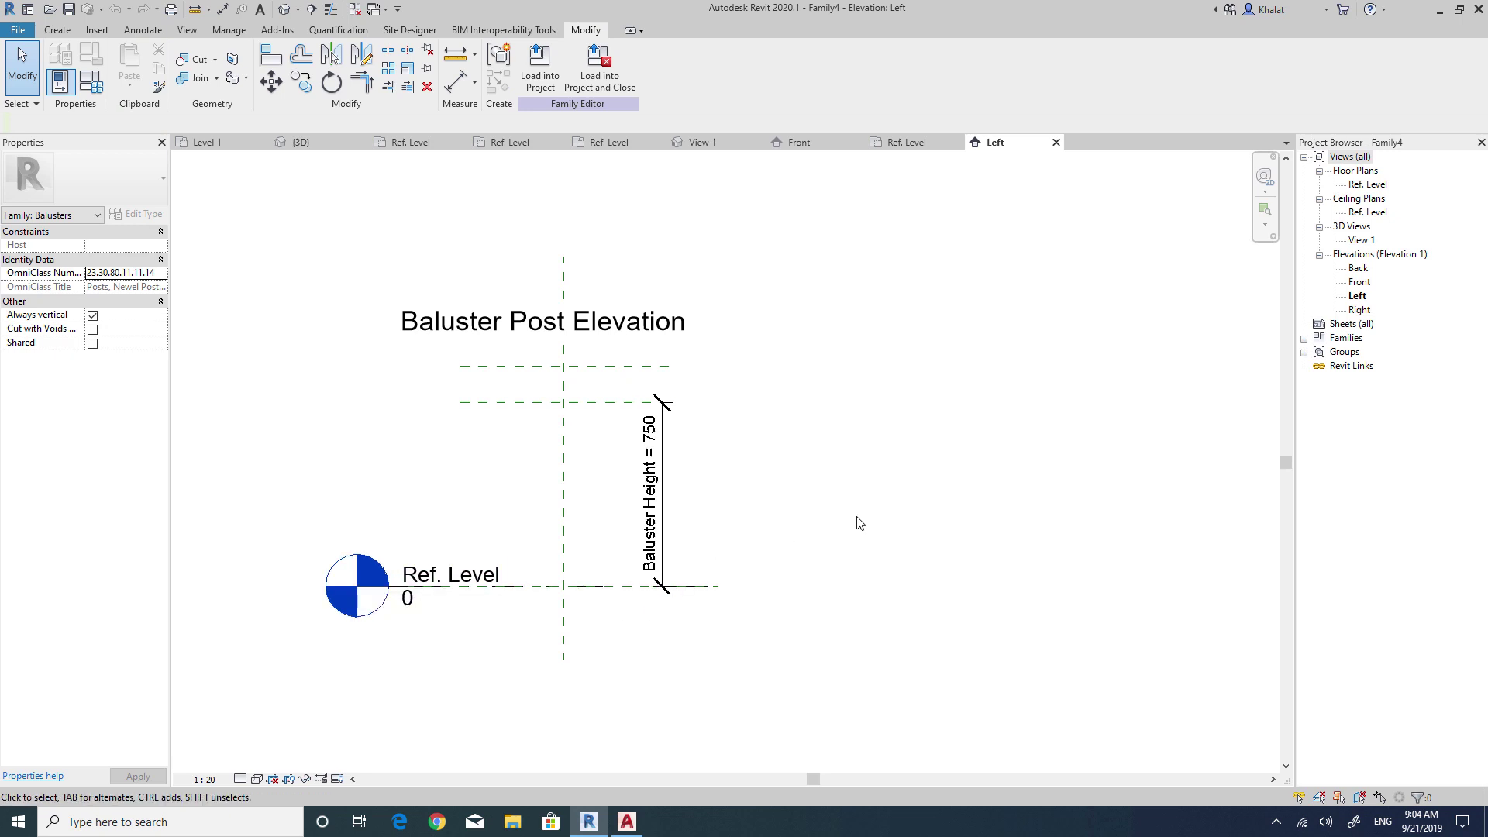
click(58, 29)
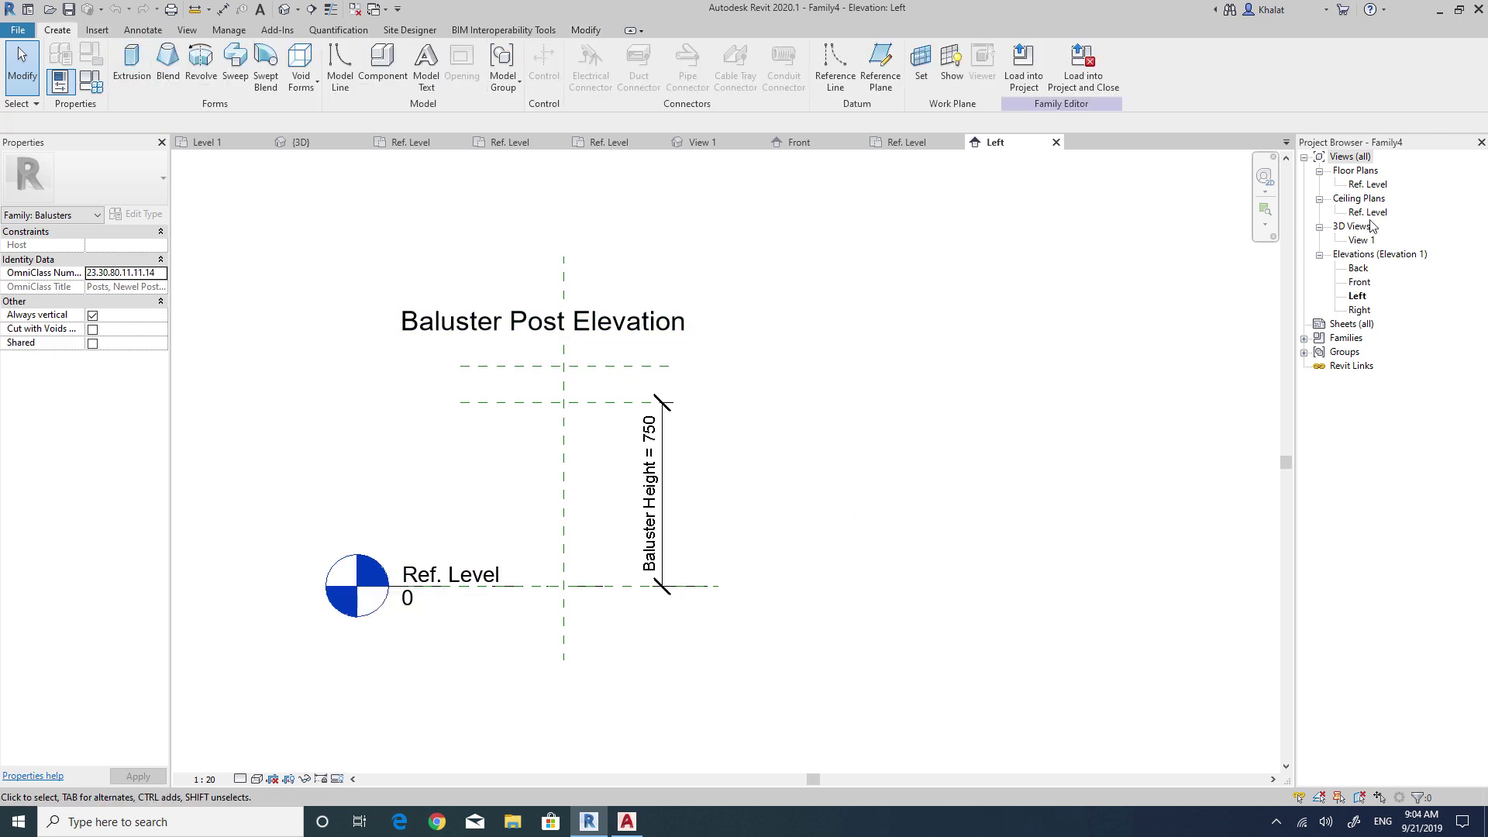
double_click(1369, 187)
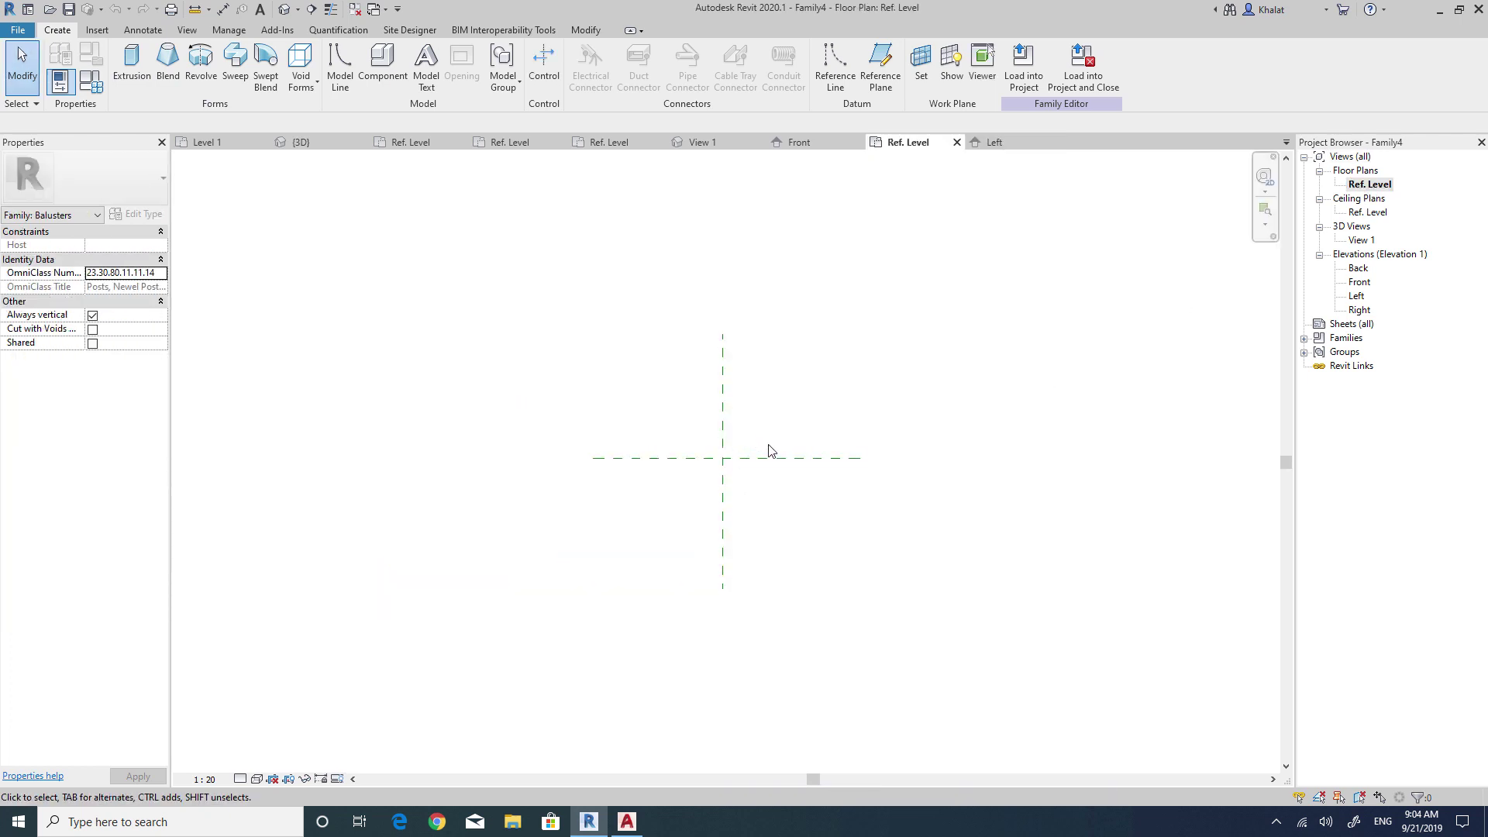
Sketch a rectangle for a new solid extrusion around the plan's centre.
click(138, 66)
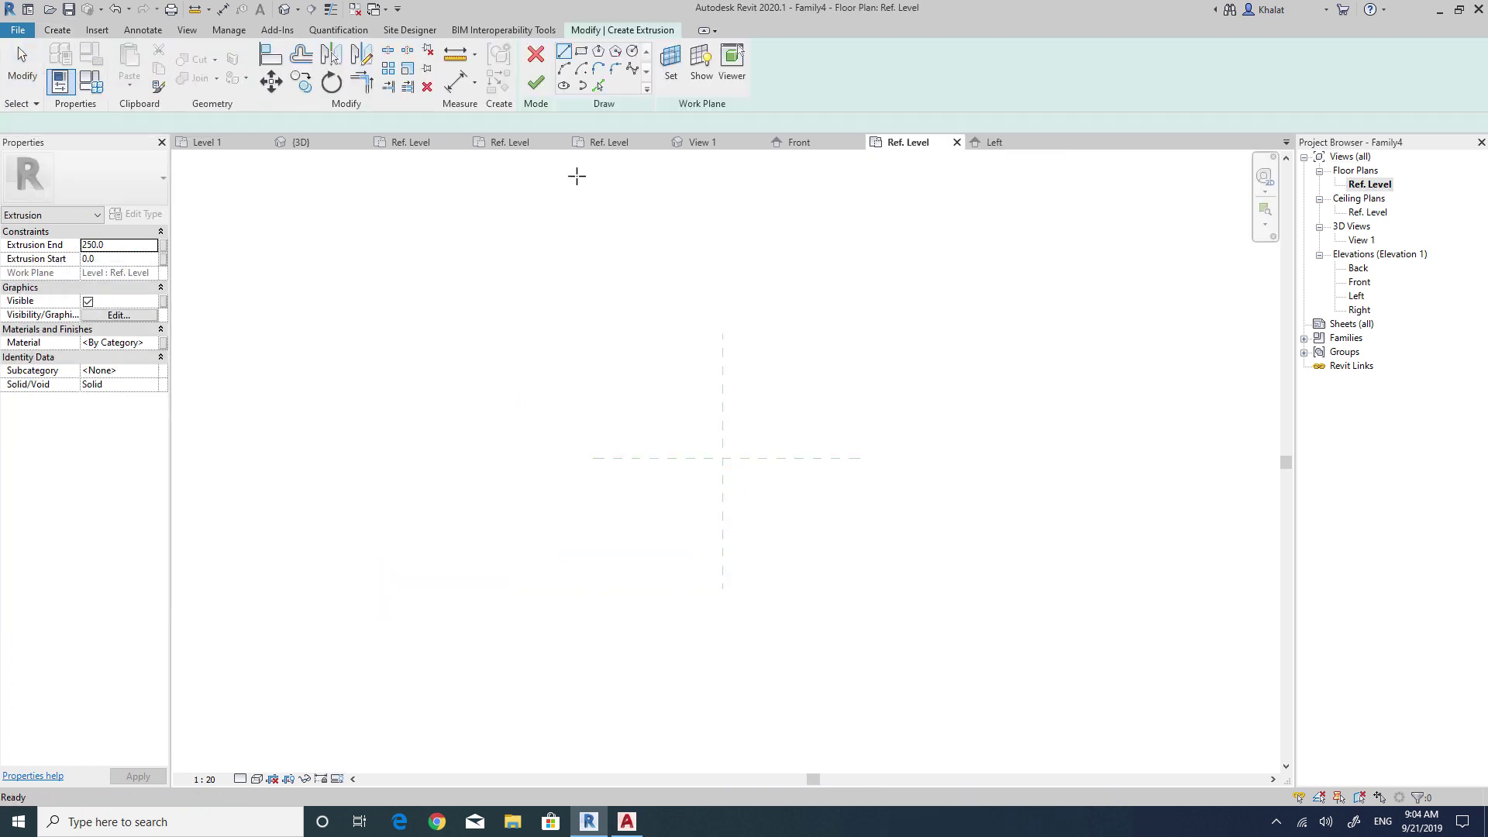
click(65, 31)
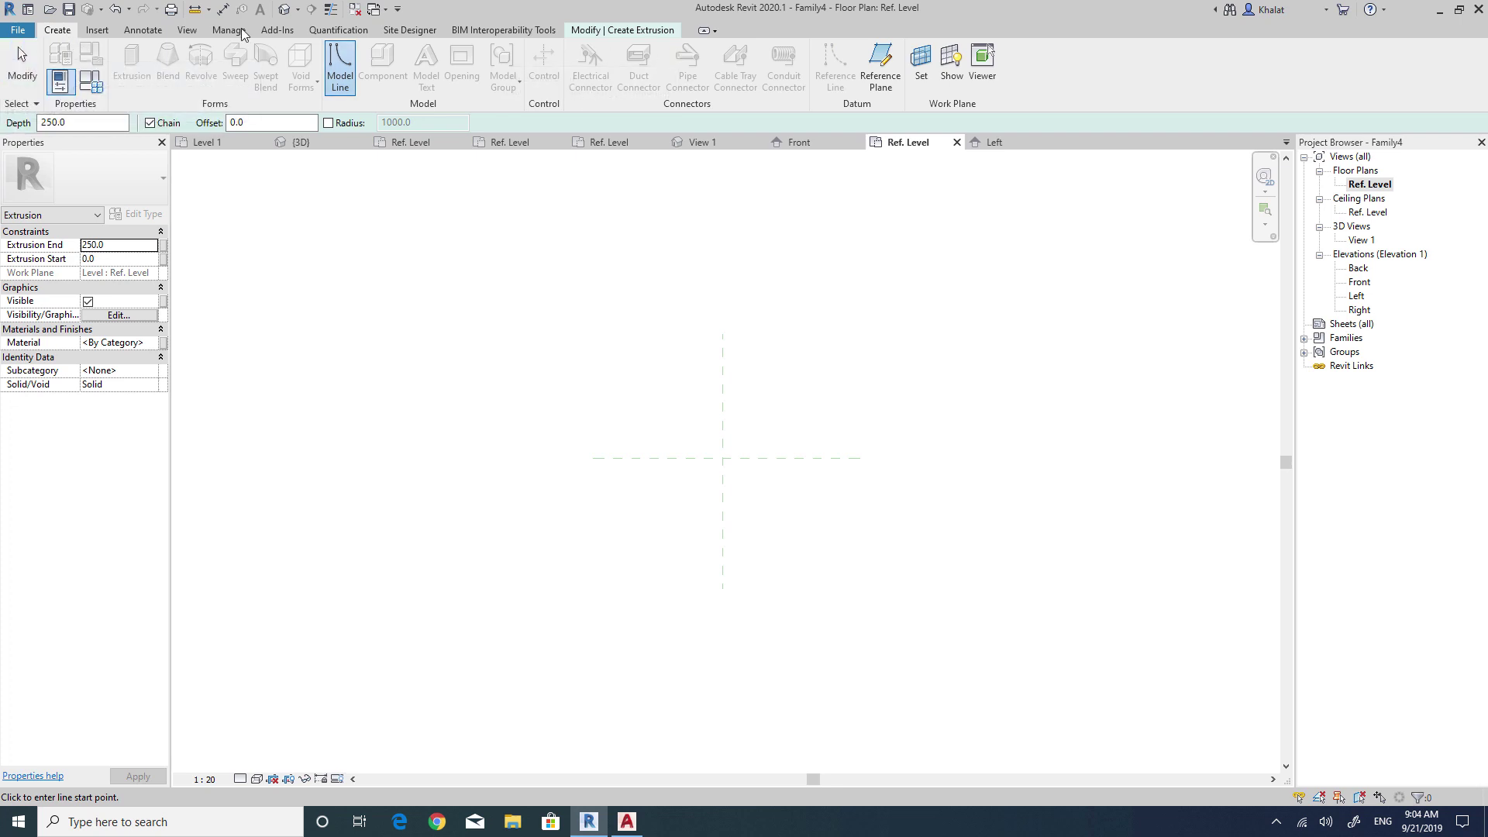
click(623, 29)
click(581, 51)
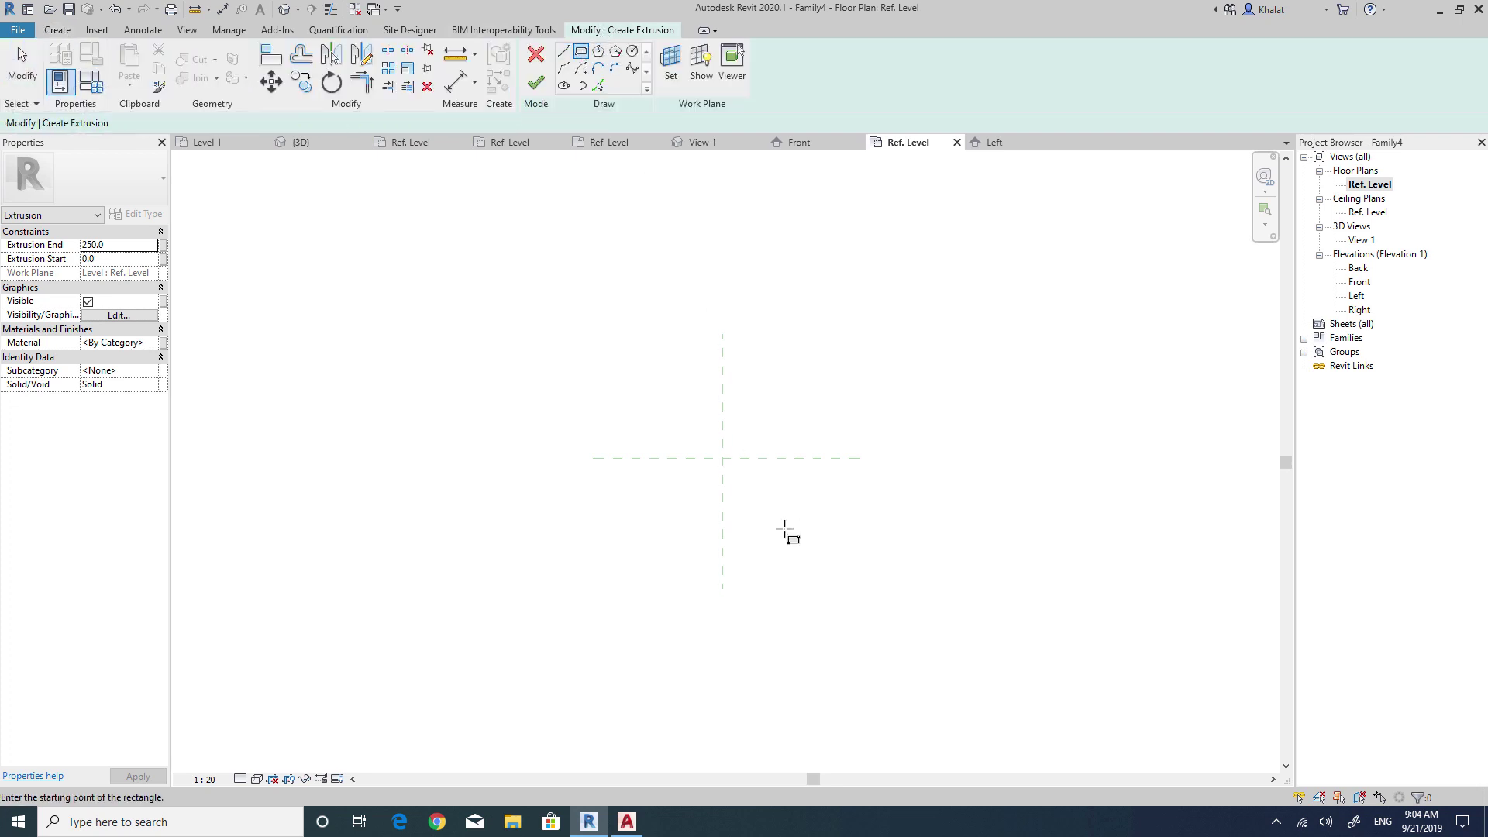
click(690, 497)
click(762, 425)
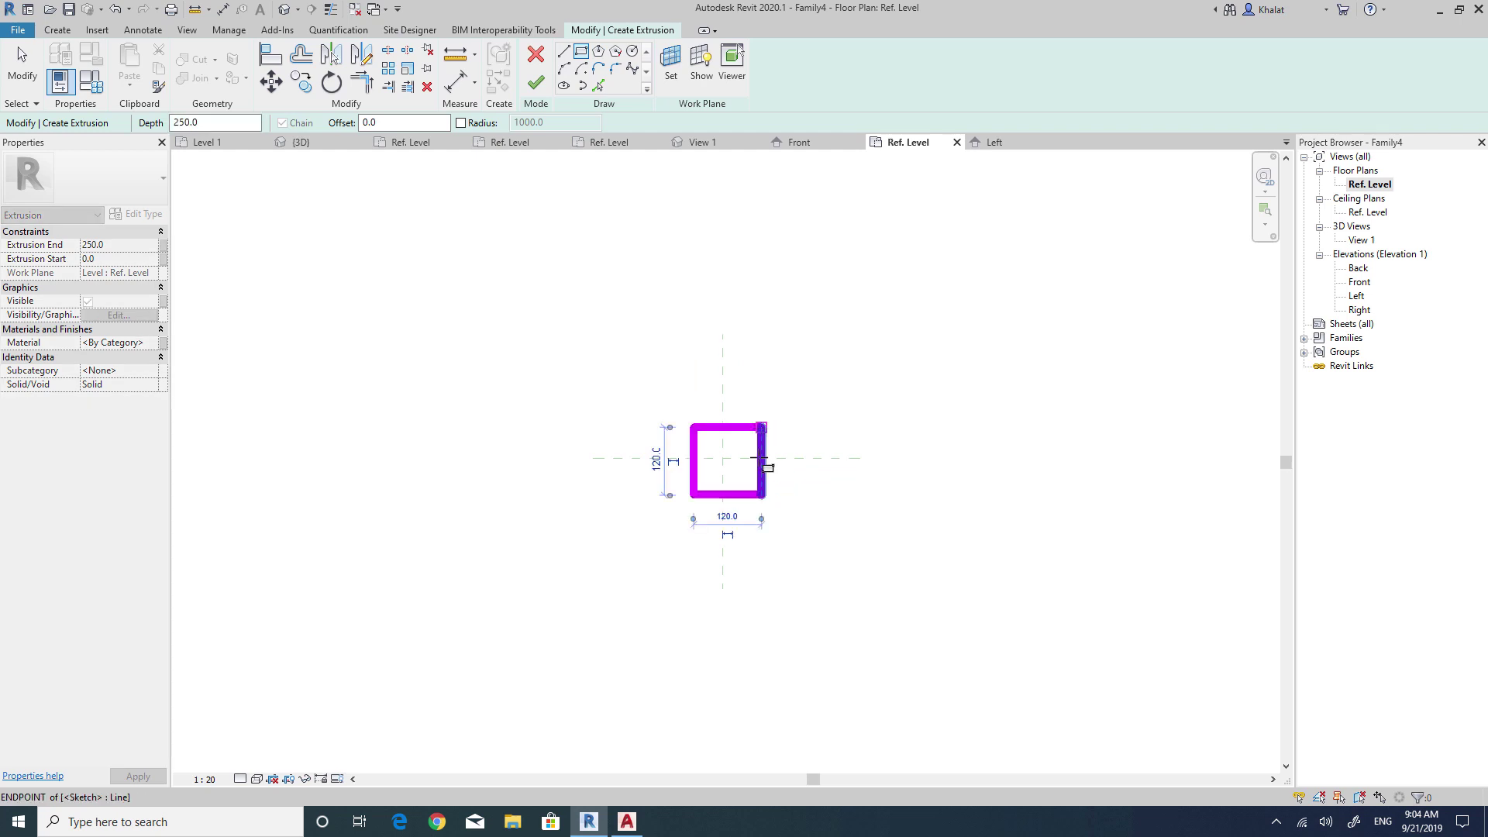
scroll(745, 464, up, 5)
key(Escape)
Dimension the rectangle's right and top sides to the centre reference planes.
click(224, 9)
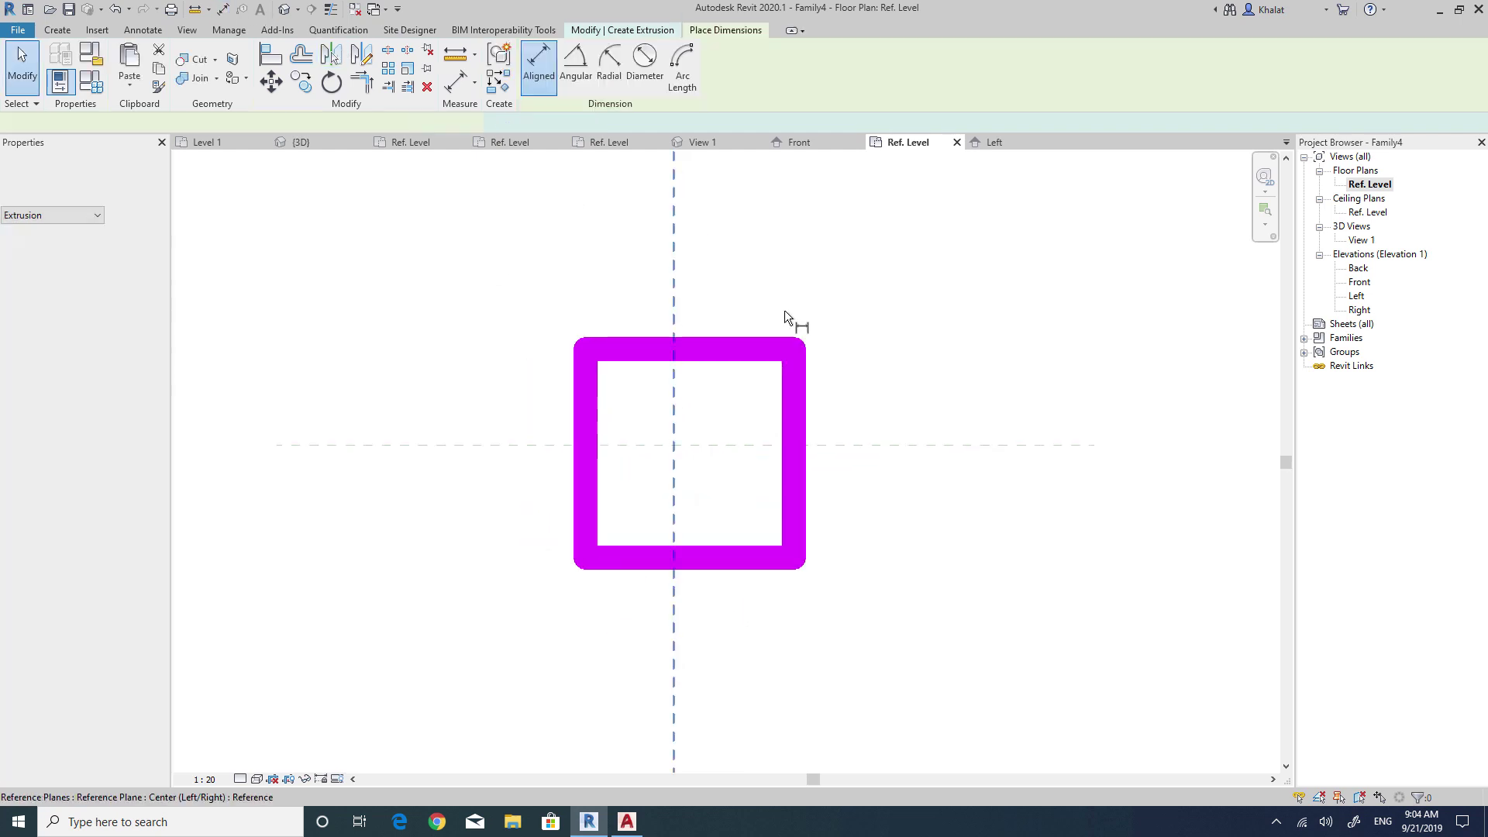
click(793, 377)
click(673, 383)
click(757, 235)
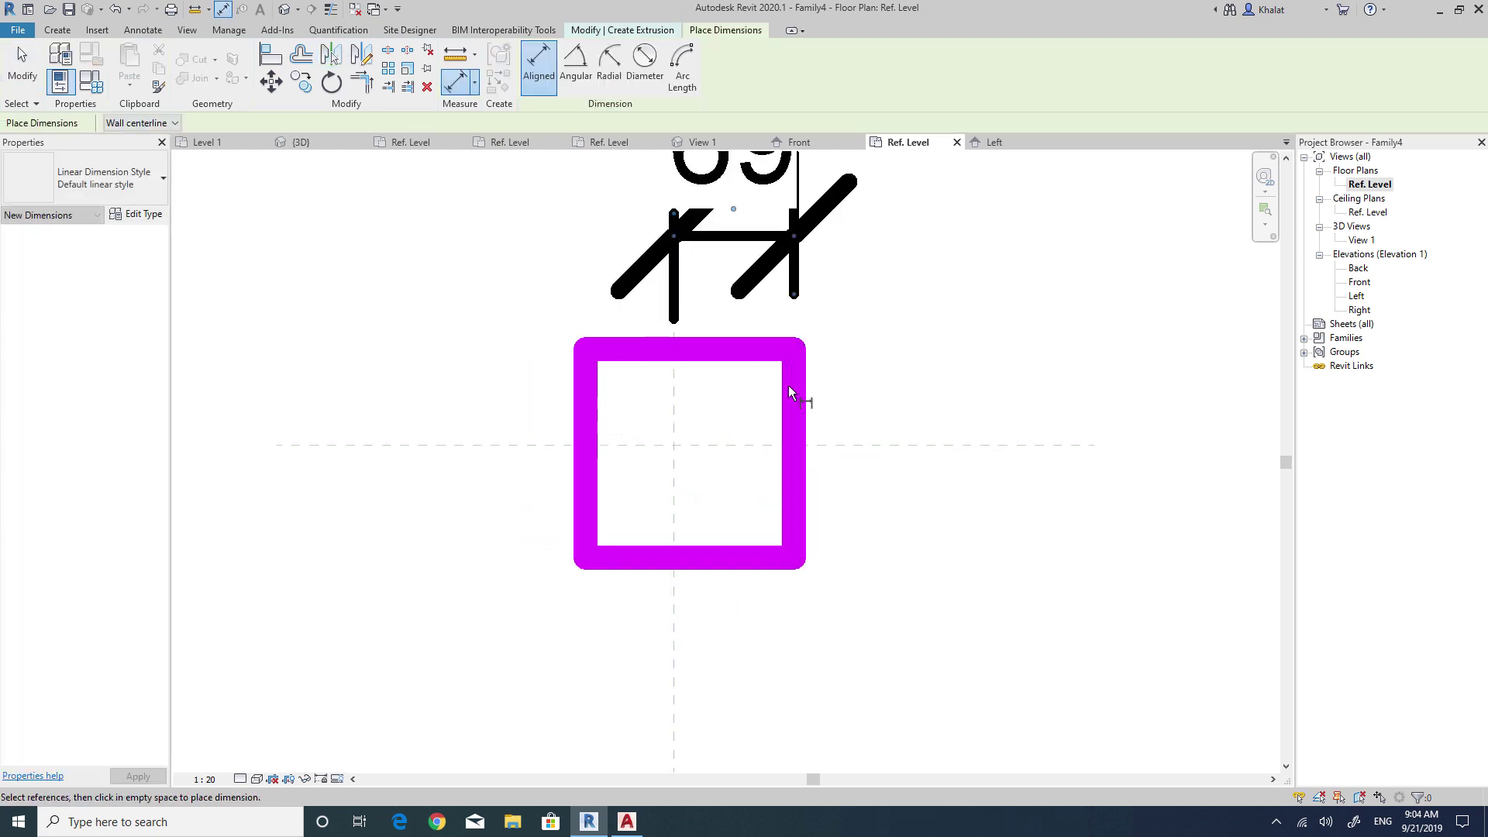
click(760, 447)
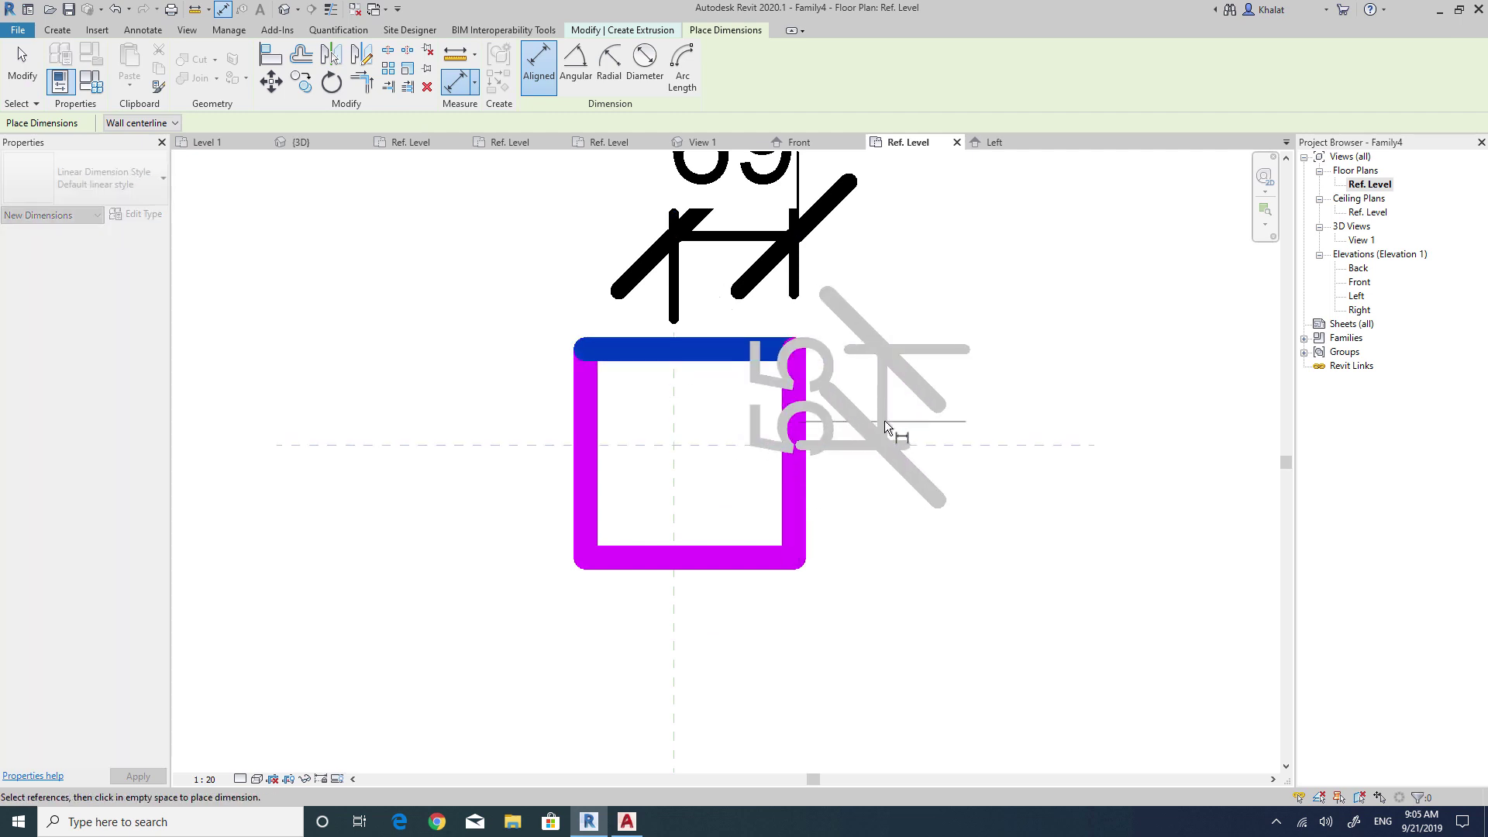
click(1054, 396)
key(Escape)
key(Escape)
Set the top and right sides 200 from the centre reference planes.
click(742, 359)
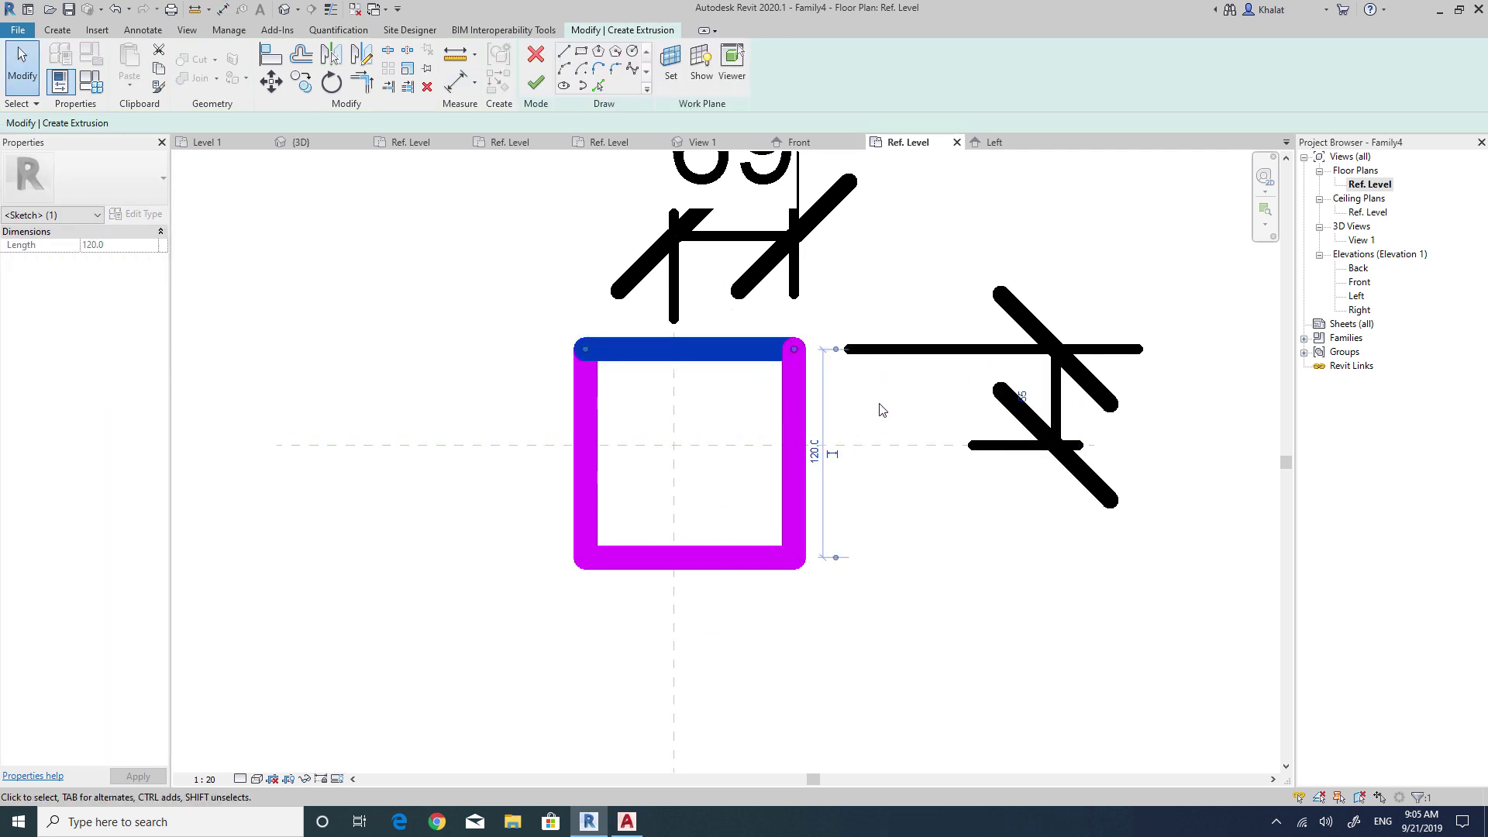
click(1021, 397)
text(200)
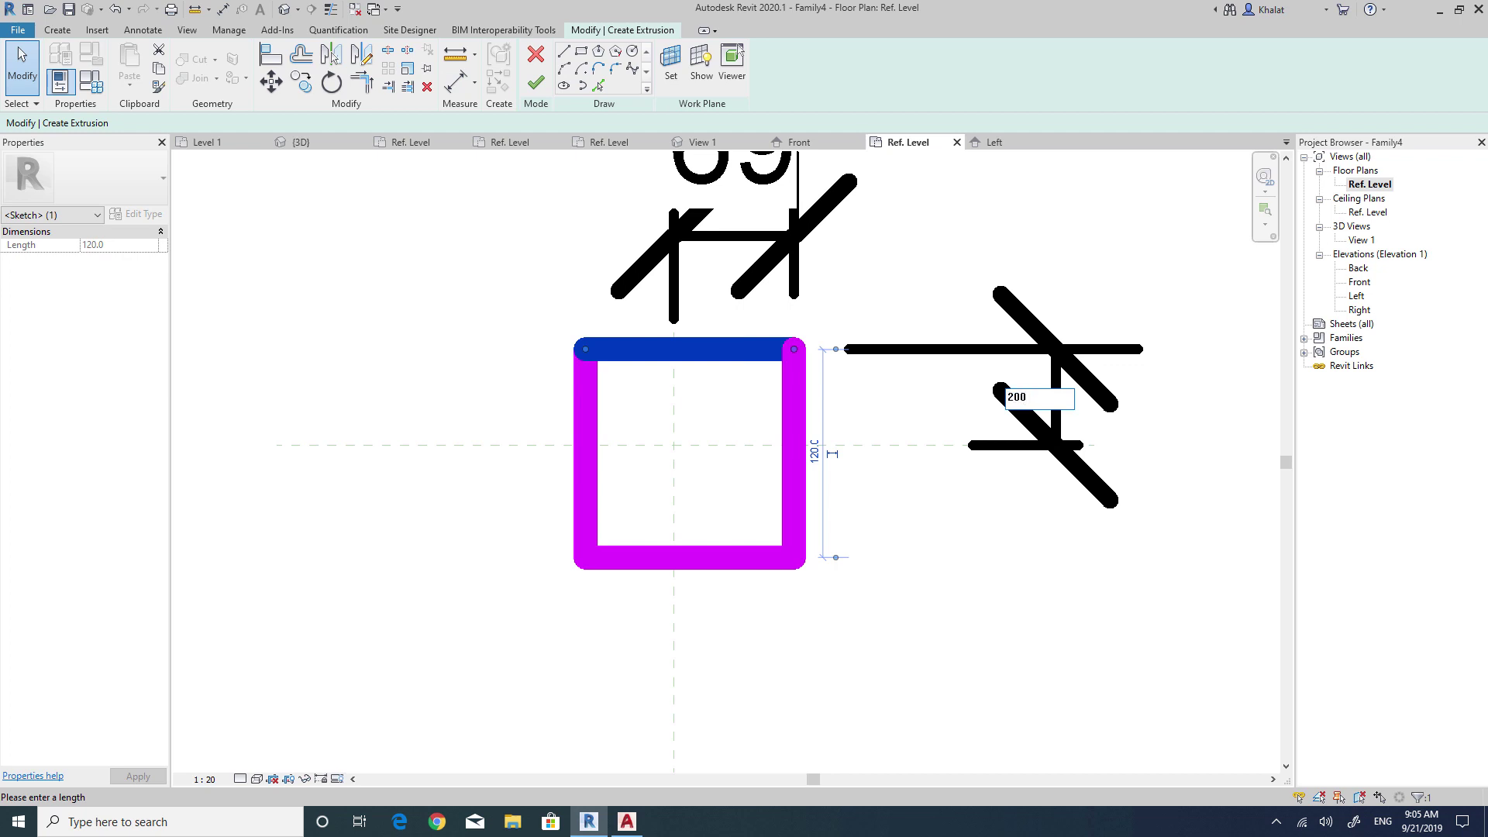
key(Return)
scroll(891, 531, down, 2)
scroll(817, 505, down, 1)
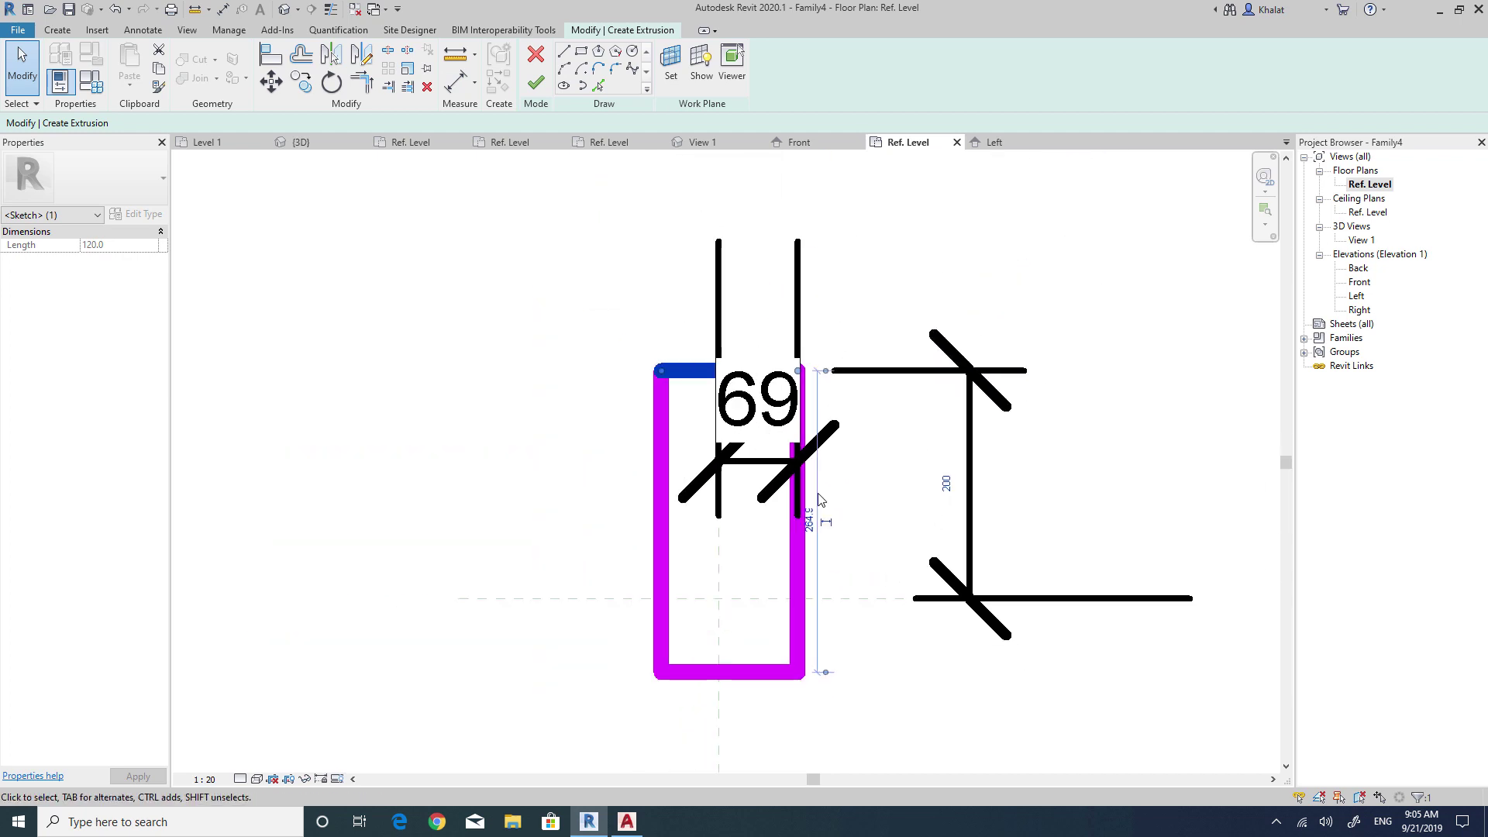
click(796, 552)
click(758, 434)
text(200)
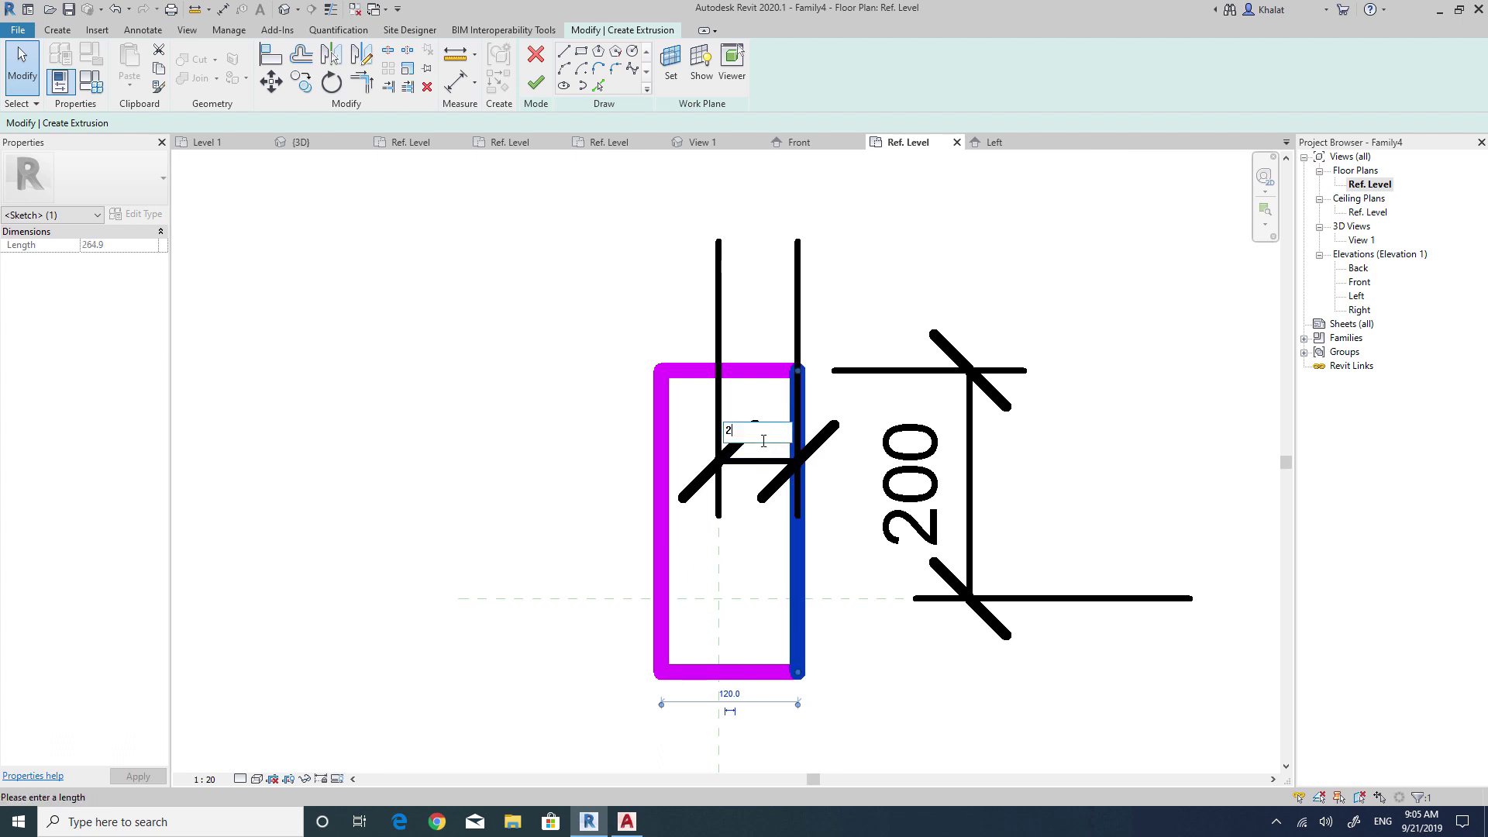
key(Return)
Make the rectangle 400 wide and 400 deep.
click(891, 318)
click(661, 399)
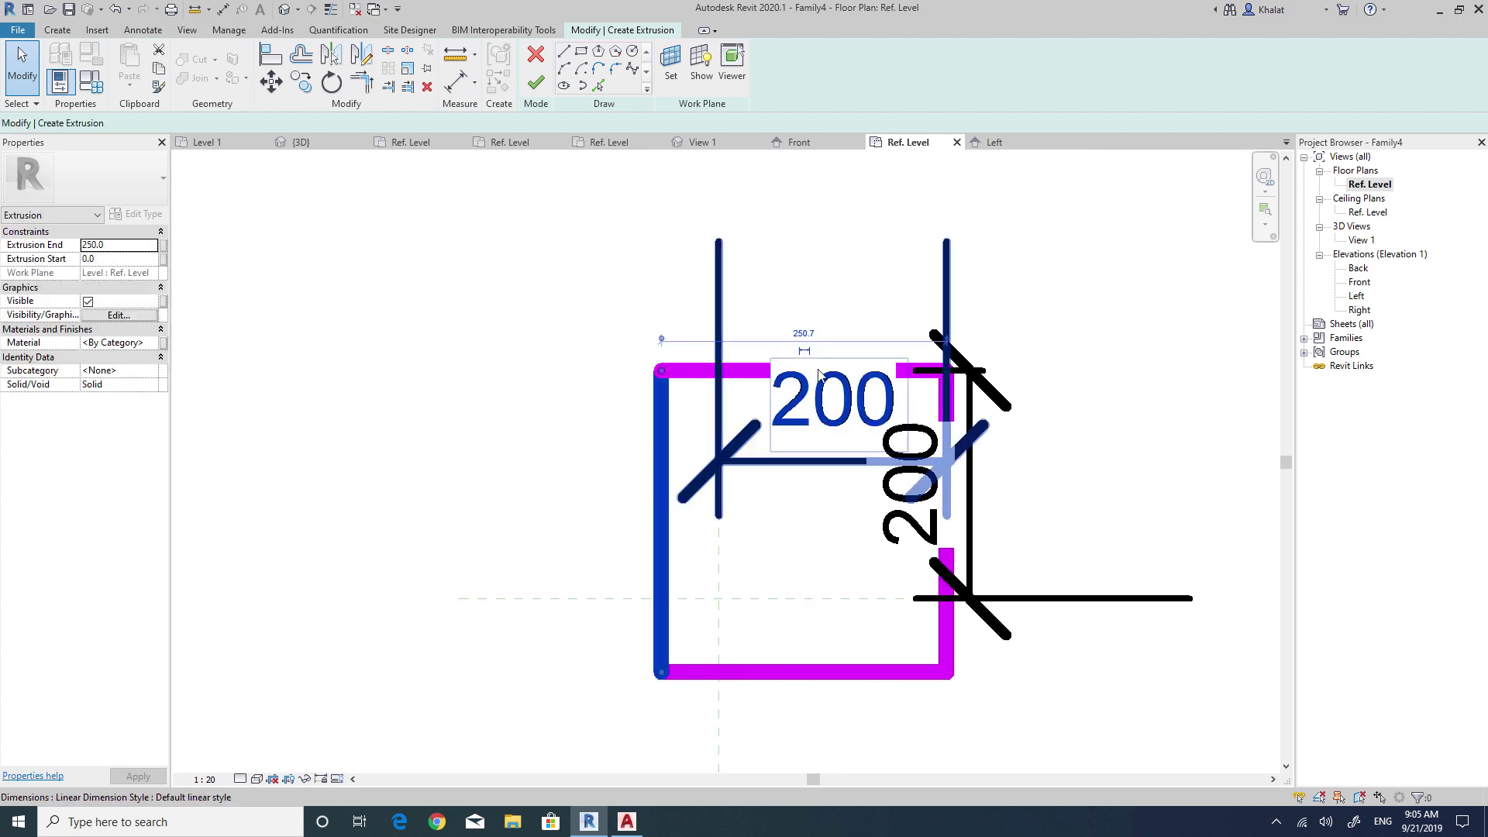
click(802, 329)
text(400)
key(Return)
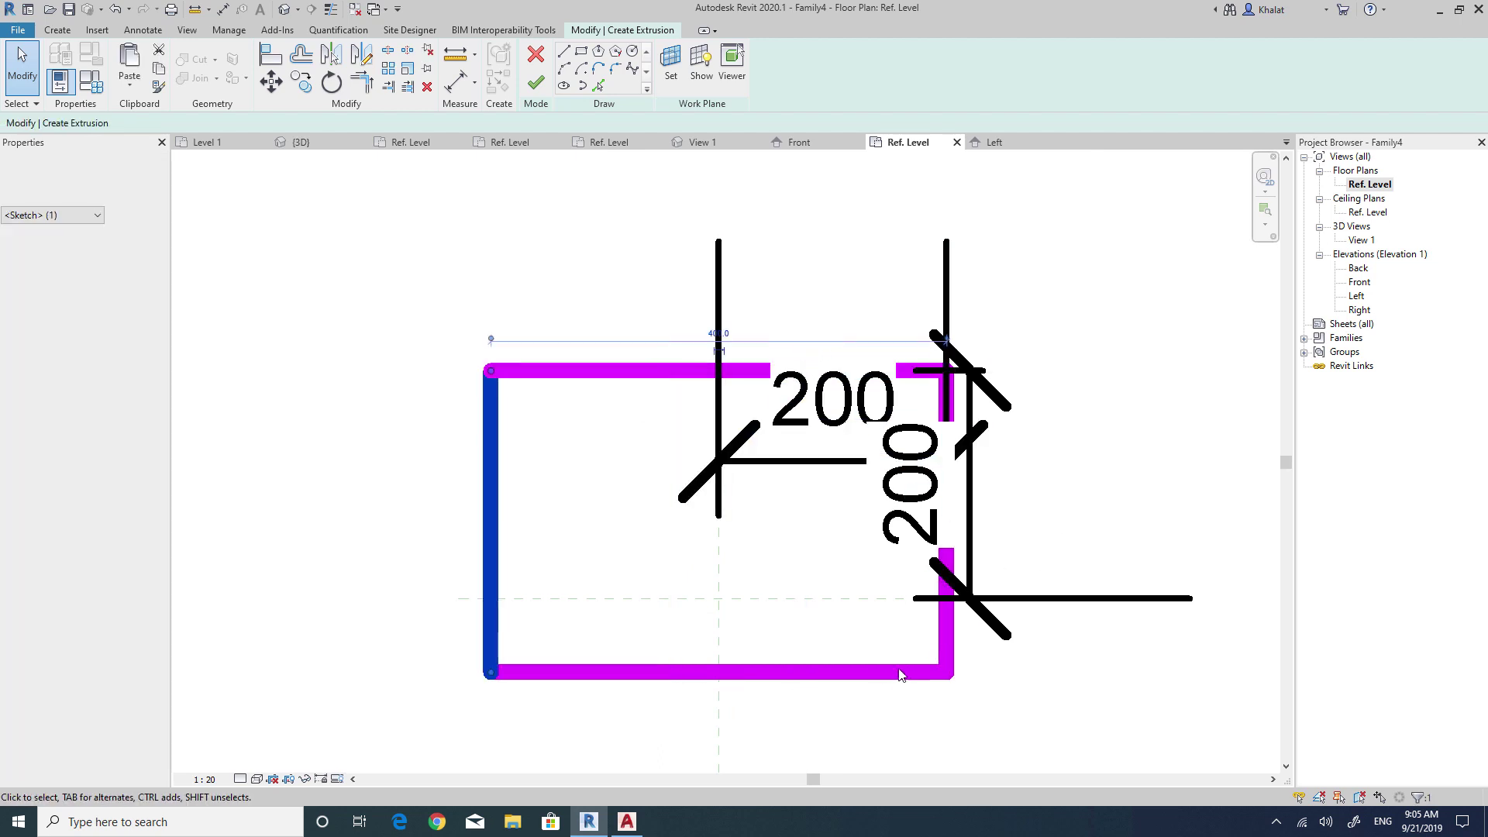
click(903, 673)
click(449, 523)
text(400)
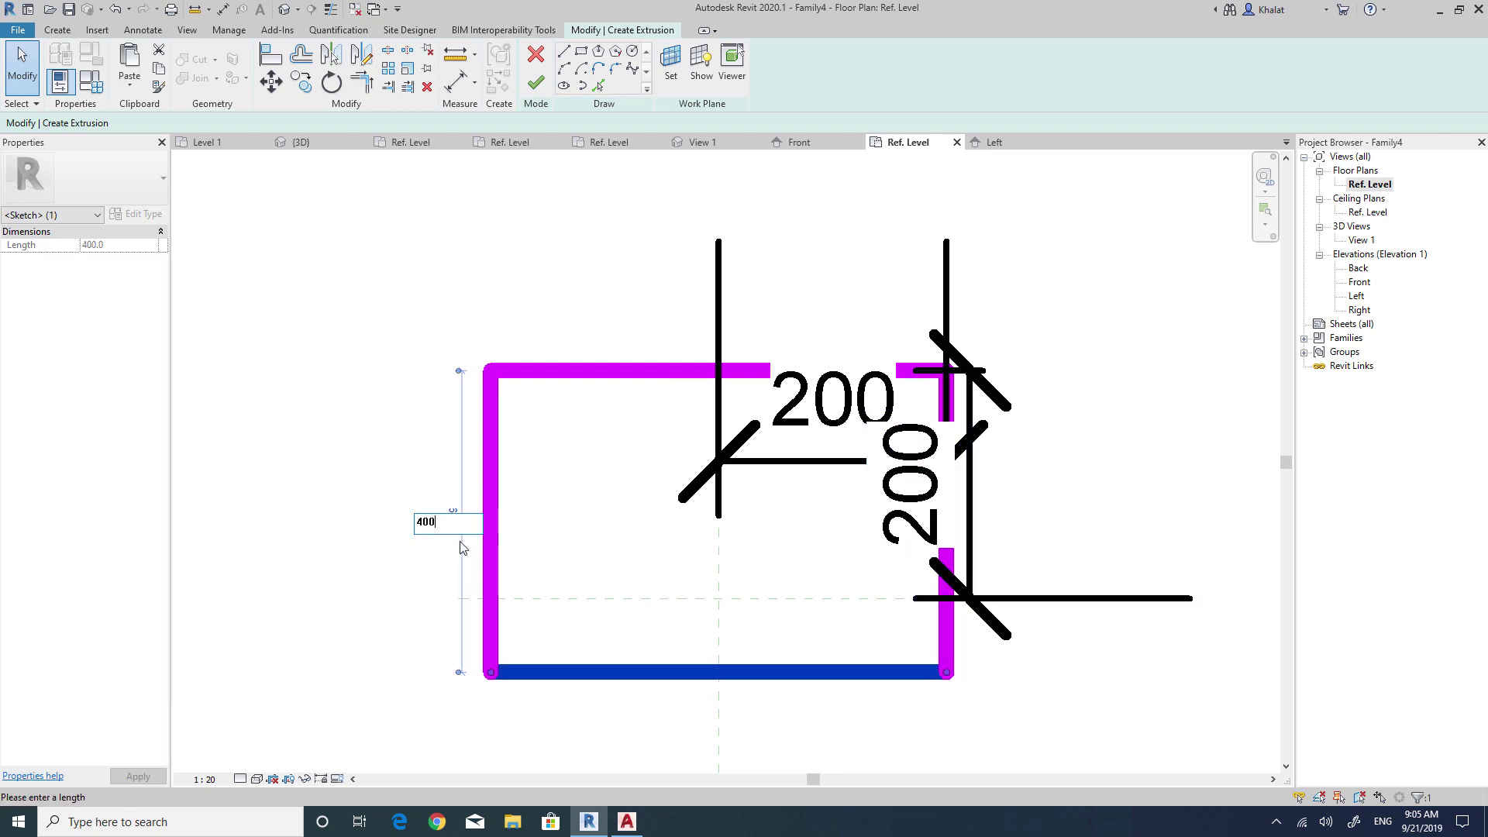
key(Return)
click(325, 456)
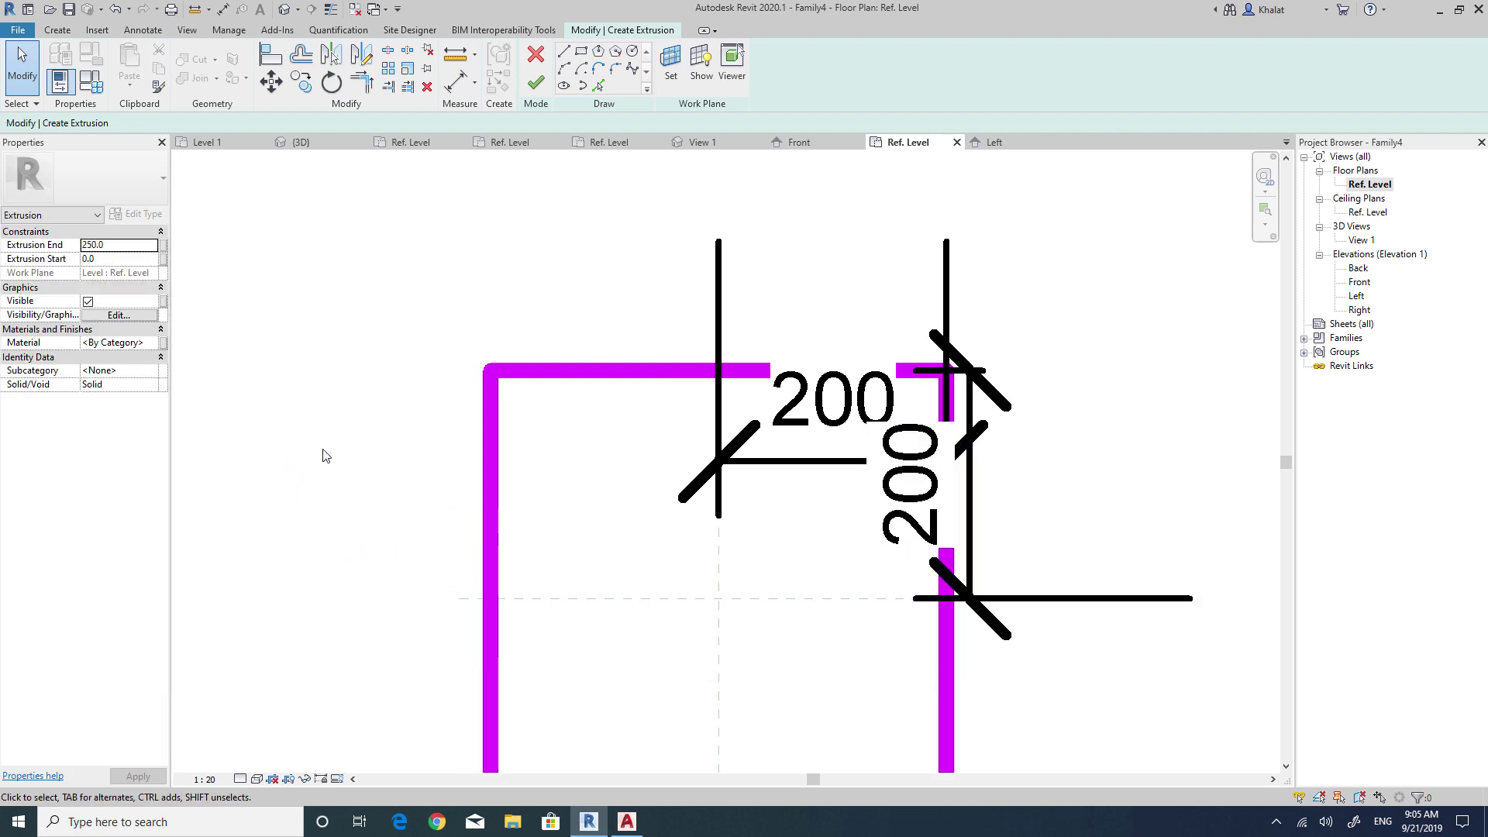
Set the extrusion end to 2000 and finish the post extrusion.
click(128, 246)
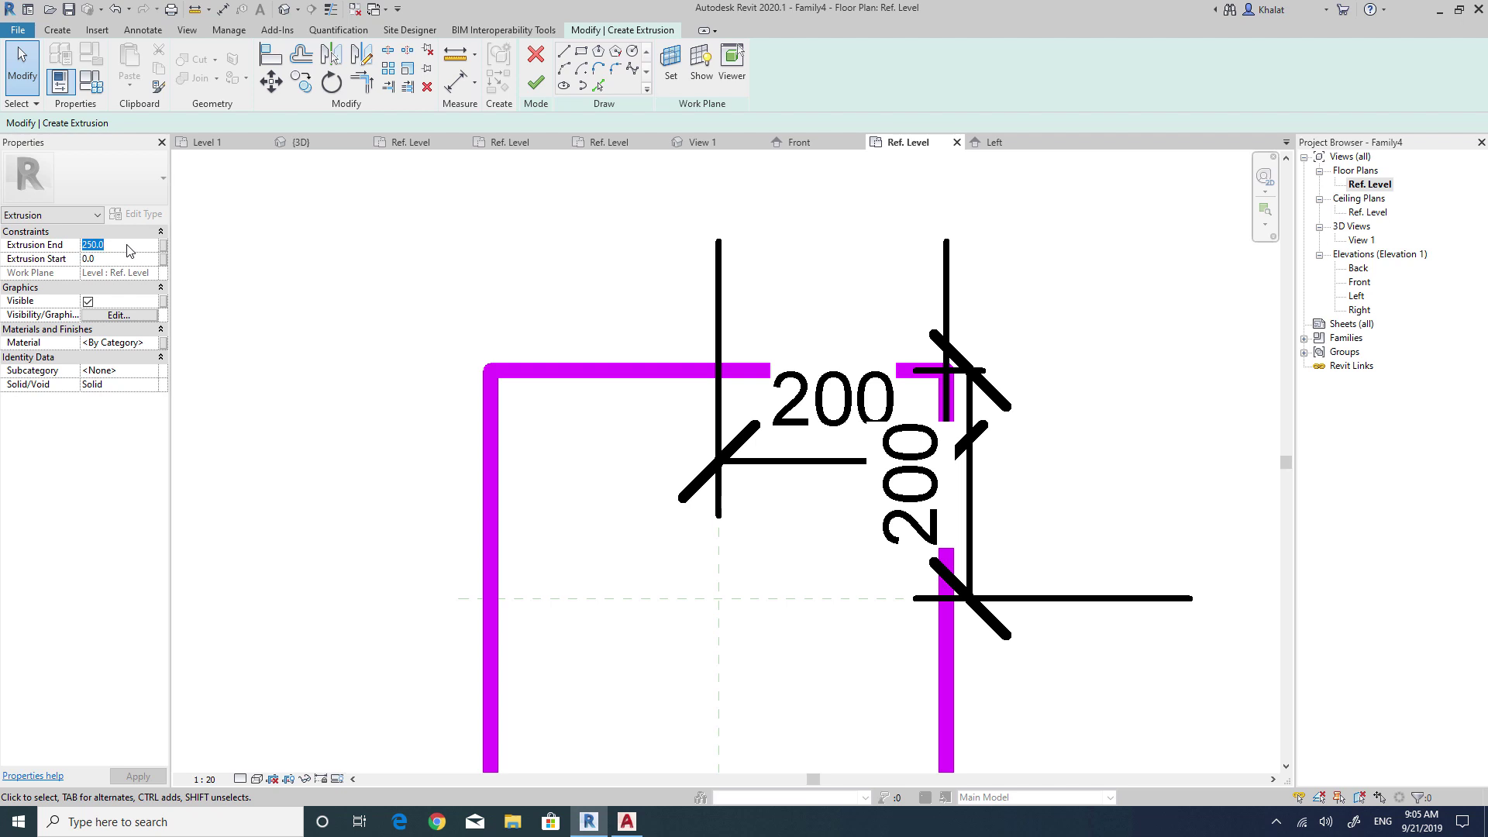
text(200)
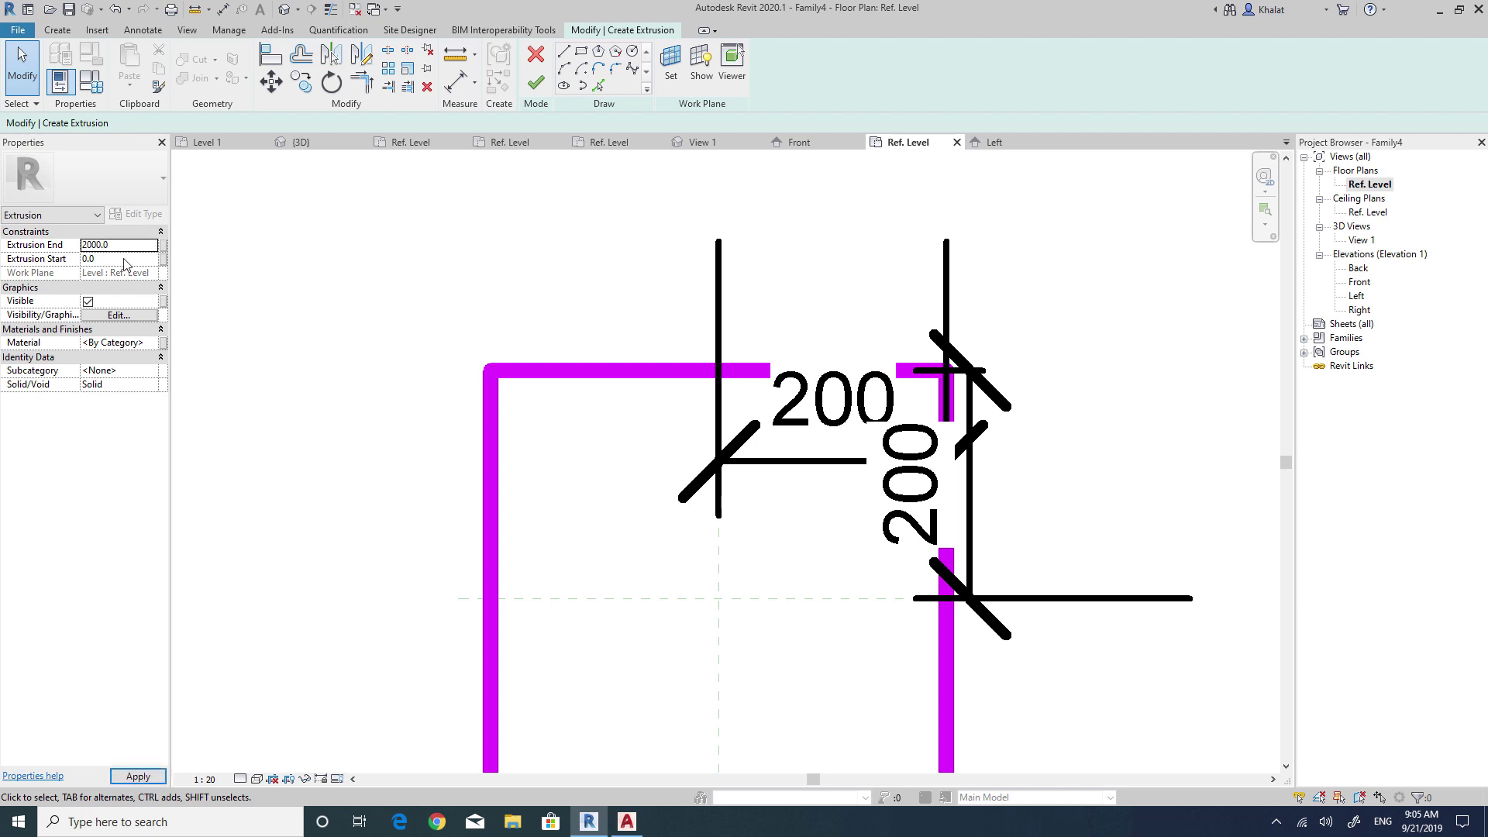
click(128, 258)
click(536, 83)
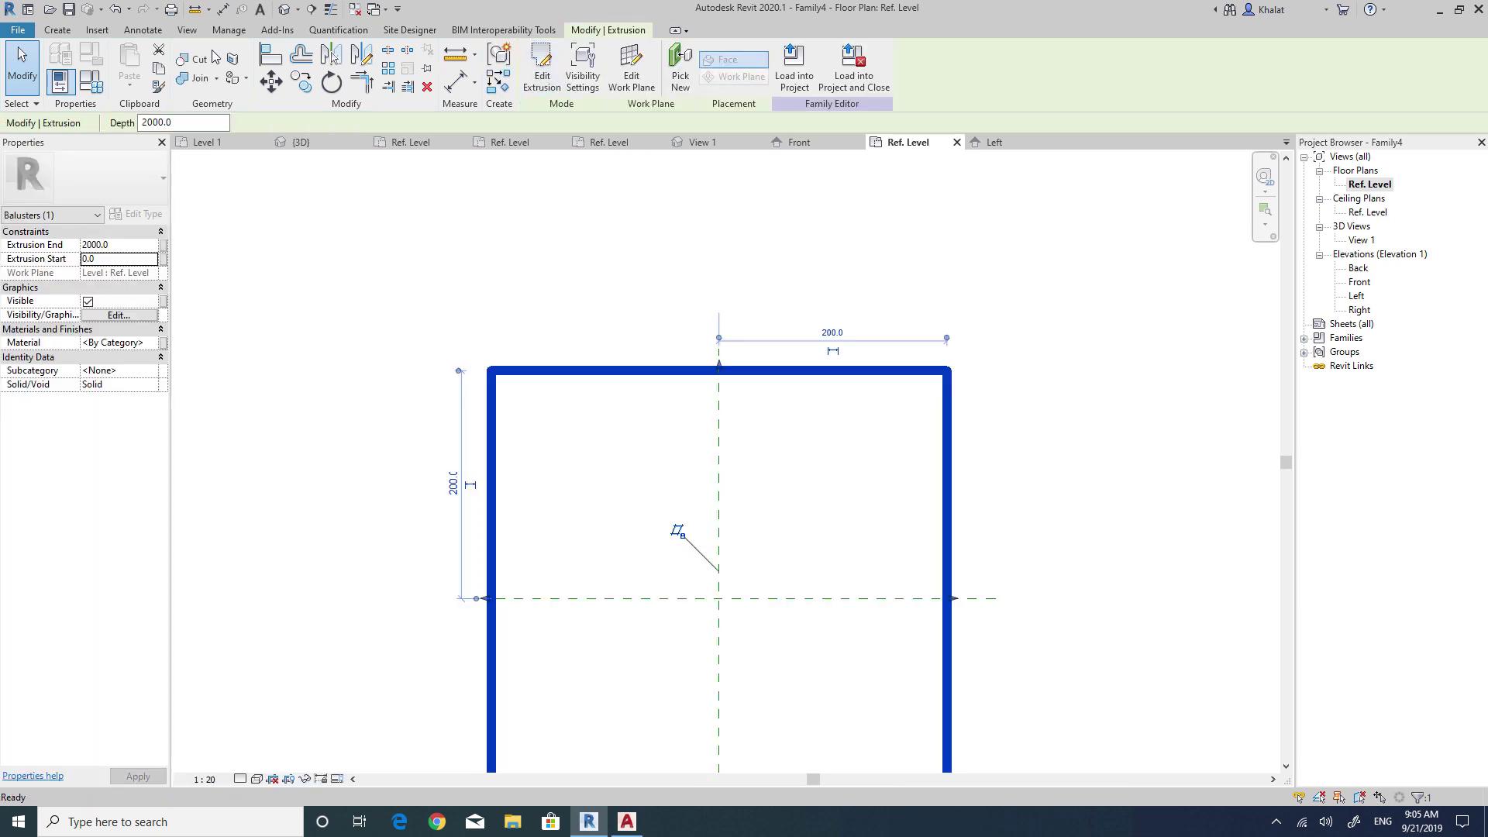
Switch to the default 3D view and start a second extrusion.
click(286, 10)
click(822, 434)
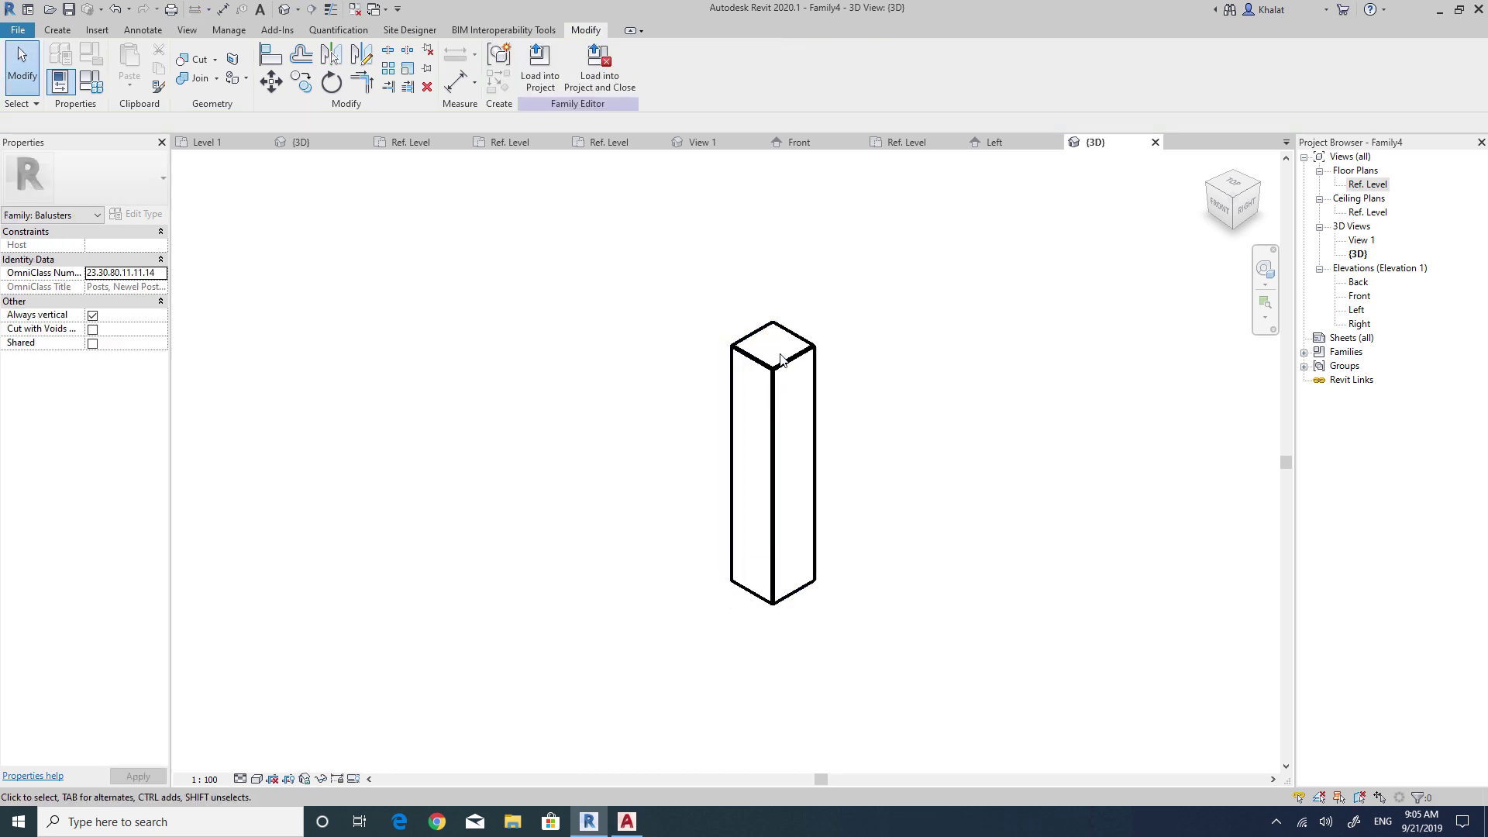
click(57, 31)
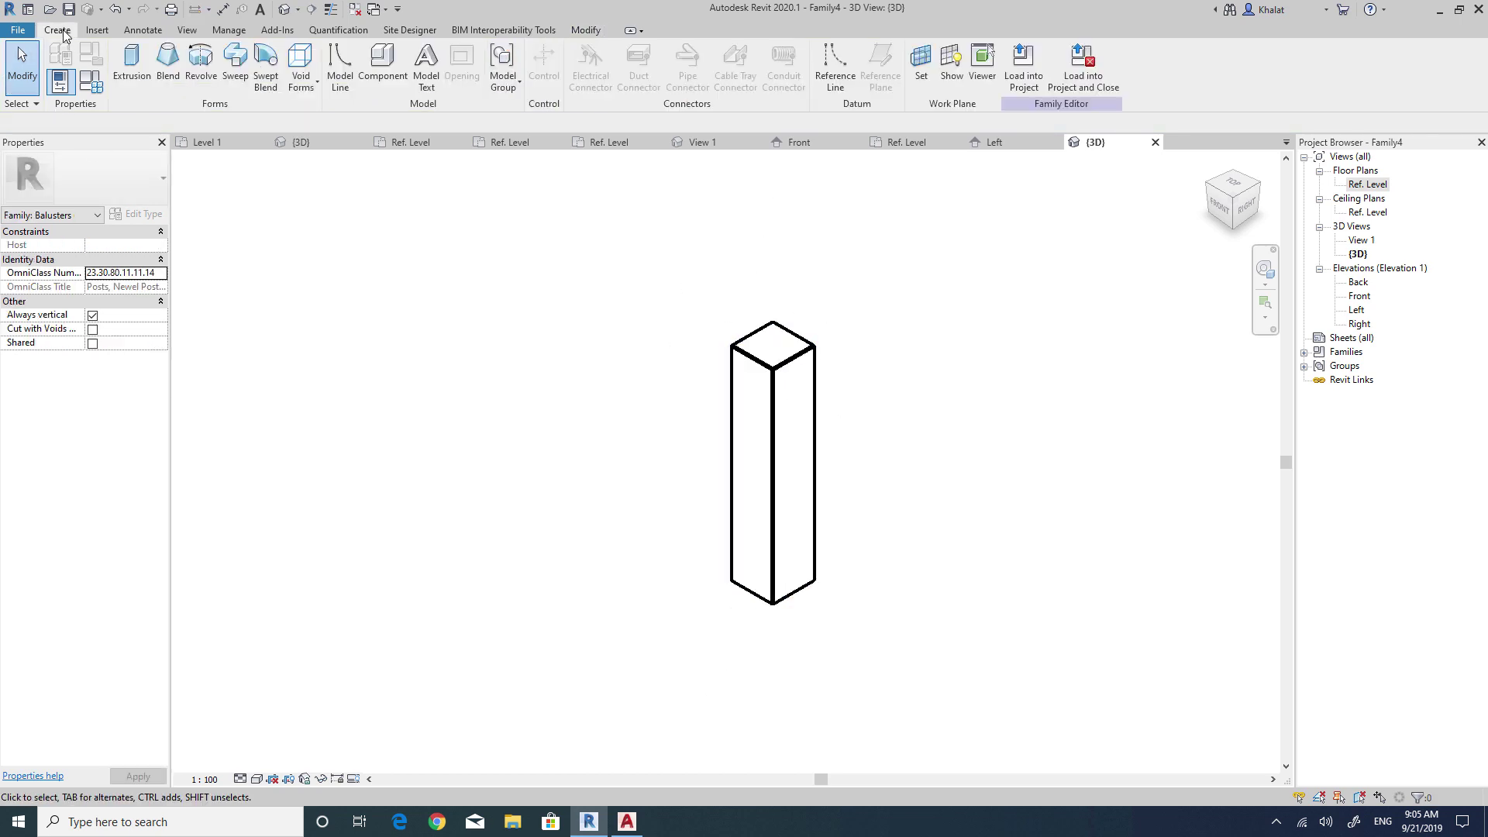
click(128, 65)
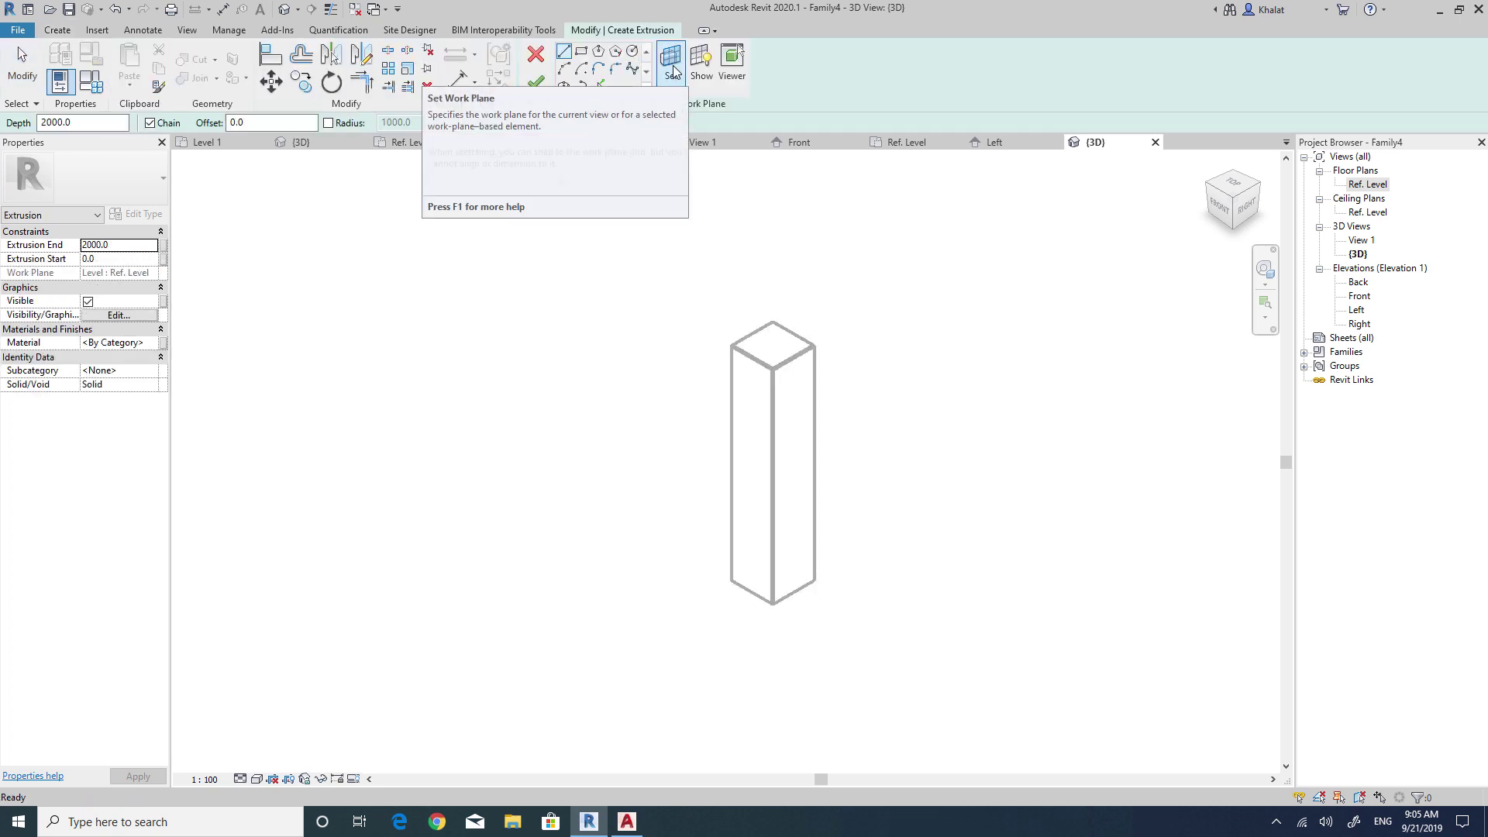
Use the post's top face as the work plane and sketch with Pick Lines.
click(672, 72)
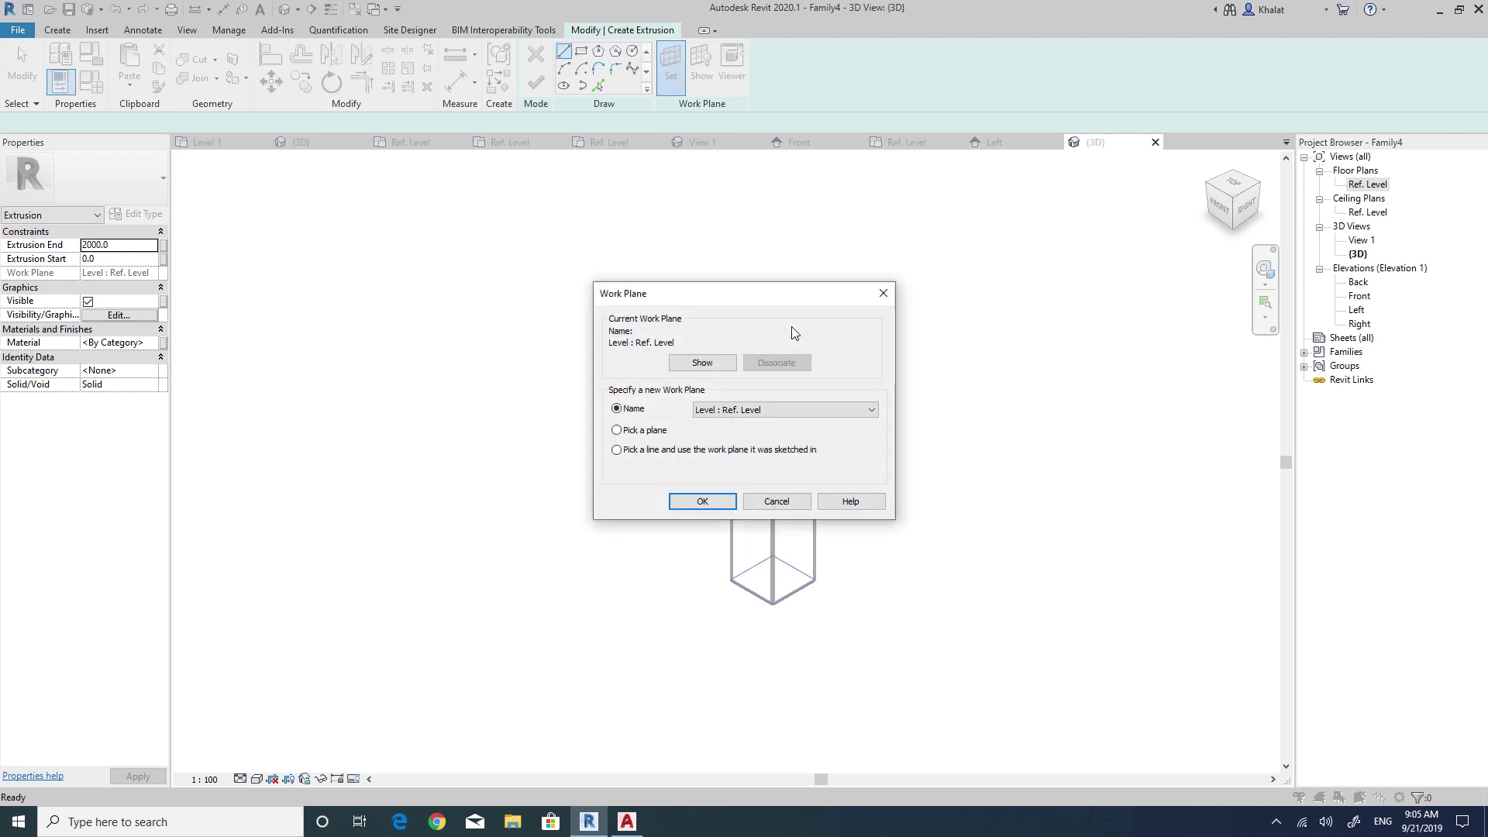
click(702, 500)
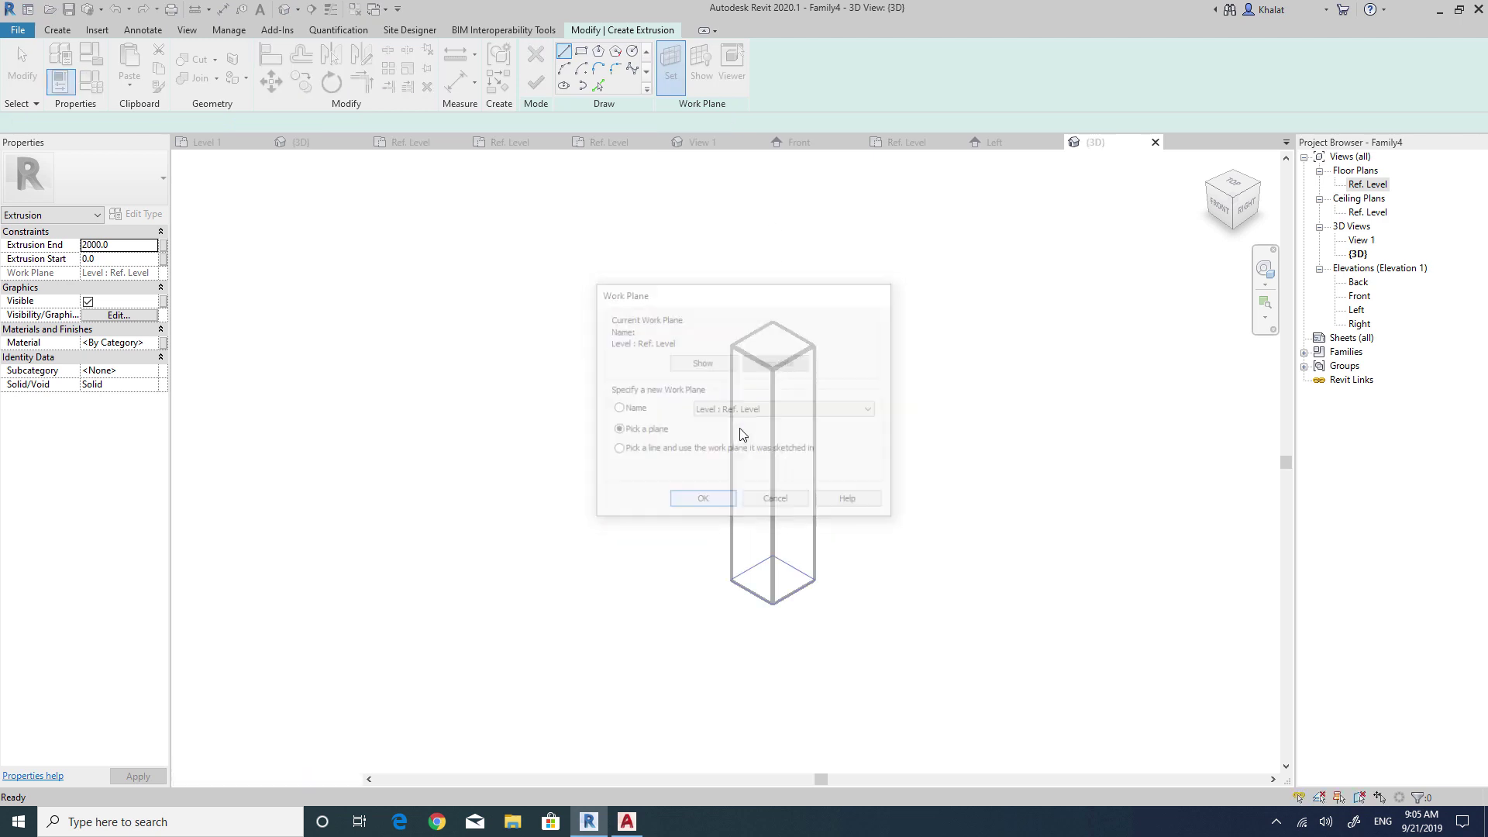
click(787, 348)
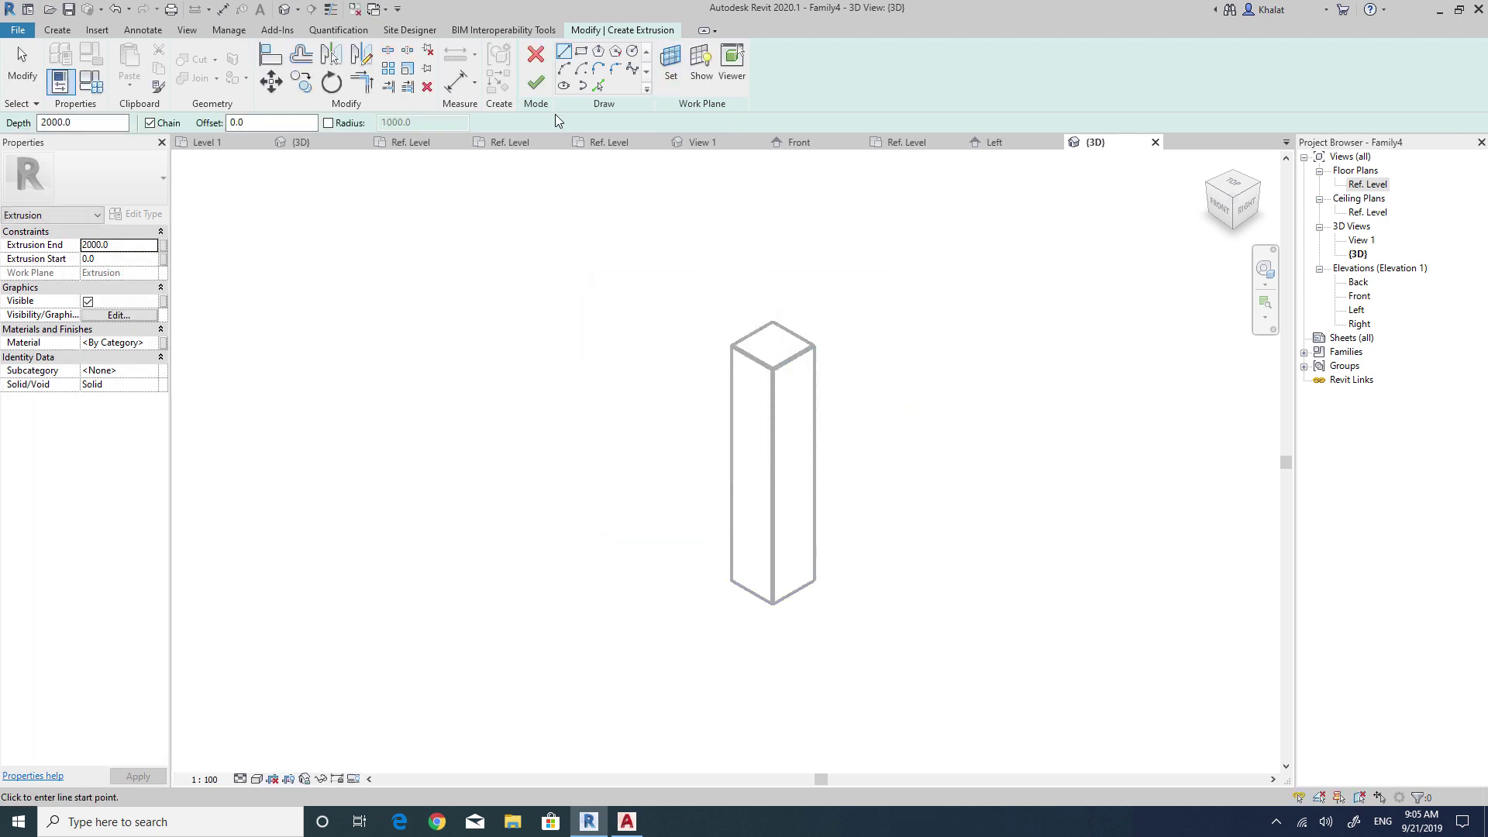
click(598, 85)
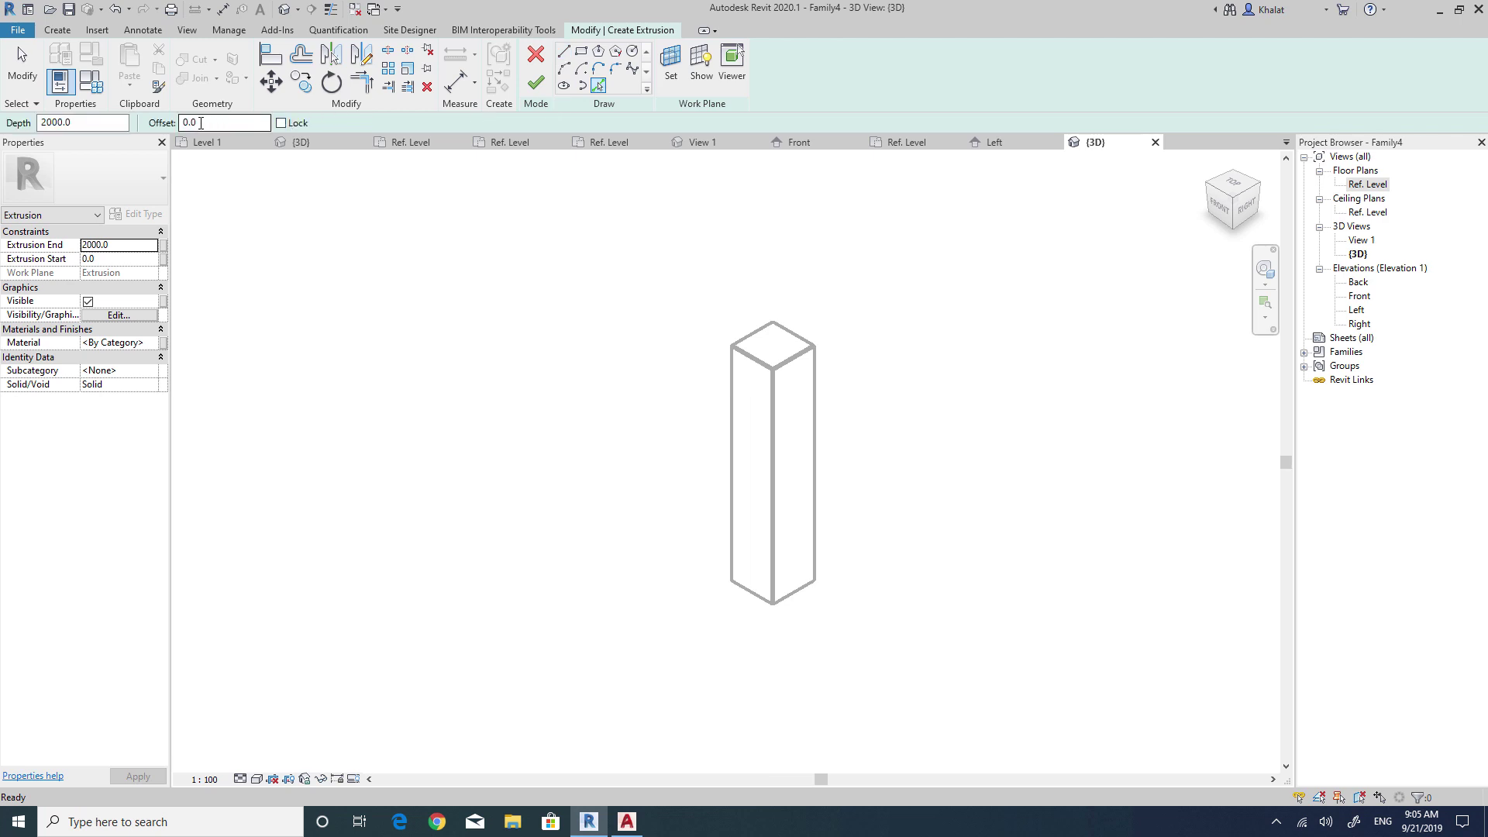
mouse_move(626, 822)
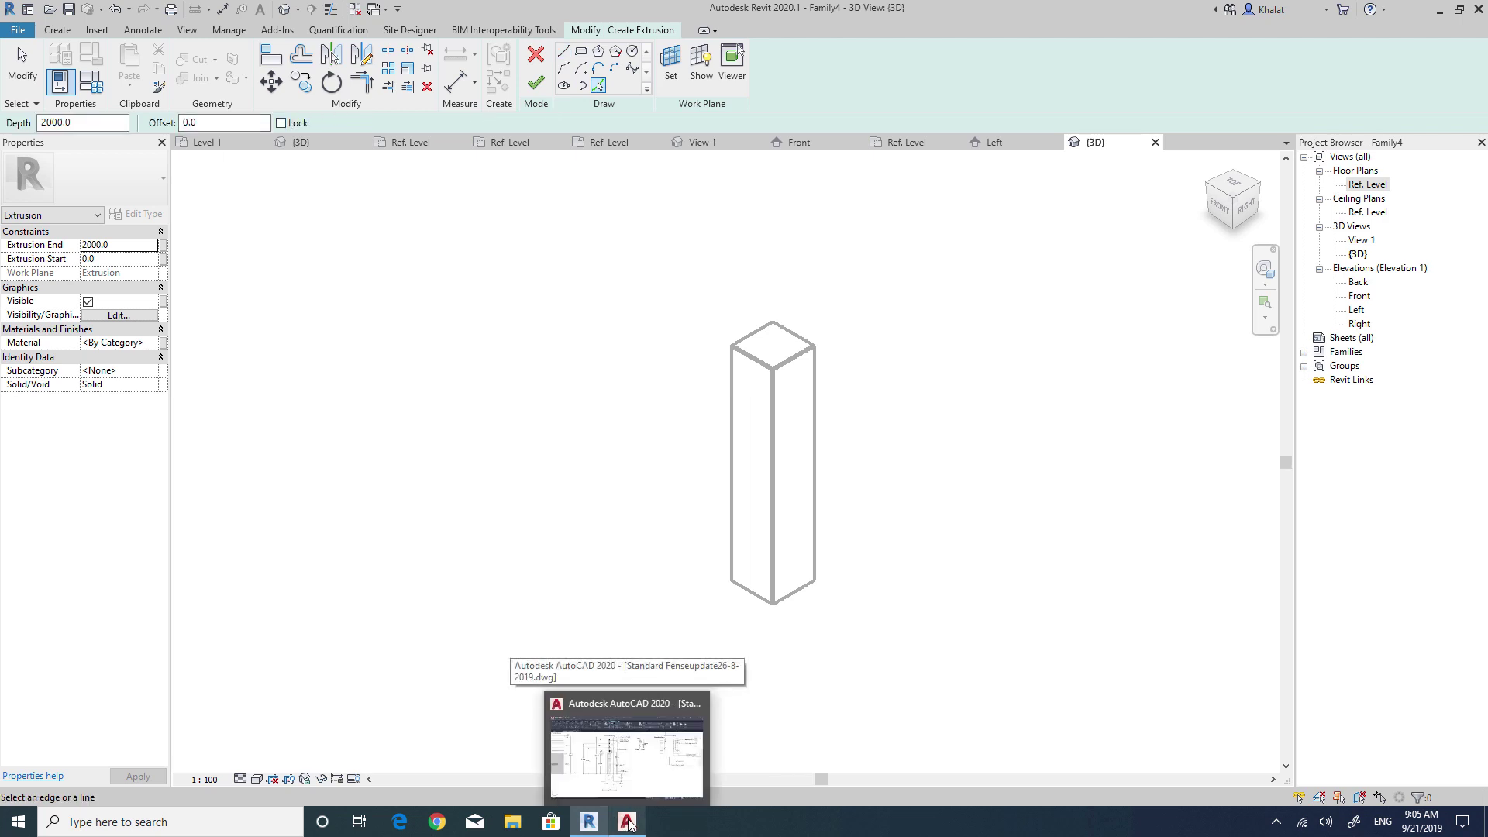
In AutoCAD, measure the post's top cap with a 5cm linear dimension, then return to Revit.
click(635, 824)
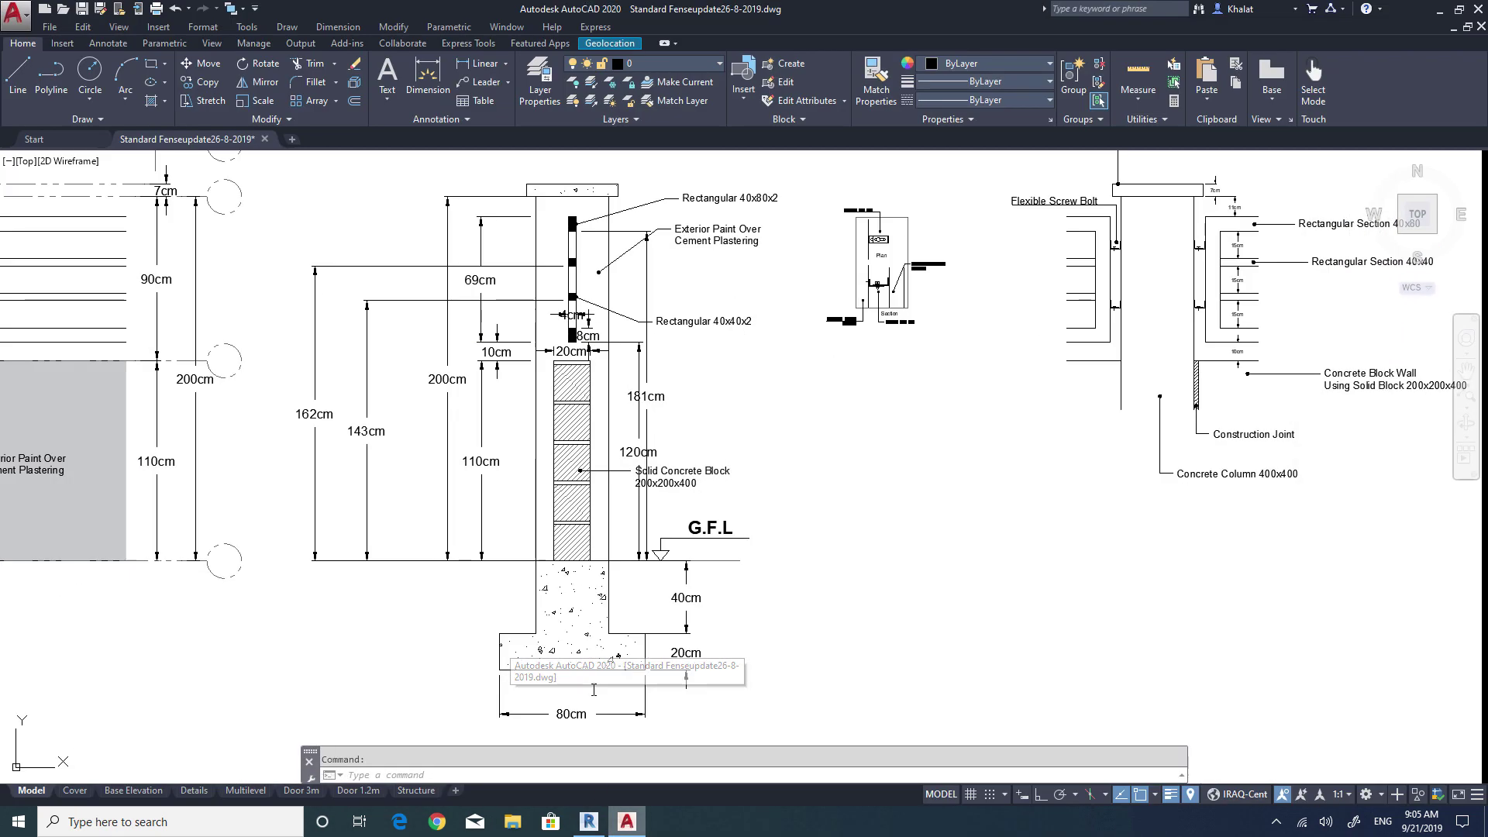
scroll(589, 225, up, 5)
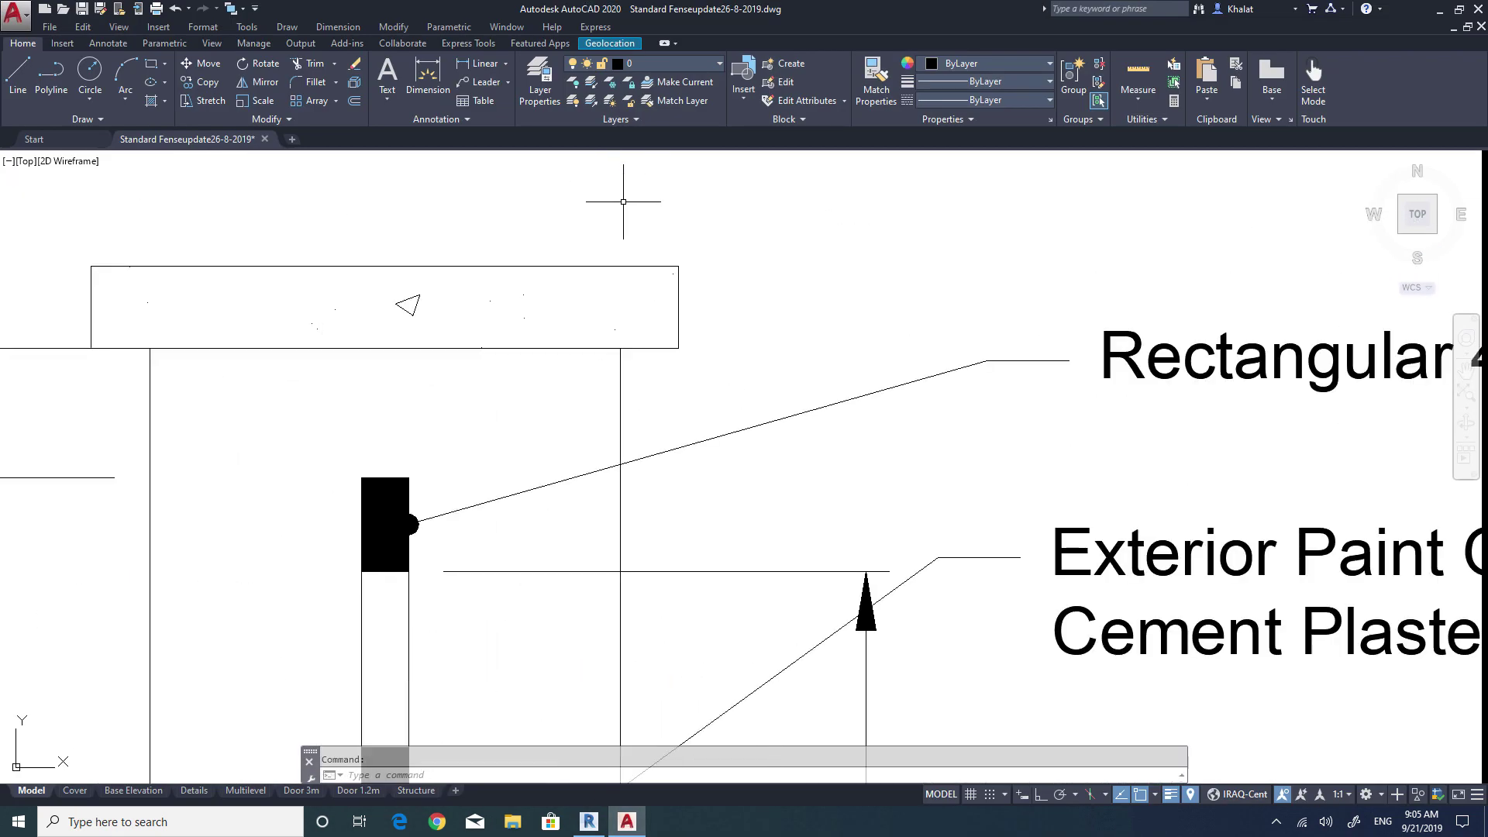
click(480, 63)
click(626, 414)
click(696, 414)
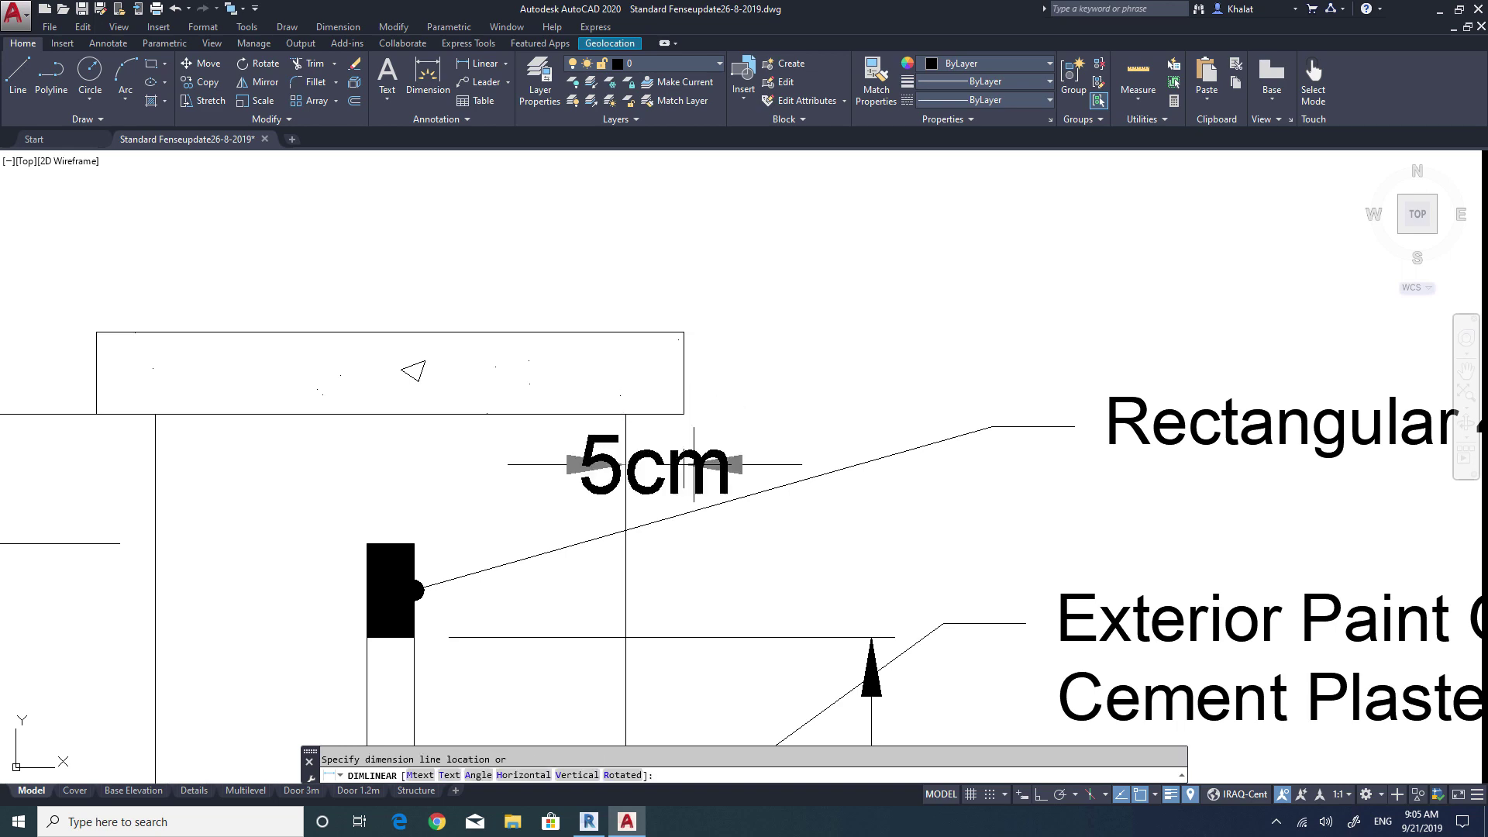
click(699, 484)
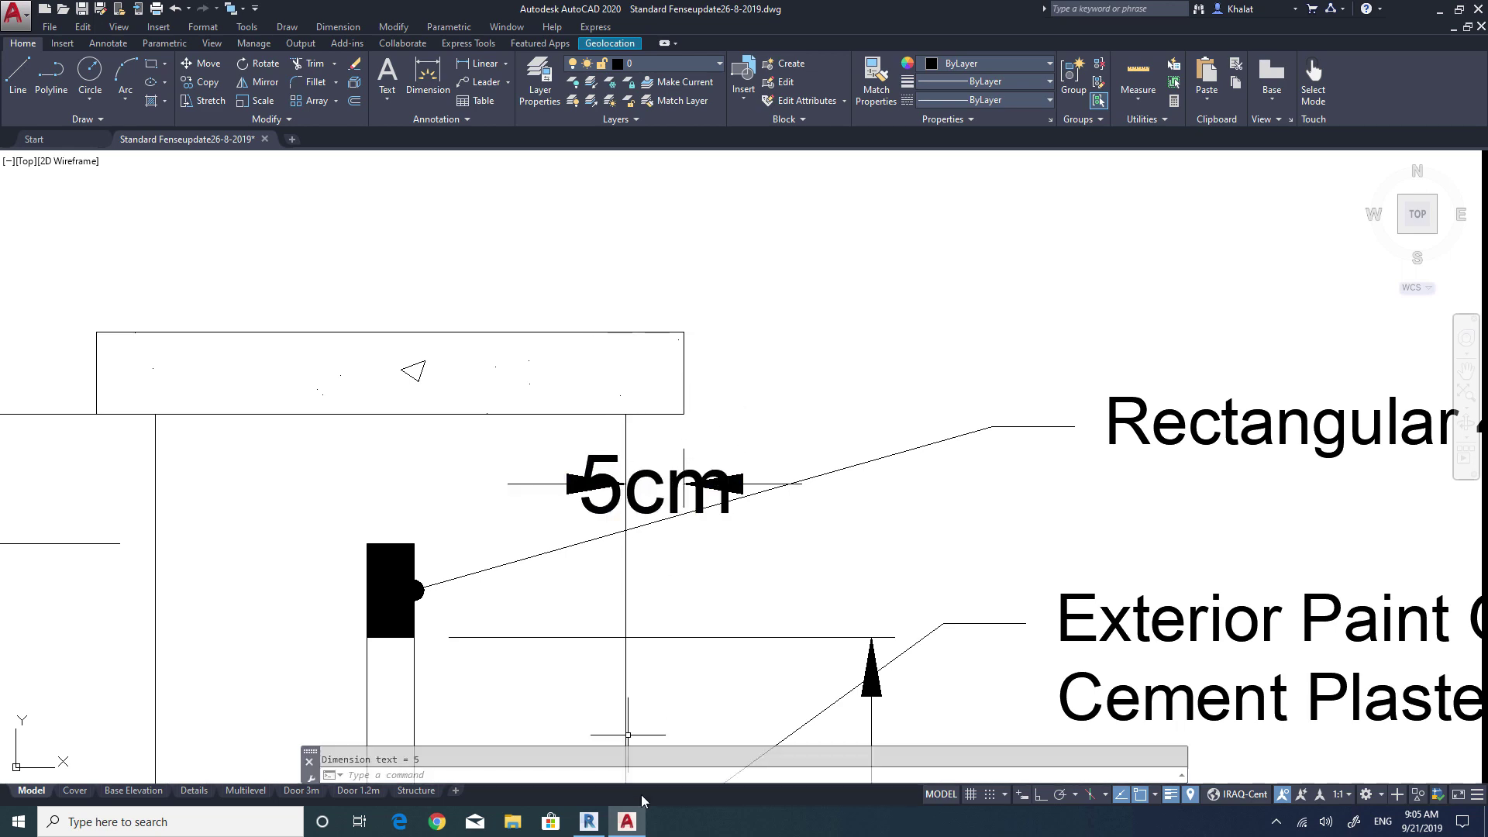
click(589, 822)
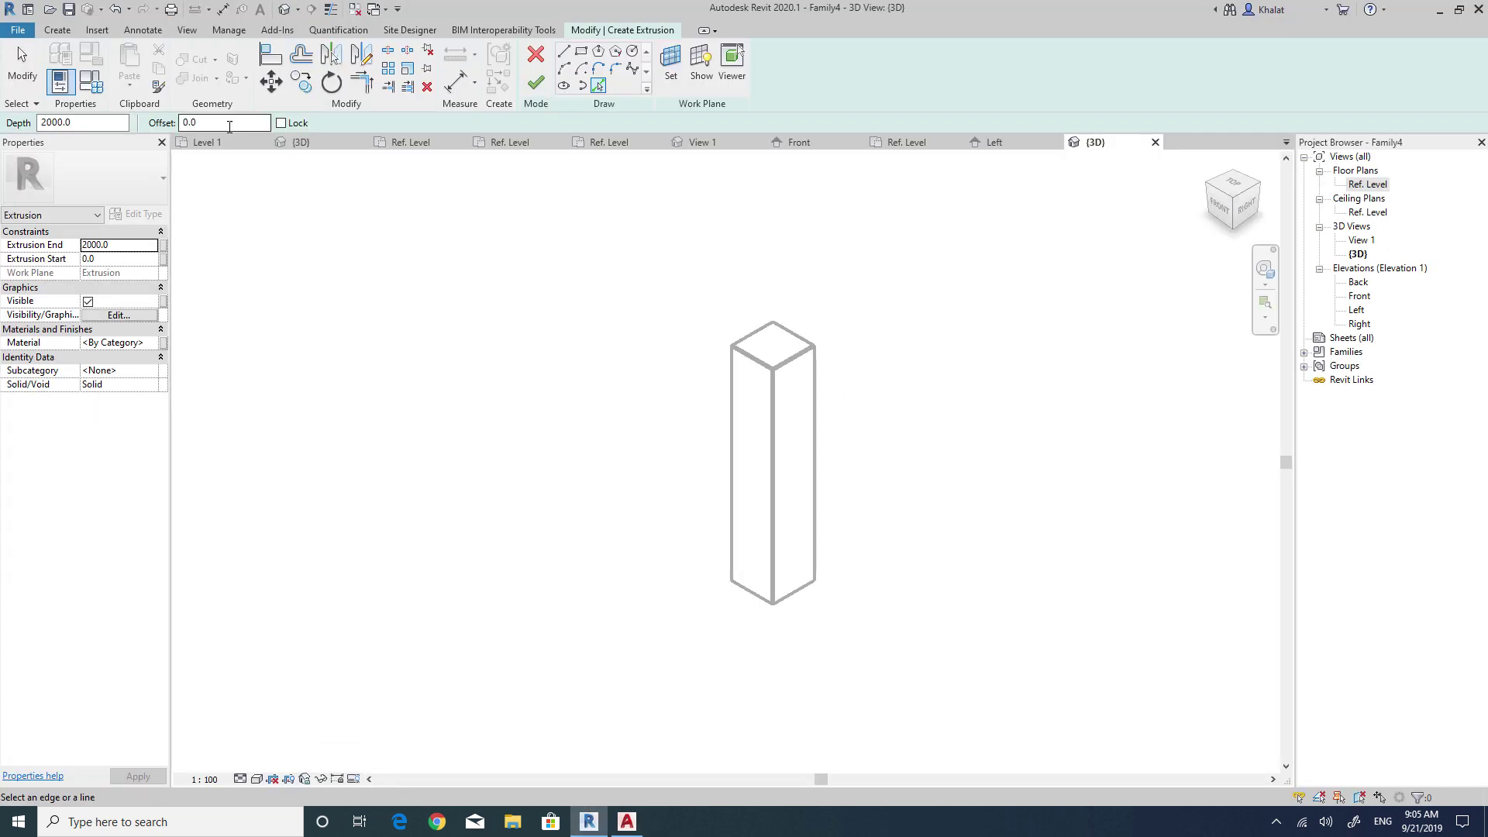
Sketch a rectangle offset 50 around the post top, with view scale 1:25.
key(Tab)
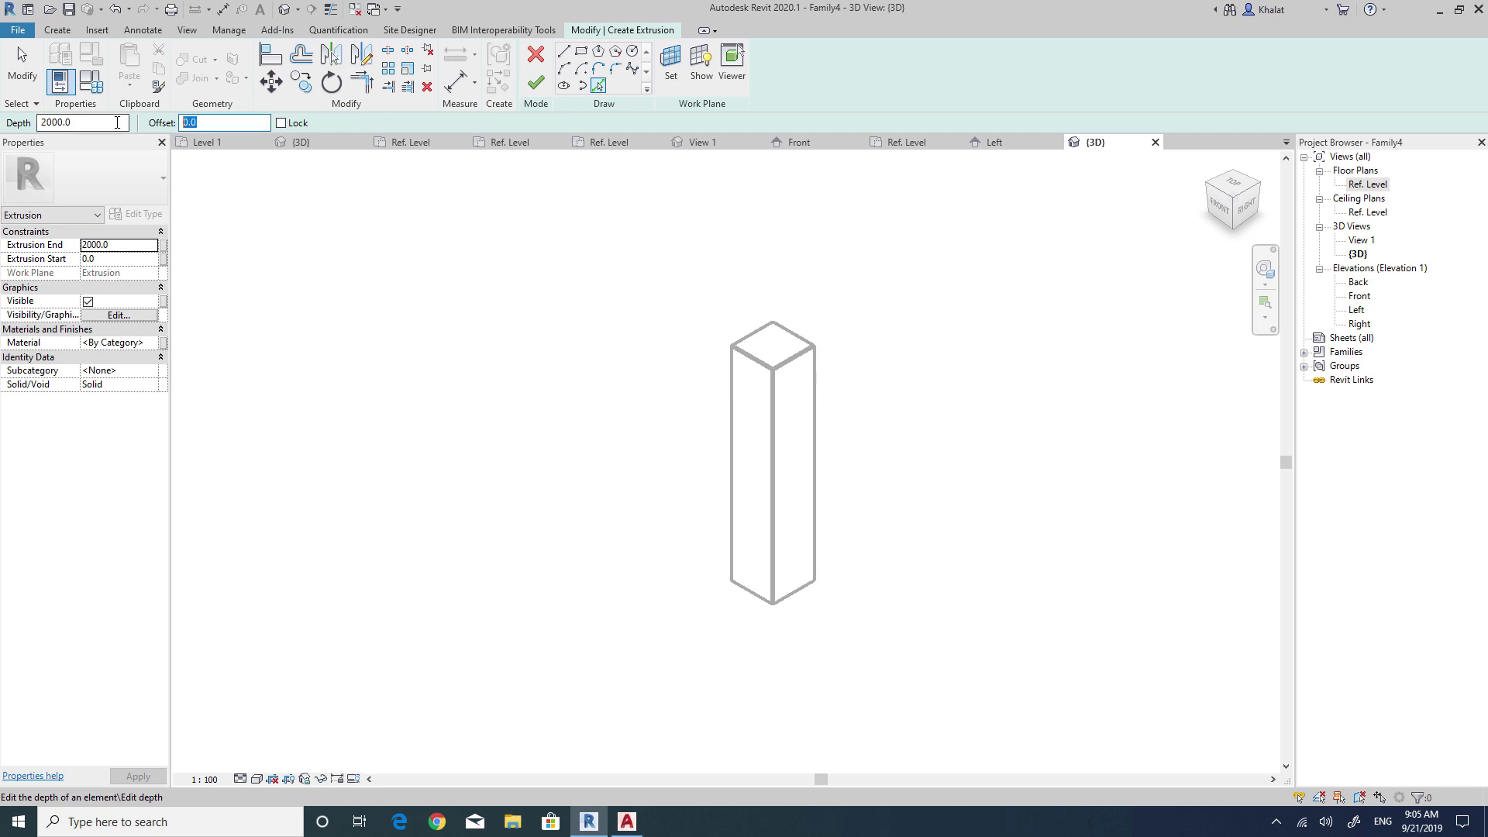
text(50)
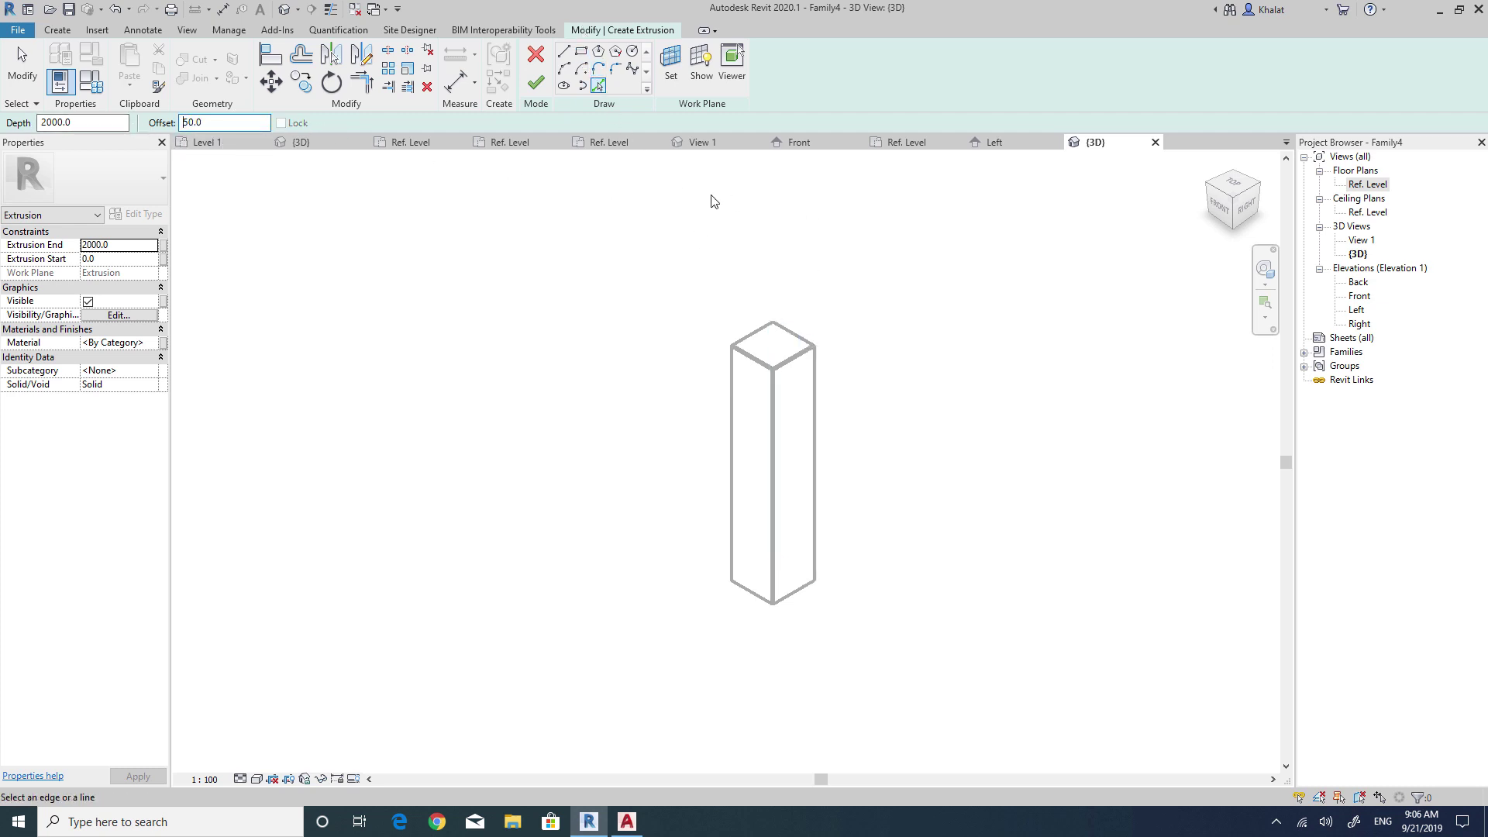
click(583, 53)
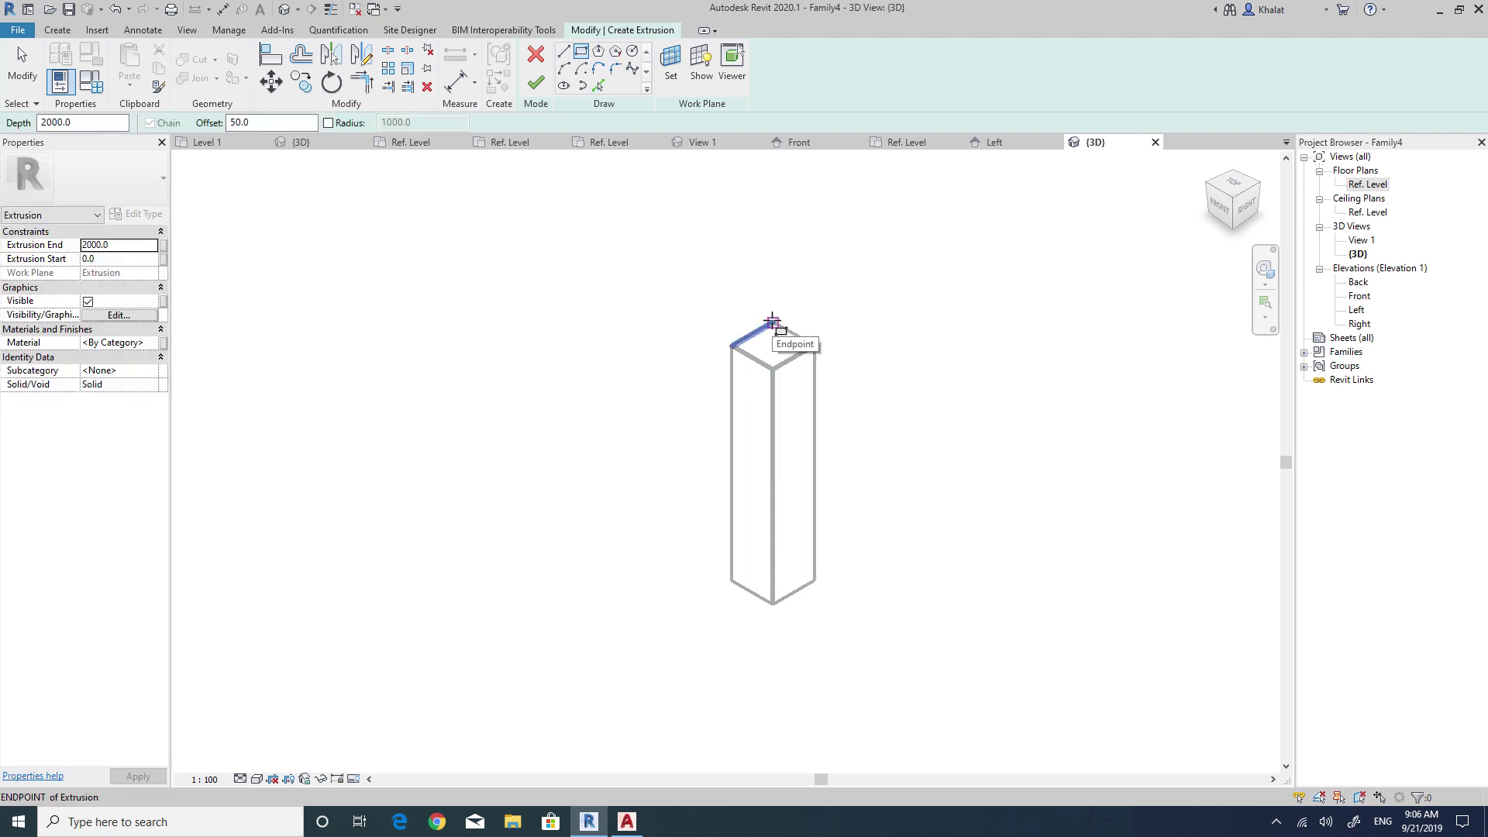
click(772, 320)
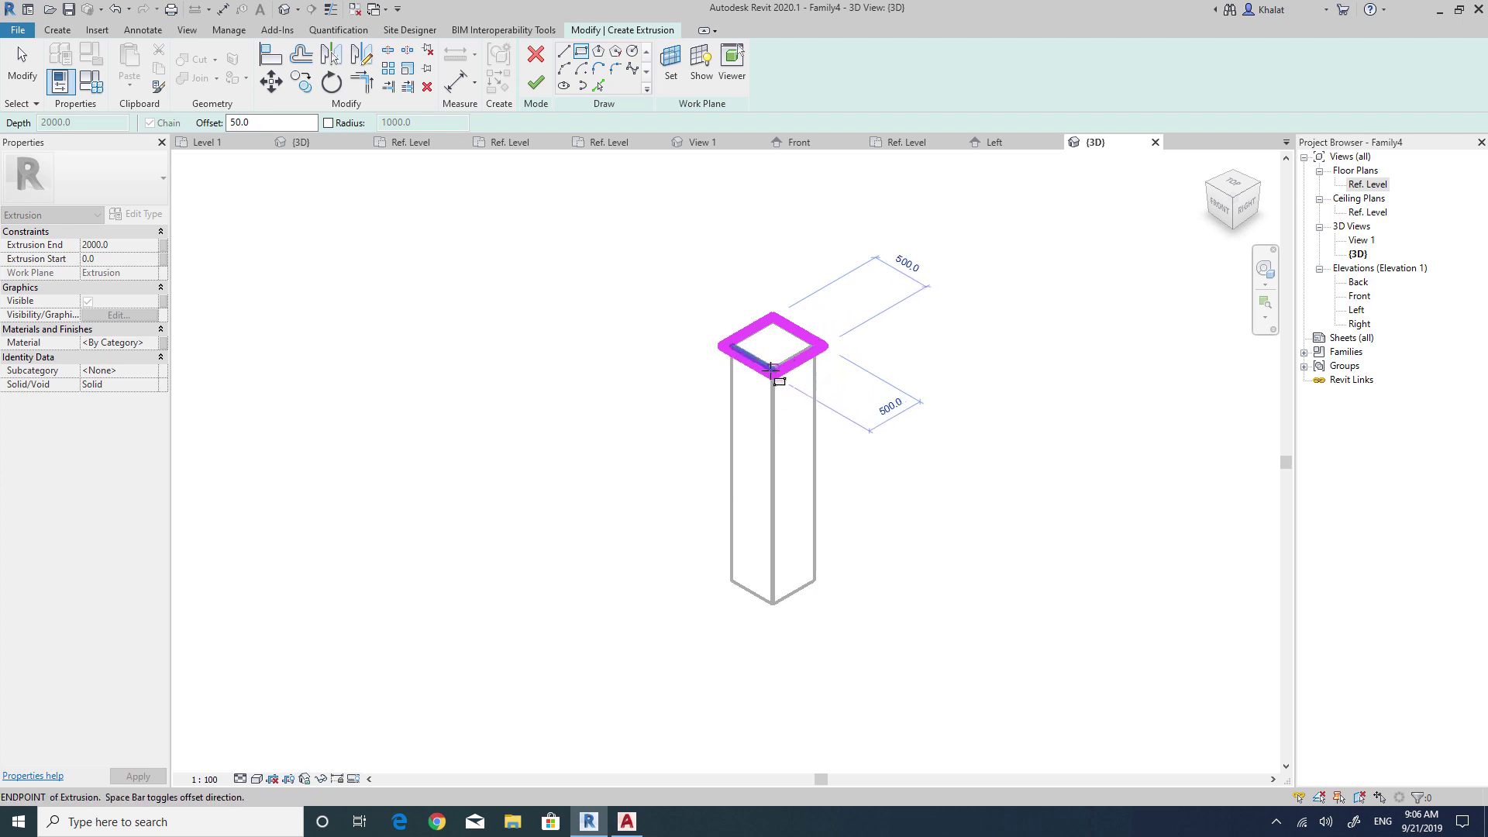
click(772, 370)
scroll(774, 356, up, 3)
scroll(813, 348, up, 3)
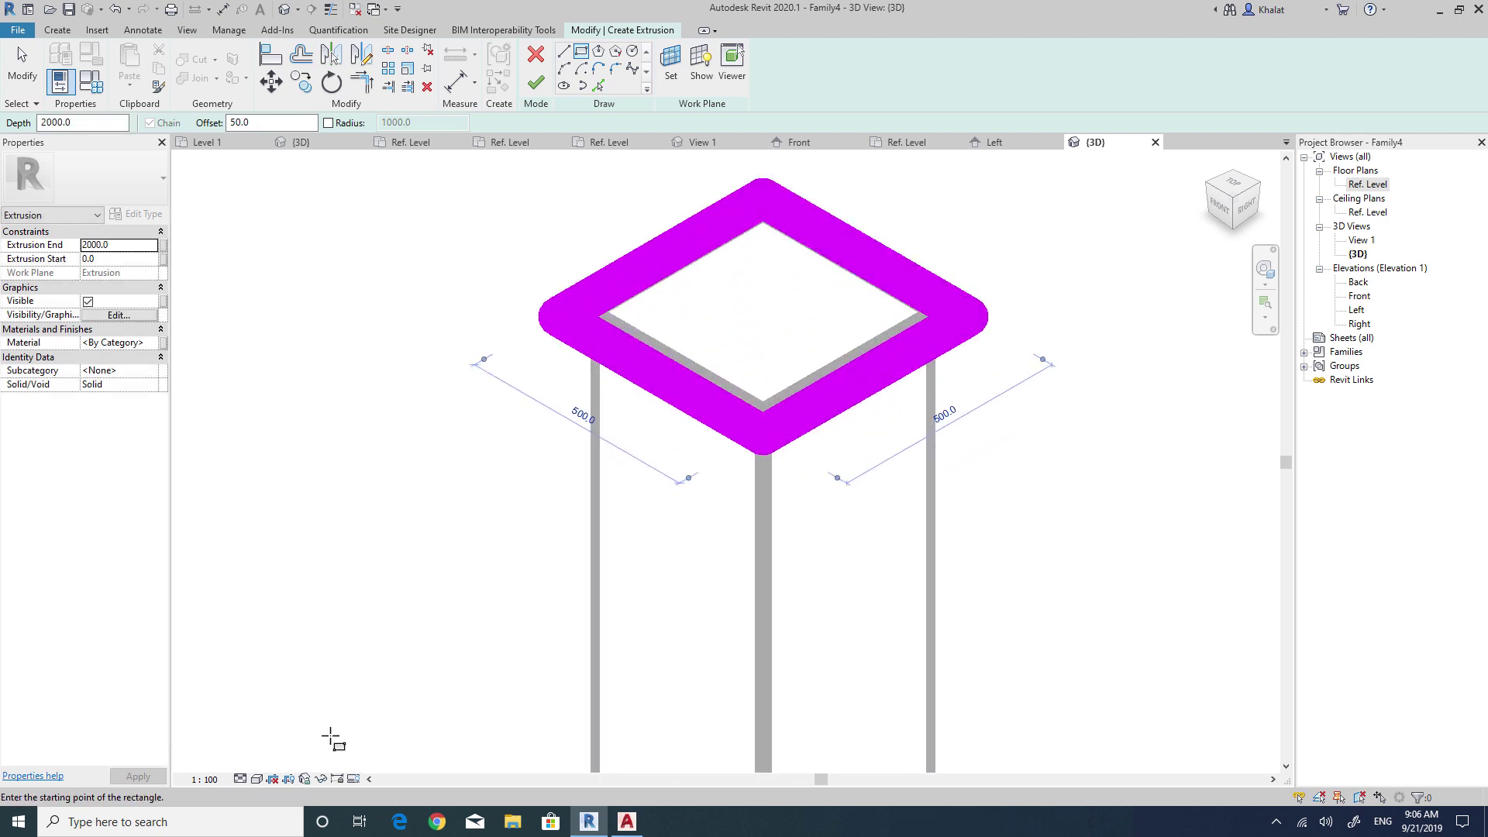
click(209, 780)
click(237, 640)
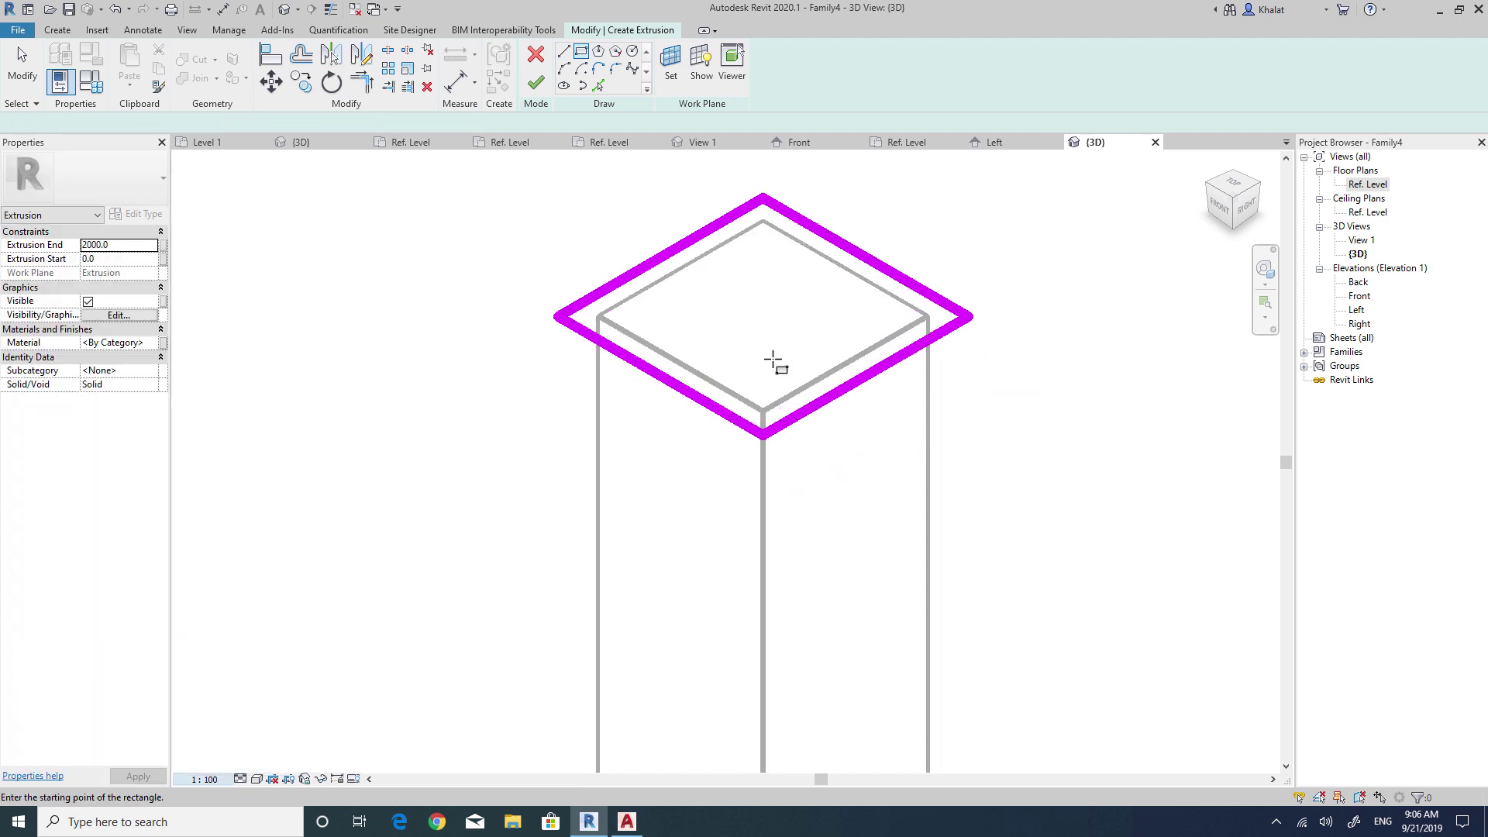
Finish the cap sketch and set its extrusion end to 50.0.
click(536, 83)
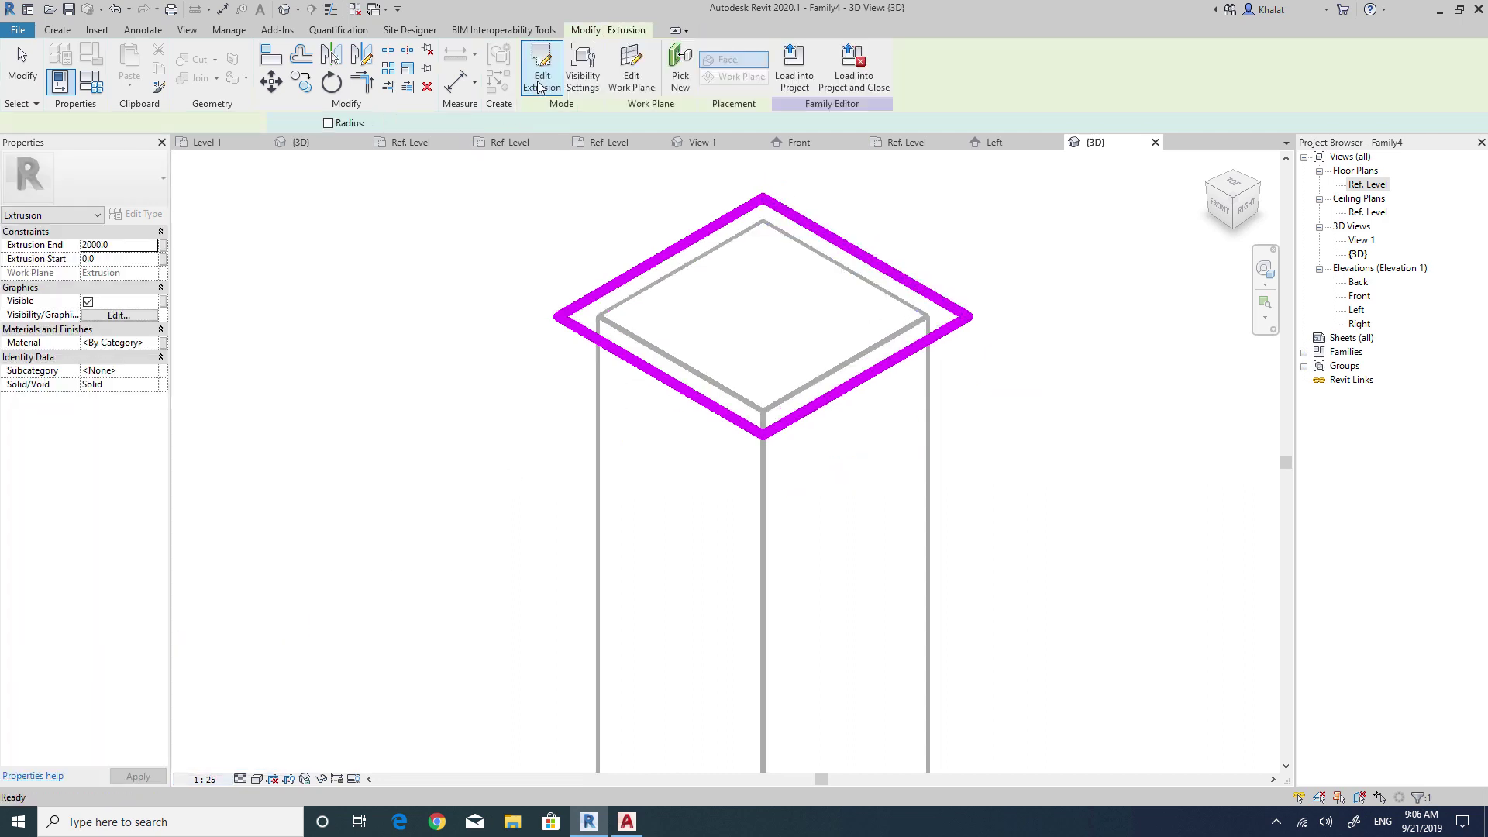
scroll(673, 305, down, 3)
click(124, 246)
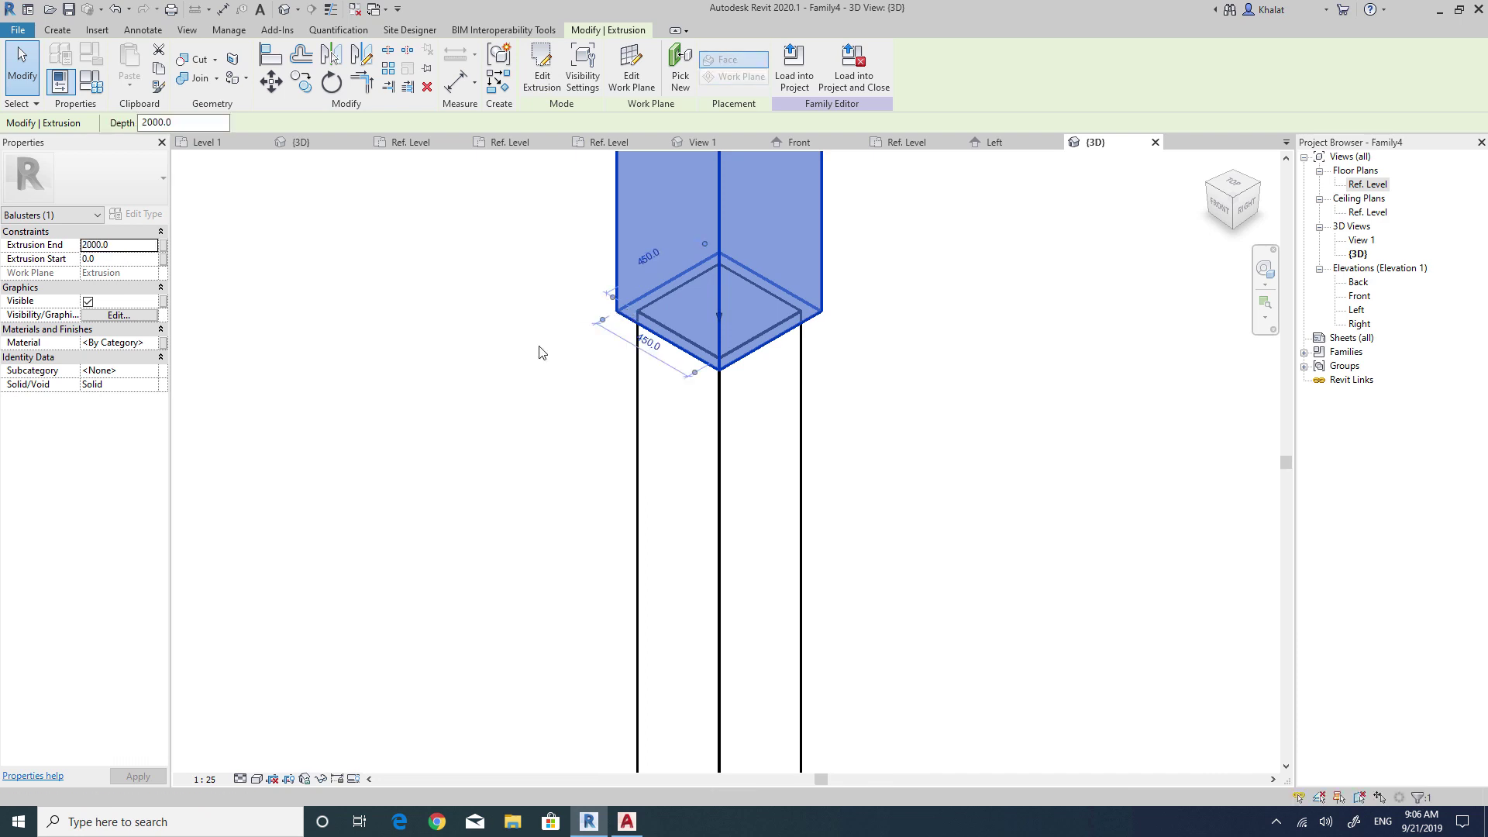
click(123, 246)
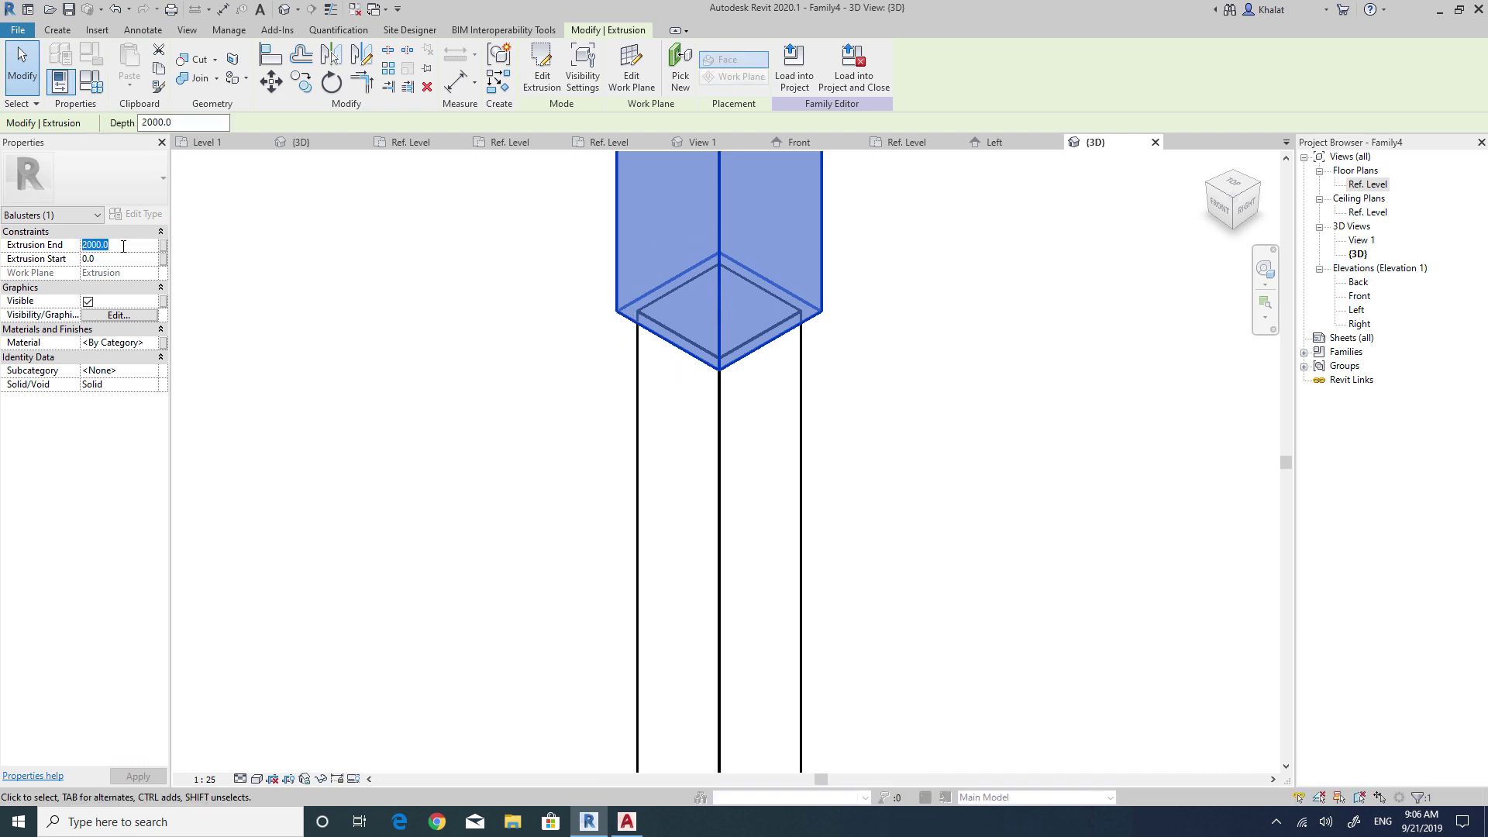
text(50.0)
key(Return)
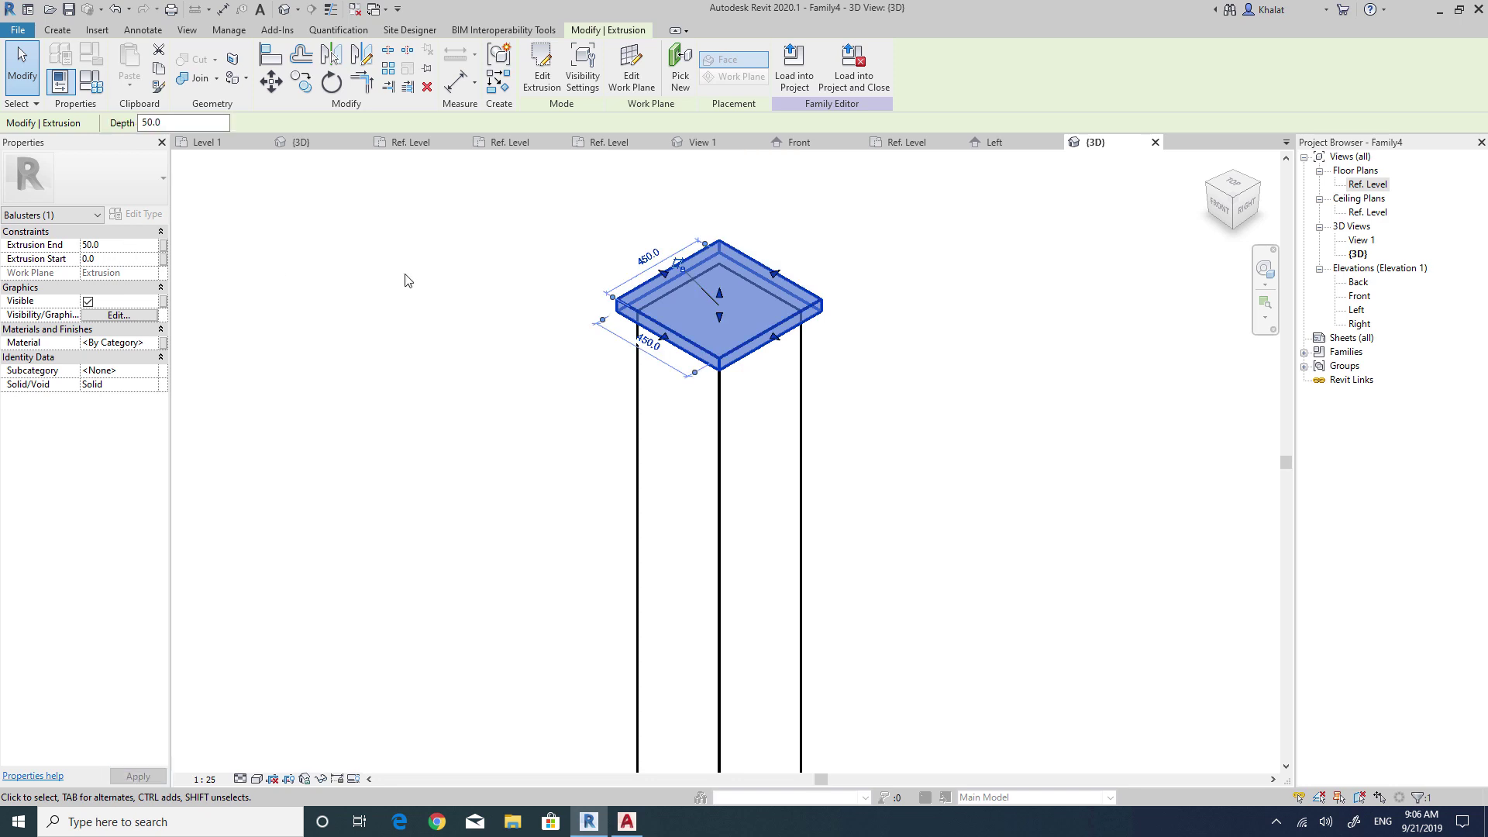
click(405, 276)
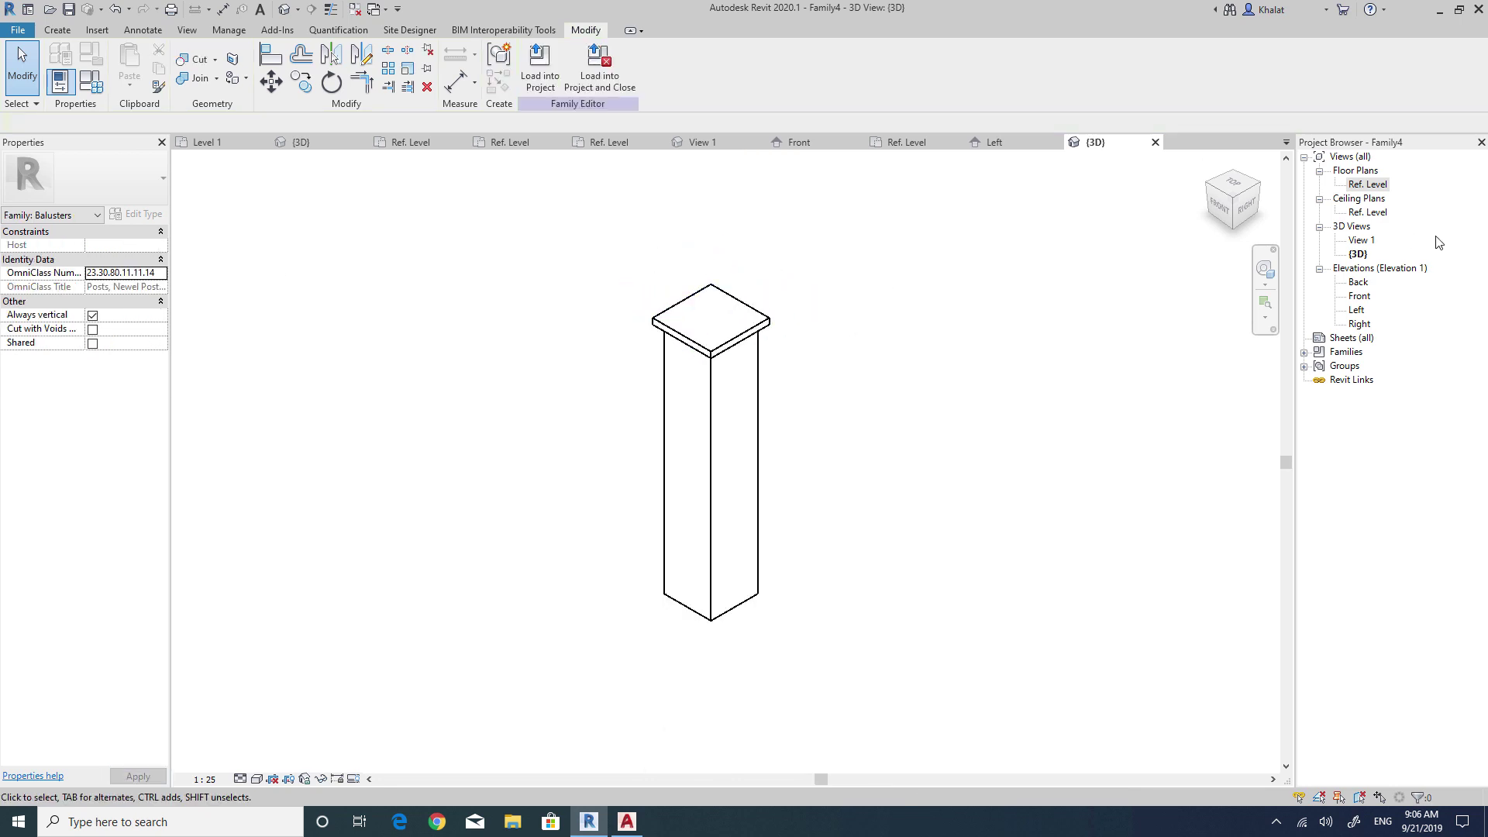
In the Left elevation, raise the Top of Post and Top planes, removing conflicting constraints.
double_click(1371, 213)
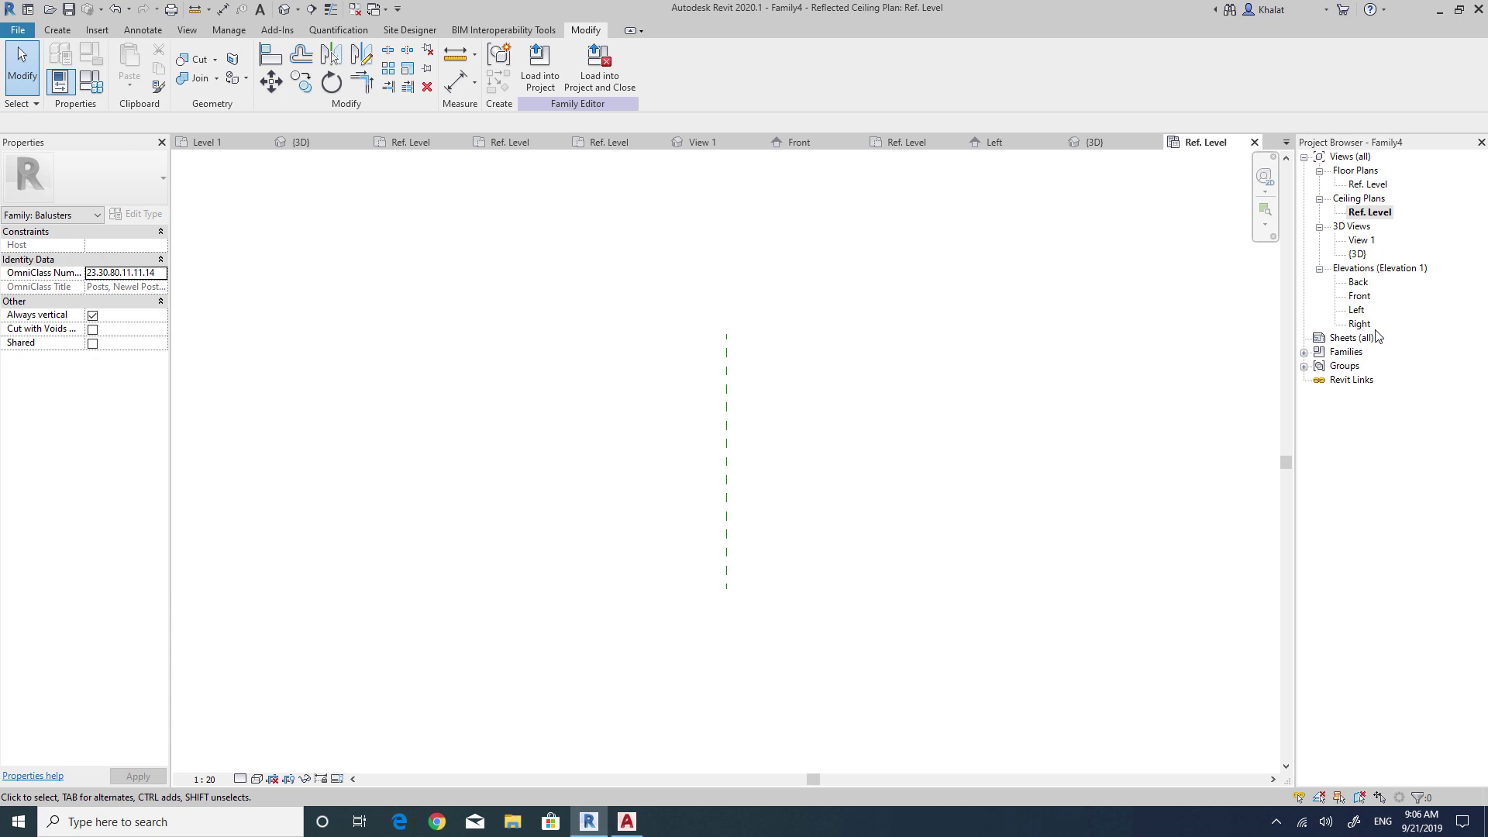
double_click(1356, 309)
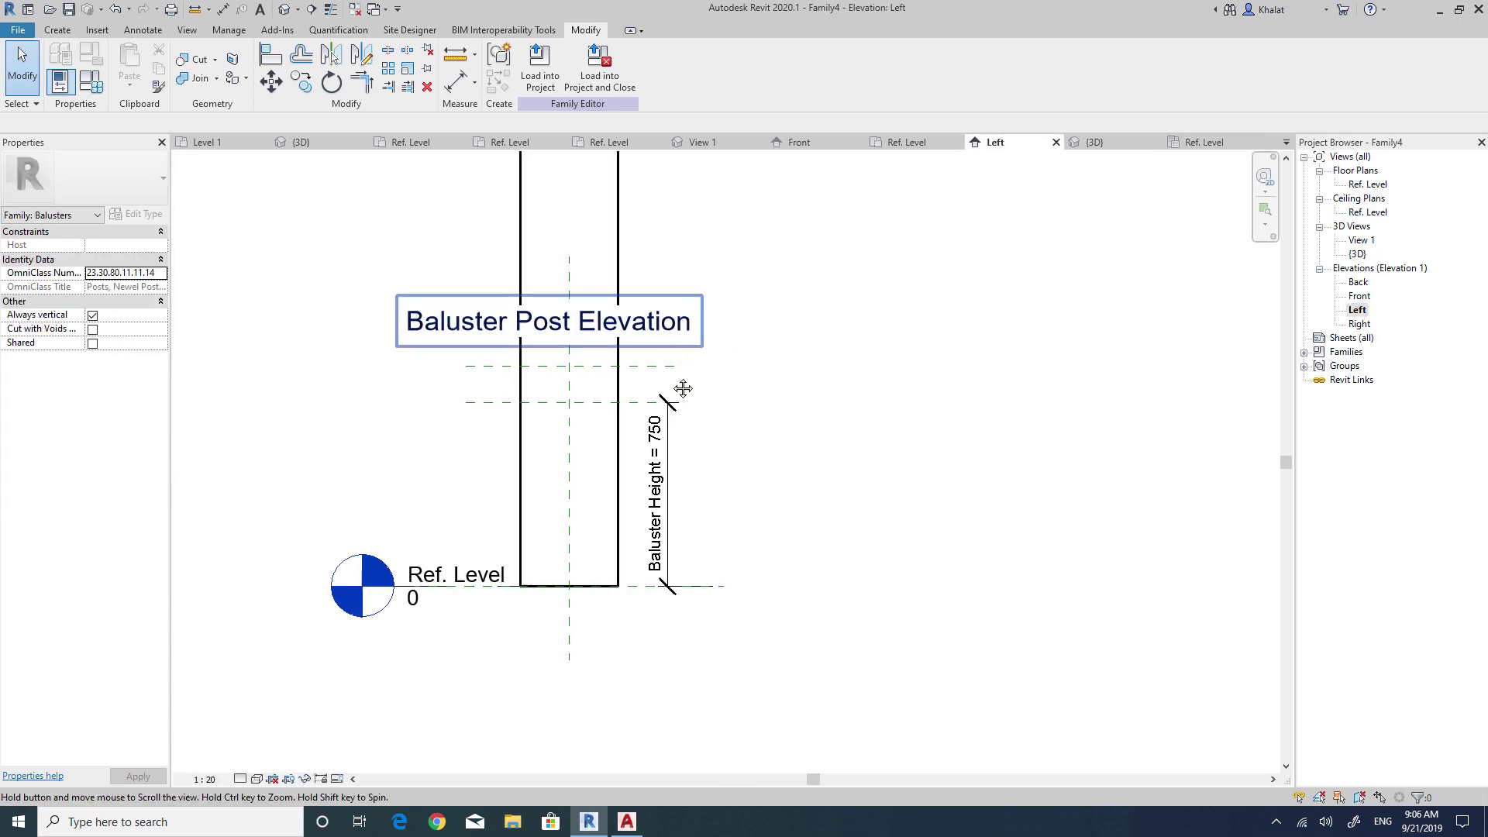
scroll(695, 286, up, 1)
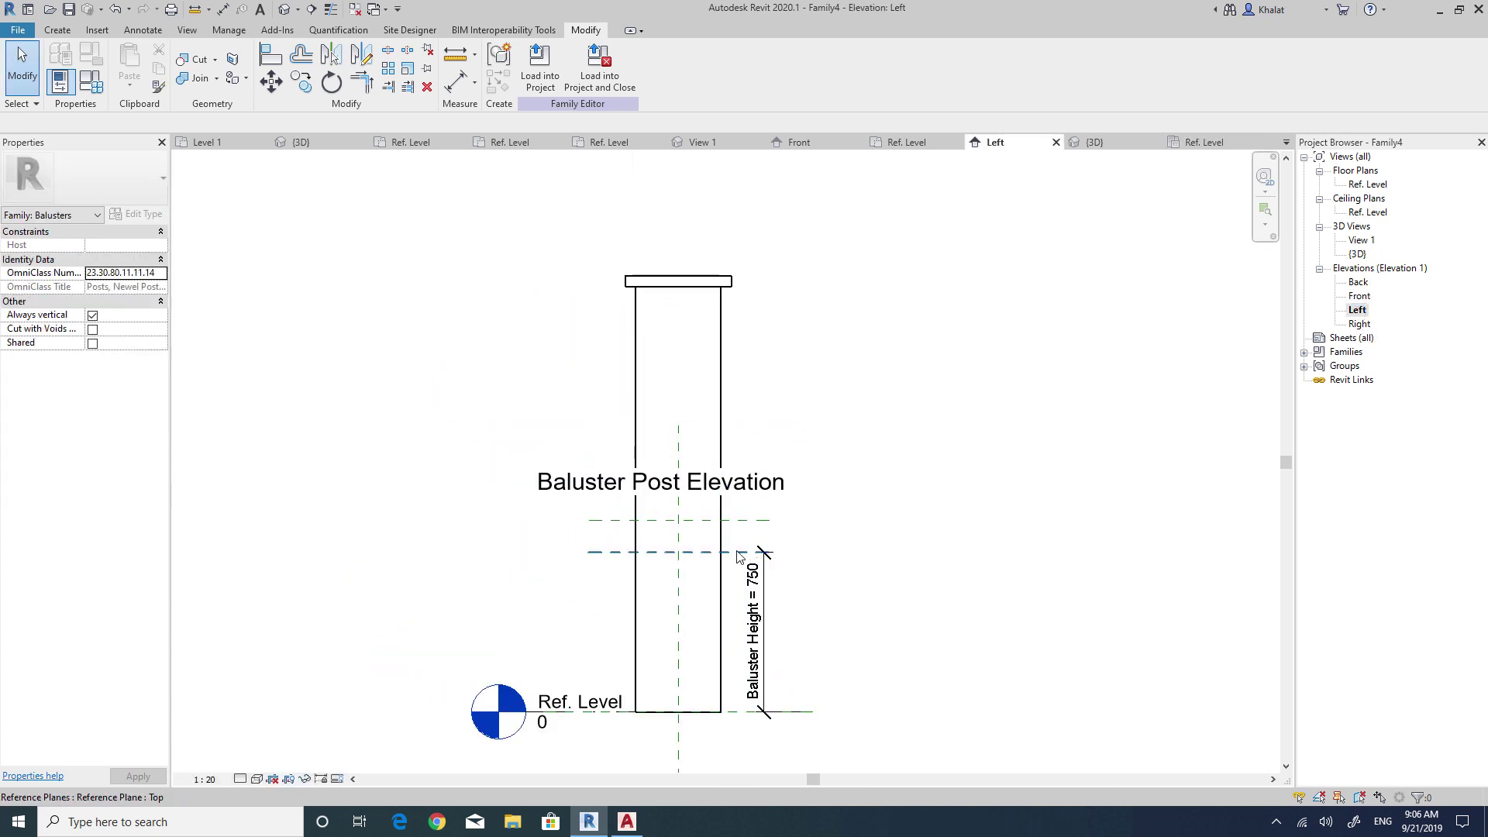
click(740, 552)
click(690, 520)
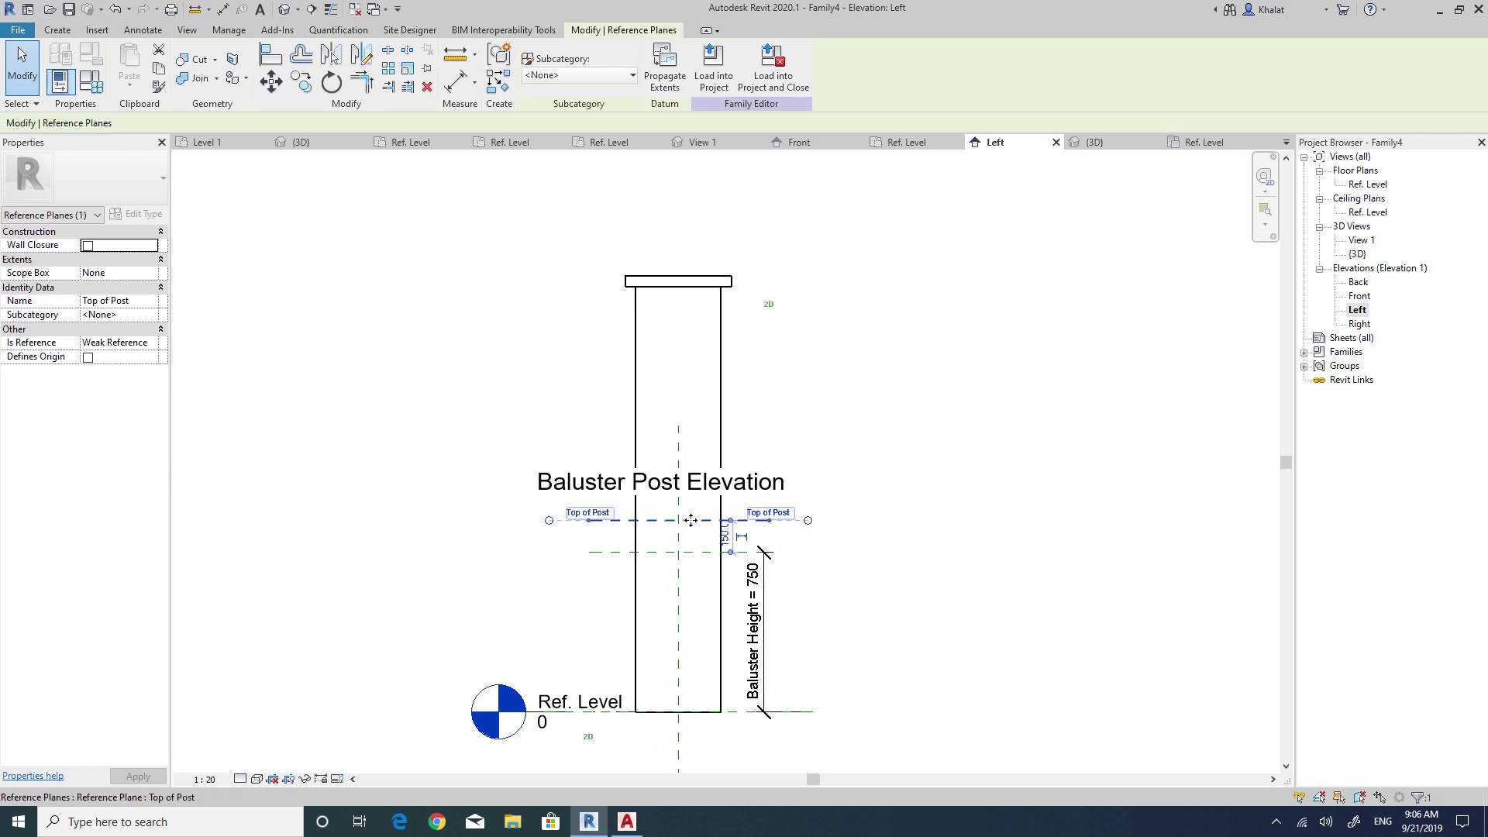
click(690, 552)
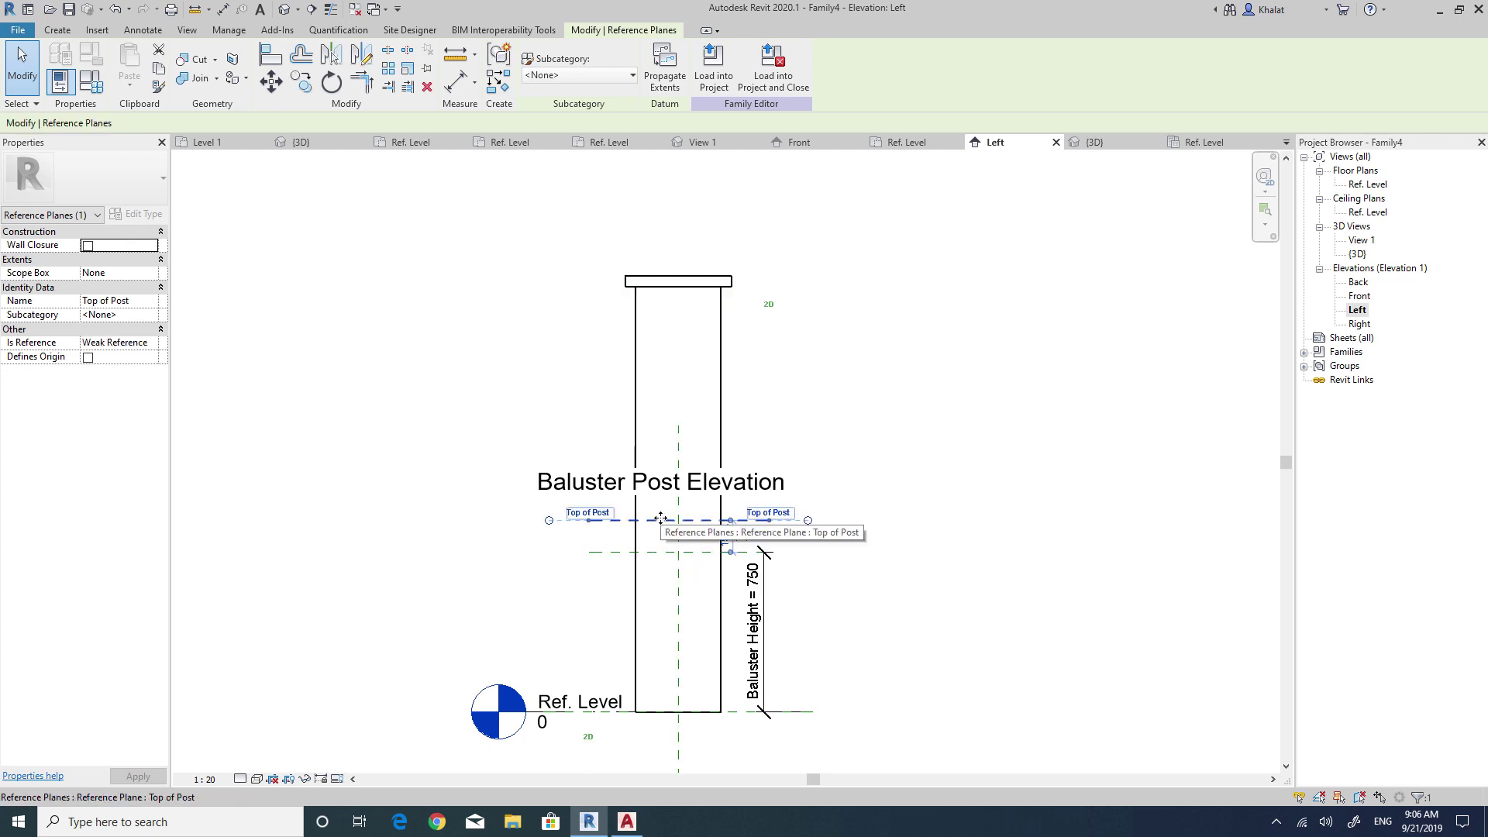
drag(672, 522, 667, 267)
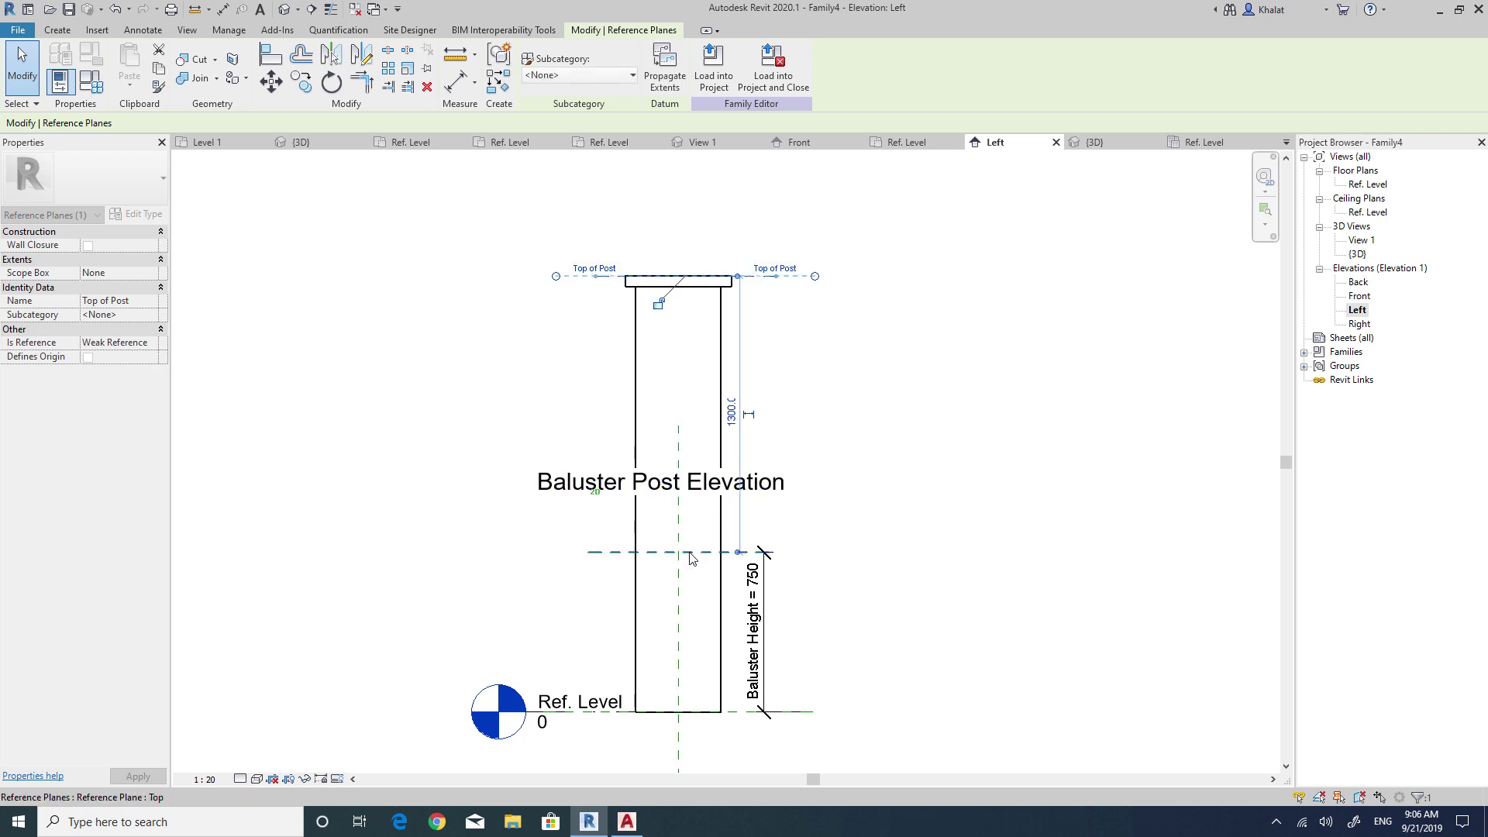
drag(682, 552, 692, 325)
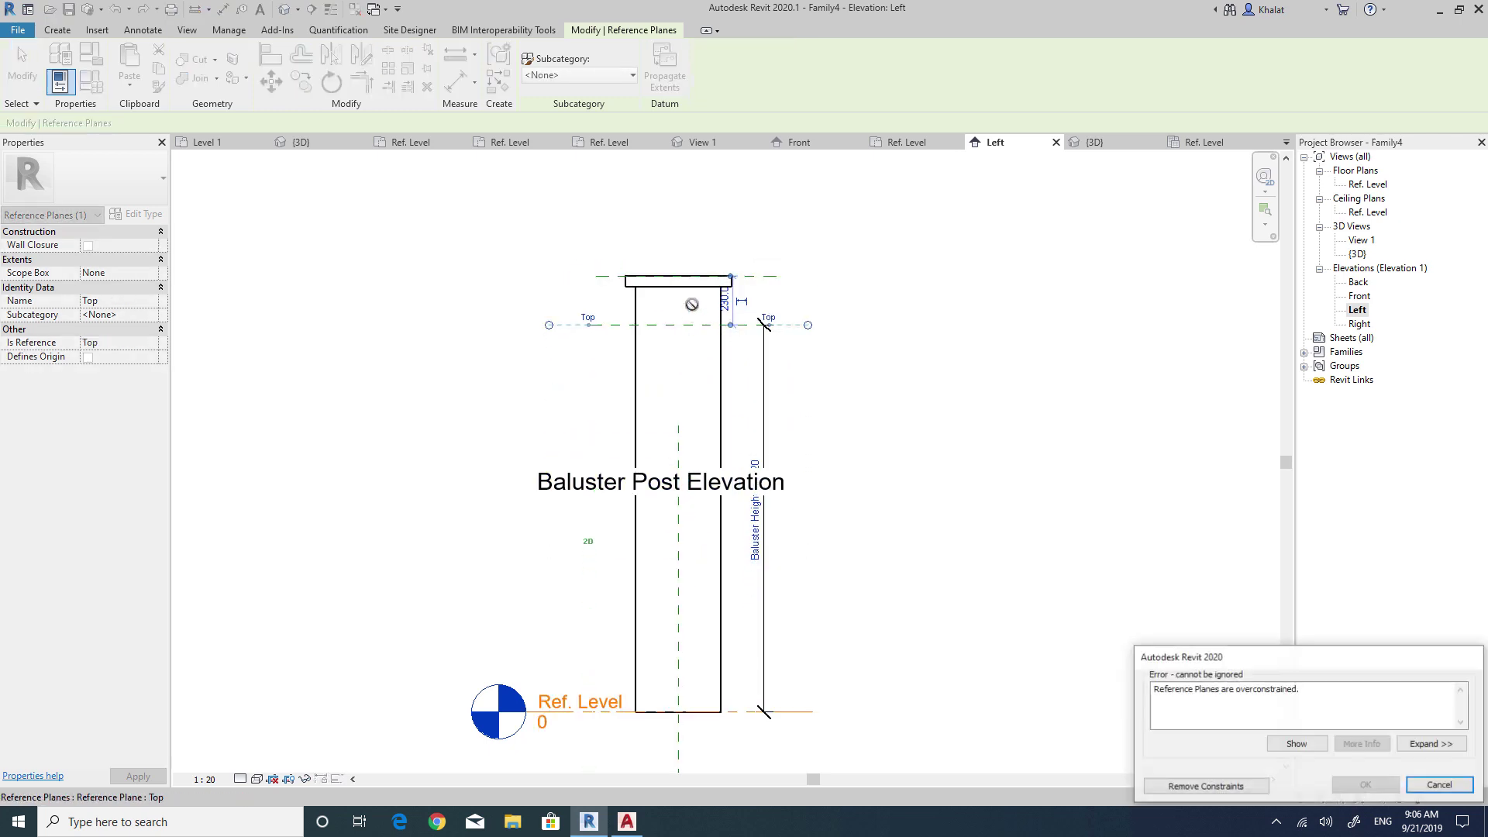
click(1234, 786)
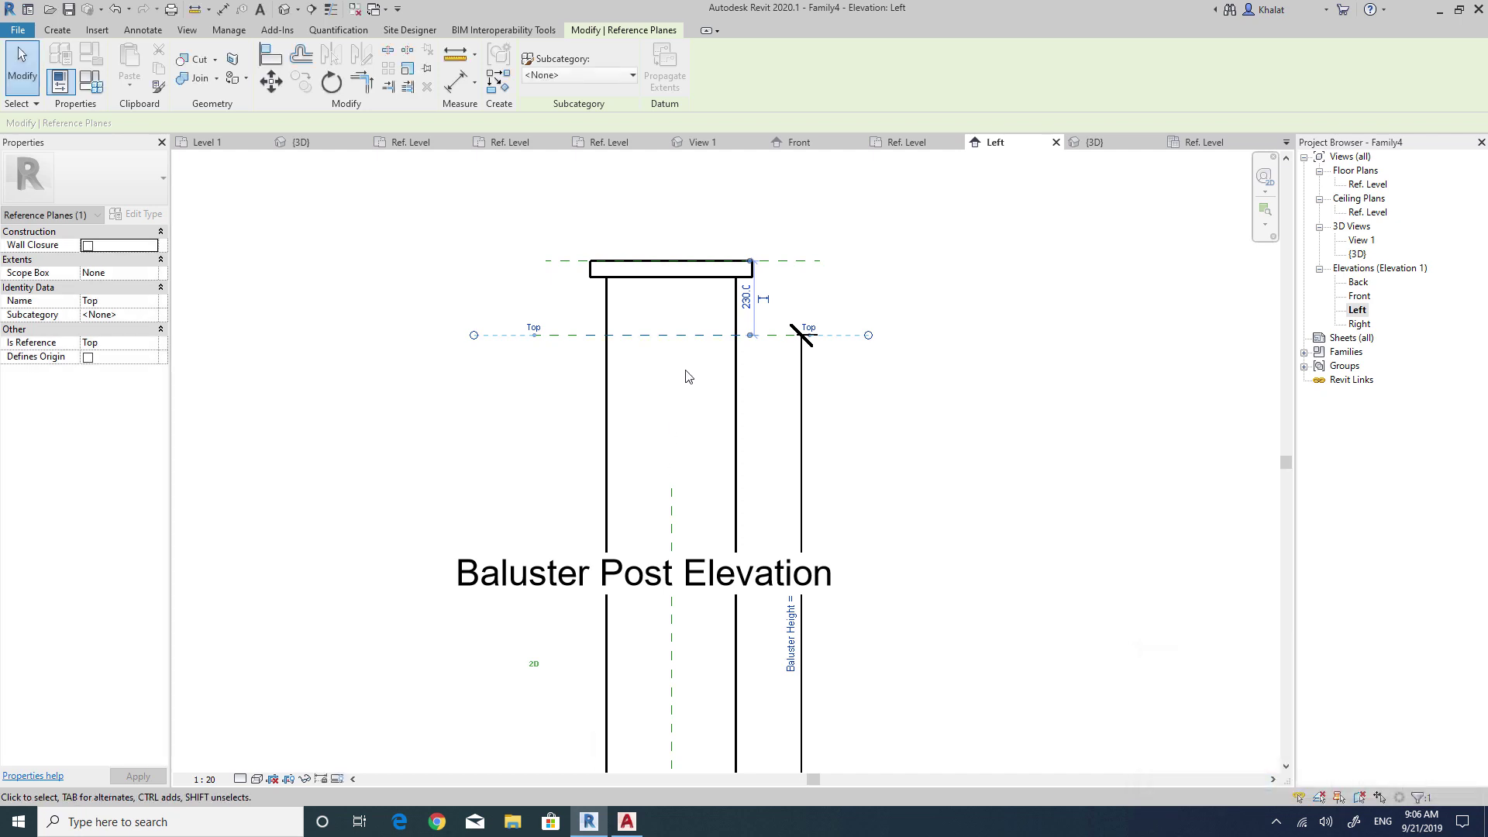
Move the Top reference plane to 50 below the cap's upper plane.
scroll(706, 337, up, 2)
click(898, 540)
middle_drag(899, 540, 913, 588)
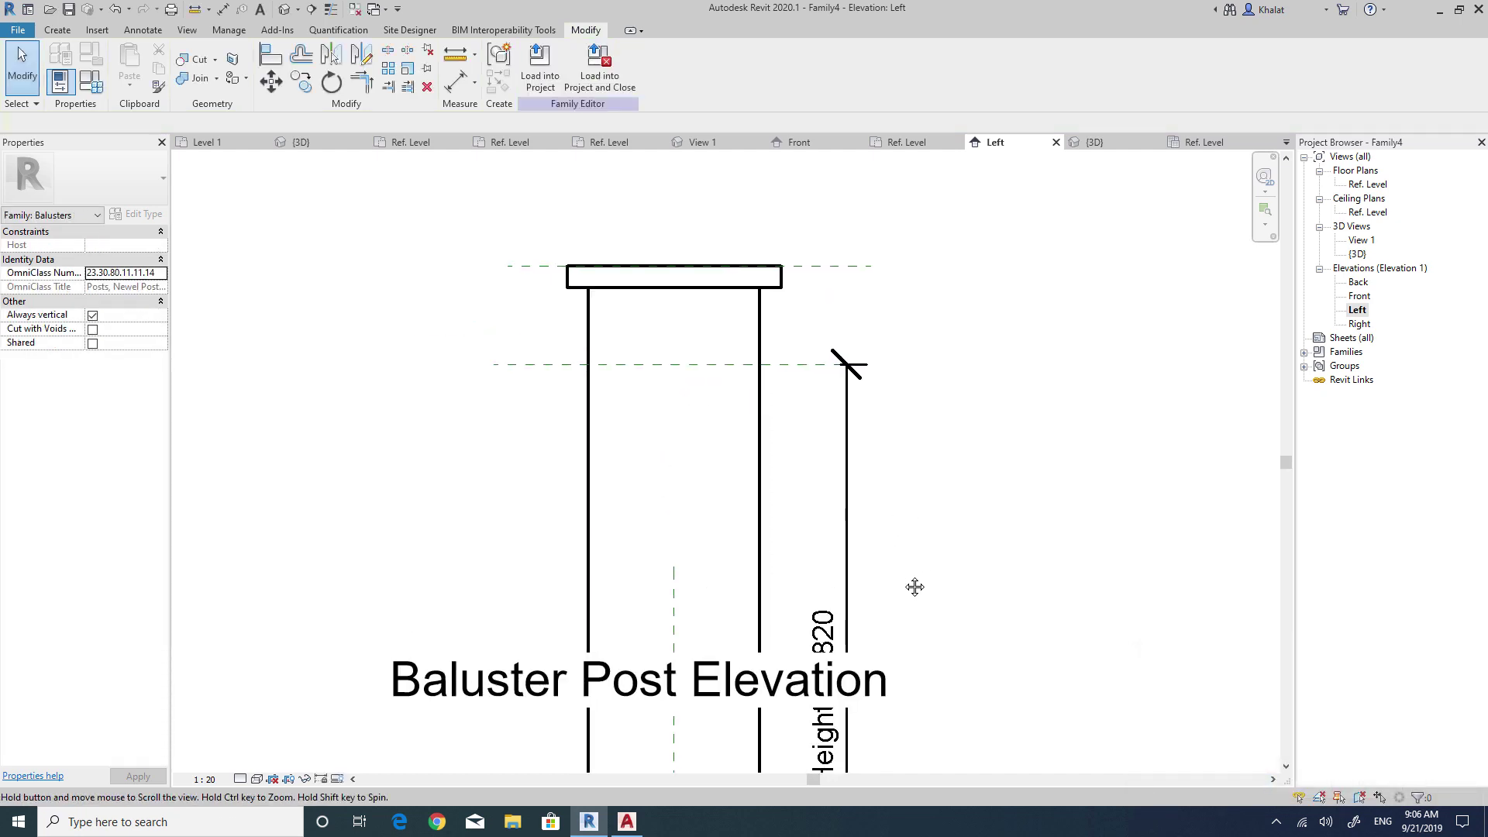
click(786, 418)
mouse_move(760, 436)
middle_down()
mouse_move(731, 272)
mouse_move(783, 452)
middle_up()
mouse_move(696, 433)
mouse_down()
mouse_move(686, 355)
mouse_move(682, 406)
mouse_up()
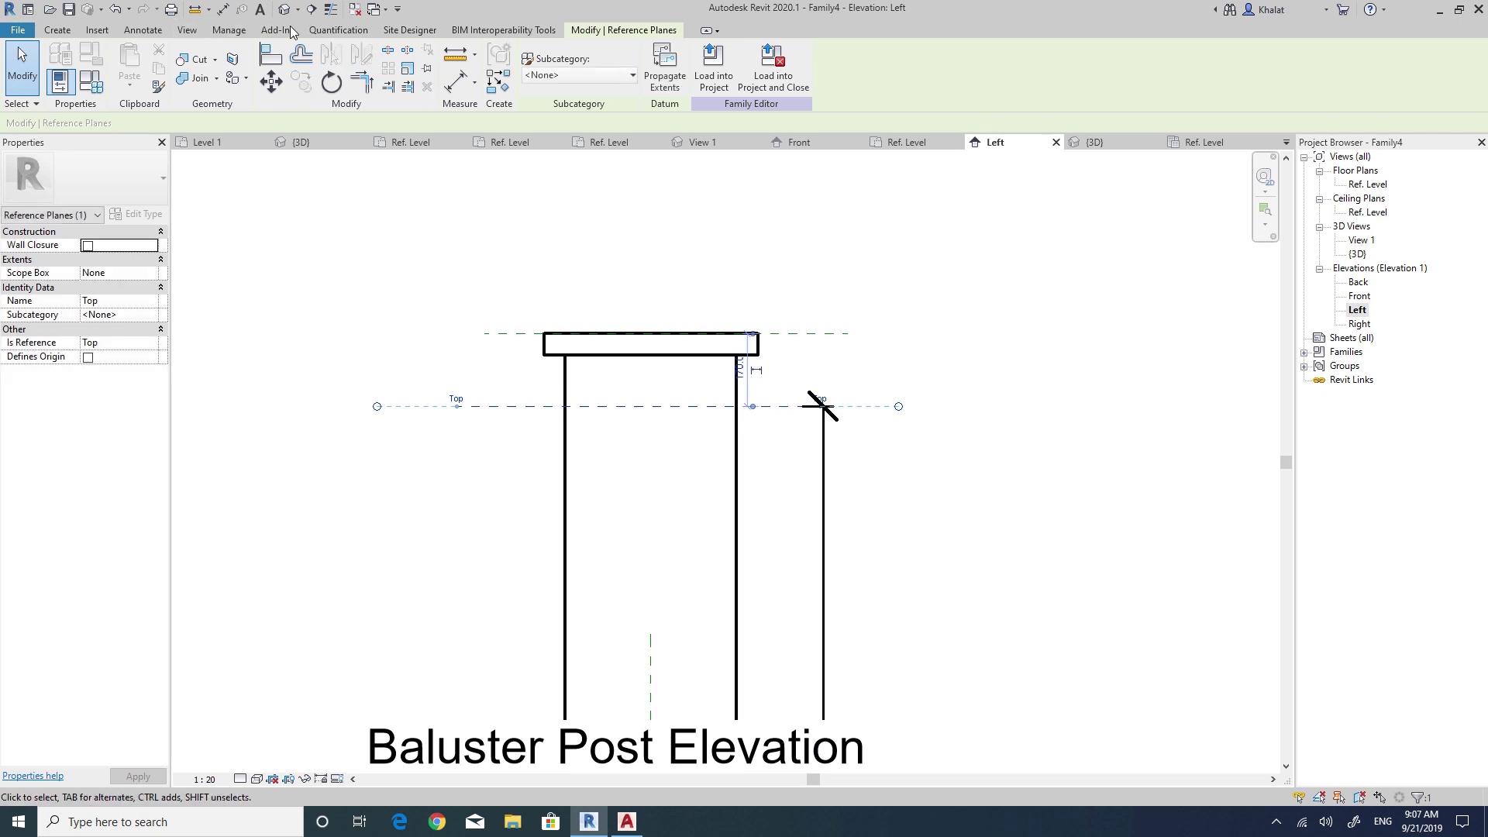
Add aligned dimensions: 120 on the right, 50 cap thickness, and 120 on the left.
click(735, 497)
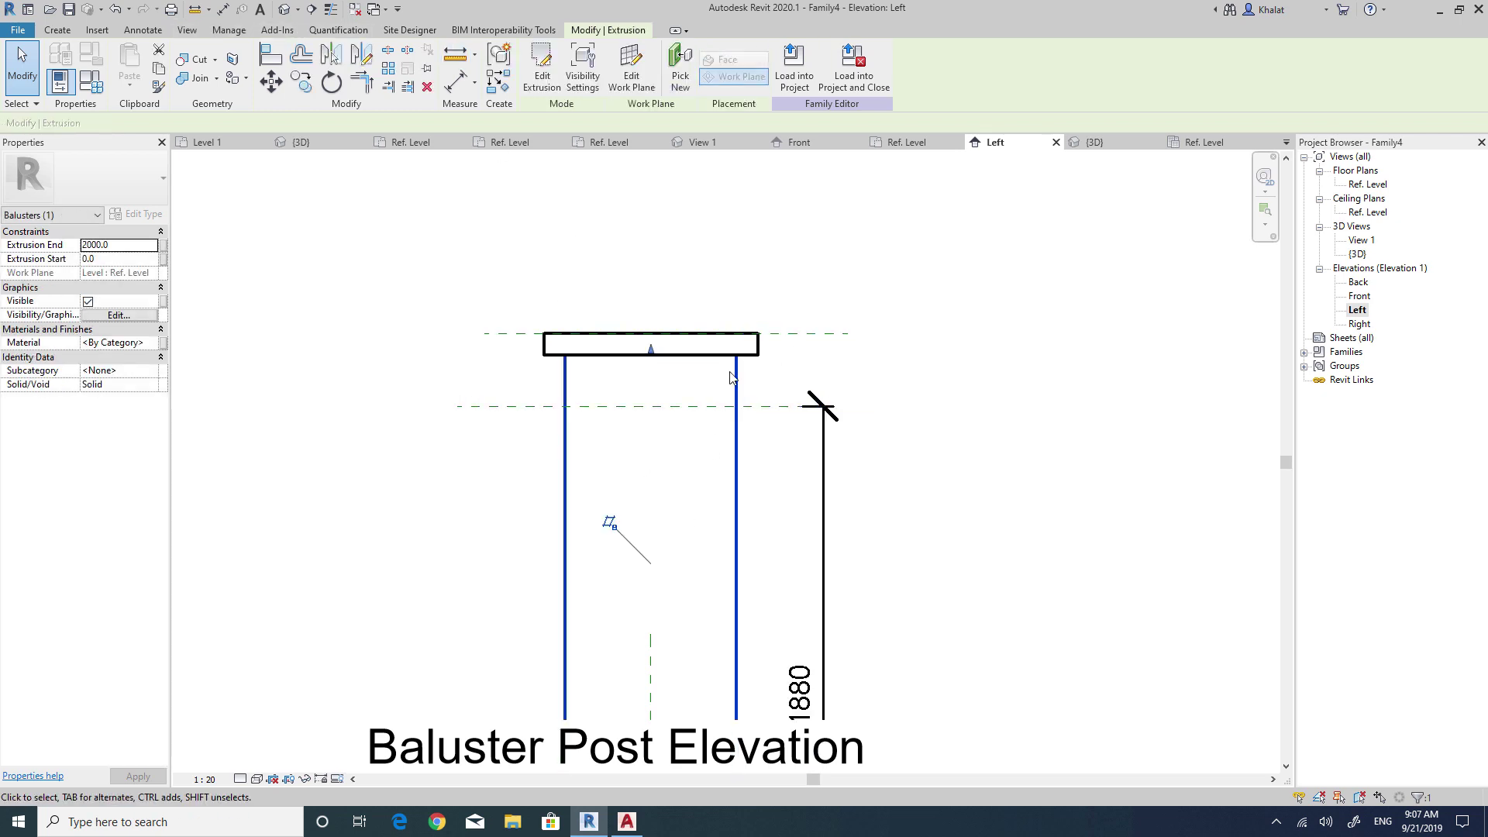
click(222, 9)
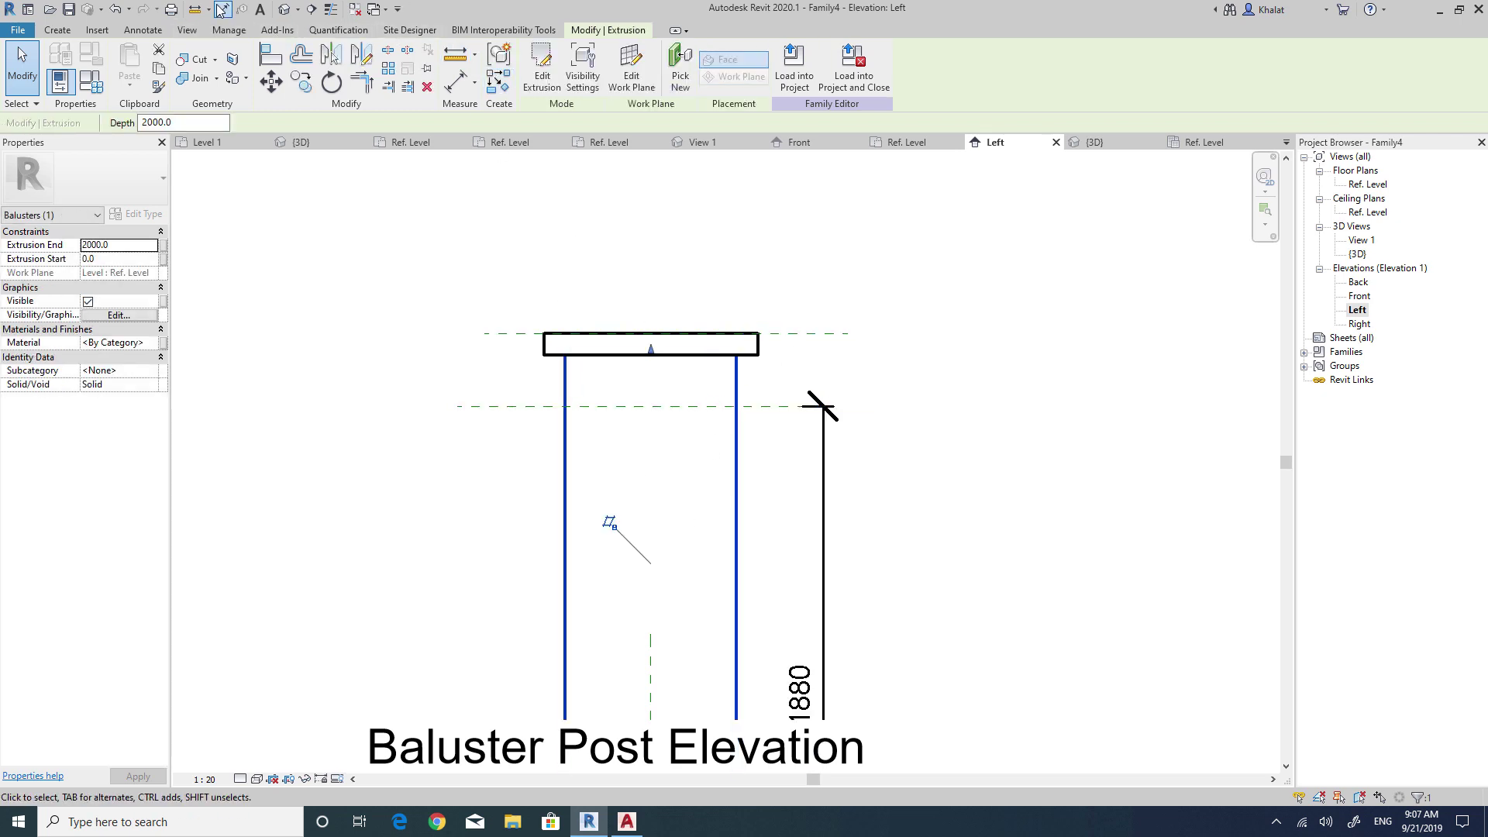
scroll(774, 360, up, 2)
click(752, 430)
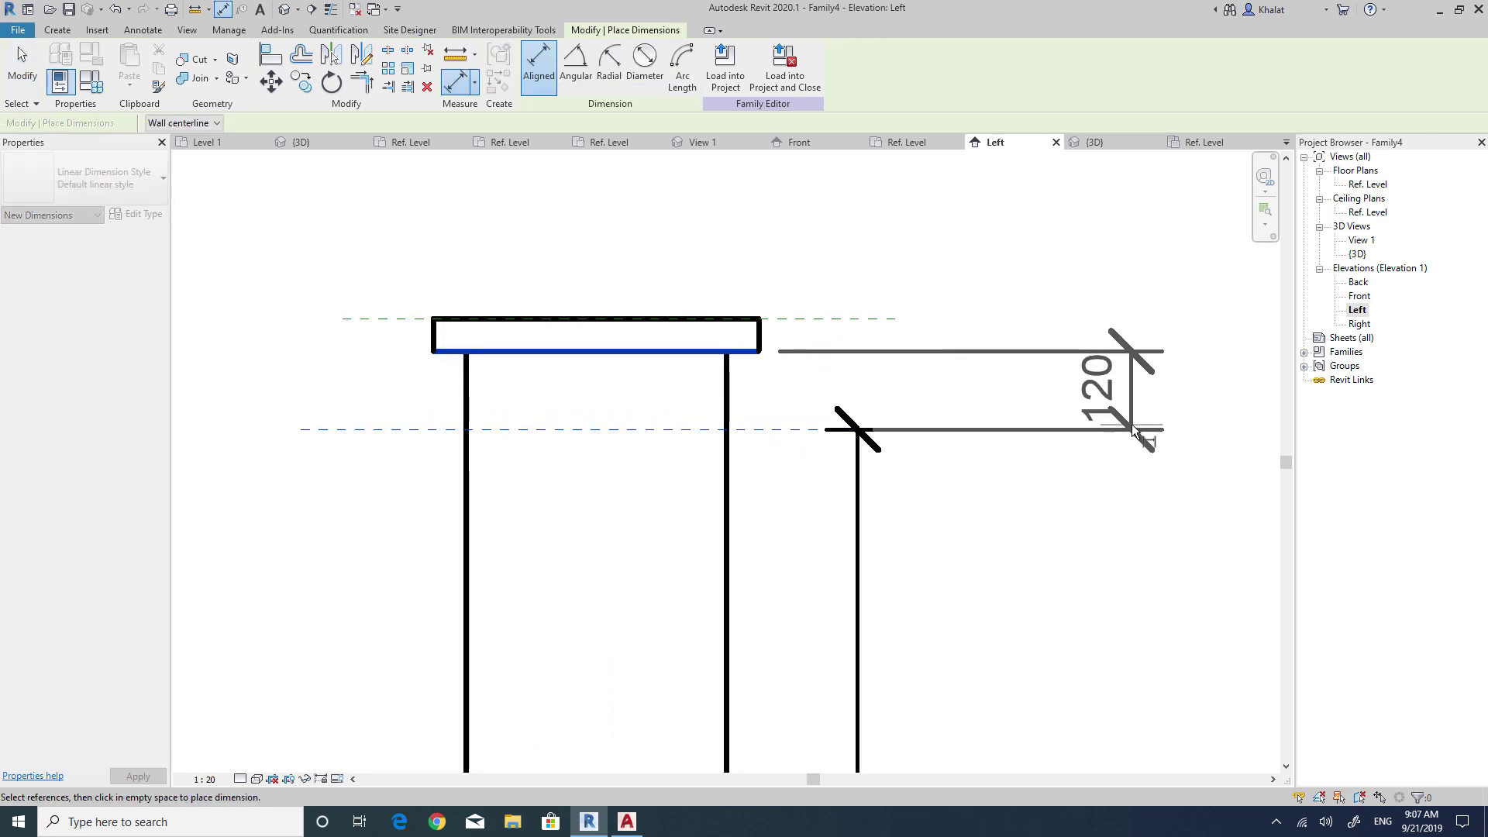
click(1132, 391)
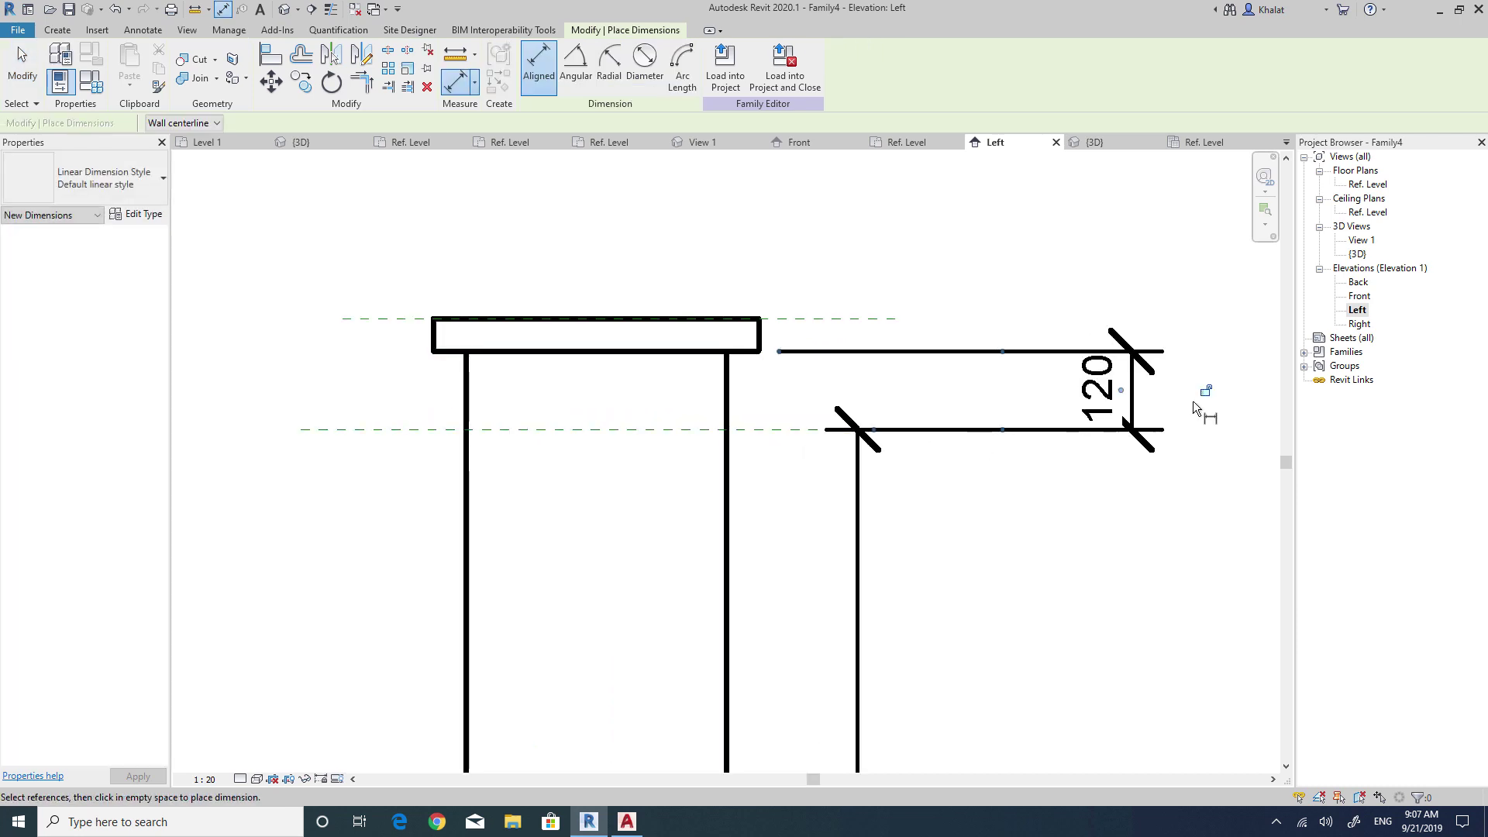
click(736, 317)
click(738, 352)
click(245, 349)
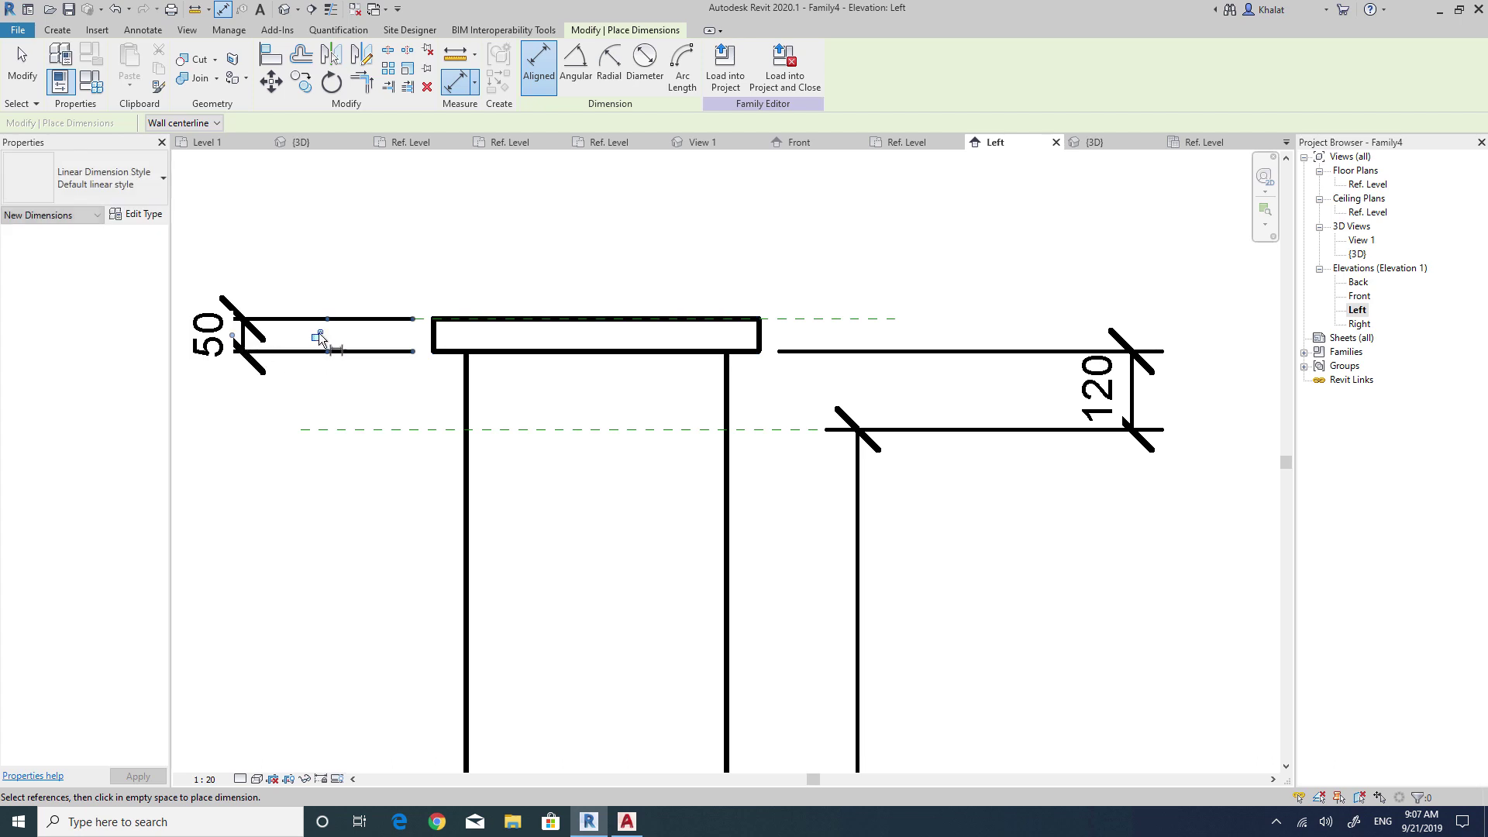
click(715, 356)
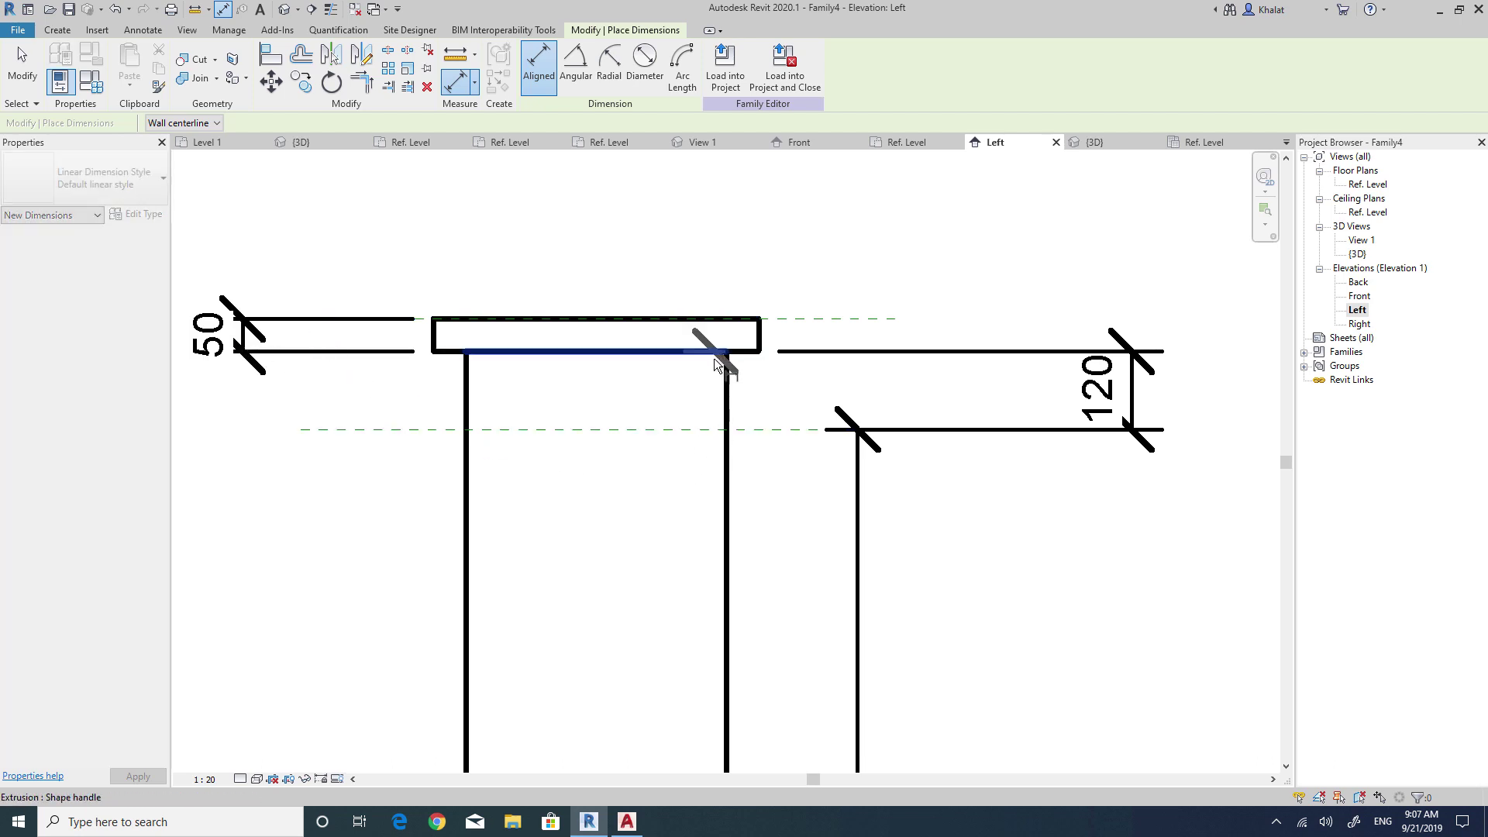
click(700, 433)
click(326, 454)
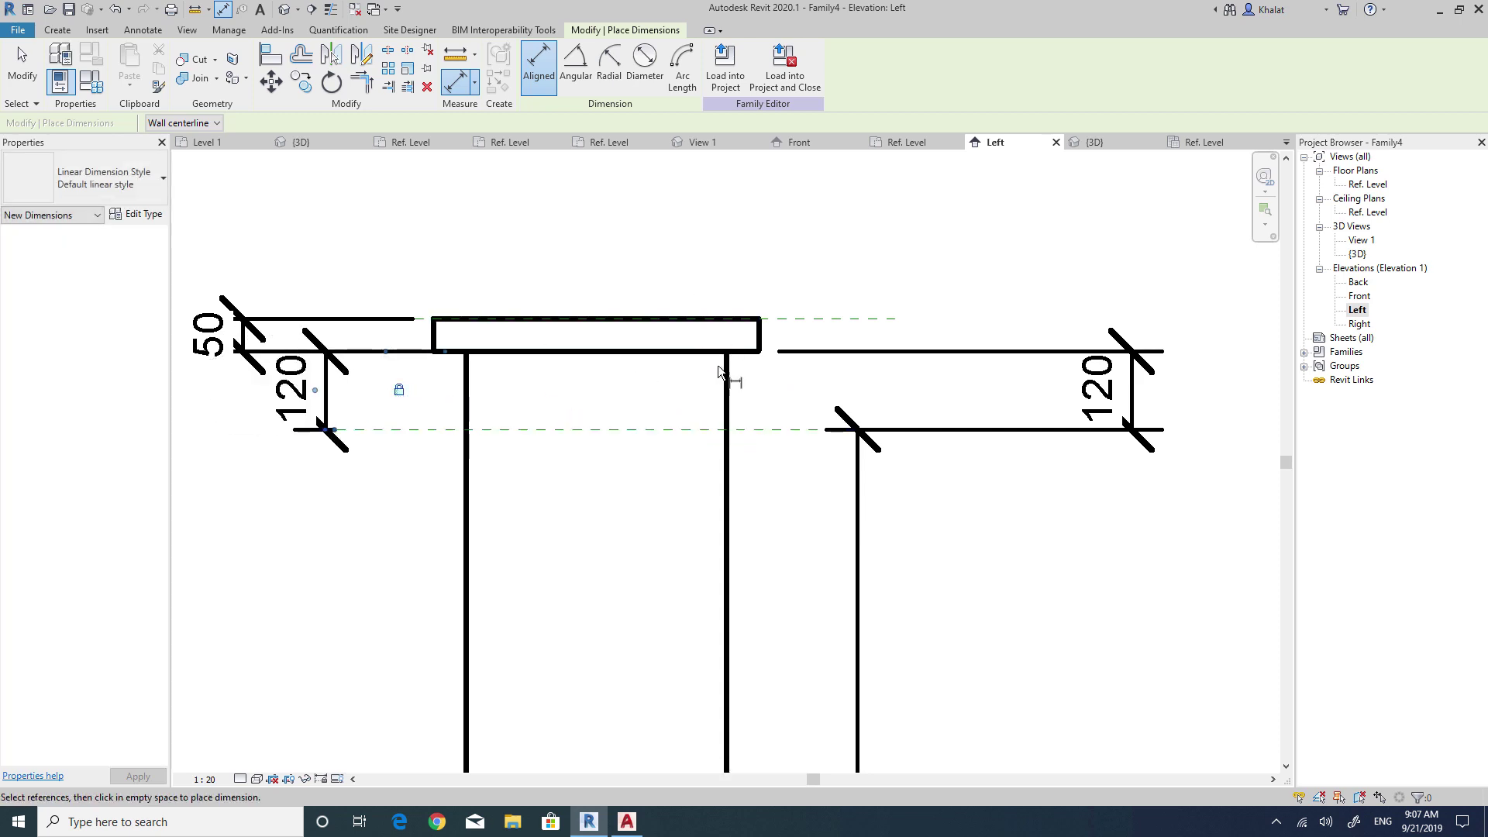
scroll(728, 407, down, 3)
scroll(721, 383, down, 3)
scroll(715, 371, down, 1)
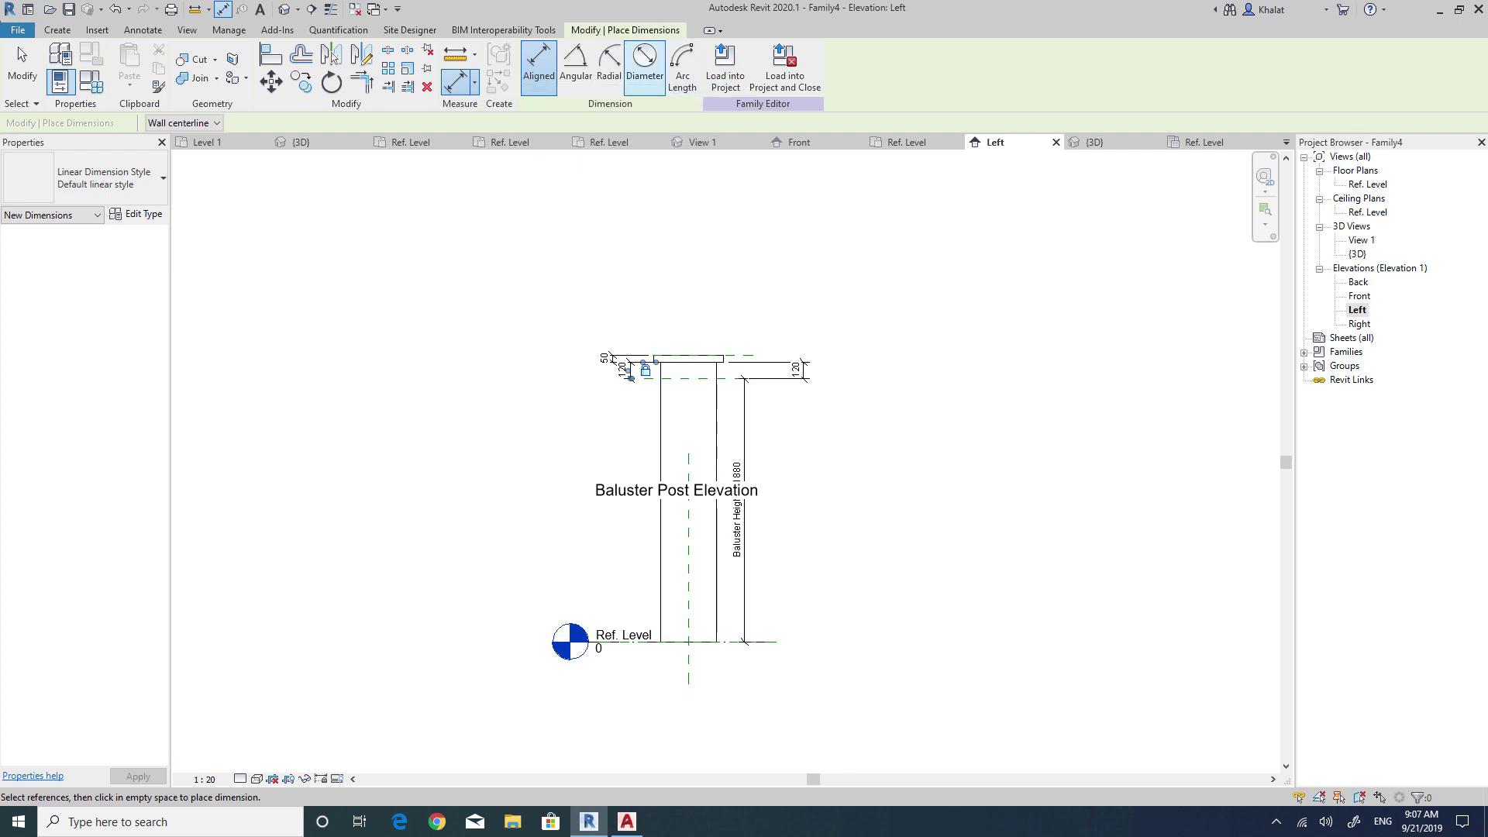
Save the family as 'Posts' and load it into Project1.rvt.
click(69, 9)
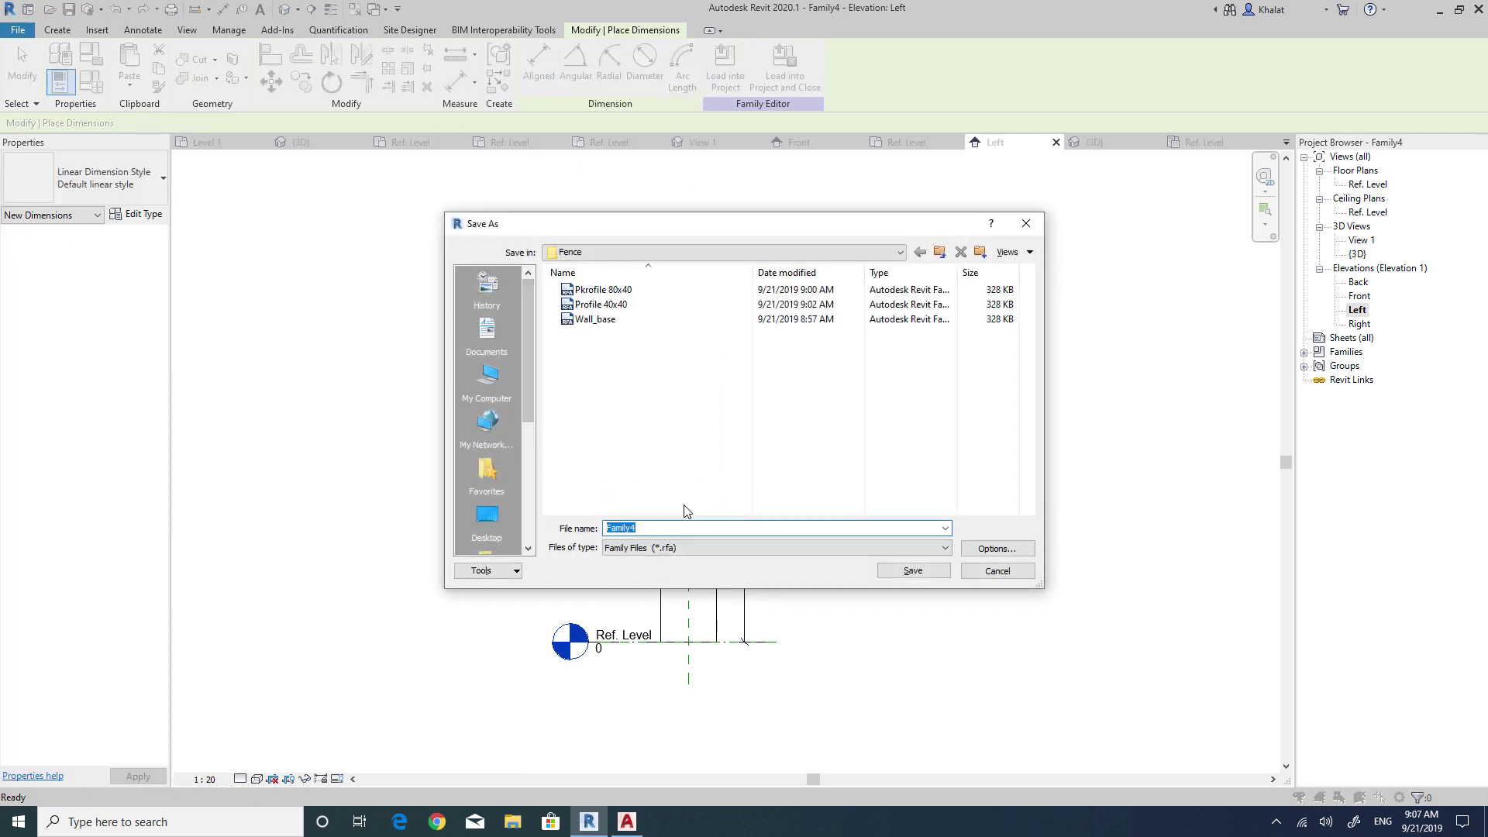
text(Posts)
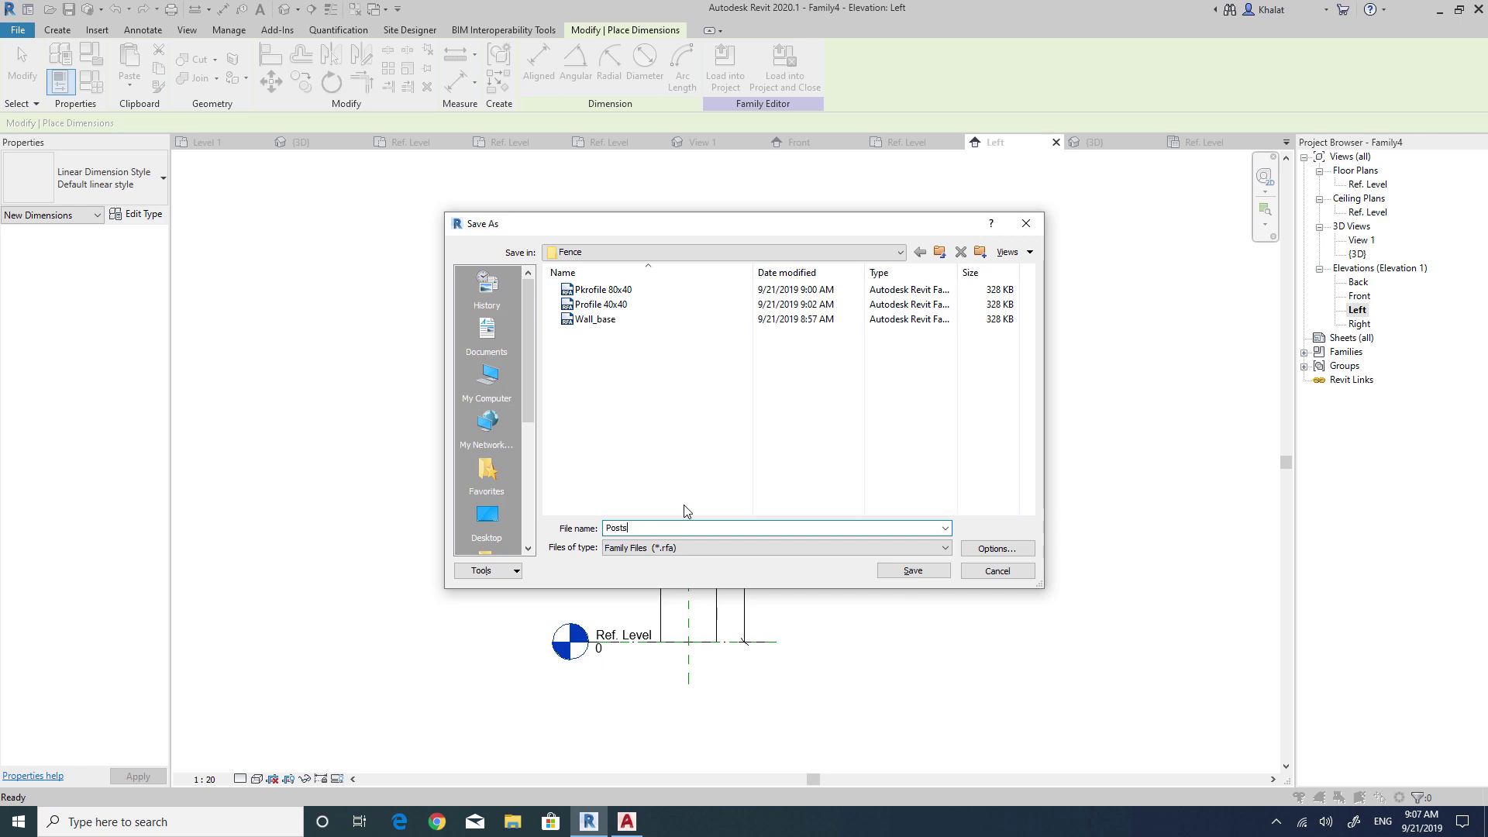
click(913, 571)
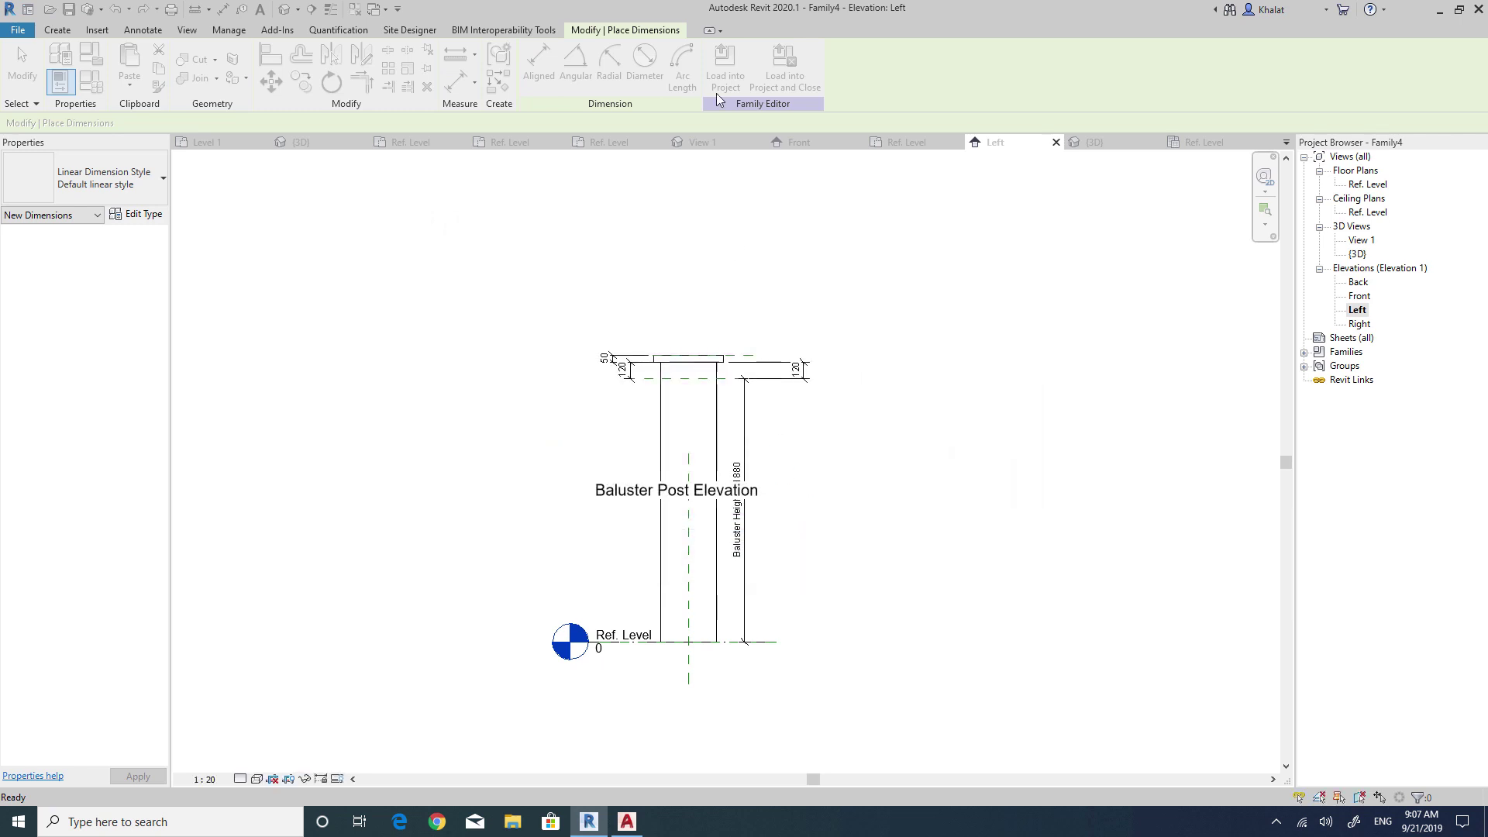
click(731, 86)
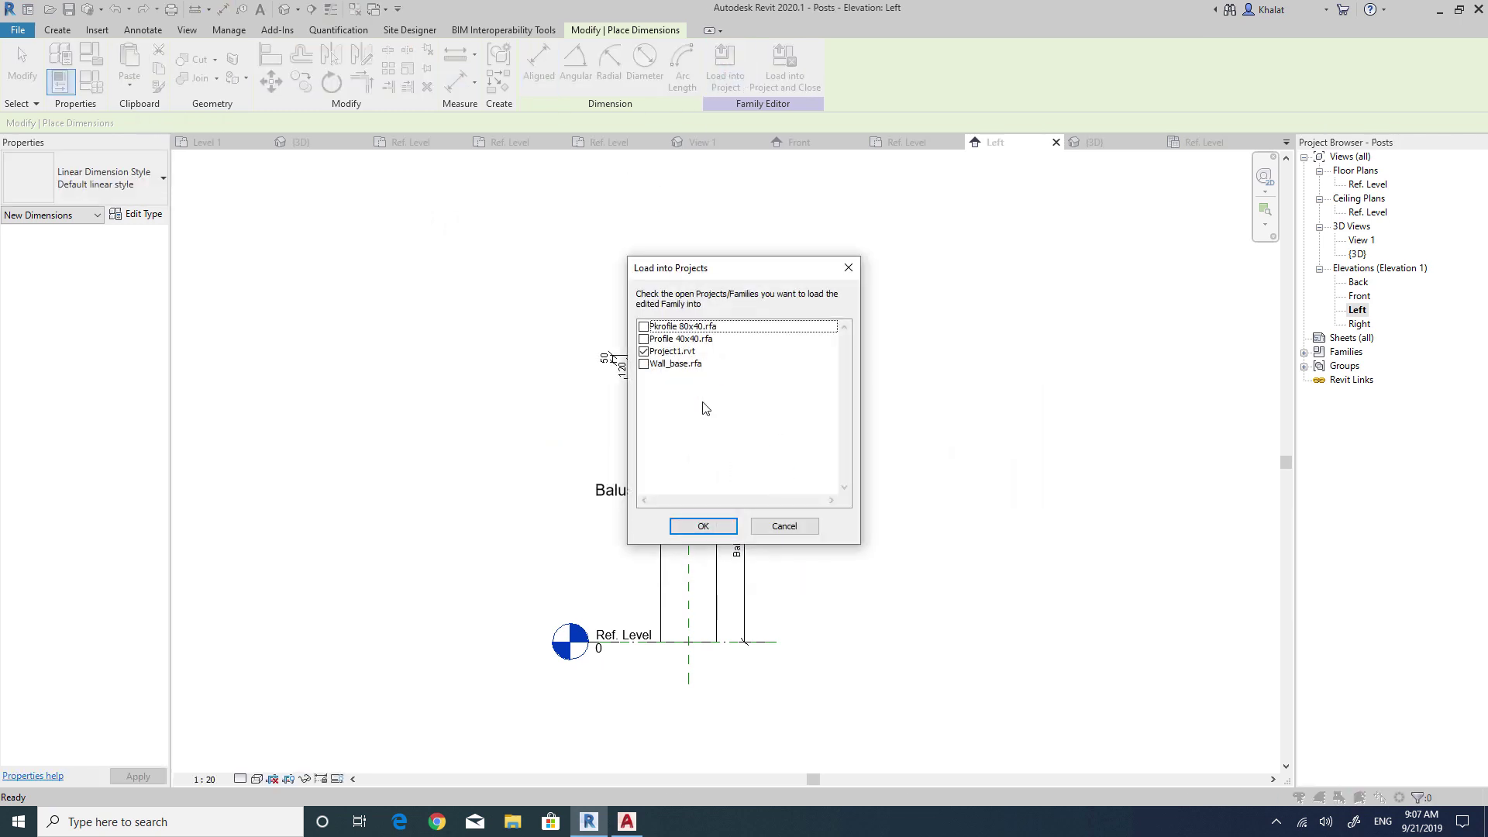
click(703, 525)
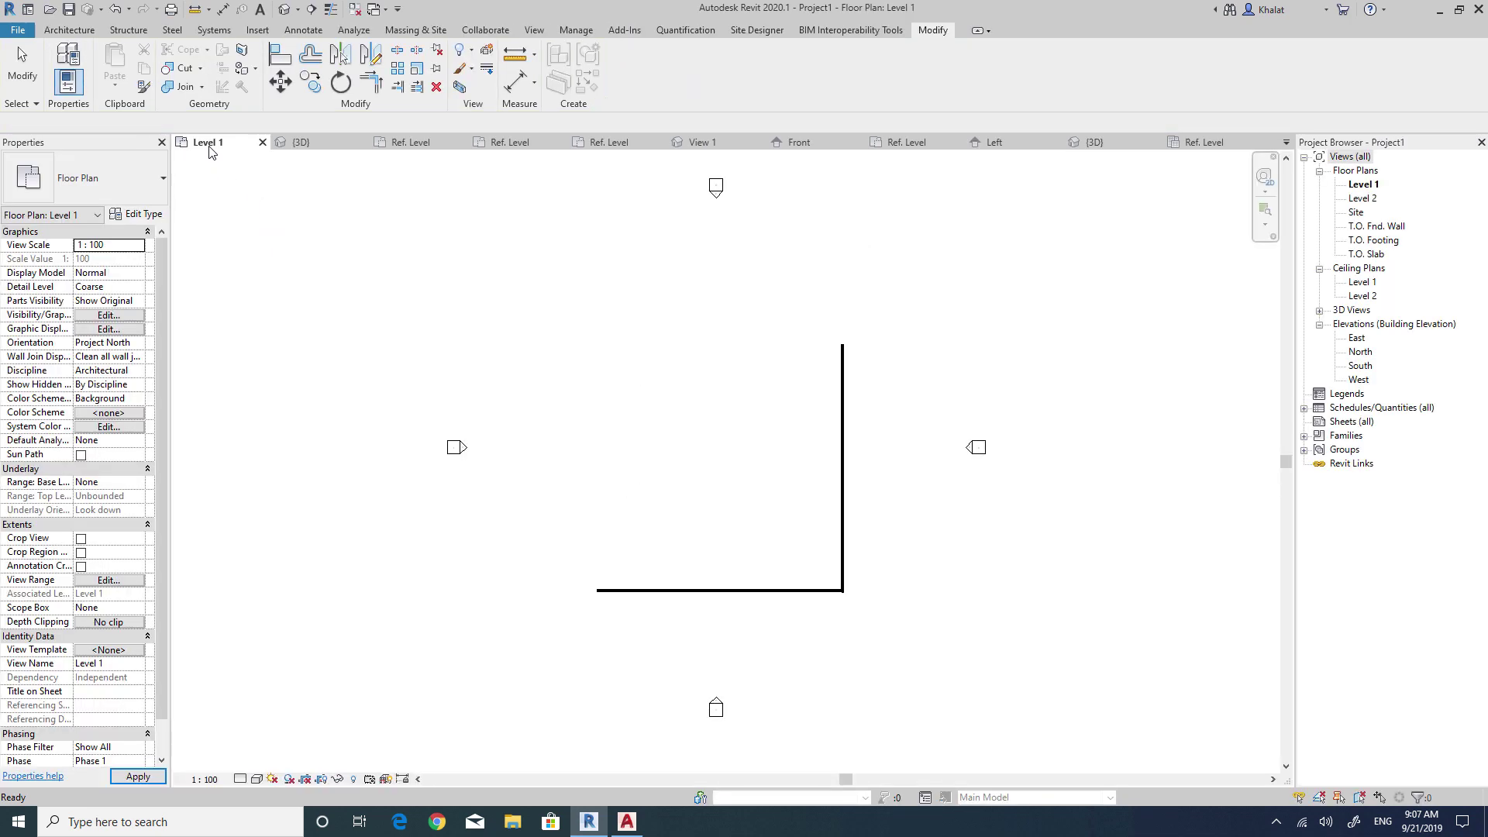
Remove the railing's glazed panel and use Posts : Posts for regular balusters.
click(286, 9)
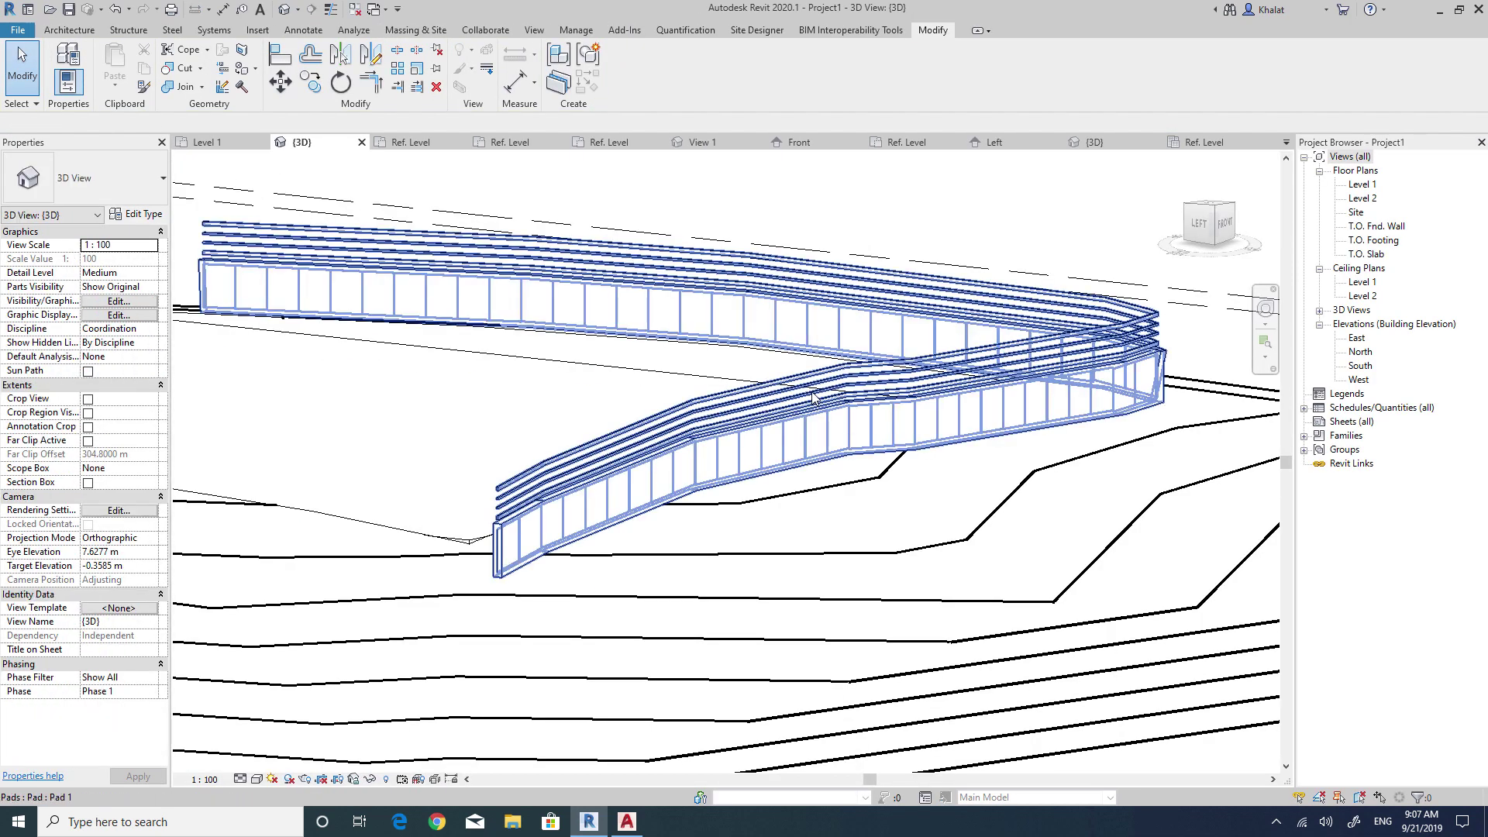
click(813, 407)
click(139, 214)
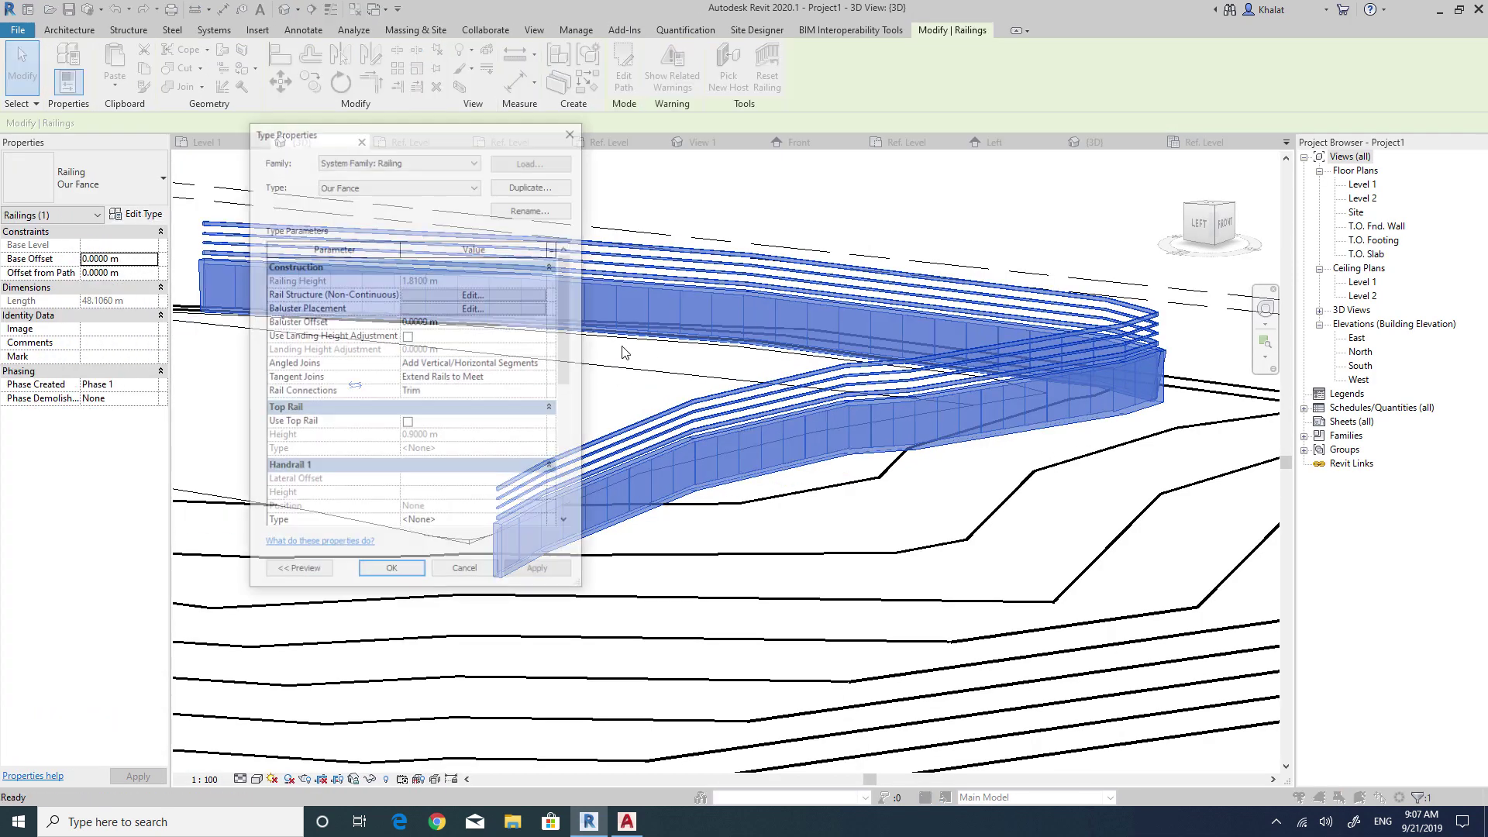
click(465, 308)
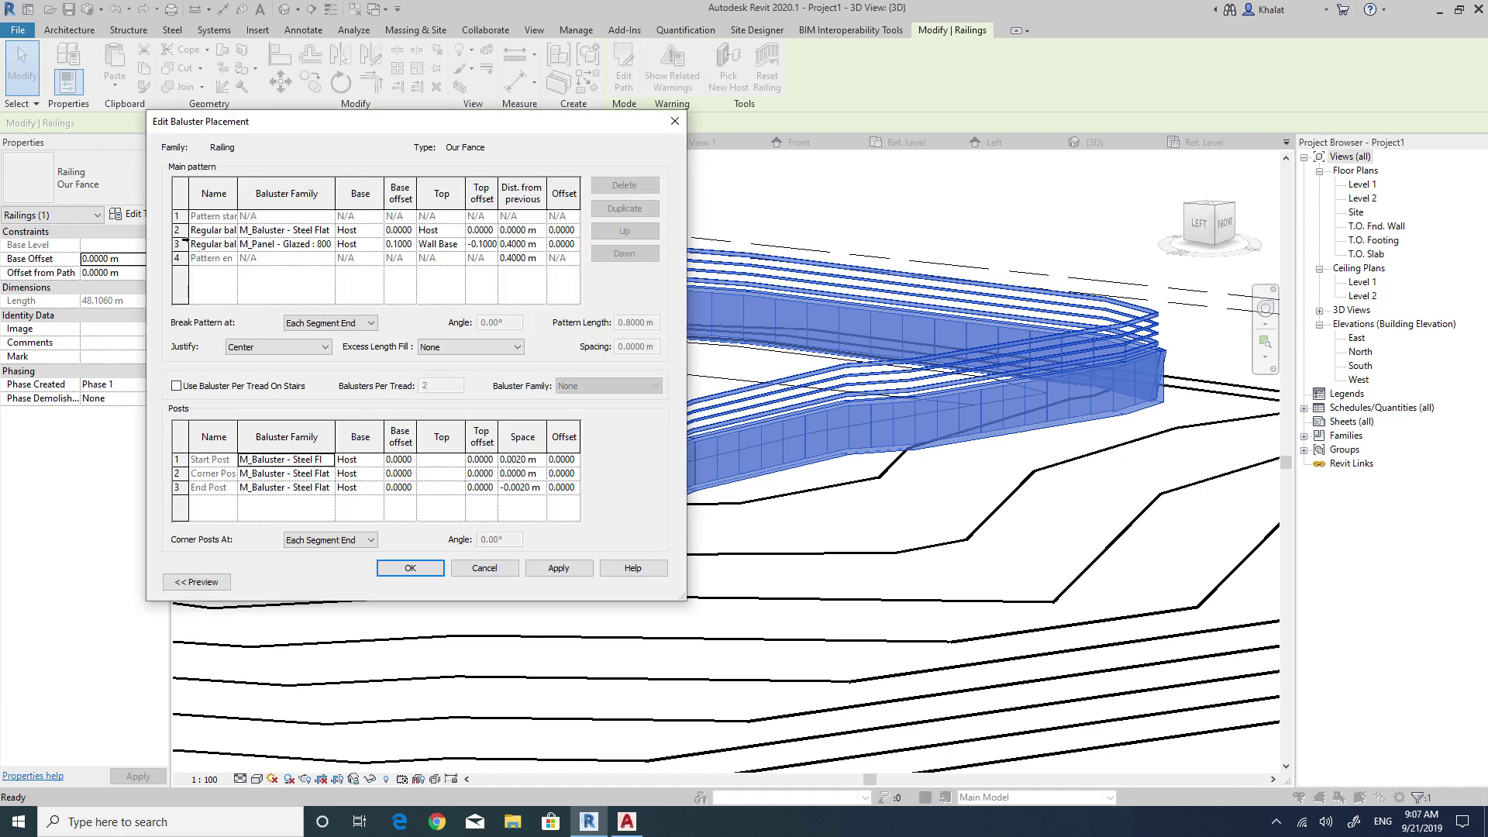
click(184, 241)
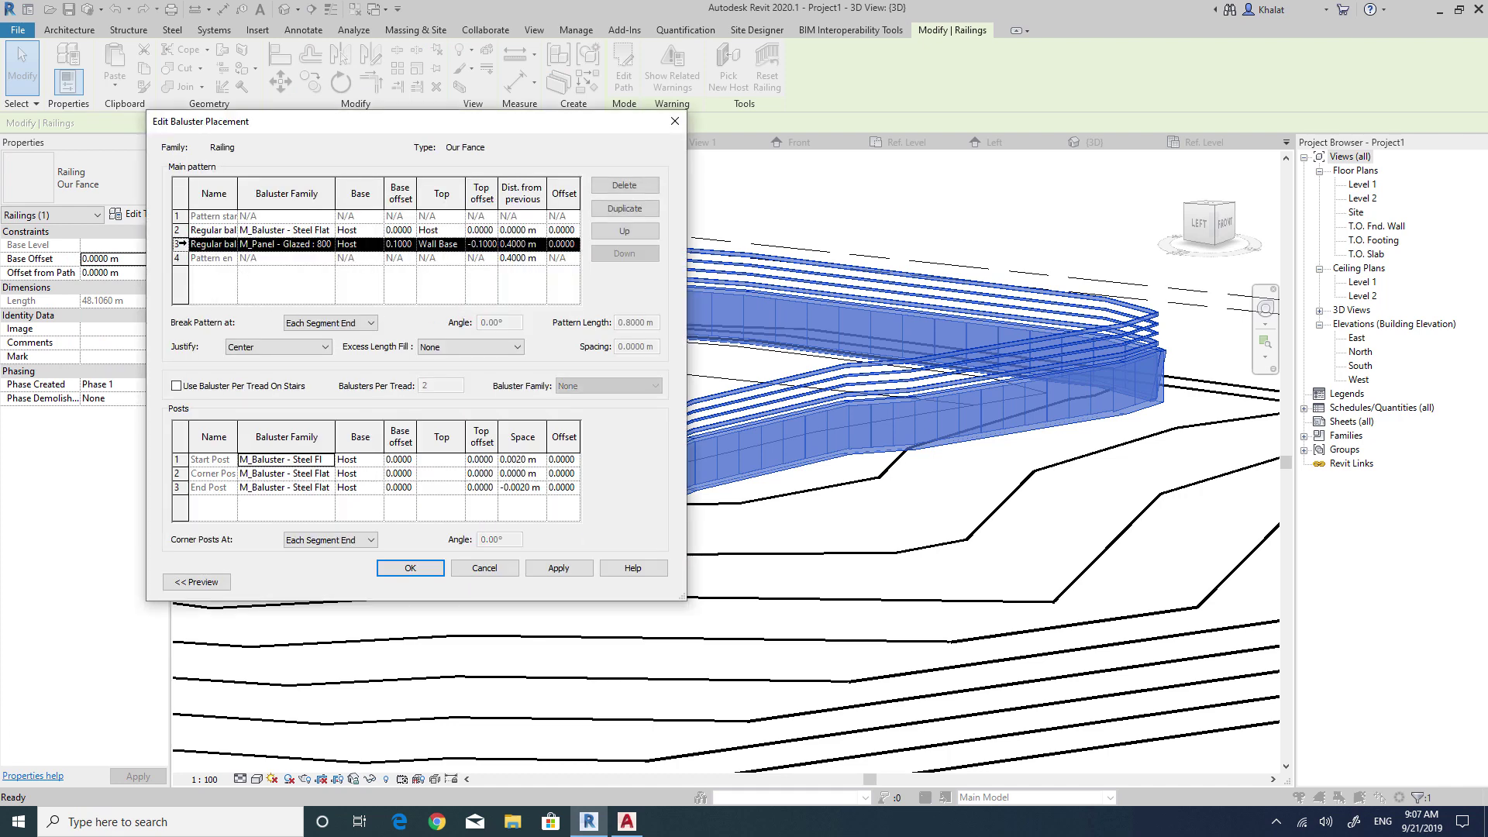
click(621, 187)
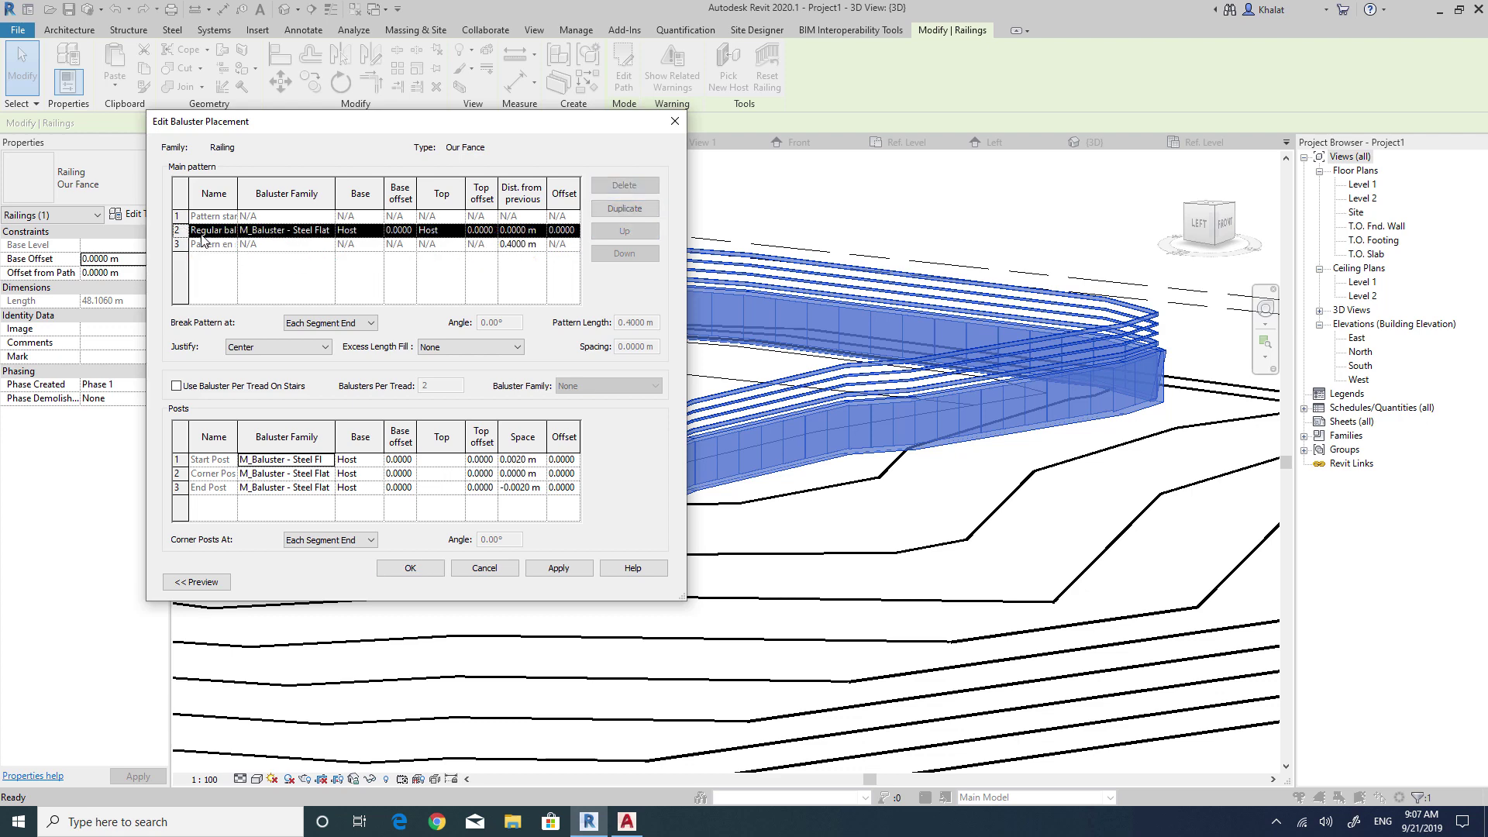
click(308, 235)
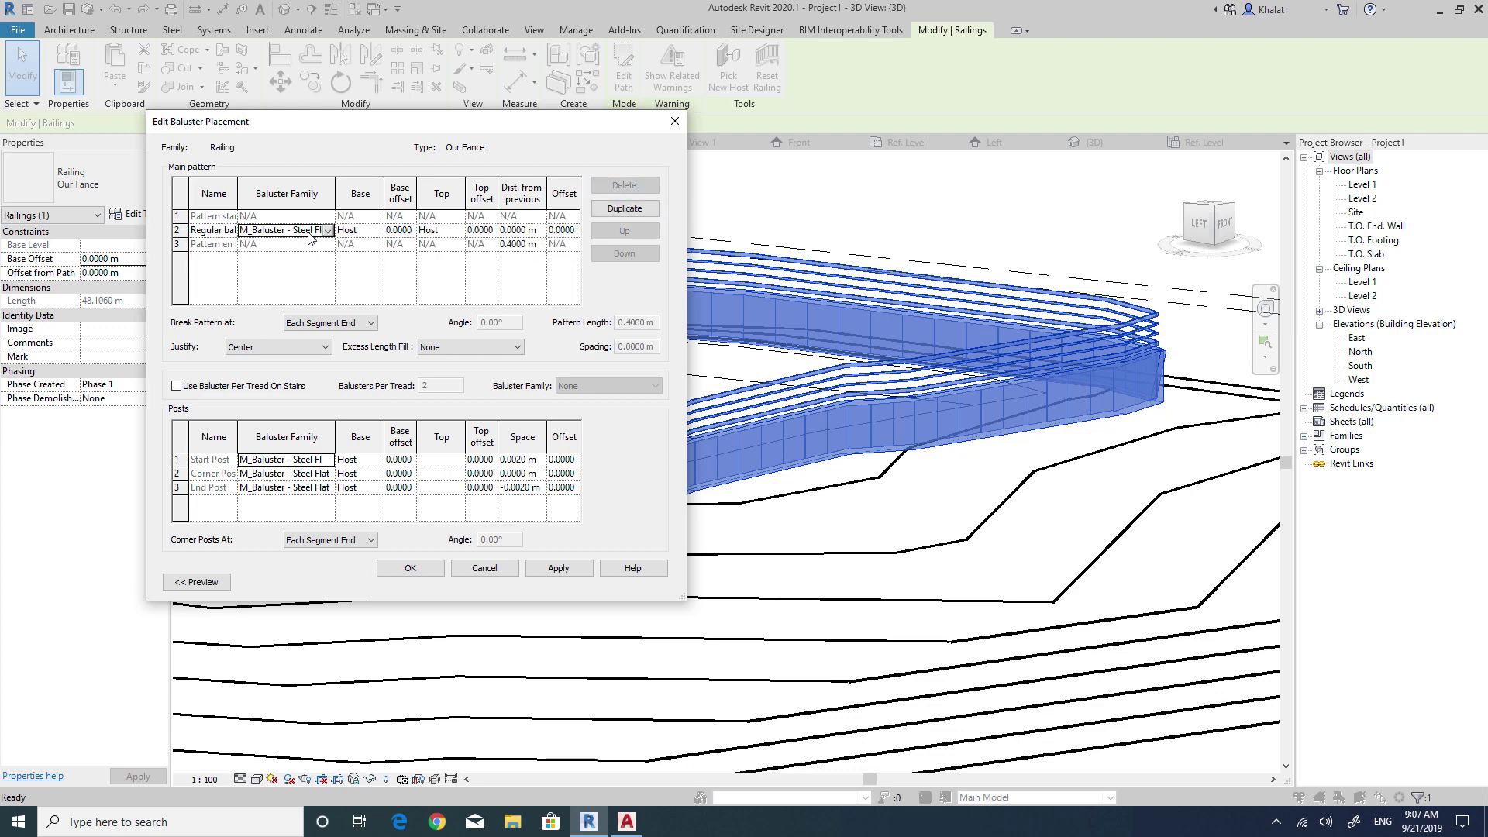
click(329, 233)
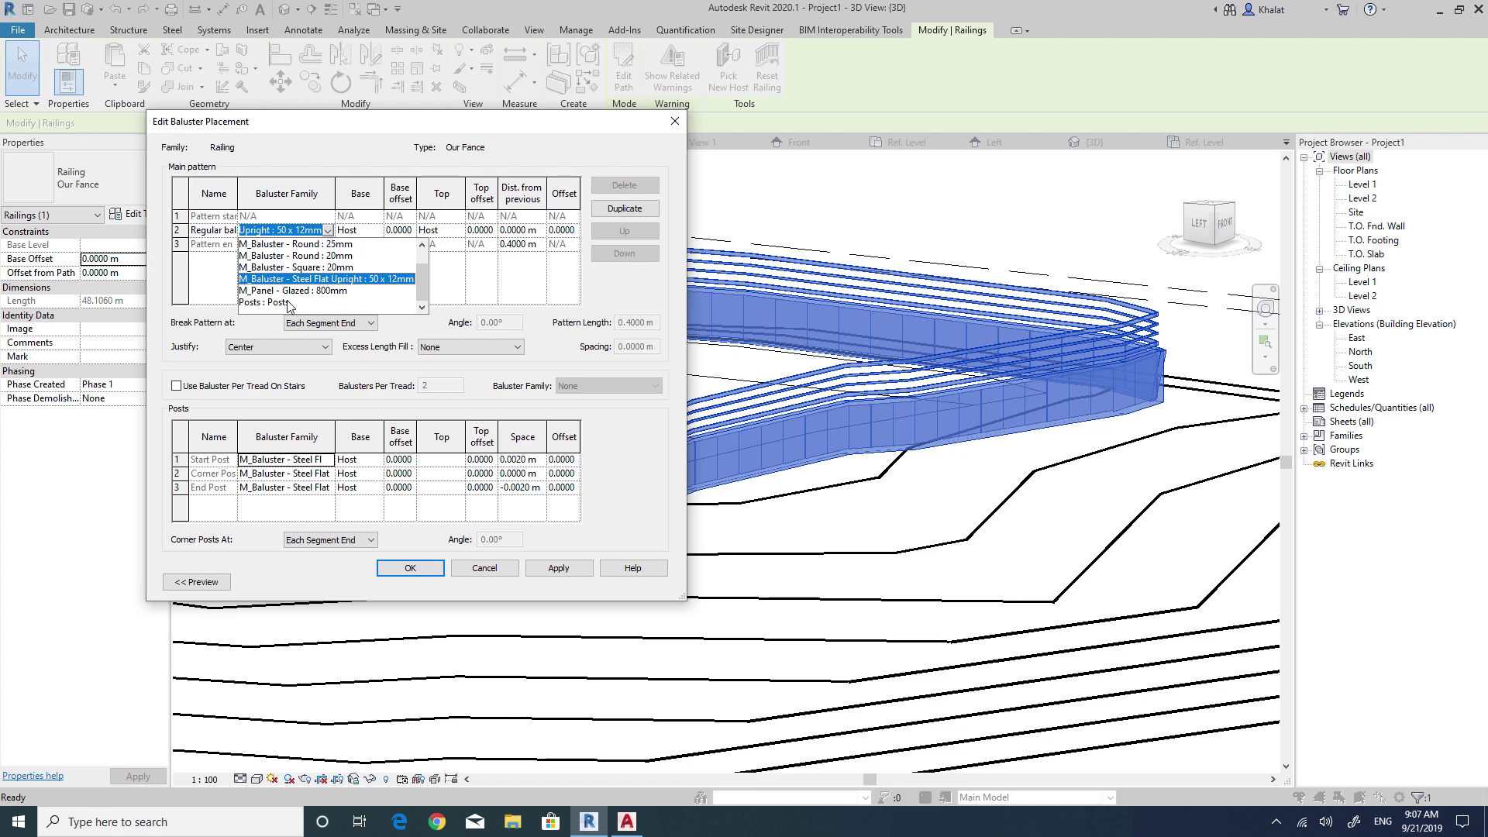
click(275, 303)
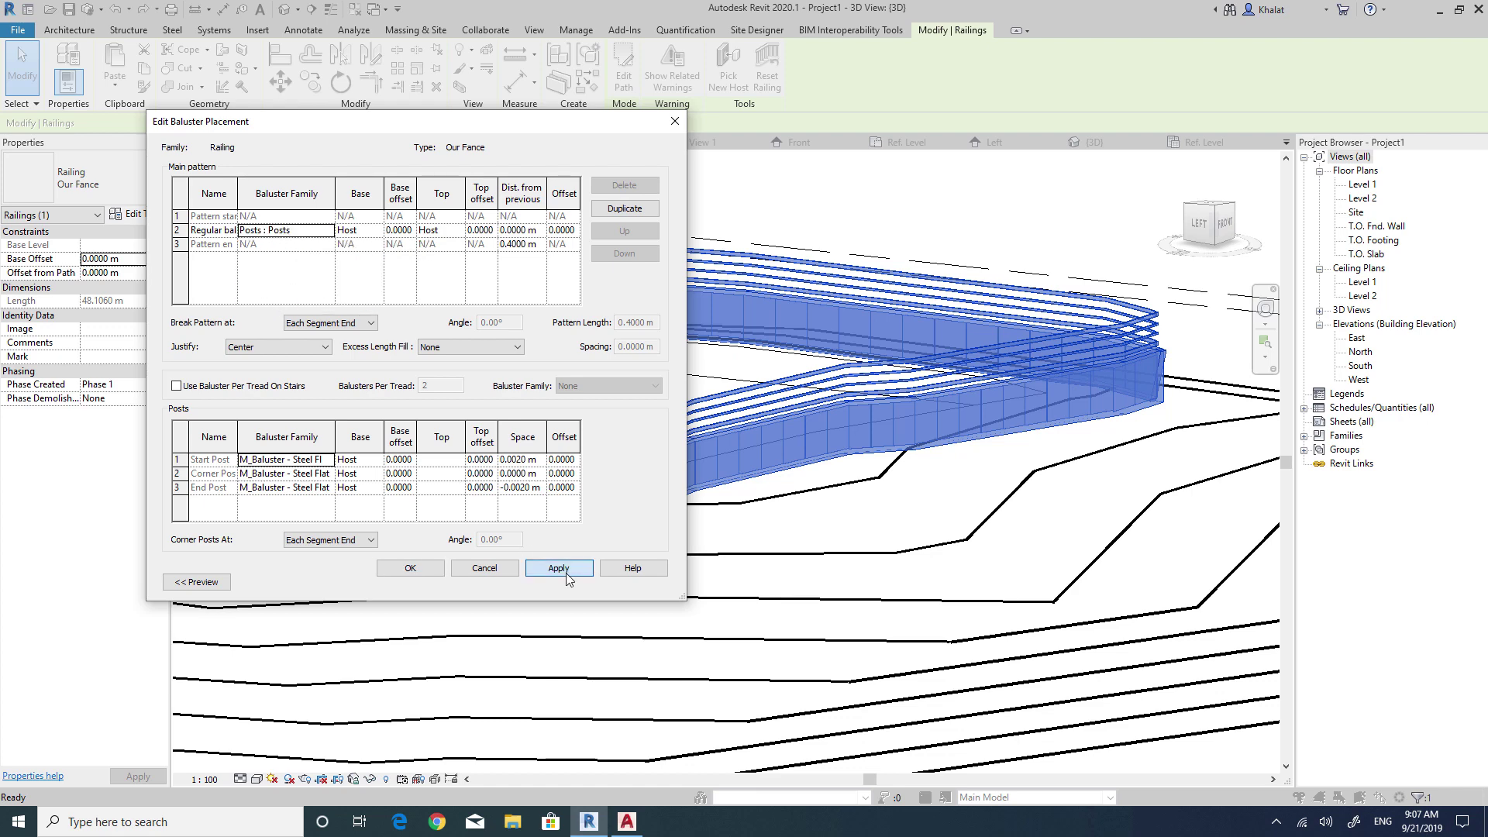
click(513, 571)
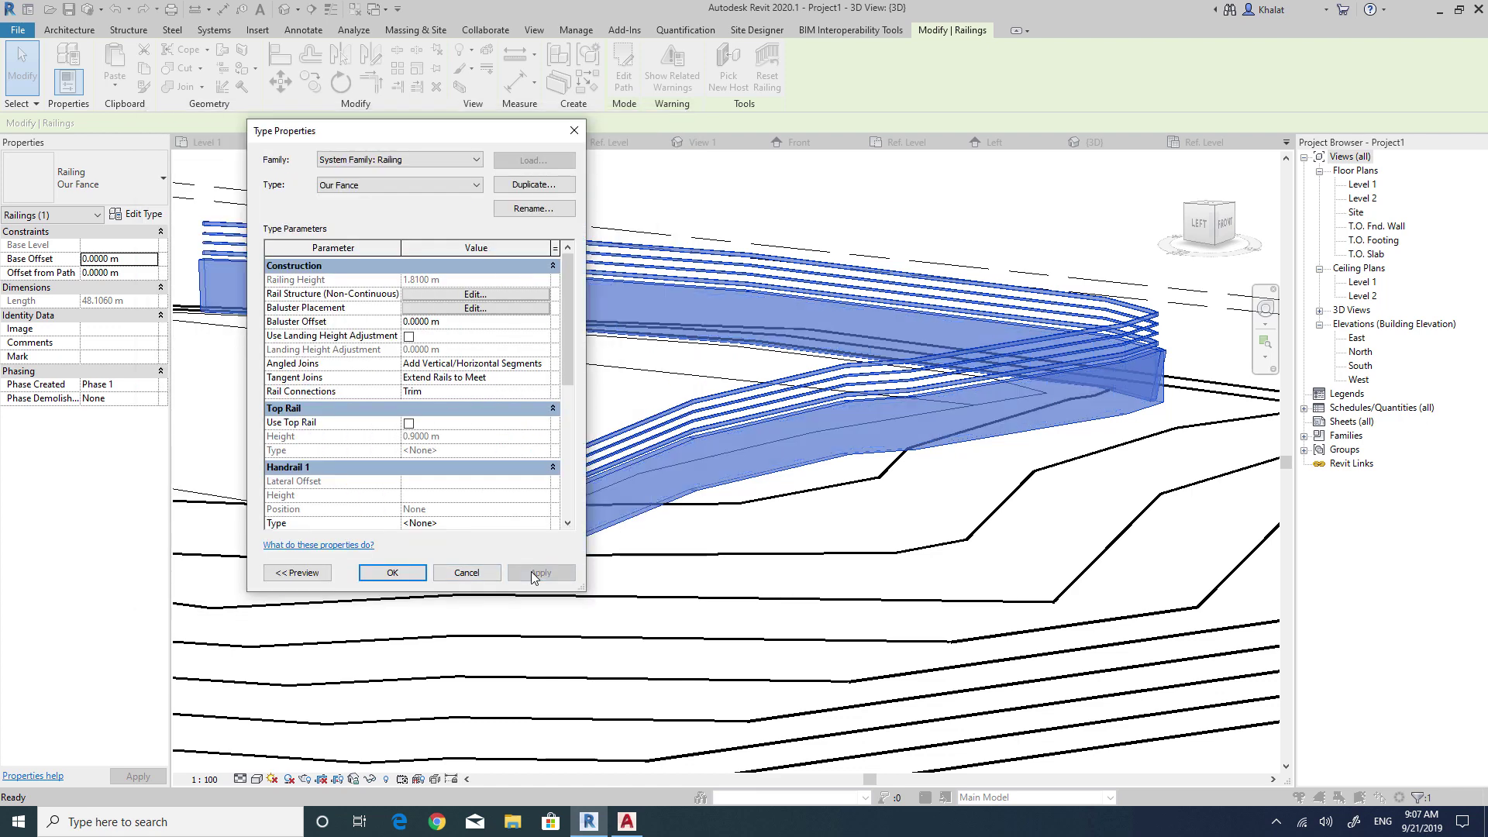
Justify the pattern Spread Pattern To Fit and use Posts : Posts for start, corner, end posts.
click(490, 309)
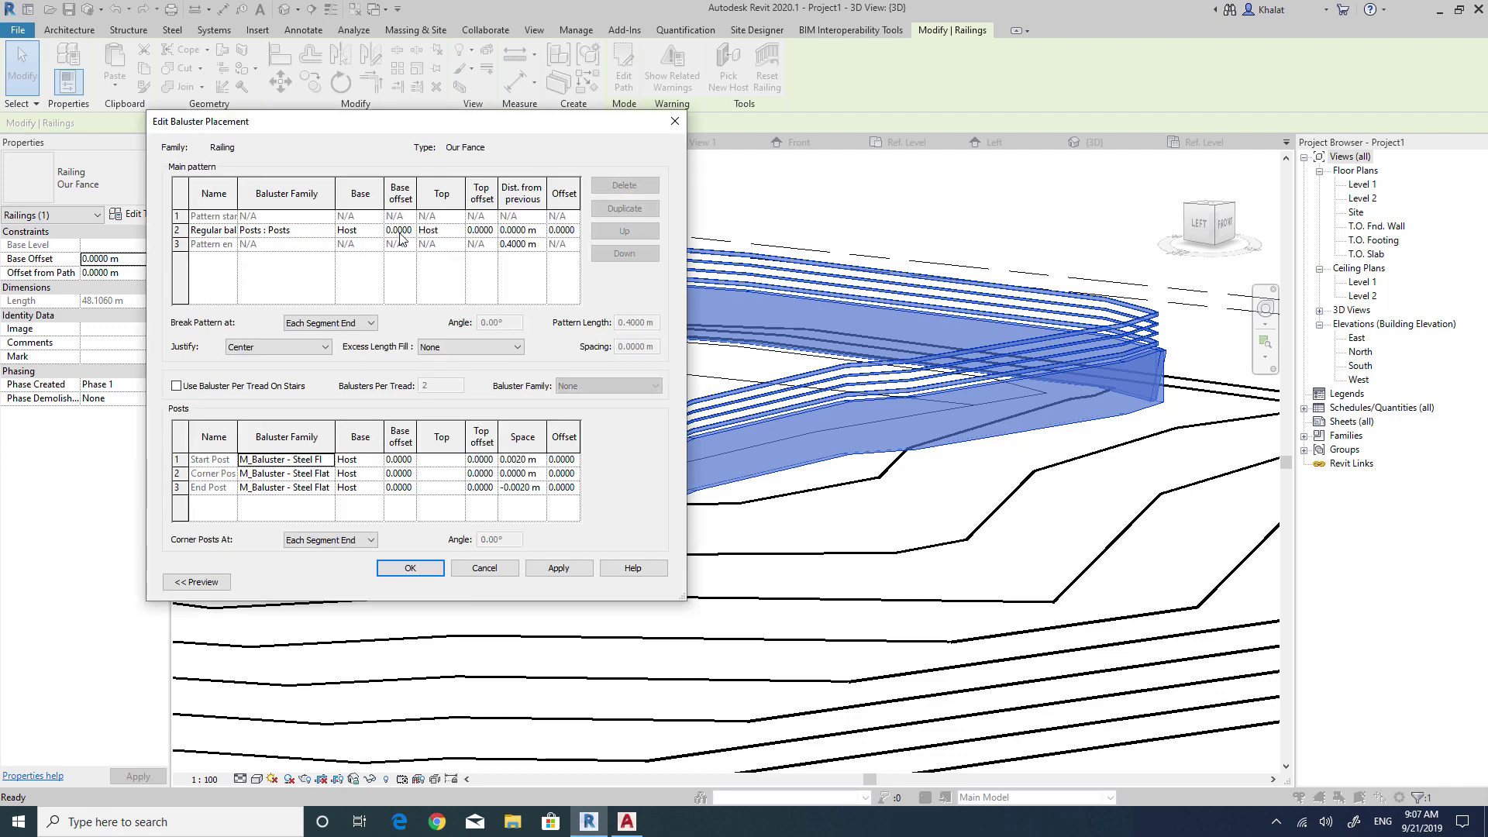
click(315, 350)
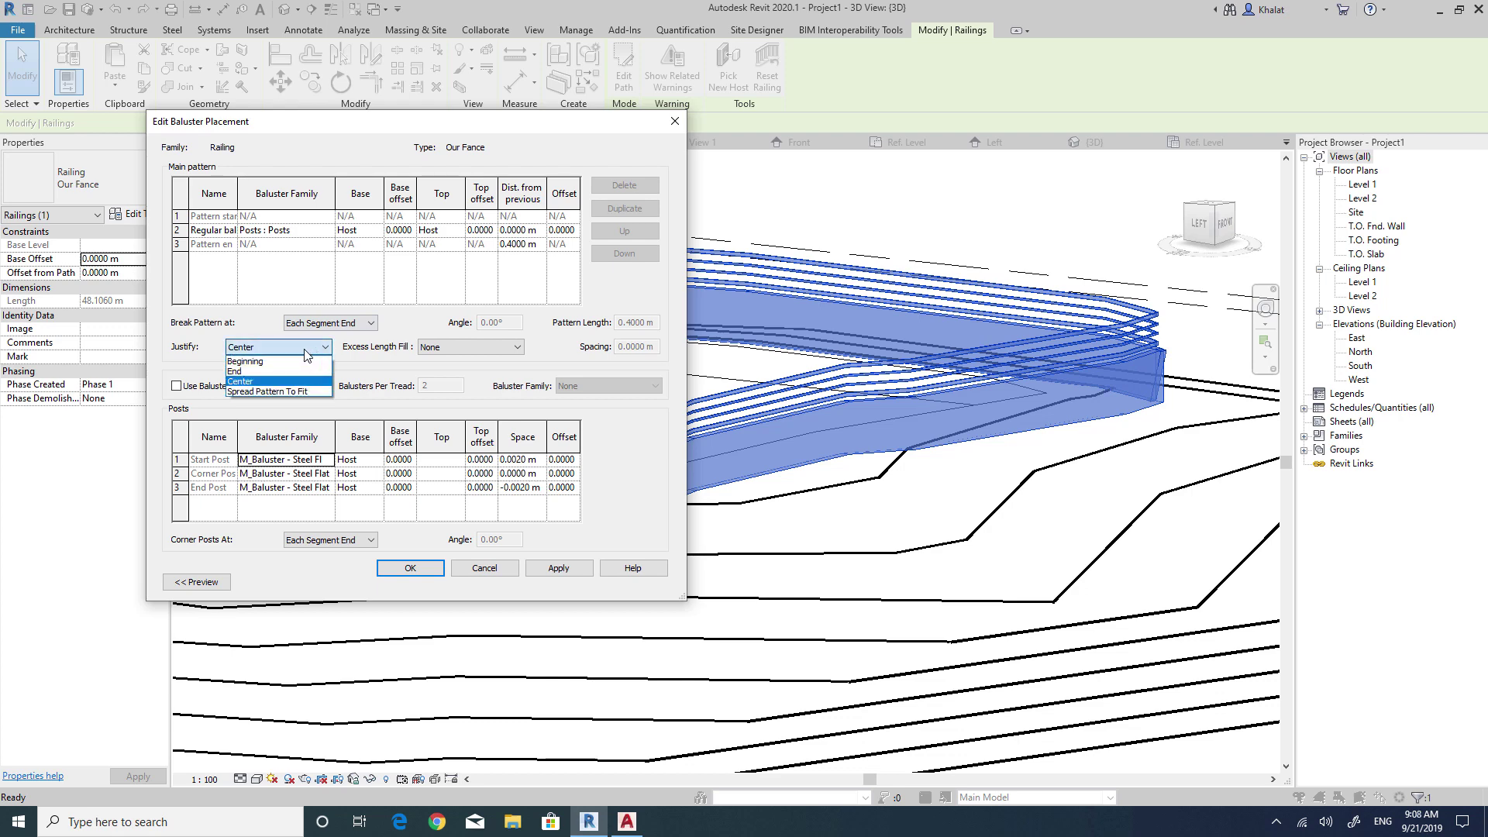
click(286, 394)
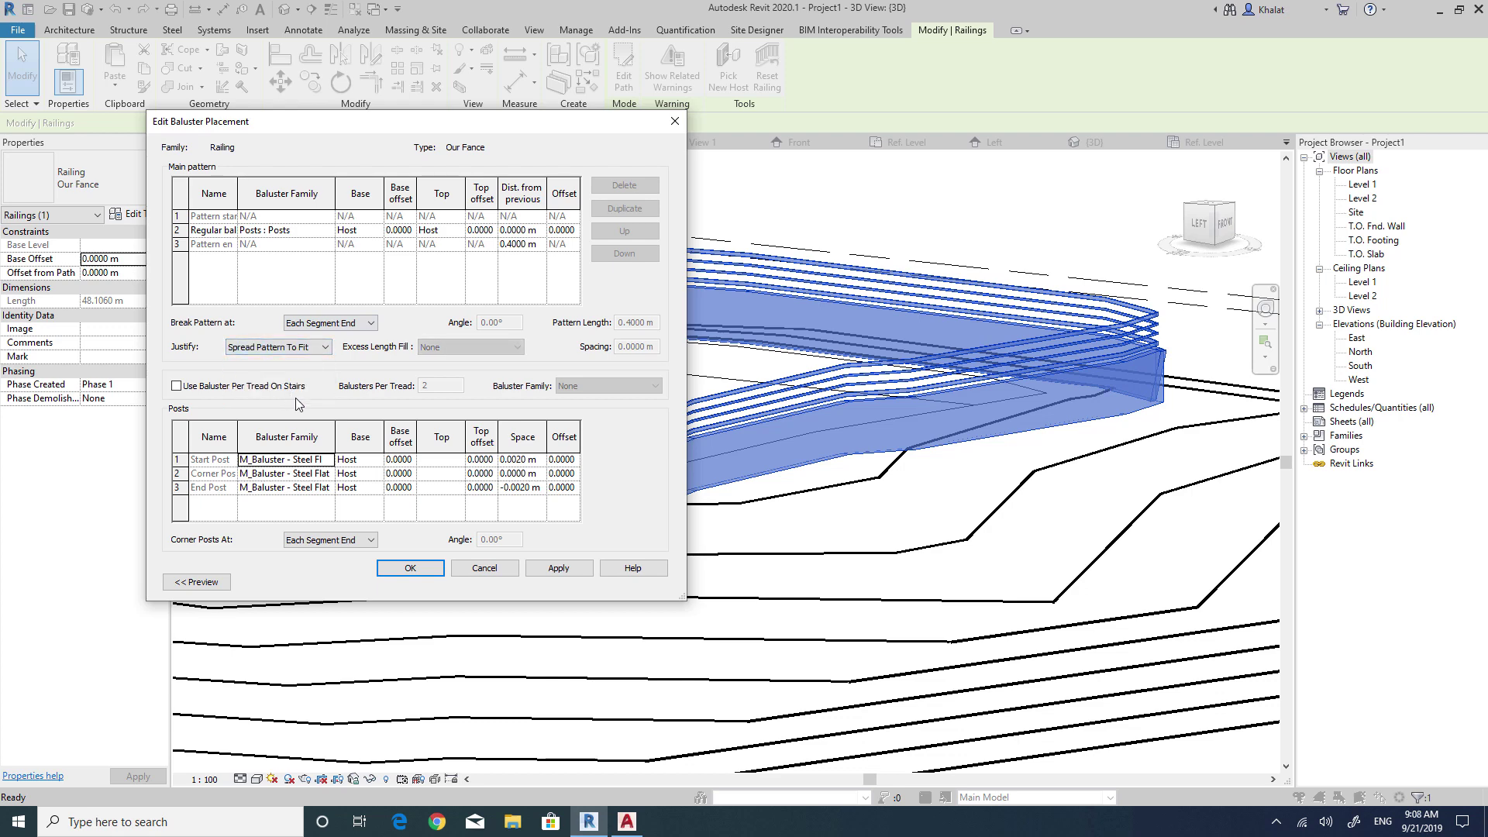
click(326, 462)
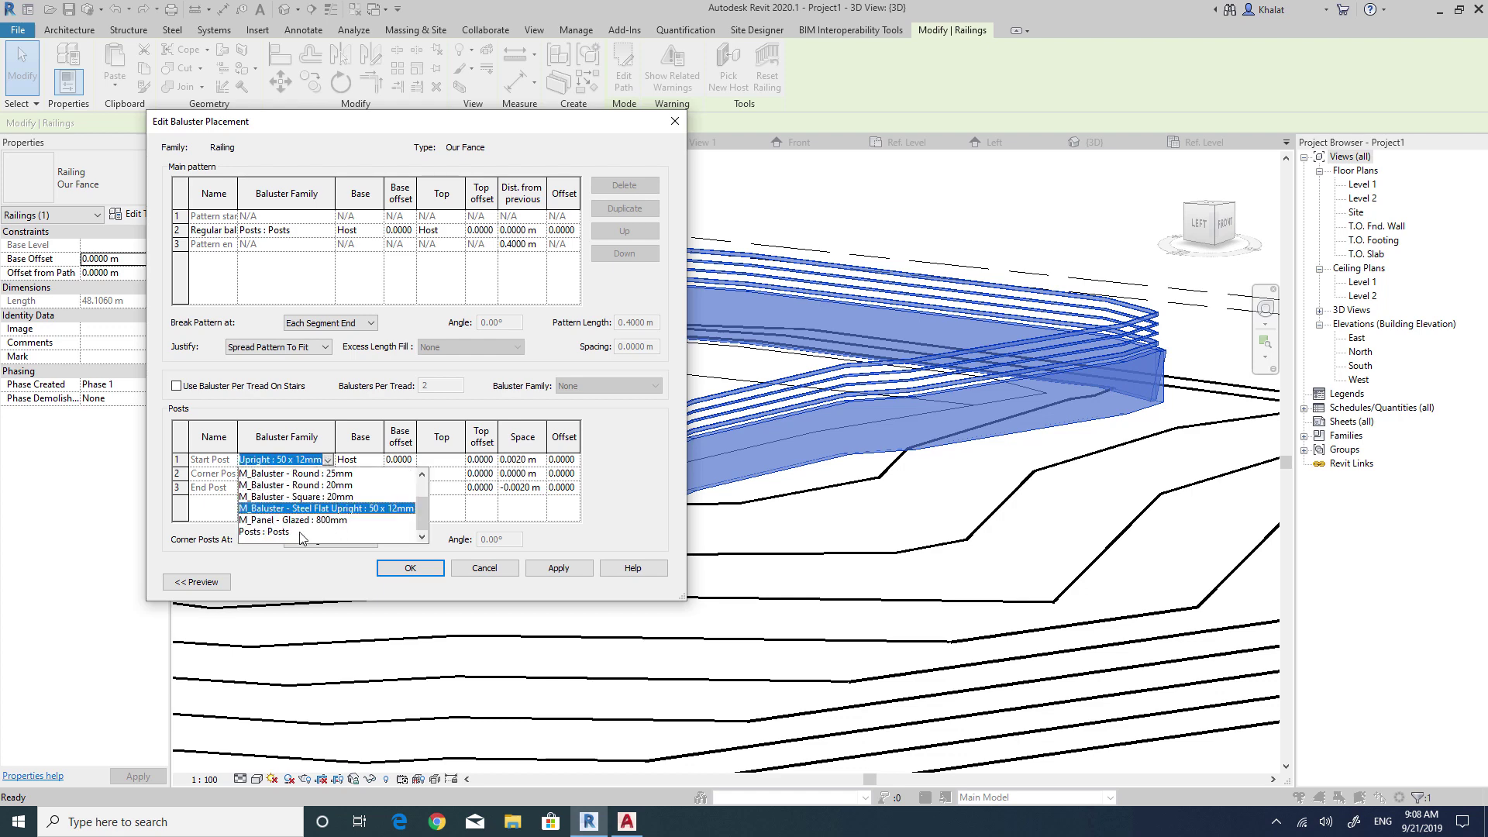
click(301, 533)
click(329, 473)
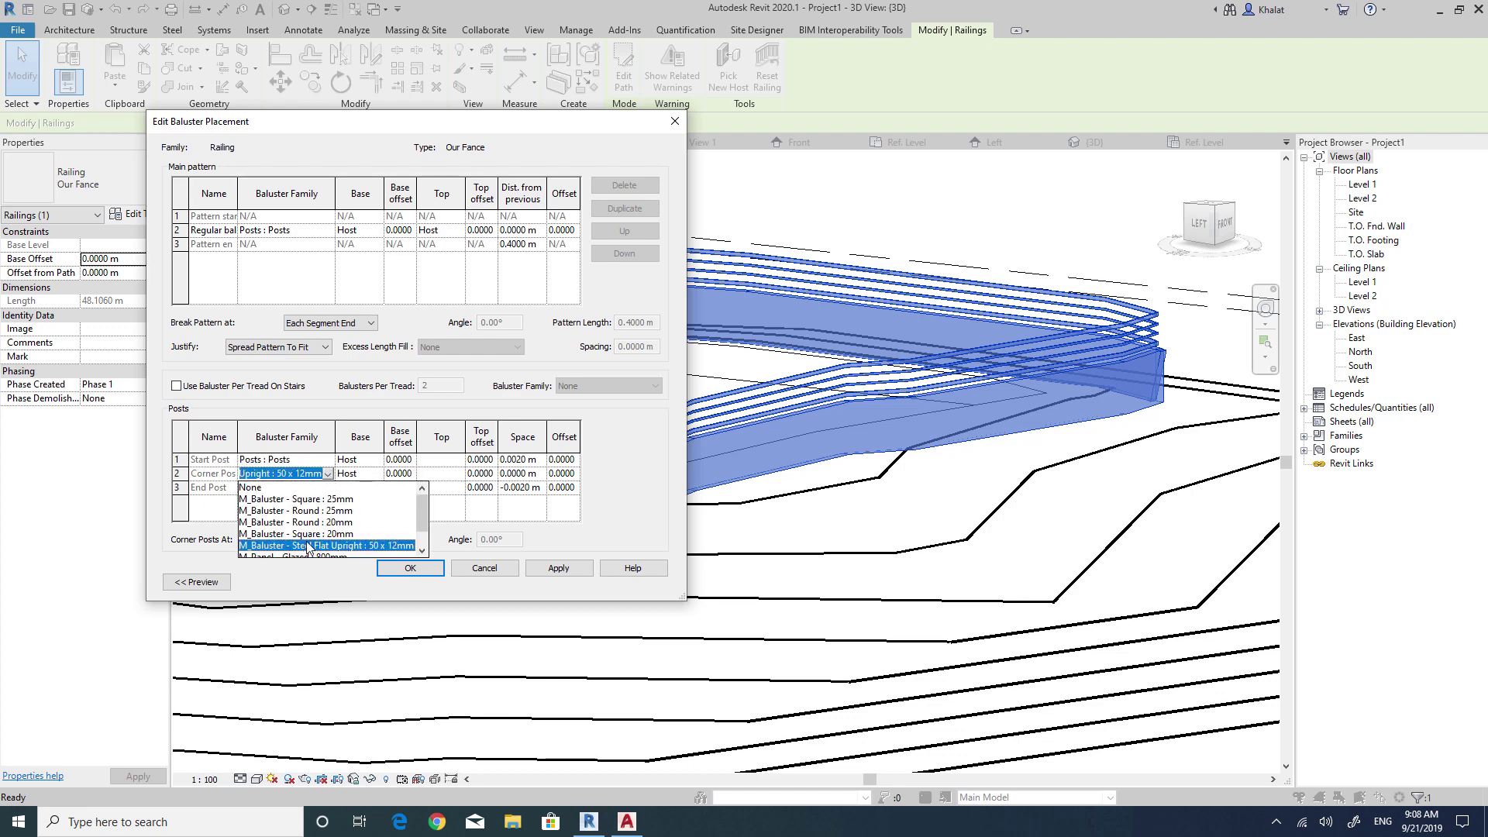
click(308, 543)
click(328, 487)
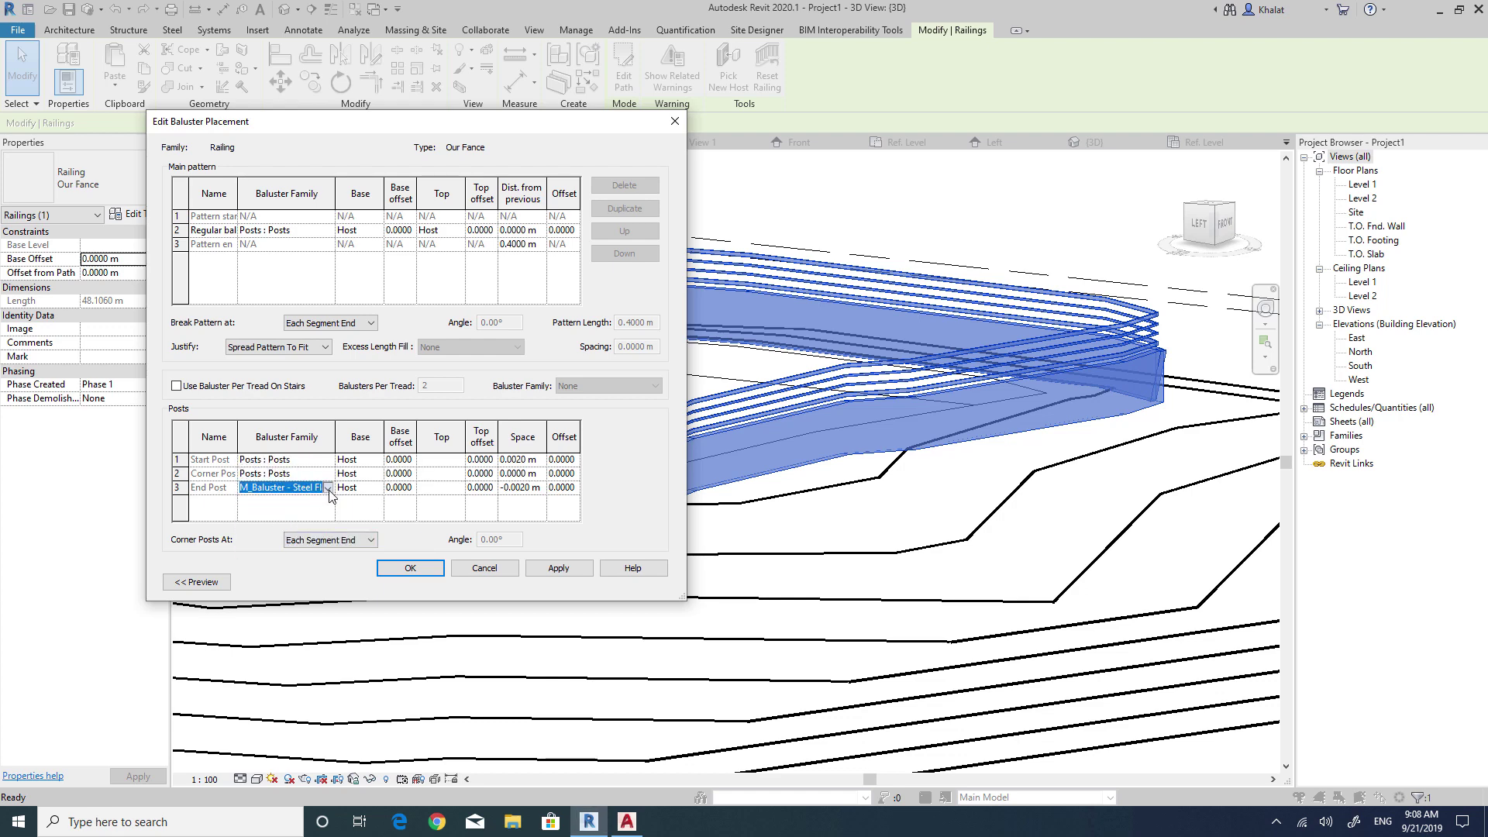
click(329, 493)
click(295, 571)
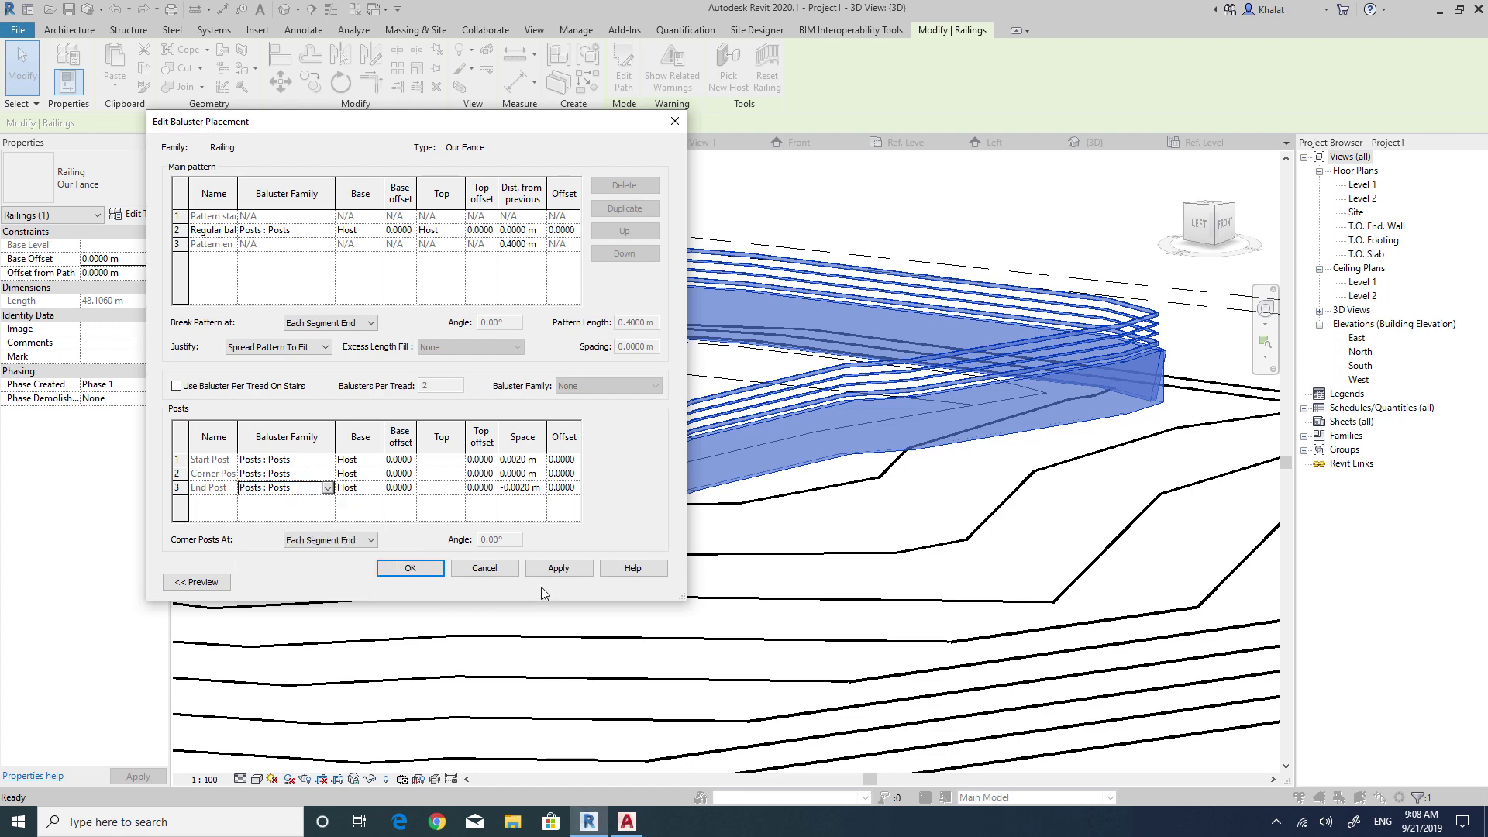
click(435, 572)
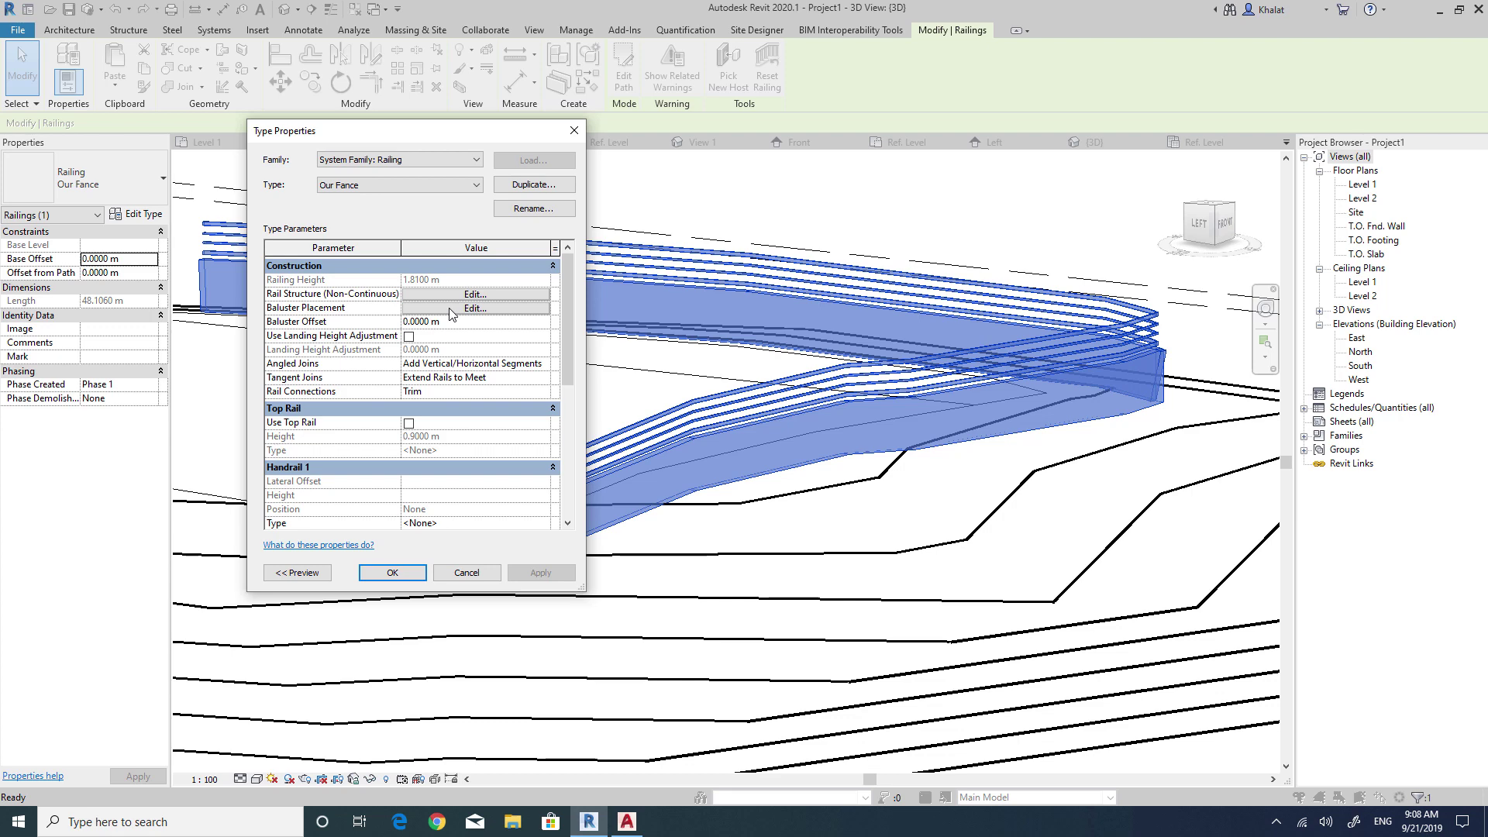
Attach the regular baluster tops to Profile 80x40 2 and apply the change.
click(483, 308)
drag(430, 124, 485, 125)
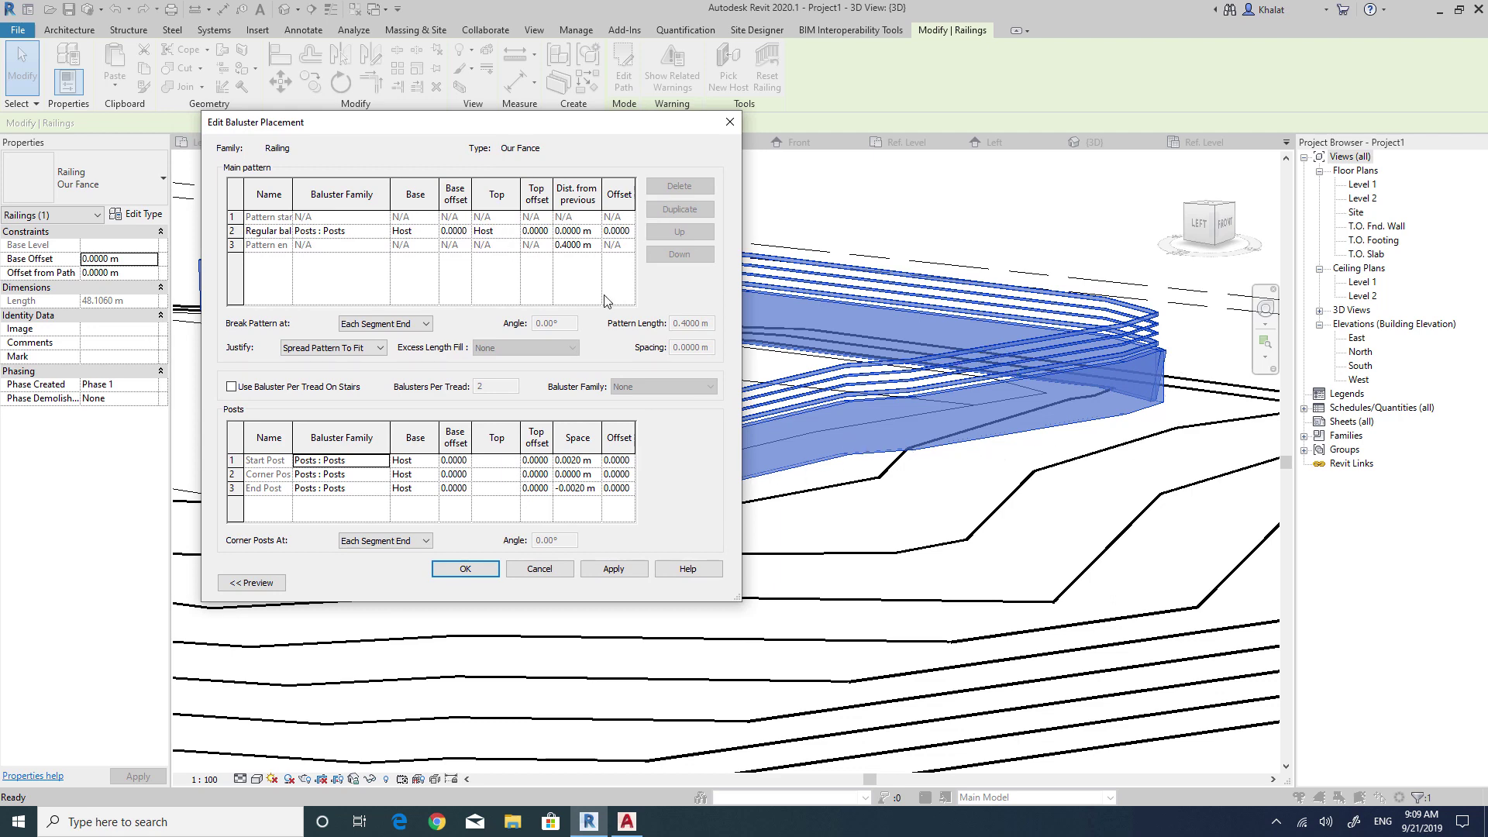
click(513, 232)
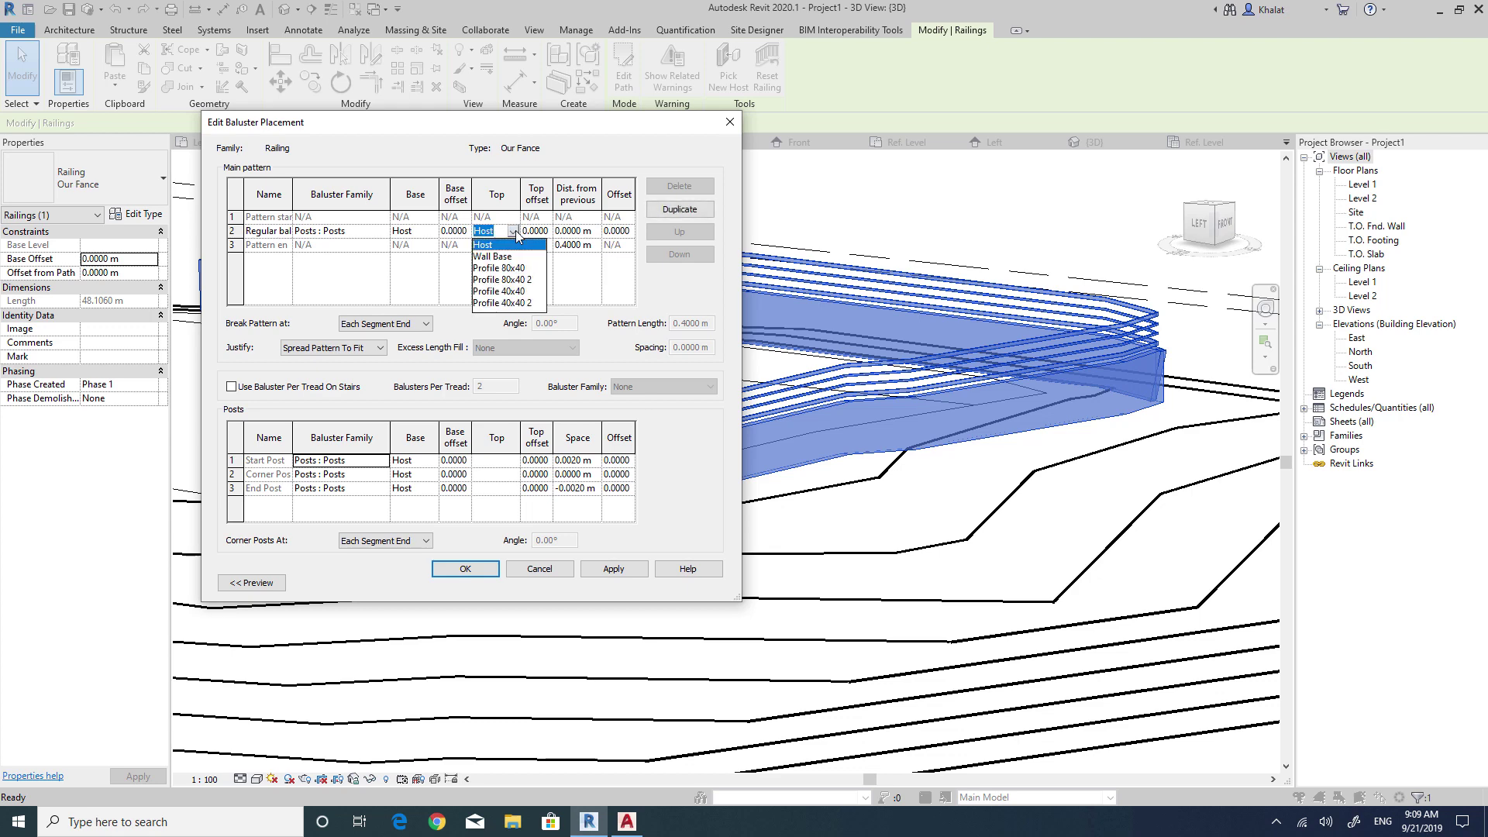
click(508, 279)
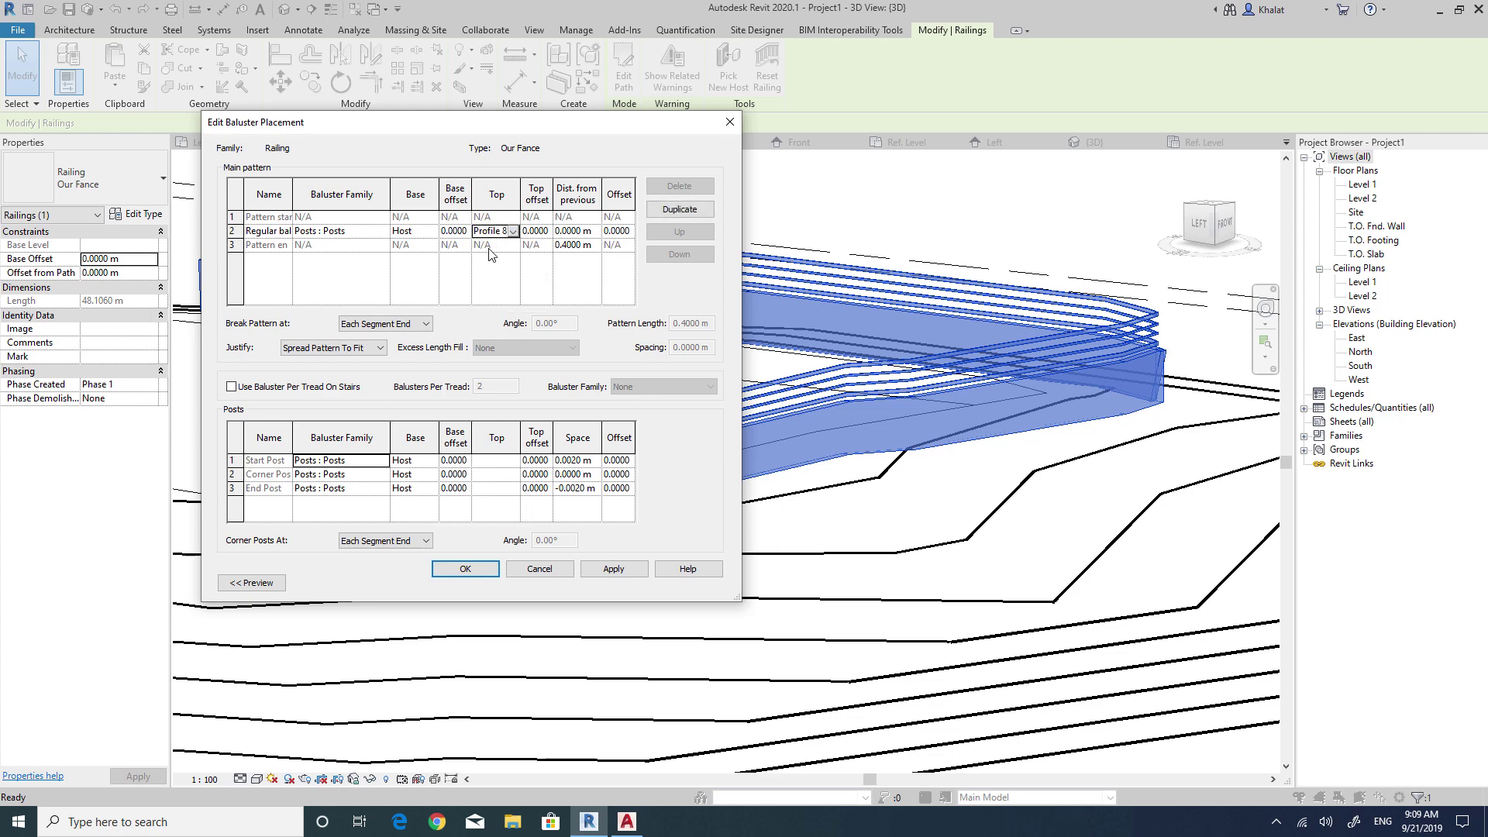
click(608, 576)
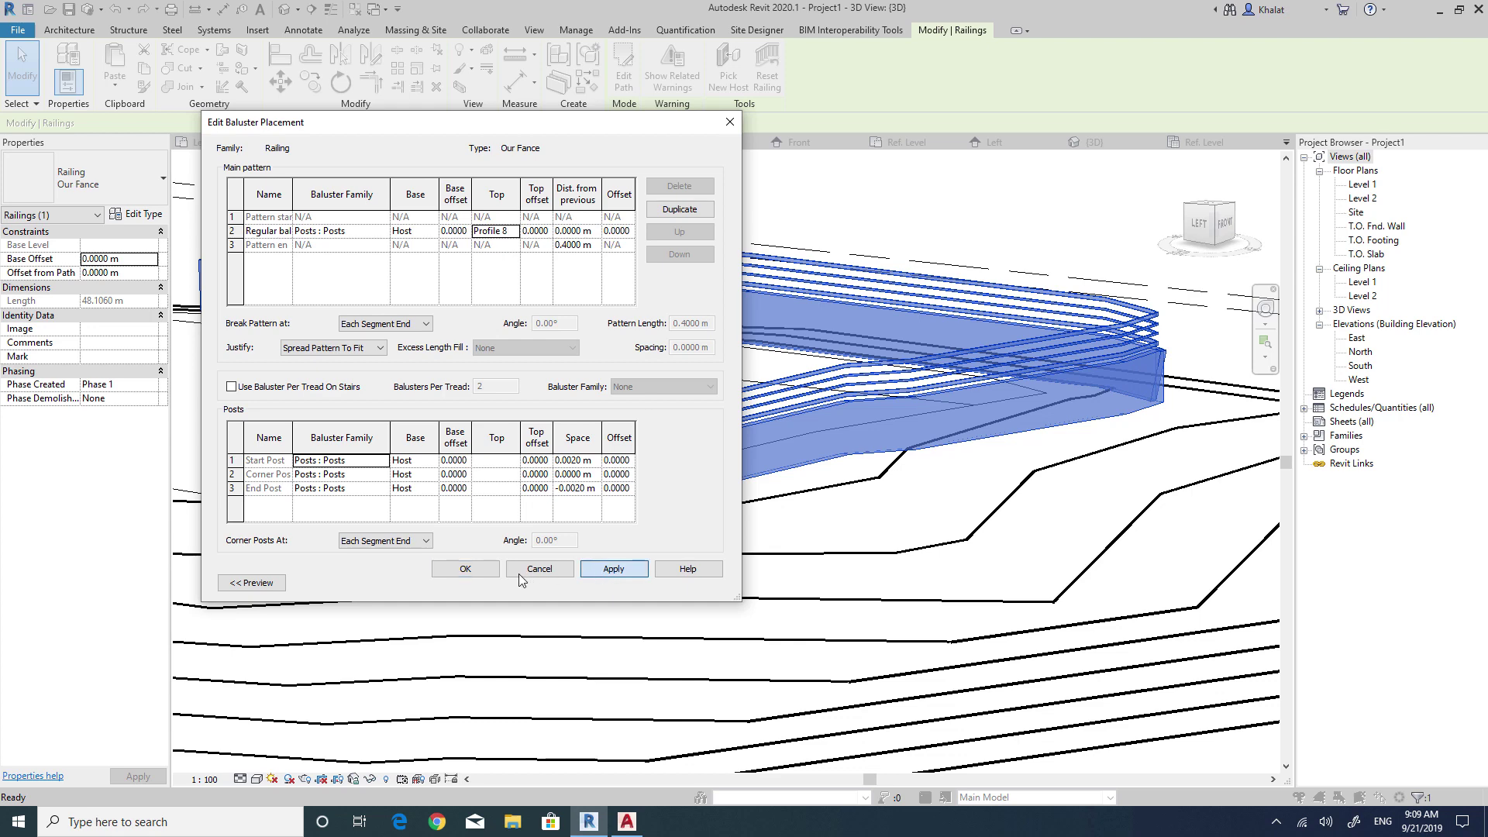
click(535, 573)
click(592, 575)
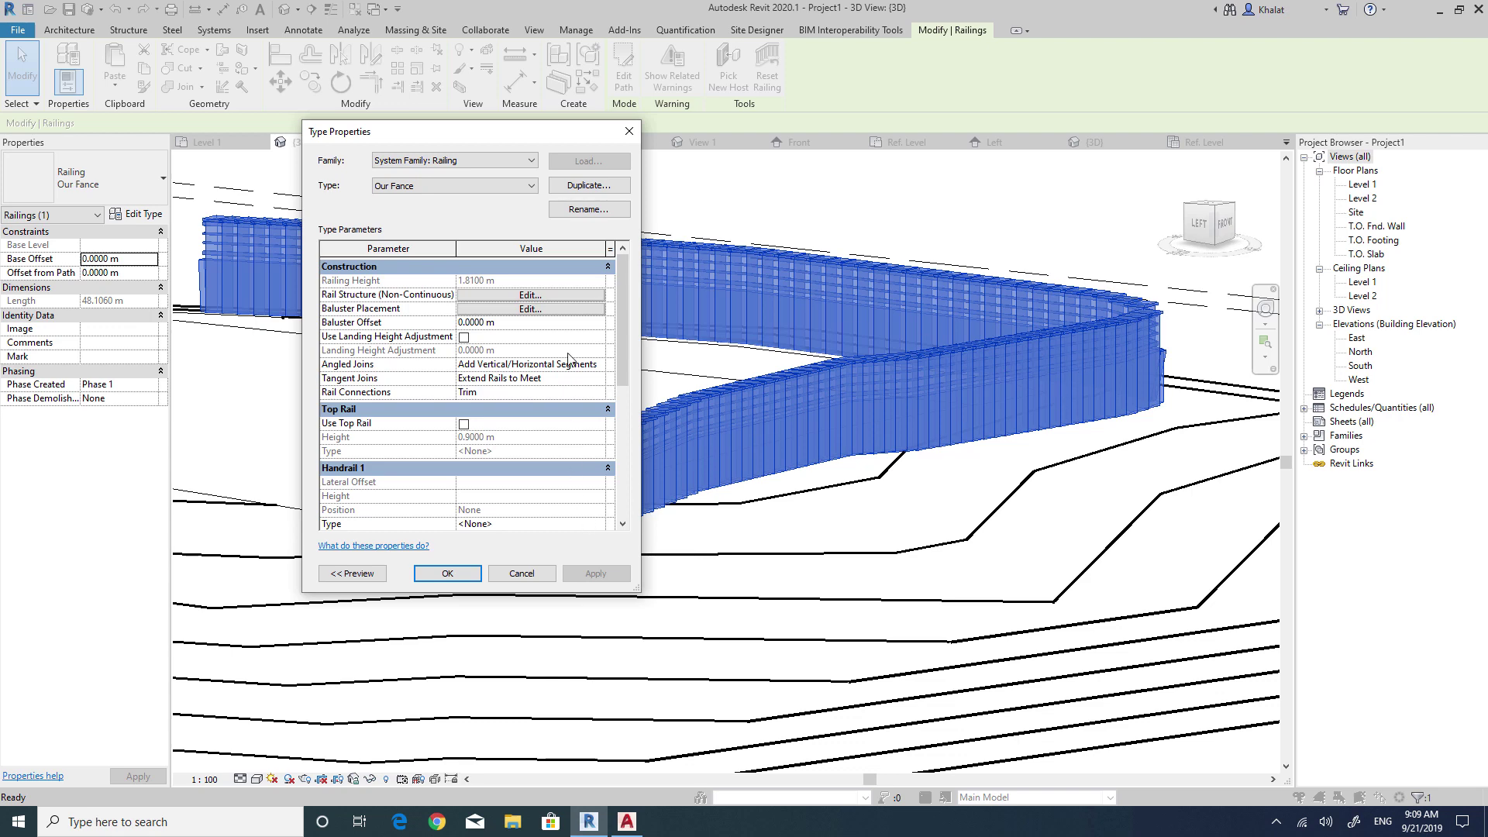
Space the regular Posts balusters 3.5 m apart in baluster placement.
click(530, 309)
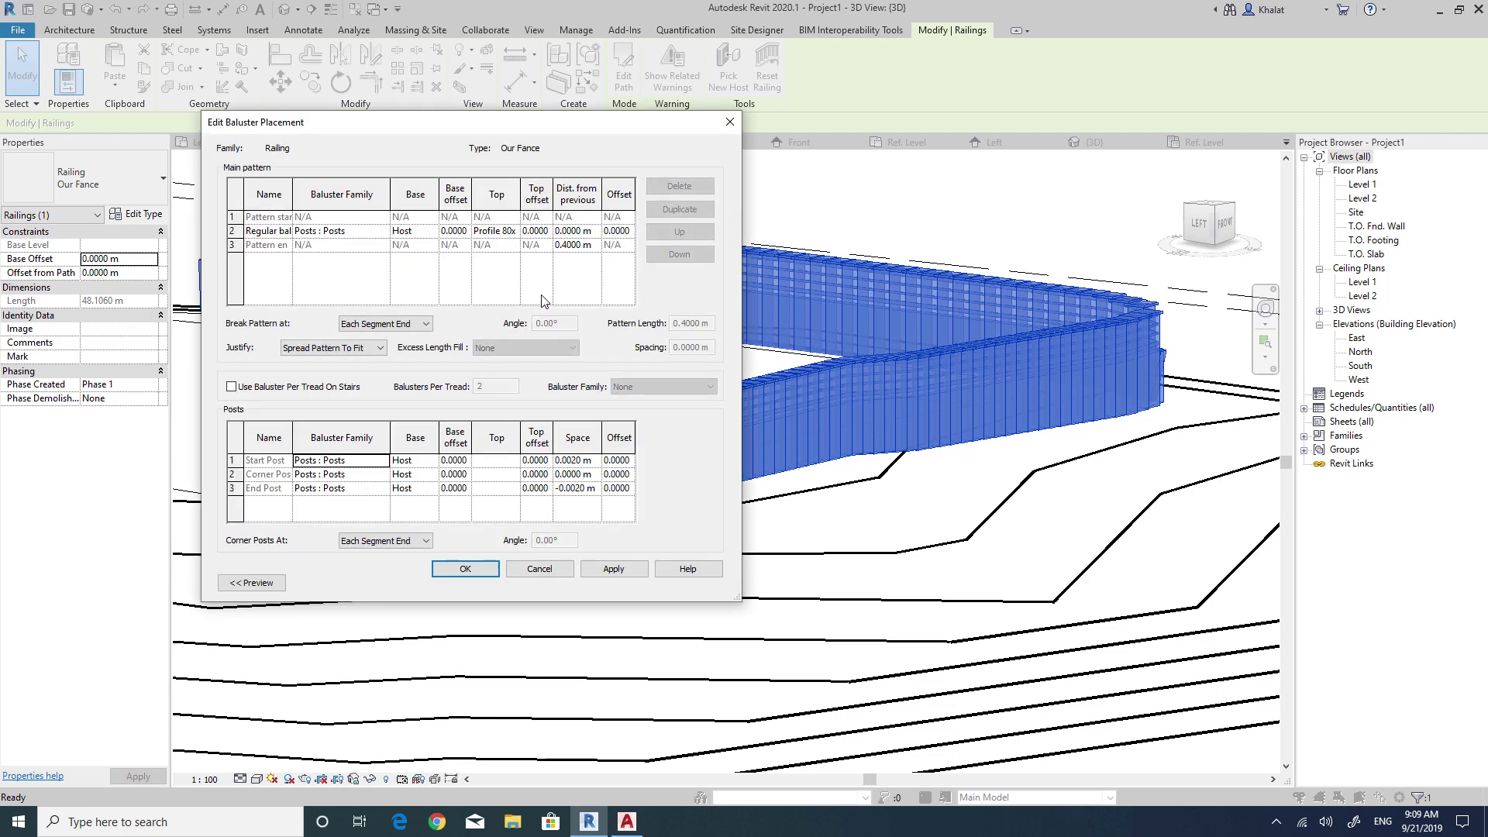
drag(541, 135, 622, 115)
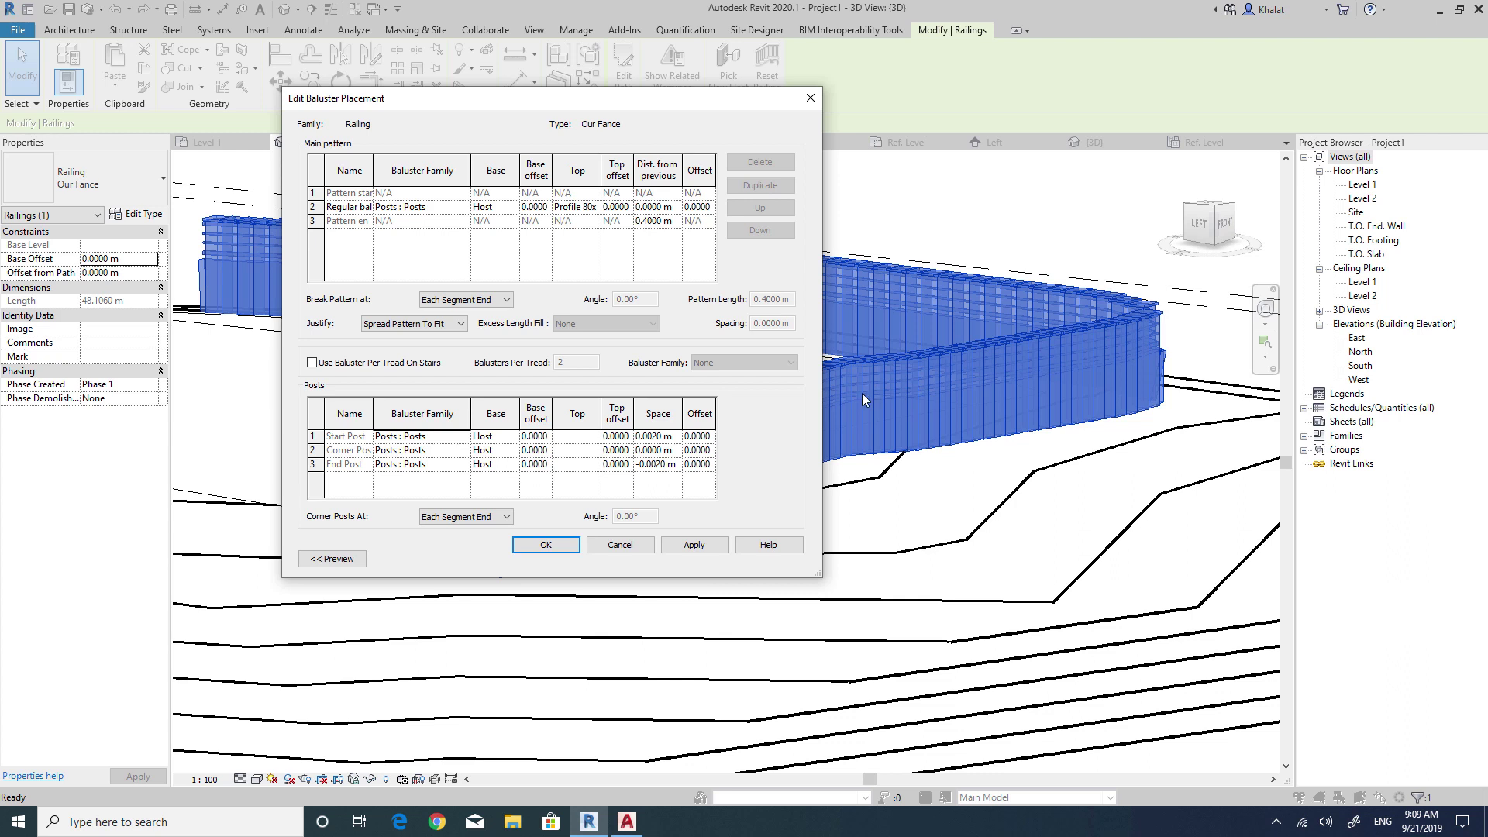
click(673, 209)
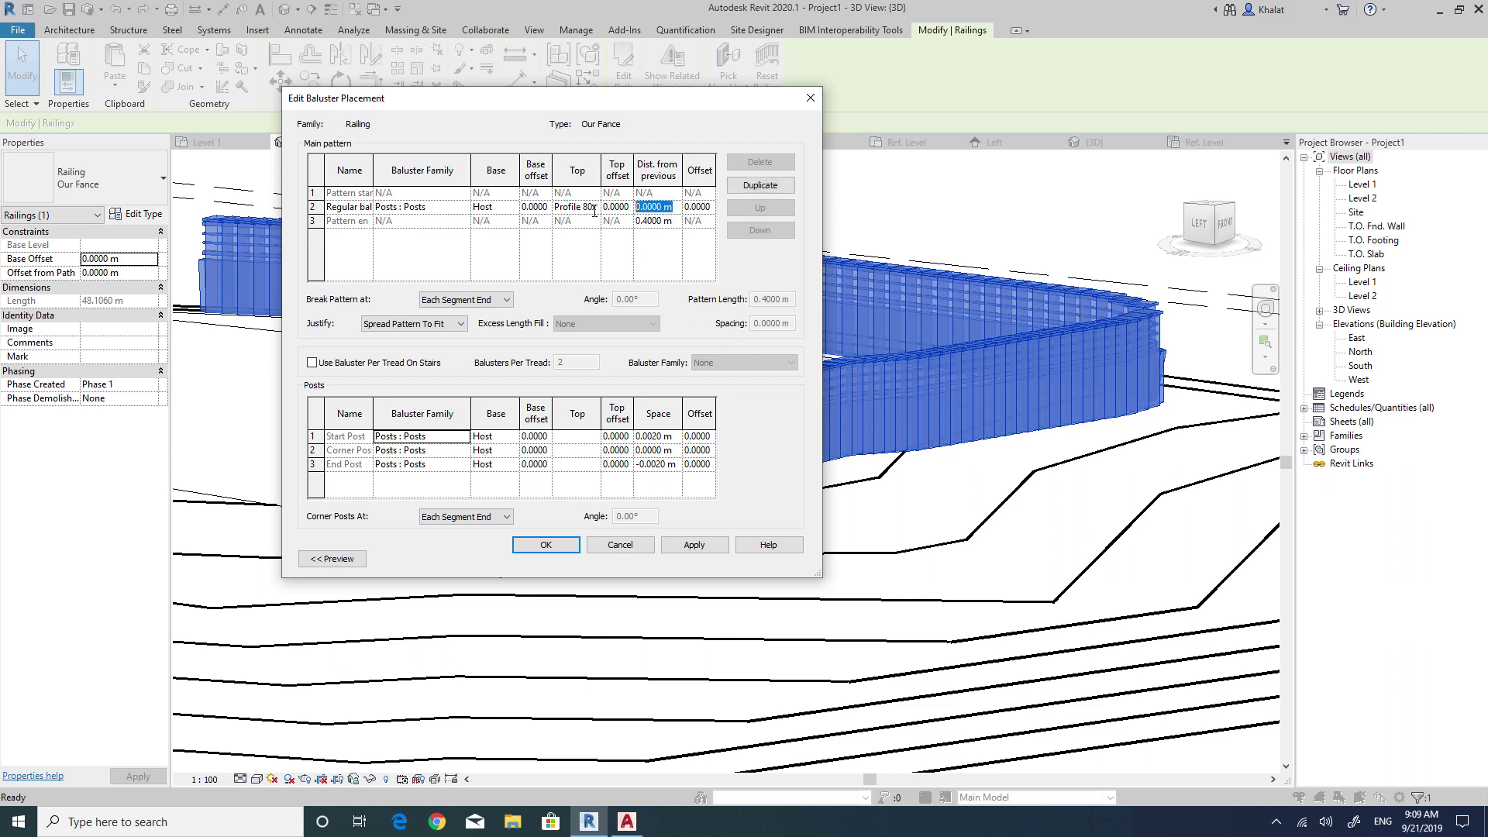
text(3.5)
click(644, 222)
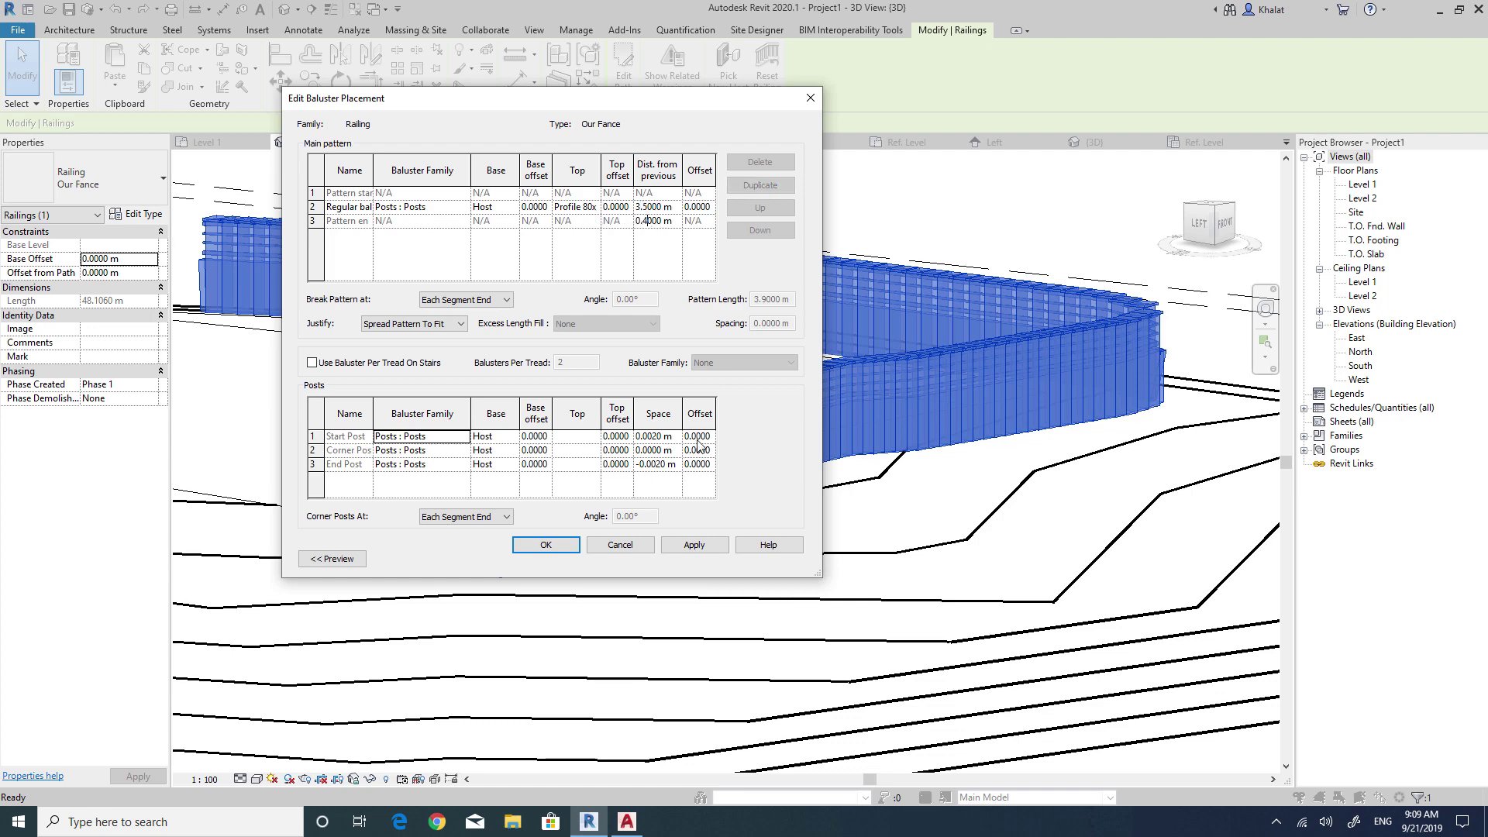
click(694, 544)
click(546, 545)
Close the Our Fance type settings, keeping the changes, and inspect the railing.
click(676, 549)
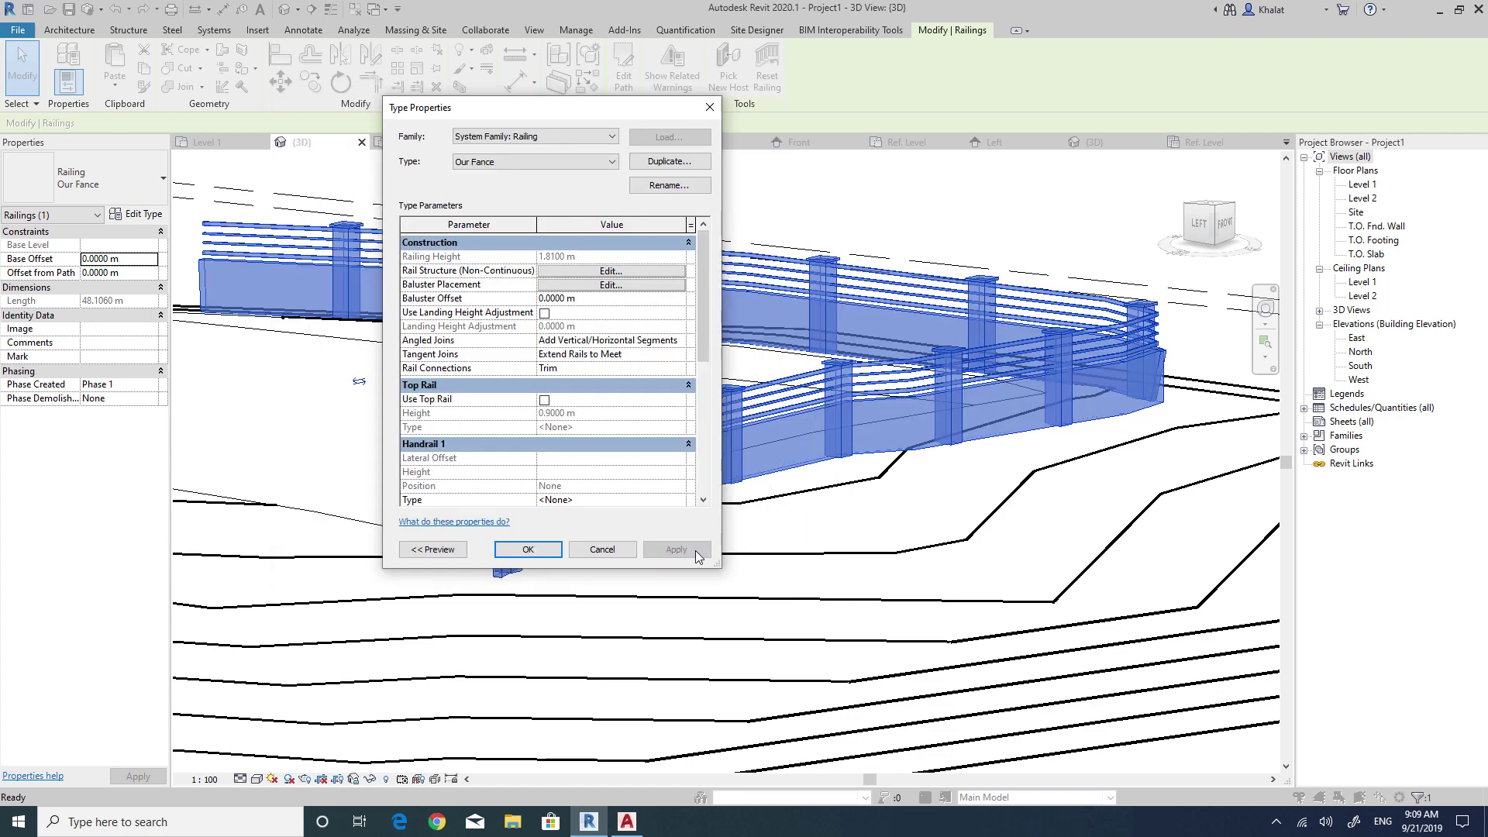
mouse_move(570, 126)
mouse_down()
mouse_move(353, 212)
mouse_move(279, 325)
mouse_up()
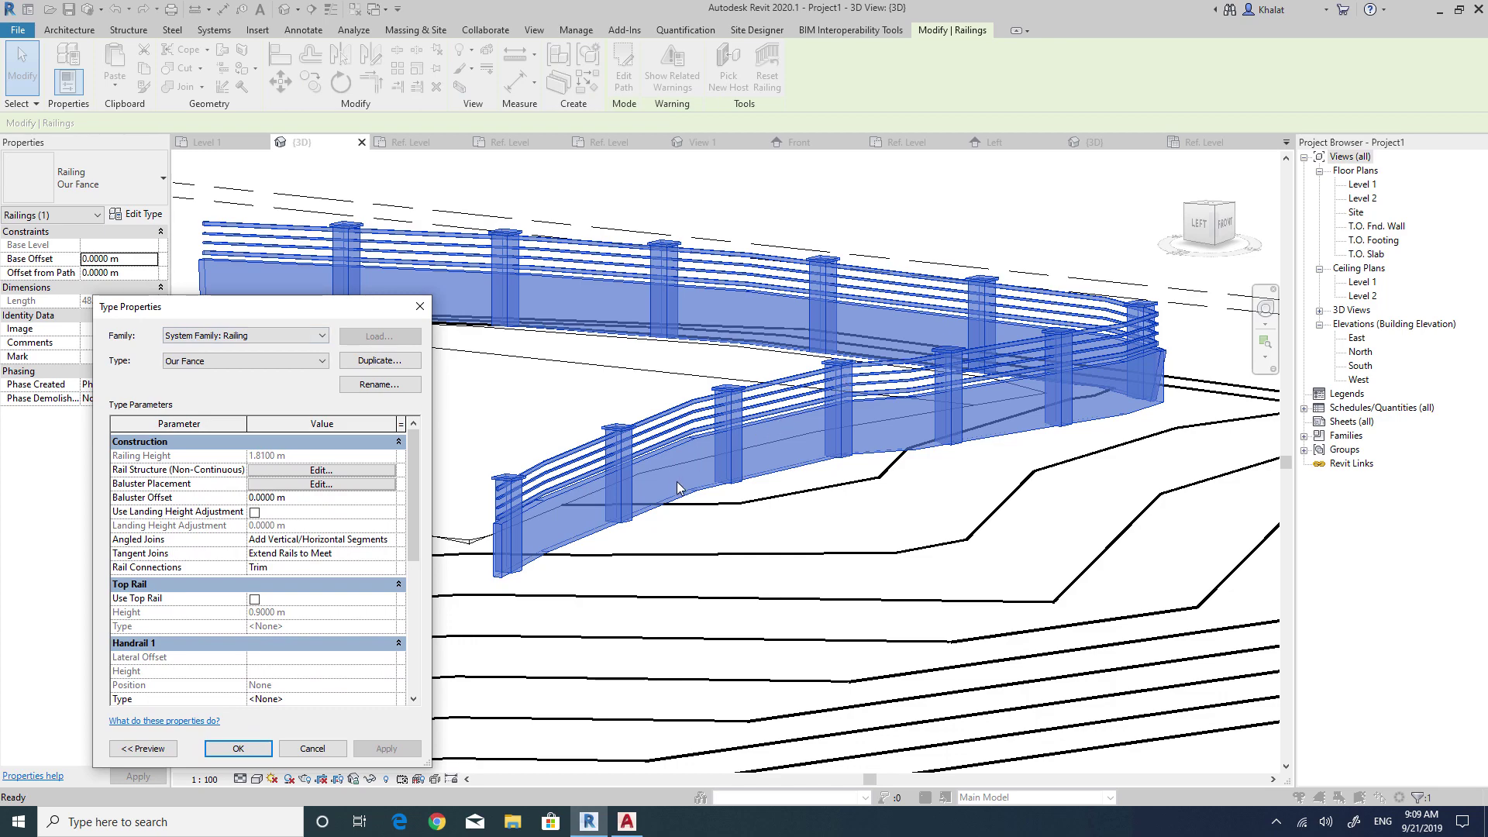
click(238, 747)
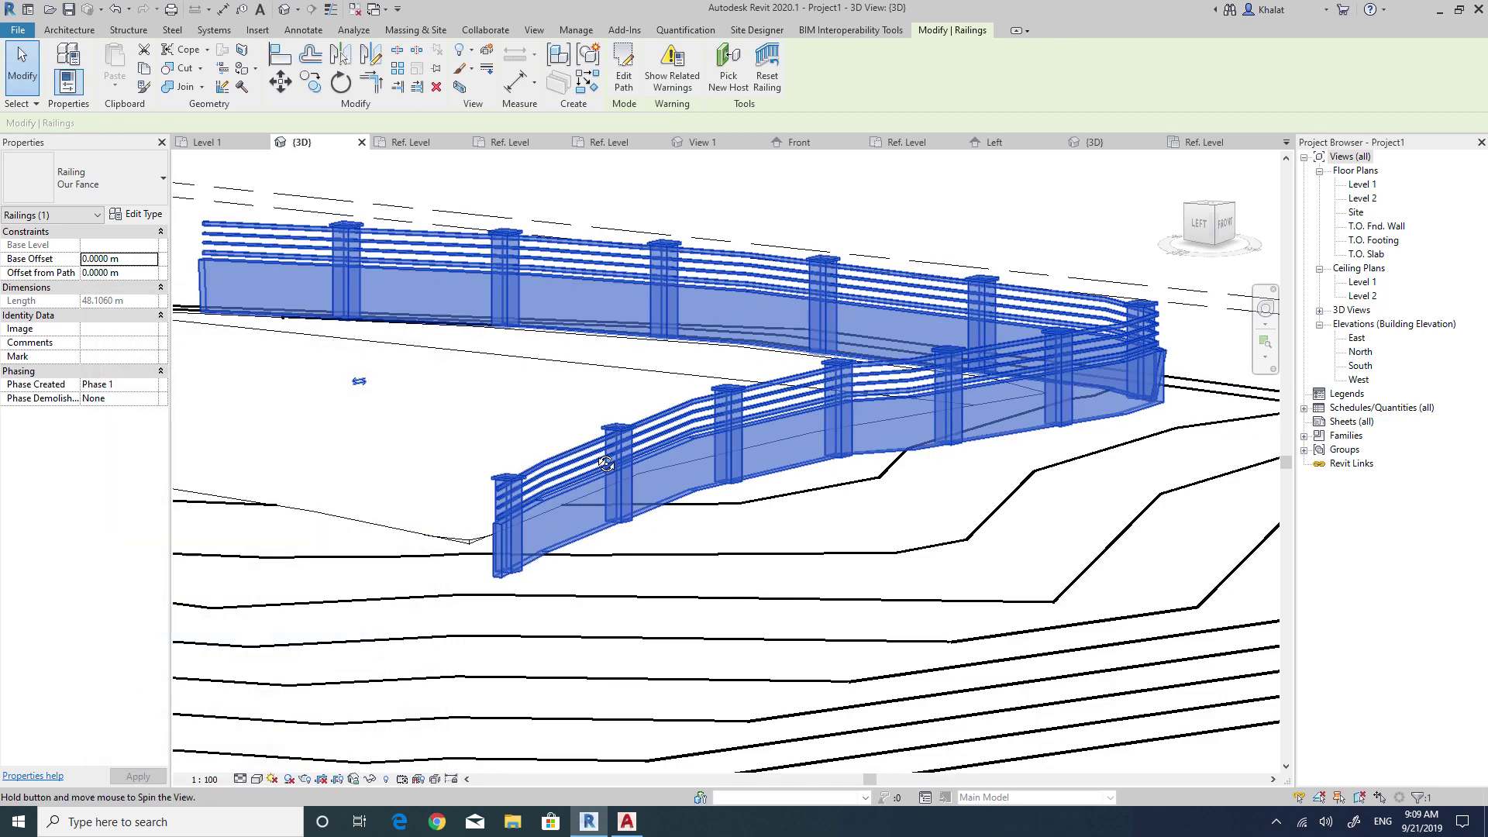
mouse_move(606, 464)
shift+middle_down()
mouse_move(780, 465)
mouse_move(807, 385)
mouse_move(963, 393)
mouse_move(1005, 364)
mouse_move(645, 379)
shift+middle_up()
key(Escape)
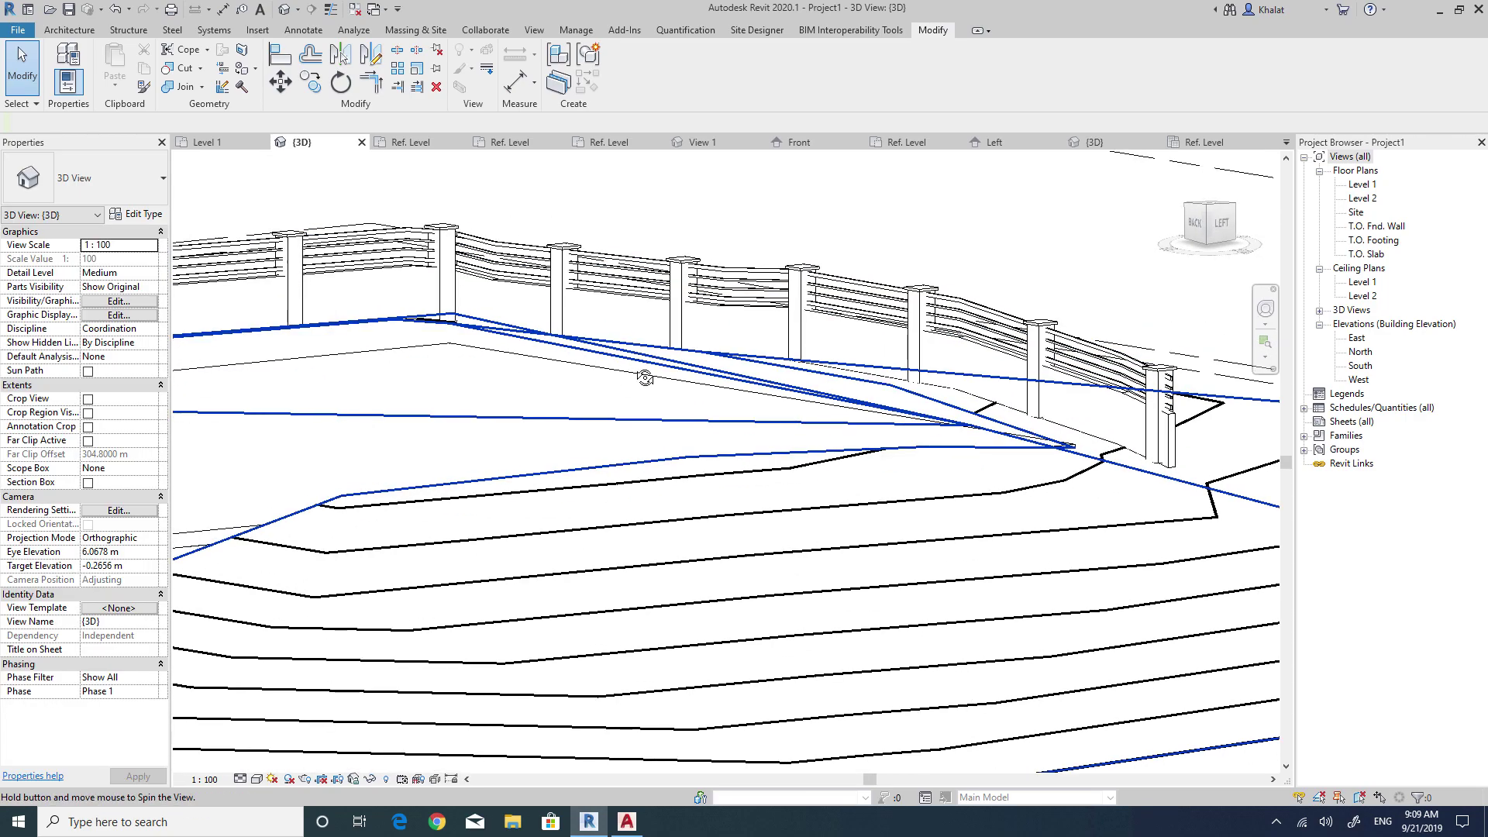
Rehost the fence railing onto the toposurface using Pick New Host.
scroll(645, 379, down, 3)
scroll(757, 375, down, 3)
scroll(757, 375, down, 2)
shift+middle_drag(757, 375, 457, 434)
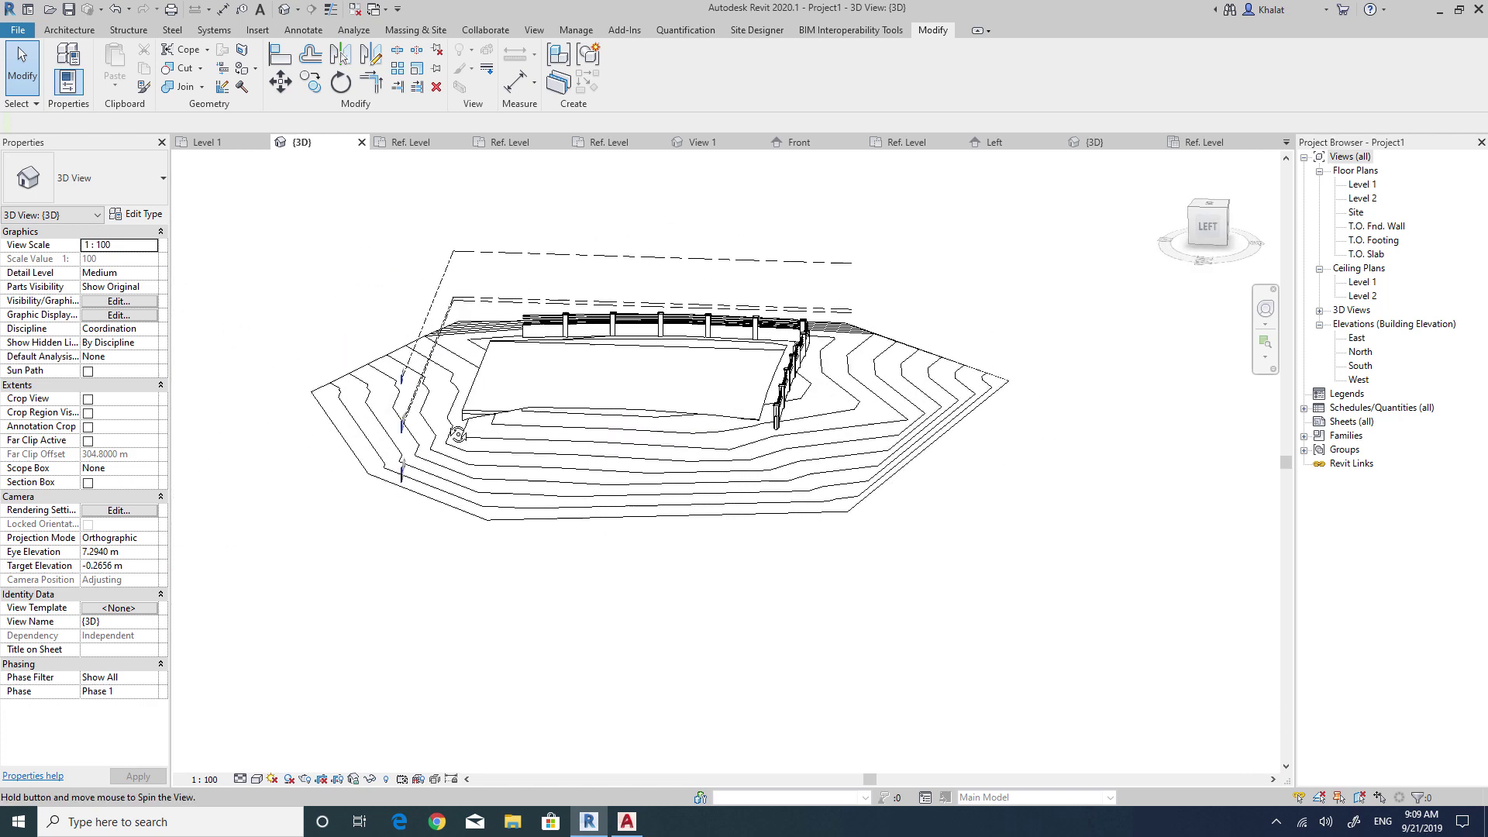
scroll(458, 434, up, 3)
click(698, 411)
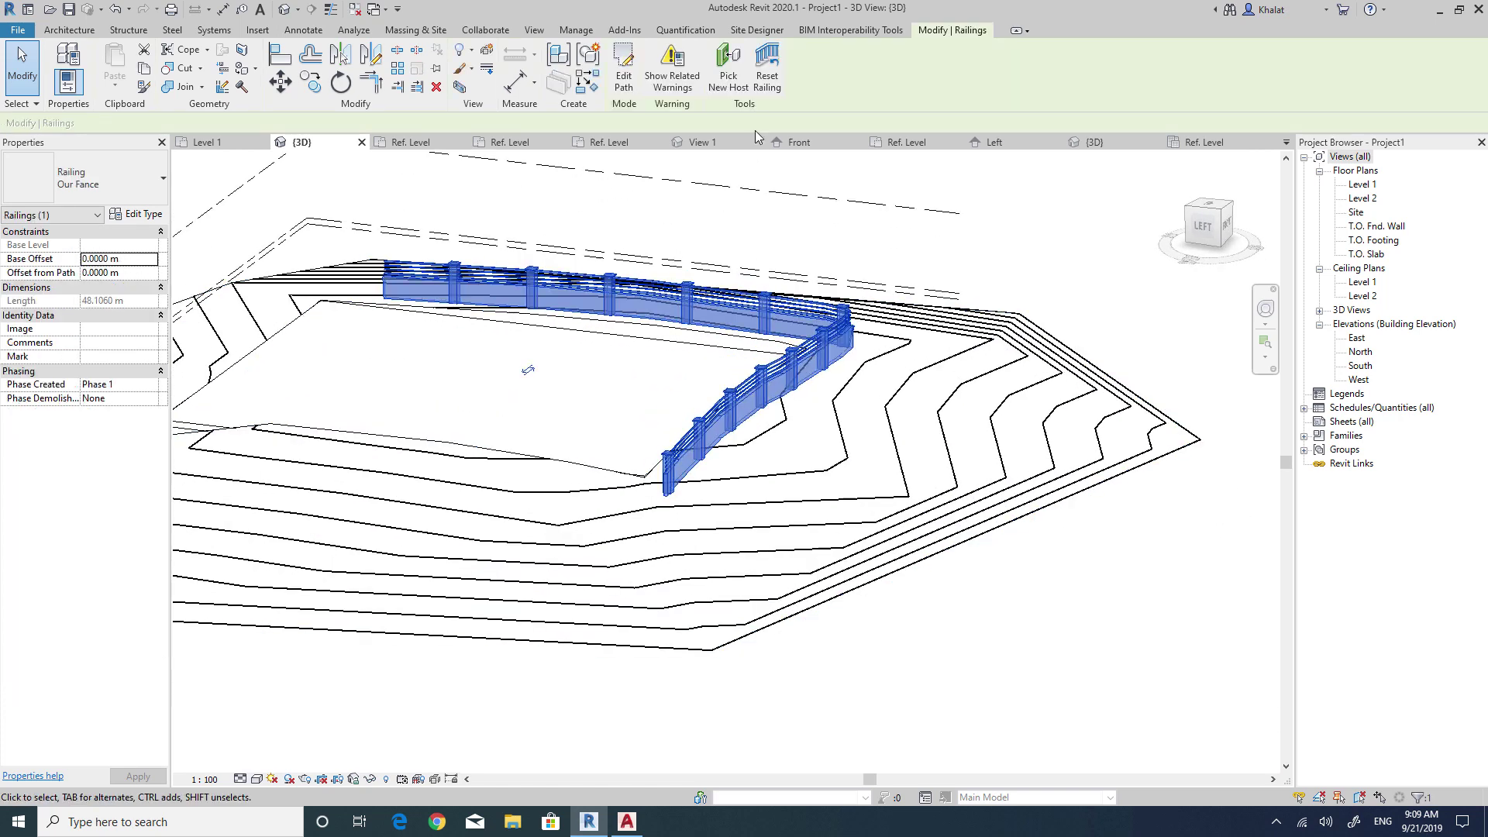
click(728, 66)
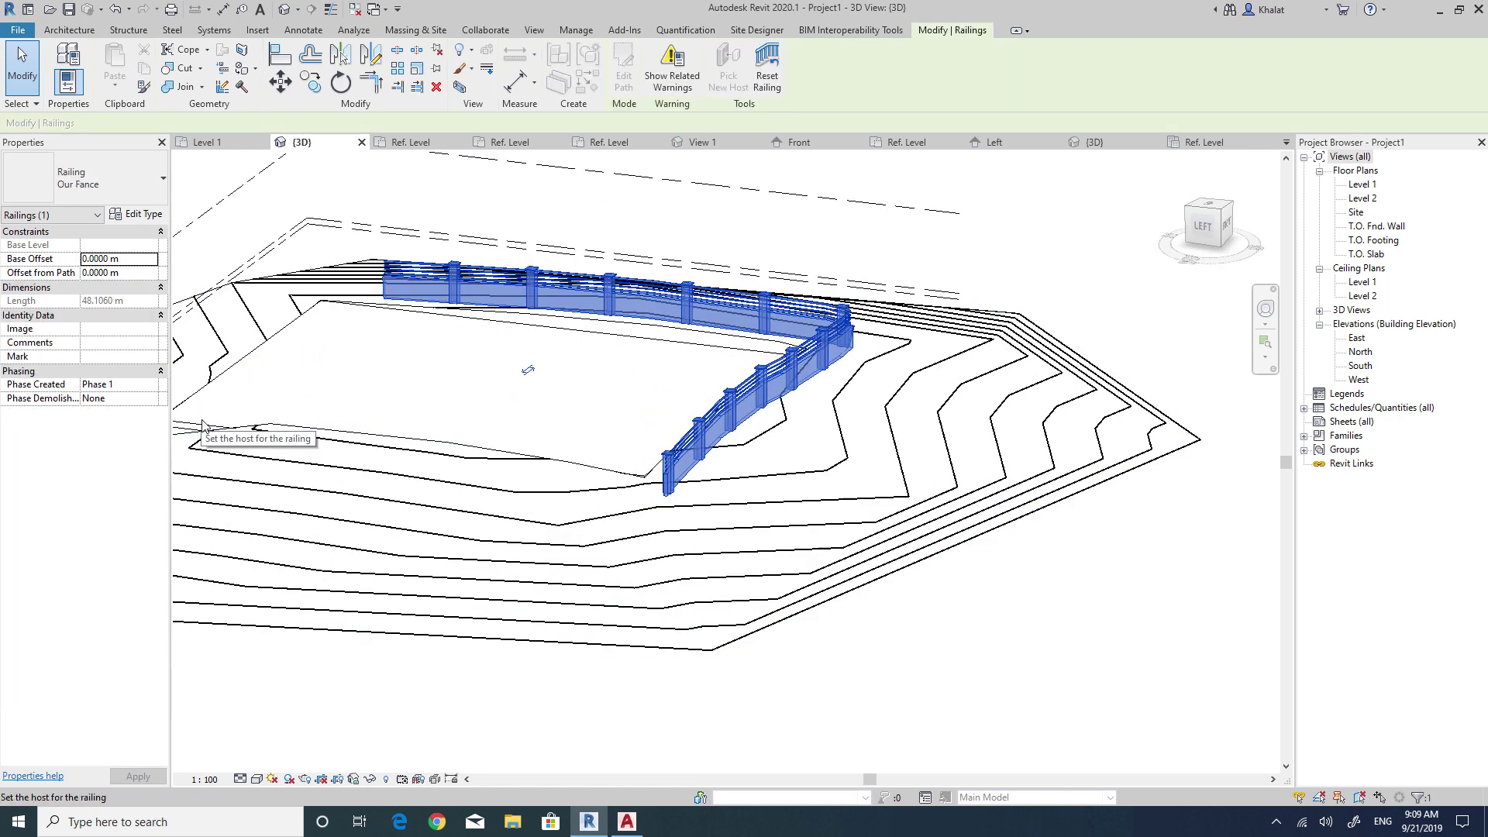
click(259, 436)
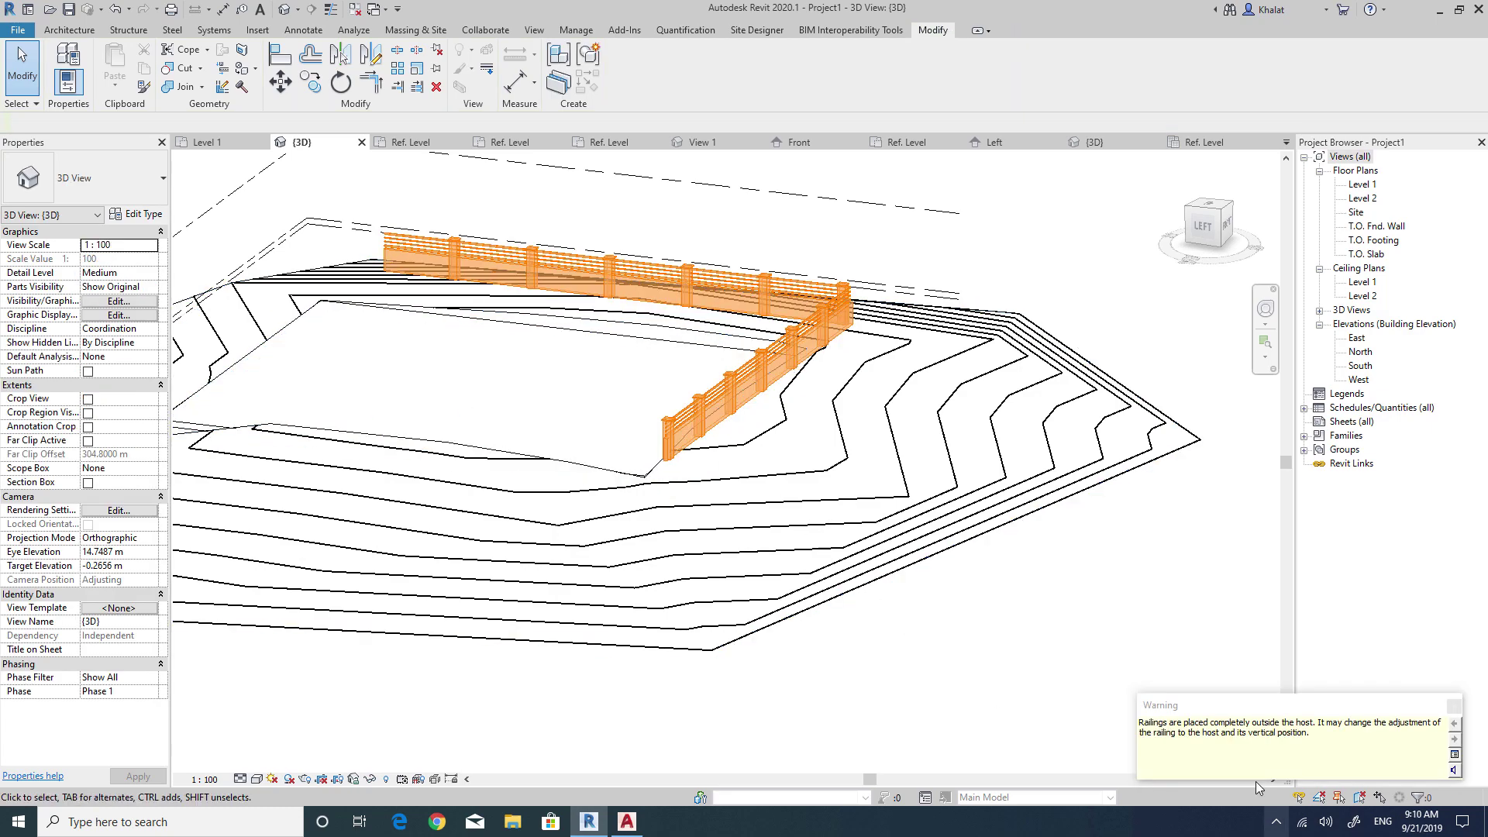
mouse_move(868, 461)
shift+middle_down()
mouse_move(813, 435)
mouse_move(783, 356)
mouse_move(671, 496)
mouse_move(532, 491)
mouse_move(813, 385)
shift+middle_up()
click(782, 352)
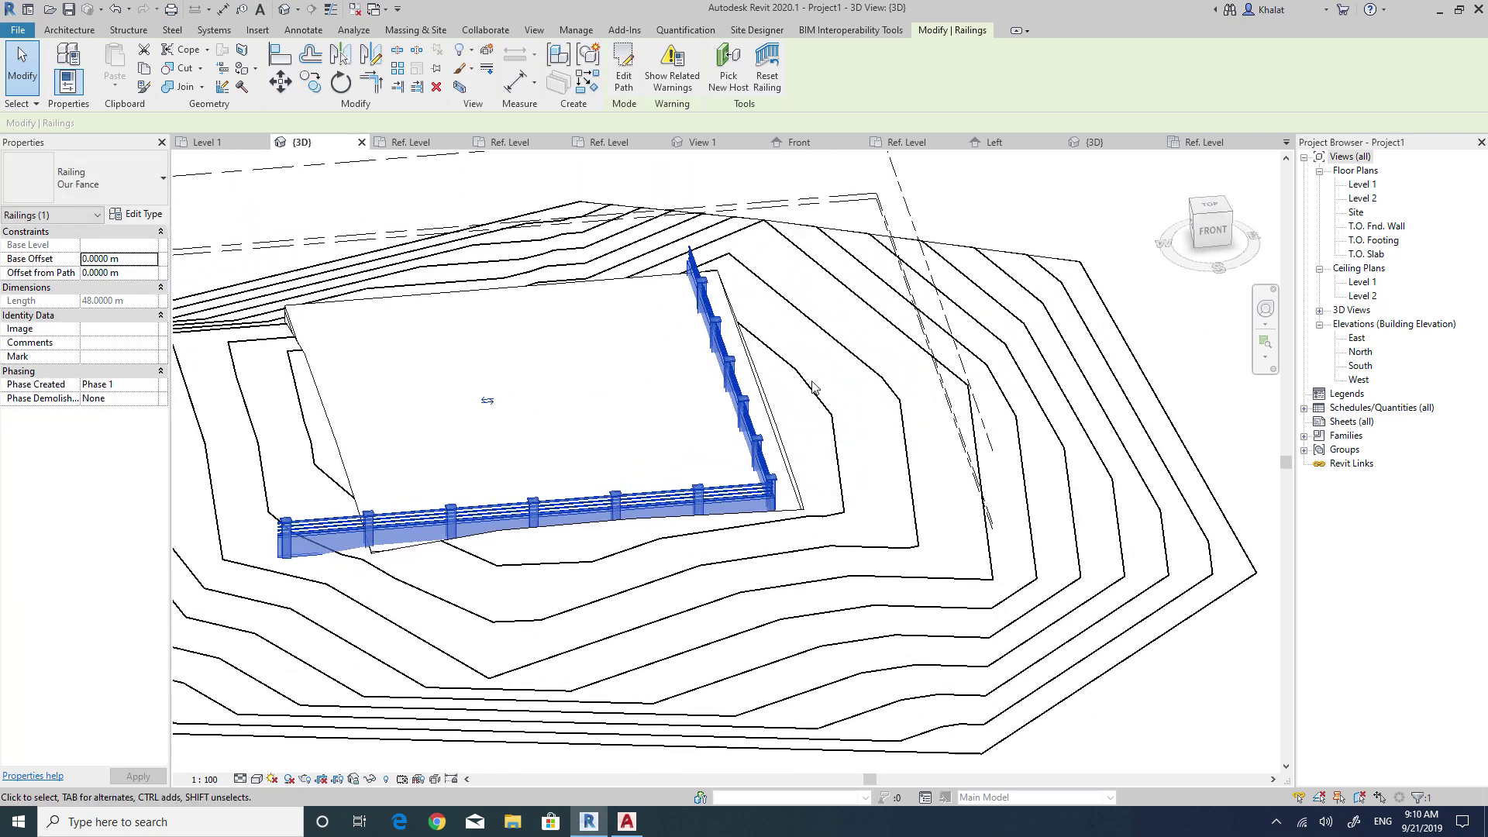
Shorten the railing path's bottom line to 19 m and right line to about 20.3 m.
double_click(455, 516)
click(317, 524)
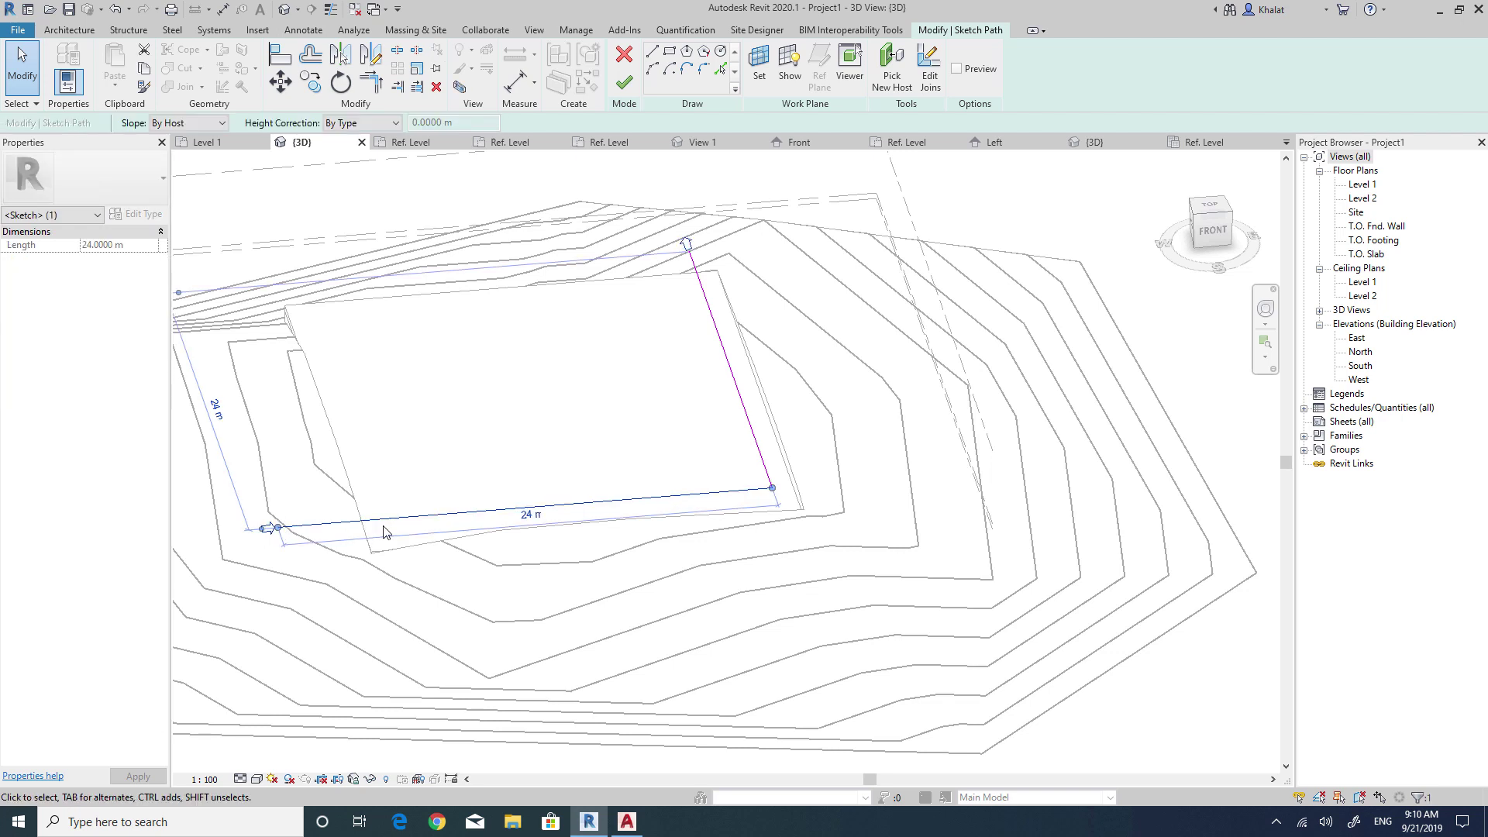
drag(277, 527, 379, 520)
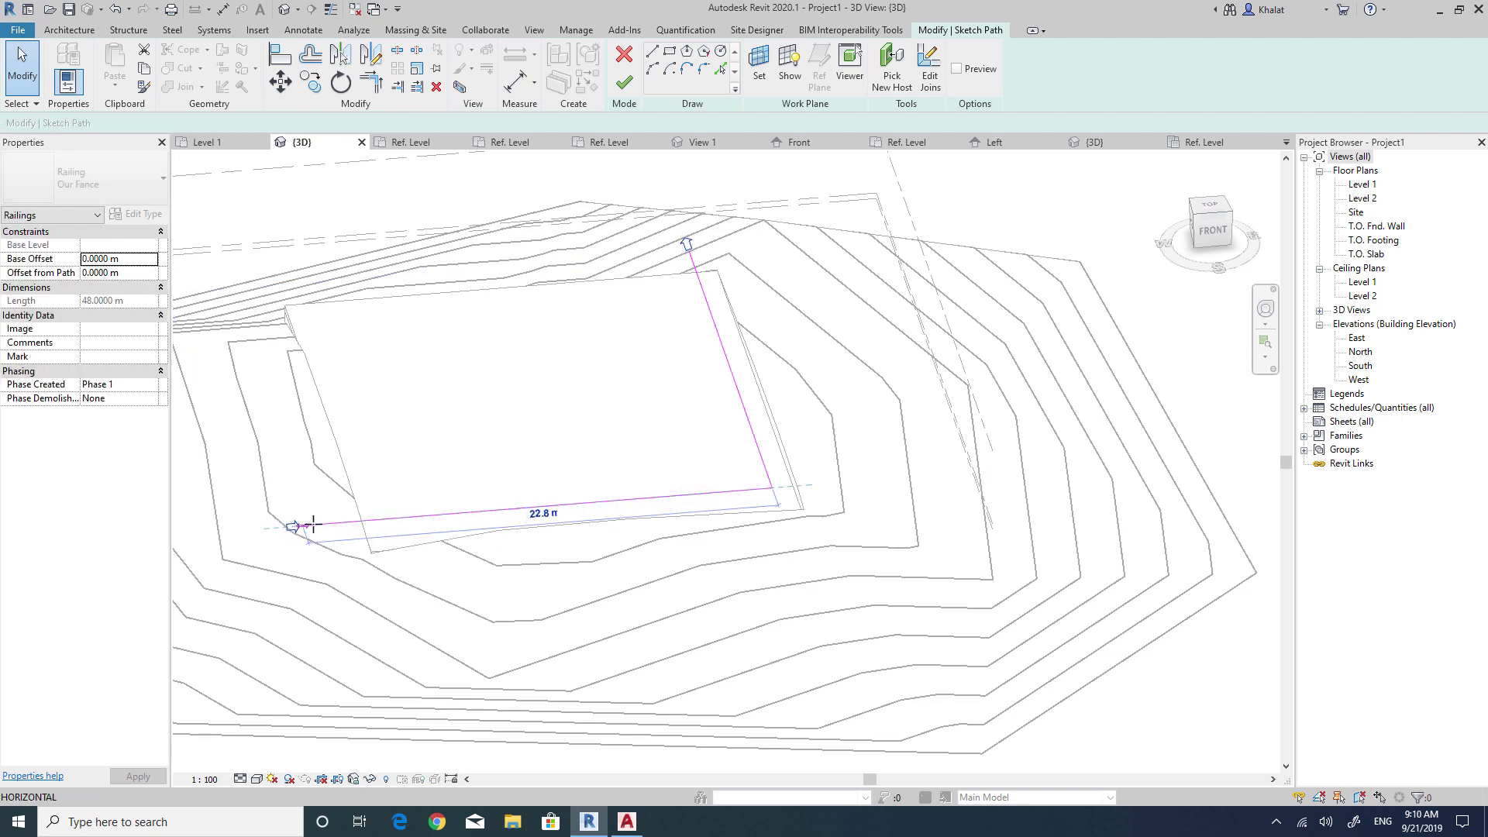
click(702, 289)
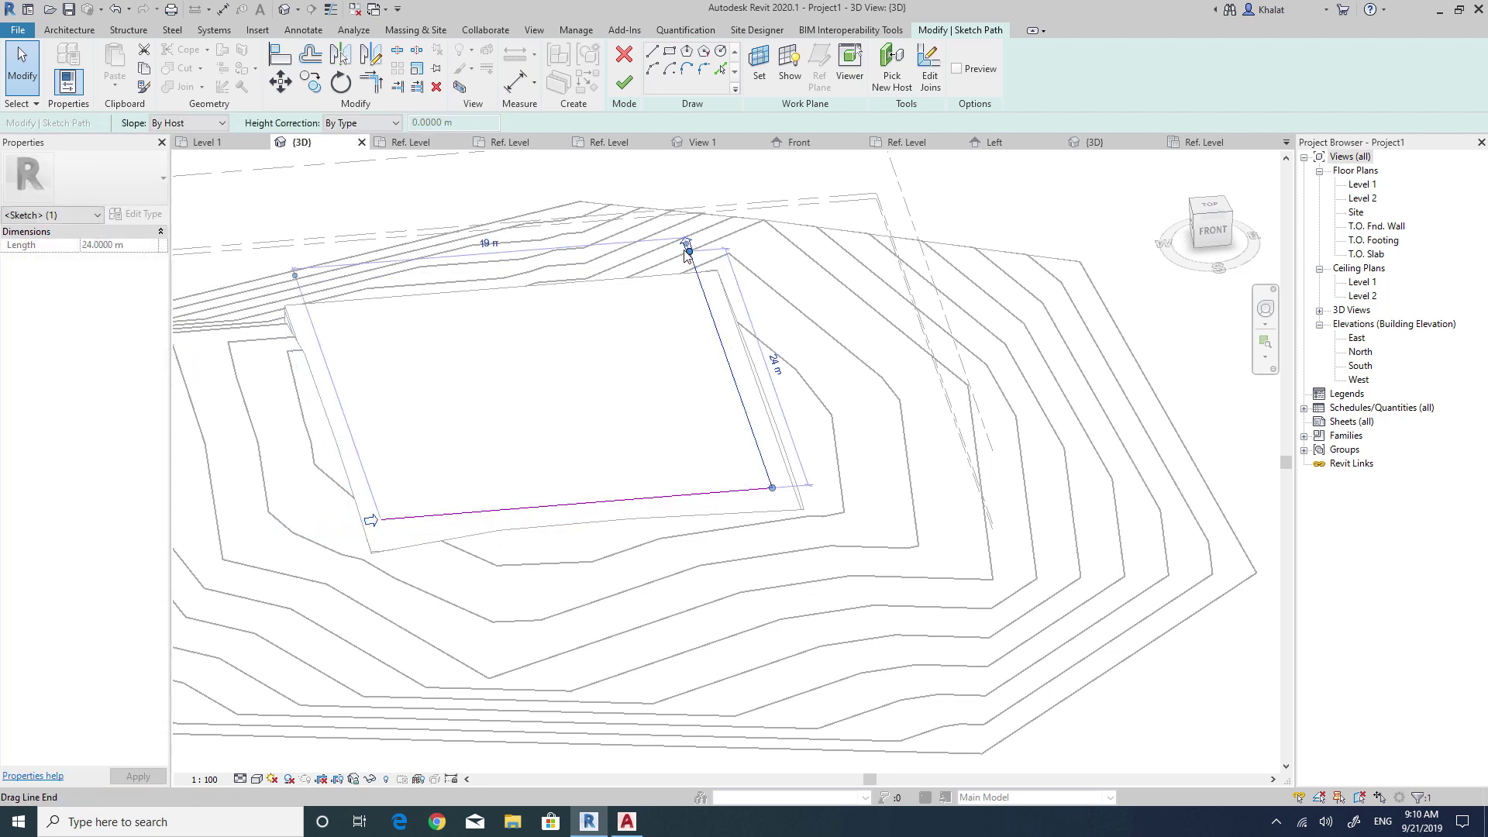
drag(686, 245, 702, 287)
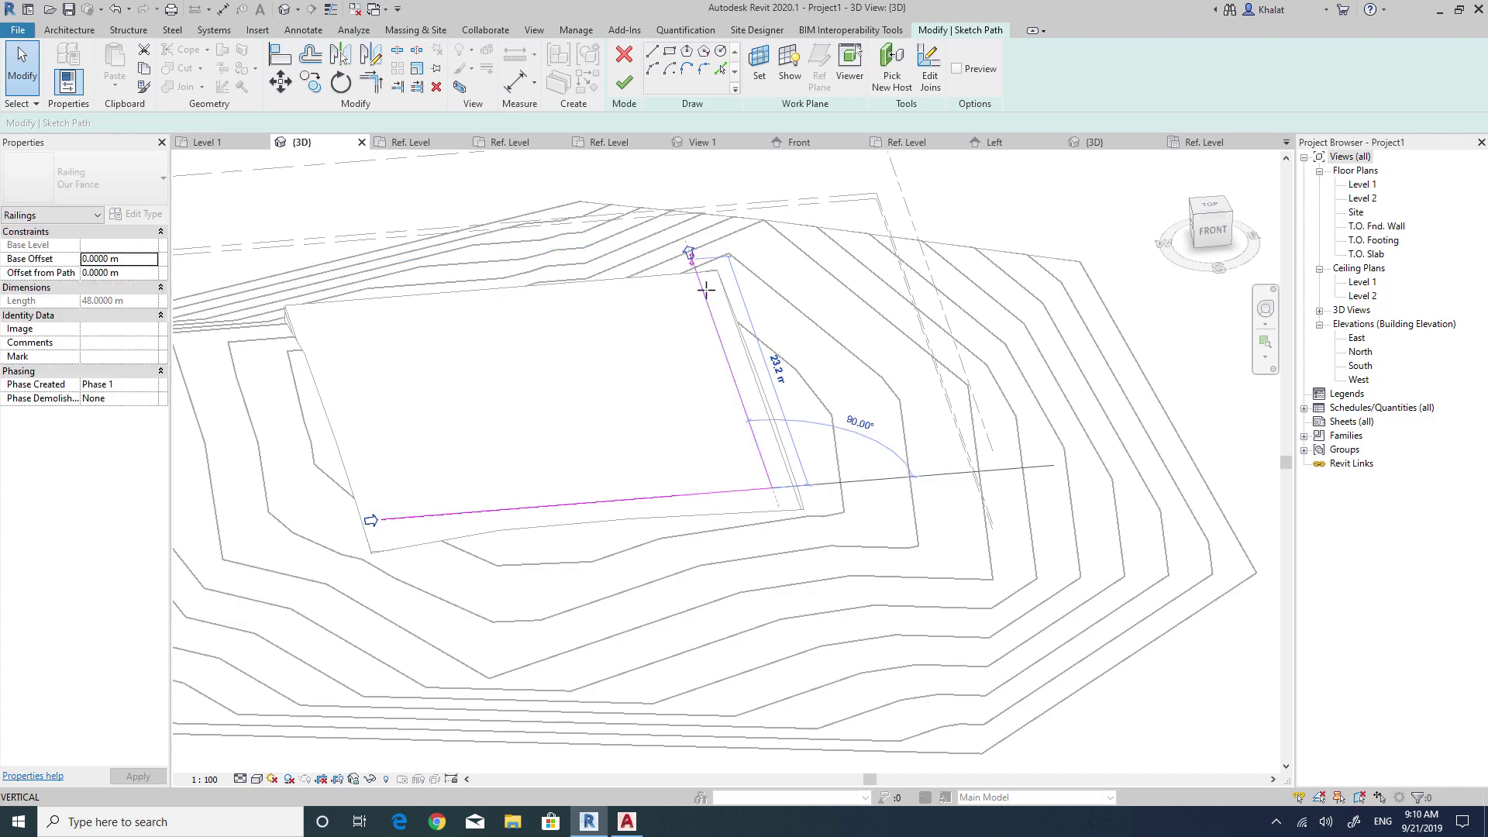
click(624, 81)
shift+middle_drag(542, 411, 543, 415)
mouse_move(756, 591)
shift+middle_down()
mouse_move(1103, 478)
mouse_move(1008, 480)
shift+middle_up()
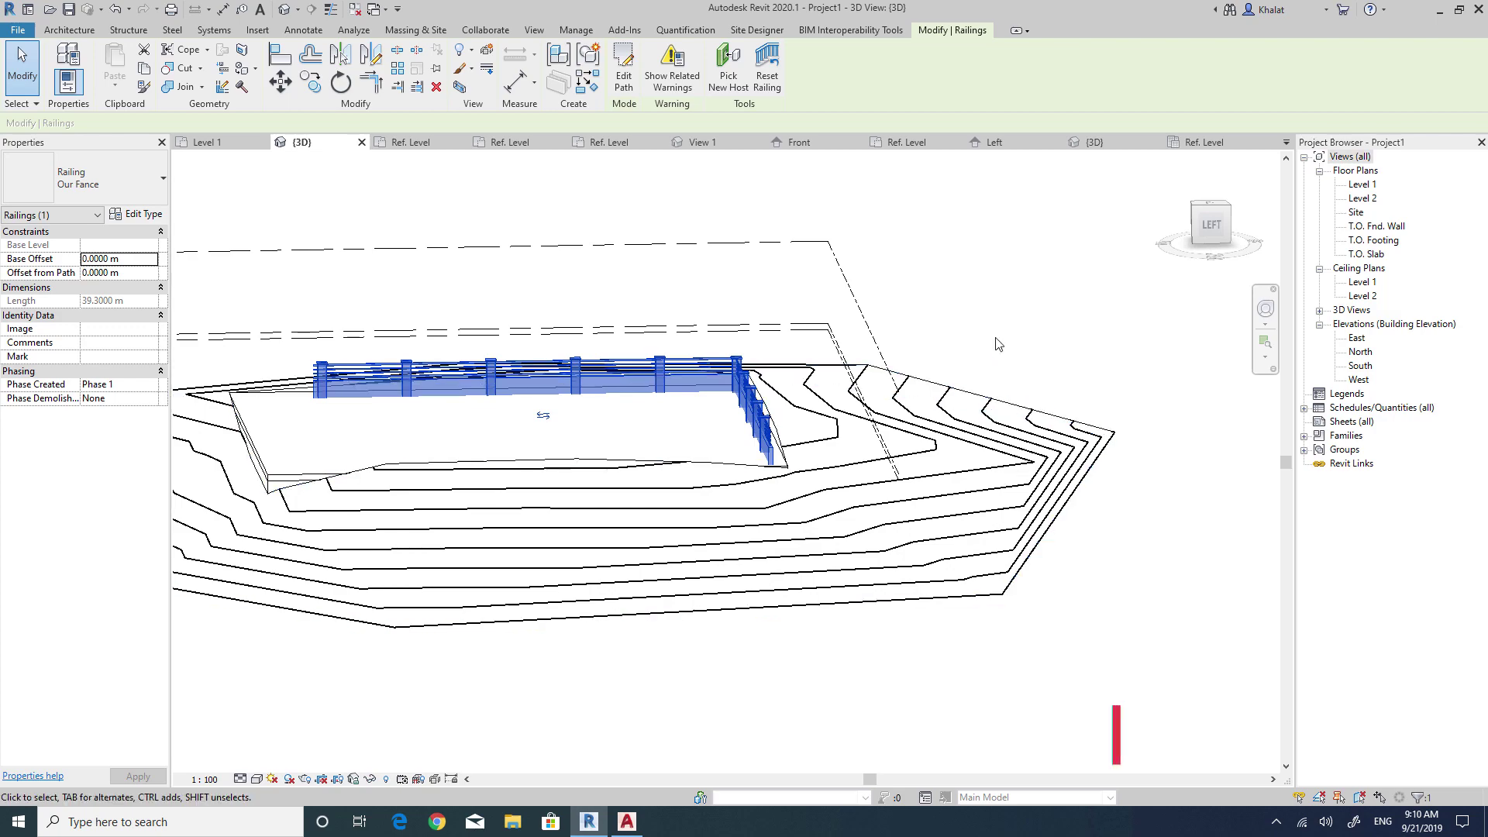
key(Escape)
scroll(695, 389, up, 2)
scroll(696, 389, up, 3)
shift+middle_drag(695, 389, 849, 443)
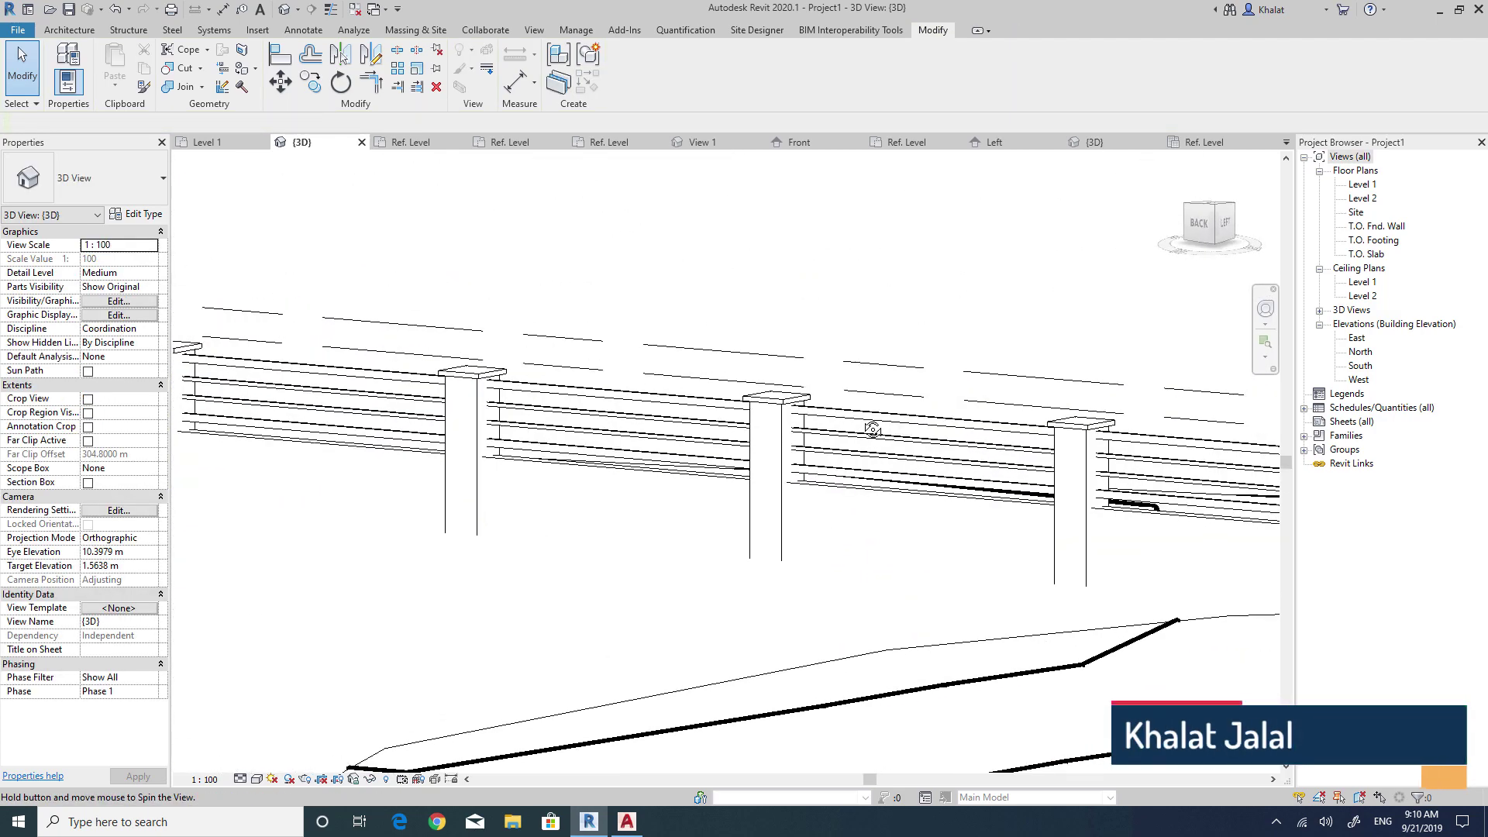
click(845, 407)
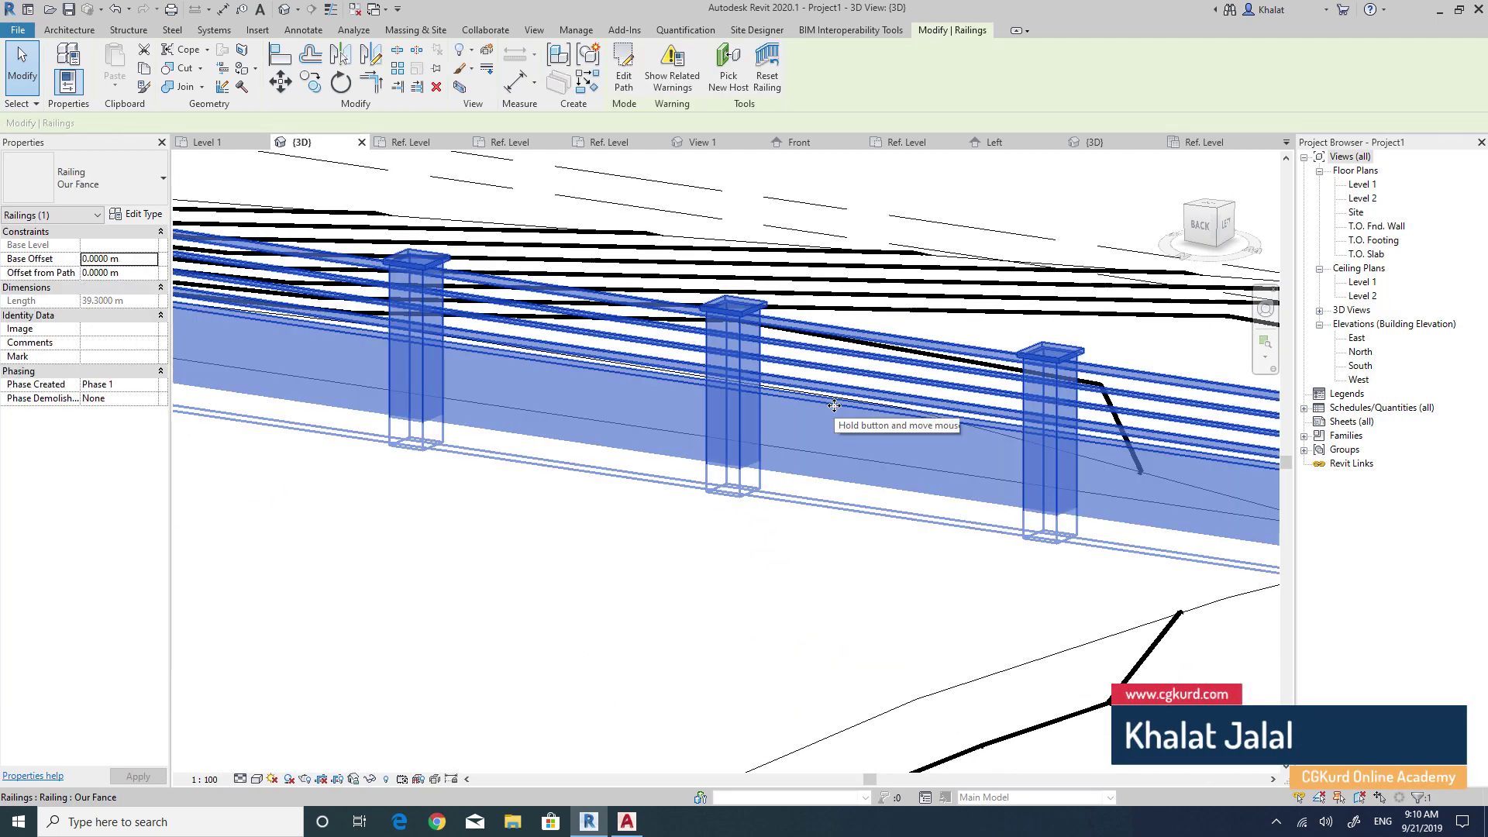
scroll(906, 526, down, 3)
scroll(906, 525, down, 2)
shift+middle_drag(907, 525, 844, 554)
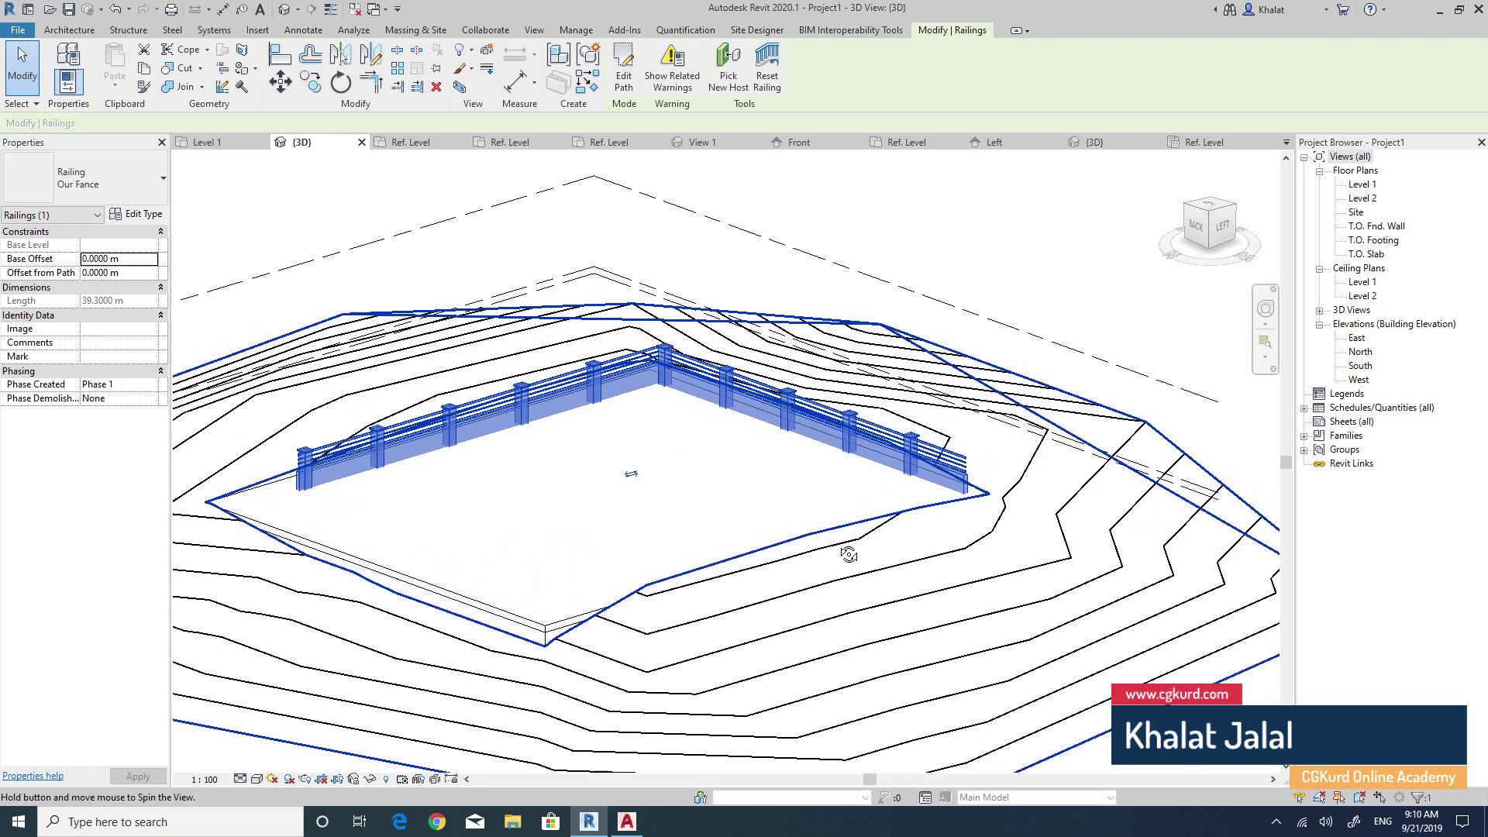
click(422, 579)
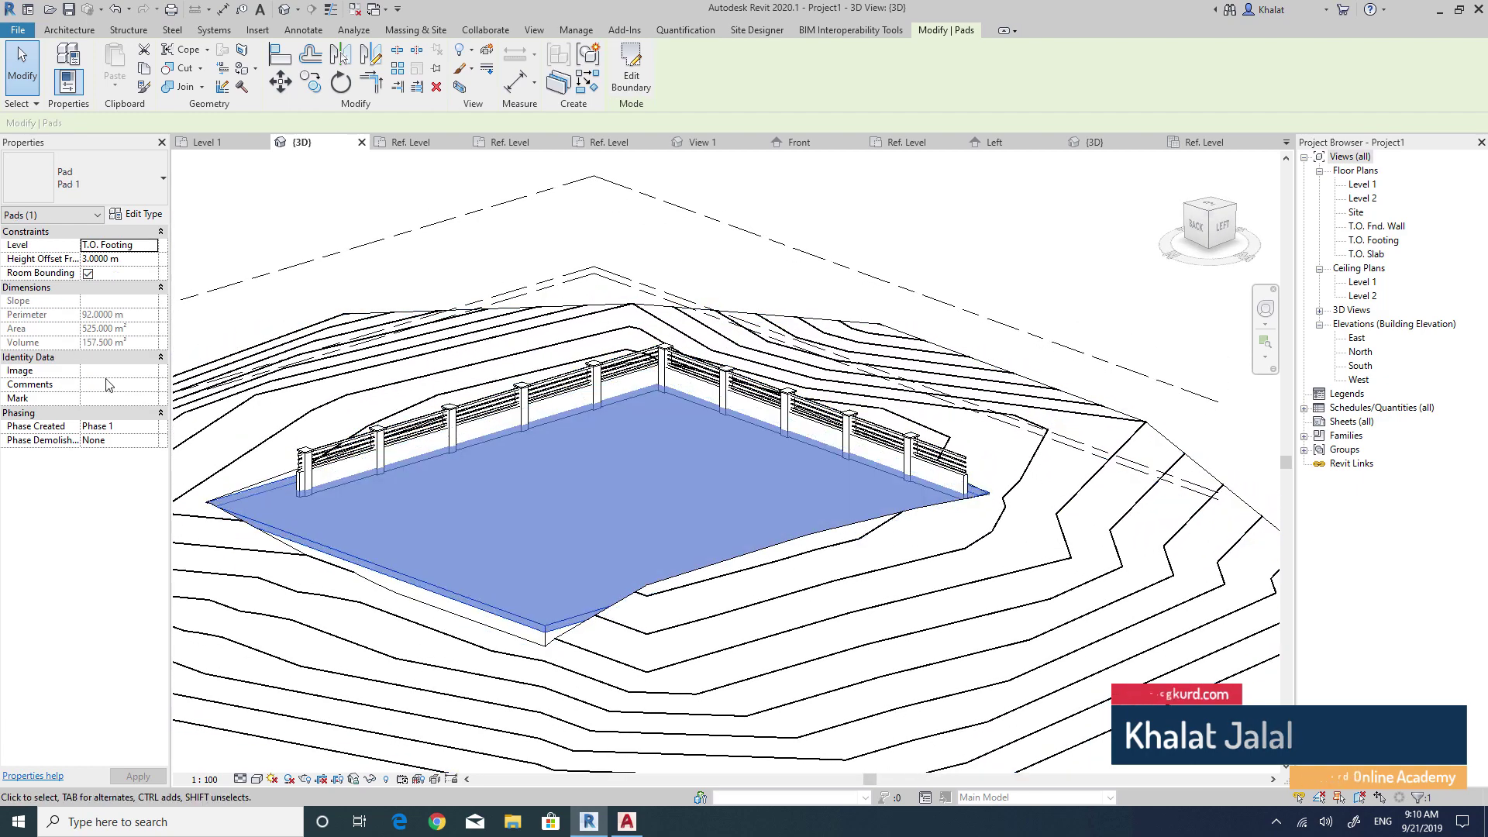